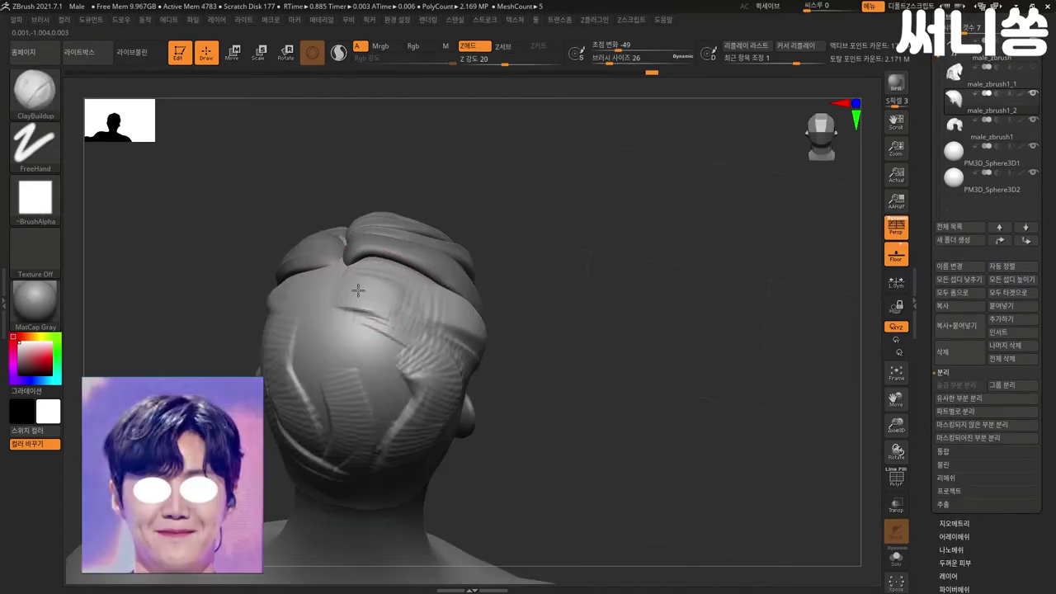
- Lay one curved ClayBuildup strand across the top of the back of the head
left_click_drag(359, 291, 353, 341)
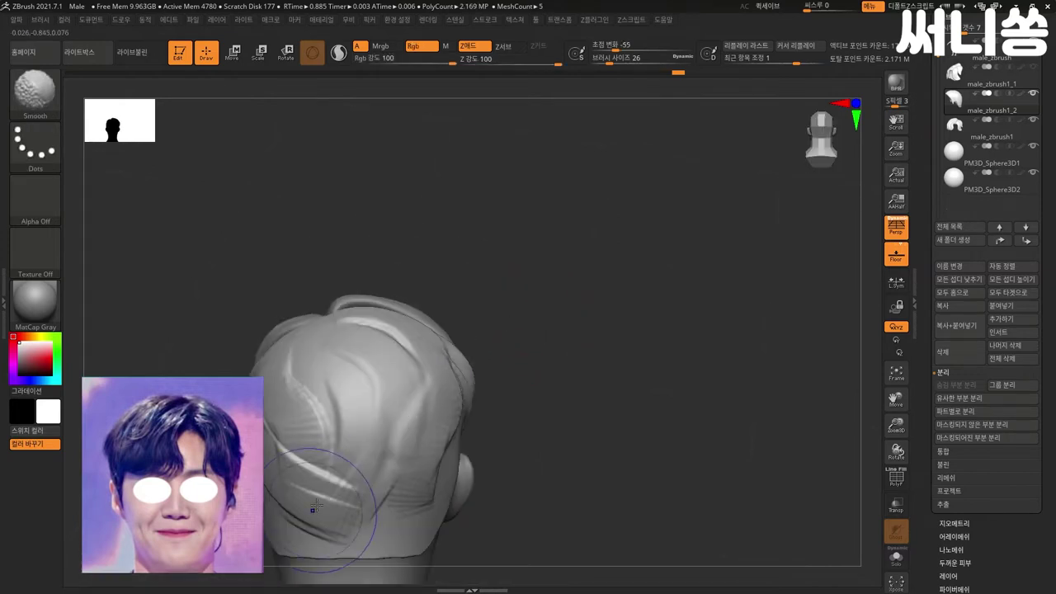
- Build up clay strand ridges on the side hair from a raised rear view
mouse_move(611, 358)
left_mouse_down()
mouse_move(431, 350)
mouse_move(394, 418)
left_mouse_up()
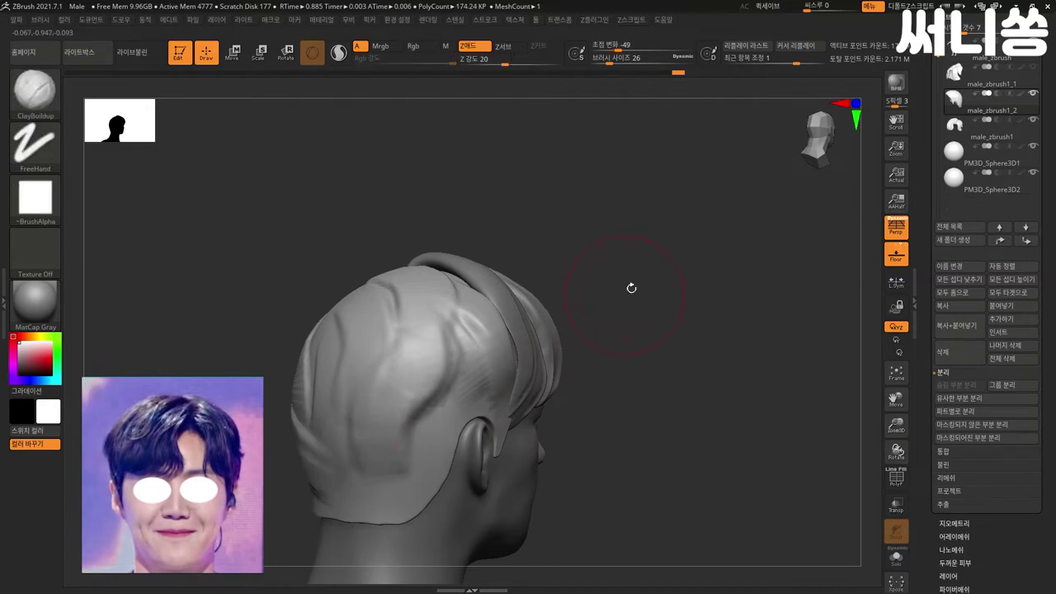
mouse_move(630, 288)
left_mouse_down()
mouse_move(666, 300)
mouse_move(352, 354)
left_mouse_up()
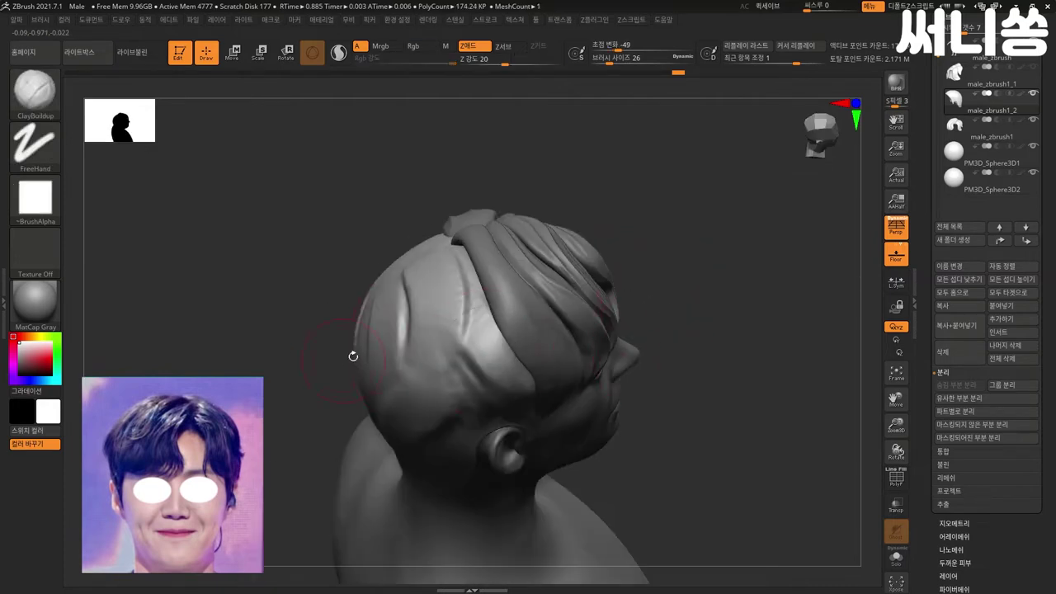
mouse_move(438, 279)
left_mouse_down()
mouse_move(446, 328)
mouse_move(413, 301)
left_mouse_up()
mouse_move(433, 258)
left_mouse_down()
mouse_move(454, 326)
mouse_move(469, 291)
mouse_move(450, 256)
left_mouse_up()
mouse_move(475, 326)
left_mouse_down()
mouse_move(462, 270)
mouse_move(460, 290)
mouse_move(490, 308)
left_mouse_up()
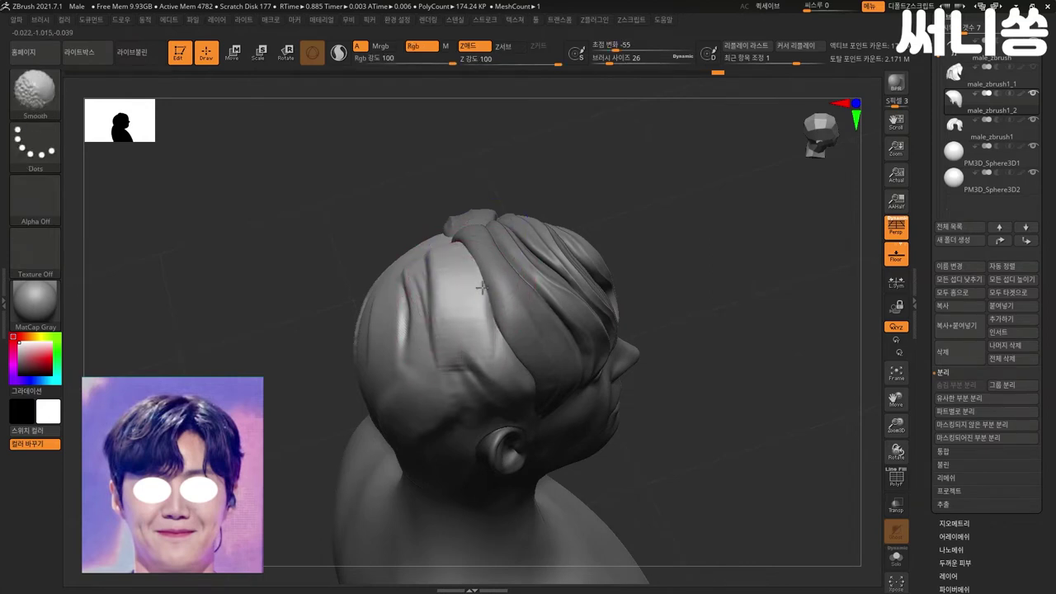
- Carve strand grooves down the hair behind the ear in right profile, then switch to Smooth
left_click_drag(652, 388, 668, 306)
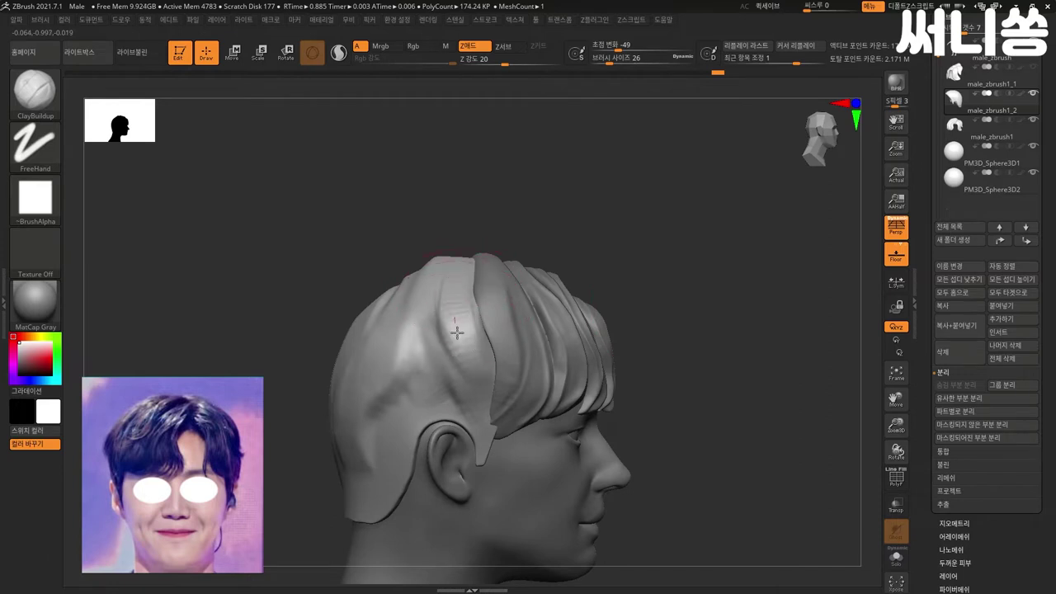
left_click_drag(437, 332, 373, 453)
mouse_move(404, 396)
left_mouse_down()
mouse_move(380, 464)
mouse_move(386, 487)
left_mouse_up()
left_click_drag(412, 450, 347, 488)
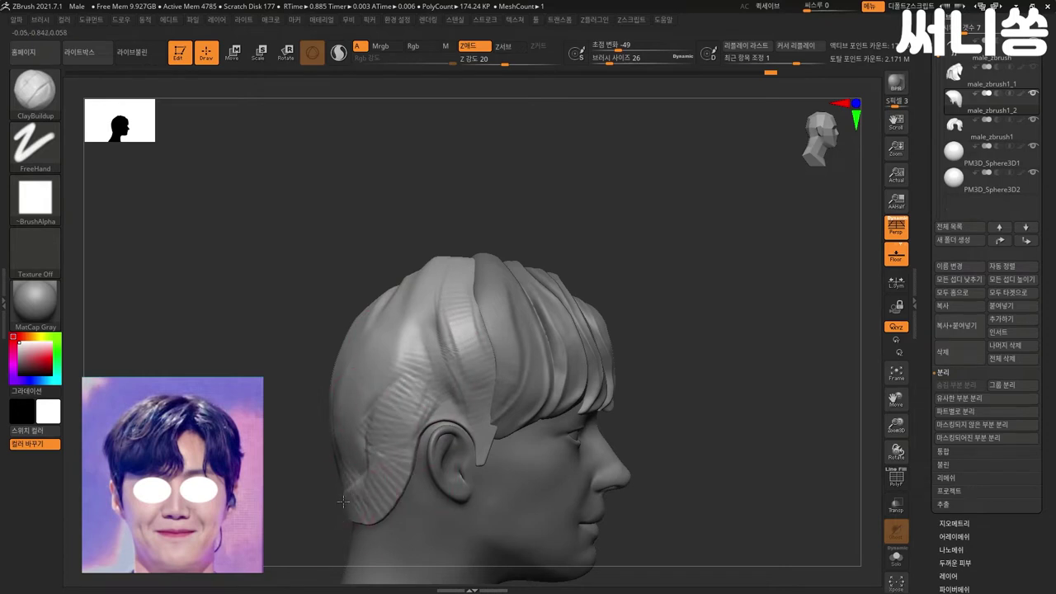
key("shift")
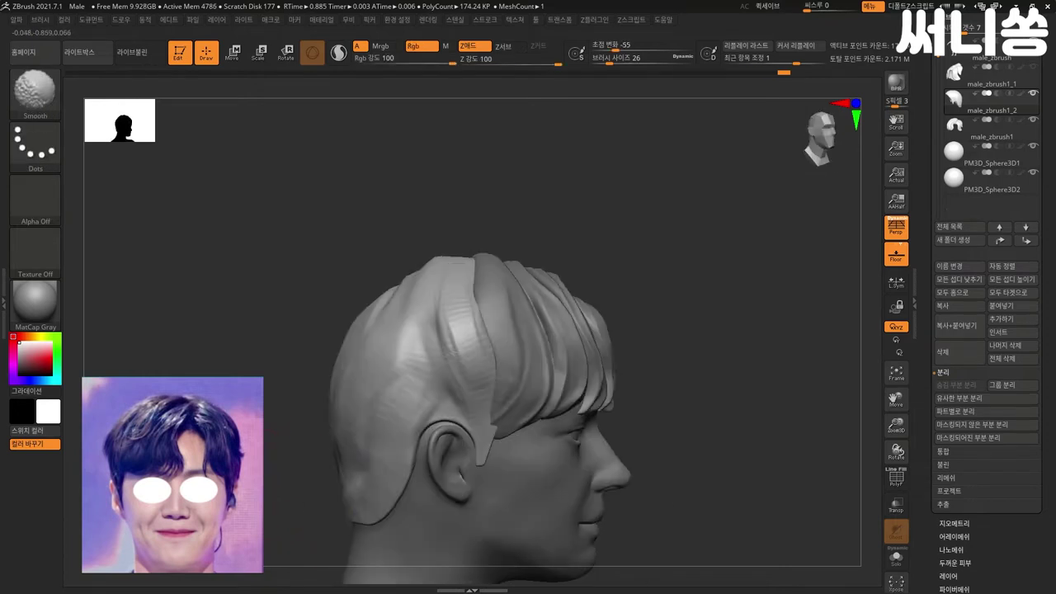
- Orbit between front, three-quarter and side views to check the hair
mouse_move(278, 484)
left_mouse_down()
mouse_move(199, 479)
mouse_move(281, 426)
mouse_move(264, 438)
left_mouse_up()
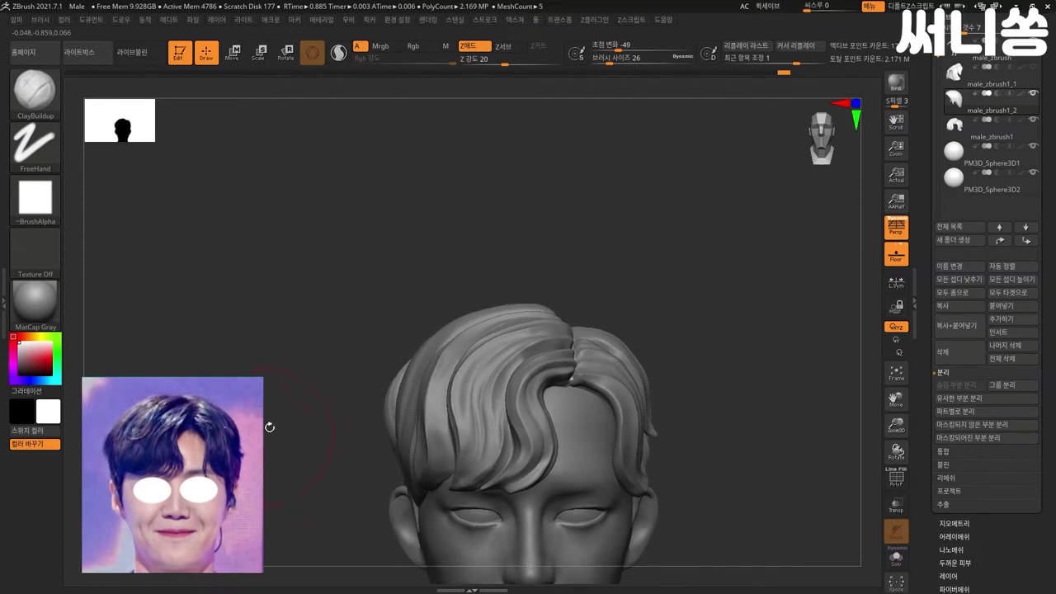
mouse_move(284, 391)
left_mouse_down()
mouse_move(283, 368)
mouse_move(300, 389)
mouse_move(344, 345)
left_mouse_up()
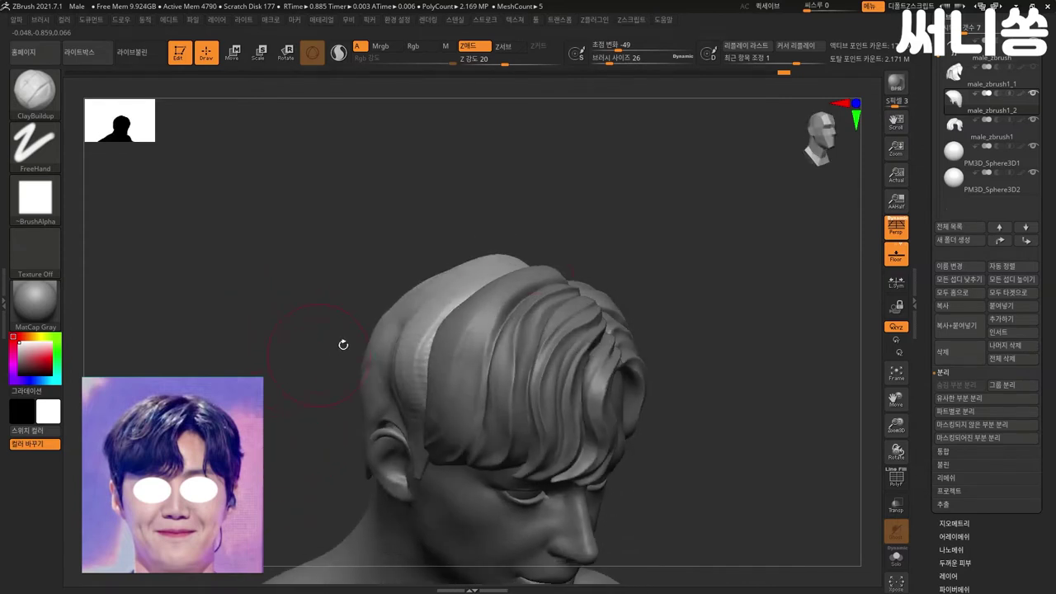
mouse_move(611, 247)
left_mouse_down()
mouse_move(646, 222)
mouse_move(640, 235)
mouse_move(483, 286)
left_mouse_up()
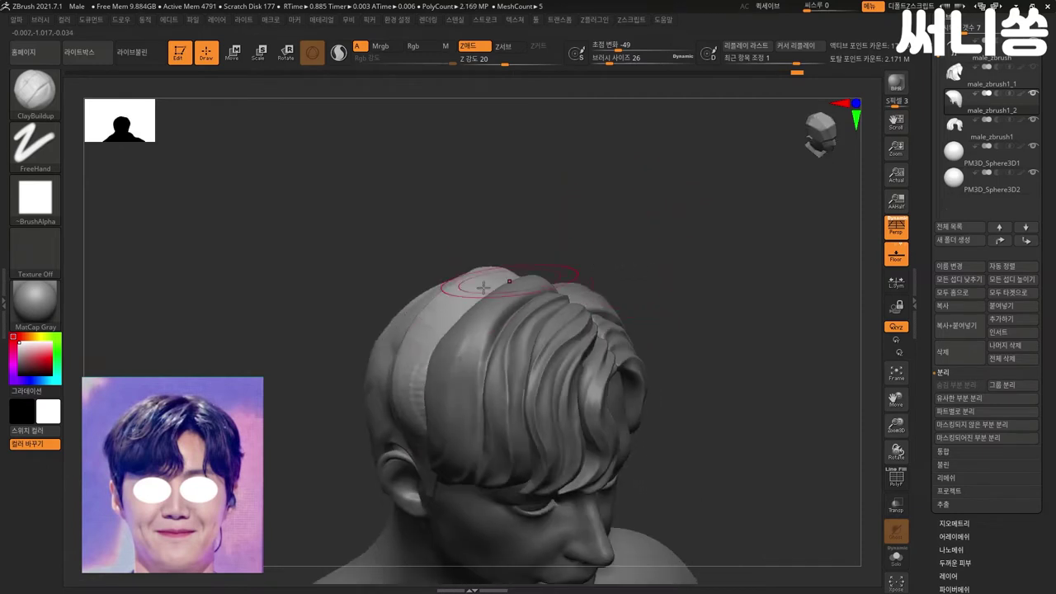
mouse_move(495, 260)
left_mouse_down()
mouse_move(620, 245)
mouse_move(582, 254)
mouse_move(653, 255)
mouse_move(608, 240)
mouse_move(573, 250)
mouse_move(593, 273)
left_mouse_up()
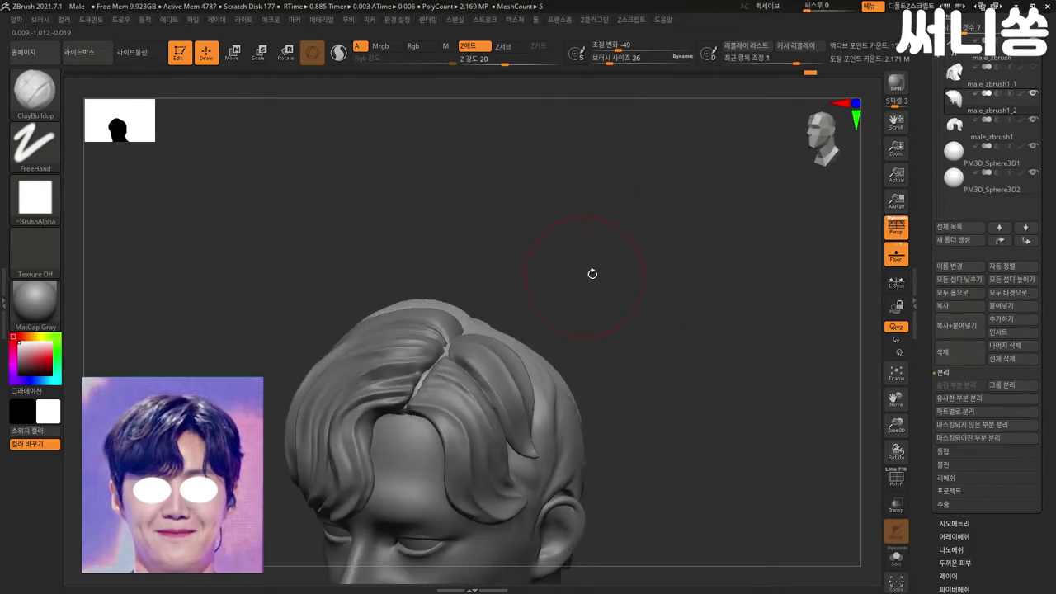
left_click_drag(585, 344, 567, 325)
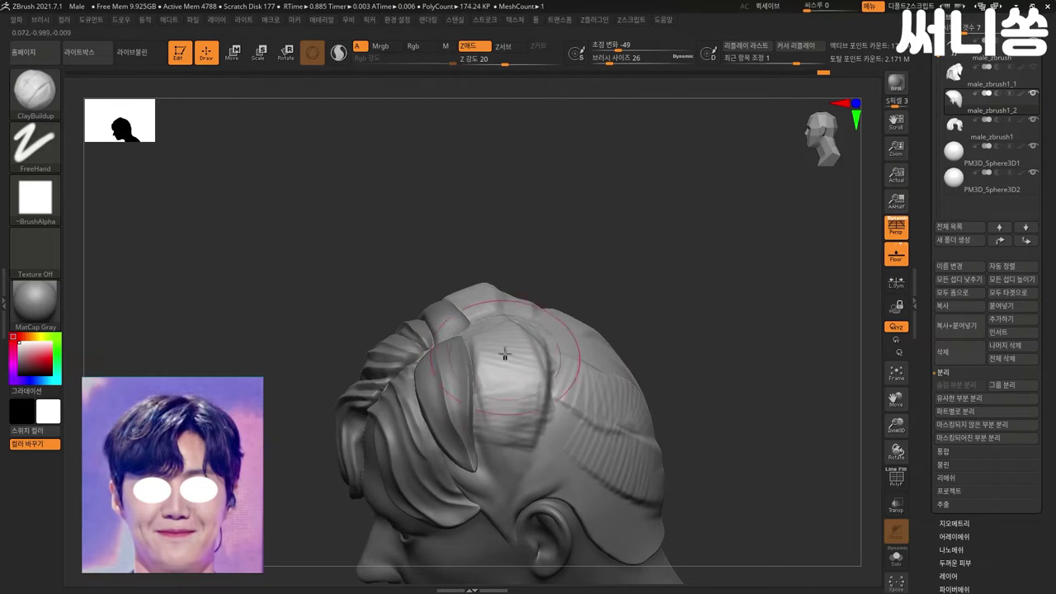
- Undo the last stroke and lightly smooth the hair, viewing the front hairline from above
key("shift")
key("shift")
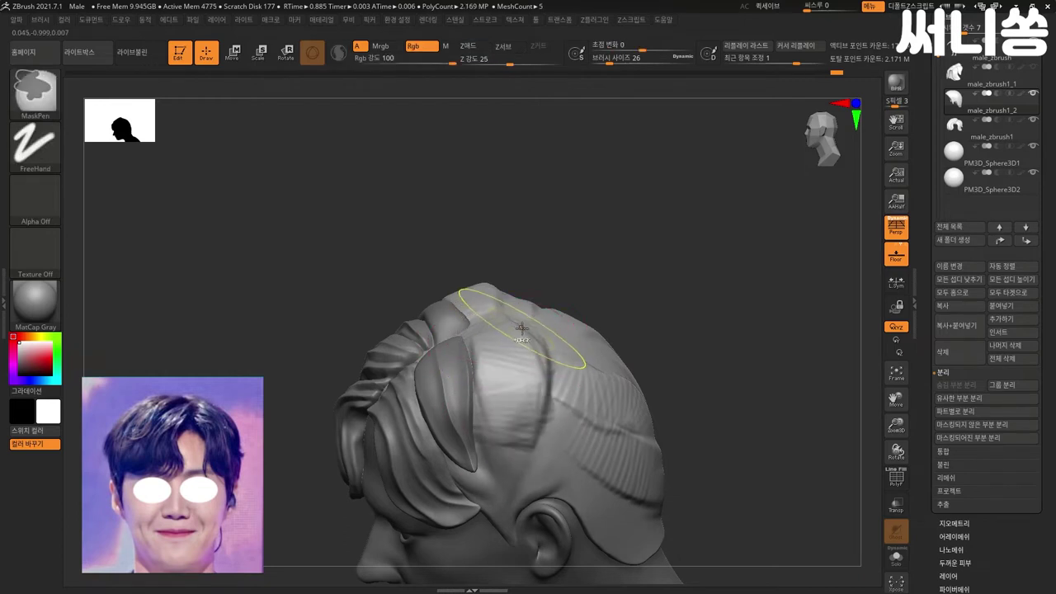
key("ctrl+z")
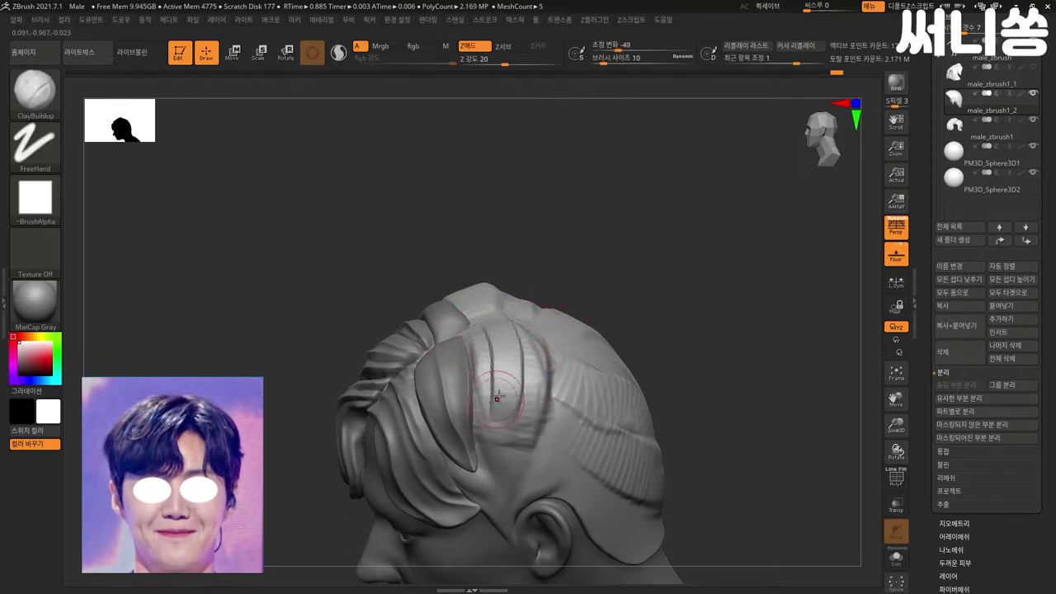
key("shift")
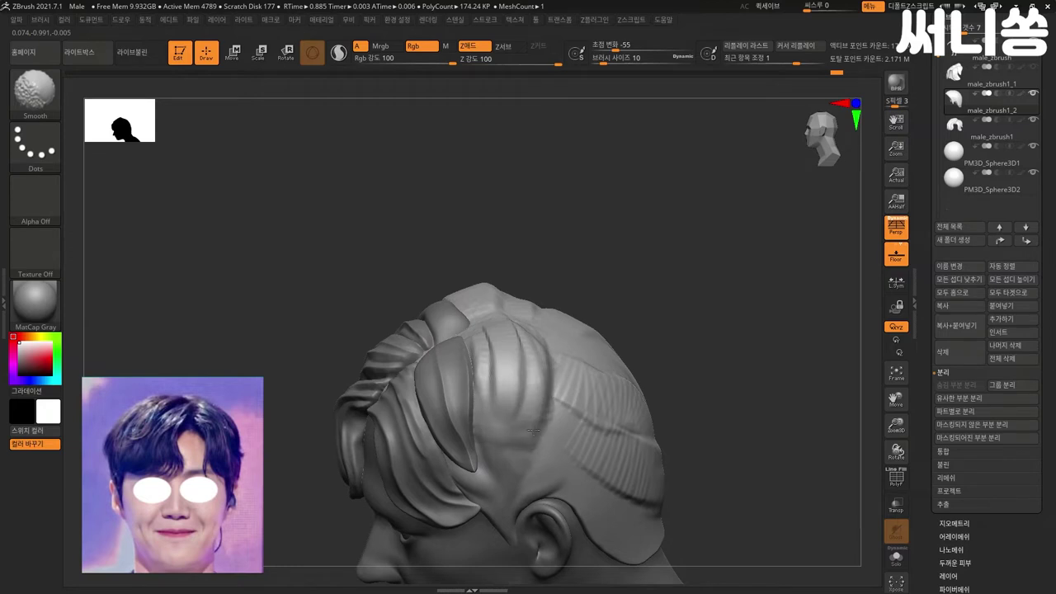
left_click_drag(531, 441, 541, 388, "shift")
mouse_move(648, 330)
left_mouse_down()
mouse_move(670, 316)
mouse_move(649, 354)
mouse_move(649, 309)
mouse_move(637, 313)
mouse_move(630, 292)
mouse_move(623, 339)
mouse_move(504, 360)
left_mouse_up()
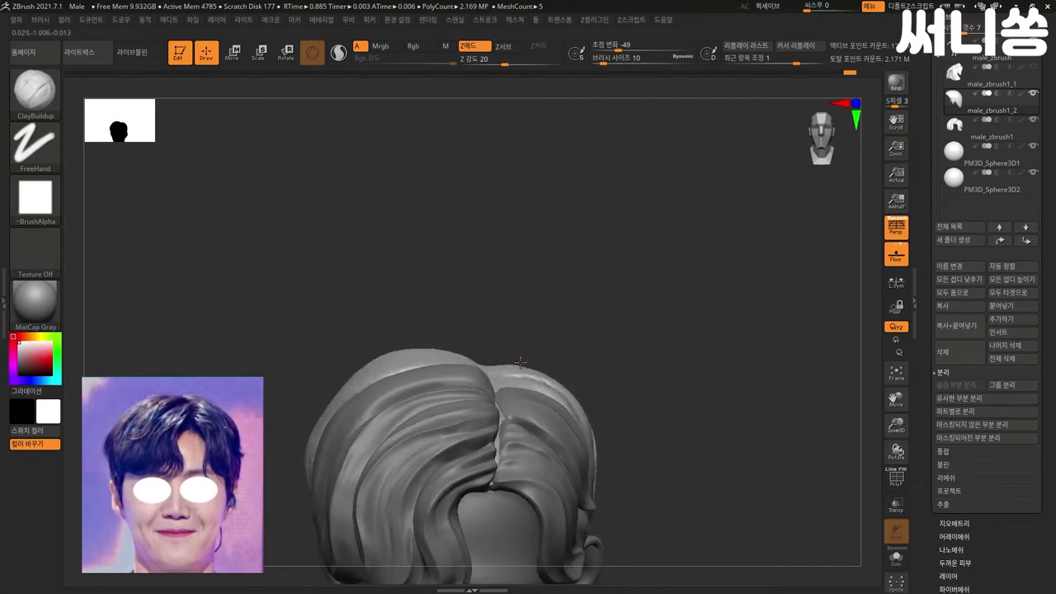
mouse_move(622, 364)
left_mouse_down()
mouse_move(577, 363)
mouse_move(613, 354)
mouse_move(517, 369)
mouse_move(627, 355)
mouse_move(578, 355)
mouse_move(565, 340)
mouse_move(614, 338)
mouse_move(594, 347)
mouse_move(596, 377)
mouse_move(570, 378)
mouse_move(547, 479)
left_mouse_up()
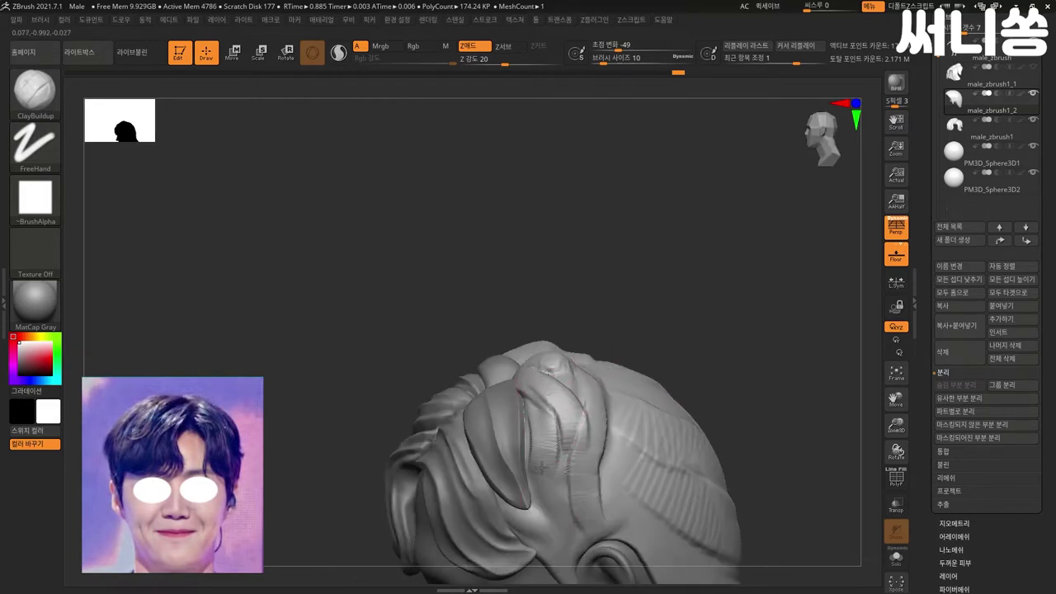
- Carve crease grooves down the top strand, smooth them, and check from front and side
left_click_drag(543, 403, 554, 495)
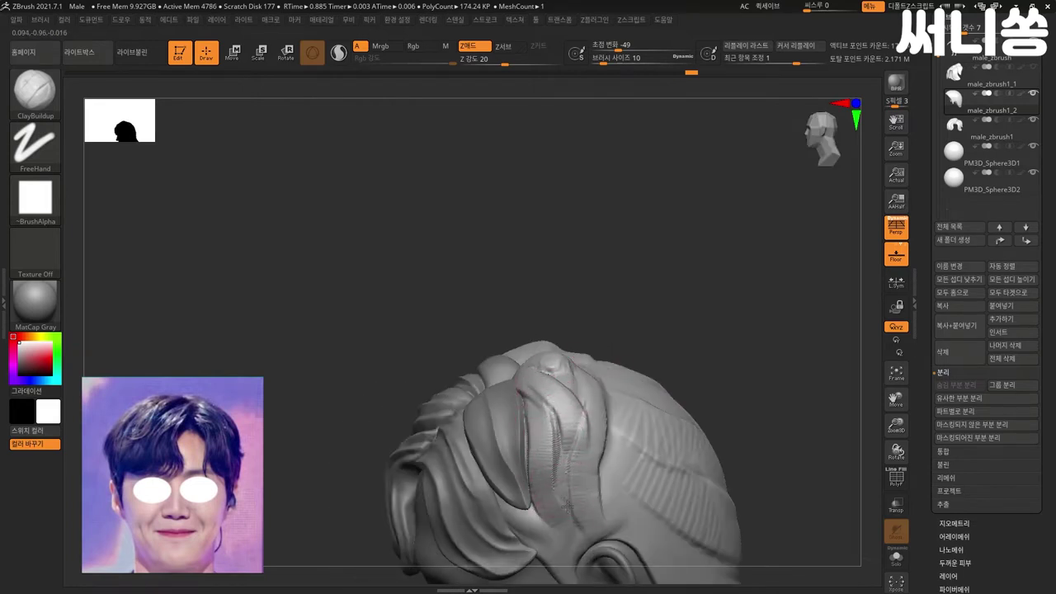
key("shift")
mouse_move(595, 475)
left_mouse_down("shift")
mouse_move(560, 404)
mouse_move(561, 462)
mouse_move(536, 503)
left_mouse_up("shift")
mouse_move(677, 347)
left_mouse_down()
mouse_move(737, 326)
mouse_move(661, 319)
left_mouse_up()
mouse_move(662, 358)
left_mouse_down("alt")
mouse_move(606, 337)
mouse_move(630, 389)
mouse_move(490, 385)
mouse_move(535, 386)
left_mouse_up("alt")
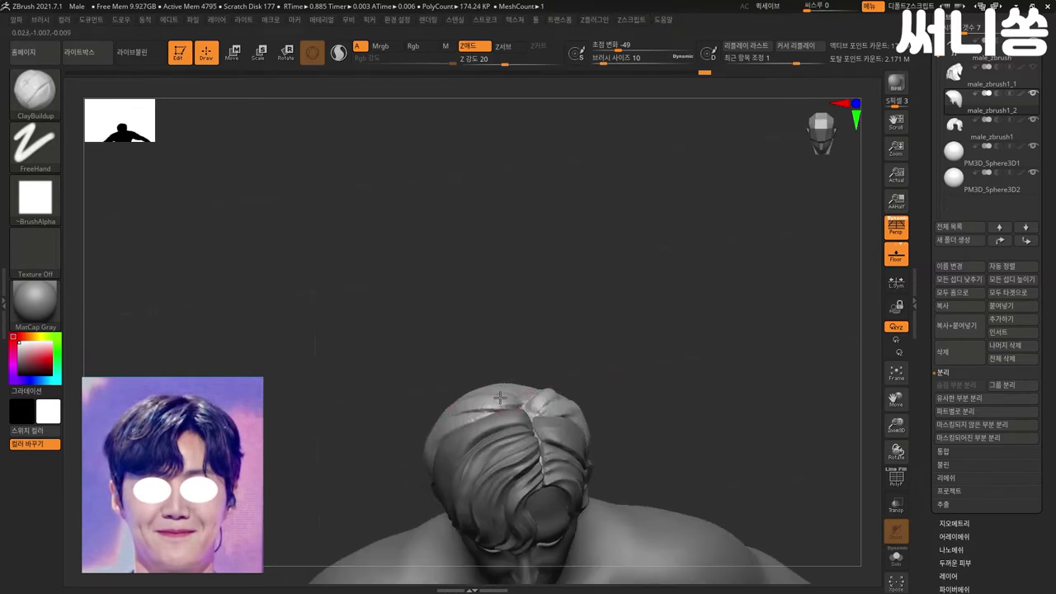
mouse_move(416, 399)
left_mouse_down()
mouse_move(356, 446)
mouse_move(480, 411)
left_mouse_up()
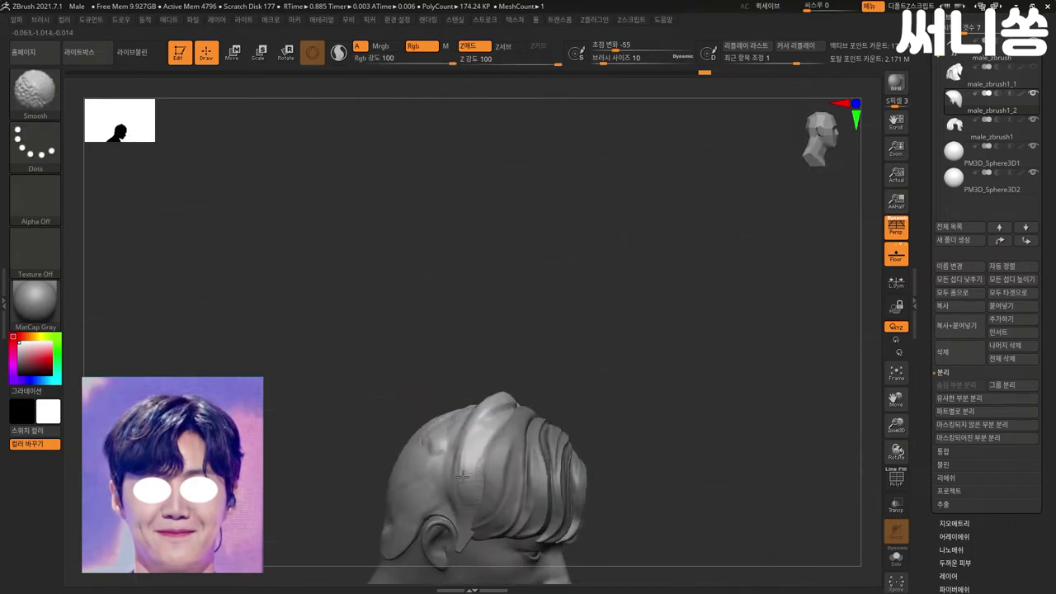
mouse_move(622, 396)
left_mouse_down("shift")
mouse_move(651, 344)
mouse_move(622, 362)
mouse_move(682, 384)
mouse_move(655, 388)
left_mouse_up("shift")
- Select the Move brush (B-M-V) and orbit to a front view of the face
key("b")
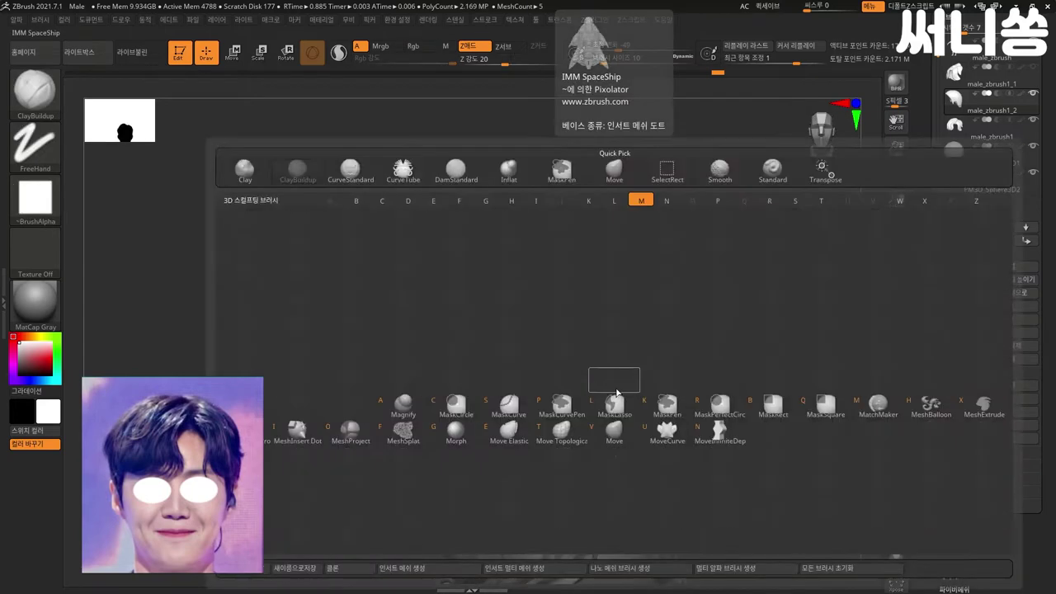
key("m")
key("v")
mouse_move(505, 390)
left_mouse_down()
mouse_move(465, 434)
mouse_move(477, 420)
left_mouse_up()
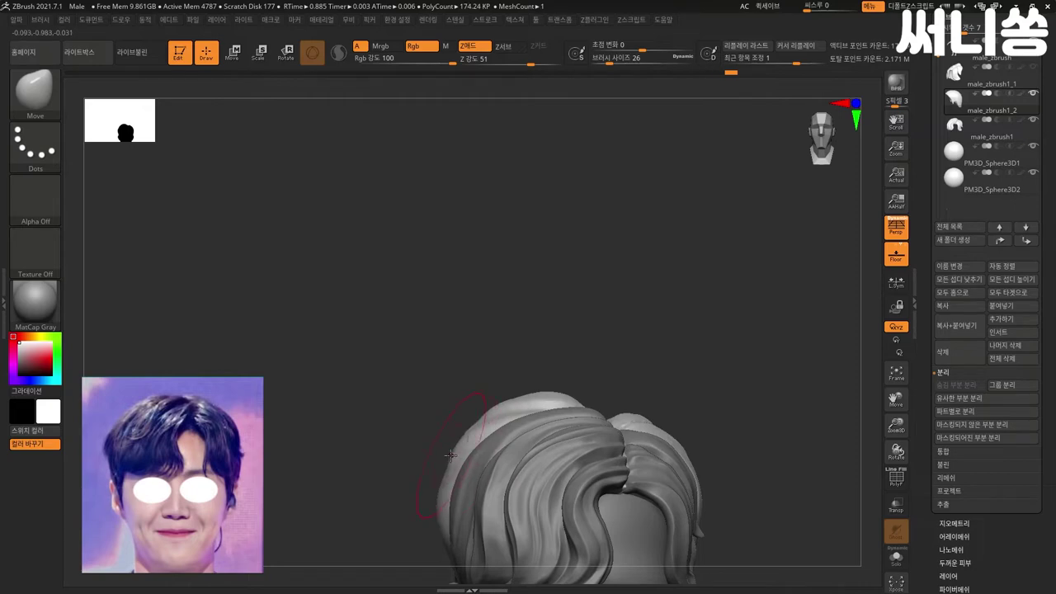
mouse_move(424, 389)
left_mouse_down()
mouse_move(367, 435)
mouse_move(421, 405)
left_mouse_up()
- Switch to ClayBuildup and stroke striations over the hair tuft and lower side hair
key("b")
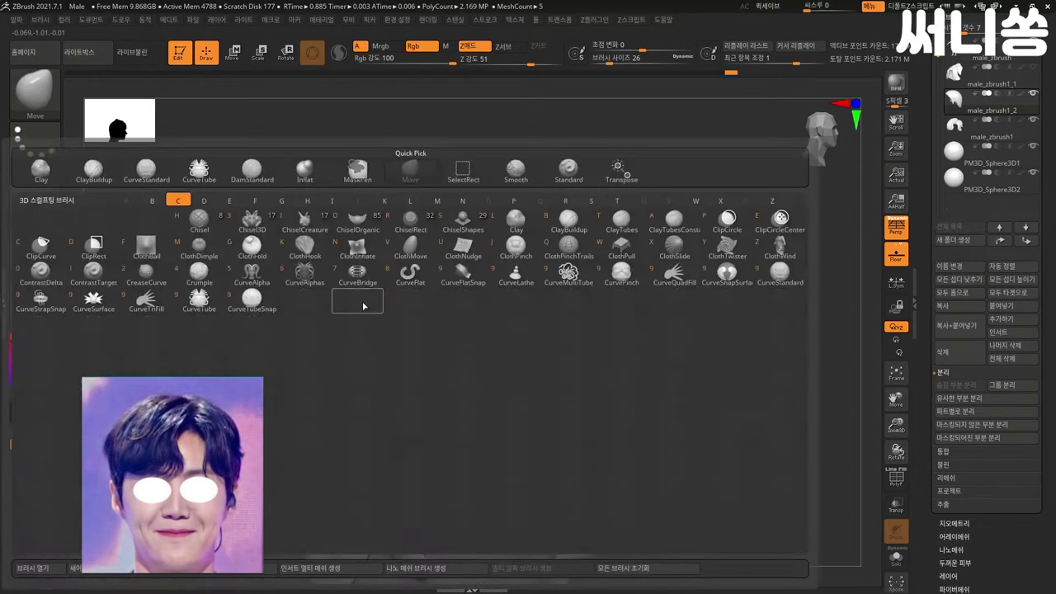
key("b")
mouse_move(420, 341)
left_mouse_down()
mouse_move(419, 366)
mouse_move(362, 349)
mouse_move(371, 413)
left_mouse_up()
left_click_drag(496, 248, 510, 313)
mouse_move(282, 342)
left_mouse_down()
mouse_move(301, 429)
mouse_move(317, 438)
left_mouse_up()
left_click_drag(307, 364, 298, 322)
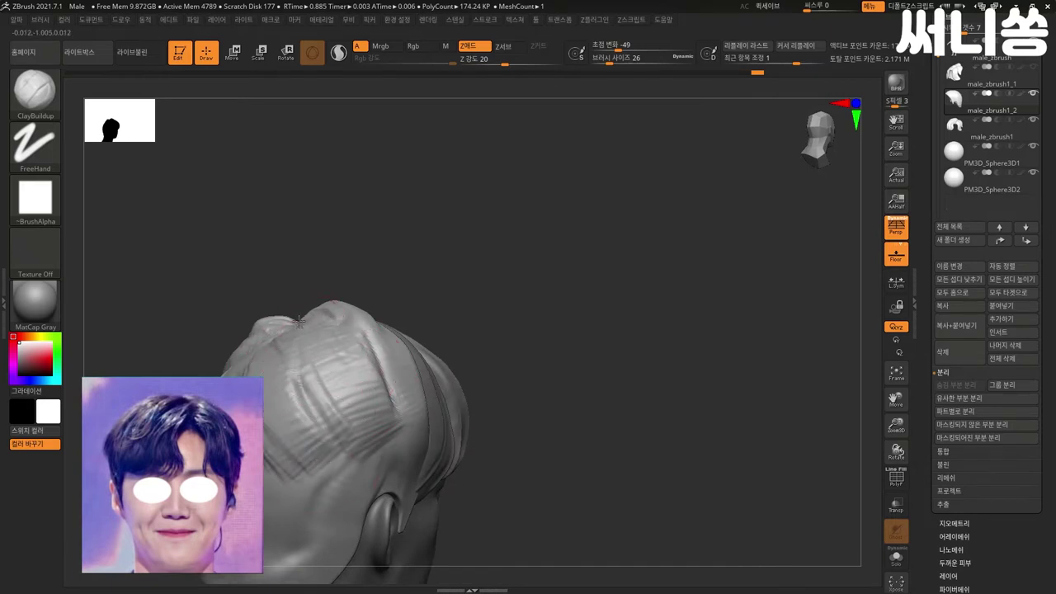
- From a direct back view, sculpt striations into the left back hair and smooth them
right_click_drag(342, 365, 556, 384)
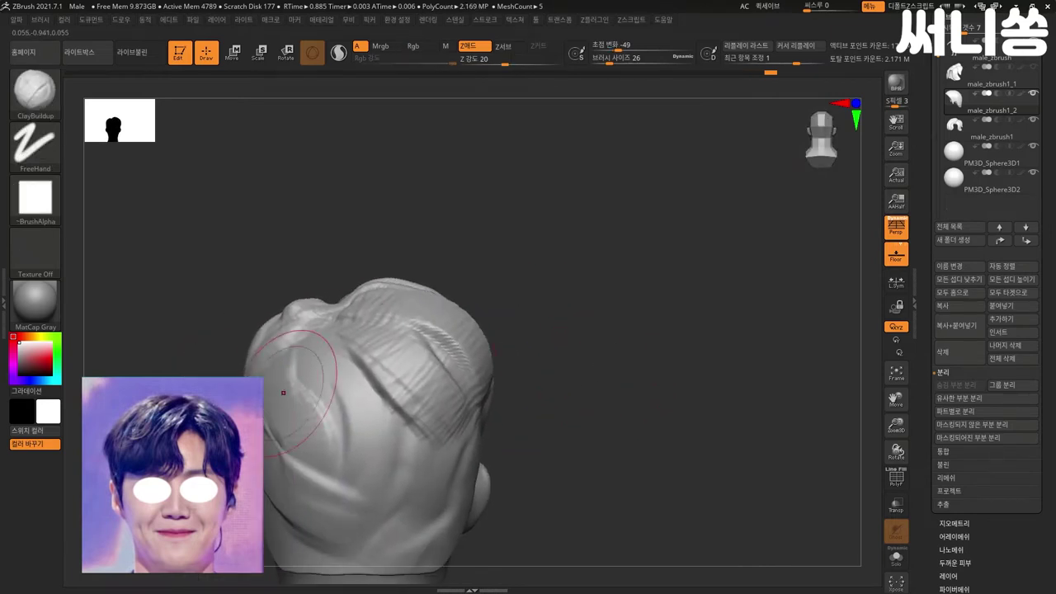
left_click_drag(283, 393, 314, 354)
right_click_drag(313, 355, 247, 306)
mouse_move(280, 429)
left_mouse_down()
mouse_move(303, 360)
mouse_move(318, 446)
left_mouse_up()
left_click_drag(318, 396, 363, 322, "shift")
left_click_drag(321, 354, 330, 429, "shift")
left_click_drag(363, 371, 343, 420, "shift")
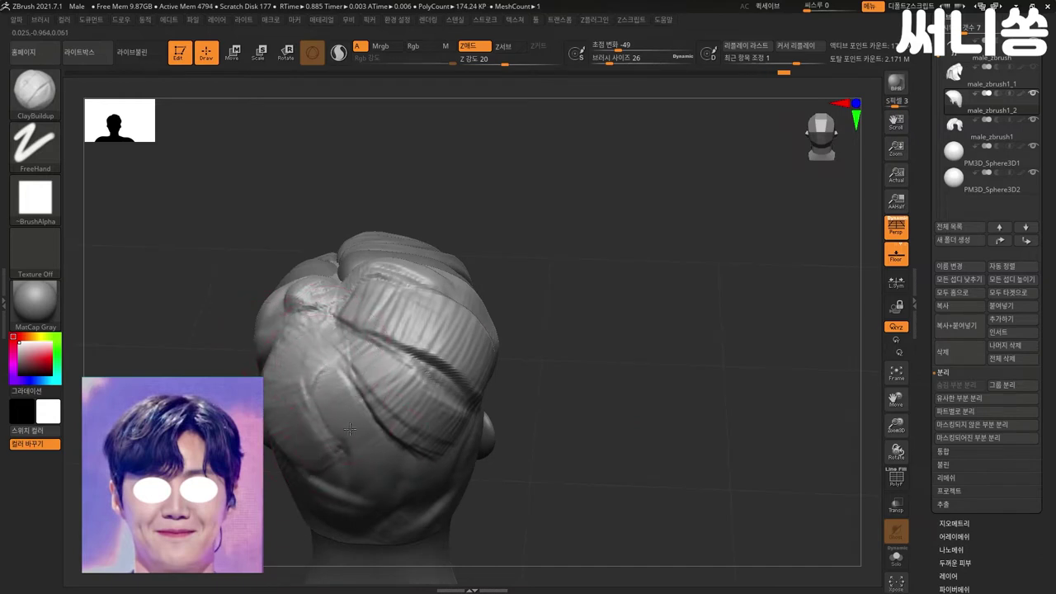
- Carve and deepen grooves along a back hair strand from a level rear view
mouse_move(514, 403)
right_mouse_down()
mouse_move(554, 346)
mouse_move(594, 354)
mouse_move(495, 330)
right_mouse_up()
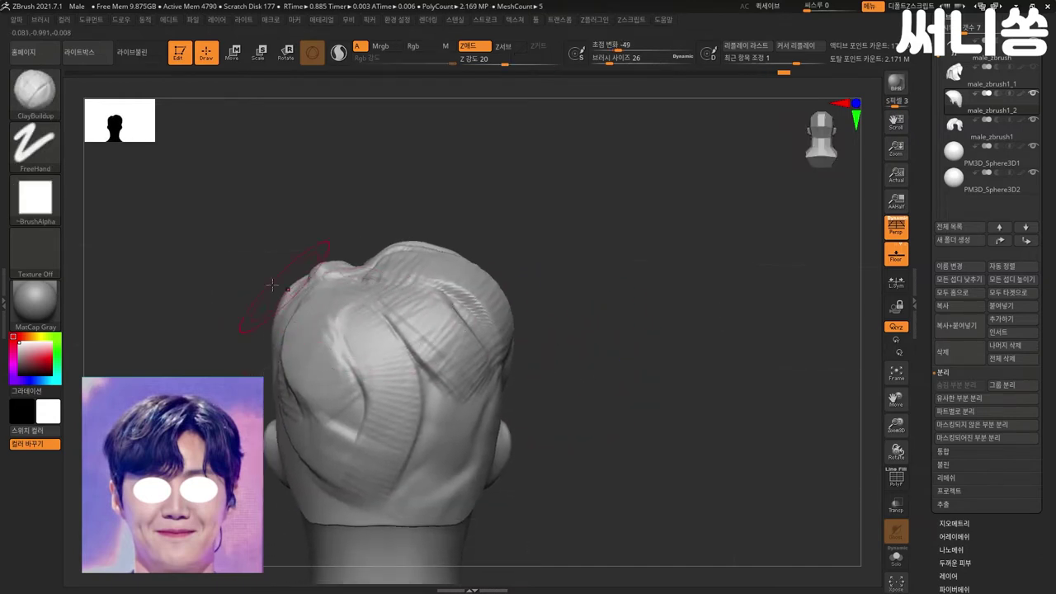
right_click_drag(353, 259, 459, 248)
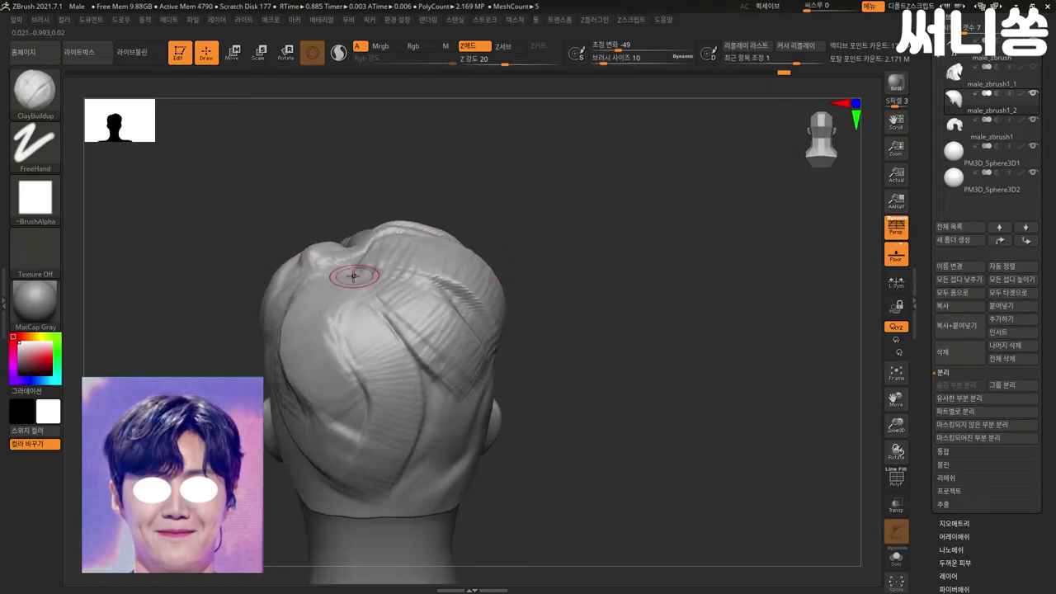
right_click_drag(398, 363, 384, 296)
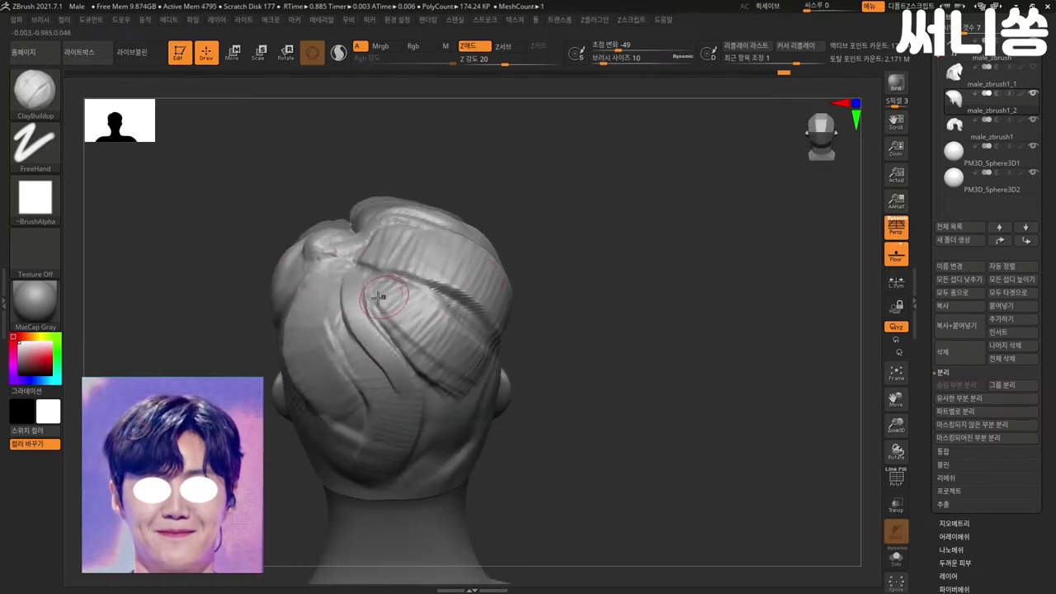
left_click_drag(387, 296, 437, 368)
left_click_drag(405, 297, 457, 352)
- Check the grooves from above and Shift-smooth the strand swirl at the back of the crown
mouse_move(563, 316)
right_mouse_down()
mouse_move(596, 265)
mouse_move(586, 363)
right_mouse_up()
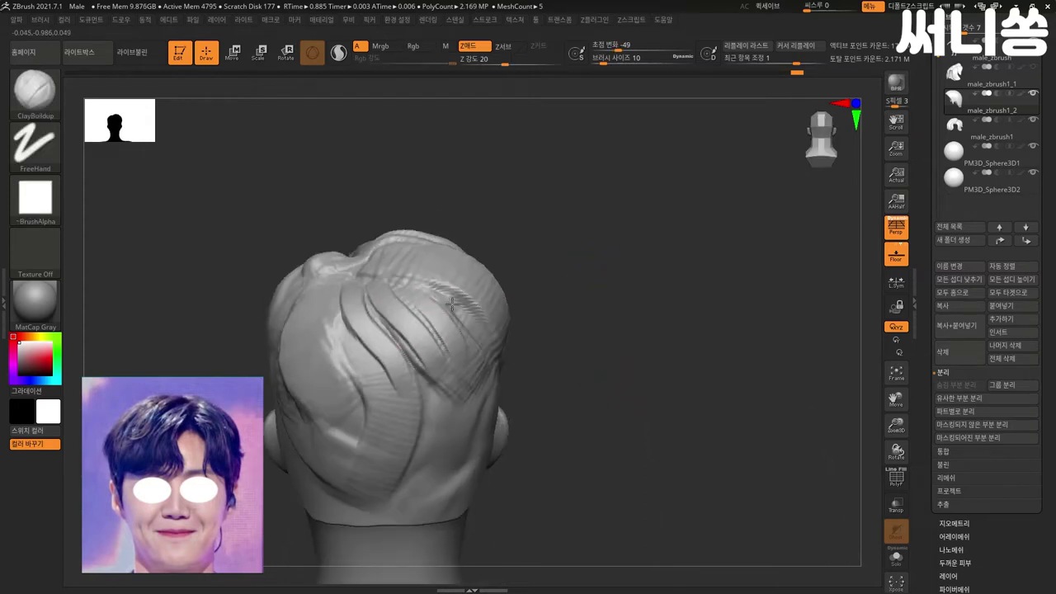
right_click_drag(514, 365, 578, 325)
mouse_move(501, 278)
right_mouse_down()
mouse_move(562, 241)
mouse_move(531, 186)
mouse_move(506, 231)
mouse_move(462, 259)
right_mouse_up()
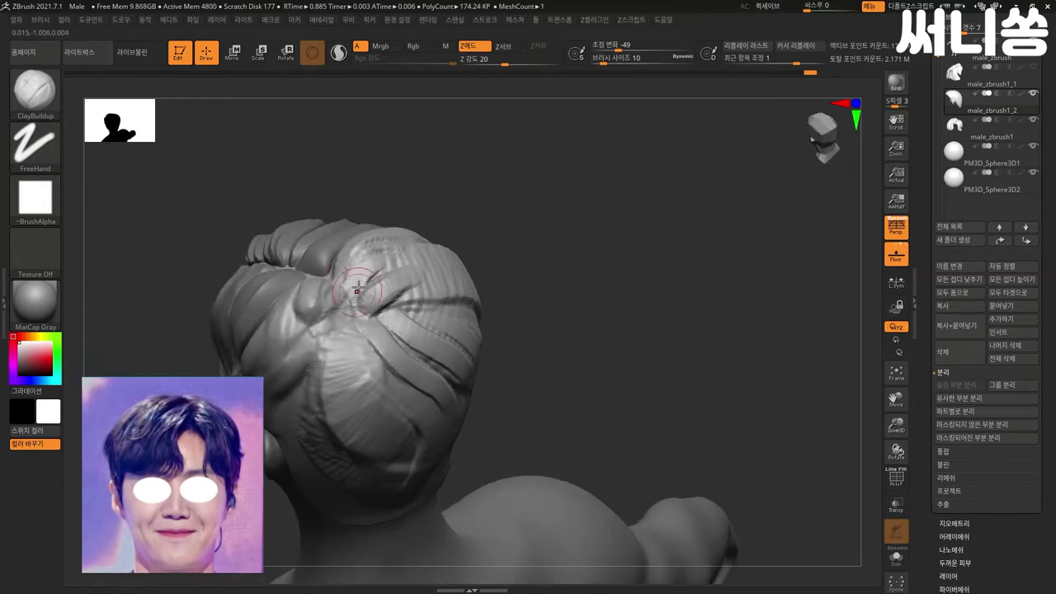
key("shift")
left_click_drag(406, 285, 420, 259, "shift")
mouse_move(420, 260)
right_mouse_down()
mouse_move(479, 236)
mouse_move(338, 346)
right_mouse_up()
key("shift")
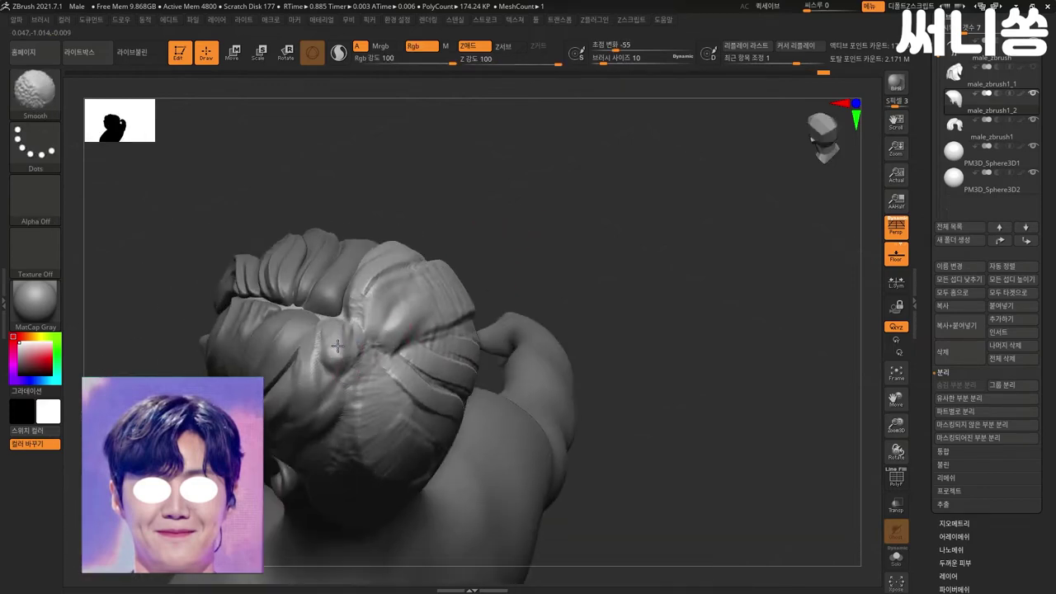
key("b")
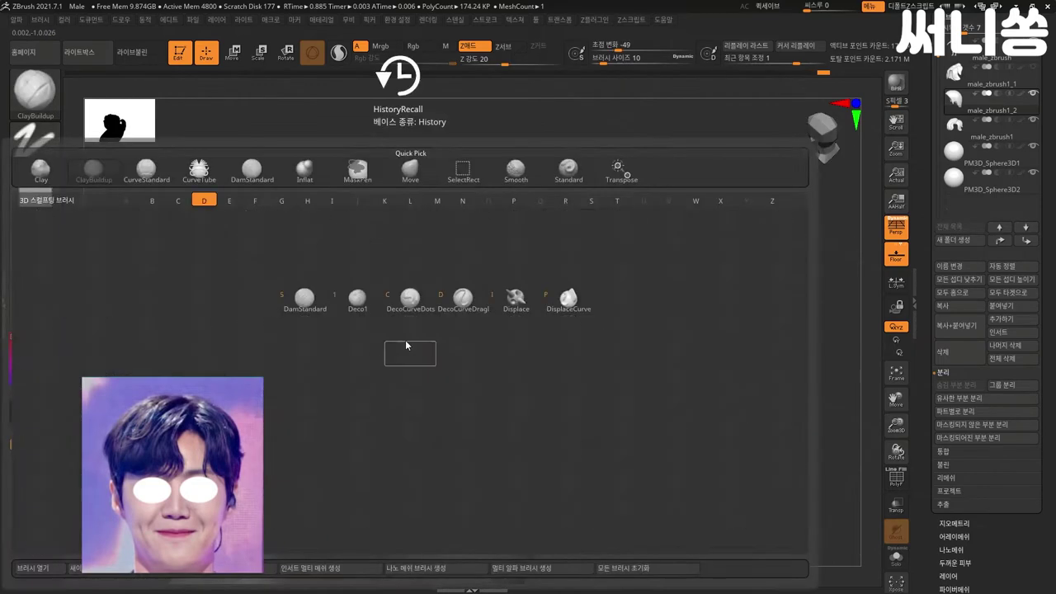
key("d")
key("s")
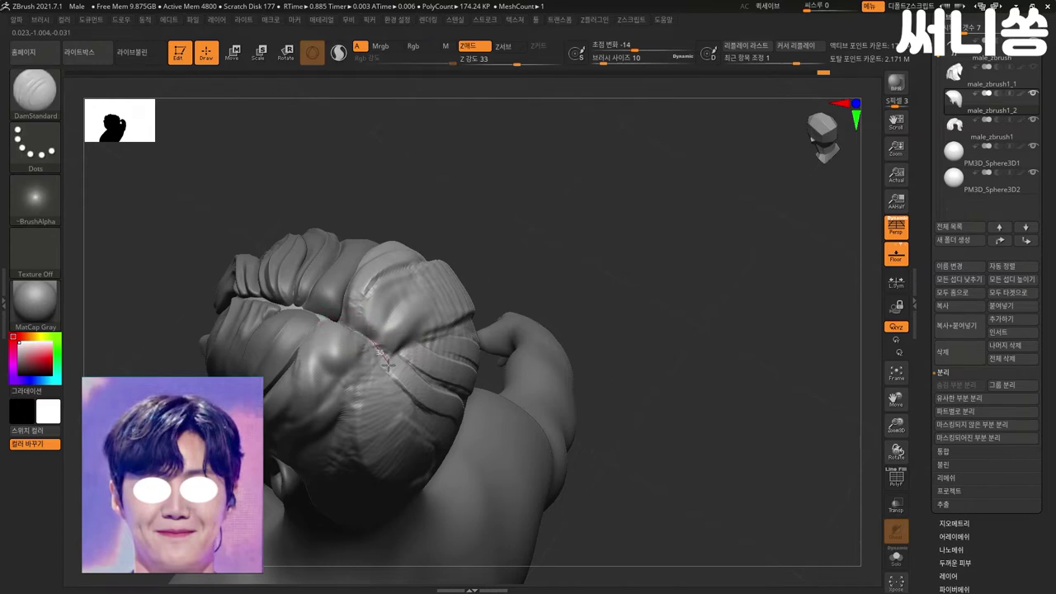
right_click_drag(555, 342, 363, 330)
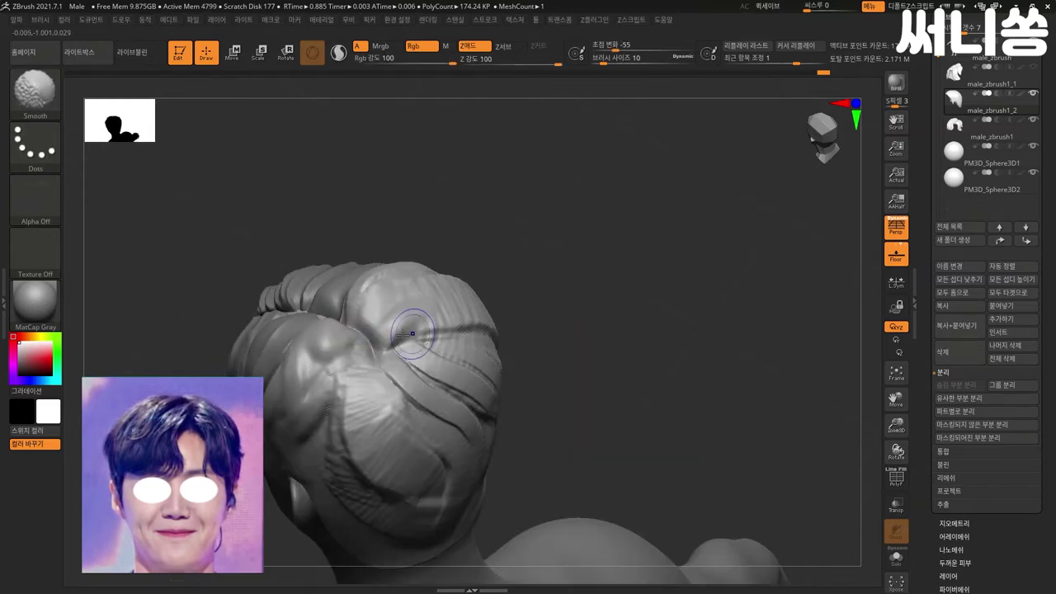
right_click_drag(566, 271, 600, 262, "shift")
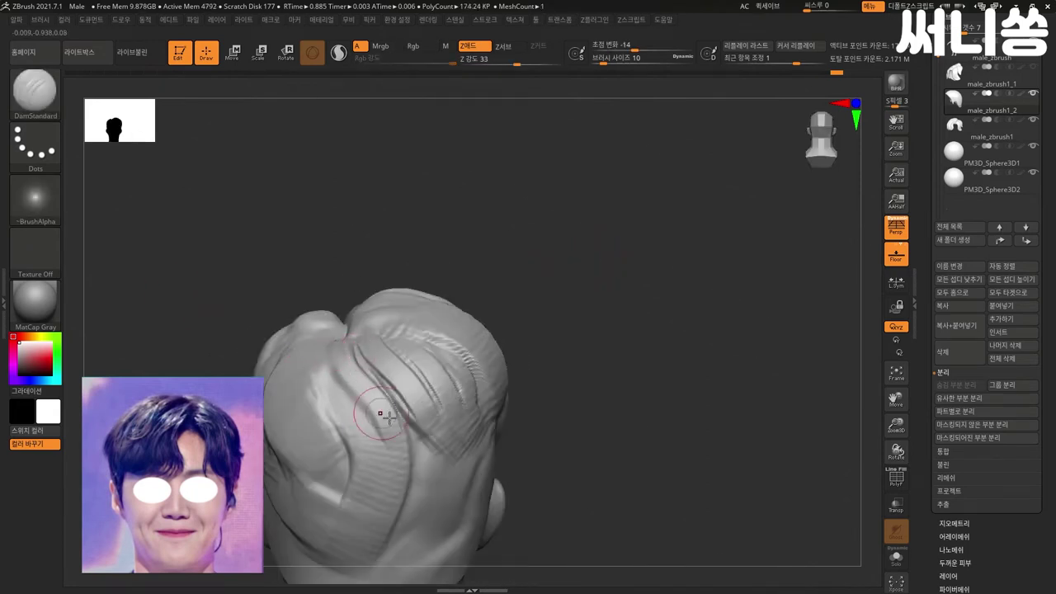
key("b")
key("Escape")
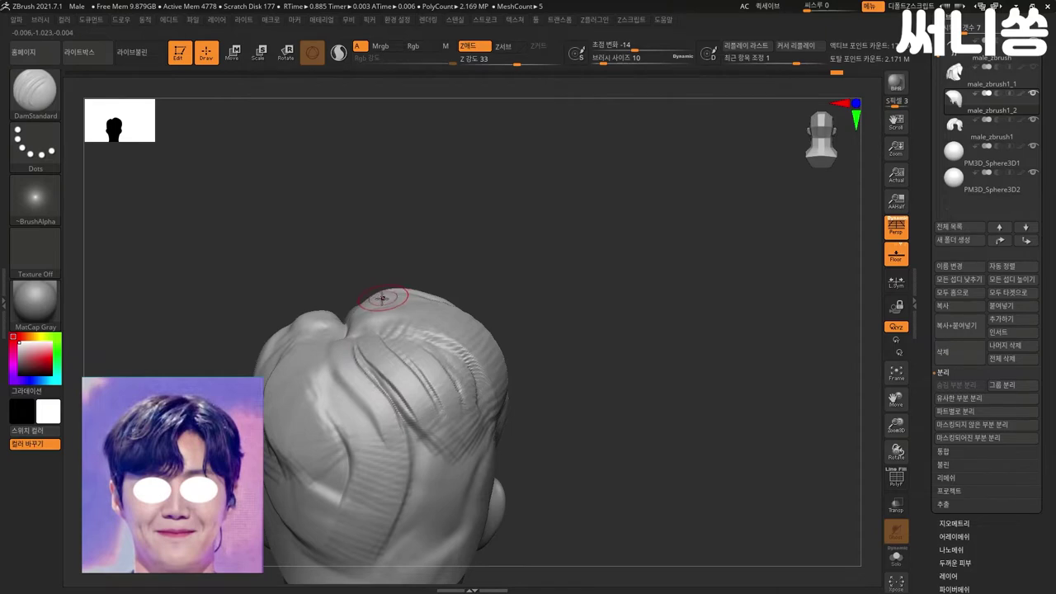
key("b")
left_click(382, 297)
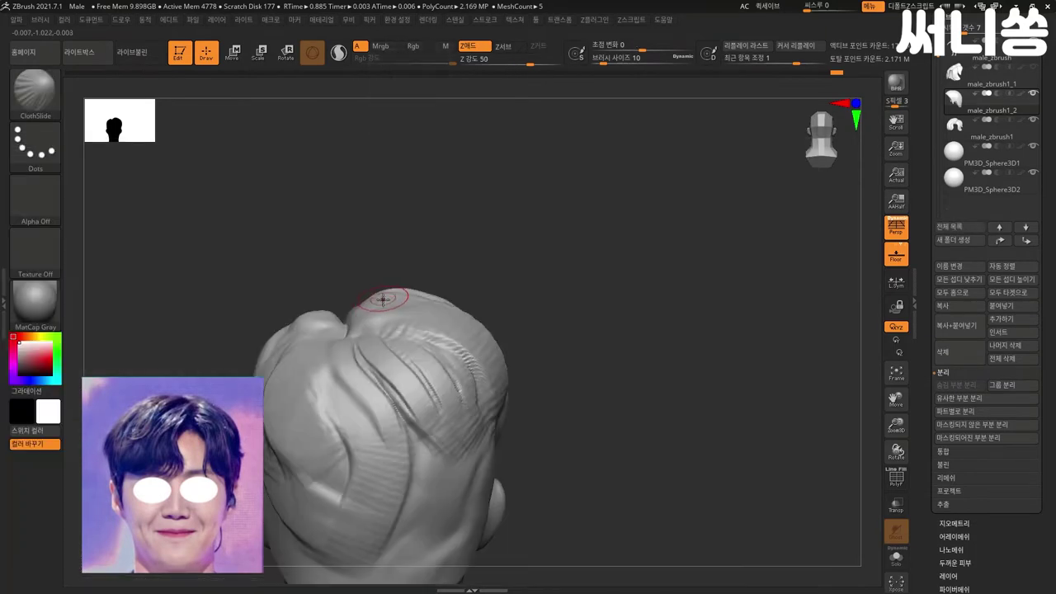
key("b")
key("c")
key("b")
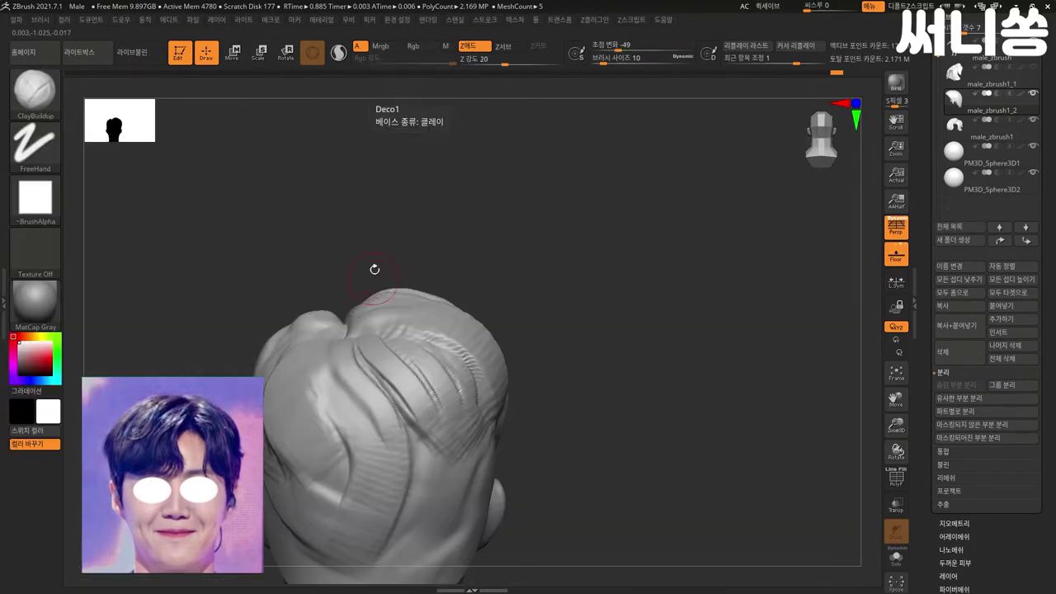
left_click(484, 20)
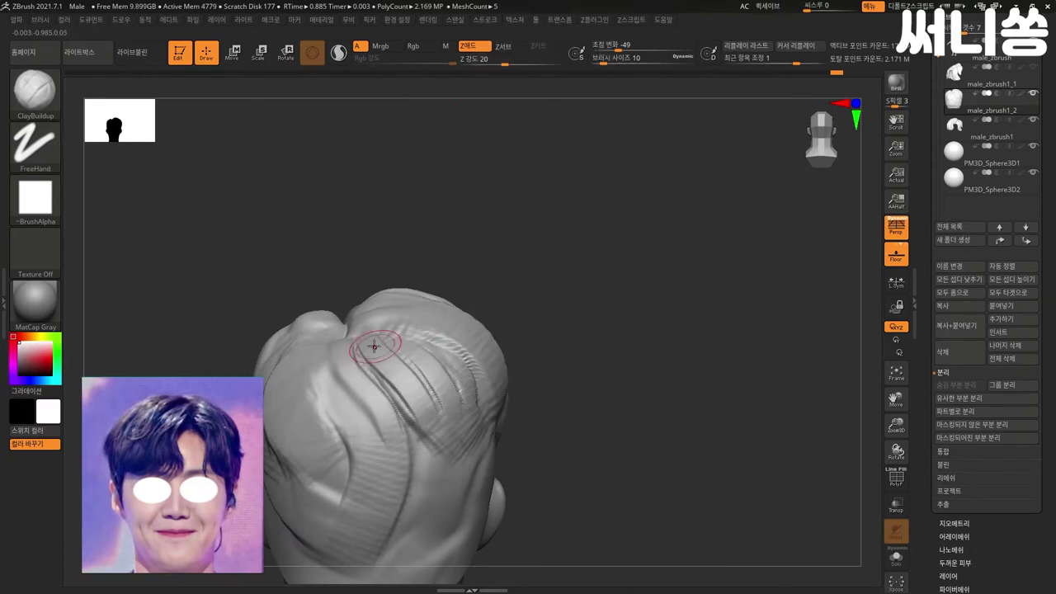
- Carve a strand groove from the back of the head down toward the ear
mouse_move(570, 358)
left_mouse_down()
mouse_move(602, 333)
mouse_move(590, 334)
left_mouse_up()
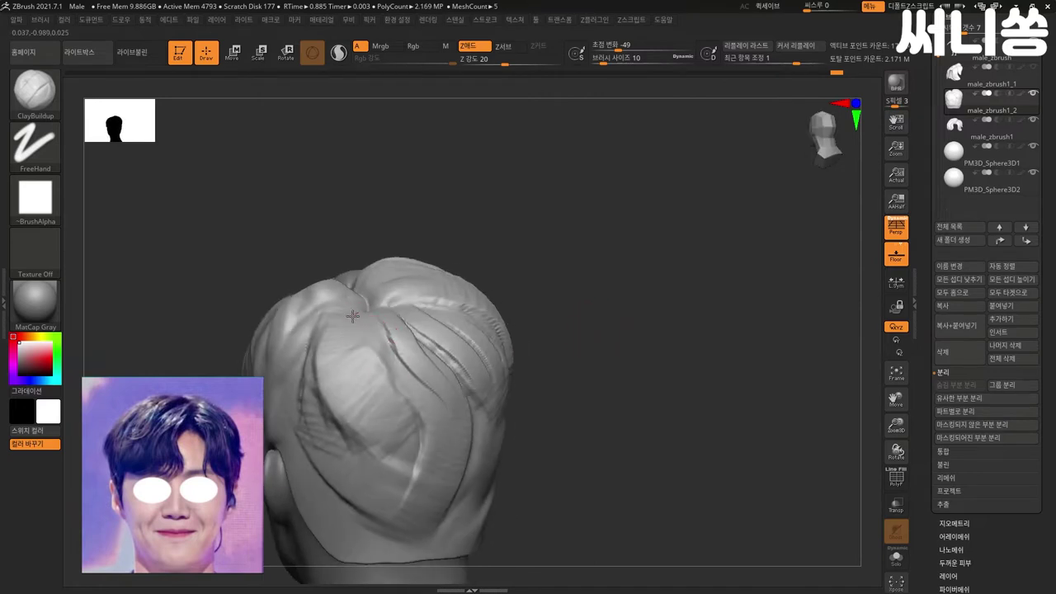
left_click_drag(342, 370, 358, 408)
mouse_move(487, 354)
left_mouse_down()
mouse_move(599, 330)
mouse_move(363, 312)
left_mouse_up()
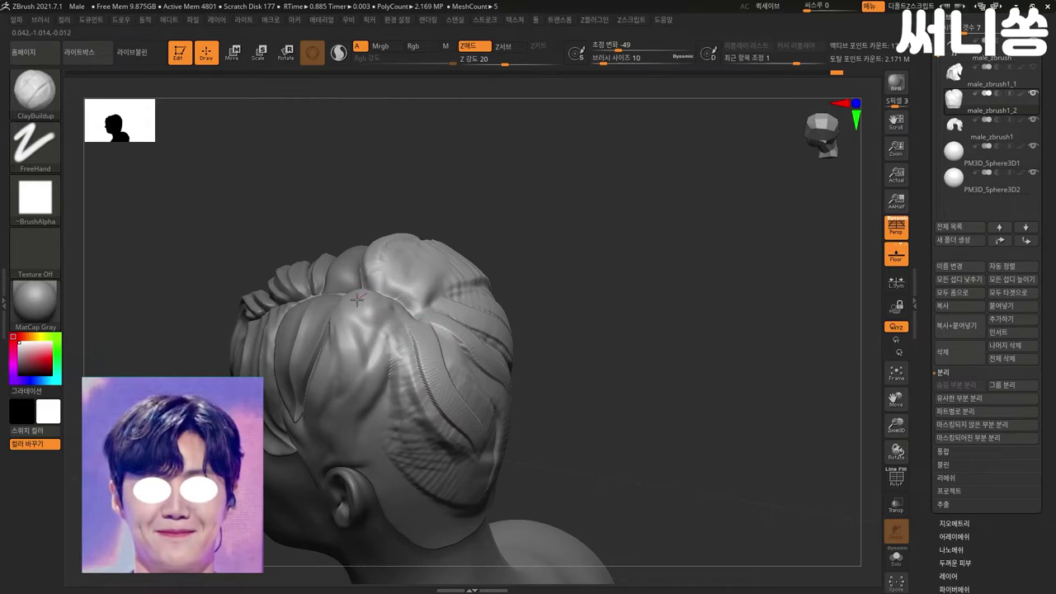
left_click_drag(343, 372, 311, 444)
mouse_move(381, 321)
left_mouse_down()
mouse_move(363, 380)
mouse_move(313, 455)
left_mouse_up()
- Sculpt strand detail and streaks across the back hair
mouse_move(512, 363)
left_mouse_down()
mouse_move(495, 330)
mouse_move(534, 375)
left_mouse_up()
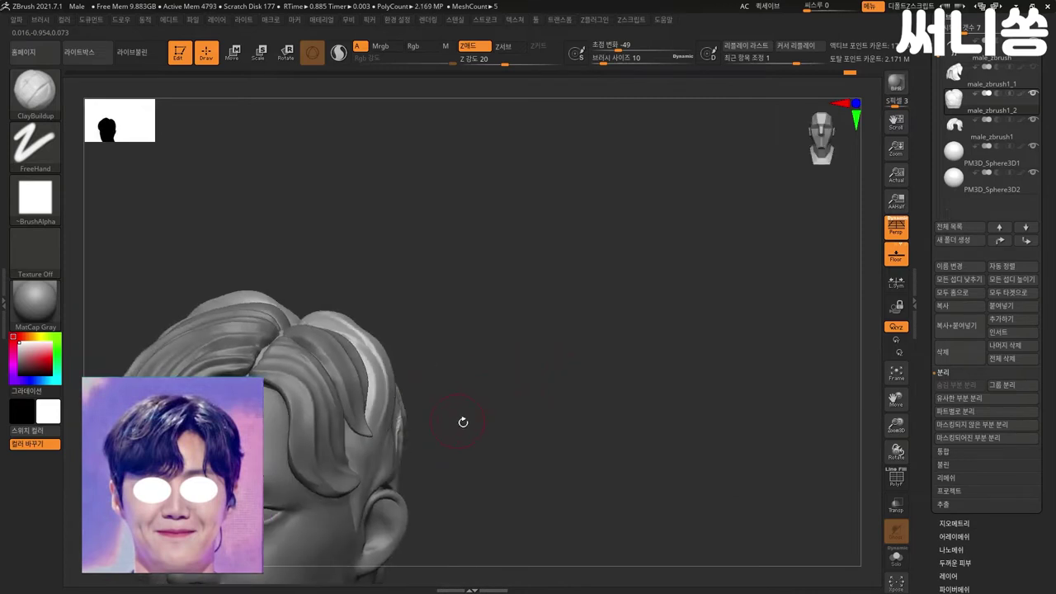
left_click_drag(445, 438, 382, 417)
left_click_drag(376, 415, 394, 438)
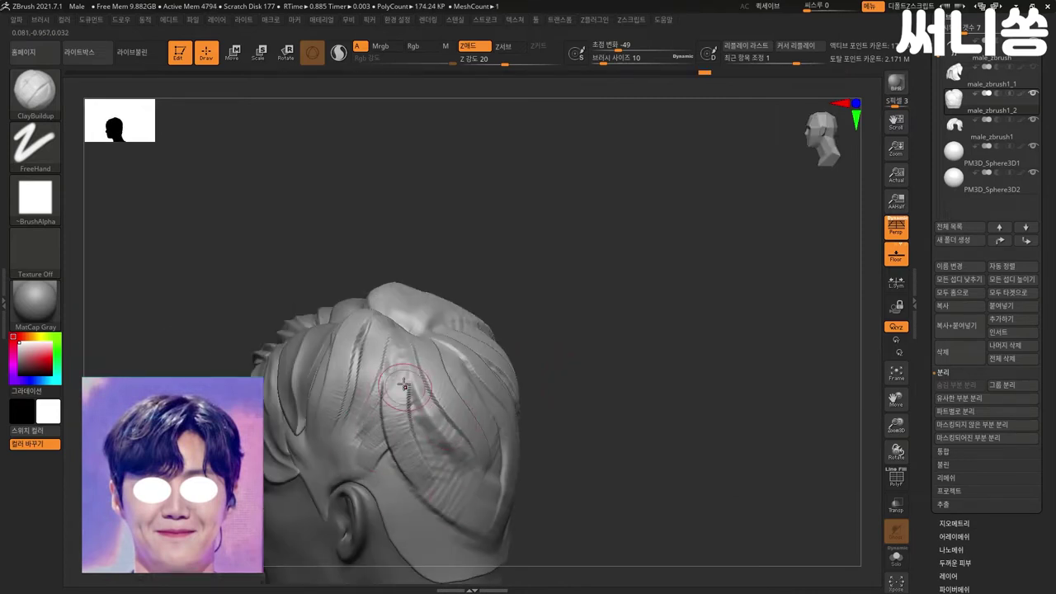
mouse_move(599, 416)
left_mouse_down()
mouse_move(612, 367)
mouse_move(592, 349)
mouse_move(608, 377)
mouse_move(596, 372)
mouse_move(621, 391)
left_mouse_up()
left_click_drag(348, 341, 402, 325)
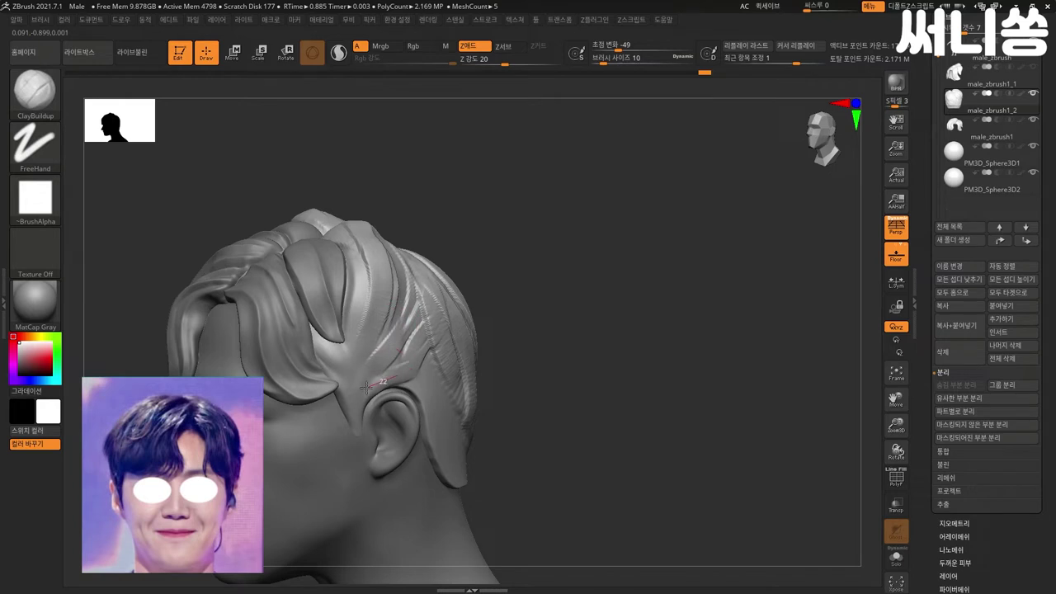
- Add strand streaks behind the ear, extending them down and to the right
left_click_drag(529, 373, 504, 363)
mouse_move(417, 367)
left_mouse_down()
mouse_move(405, 317)
mouse_move(490, 431)
left_mouse_up()
left_click_drag(415, 378, 481, 444)
left_click_drag(408, 341, 454, 404)
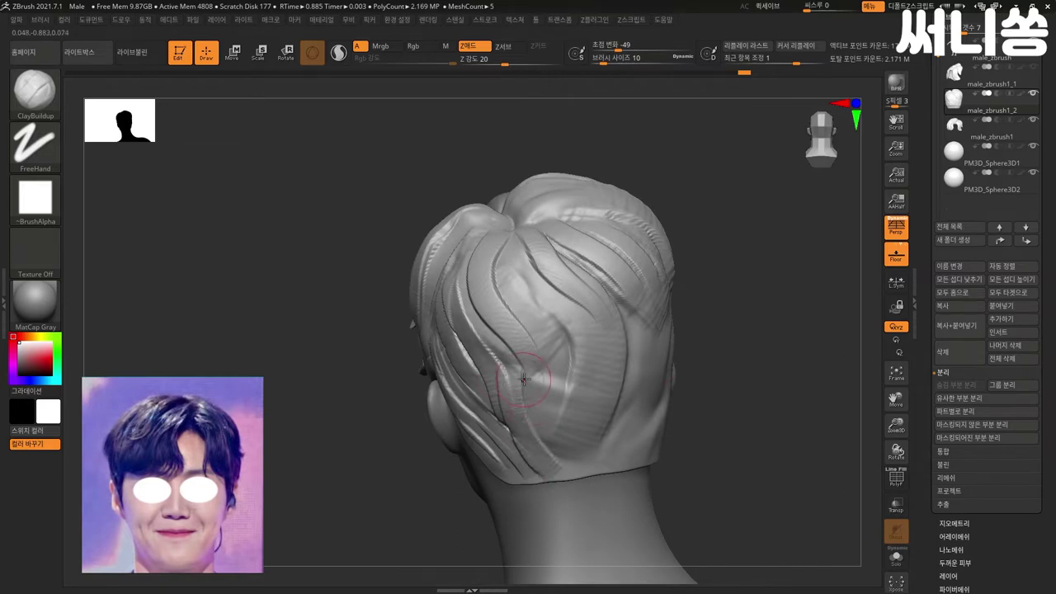
- Carve several grooves into the back and lower back hair, checking the right profile
left_click_drag(751, 394, 635, 374)
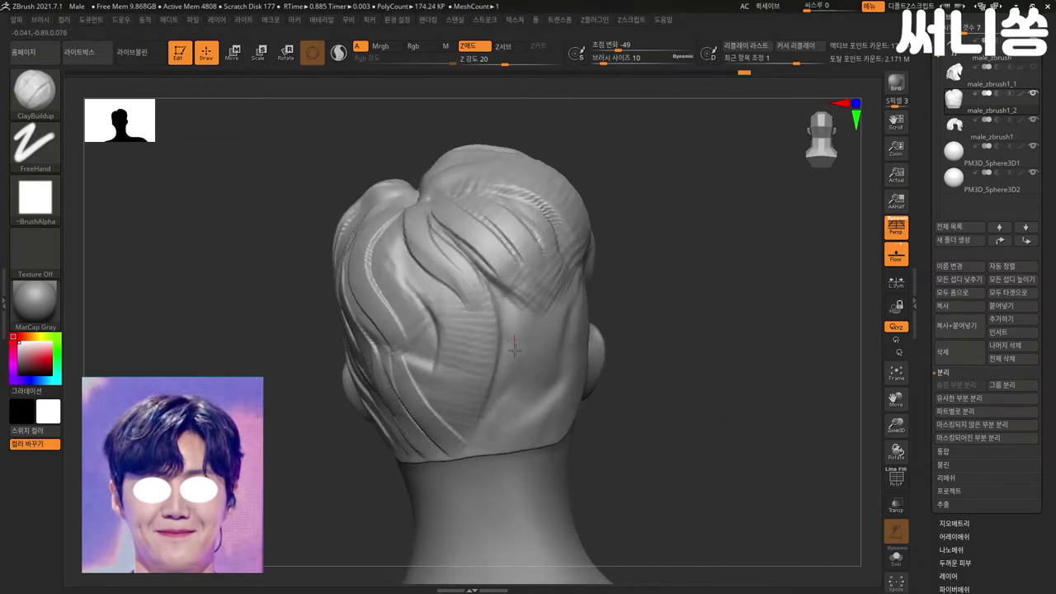
left_click_drag(513, 346, 491, 438)
mouse_move(507, 285)
left_mouse_down()
mouse_move(482, 354)
mouse_move(514, 378)
left_mouse_up()
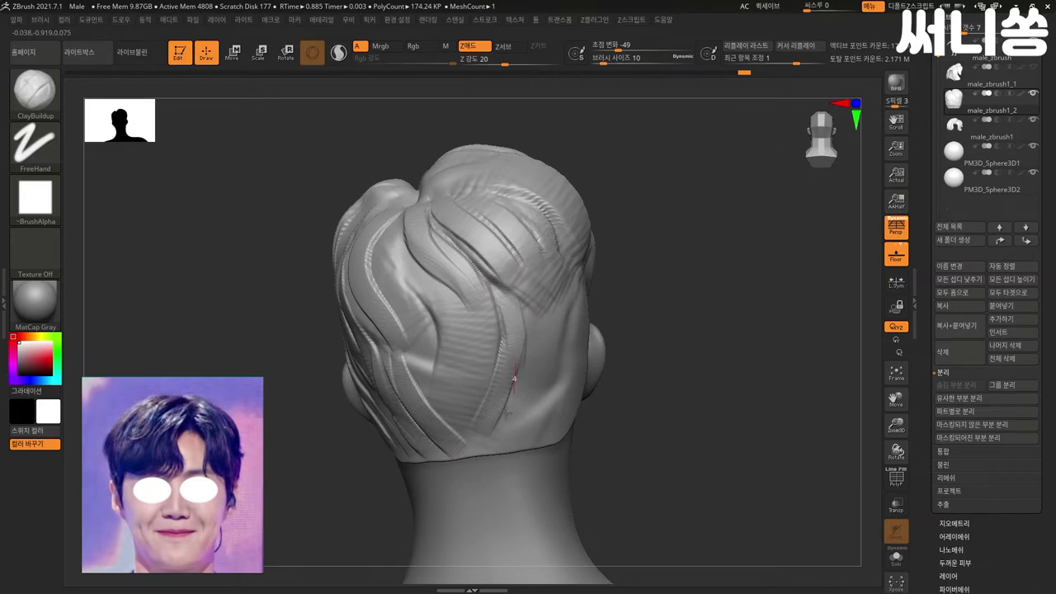
left_click_drag(536, 327, 511, 450)
right_click_drag(512, 450, 542, 353)
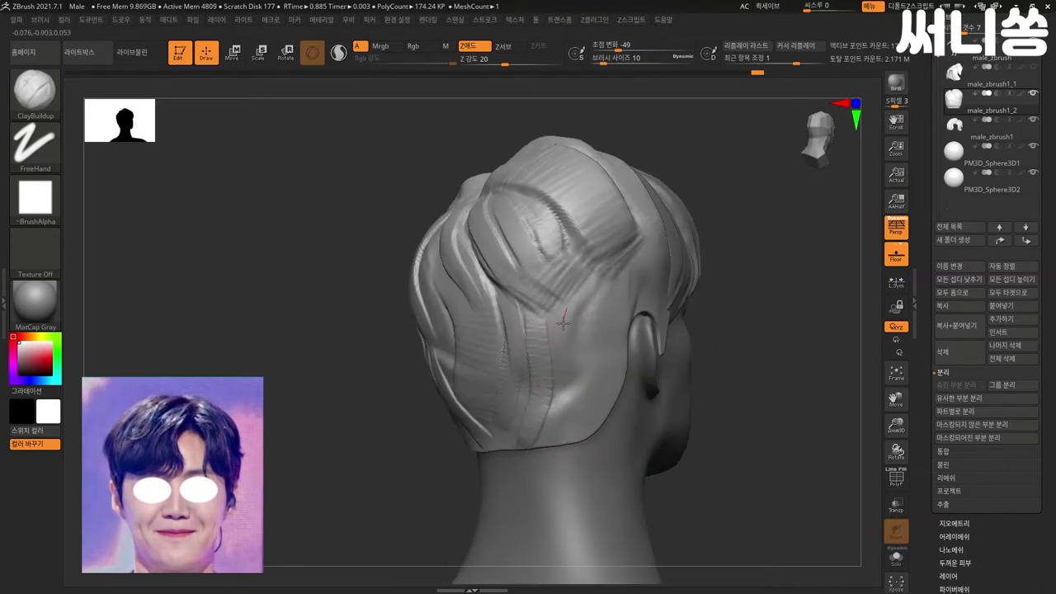
right_click_drag(549, 453, 594, 289)
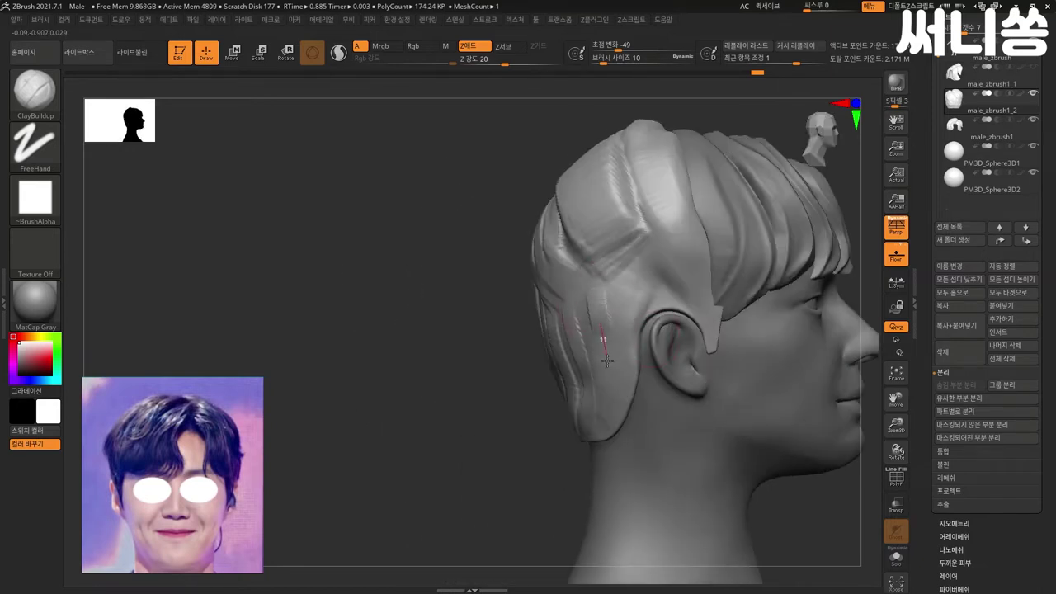
right_click_drag(552, 448, 550, 378)
left_click_drag(564, 351, 543, 419)
- In right-side profile, sculpt three strand grooves into the hair behind the ear
mouse_move(752, 327)
right_mouse_down("shift")
mouse_move(525, 432)
mouse_move(465, 448)
mouse_move(482, 448)
mouse_move(463, 432)
mouse_move(542, 361)
right_mouse_up("shift")
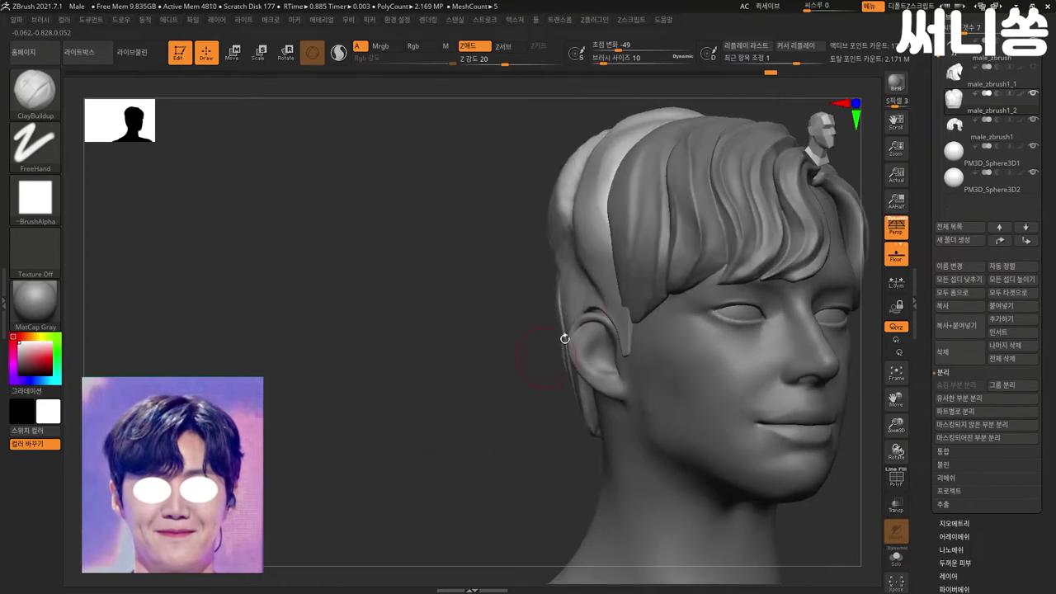
right_click_drag(597, 274, 569, 248)
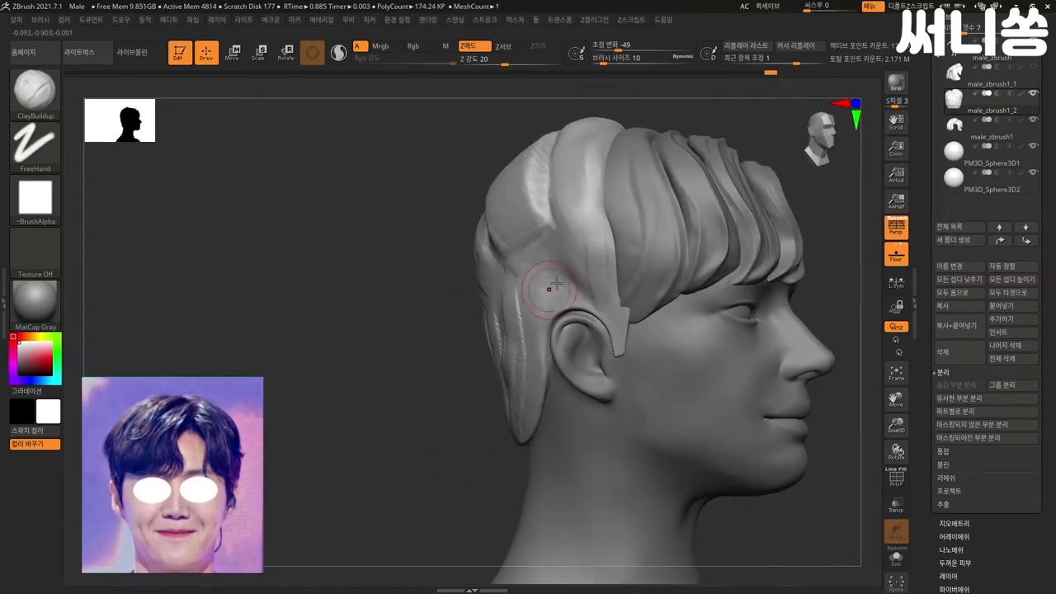
mouse_move(541, 258)
left_mouse_down()
mouse_move(570, 318)
mouse_move(577, 312)
left_mouse_up()
left_click_drag(506, 222, 566, 297)
mouse_move(509, 246)
left_mouse_down()
mouse_move(563, 310)
mouse_move(592, 318)
left_mouse_up()
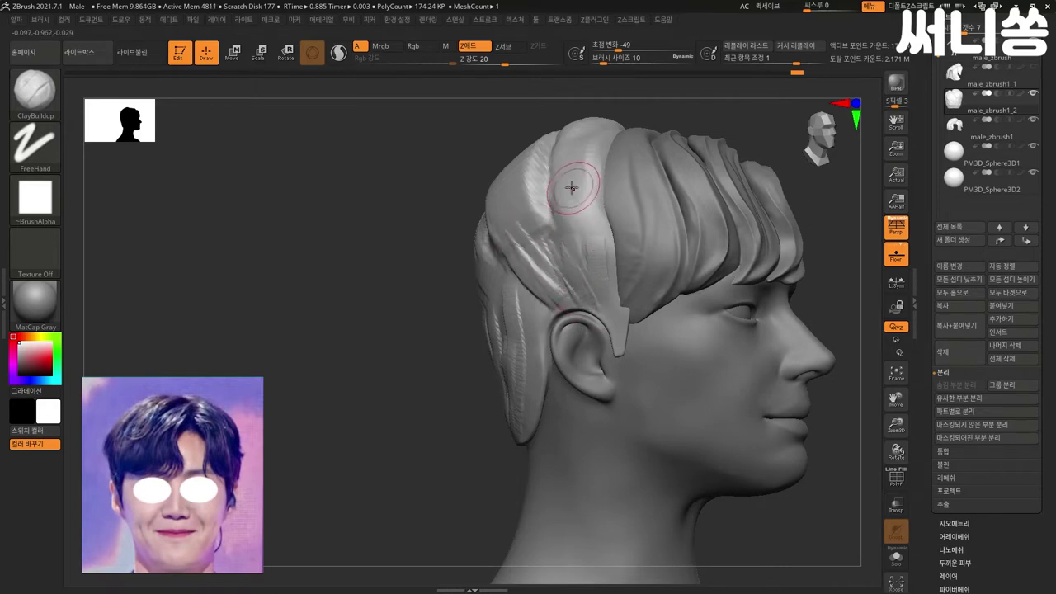
- Carve strand lines down to the nape hairline and add a stroke on the left side hair
mouse_move(388, 272)
left_mouse_down()
mouse_move(466, 256)
mouse_move(522, 342)
left_mouse_up()
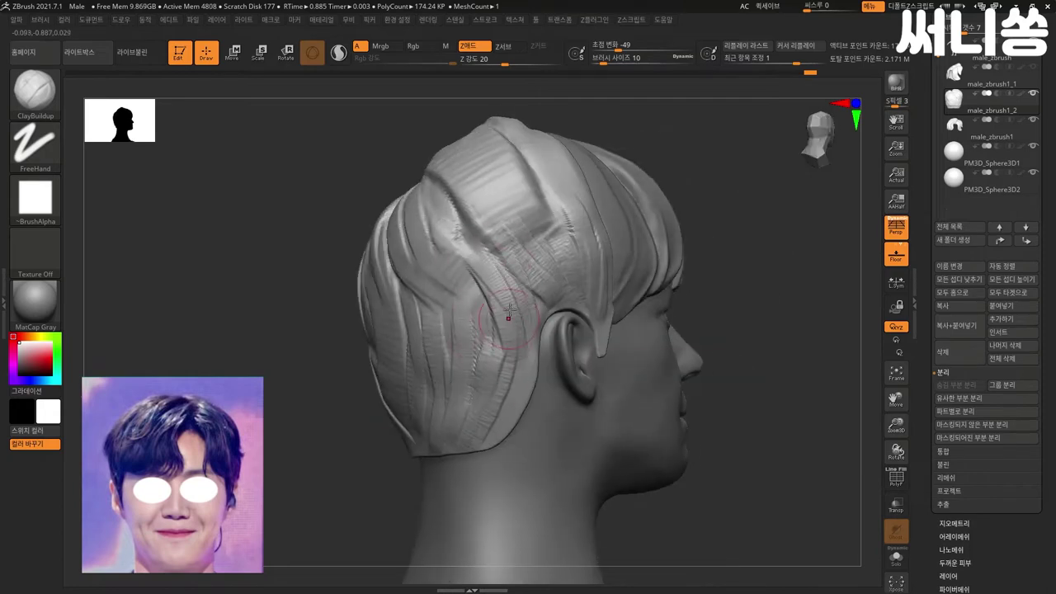
left_click_drag(518, 349, 503, 433)
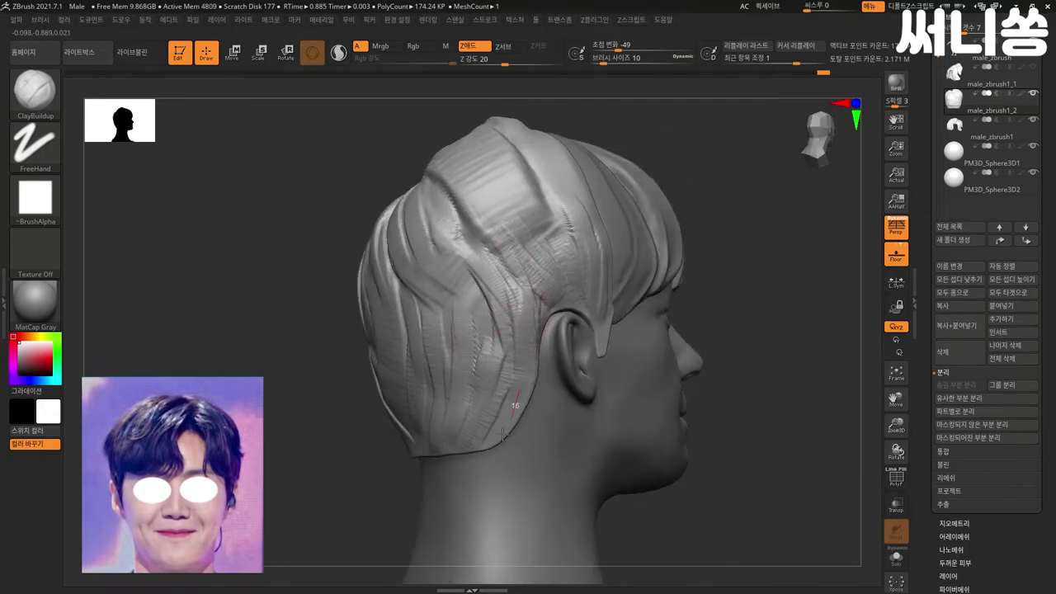
left_click_drag(470, 294, 495, 389)
left_click_drag(454, 255, 512, 343)
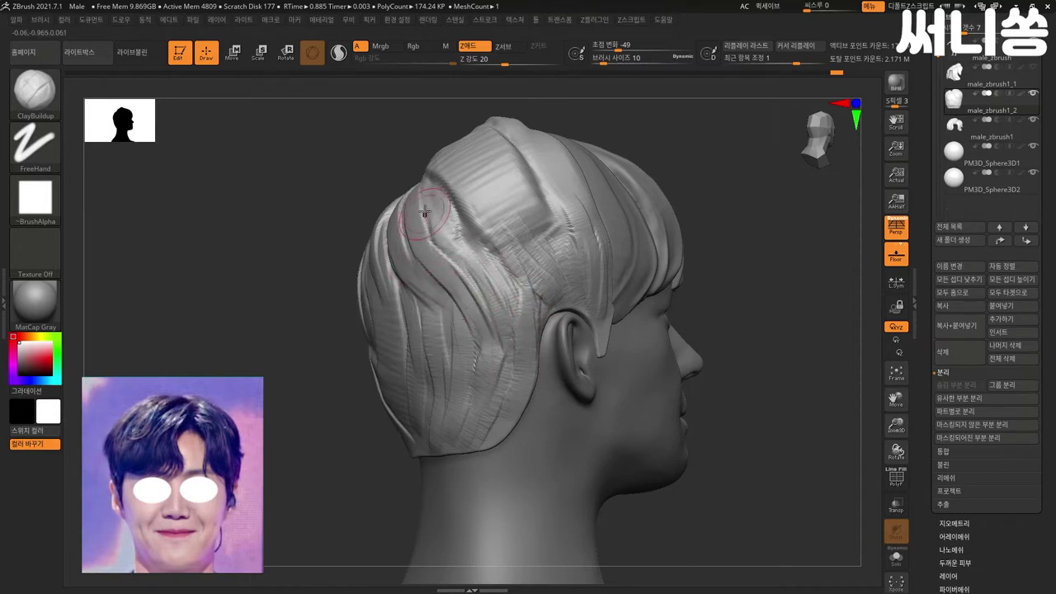
mouse_move(414, 252)
left_mouse_down()
mouse_move(438, 338)
mouse_move(493, 373)
left_mouse_up()
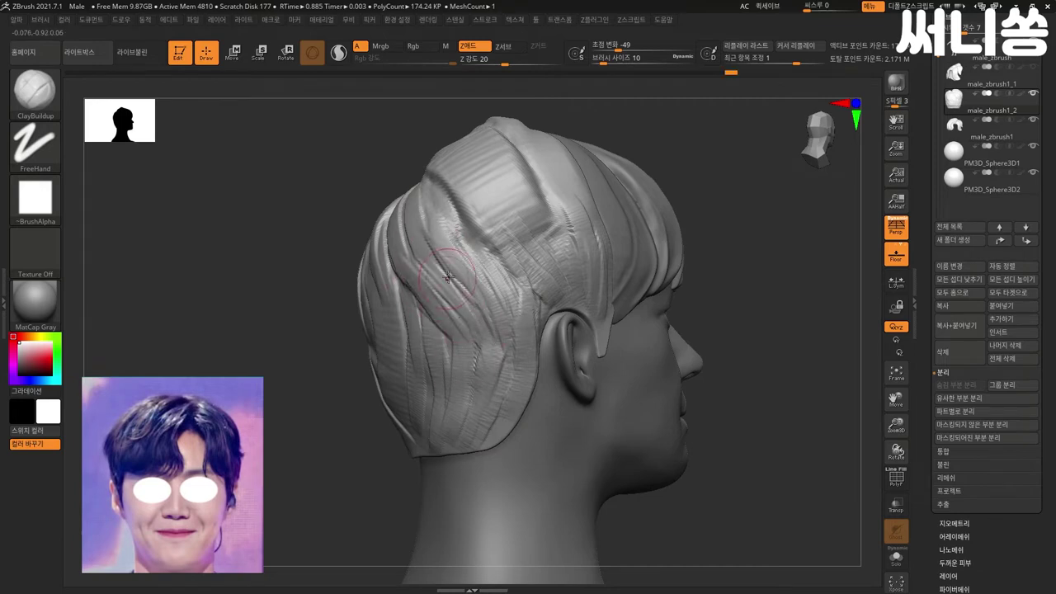
- Fill the back and side hair with more strand grooves, then check from the front
key("shift")
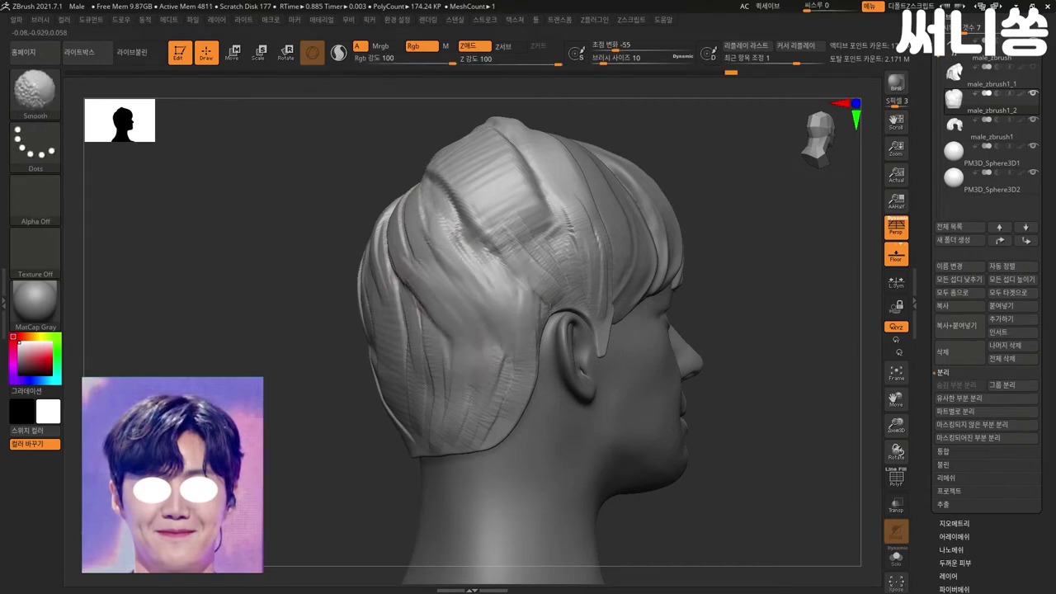
mouse_move(596, 278)
right_mouse_down("shift")
mouse_move(512, 285)
mouse_move(507, 259)
right_mouse_up("shift")
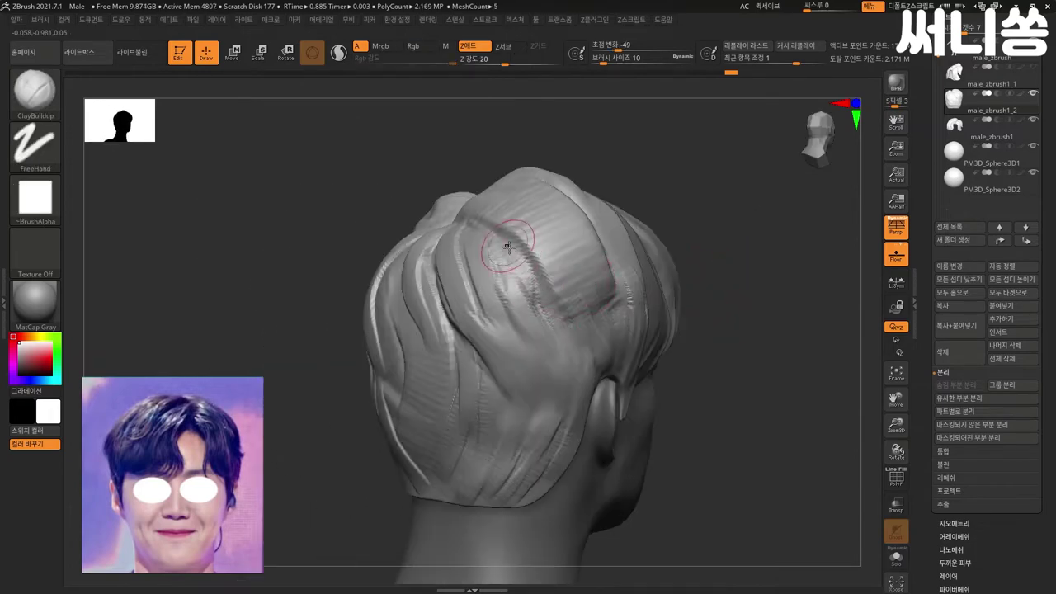
left_click_drag(526, 284, 581, 364)
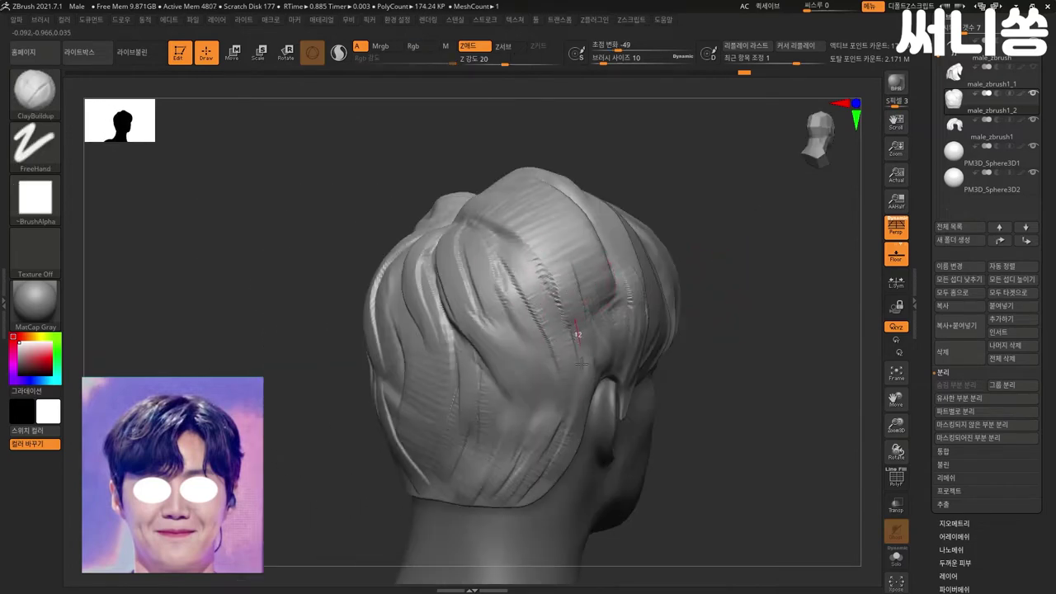
mouse_move(595, 289)
left_mouse_down()
mouse_move(589, 372)
mouse_move(603, 354)
left_mouse_up()
left_click_drag(627, 278, 608, 367)
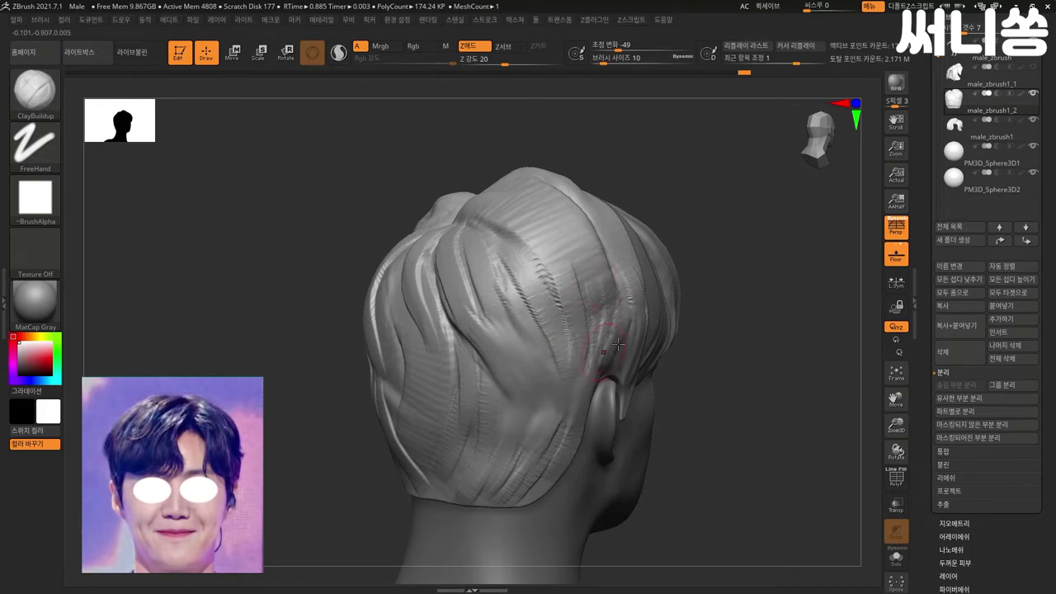
right_click_drag(545, 346, 580, 340)
left_click_drag(615, 239, 607, 343)
mouse_move(601, 248)
left_mouse_down()
mouse_move(586, 351)
mouse_move(598, 317)
left_mouse_up()
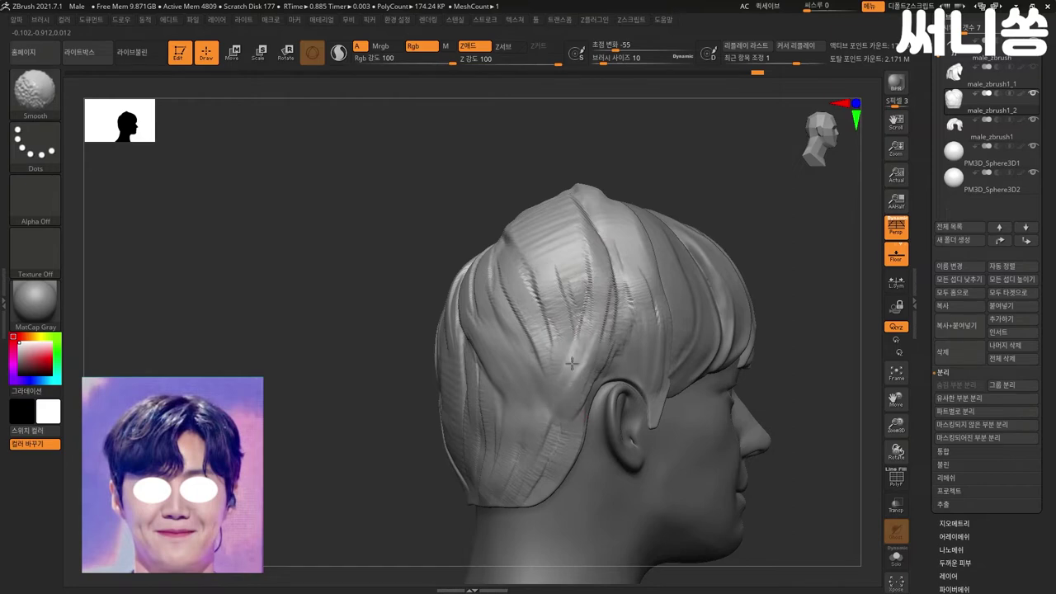
mouse_move(738, 210)
right_mouse_down()
mouse_move(483, 427)
mouse_move(413, 389)
right_mouse_up()
right_click_drag(393, 427, 378, 412)
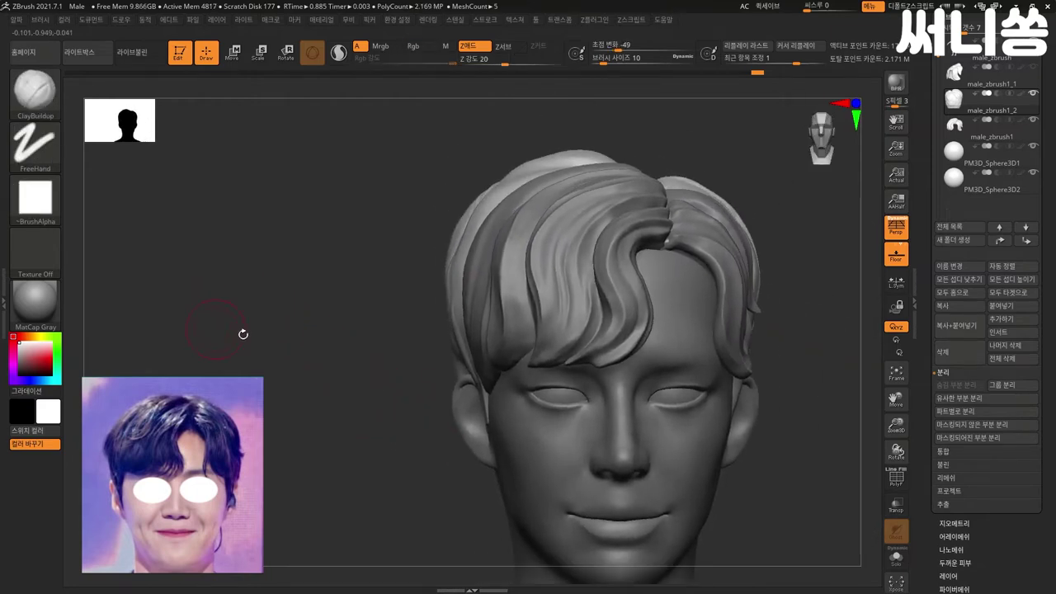
- With the Move brush, push the left temple hair into shape and check front and back views
key("b")
key("m")
key("v")
mouse_move(352, 330)
right_mouse_down()
mouse_move(433, 283)
mouse_move(440, 291)
mouse_move(424, 299)
mouse_move(434, 305)
mouse_move(375, 302)
mouse_move(414, 271)
mouse_move(449, 358)
right_mouse_up()
mouse_move(407, 387)
right_mouse_down()
mouse_move(347, 391)
mouse_move(397, 333)
mouse_move(365, 330)
right_mouse_up()
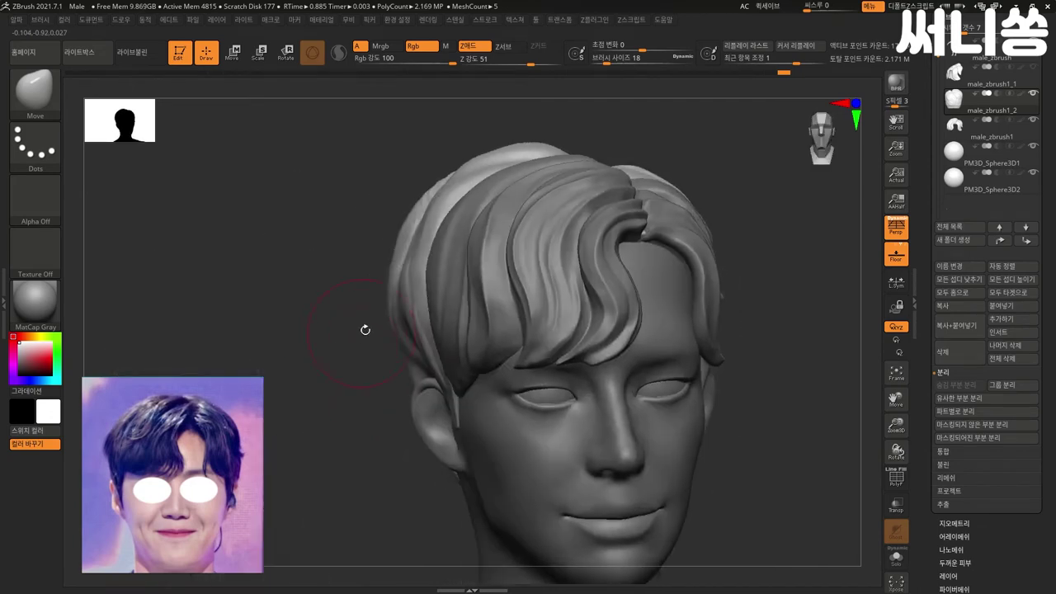
left_click_drag(406, 247, 414, 245, "ctrl+shift")
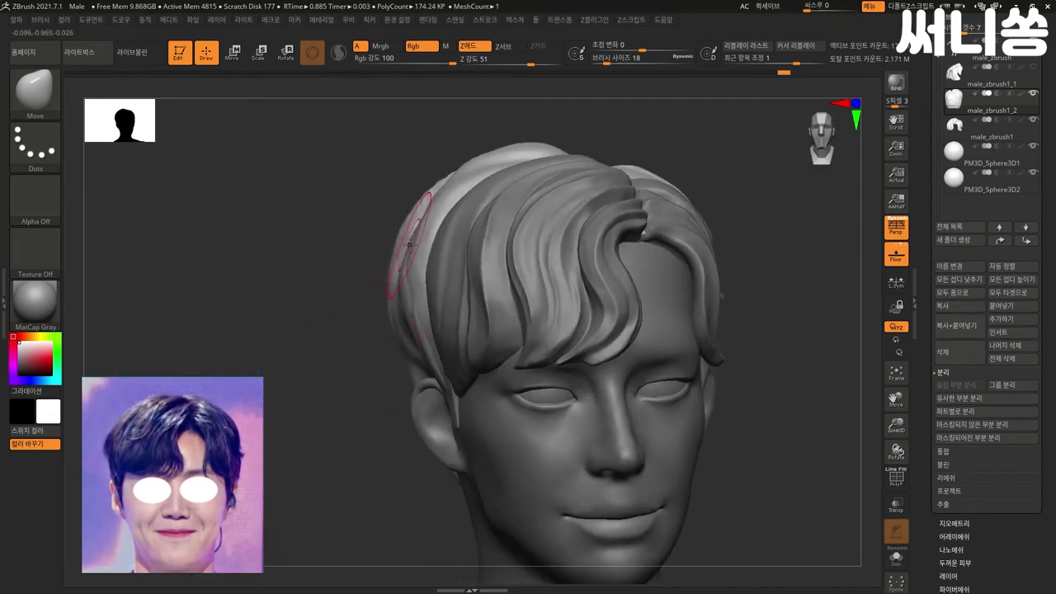
right_click_drag(407, 244, 396, 239)
right_click_drag(327, 275, 299, 380, "shift")
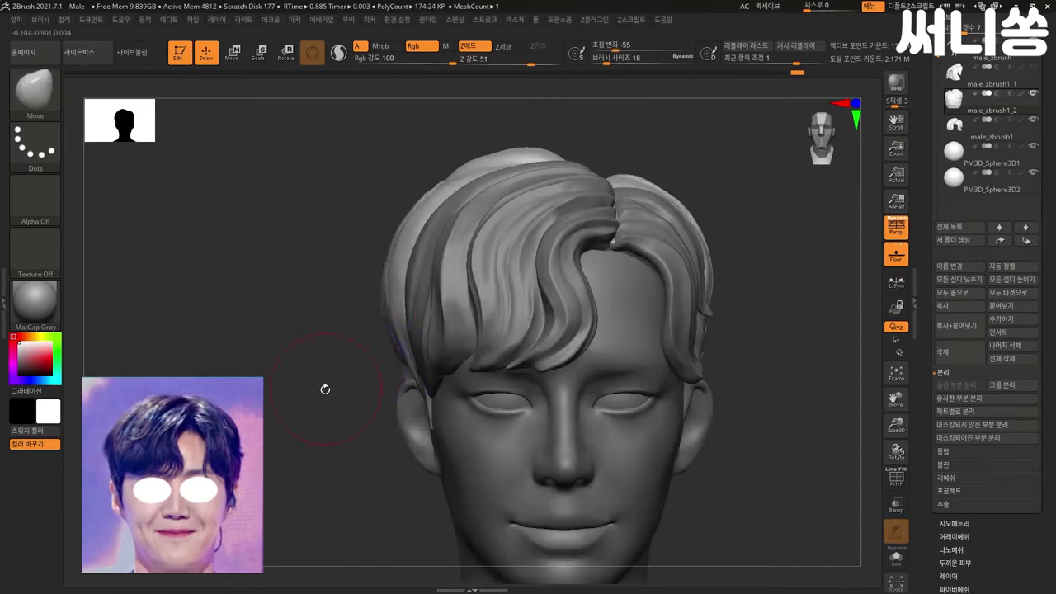
right_click_drag(322, 387, 286, 350, "ctrl")
right_click_drag(520, 262, 444, 223, "ctrl")
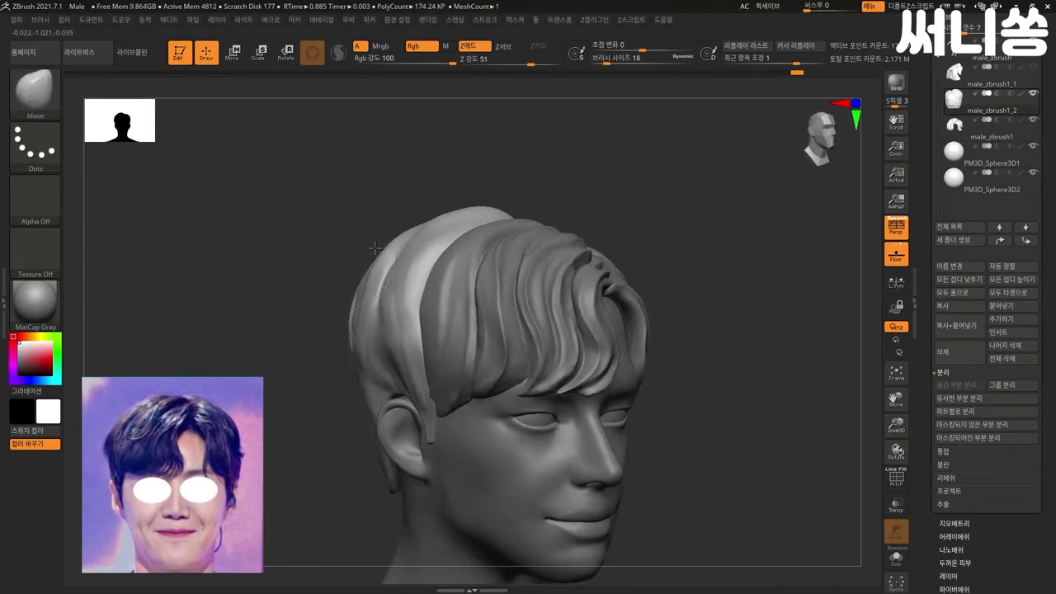
mouse_move(614, 198)
right_mouse_down()
mouse_move(589, 198)
mouse_move(599, 229)
mouse_move(583, 292)
right_mouse_up()
- Return to ClayBuildup and build up two hair strands on top of the head
key("b")
key("c")
key("b")
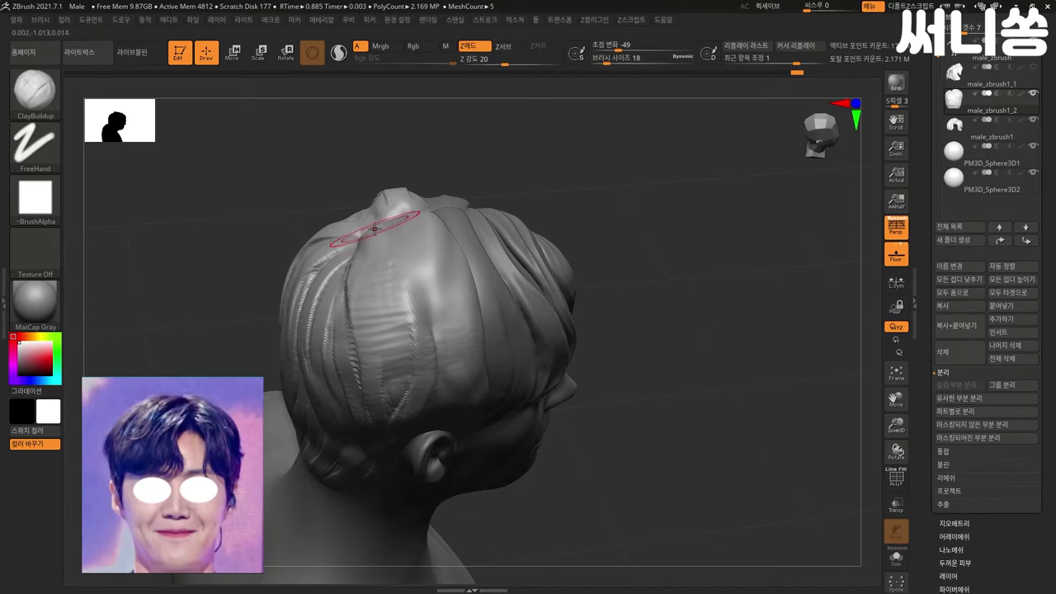
mouse_move(388, 248)
left_mouse_down()
mouse_move(372, 223)
mouse_move(387, 210)
left_mouse_up()
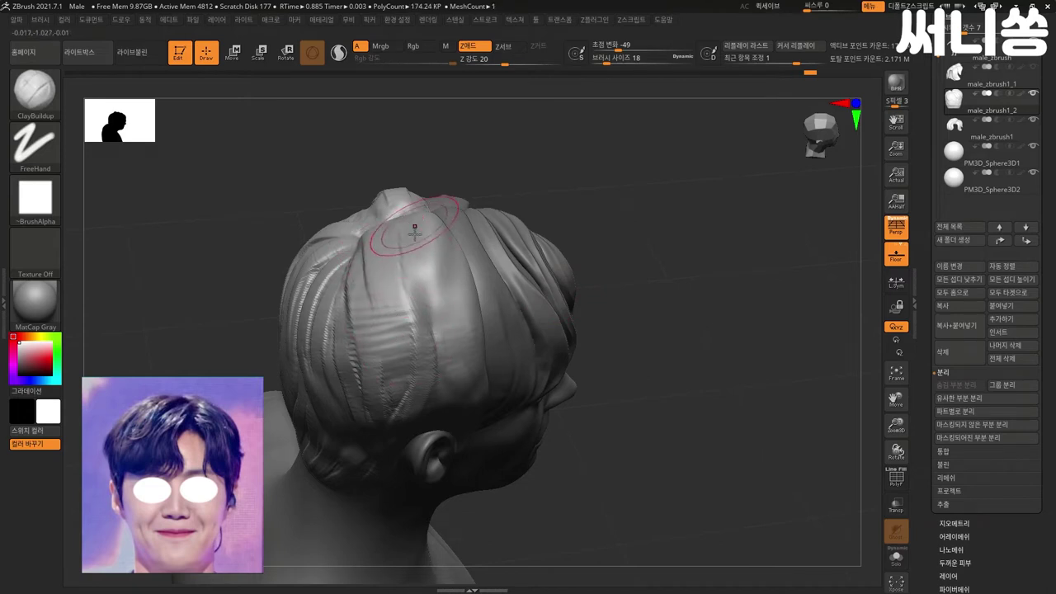
mouse_move(425, 247)
left_mouse_down()
mouse_move(440, 272)
mouse_move(436, 214)
mouse_move(428, 281)
left_mouse_up()
- In right-side profile, sculpt several strands running down the side hair toward the ear
mouse_move(611, 272)
left_mouse_down("shift")
mouse_move(666, 252)
mouse_move(609, 279)
mouse_move(398, 274)
left_mouse_up("shift")
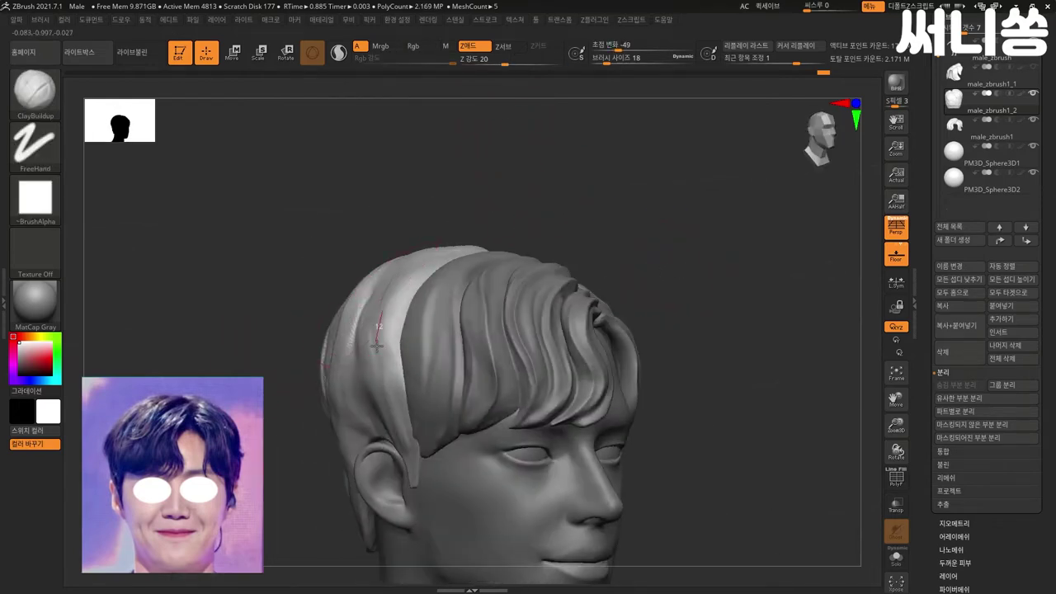
right_click_drag(376, 338, 403, 307)
left_click_drag(386, 273, 385, 312)
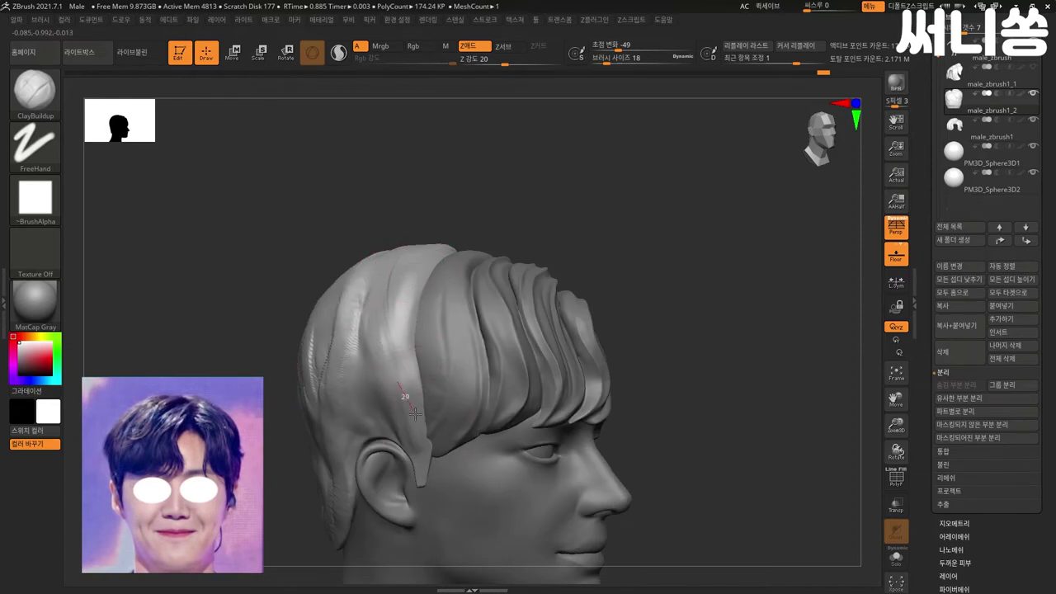
left_click_drag(356, 323, 429, 436)
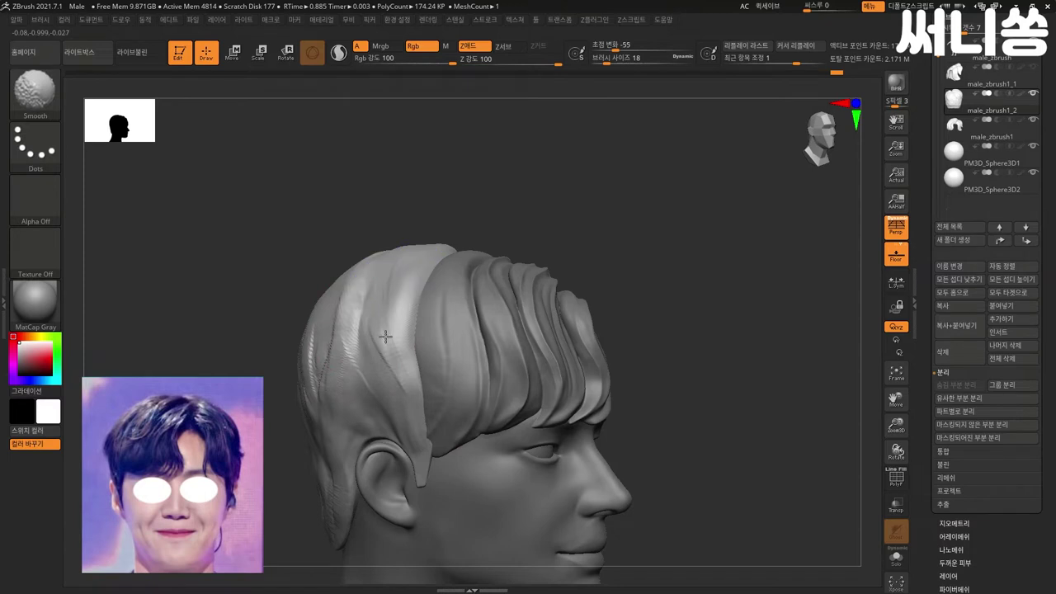
right_click_drag(377, 311, 364, 283)
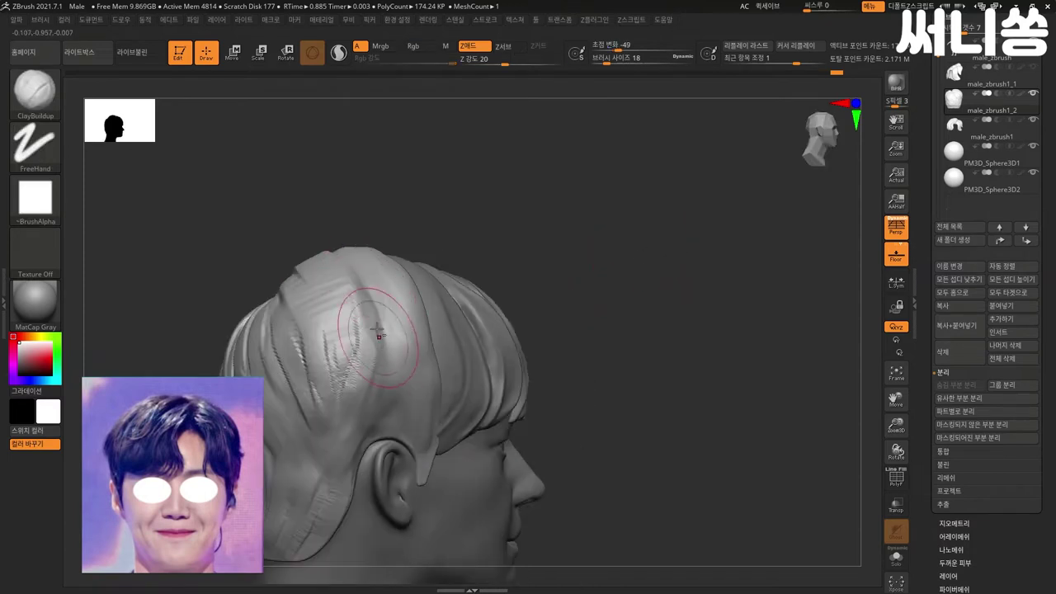
right_click_drag(407, 415, 454, 240)
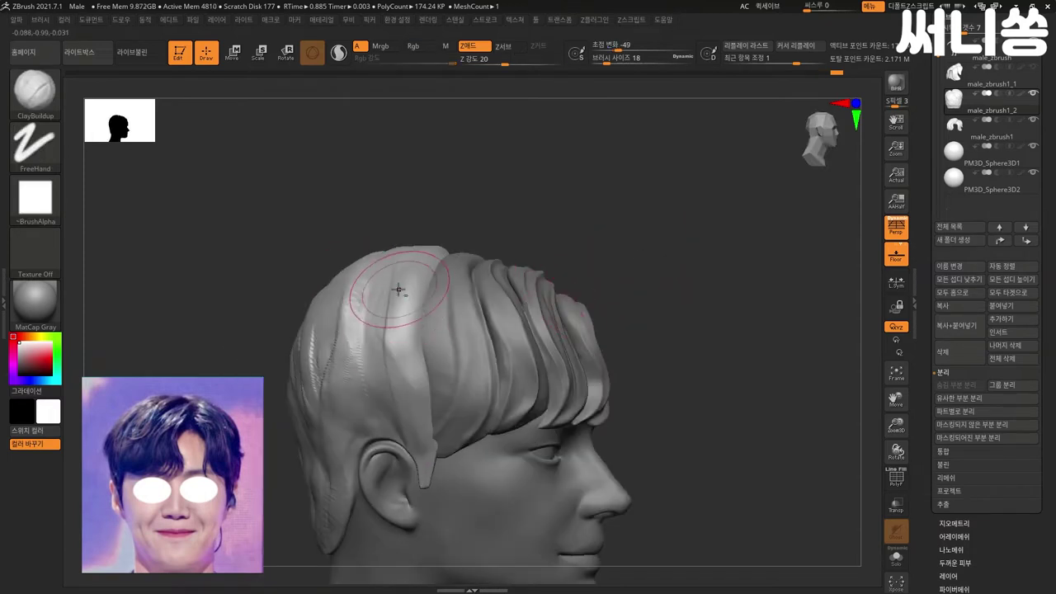
left_click_drag(404, 367, 396, 406)
mouse_move(405, 334)
left_mouse_down()
mouse_move(437, 366)
mouse_move(451, 416)
left_mouse_up()
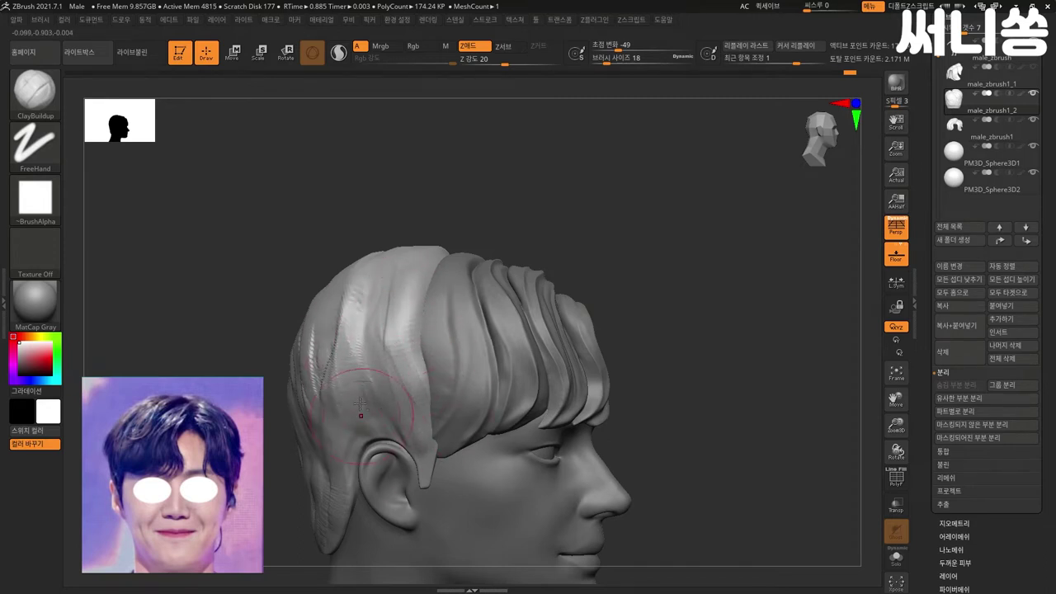
- From the front, add detail to the left hair strand, smooth it, and orbit to check
mouse_move(376, 462)
right_mouse_down()
mouse_move(609, 259)
mouse_move(594, 264)
mouse_move(644, 242)
right_mouse_up()
left_click_drag(386, 276, 406, 240)
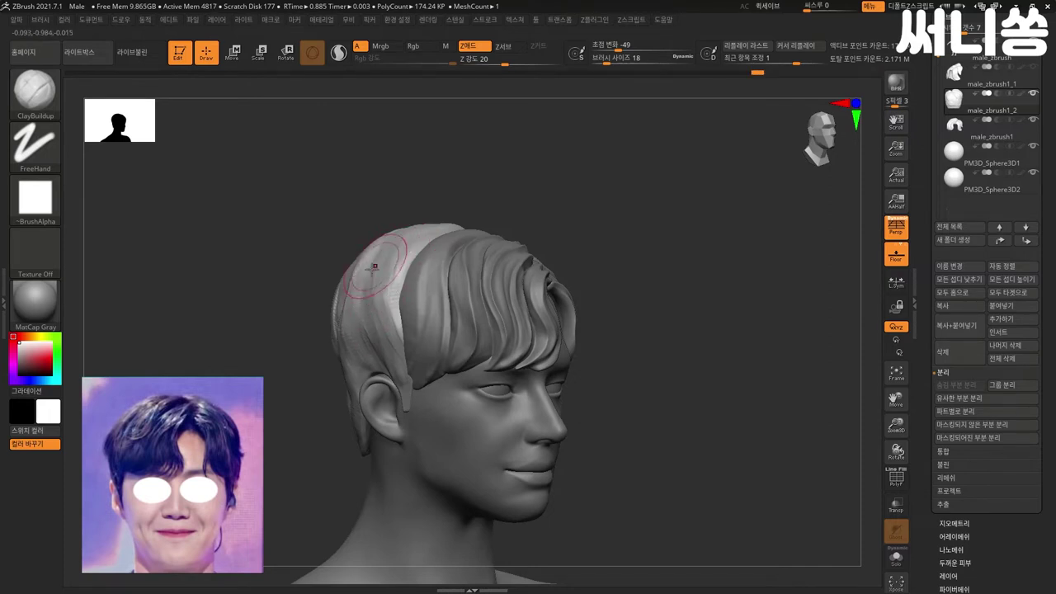
left_click_drag(385, 261, 384, 284)
key("shift")
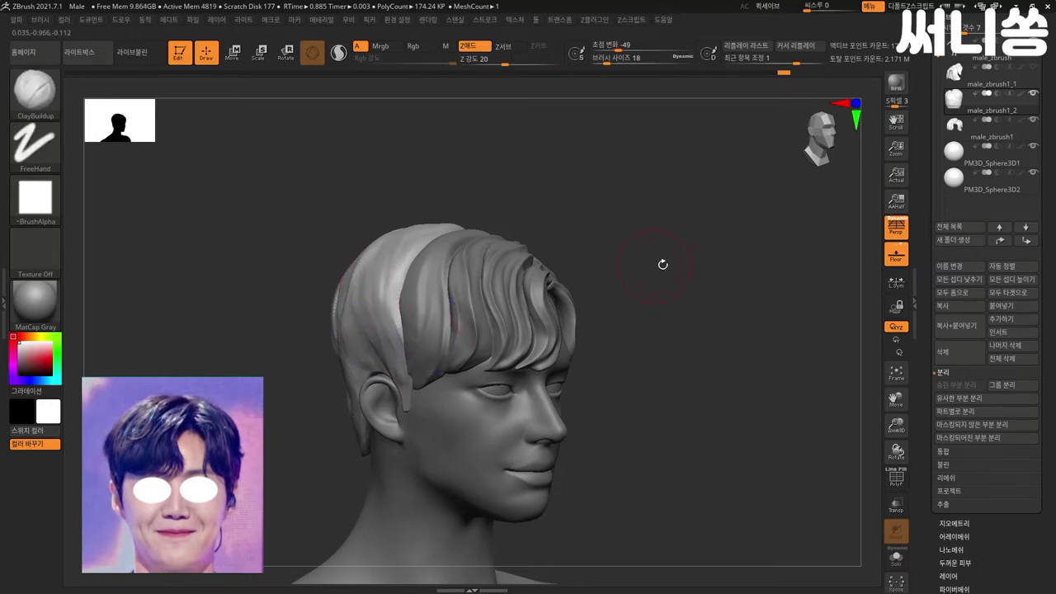
left_click_drag(649, 267, 665, 269)
left_click_drag(574, 265, 626, 260, "shift")
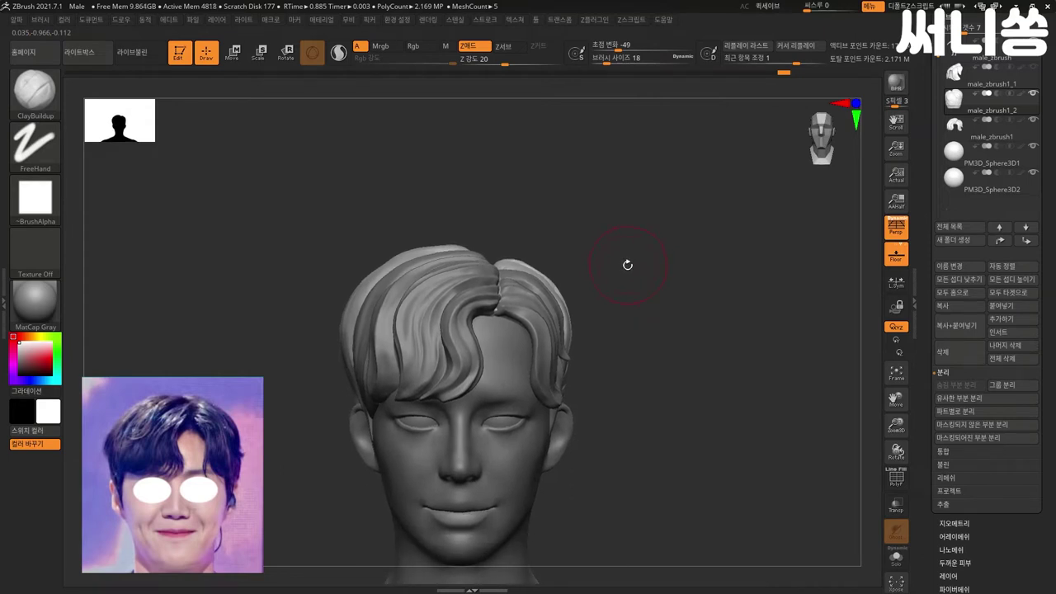
mouse_move(301, 401)
left_mouse_down()
mouse_move(301, 384)
mouse_move(410, 318)
left_mouse_up()
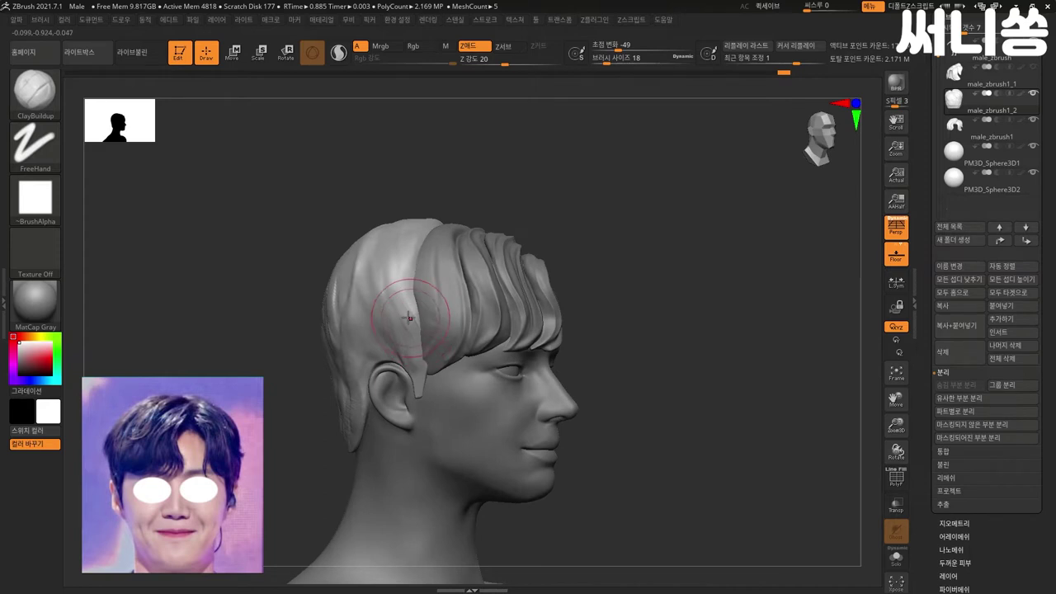
left_click_drag(405, 359, 381, 331)
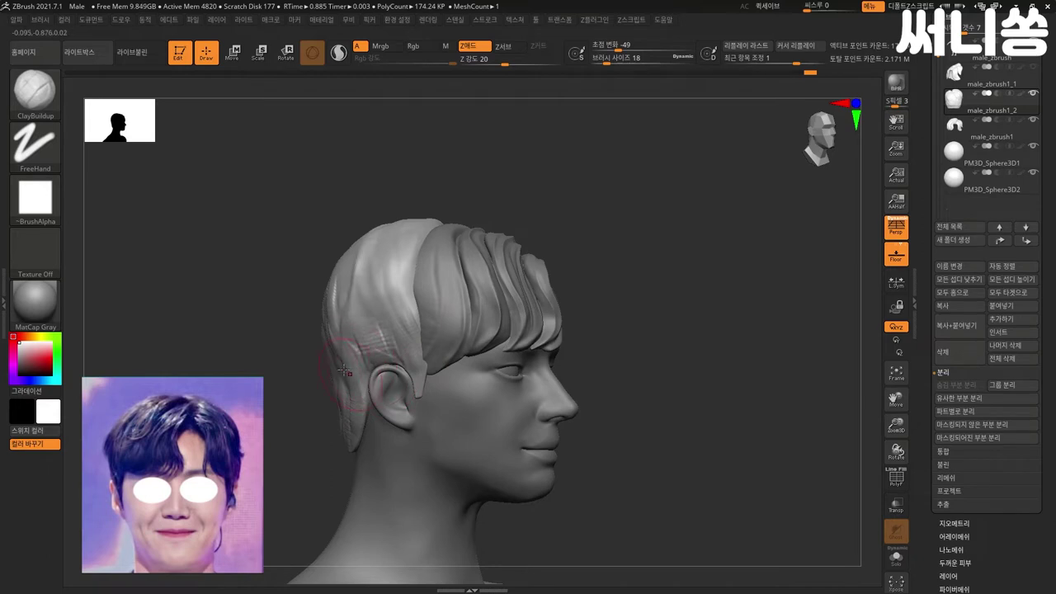
right_click_drag(345, 369, 348, 353)
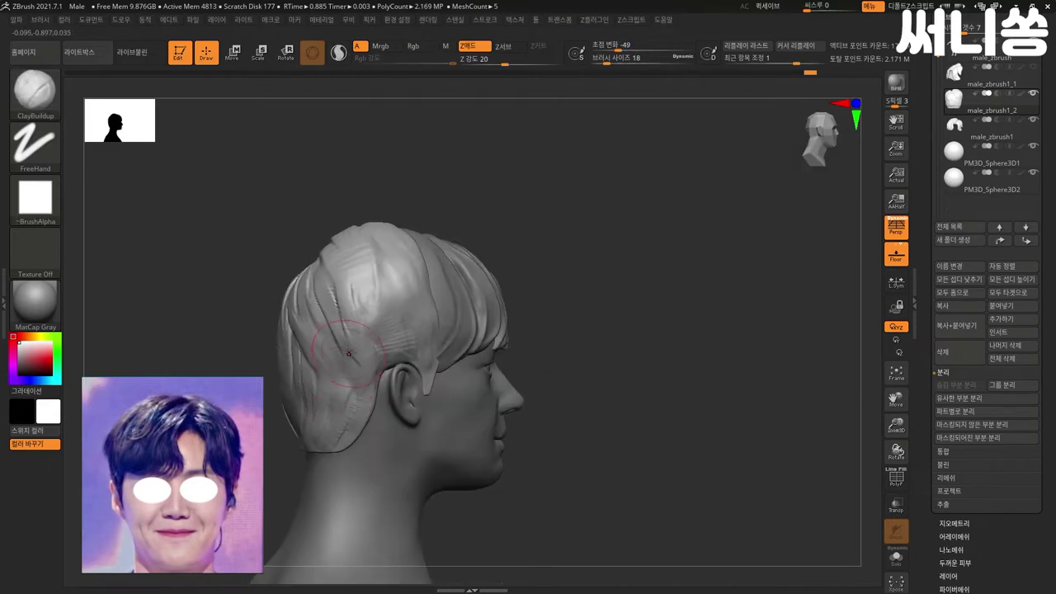
- Orbit to the back of the hair and build up clay strokes on the upper-right and back hair
right_click_drag(633, 307, 292, 377)
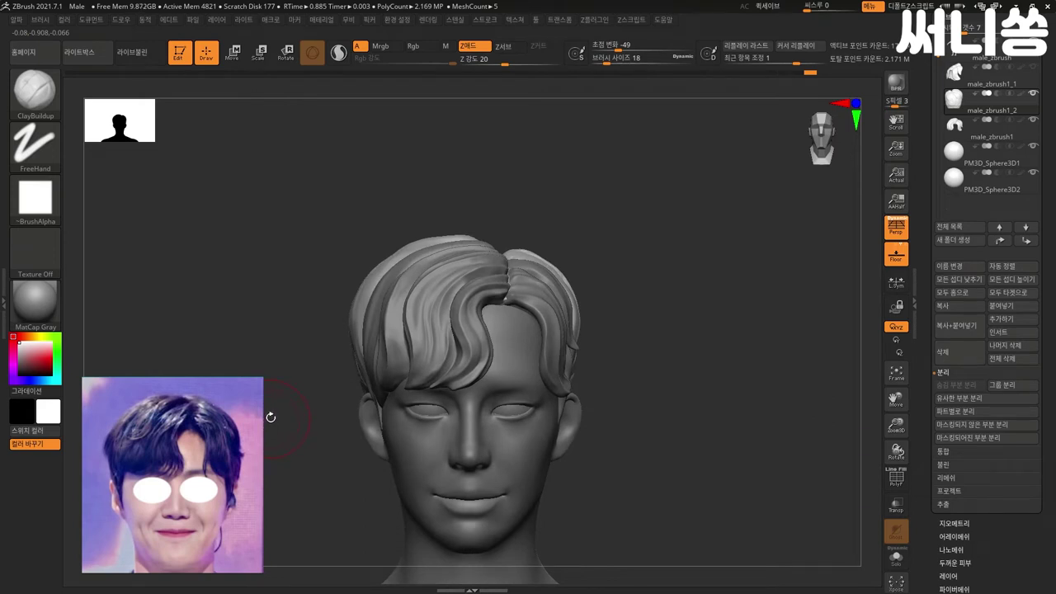
mouse_move(272, 412)
right_mouse_down("ctrl")
mouse_move(568, 309)
mouse_move(586, 295)
mouse_move(582, 277)
mouse_move(698, 261)
mouse_move(699, 220)
mouse_move(689, 236)
mouse_move(394, 356)
right_mouse_up("ctrl")
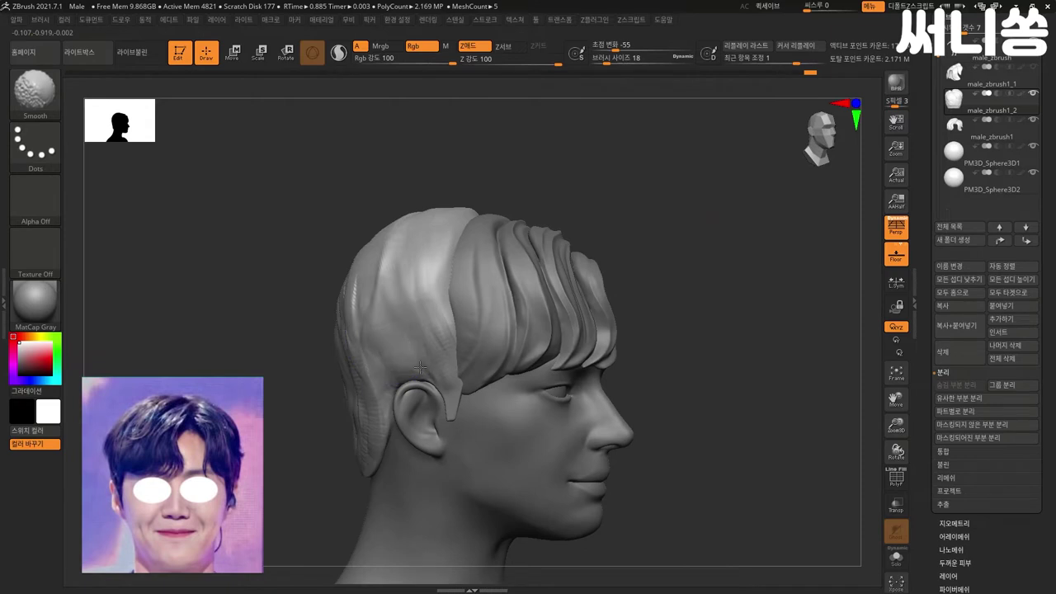
right_click_drag(319, 399, 416, 340)
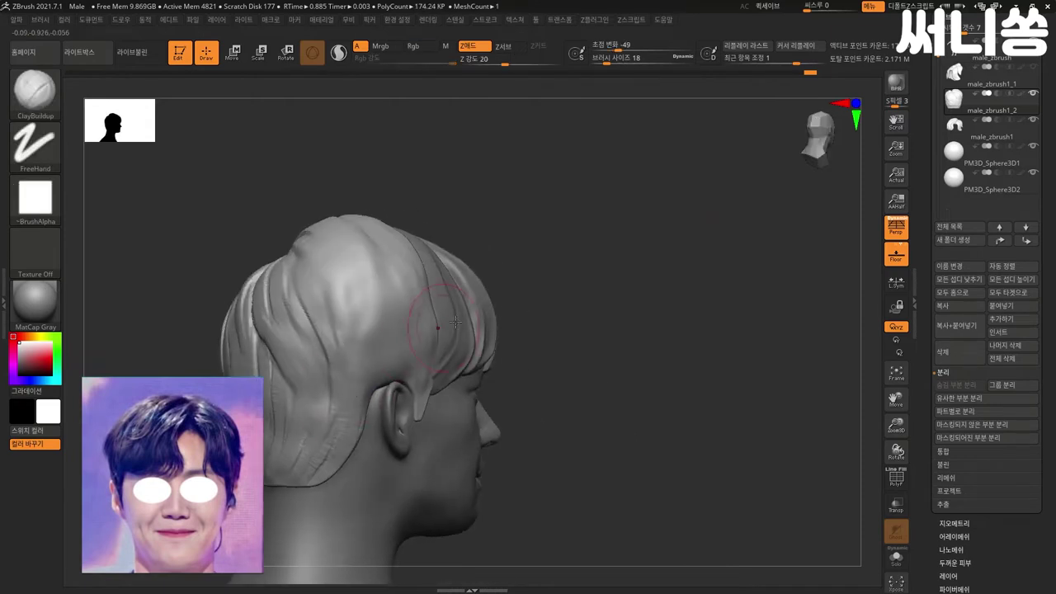
right_click_drag(565, 288, 672, 294)
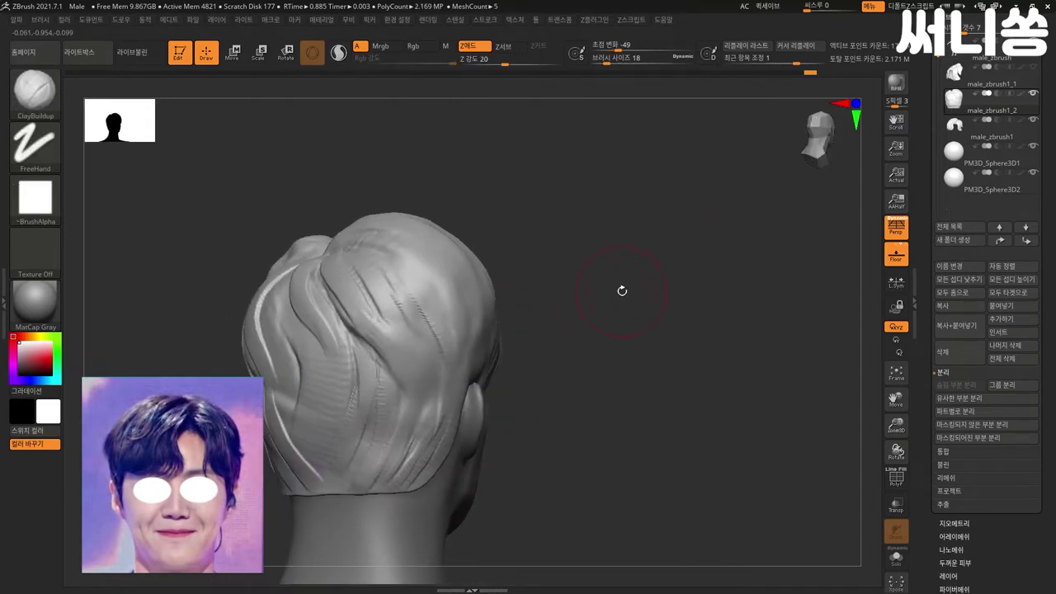
mouse_move(537, 288)
left_mouse_down()
mouse_move(507, 239)
mouse_move(553, 289)
left_mouse_up()
right_click_drag(648, 327, 528, 298)
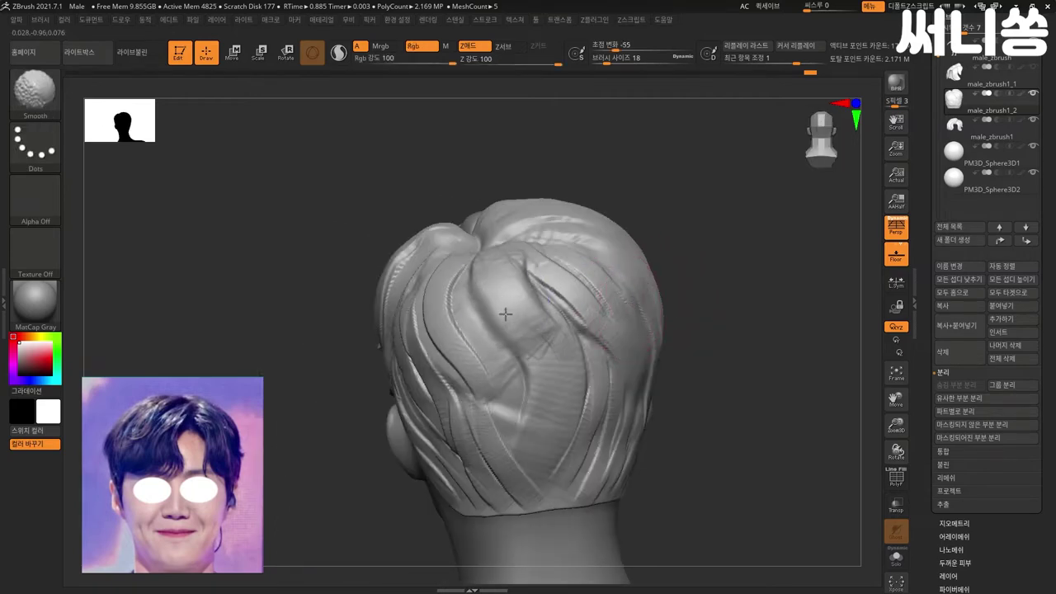
mouse_move(694, 269)
right_mouse_down()
mouse_move(709, 238)
mouse_move(495, 247)
right_mouse_up()
left_click_drag(429, 202, 528, 264)
- Re-sculpt the strands on the hair bun from a level rear view, then inspect it from below
right_click_drag(745, 278, 655, 130)
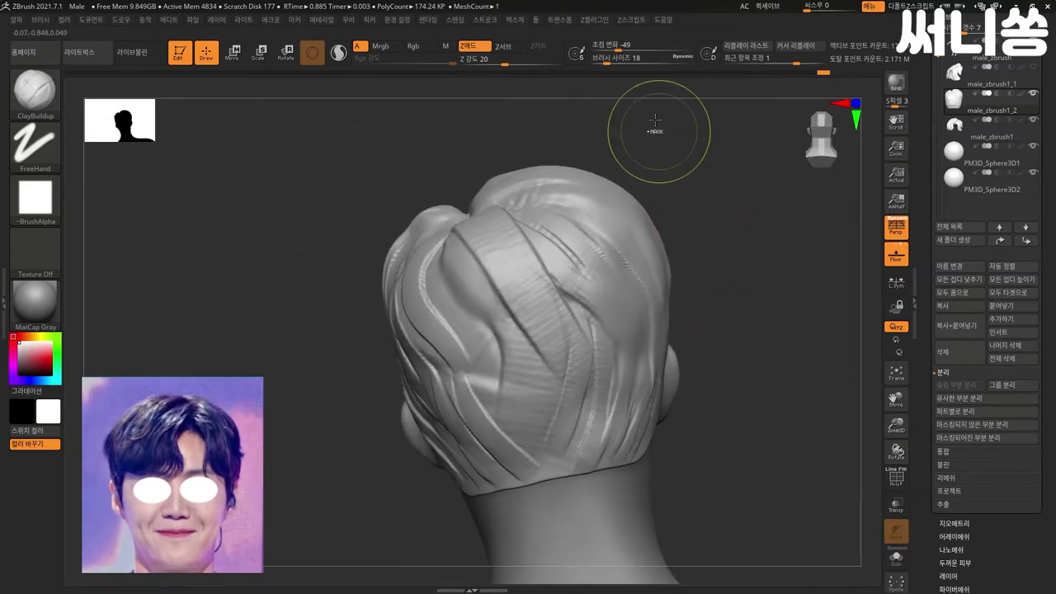
right_click_drag(715, 207, 516, 275)
mouse_move(441, 200)
left_mouse_down()
mouse_move(491, 236)
mouse_move(503, 272)
left_mouse_up()
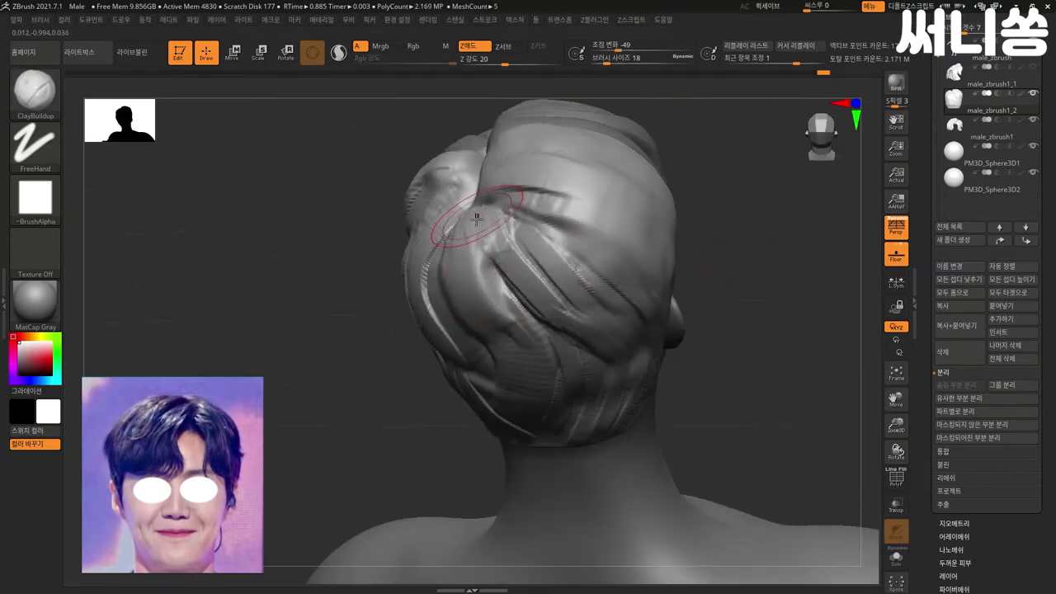
left_click_drag(462, 221, 528, 320)
left_click_drag(500, 285, 529, 371)
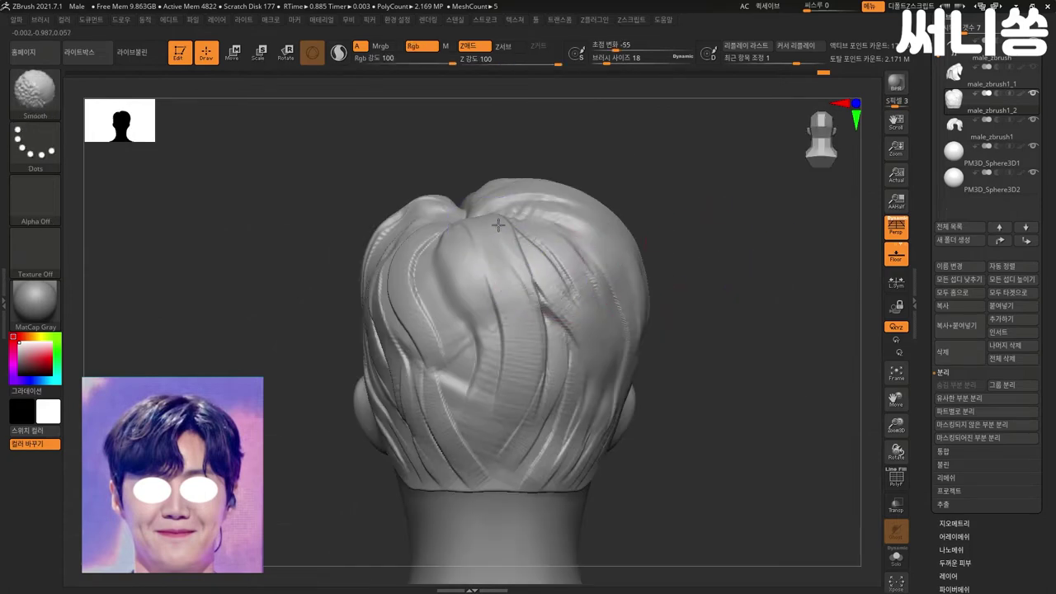
mouse_move(754, 273)
right_mouse_down()
mouse_move(422, 197)
mouse_move(383, 357)
right_mouse_up()
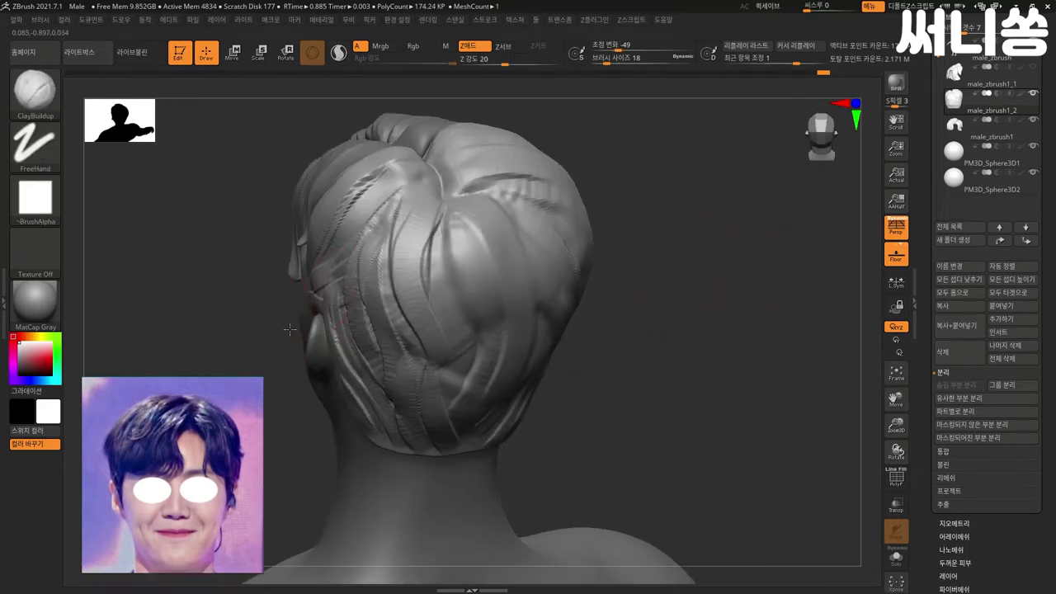
mouse_move(254, 368)
right_mouse_down()
mouse_move(587, 190)
mouse_move(609, 303)
mouse_move(425, 293)
right_mouse_up()
- Shrink the brush, smooth the hair under the bun, and carve a first fine groove
key("bracketleft")
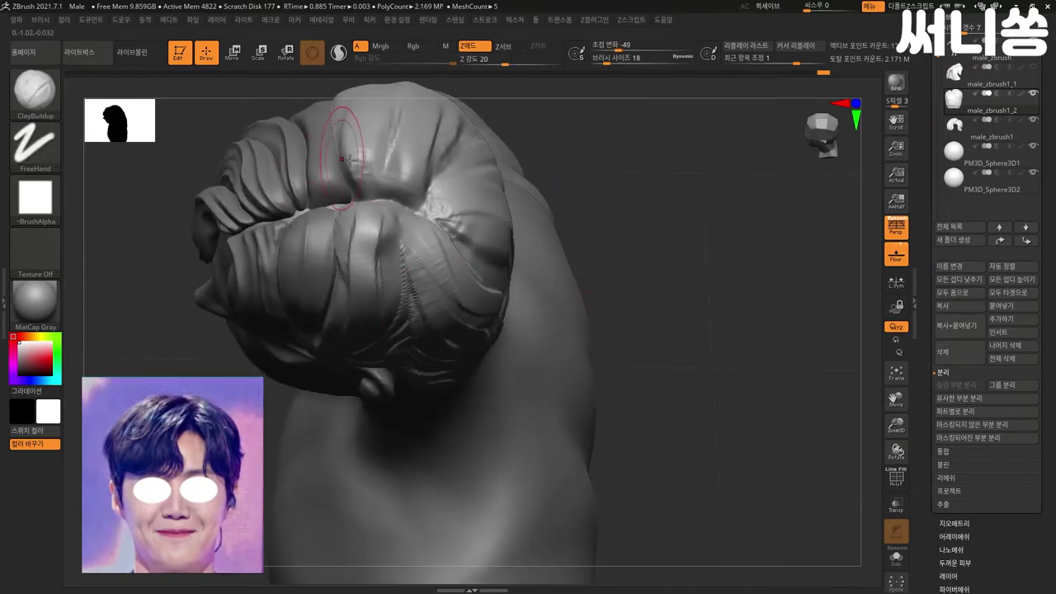
key("shift")
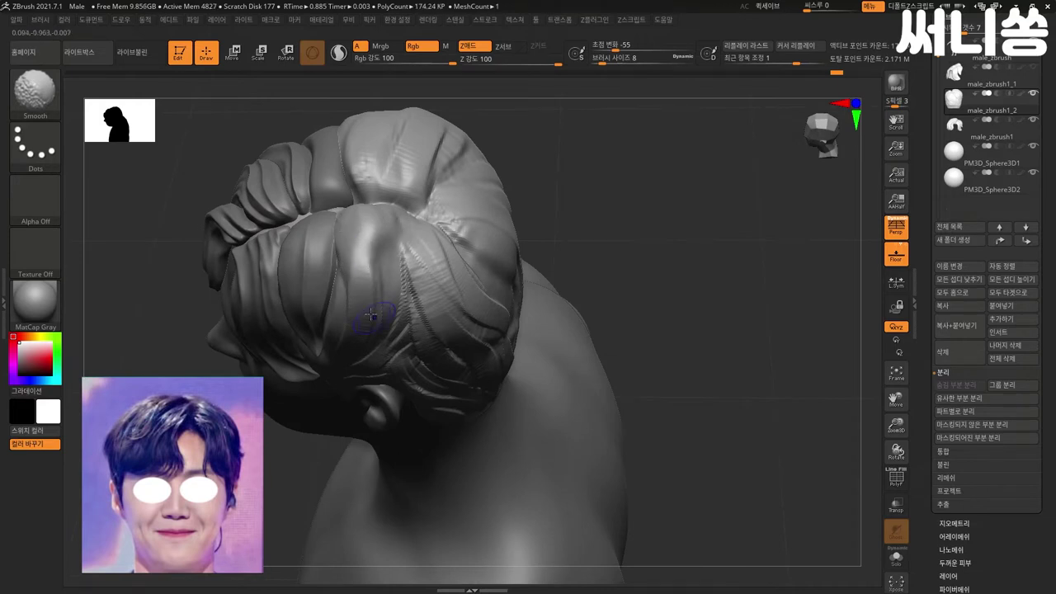
mouse_move(617, 219)
left_mouse_down()
mouse_move(599, 312)
mouse_move(364, 328)
left_mouse_up()
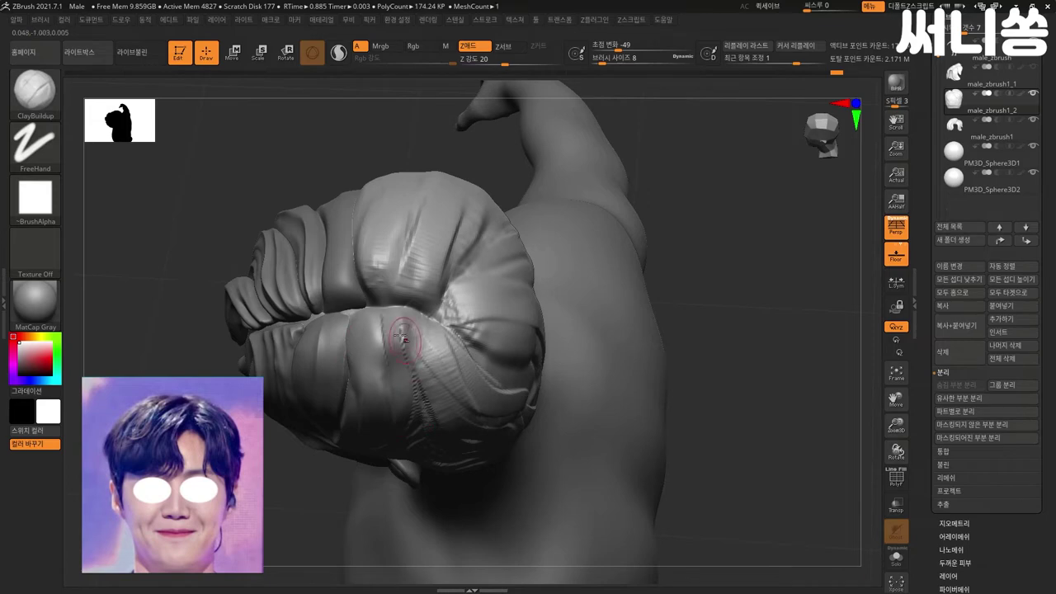
left_click_drag(408, 347, 436, 405, "shift")
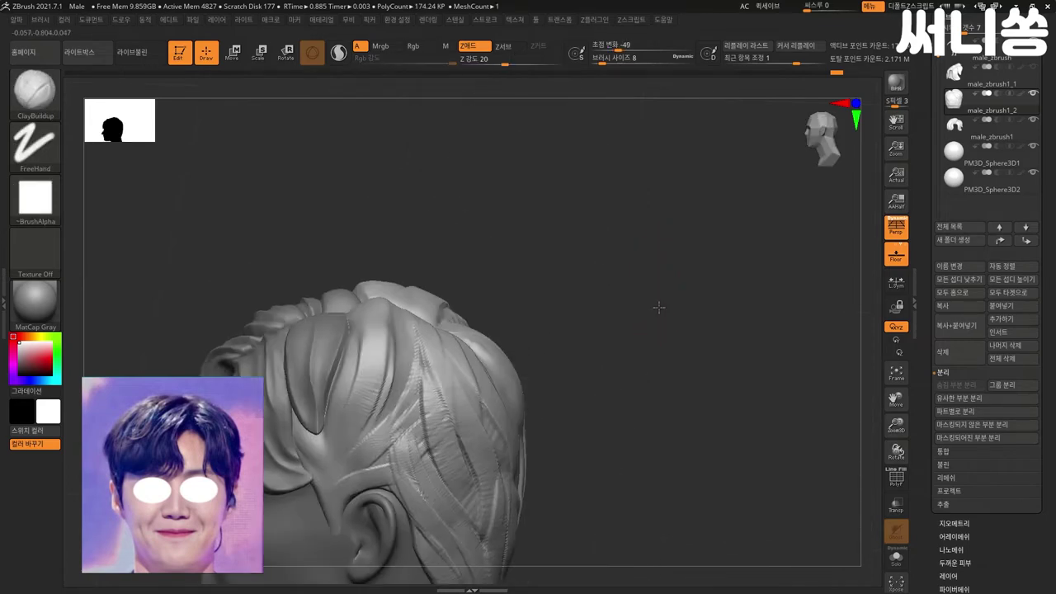
mouse_move(657, 309)
left_mouse_down()
mouse_move(578, 248)
mouse_move(583, 281)
mouse_move(431, 308)
mouse_move(437, 409)
left_mouse_up()
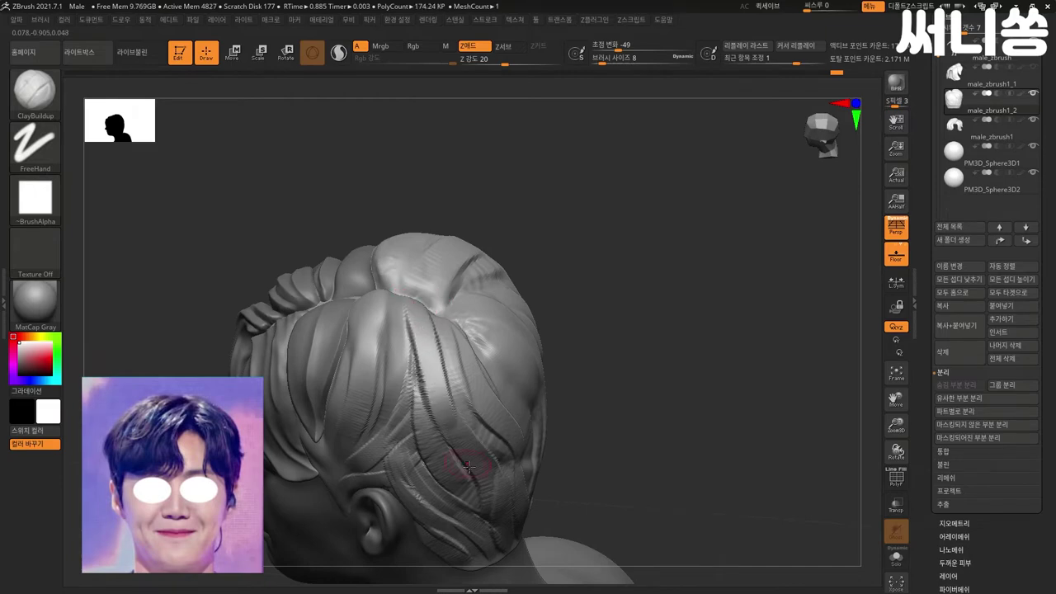
left_click_drag(582, 302, 446, 336)
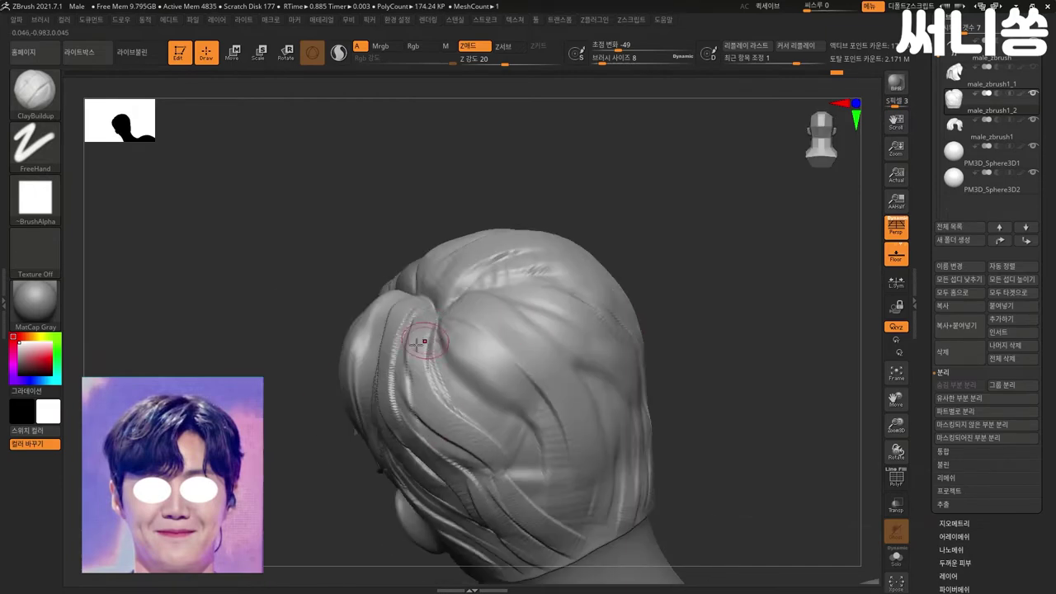
- Carve grooves down the back hair strands, undoing one stray stroke
left_click_drag(286, 472, 363, 346)
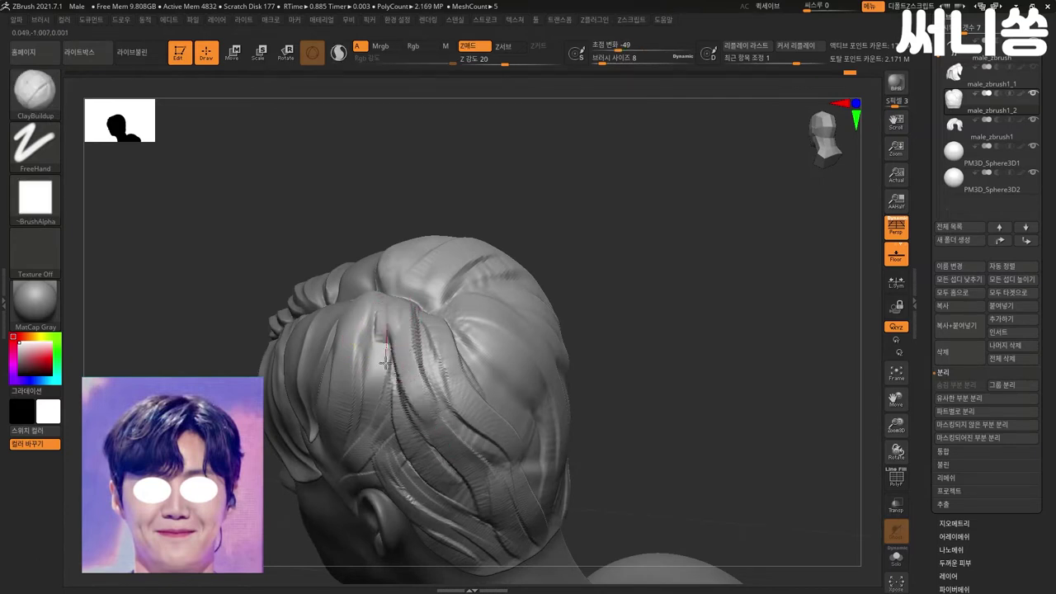
left_click_drag(396, 317, 417, 455)
left_click_drag(379, 313, 386, 374)
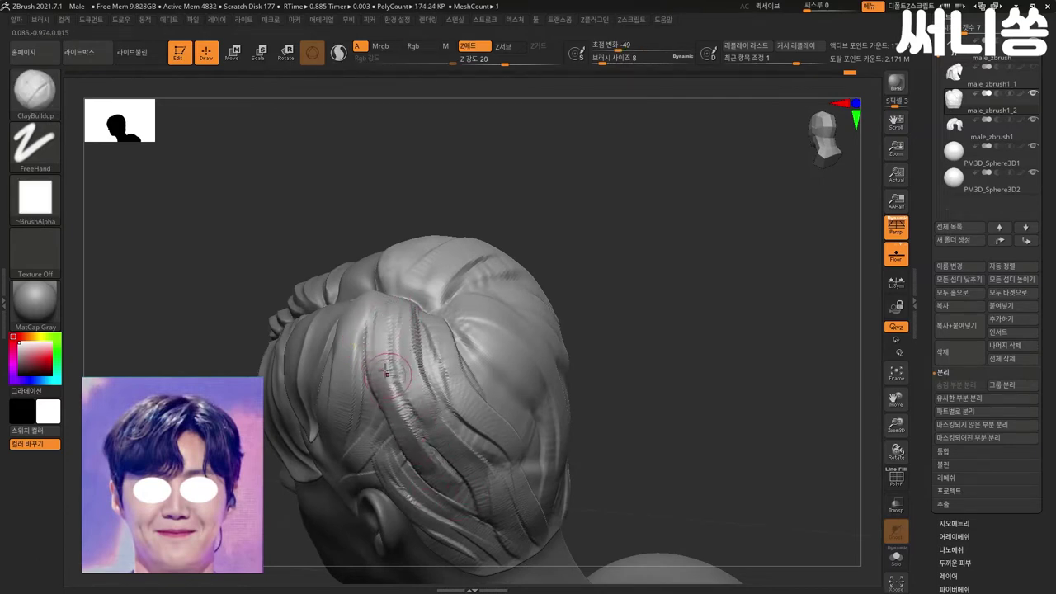
key("ctrl+z")
mouse_move(377, 324)
left_mouse_down()
mouse_move(379, 365)
mouse_move(464, 506)
left_mouse_up()
left_click_drag(375, 358, 423, 448)
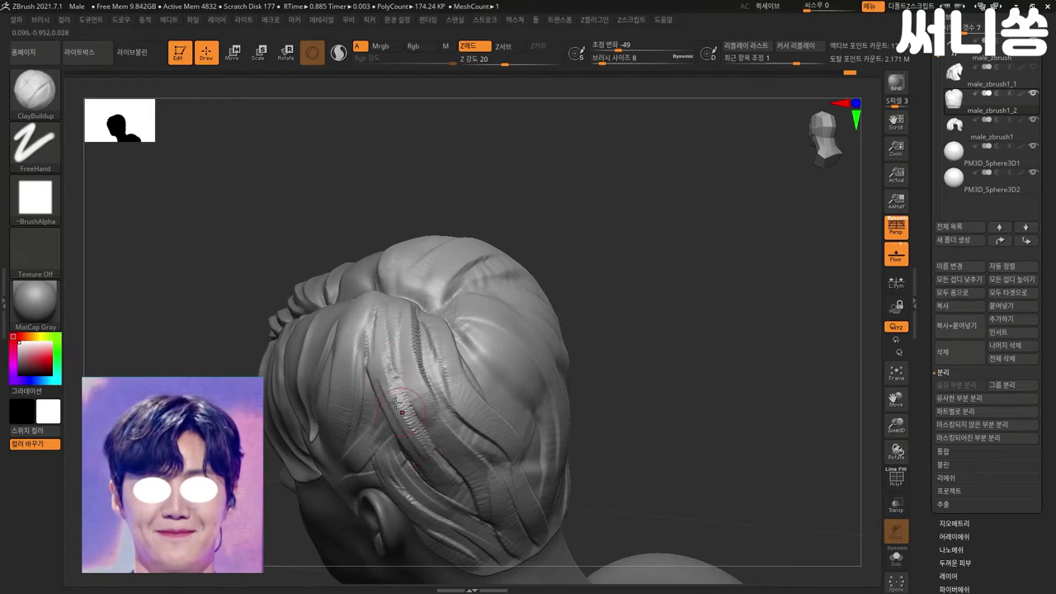
- Smooth beside the new grooves and carve several more grooves along the strands
left_click_drag(388, 408, 412, 436, "shift")
left_click_drag(410, 361, 437, 363, "shift")
mouse_move(644, 314)
left_mouse_down()
mouse_move(635, 353)
mouse_move(616, 358)
left_mouse_up()
left_click_drag(406, 355, 423, 431)
left_click_drag(388, 345, 417, 417)
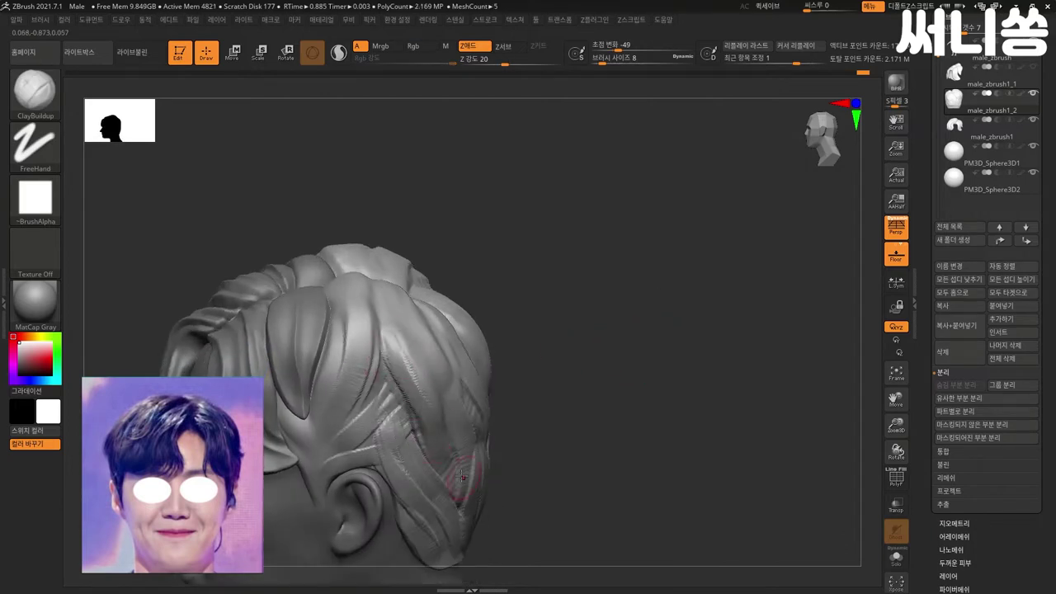
left_click_drag(391, 379, 416, 434)
left_click_drag(591, 379, 617, 328)
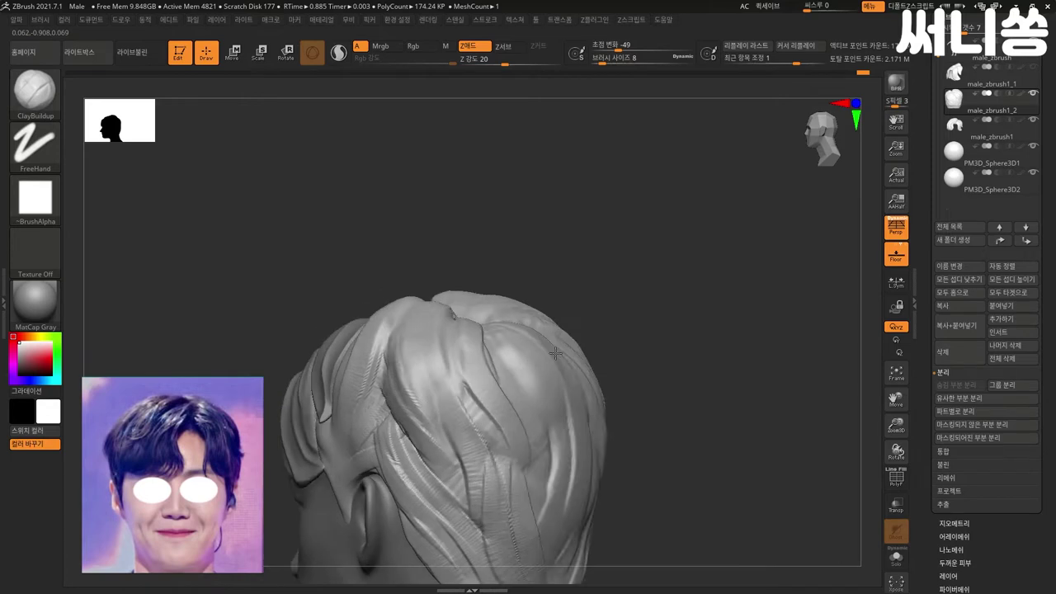
key("shift")
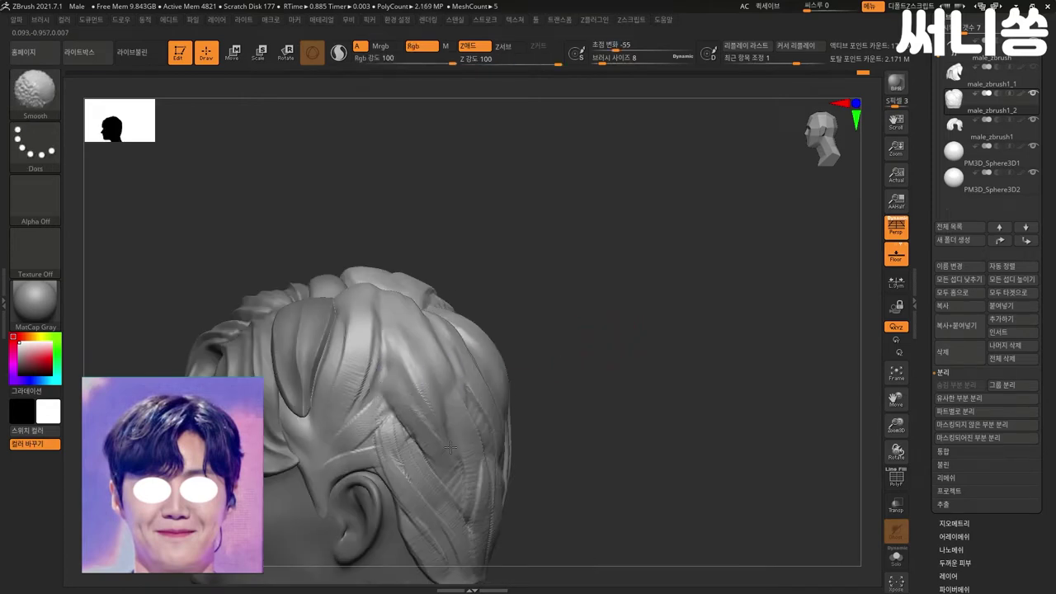
- From the straight back view, carve grooves into the left strand and down from the crown
left_click_drag(455, 465, 733, 282, "shift")
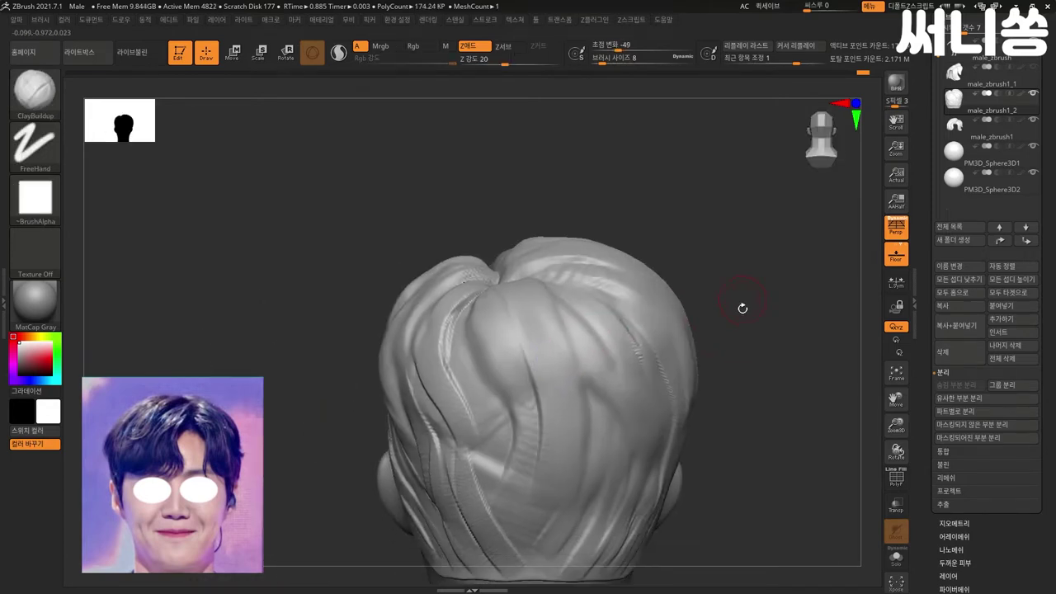
left_click_drag(417, 334, 459, 388)
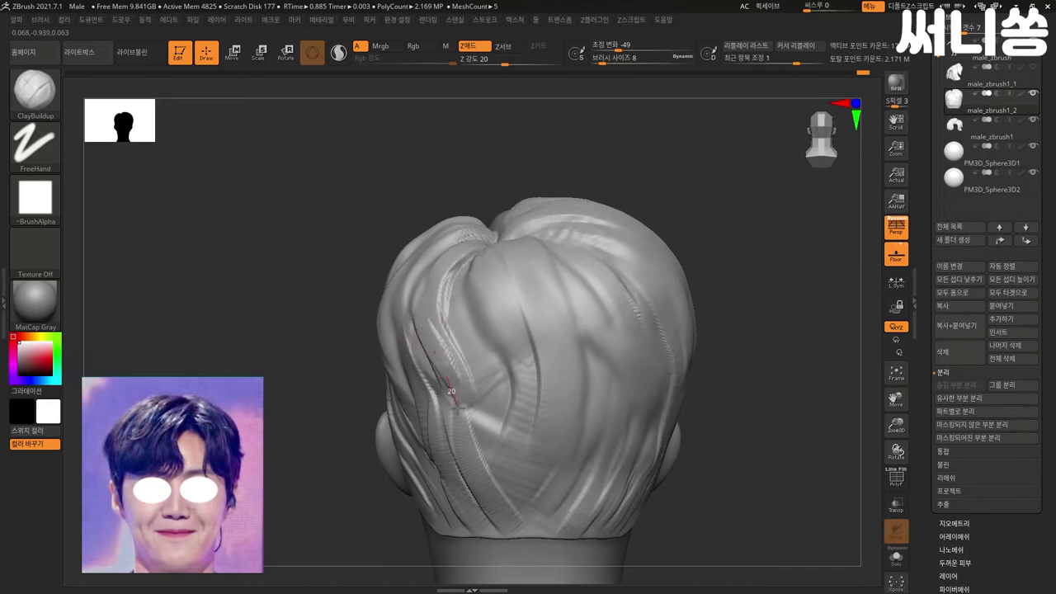
mouse_move(484, 299)
left_mouse_down()
mouse_move(488, 256)
mouse_move(499, 472)
left_mouse_up()
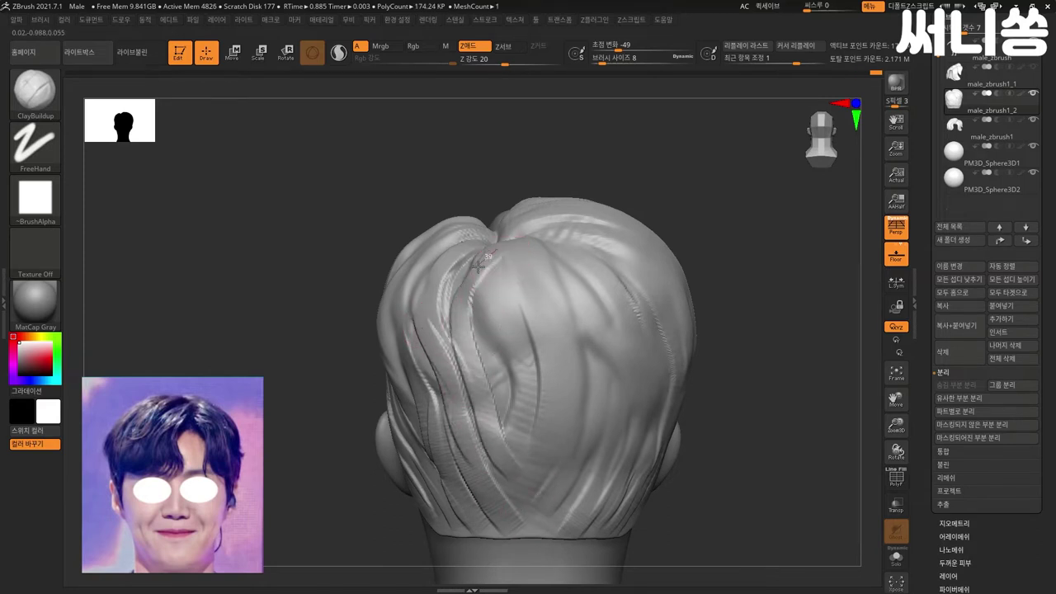
left_click_drag(698, 243, 452, 322)
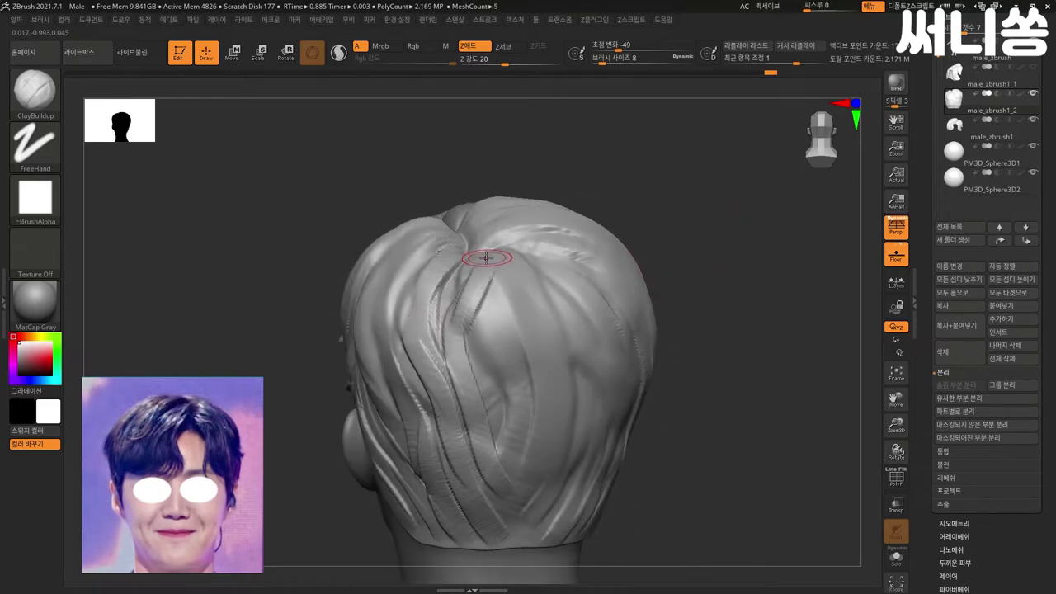
left_click_drag(488, 267, 509, 429)
mouse_move(709, 336)
left_mouse_down()
mouse_move(478, 314)
mouse_move(532, 429)
left_mouse_up()
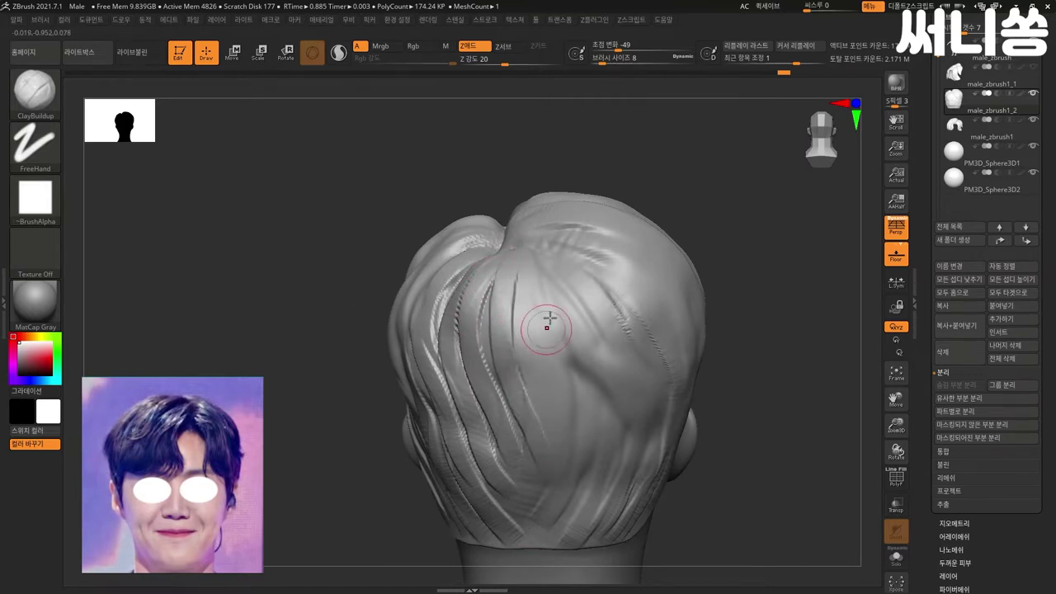
left_click_drag(518, 244, 547, 382)
- Carve more long grooves from the crown toward the nape and down the hair edge to the neck
left_click_drag(563, 333, 509, 548)
left_click_drag(589, 382, 553, 528)
left_click_drag(611, 419, 546, 545)
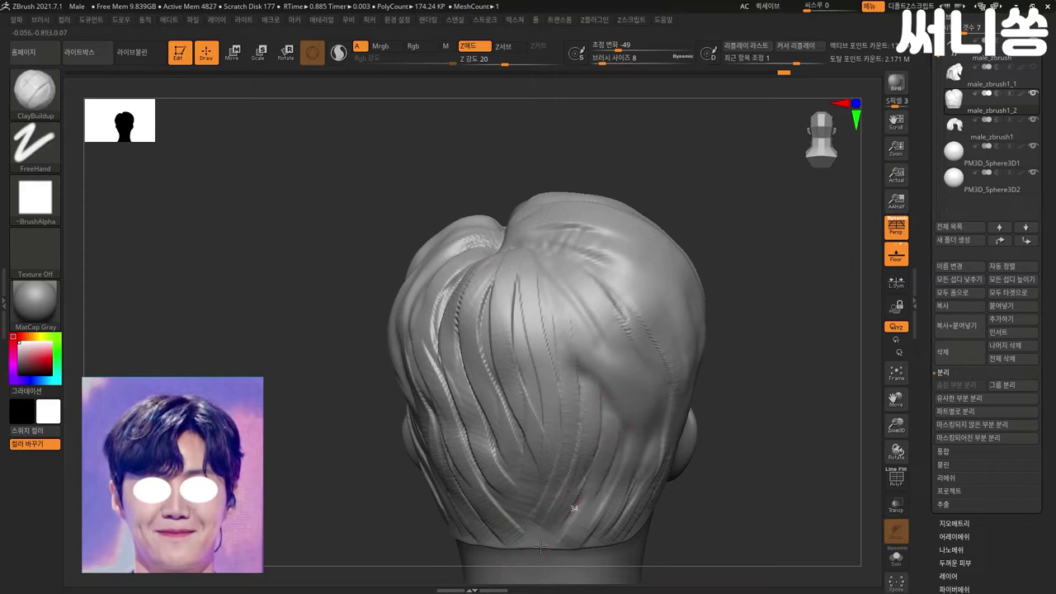
left_click_drag(558, 283, 615, 406)
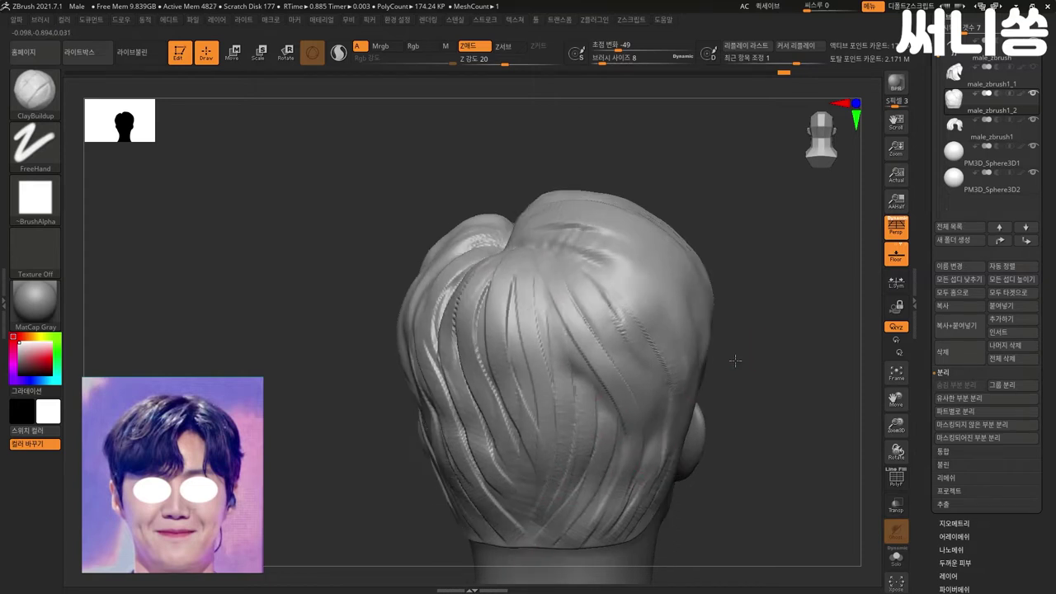
right_click_drag(619, 409, 566, 291)
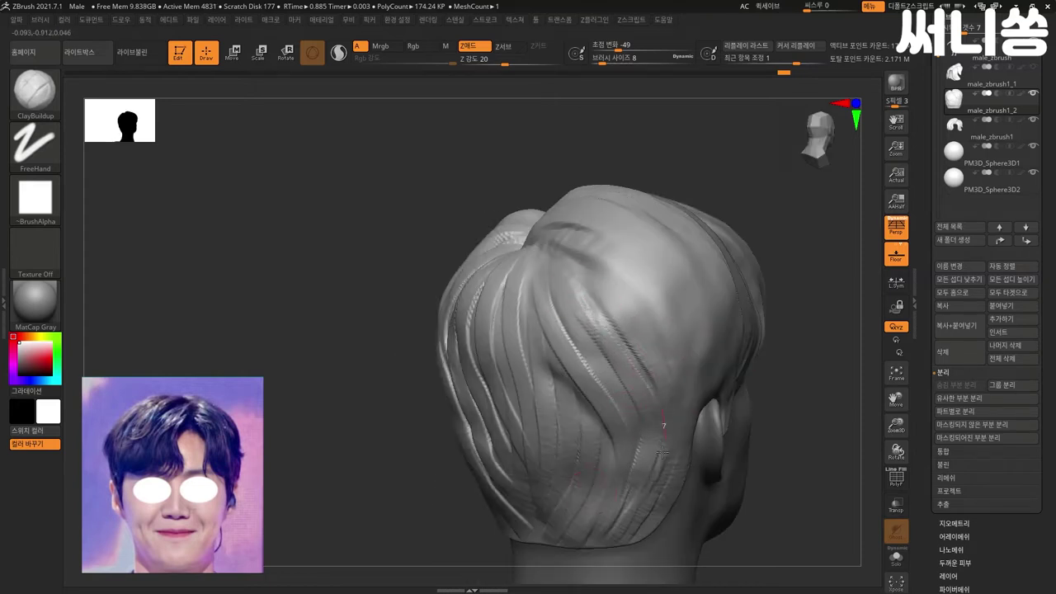
left_click_drag(585, 378, 585, 529)
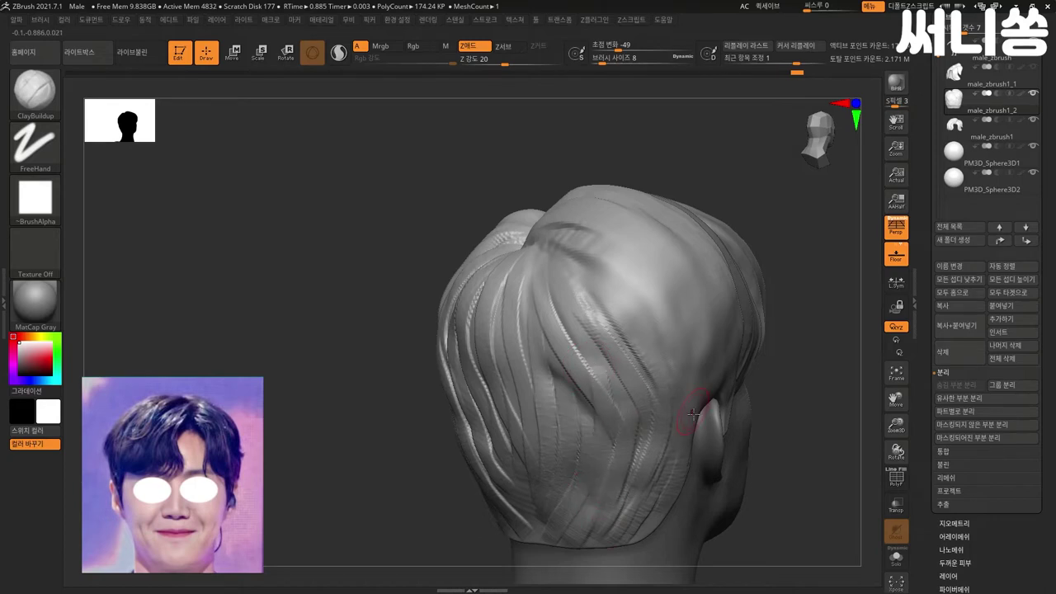
left_click_drag(776, 370, 832, 330, "shift")
mouse_move(774, 398)
left_mouse_down()
mouse_move(778, 357)
mouse_move(722, 351)
left_mouse_up()
left_click_drag(510, 347, 537, 518)
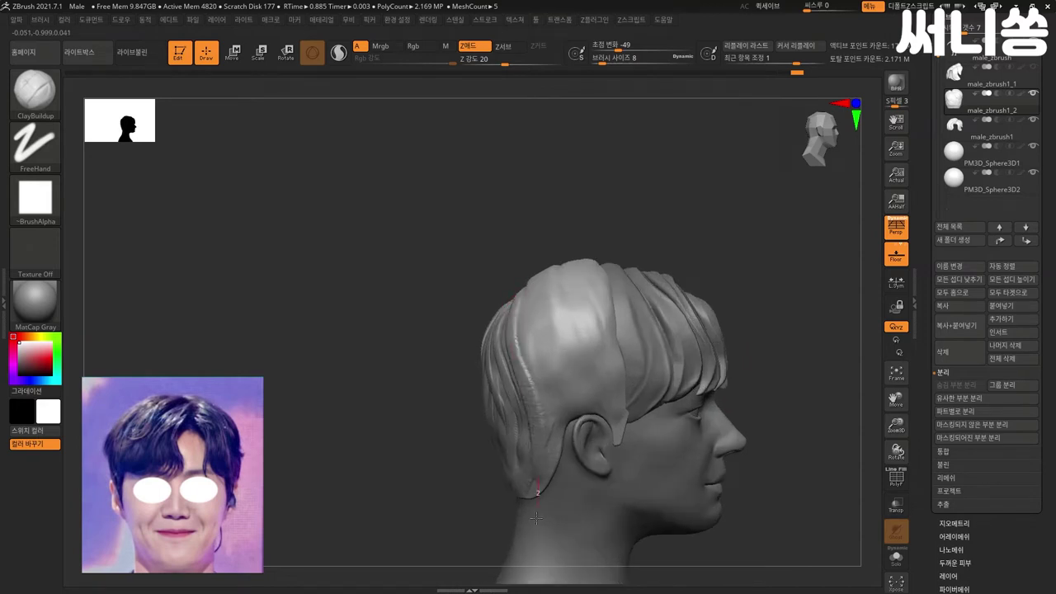
- Carve a groove down the side hair above the ear, then check the front and back views
left_click_drag(546, 288, 523, 299)
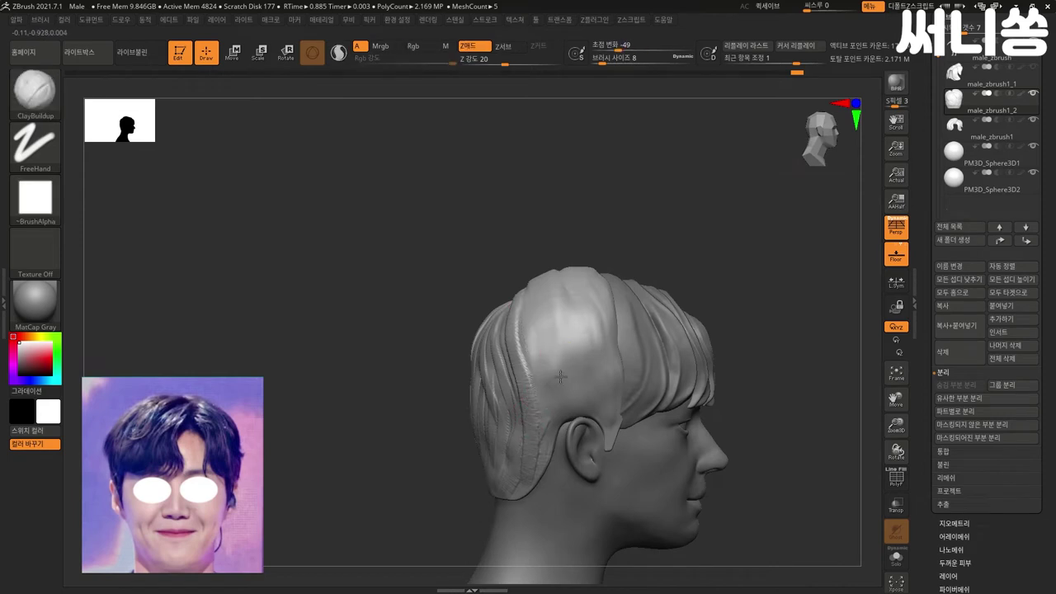
left_click_drag(564, 329, 572, 374)
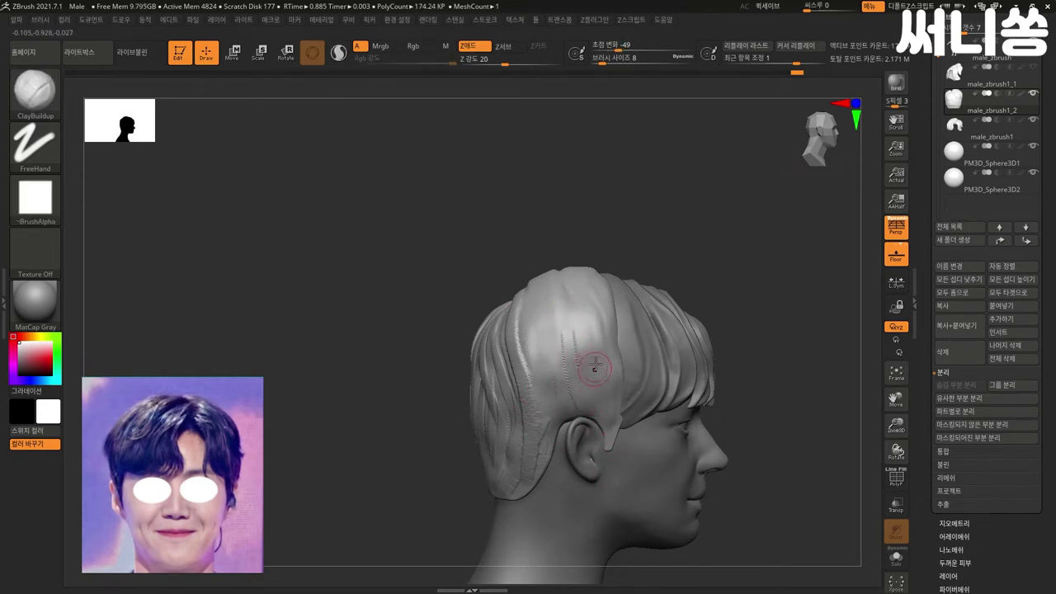
left_click_drag(560, 415, 463, 426, "shift")
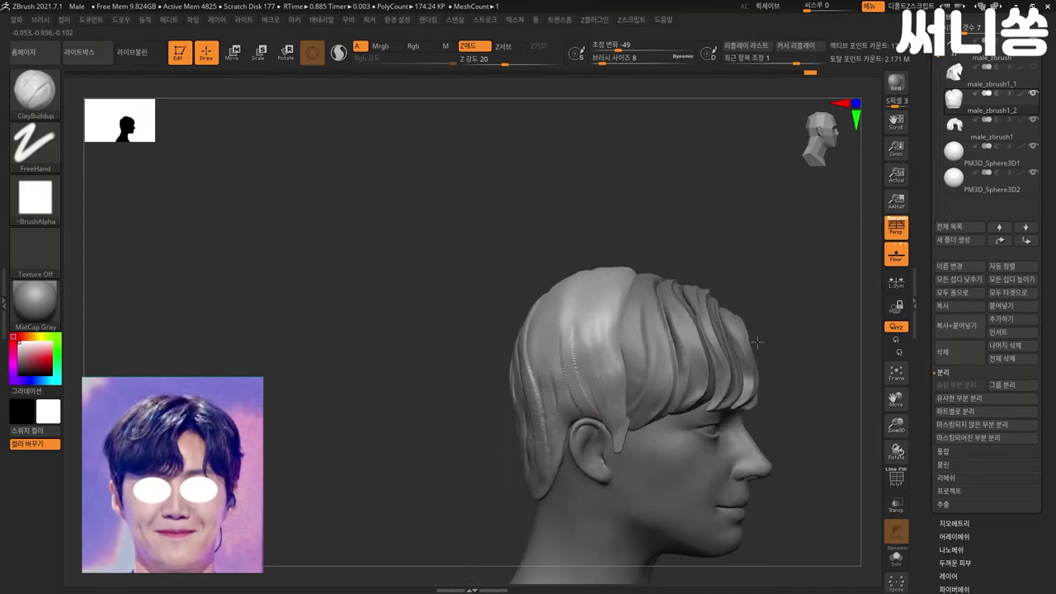
left_click_drag(467, 431, 427, 428)
mouse_move(733, 372)
left_mouse_down()
mouse_move(752, 360)
mouse_move(691, 405)
mouse_move(716, 404)
mouse_move(677, 394)
mouse_move(704, 397)
mouse_move(462, 413)
left_mouse_up()
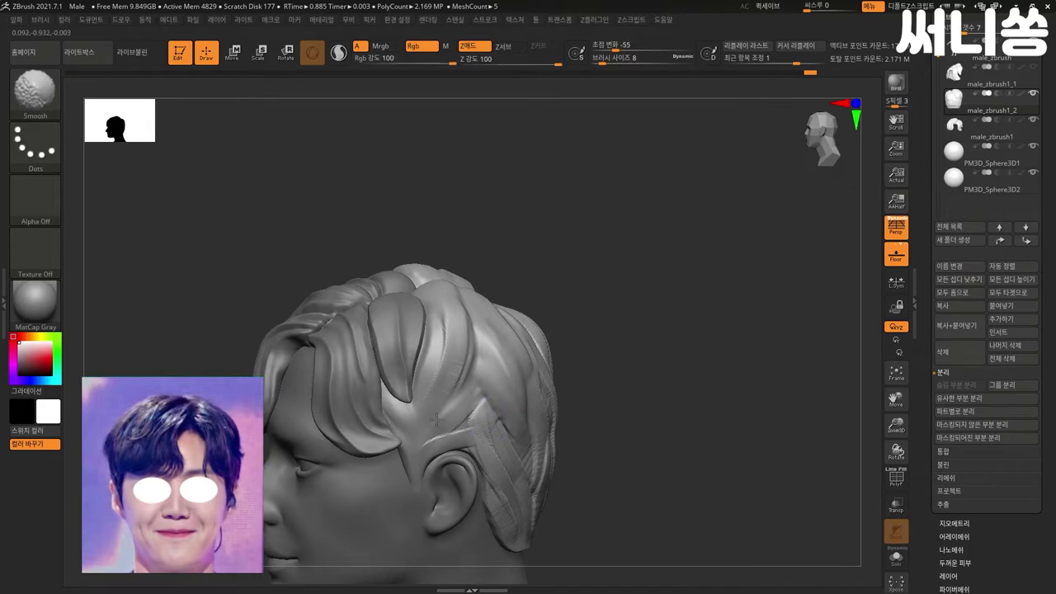
left_click_drag(500, 487, 558, 370, "shift")
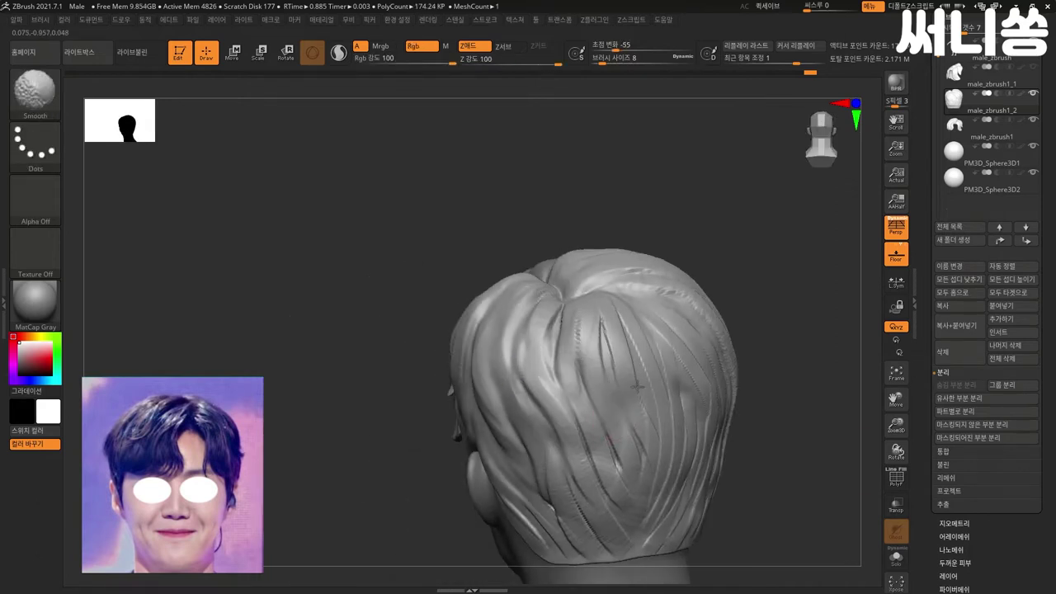
- Smooth the back-right hair strands with a larger brush, then check back, side and front views
left_click_drag(611, 396, 668, 372)
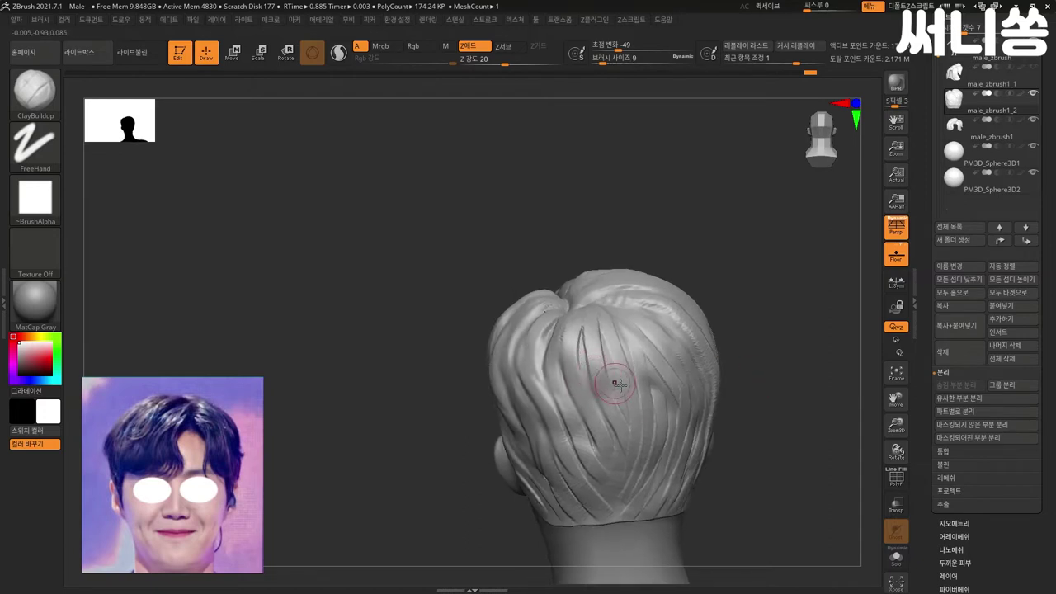
key("ctrl")
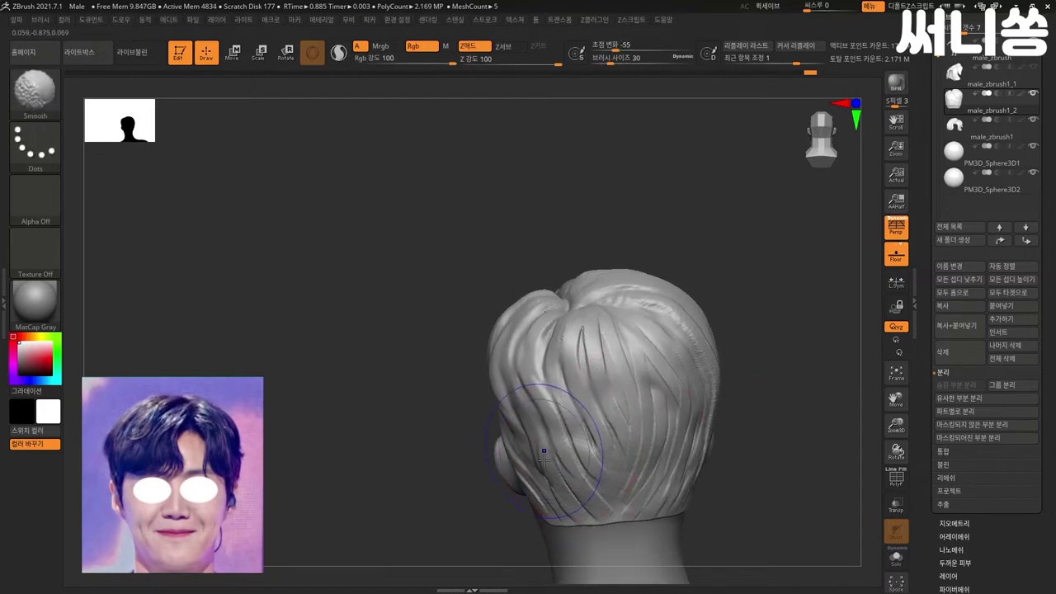
mouse_move(627, 429)
left_mouse_down("shift")
mouse_move(687, 424)
mouse_move(681, 354)
left_mouse_up("shift")
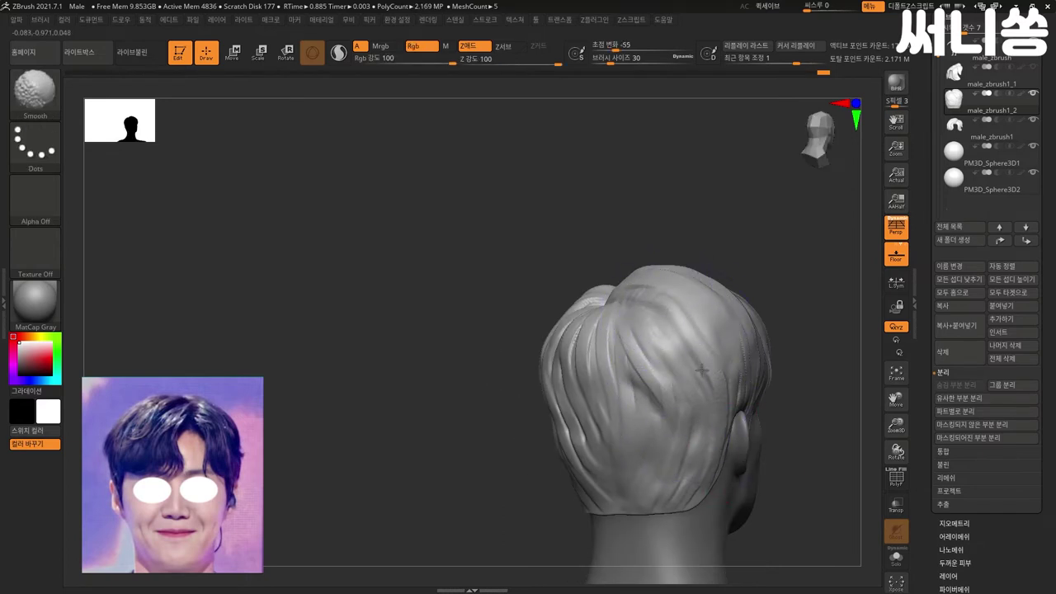
left_click_drag(566, 483, 615, 432)
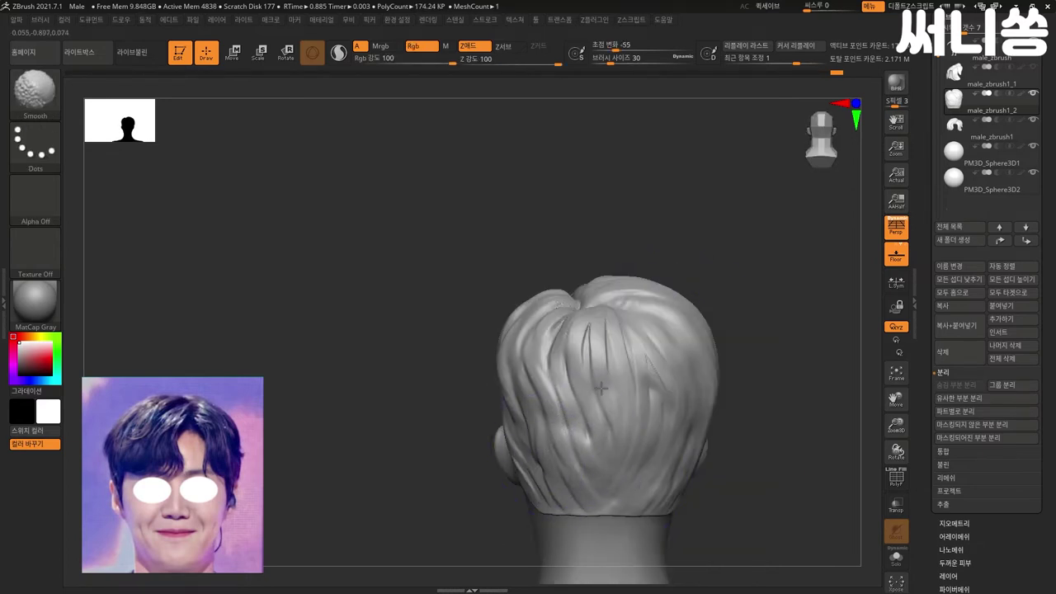
left_click_drag(788, 410, 944, 396, "shift")
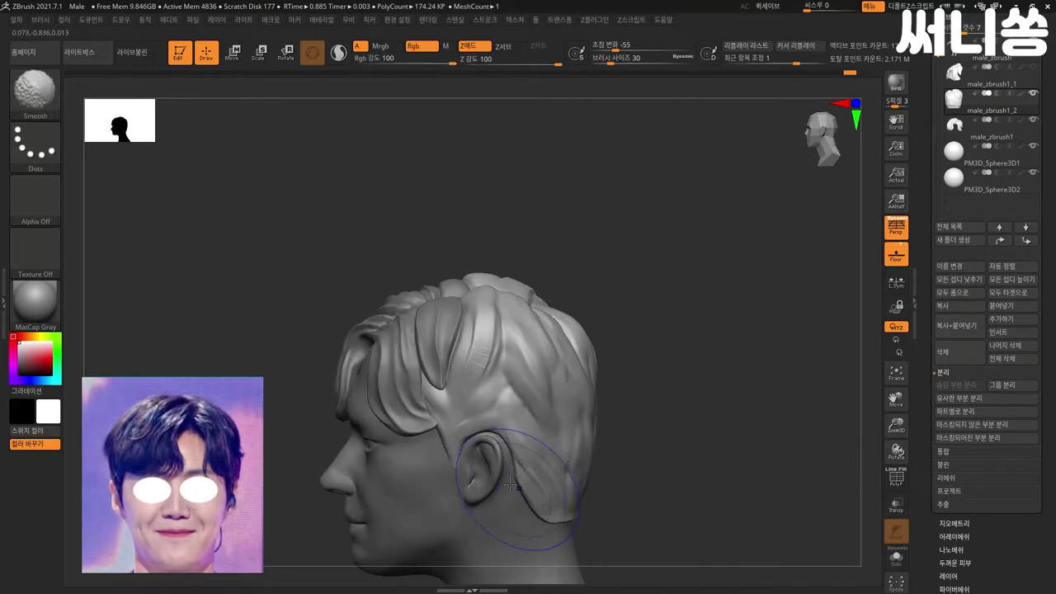
left_click_drag(680, 462, 703, 441, "shift")
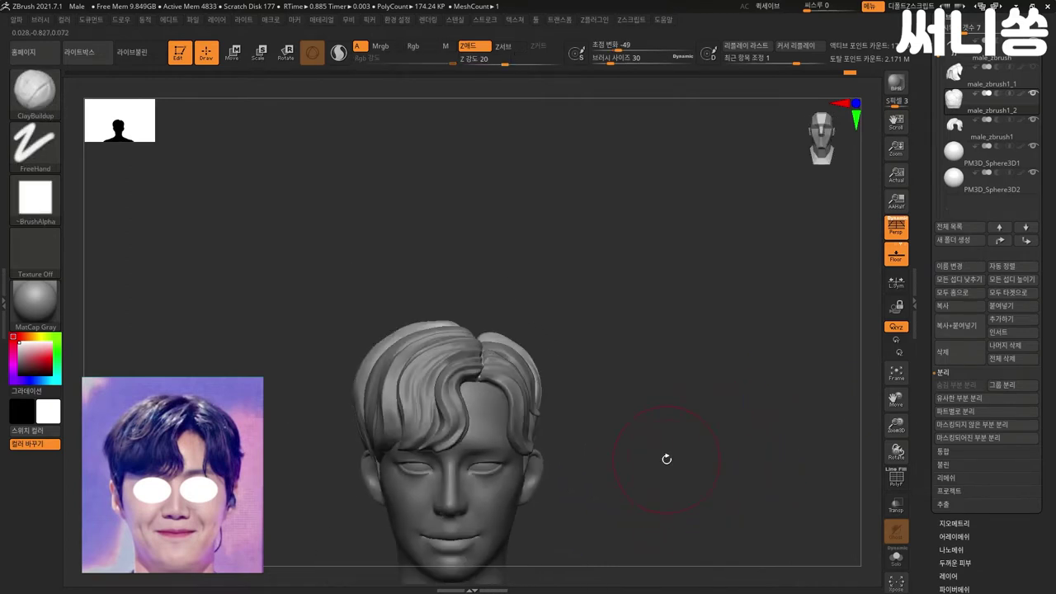
- Tilt to a top-back view and carve strand grooves down the hair crown, smoothing as needed
mouse_move(703, 441)
left_mouse_down("alt")
mouse_move(719, 432)
mouse_move(743, 443)
mouse_move(716, 399)
mouse_move(746, 411)
left_mouse_up("alt")
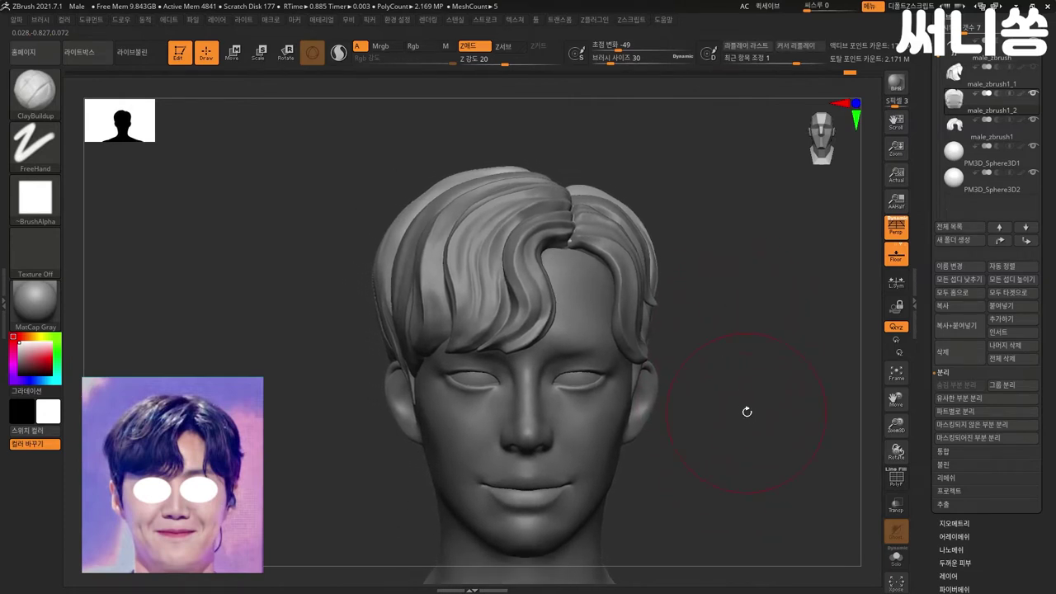
mouse_move(686, 231)
left_mouse_down()
mouse_move(695, 228)
mouse_move(636, 243)
left_mouse_up()
key("shift")
mouse_move(737, 264)
left_mouse_down()
mouse_move(784, 209)
mouse_move(706, 244)
mouse_move(647, 242)
mouse_move(754, 254)
left_mouse_up()
key("shift")
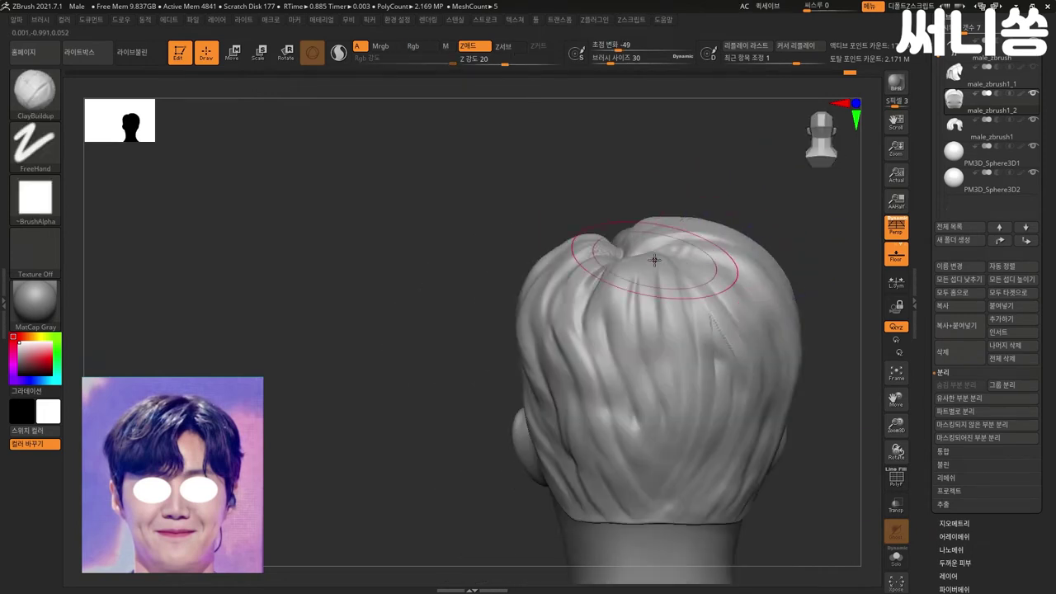
mouse_move(457, 268)
left_mouse_down()
mouse_move(408, 317)
mouse_move(462, 347)
left_mouse_up()
mouse_move(594, 401)
left_mouse_down()
mouse_move(607, 310)
mouse_move(597, 421)
left_mouse_up()
mouse_move(786, 253)
left_mouse_down()
mouse_move(783, 238)
mouse_move(660, 281)
left_mouse_up()
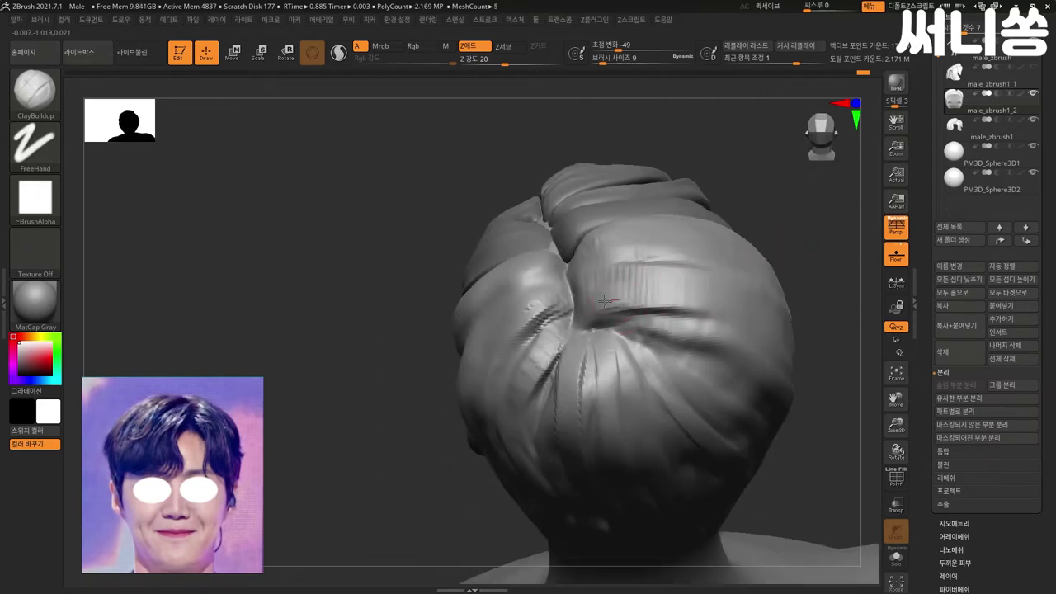
- Sculpt the strand crease at the crown swirl, viewing it from several angles
left_click_drag(462, 388, 530, 318)
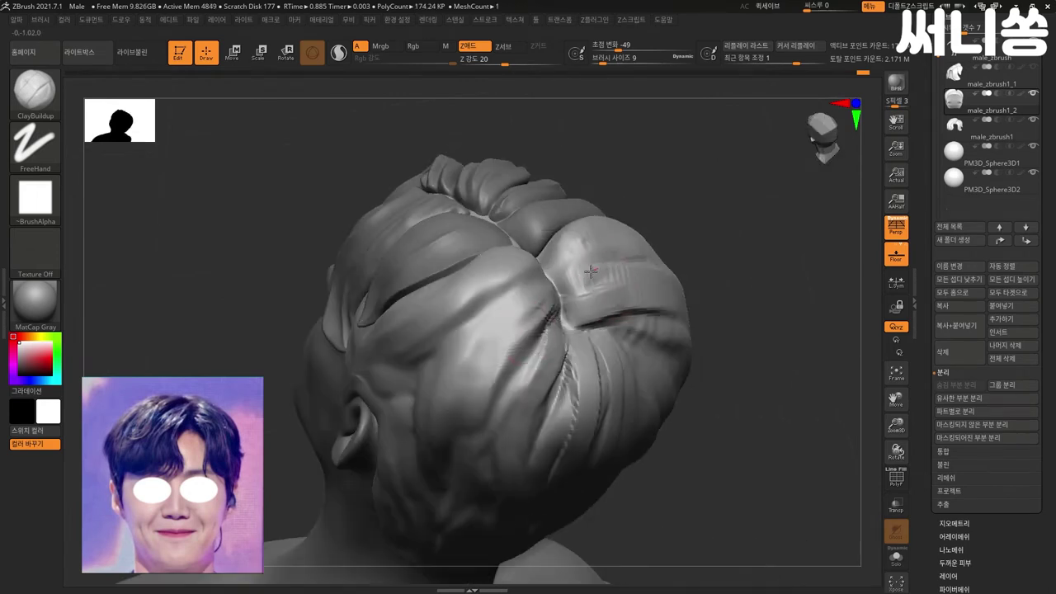
left_click_drag(559, 286, 591, 239)
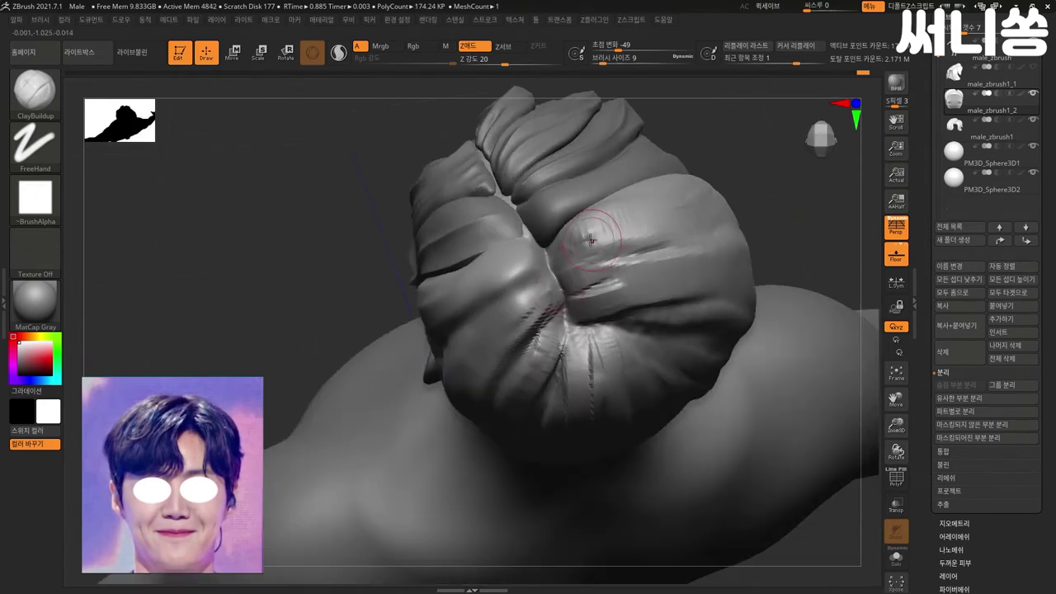
left_click_drag(743, 264, 772, 237)
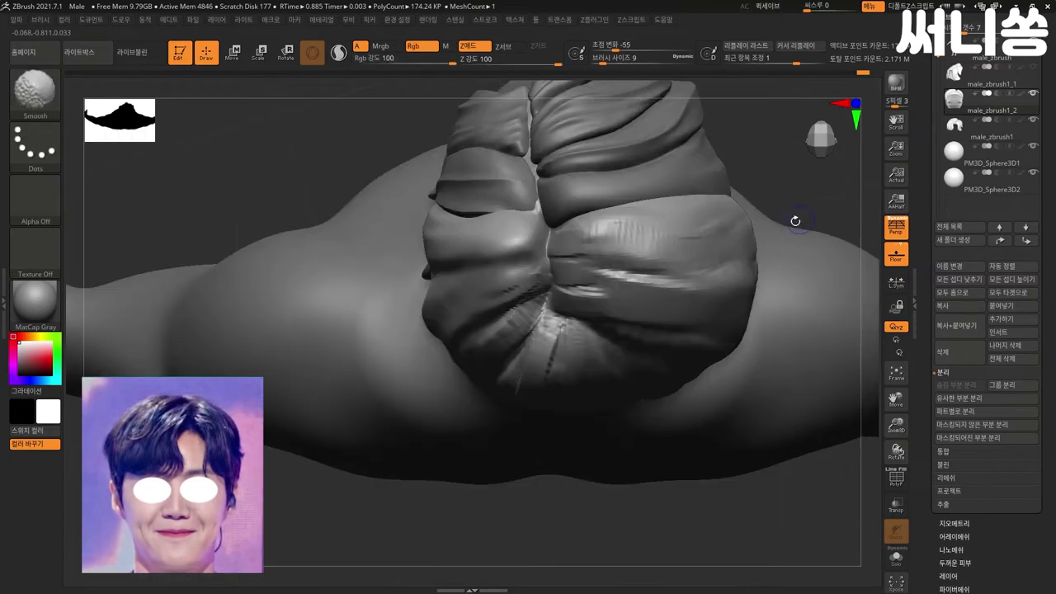
mouse_move(773, 198)
left_mouse_down()
mouse_move(797, 262)
mouse_move(809, 262)
left_mouse_up()
left_click_drag(376, 399, 409, 400)
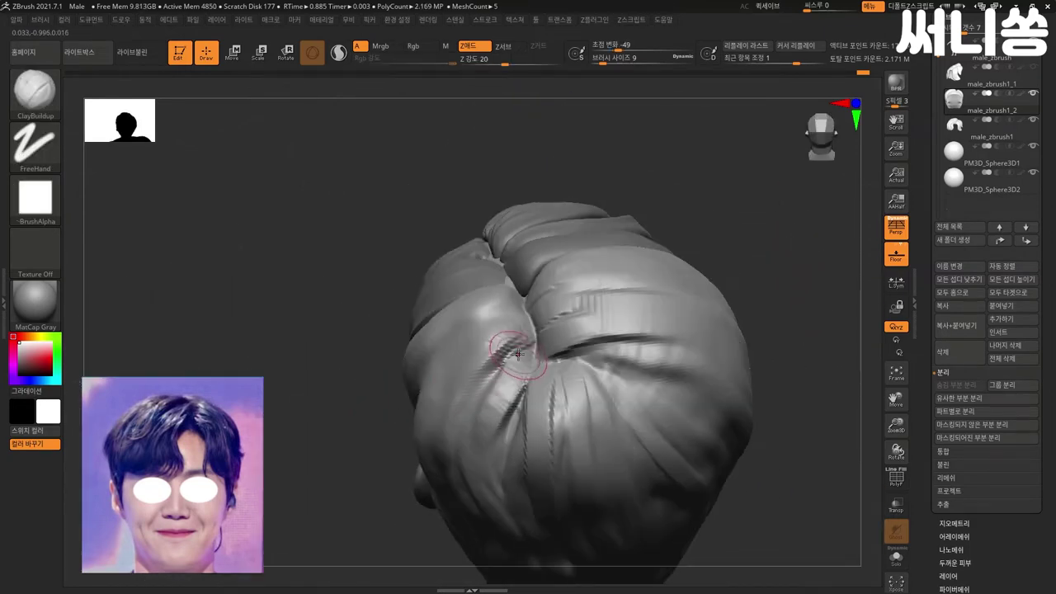
mouse_move(493, 409)
left_mouse_down()
mouse_move(494, 351)
mouse_move(520, 329)
left_mouse_up()
left_click_drag(326, 406, 446, 347)
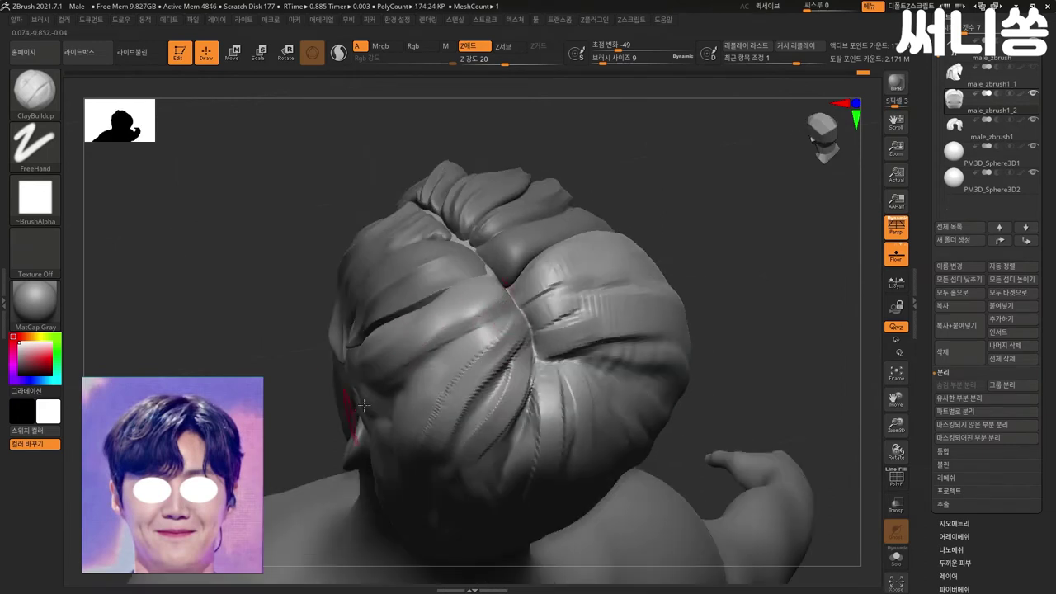
mouse_move(270, 450)
left_mouse_down()
mouse_move(487, 368)
mouse_move(534, 418)
left_mouse_up()
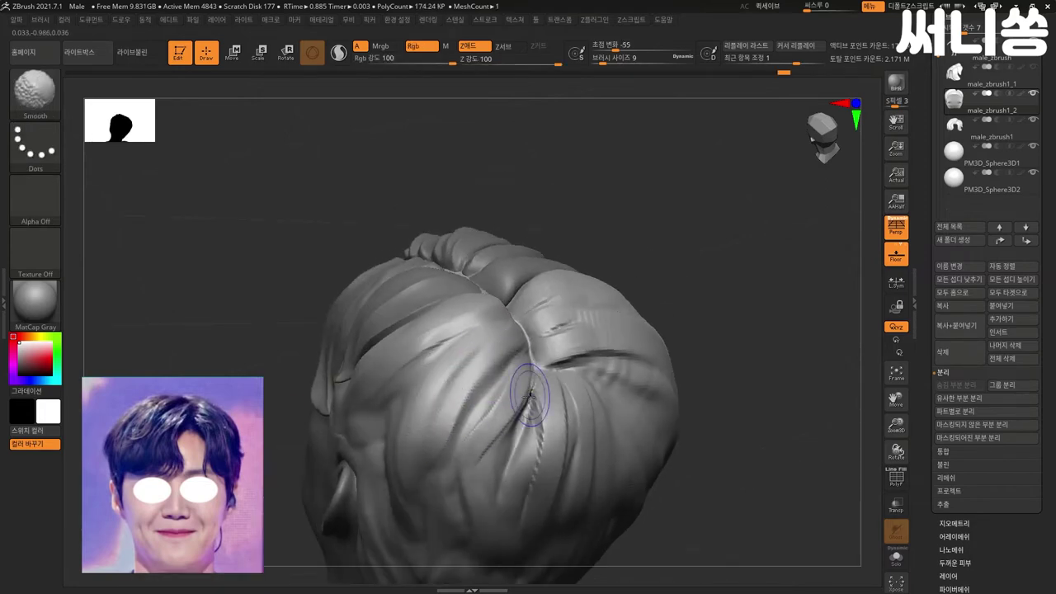
mouse_move(525, 481)
left_mouse_down()
mouse_move(707, 396)
mouse_move(567, 401)
mouse_move(815, 374)
mouse_move(759, 382)
left_mouse_up()
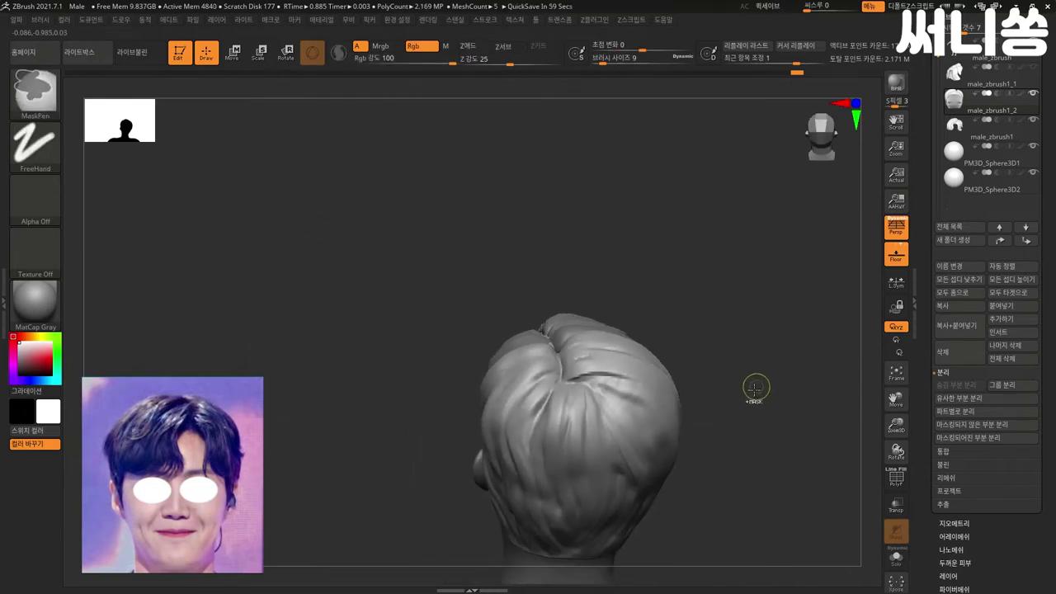
- Inspect the denser hair mesh from the back, tilted top angles and a frontal view
mouse_move(759, 469)
left_mouse_down()
mouse_move(723, 418)
mouse_move(738, 472)
mouse_move(702, 370)
mouse_move(698, 414)
mouse_move(727, 404)
mouse_move(744, 367)
mouse_move(741, 382)
mouse_move(726, 377)
left_mouse_up()
mouse_move(725, 320)
left_mouse_down()
mouse_move(715, 335)
mouse_move(738, 358)
mouse_move(727, 354)
mouse_move(759, 351)
left_mouse_up()
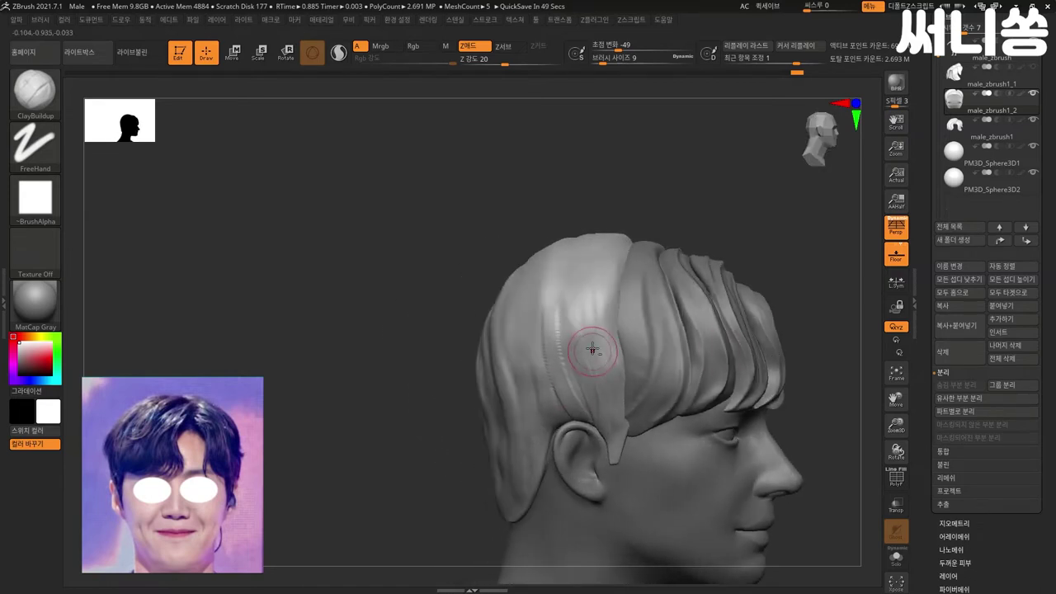
mouse_move(652, 209)
left_mouse_down()
mouse_move(731, 243)
mouse_move(702, 233)
mouse_move(704, 256)
left_mouse_up()
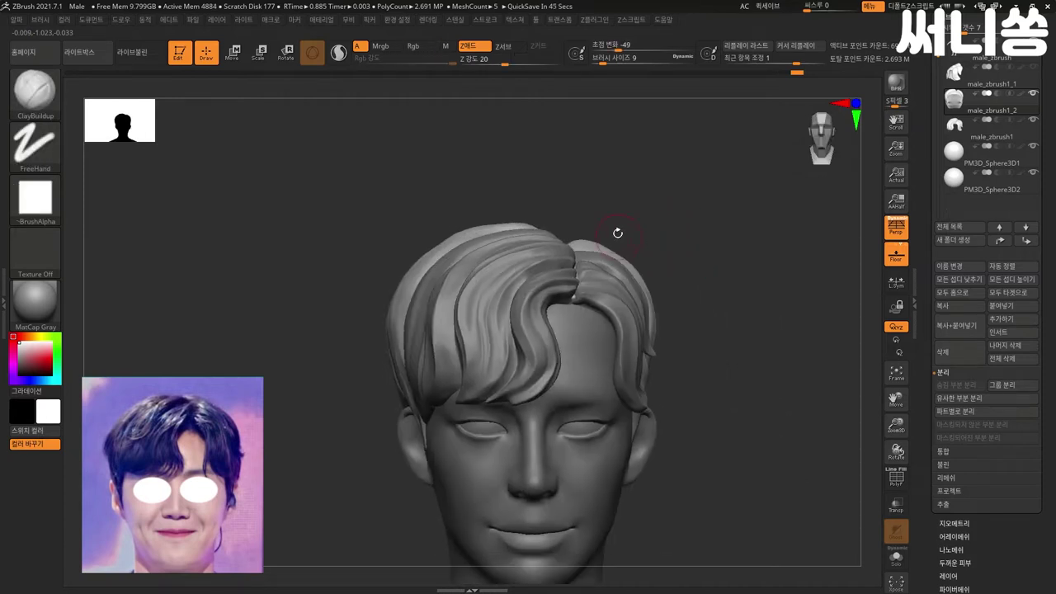
left_click_drag(623, 238, 659, 221)
mouse_move(599, 207)
left_mouse_down()
mouse_move(589, 236)
mouse_move(603, 245)
mouse_move(524, 273)
left_mouse_up()
mouse_move(561, 239)
left_mouse_down()
mouse_move(580, 229)
mouse_move(528, 247)
left_mouse_up()
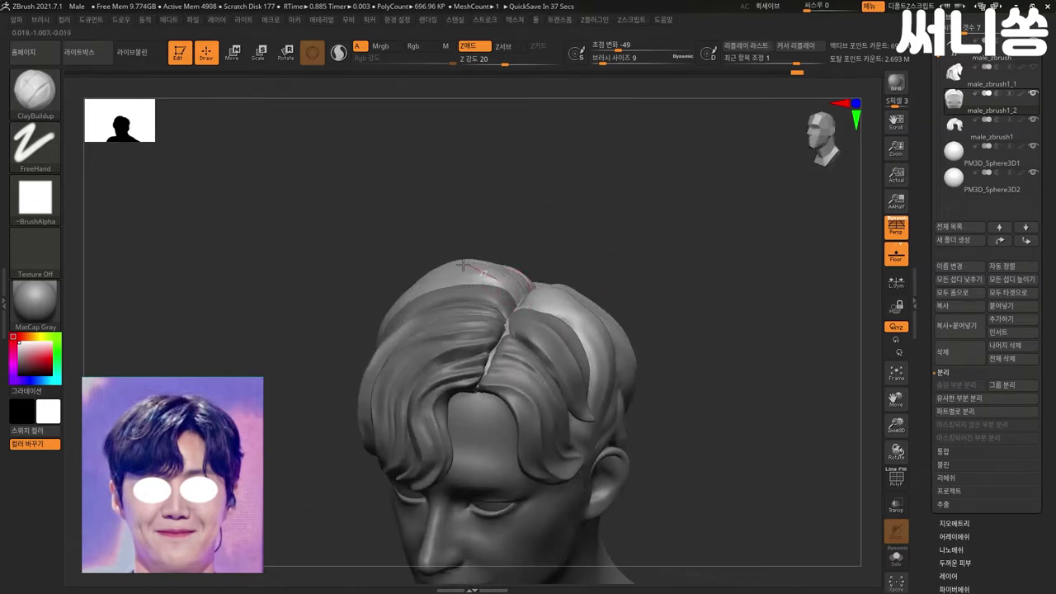
- Orbit to a top-down view of the hair, then snap to a straight front view
mouse_move(567, 260)
left_mouse_down()
mouse_move(562, 243)
mouse_move(589, 241)
mouse_move(514, 286)
left_mouse_up()
mouse_move(489, 236)
right_mouse_down()
mouse_move(559, 246)
mouse_move(523, 270)
right_mouse_up()
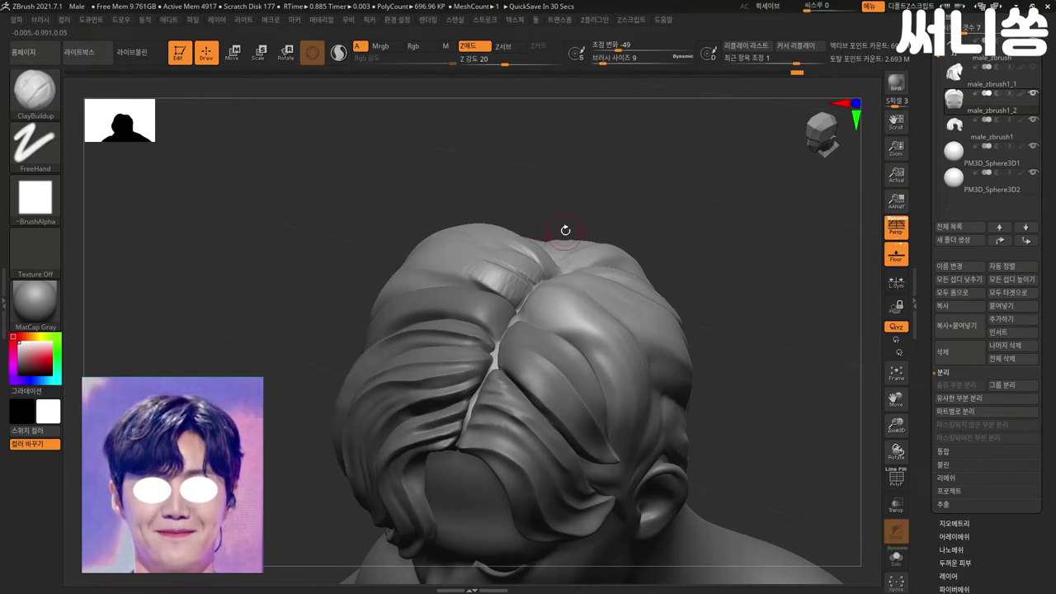
right_click_drag(566, 231, 550, 269)
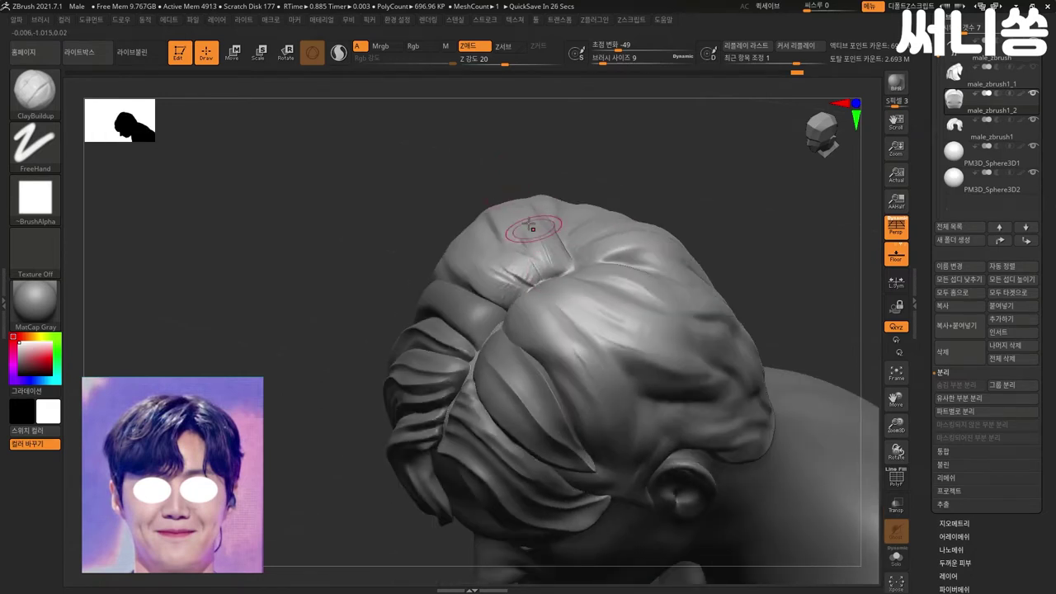
right_click_drag(506, 161, 603, 225, "shift")
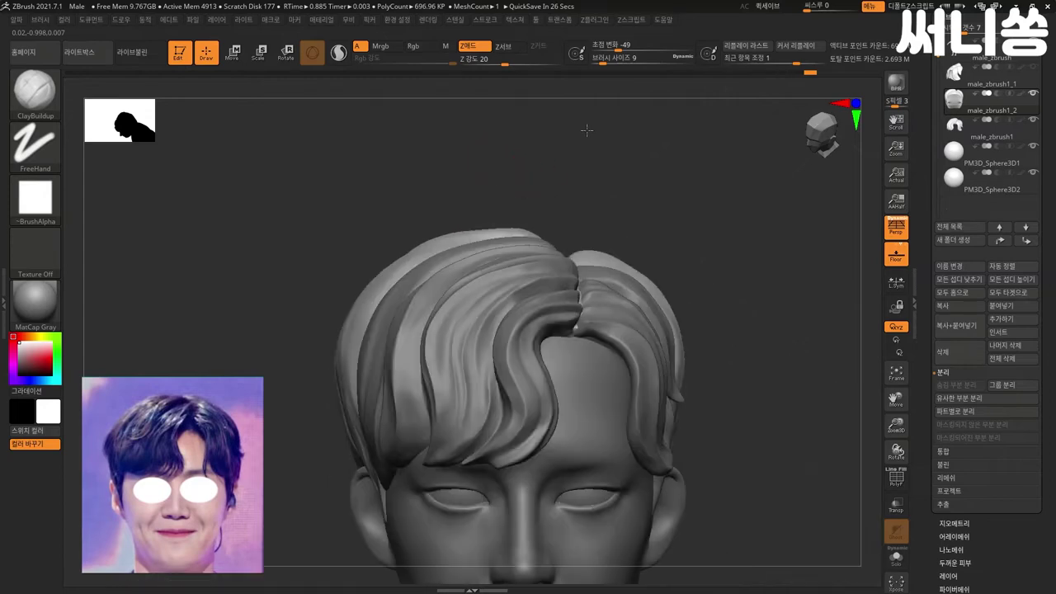
- Push the hair around the parting with the Move brush (BMV) and smooth it
key("b")
key("m")
key("v")
right_click_drag(541, 283, 568, 279)
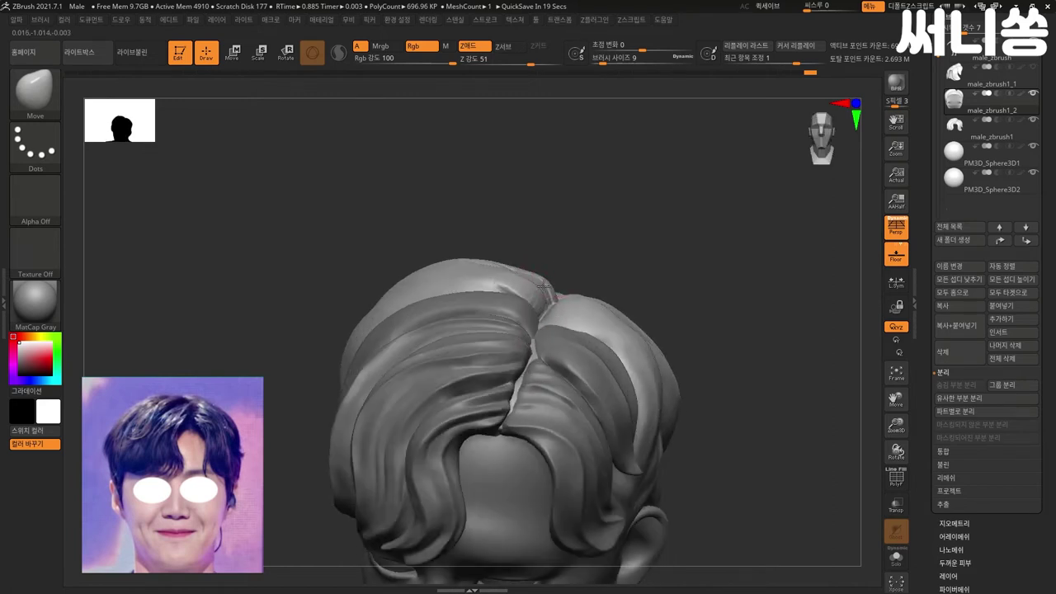
mouse_move(590, 233)
right_mouse_down()
mouse_move(588, 249)
mouse_move(541, 260)
right_mouse_up()
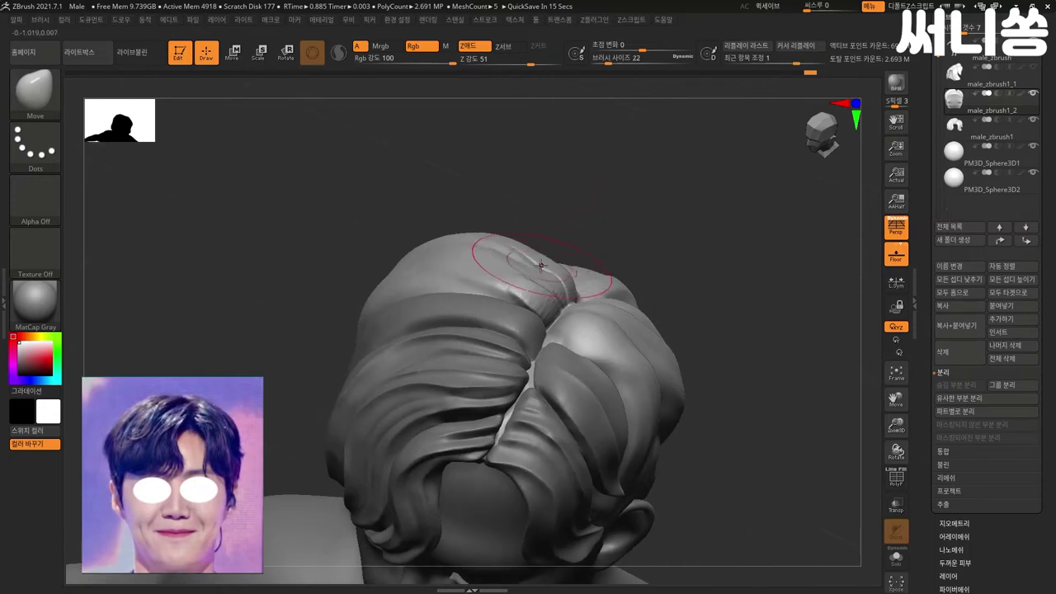
key("shift")
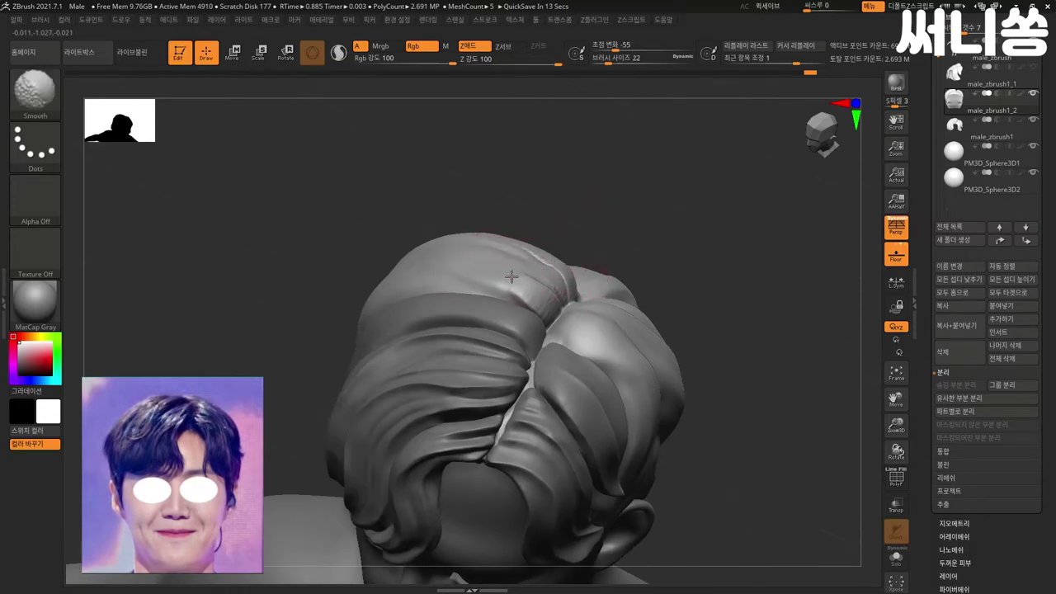
mouse_move(578, 216)
left_mouse_down("shift")
mouse_move(620, 233)
mouse_move(562, 279)
mouse_move(599, 267)
mouse_move(603, 306)
mouse_move(583, 318)
left_mouse_up("shift")
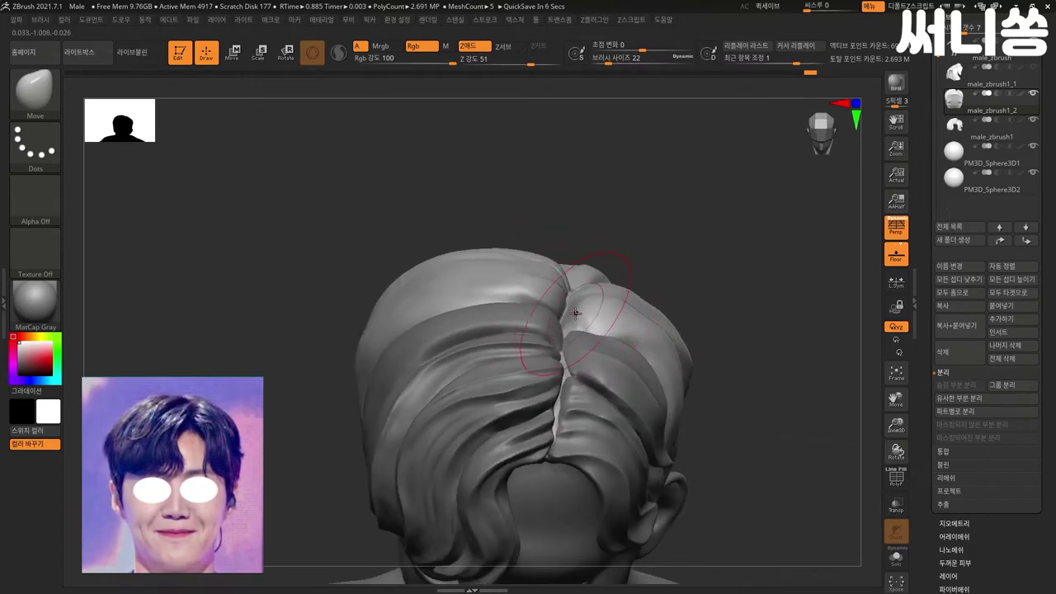
- Return to the ClayBuildup brush (BC) and orbit to the front of the hair
key("b")
key("c")
key("b")
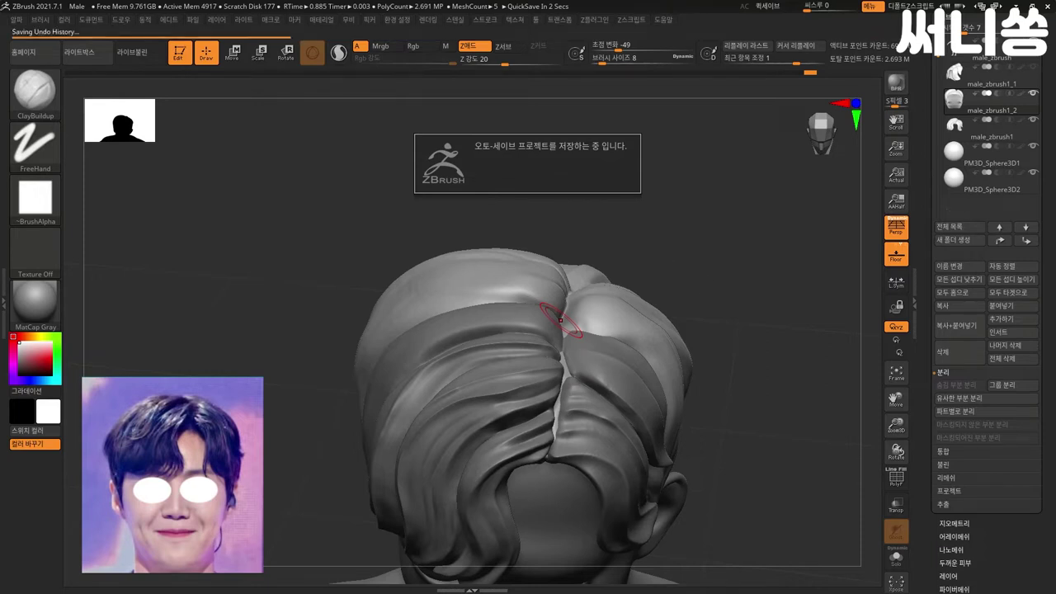
mouse_move(680, 281)
left_mouse_down()
mouse_move(704, 289)
mouse_move(679, 283)
mouse_move(707, 280)
mouse_move(701, 215)
left_mouse_up()
- Carve a groove near the parting and a strand crease down the top of the hair
left_click_drag(590, 270, 519, 264)
left_click_drag(645, 223, 636, 283)
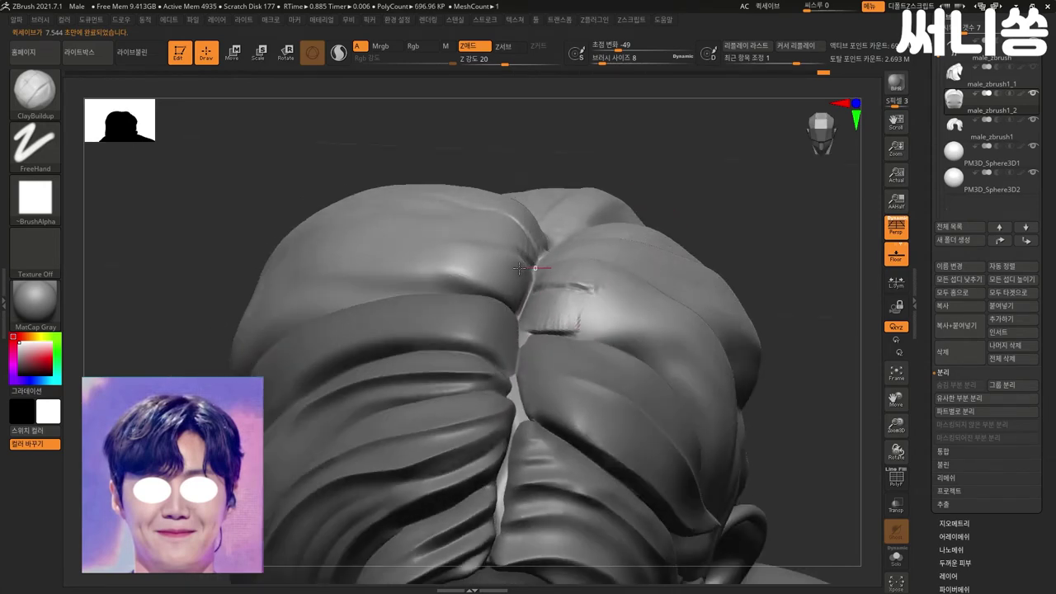
left_click_drag(703, 226, 627, 273, "shift")
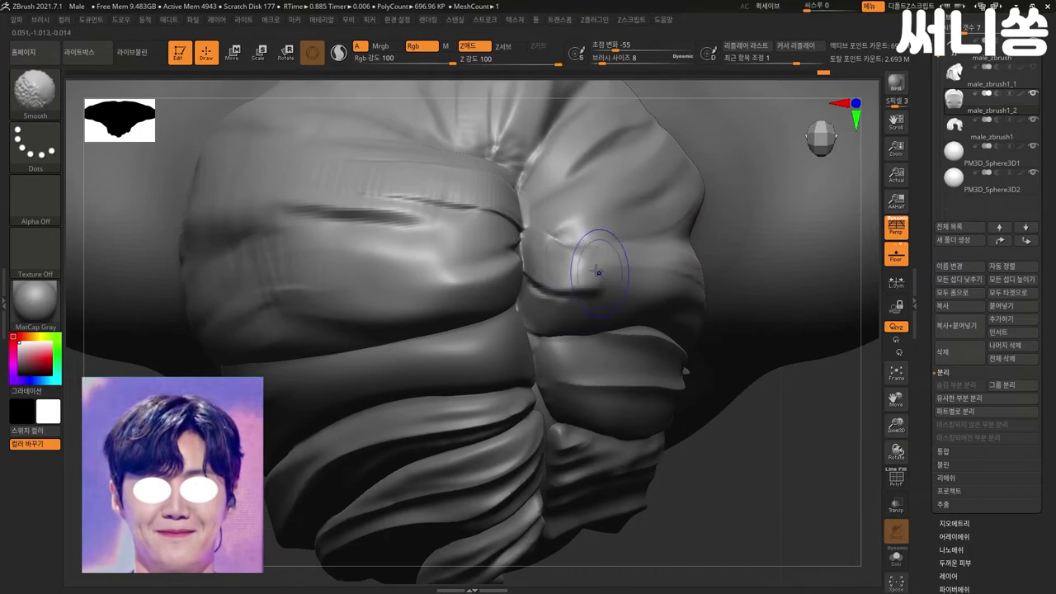
mouse_move(726, 388)
left_mouse_down()
mouse_move(750, 435)
mouse_move(707, 300)
left_mouse_up()
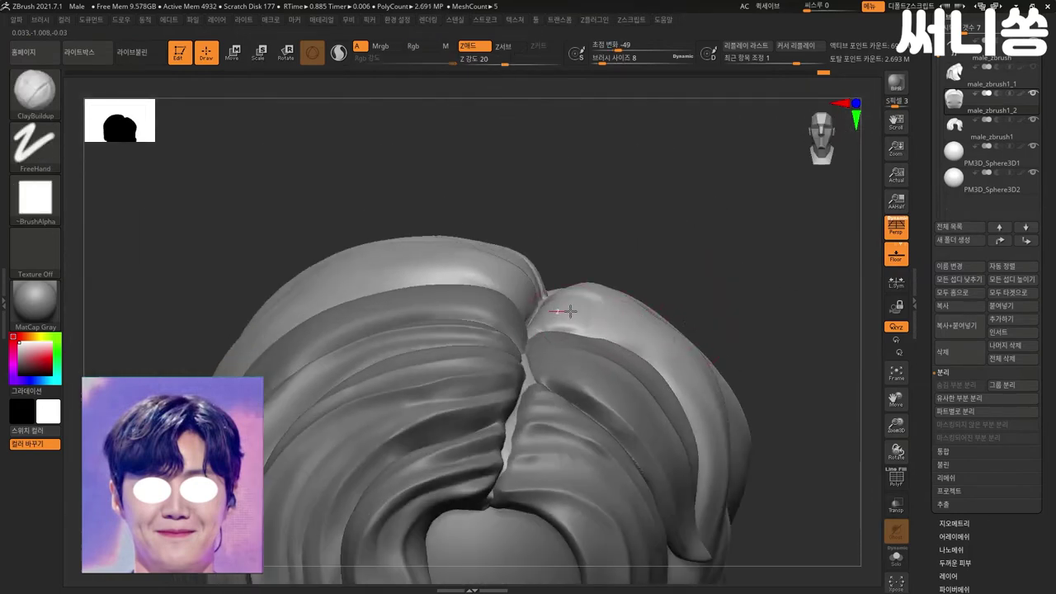
mouse_move(719, 421)
left_mouse_down()
mouse_move(743, 358)
mouse_move(601, 306)
left_mouse_up()
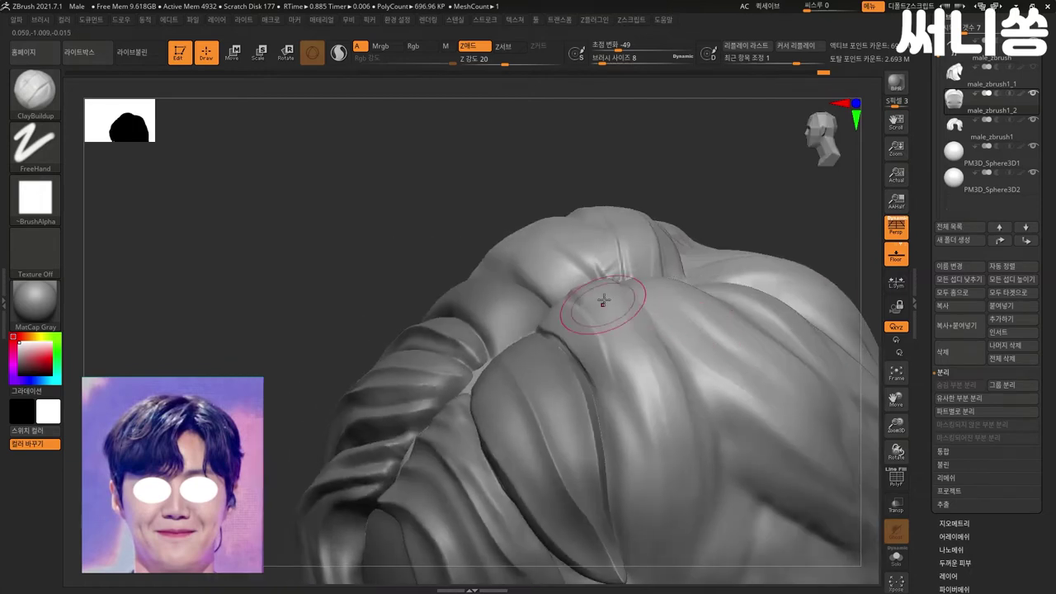
left_click_drag(650, 373, 633, 522)
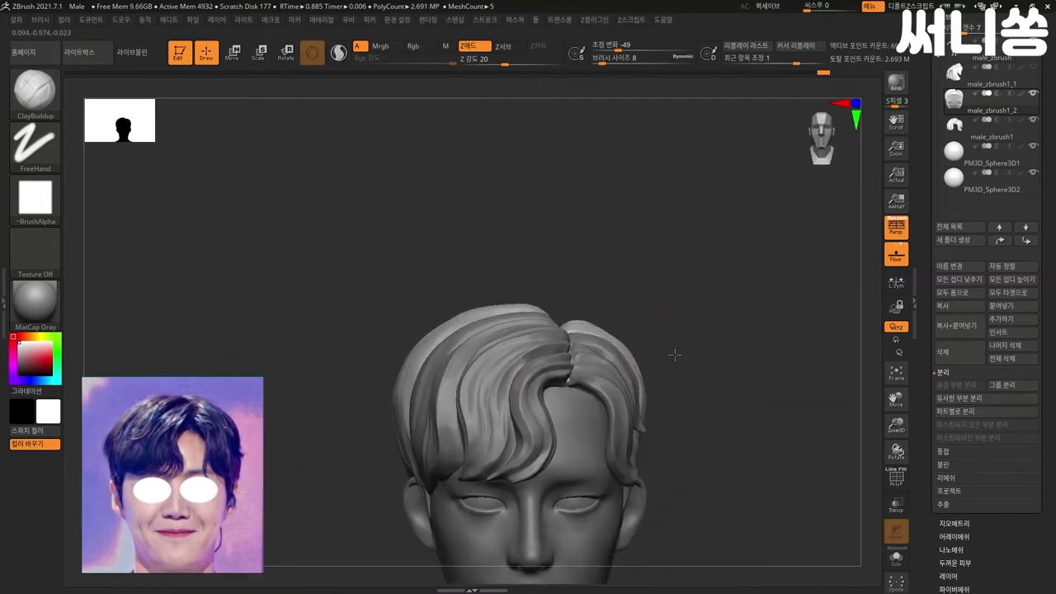
- From a top-down view, build up and refine more creases down the top of the hair
left_click_drag(641, 318, 680, 321)
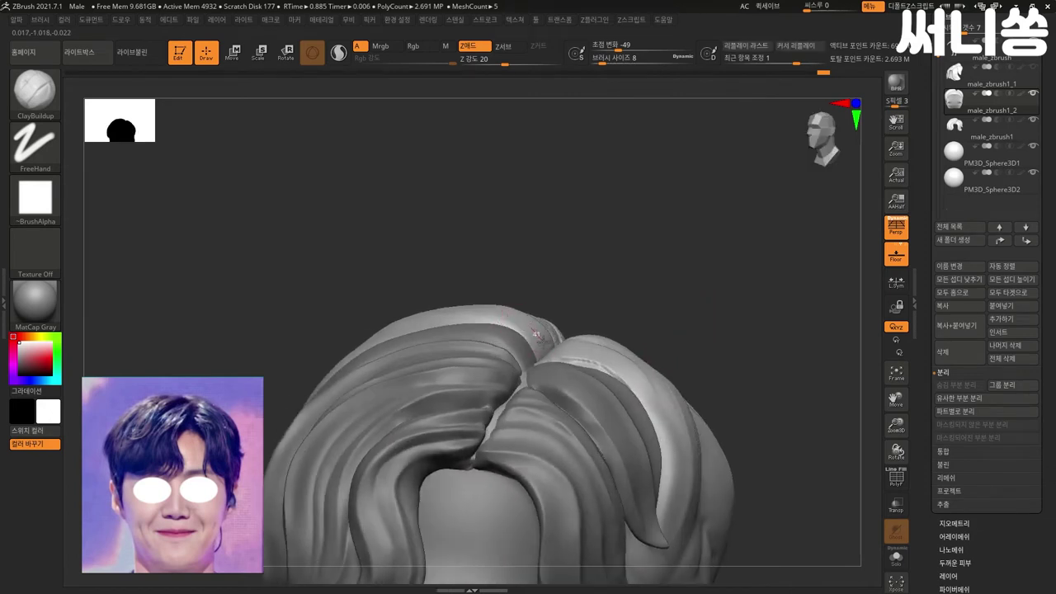
left_click_drag(655, 300, 561, 306)
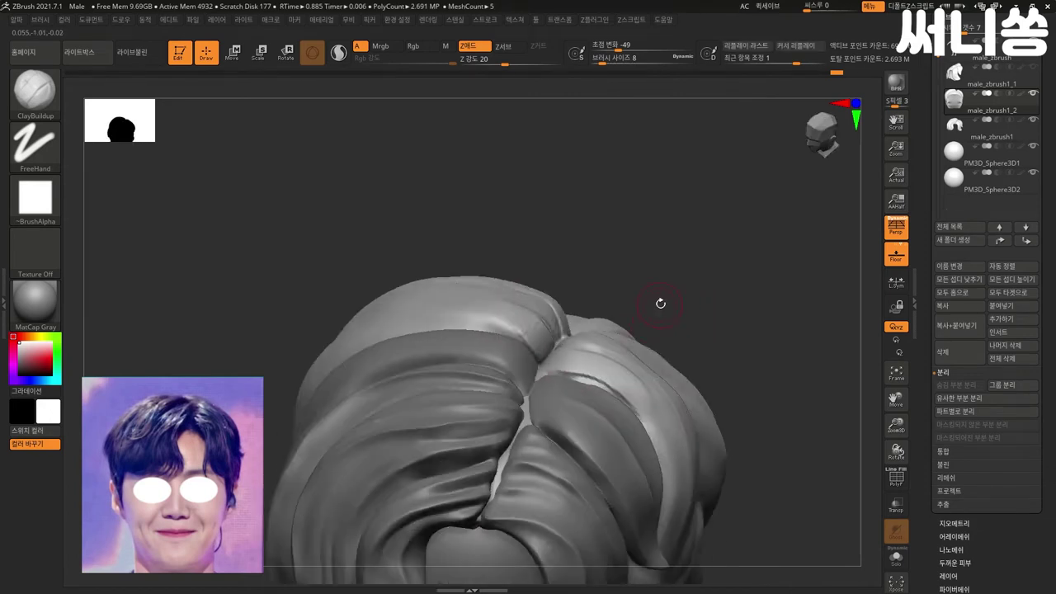
left_click_drag(583, 338, 606, 286)
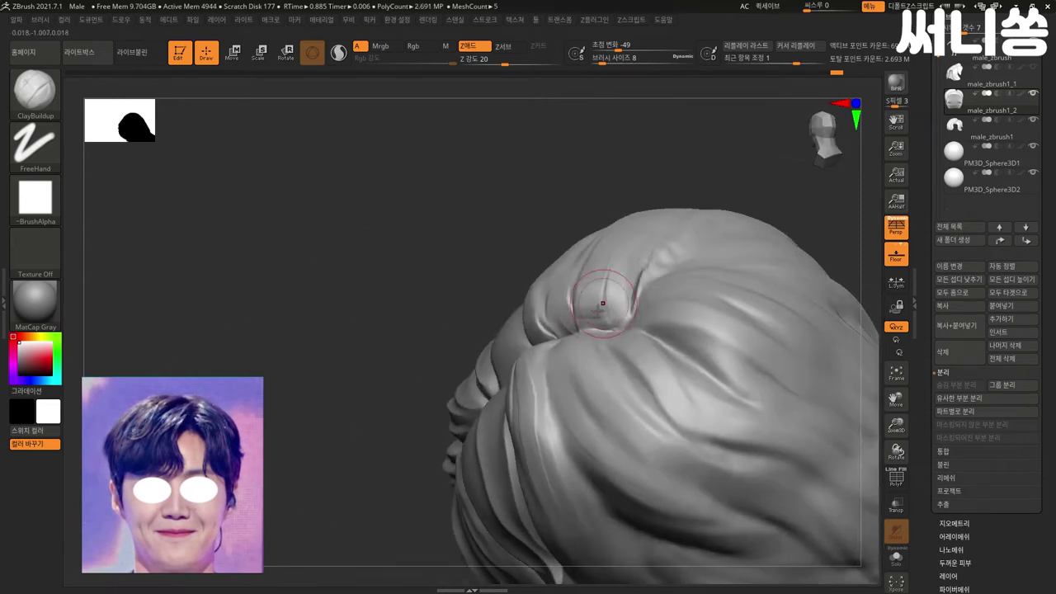
left_click_drag(619, 281, 621, 347)
left_click_drag(629, 281, 631, 355)
left_click_drag(380, 356, 649, 302)
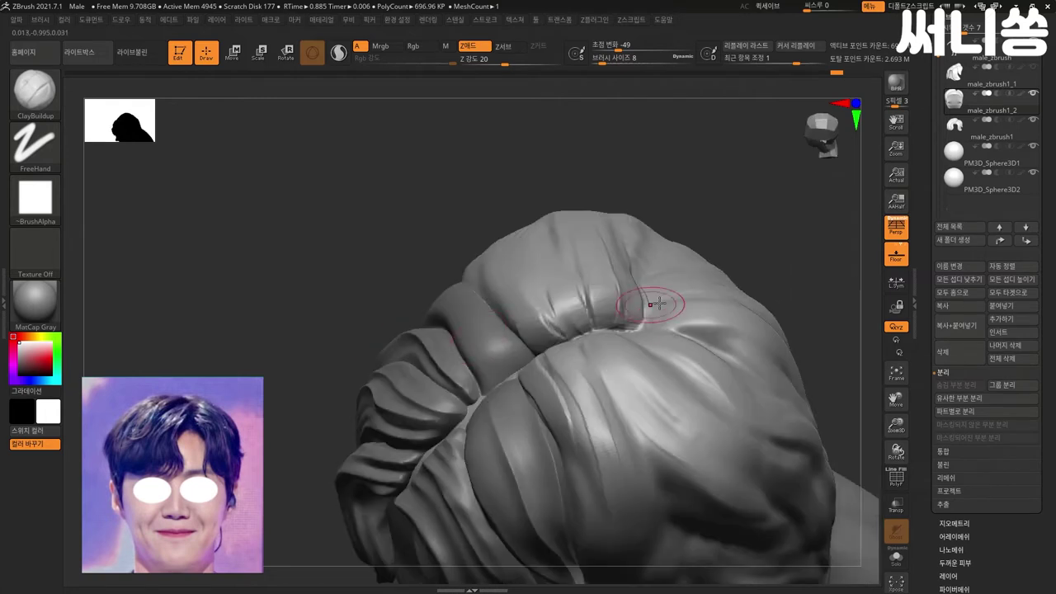
left_click_drag(652, 236, 637, 330)
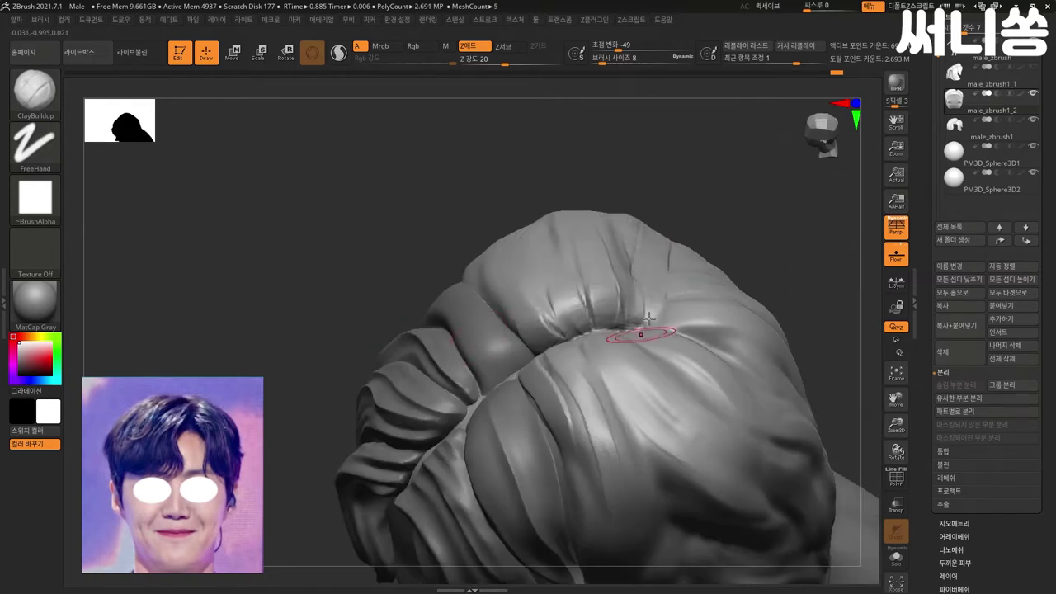
left_click_drag(625, 230, 637, 248)
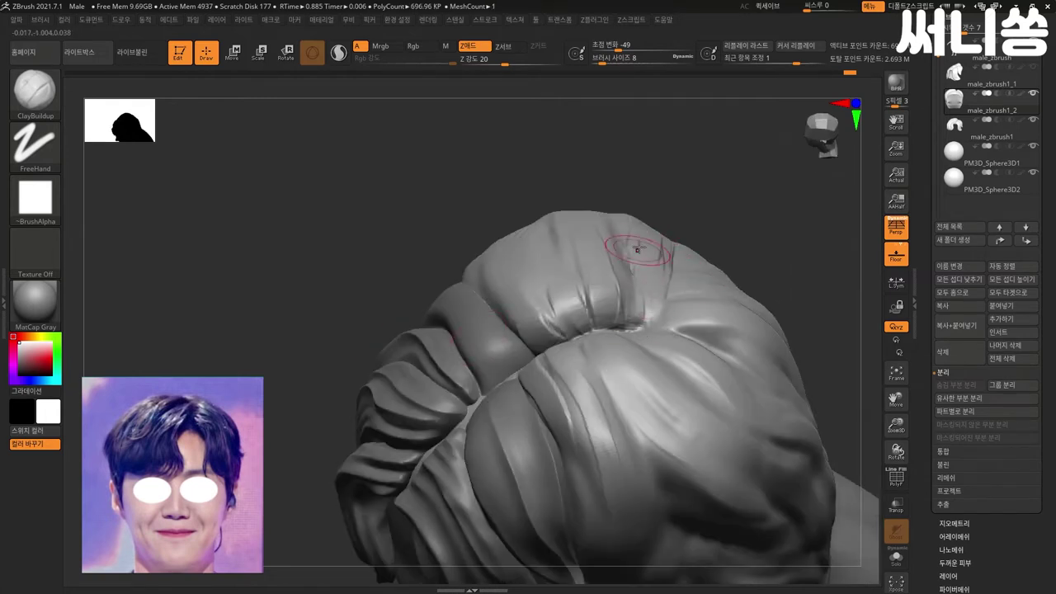
mouse_move(652, 319)
left_mouse_down()
mouse_move(491, 445)
mouse_move(321, 415)
mouse_move(321, 385)
mouse_move(719, 231)
mouse_move(754, 237)
left_mouse_up()
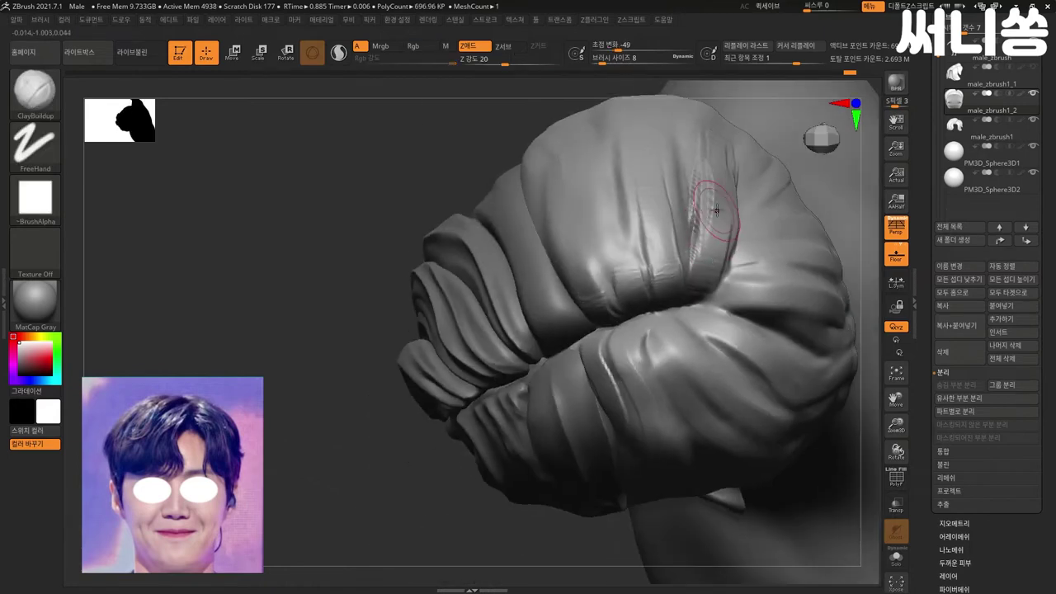
- Carve a series of strand creases across the upper-right hair mass
mouse_move(694, 295)
left_mouse_down()
mouse_move(698, 206)
mouse_move(777, 191)
mouse_move(726, 272)
left_mouse_up()
left_click_drag(779, 181, 726, 260)
left_click_drag(755, 165, 734, 248)
mouse_move(790, 223)
left_mouse_down()
mouse_move(790, 236)
mouse_move(710, 285)
left_mouse_up()
left_click_drag(780, 243, 708, 297)
mouse_move(792, 273)
left_mouse_down()
mouse_move(715, 302)
mouse_move(781, 303)
mouse_move(727, 307)
mouse_move(711, 331)
left_mouse_up()
left_click_drag(781, 290, 709, 336)
- Groove the folds of the hair lock with several crease strokes
left_click_drag(528, 537, 372, 404)
mouse_move(405, 266)
left_mouse_down()
mouse_move(445, 284)
mouse_move(425, 273)
left_mouse_up()
left_click_drag(495, 297, 406, 262)
left_click_drag(433, 307, 376, 257)
mouse_move(454, 327)
left_mouse_down()
mouse_move(363, 262)
mouse_move(358, 272)
left_mouse_up()
left_click_drag(429, 310, 388, 278)
left_click_drag(429, 331, 330, 256)
left_click_drag(444, 373, 343, 281)
- Orbit around the head and draw a strand curve across the back of the hair
left_click_drag(335, 548, 358, 417)
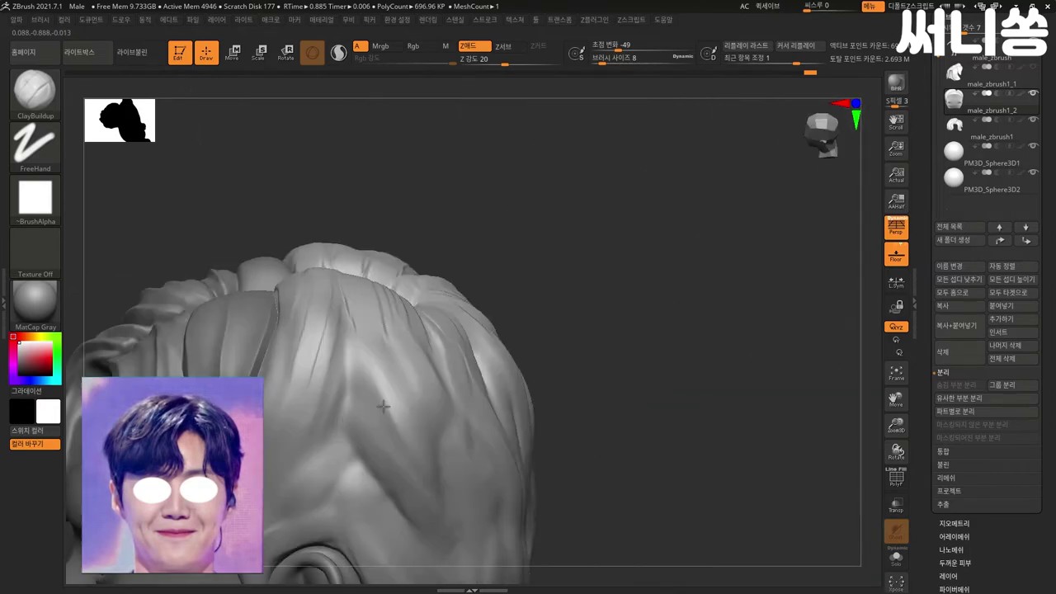
mouse_move(585, 330)
left_mouse_down()
mouse_move(538, 300)
mouse_move(577, 323)
mouse_move(524, 316)
mouse_move(492, 330)
mouse_move(509, 307)
mouse_move(567, 324)
mouse_move(355, 277)
left_mouse_up()
mouse_move(442, 299)
left_mouse_down()
mouse_move(462, 300)
mouse_move(490, 376)
left_mouse_up()
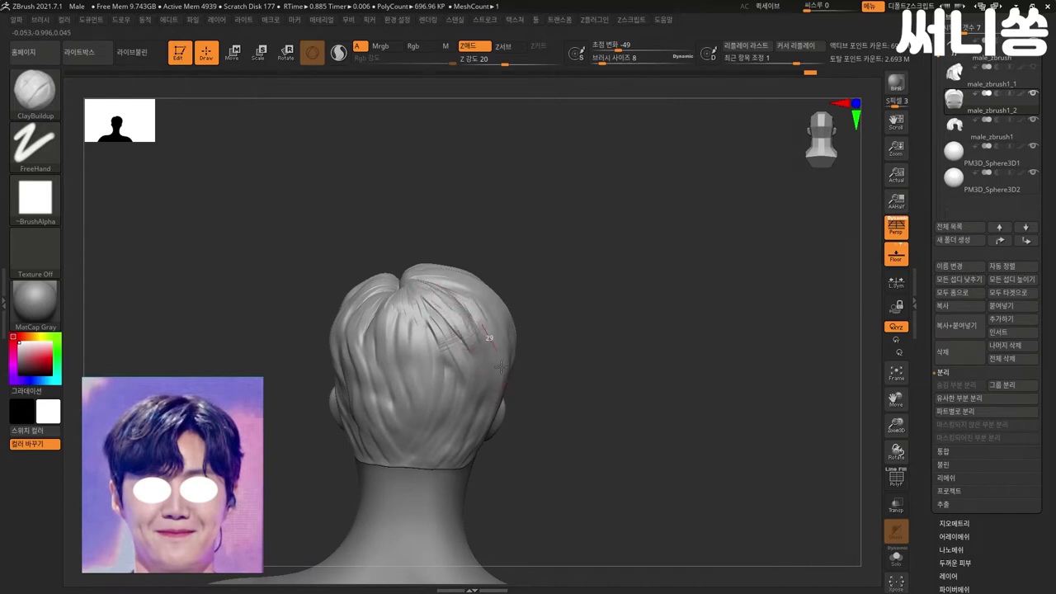
- Smooth the new strand on the back of the hair
left_click_drag(471, 316, 495, 363)
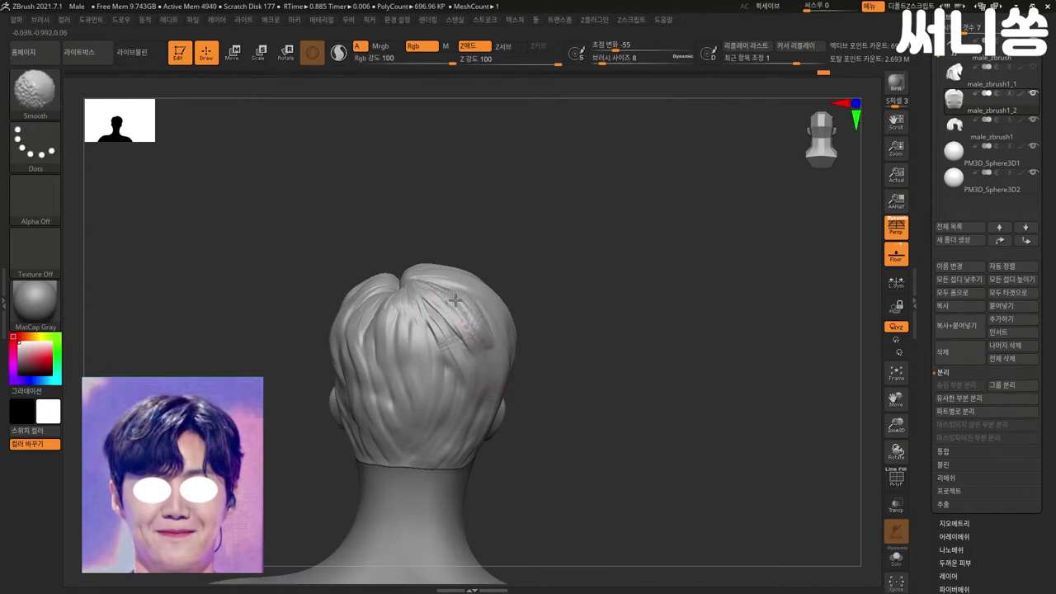
left_click_drag(544, 292, 452, 336, "alt")
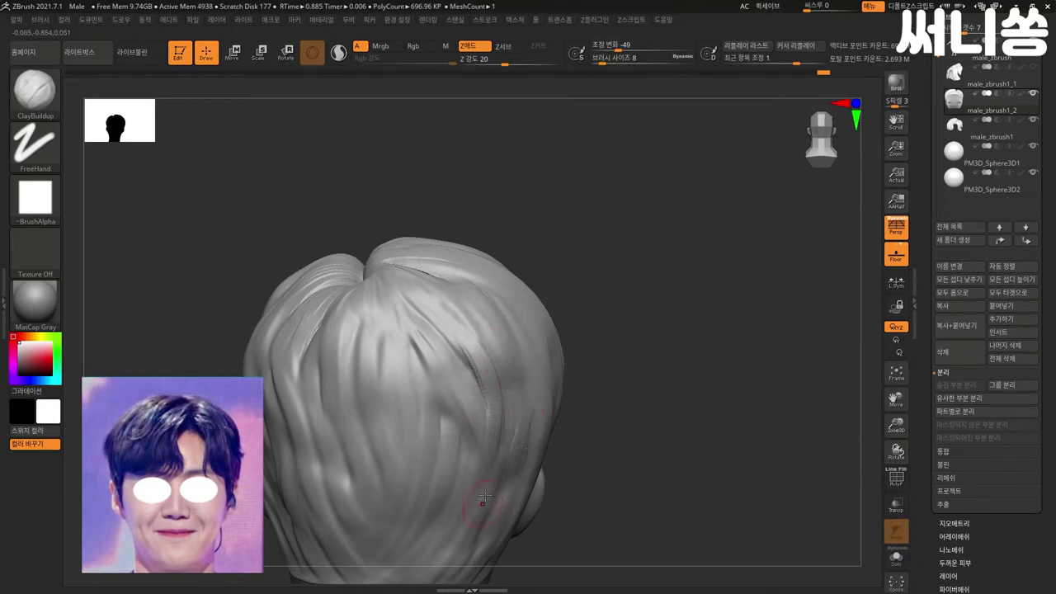
key("shift")
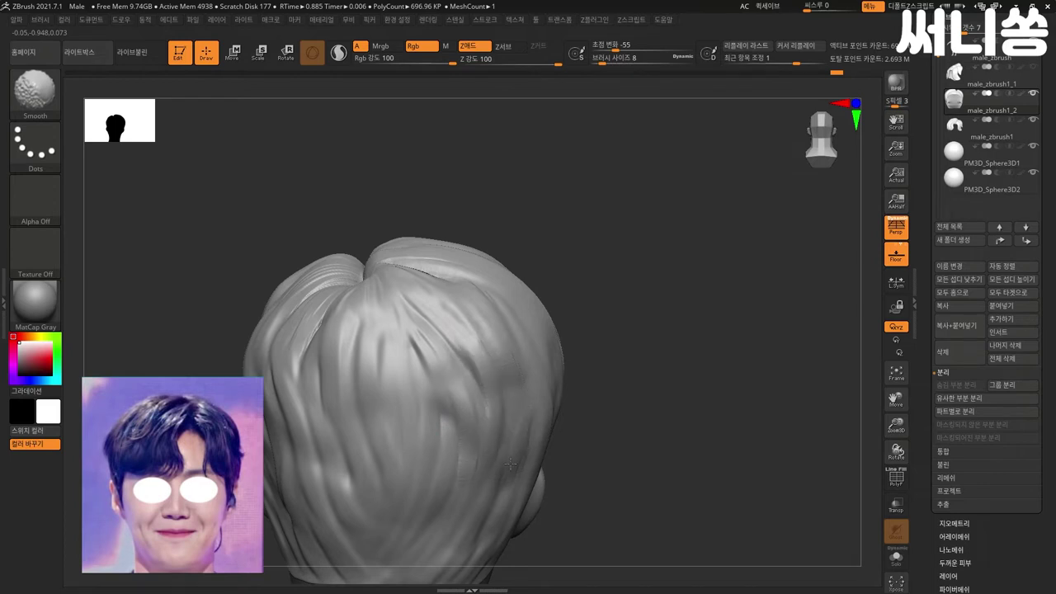
- Orbit around the back, sides and crown to check the hairstyle
left_click_drag(594, 462, 365, 353)
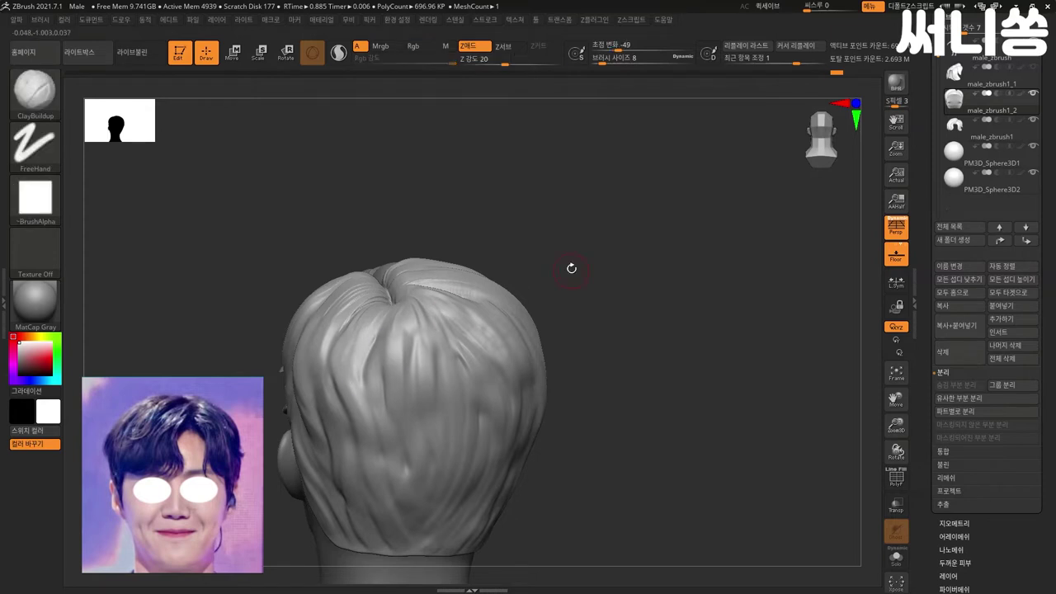
left_click_drag(353, 350, 357, 291)
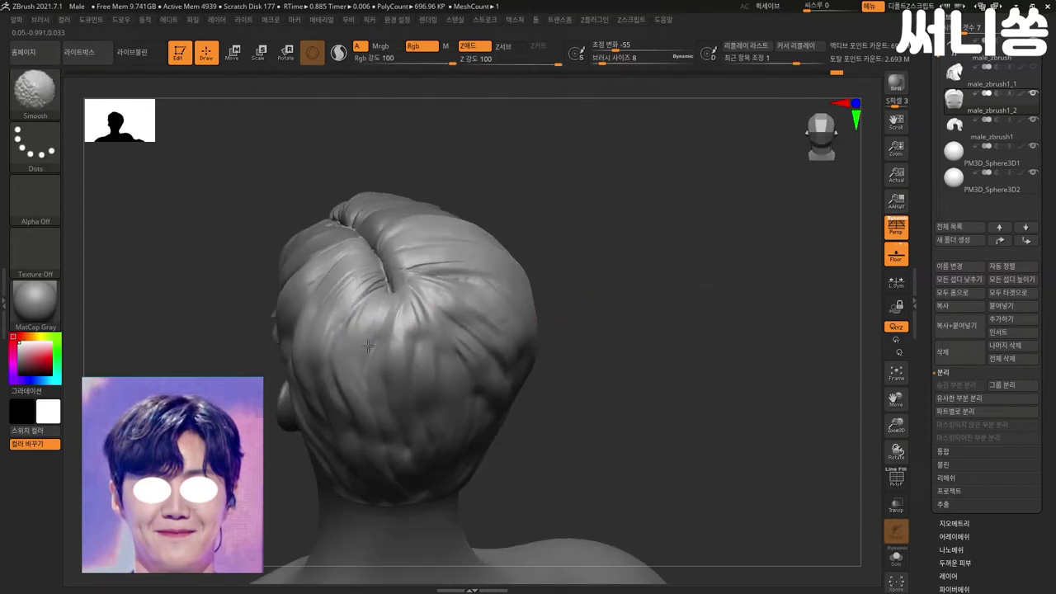
left_click_drag(620, 313, 518, 327)
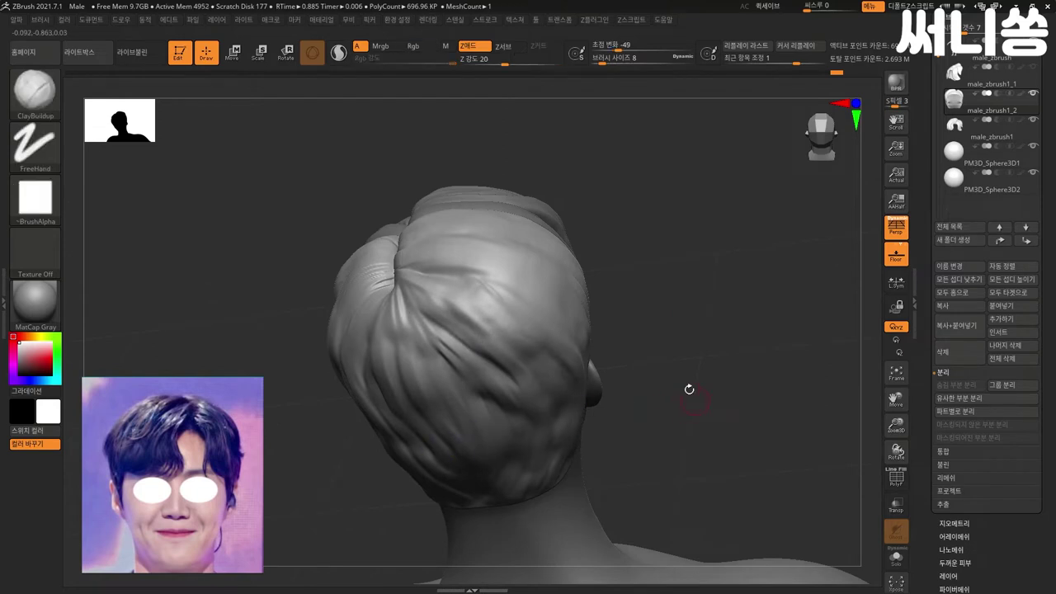
left_click_drag(698, 401, 702, 396)
left_click_drag(676, 361, 656, 380)
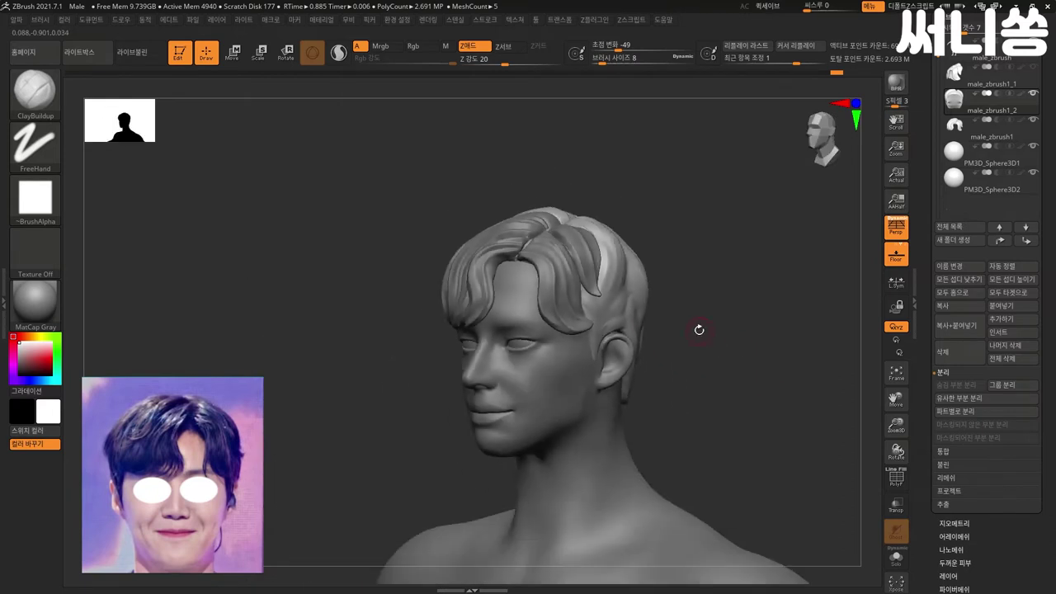
mouse_move(699, 330)
left_mouse_down()
mouse_move(672, 366)
mouse_move(545, 350)
mouse_move(718, 370)
mouse_move(718, 339)
mouse_move(686, 361)
mouse_move(657, 356)
left_mouse_up()
key("shift")
- Switch to the Move brush and enlarge its draw size
key("b")
key("m")
key("v")
key("bracketright")
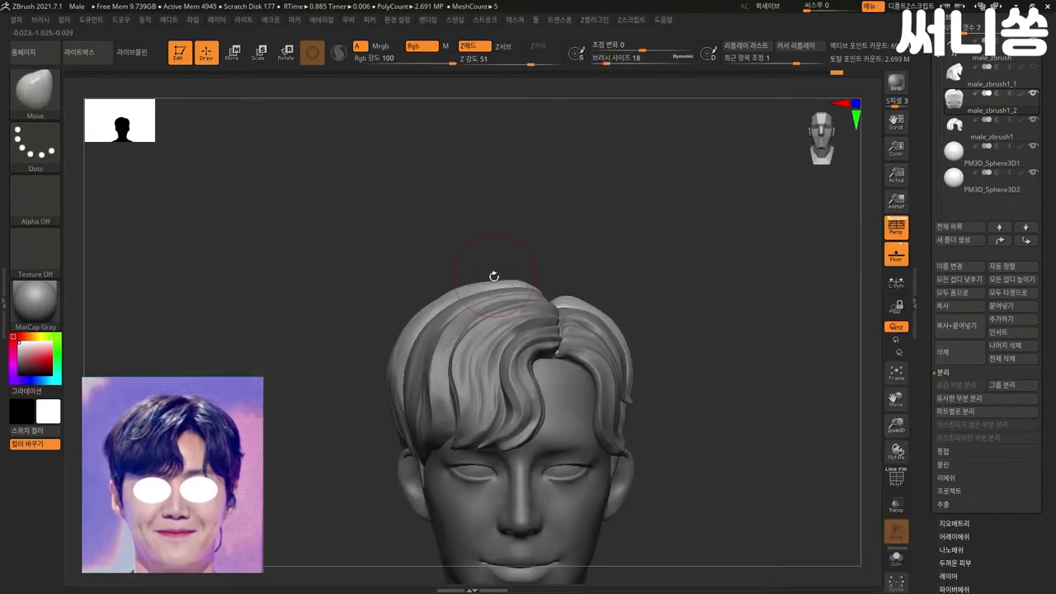
key("bracketright")
key("bracketright")
key("ctrl+z")
key("ctrl+z")
key("ctrl+z")
key("ctrl+z")
key("ctrl+z")
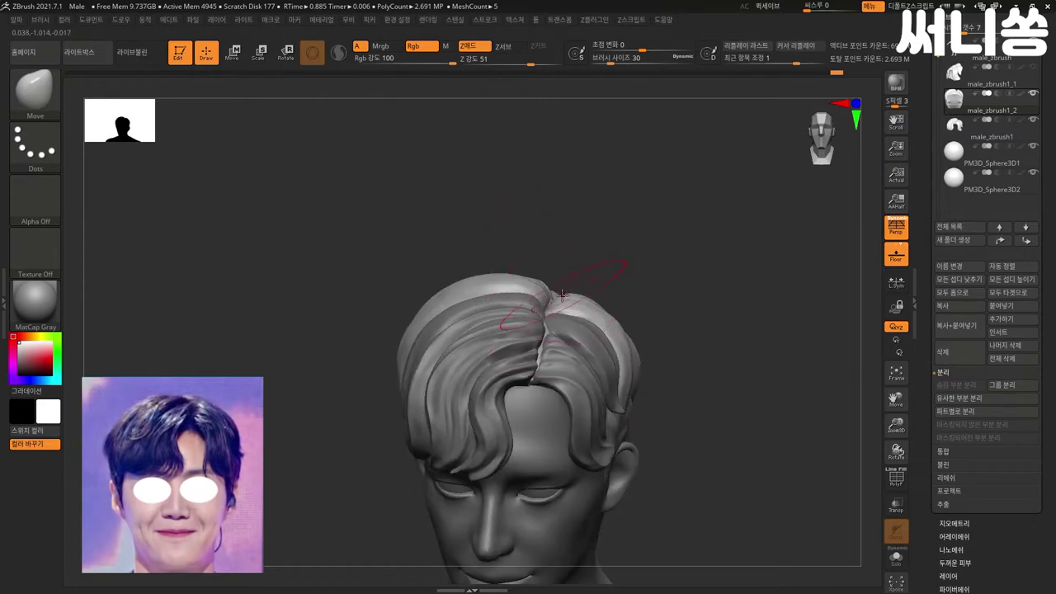
- Orbit over the back and top, raise draw size to 50, and frame the head from the front
mouse_move(567, 281)
left_mouse_down()
mouse_move(601, 255)
mouse_move(483, 300)
mouse_move(481, 344)
mouse_move(505, 367)
mouse_move(495, 372)
mouse_move(577, 330)
mouse_move(703, 313)
left_mouse_up()
mouse_move(584, 312)
left_mouse_down()
mouse_move(610, 297)
mouse_move(634, 306)
left_mouse_up()
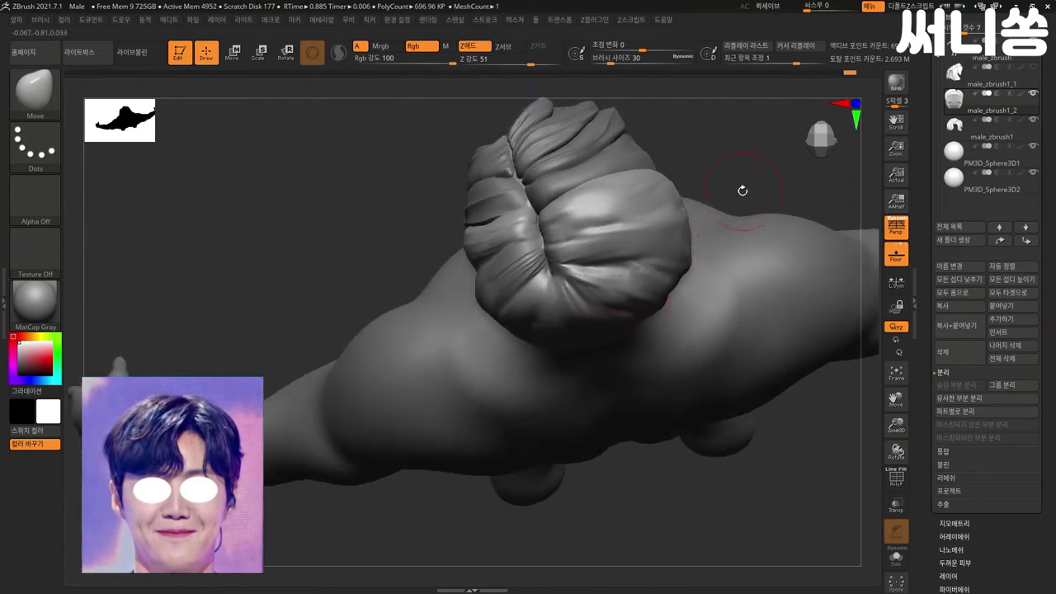
mouse_move(609, 376)
left_mouse_down()
mouse_move(749, 369)
mouse_move(708, 389)
mouse_move(738, 401)
mouse_move(737, 362)
left_mouse_up()
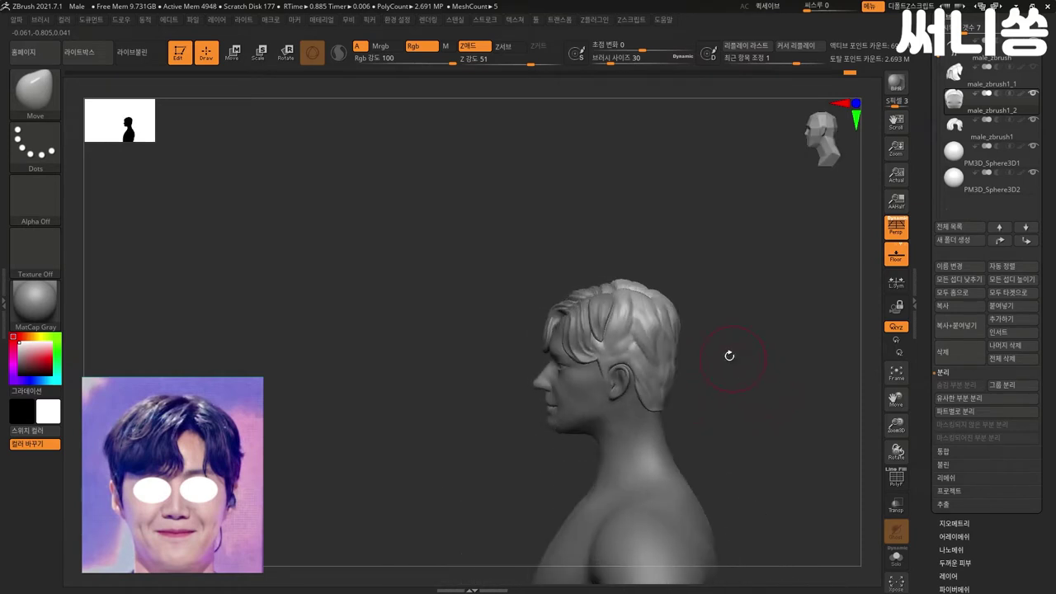
key("bracketright")
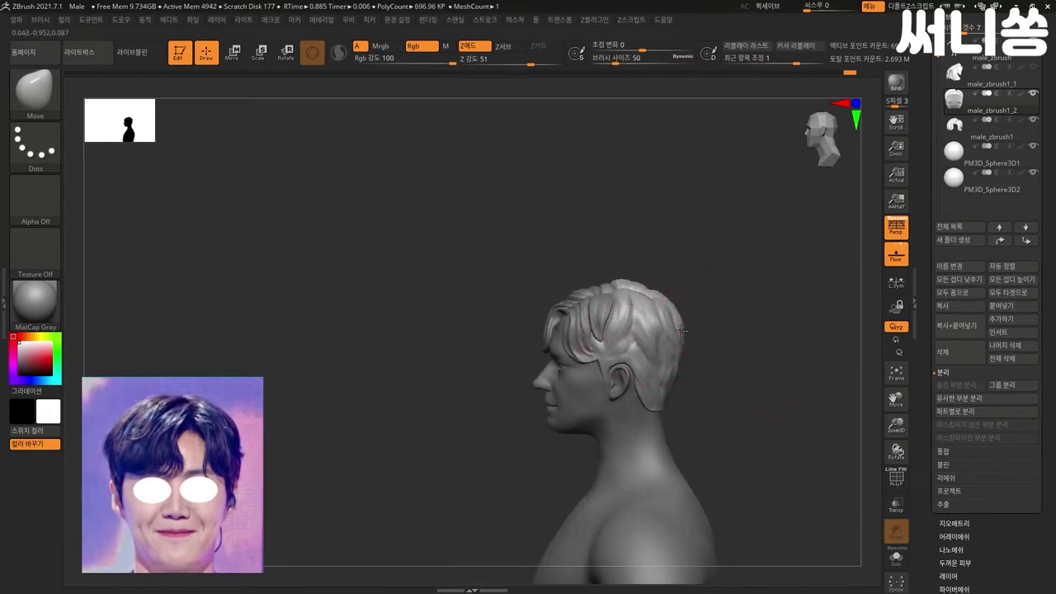
left_click_drag(790, 338, 567, 352)
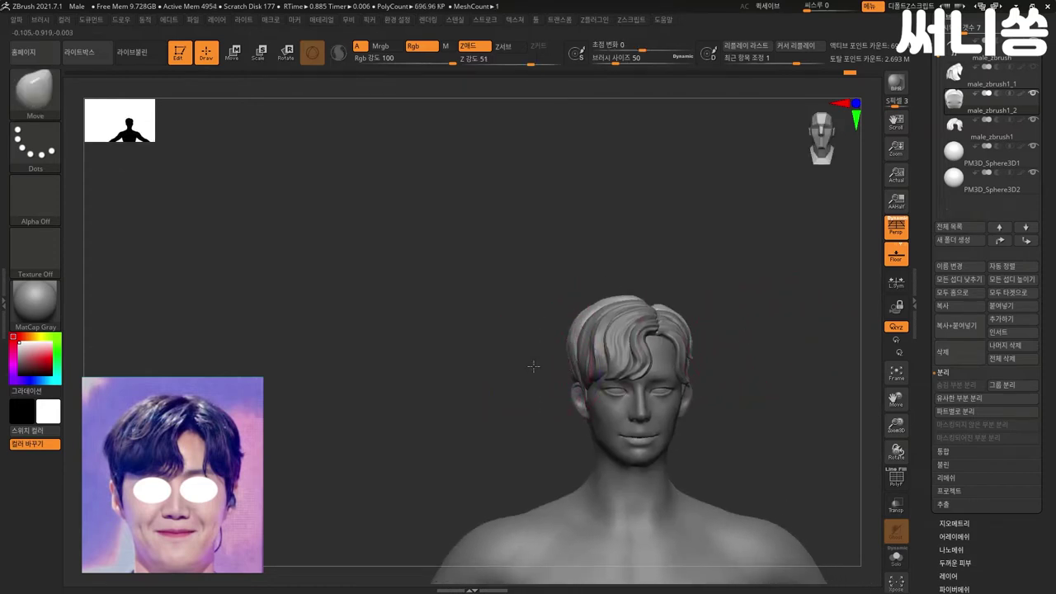
left_click_drag(543, 366, 538, 348, "alt")
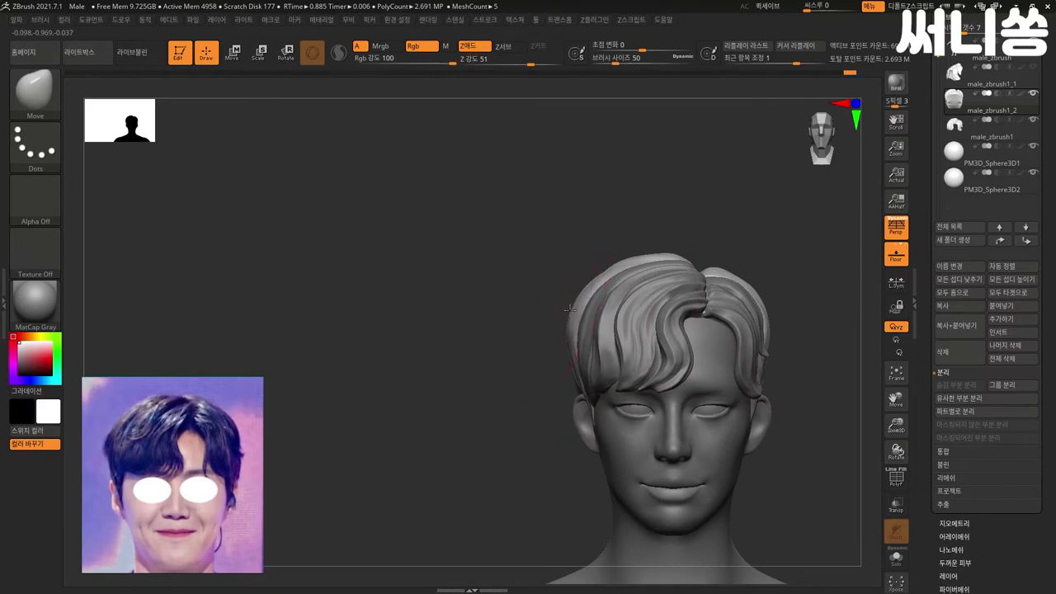
left_click_drag(572, 310, 544, 331)
left_click_drag(510, 389, 425, 318, "alt")
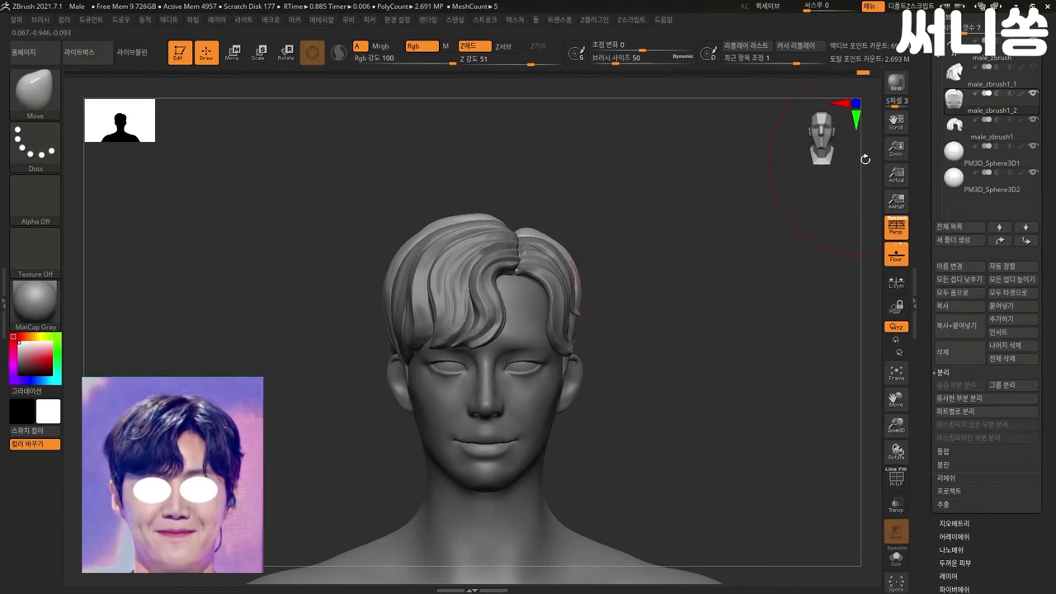
scroll(140, 298, "up", 2)
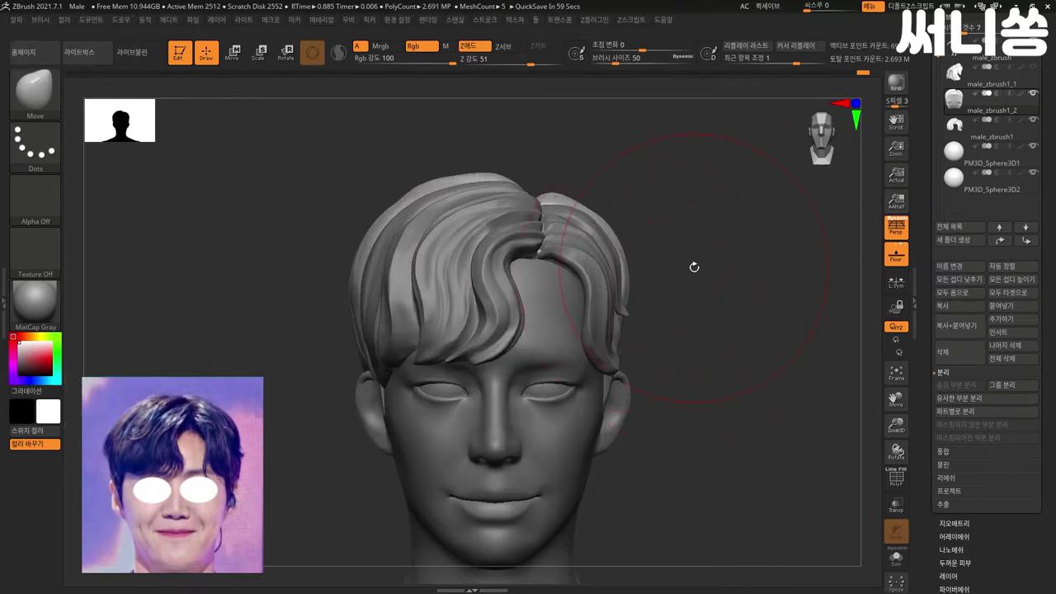
key("[")
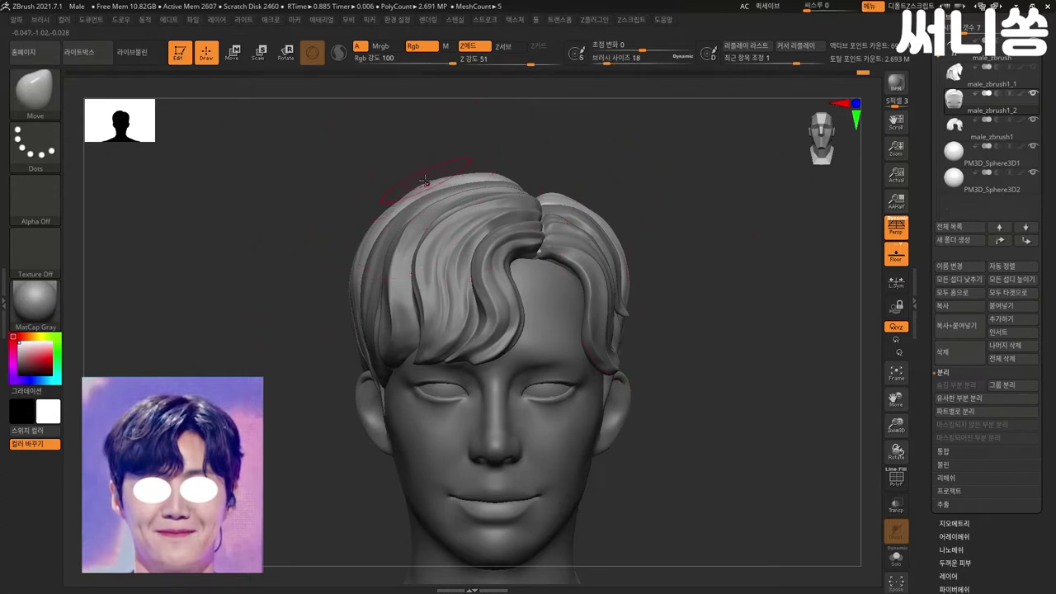
key("shift")
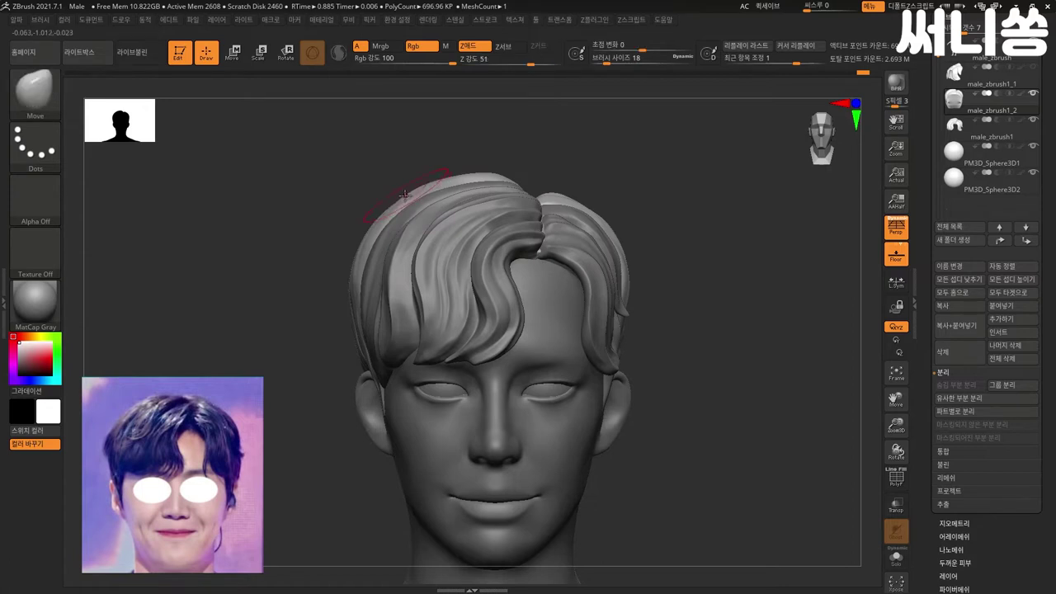
mouse_move(396, 198)
right_mouse_down()
mouse_move(373, 213)
mouse_move(383, 214)
right_mouse_up()
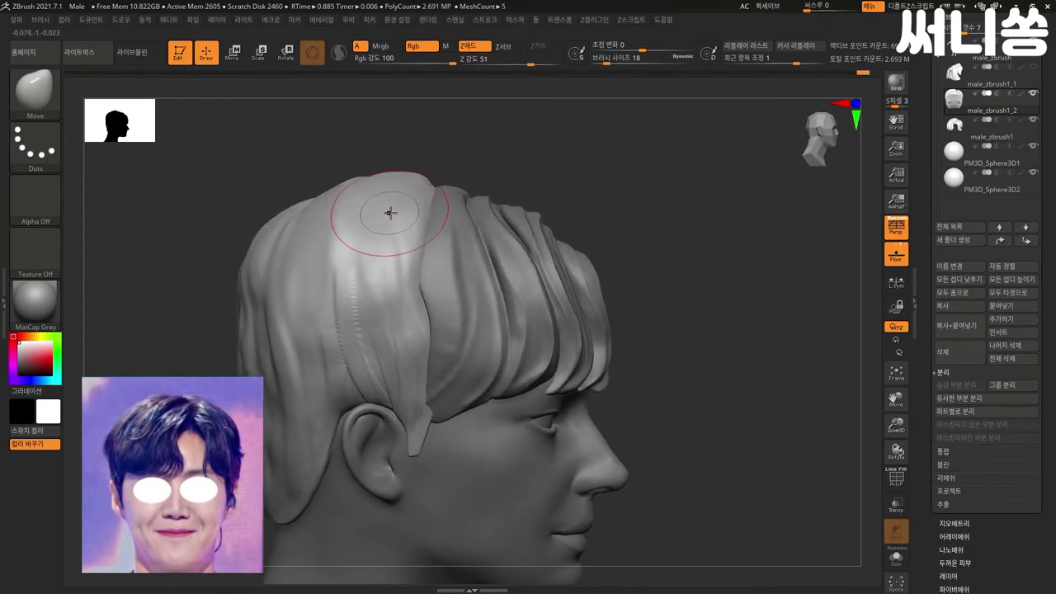
mouse_move(684, 236)
right_mouse_down()
mouse_move(671, 239)
mouse_move(689, 236)
mouse_move(679, 214)
right_mouse_up()
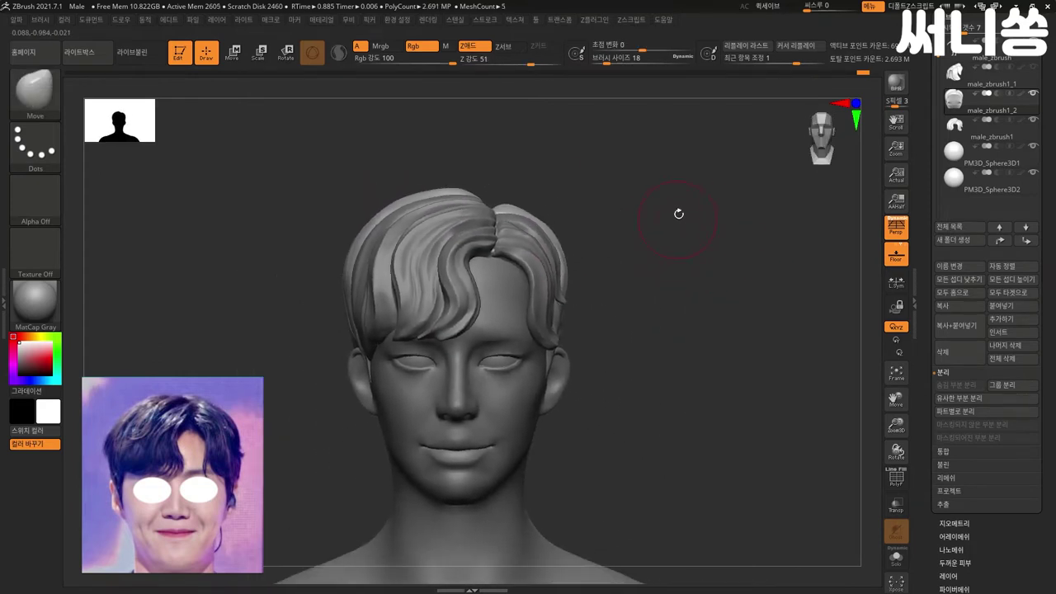
right_click_drag(616, 225, 446, 264)
mouse_move(446, 262)
left_mouse_down("shift")
mouse_move(377, 236)
mouse_move(484, 239)
left_mouse_up("shift")
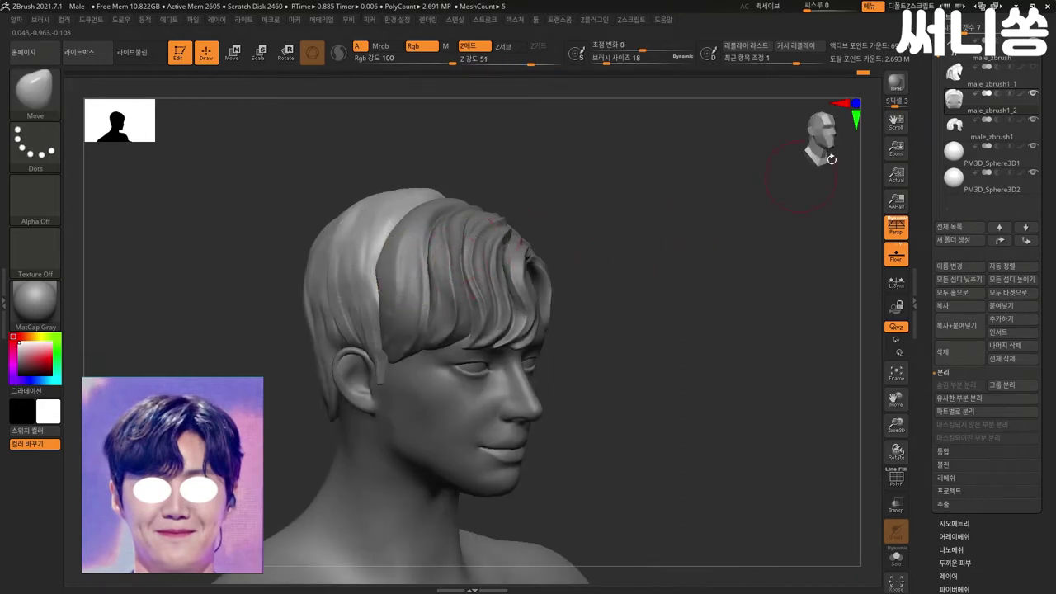
left_click(956, 72)
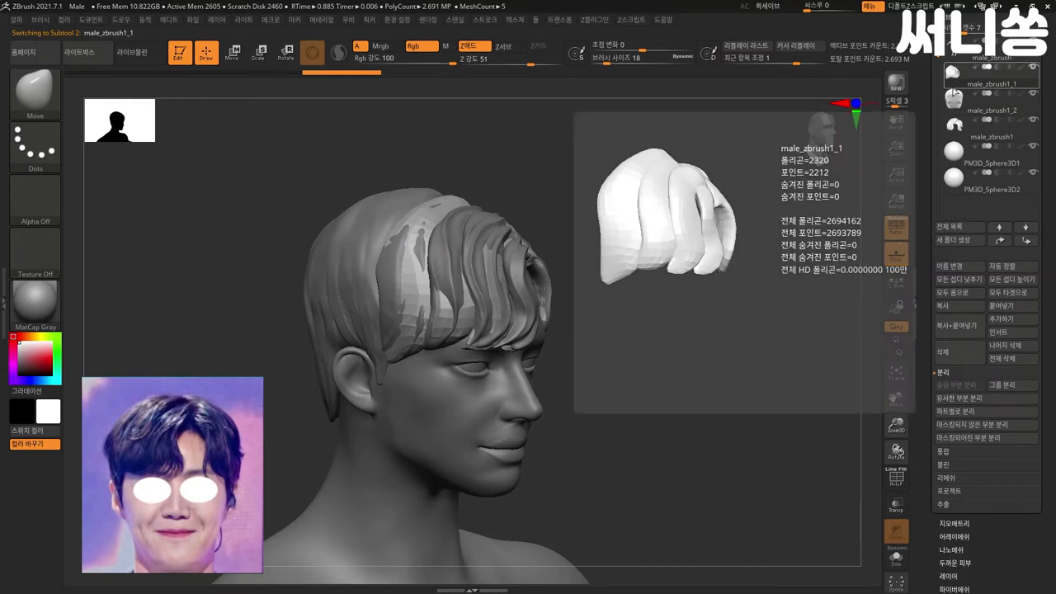
- Select the male_zbrush1_2 hair subtool and start a MergeDown with the subtool below
left_click(955, 128)
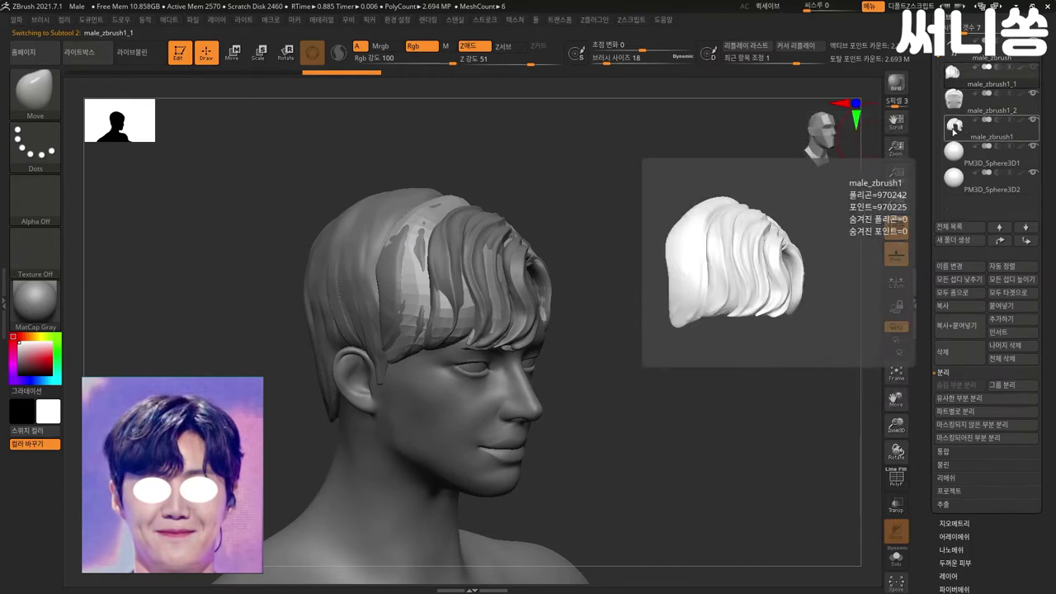
left_click(958, 100)
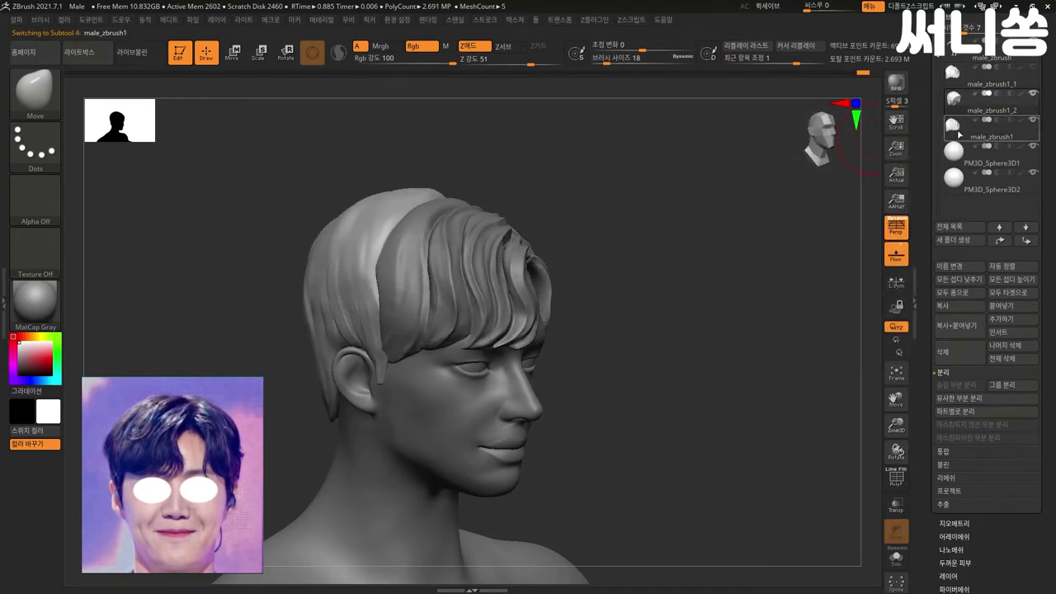
left_click(957, 105)
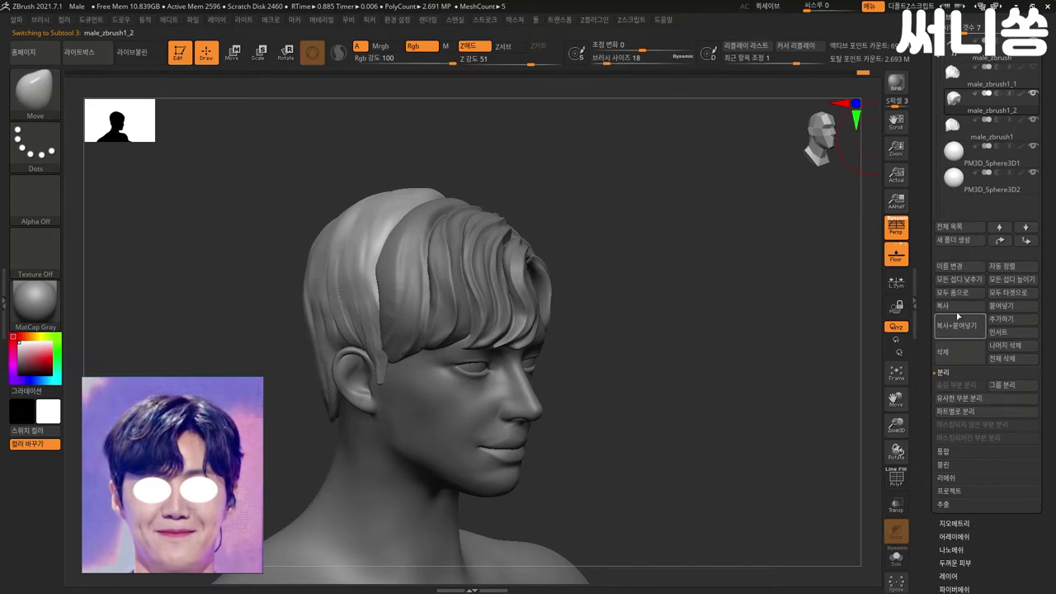
left_click(945, 451)
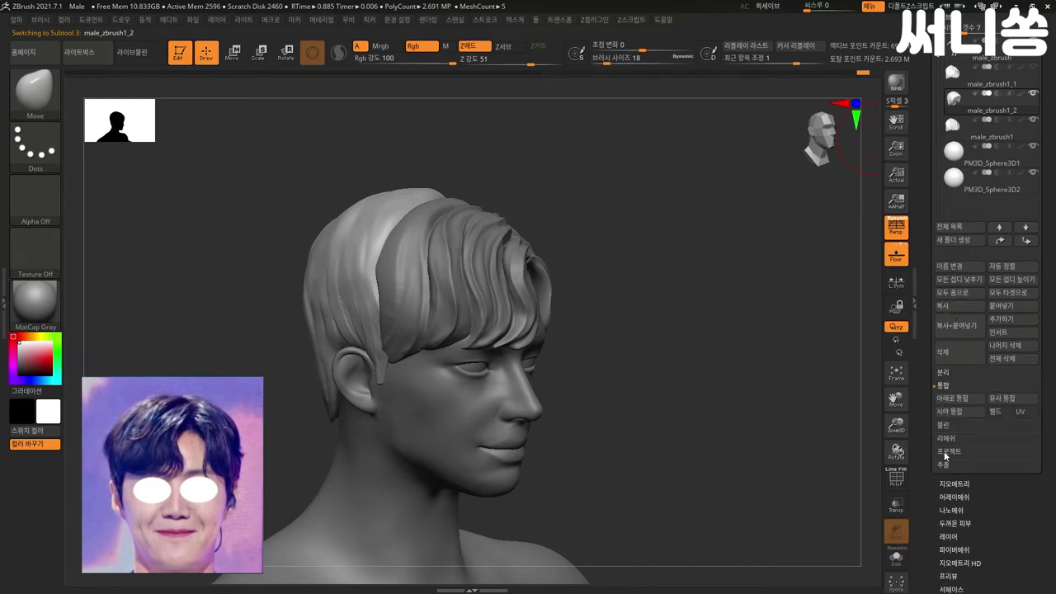
left_click(960, 399)
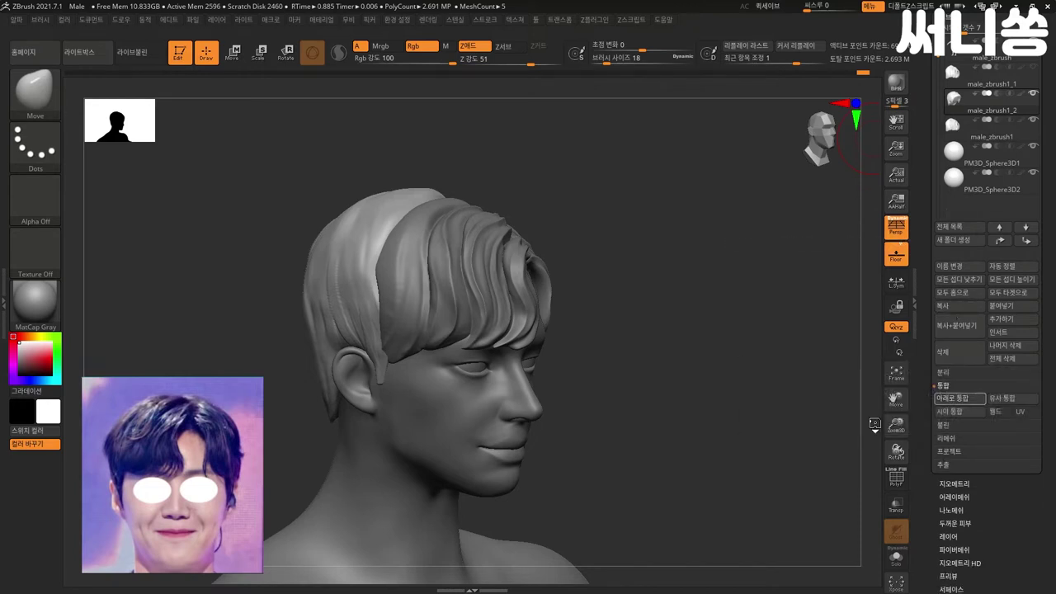
- DynaMesh the merged hair at resolution 4096, about 1.68 million points
left_click(951, 483)
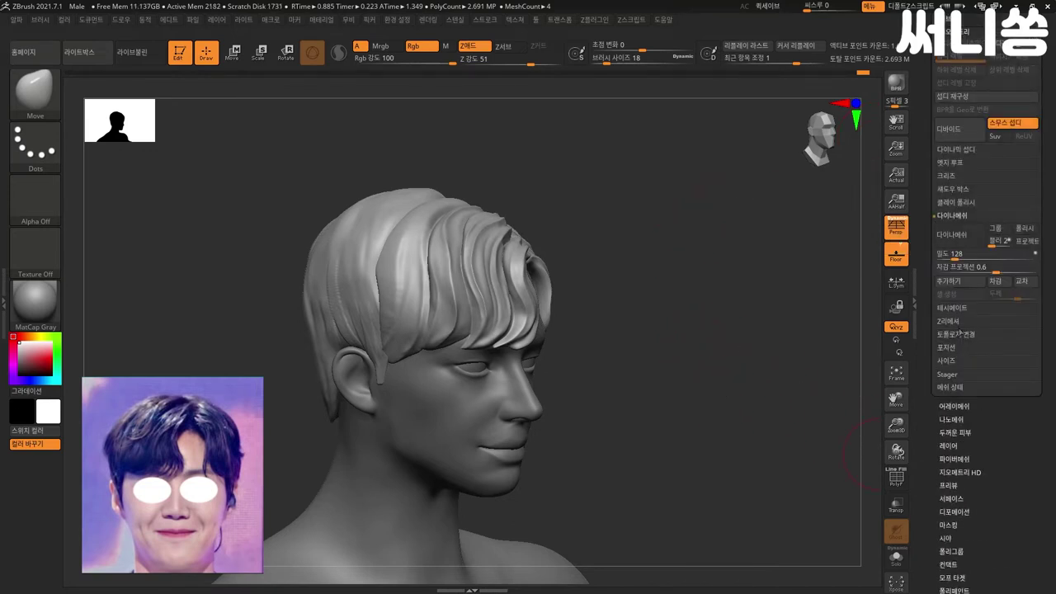
left_click(960, 236)
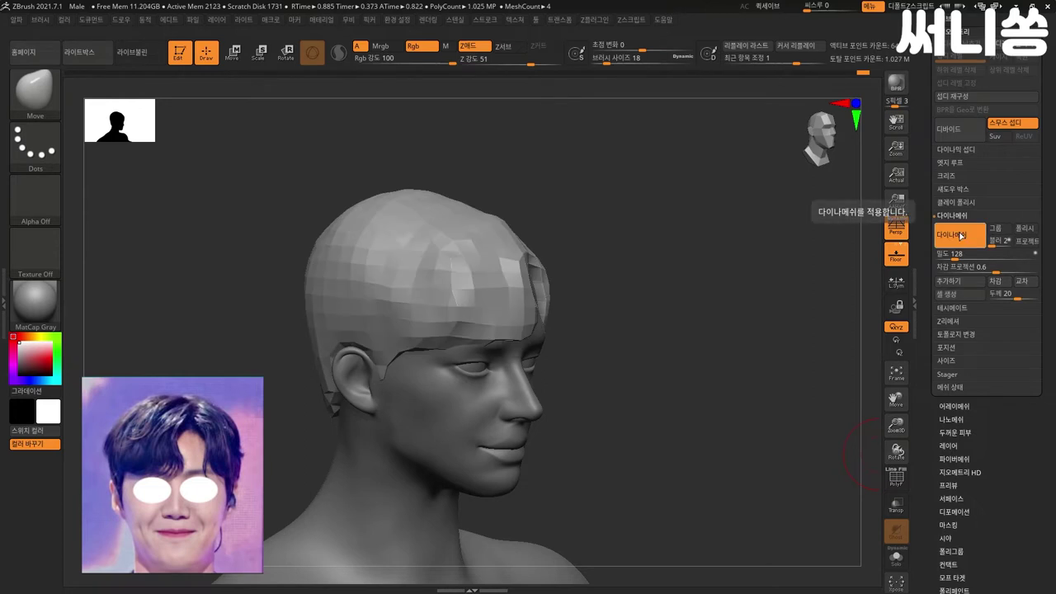
key("ctrl+z")
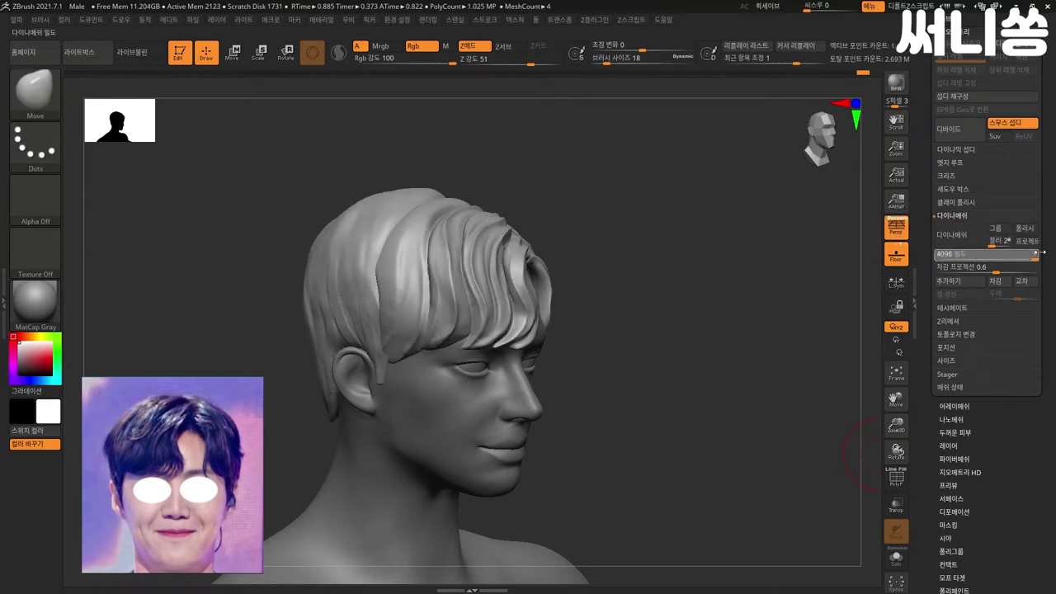
left_click(951, 235)
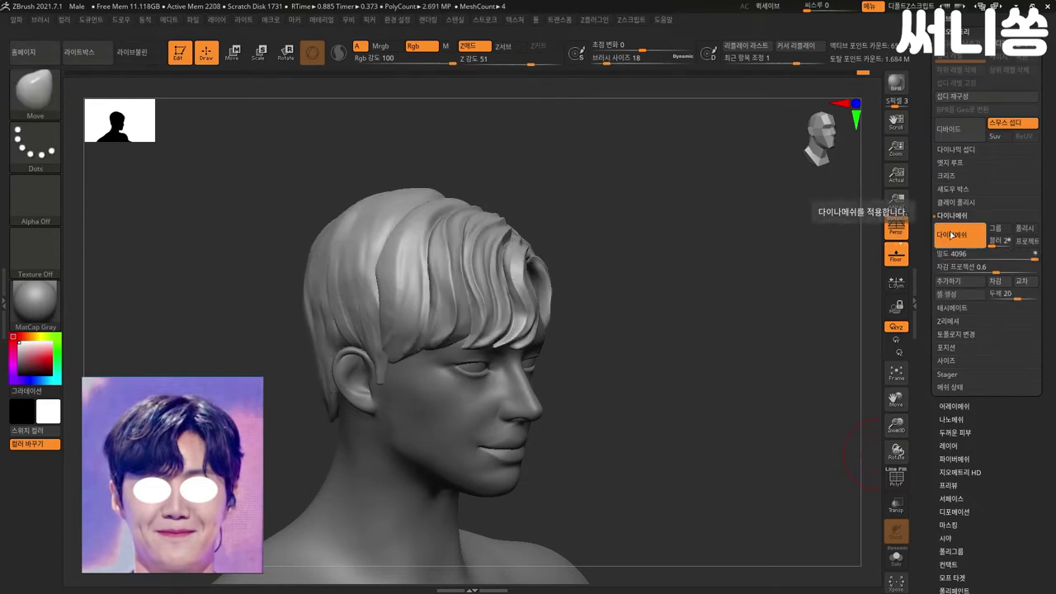
mouse_move(573, 233)
left_mouse_down()
mouse_move(728, 283)
mouse_move(684, 284)
mouse_move(699, 263)
left_mouse_up()
mouse_move(721, 311)
left_mouse_down("alt")
mouse_move(707, 304)
mouse_move(705, 274)
mouse_move(715, 272)
left_mouse_up("alt")
- Smooth the hair strand edges near the temple and front with a small brush
key("ctrl")
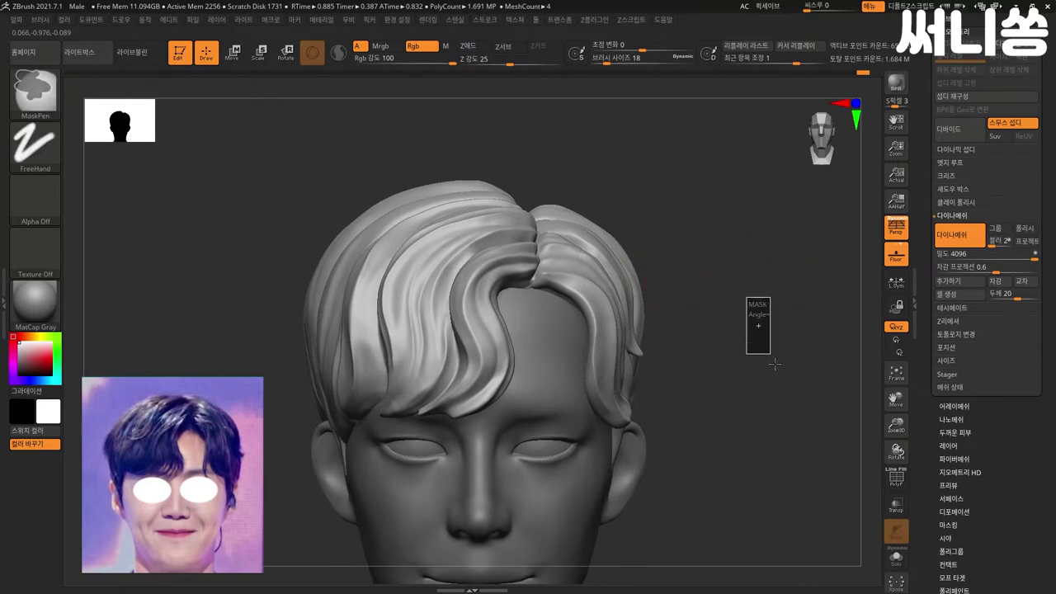
left_click_drag(779, 372, 725, 296)
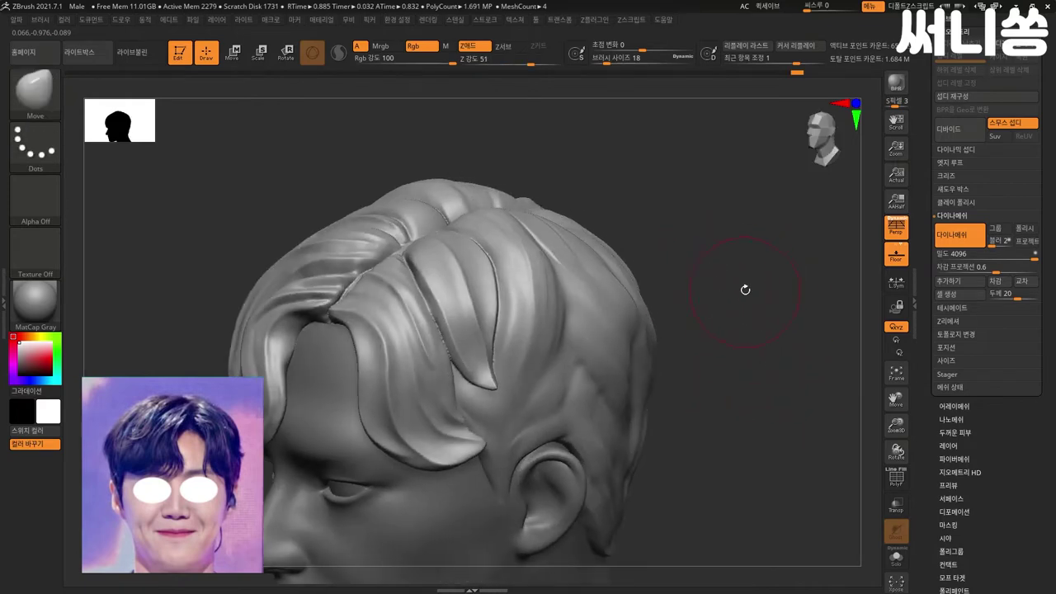
mouse_move(474, 284)
left_mouse_down("shift")
mouse_move(442, 334)
mouse_move(487, 380)
left_mouse_up("shift")
key("bracketleft")
key("bracketleft")
key("bracketleft")
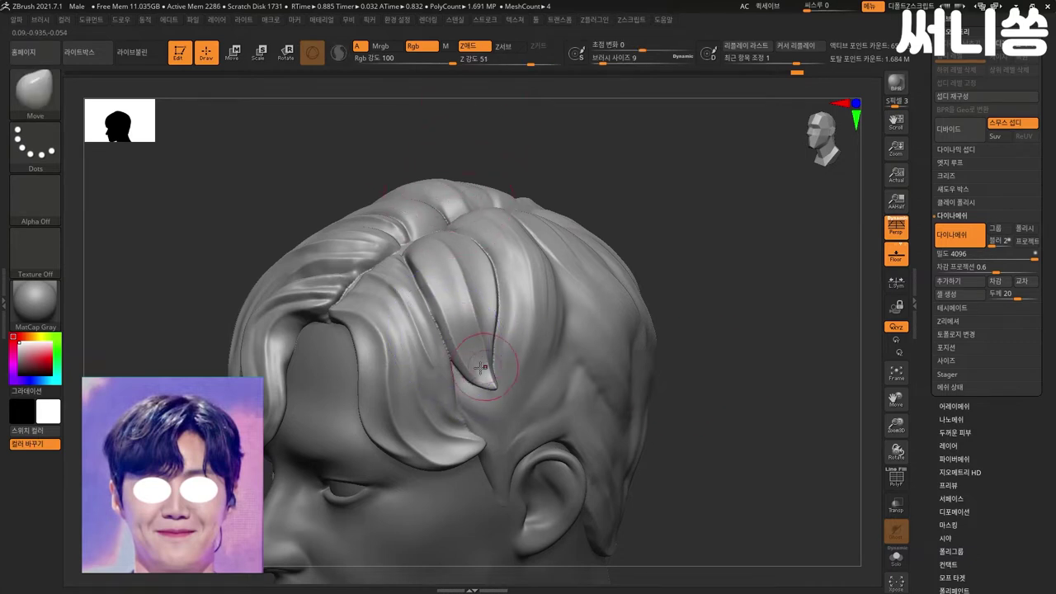
left_click_drag(408, 318, 430, 321, "shift")
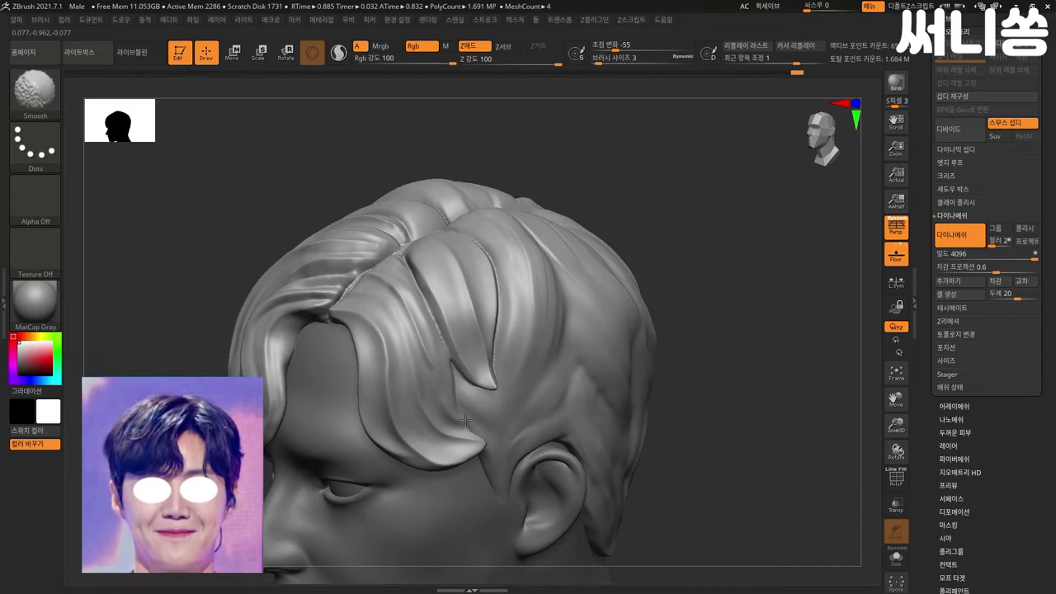
left_click_drag(502, 330, 498, 314, "shift")
- Orbit over the top and side of the hair, touching up a remaining seam
right_click_drag(533, 404, 476, 295)
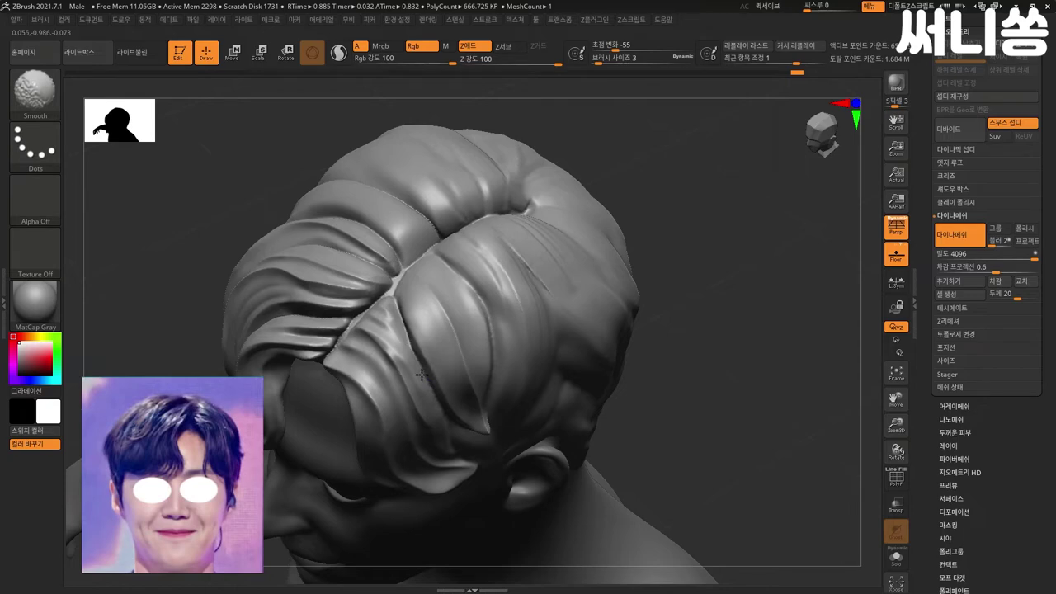
right_click_drag(552, 388, 412, 314)
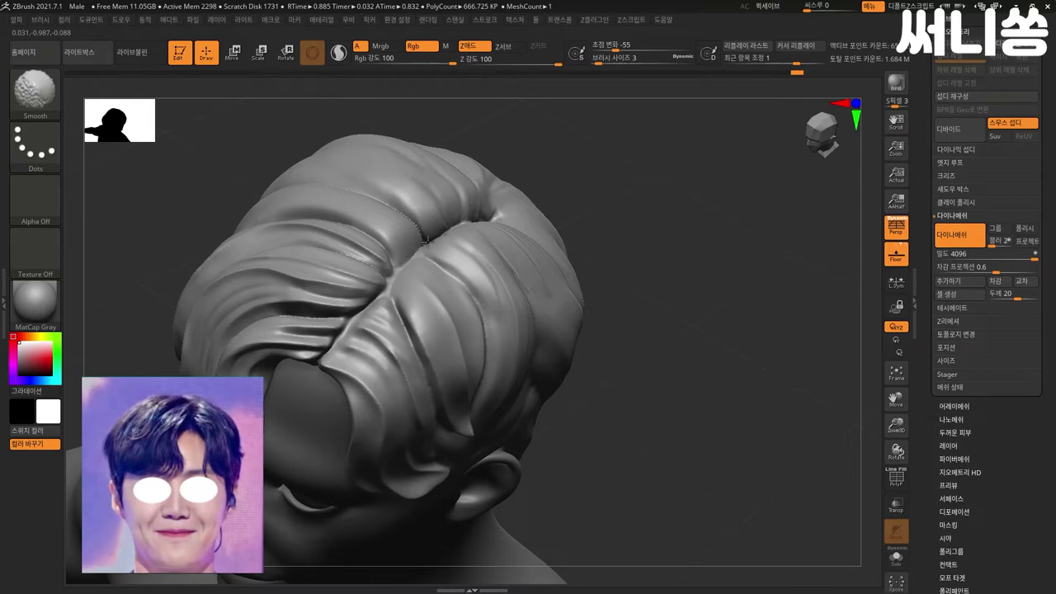
right_click_drag(665, 220, 767, 253, "shift")
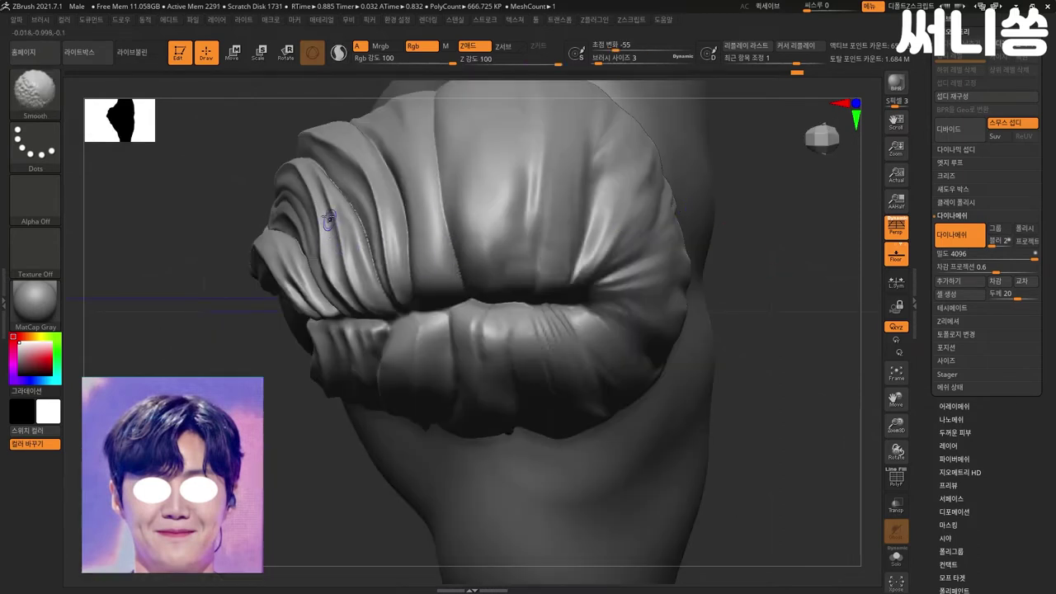
left_click_drag(353, 213, 351, 208)
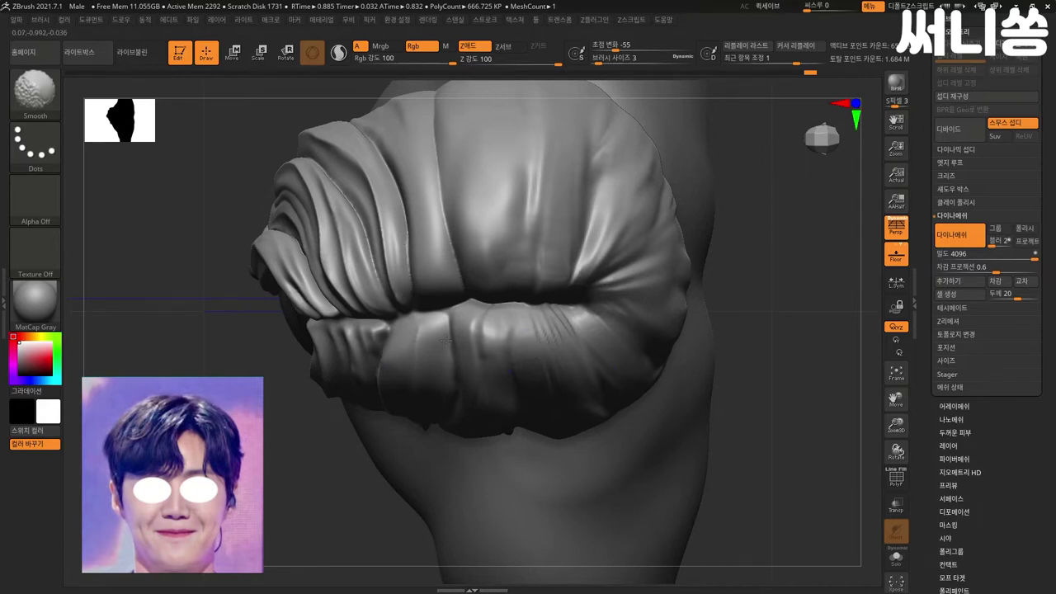
mouse_move(827, 337)
left_mouse_down()
mouse_move(812, 247)
mouse_move(778, 303)
mouse_move(771, 298)
left_mouse_up()
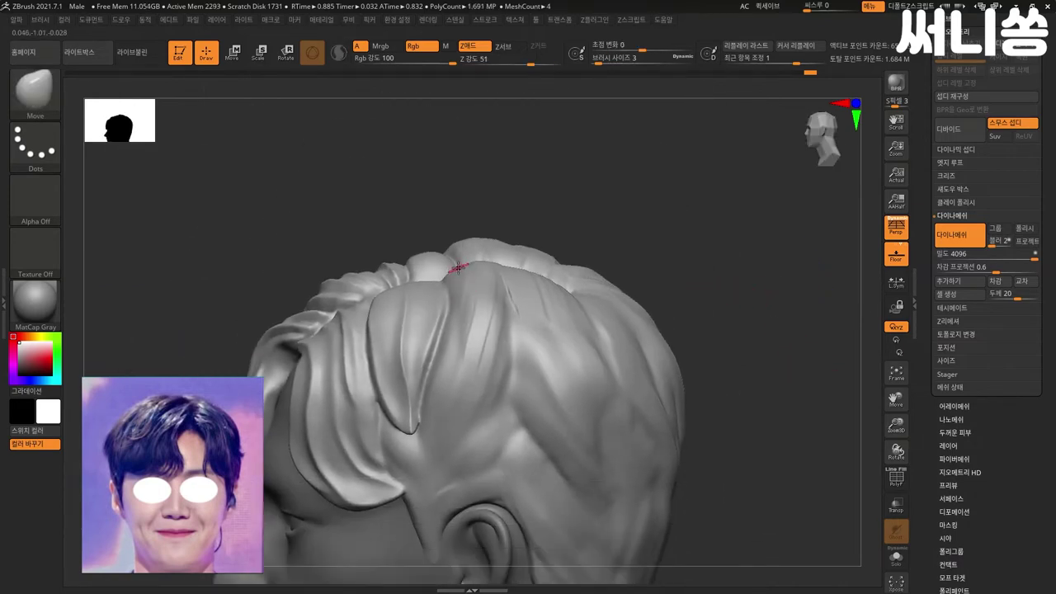
mouse_move(469, 222)
left_mouse_down()
mouse_move(596, 201)
mouse_move(514, 245)
left_mouse_up()
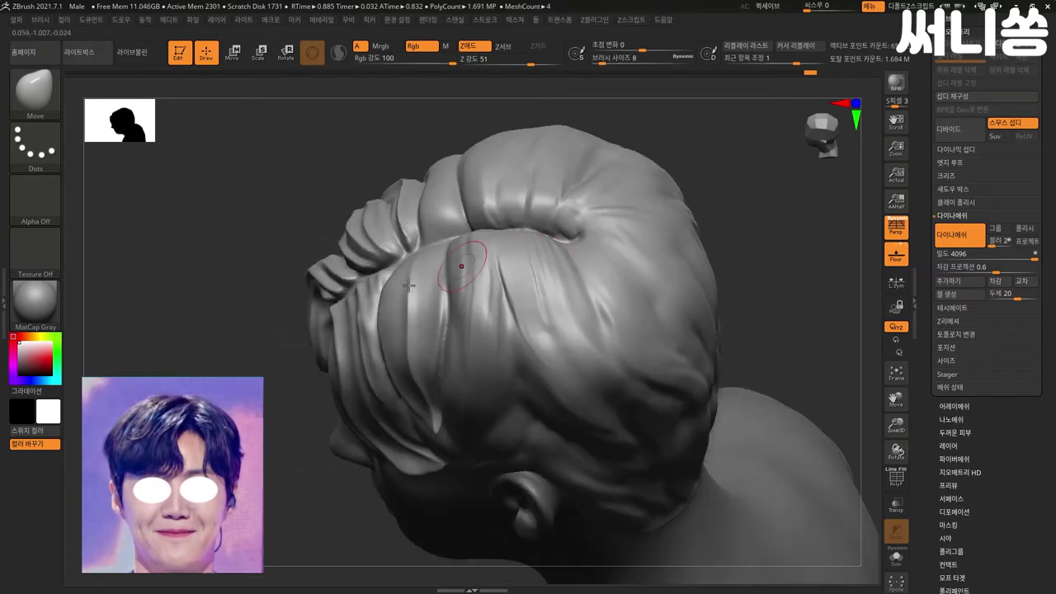
- With DamStandard, carve grooves down the side strands and along the hair crease
key("b")
key("d")
key("s")
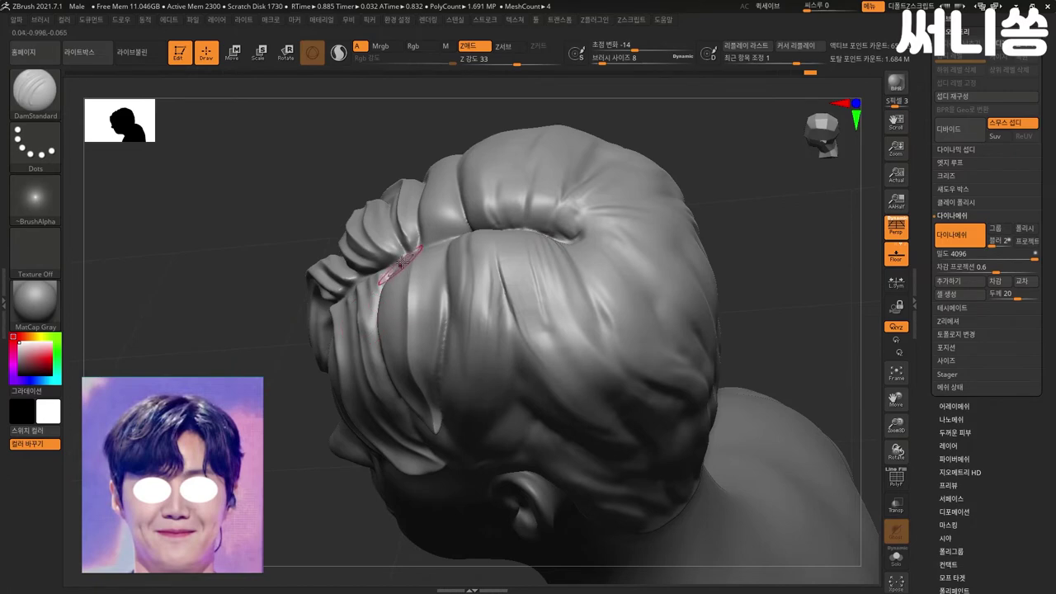
left_click_drag(418, 256, 435, 425)
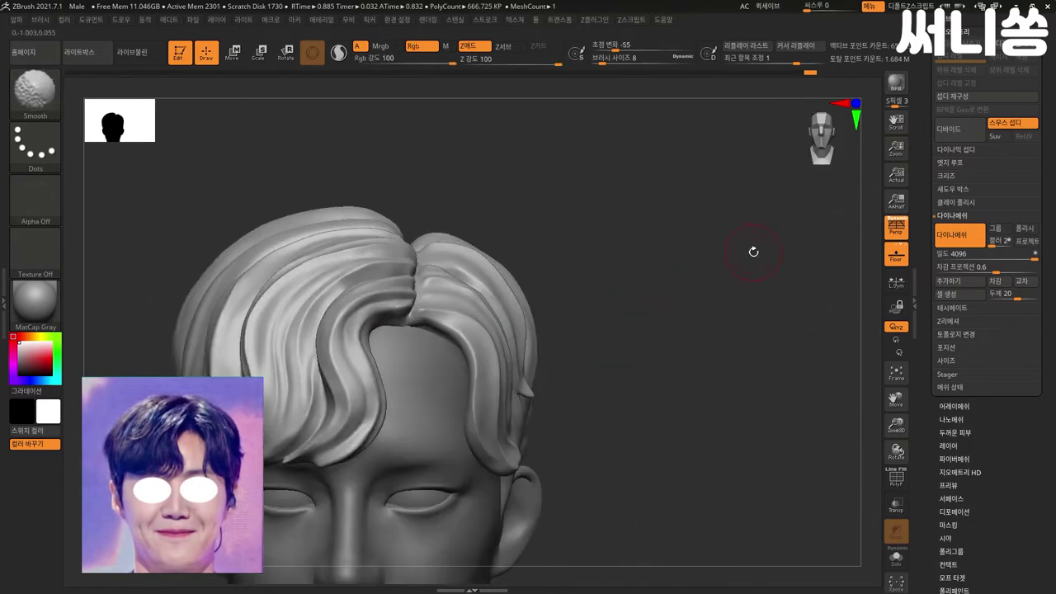
left_click_drag(673, 267, 702, 276)
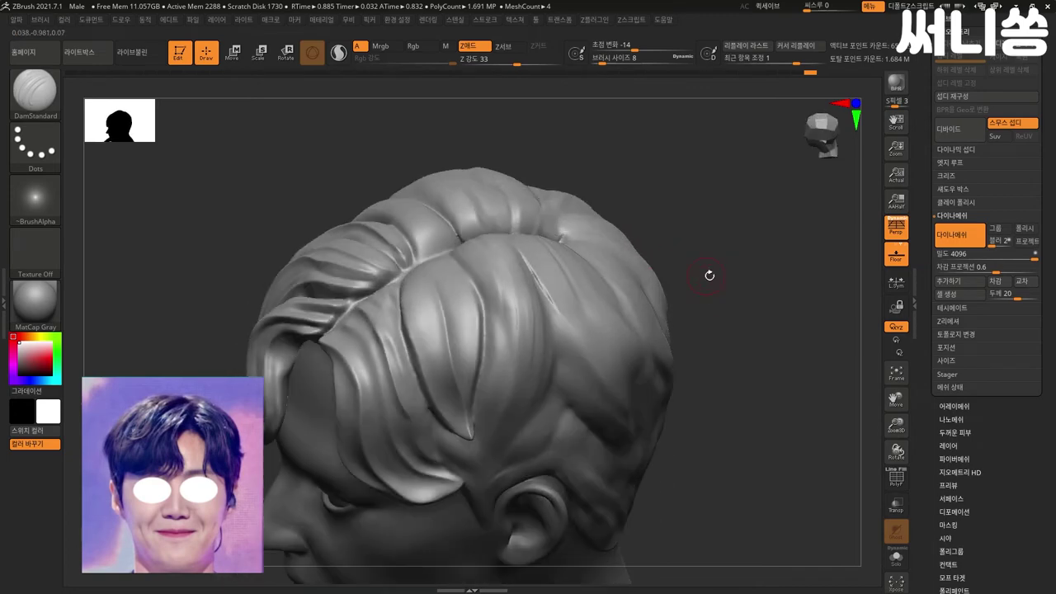
mouse_move(398, 249)
left_mouse_down()
mouse_move(444, 295)
mouse_move(434, 268)
mouse_move(422, 272)
left_mouse_up()
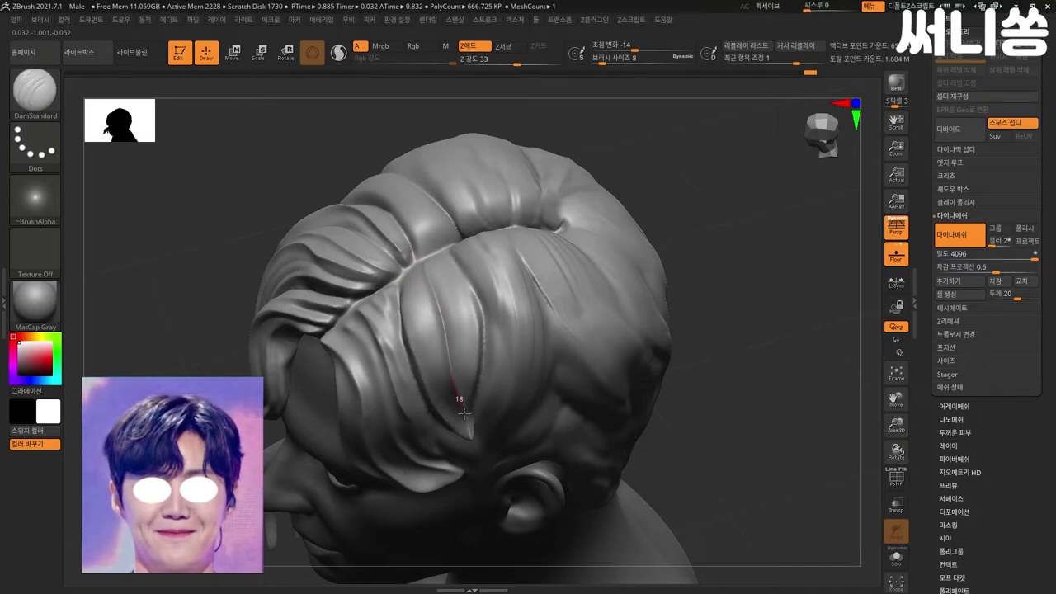
mouse_move(726, 396)
left_mouse_down()
mouse_move(774, 358)
mouse_move(657, 311)
mouse_move(596, 304)
mouse_move(614, 269)
left_mouse_up()
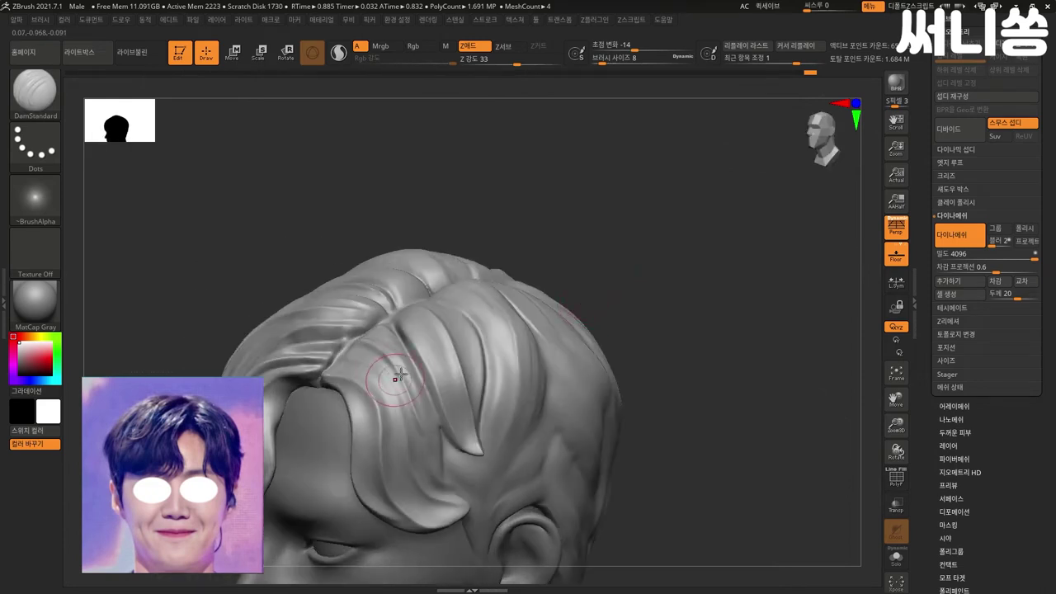
- Carve more grooves along the side strand and hair part, then rotate to inspect
left_click_drag(413, 386, 417, 414)
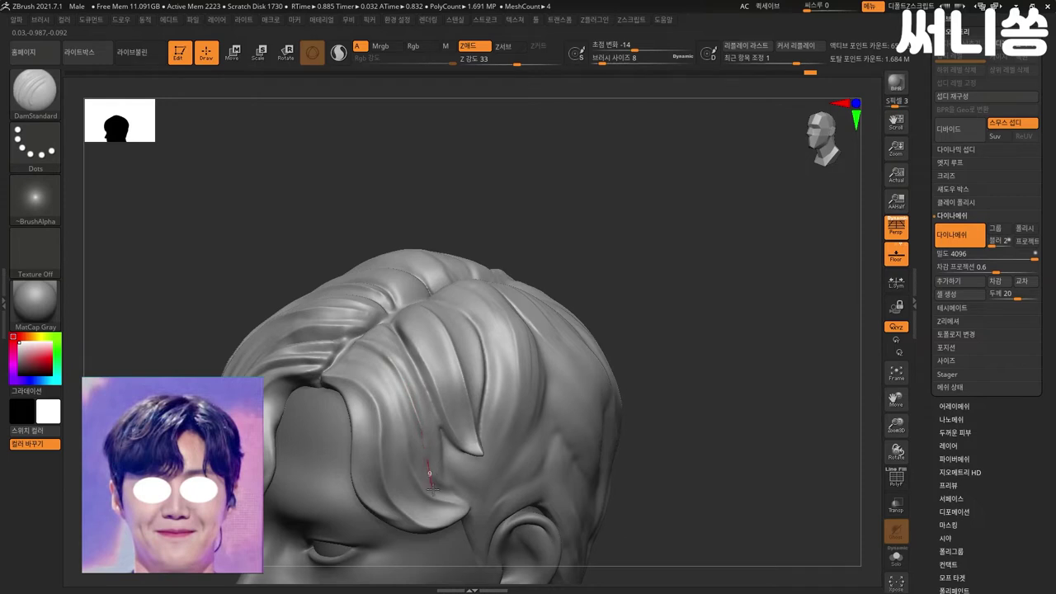
left_click_drag(454, 502, 456, 505)
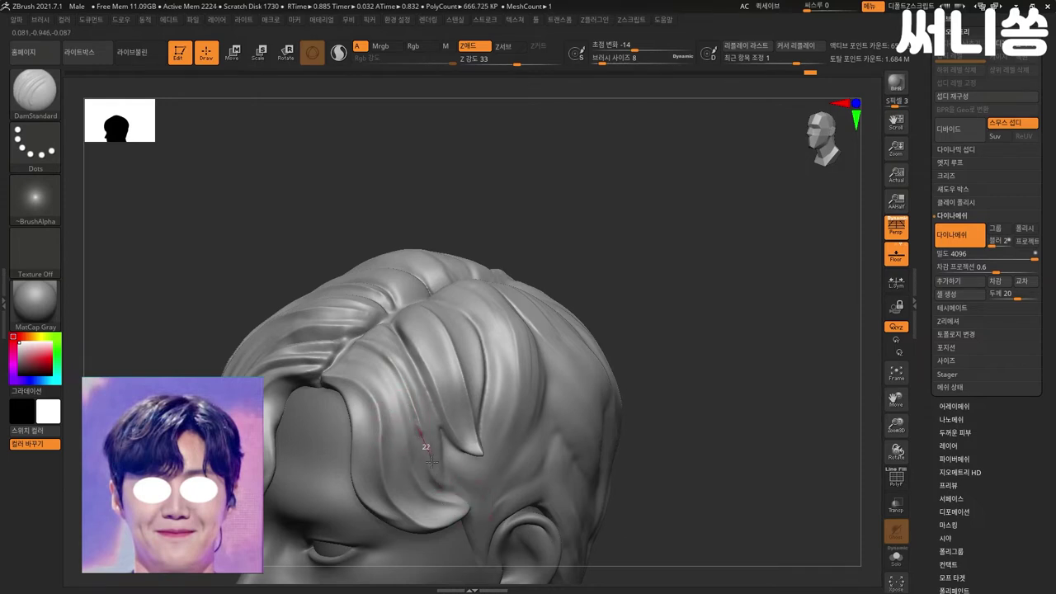
mouse_move(392, 428)
left_mouse_down()
mouse_move(405, 414)
mouse_move(440, 512)
left_mouse_up()
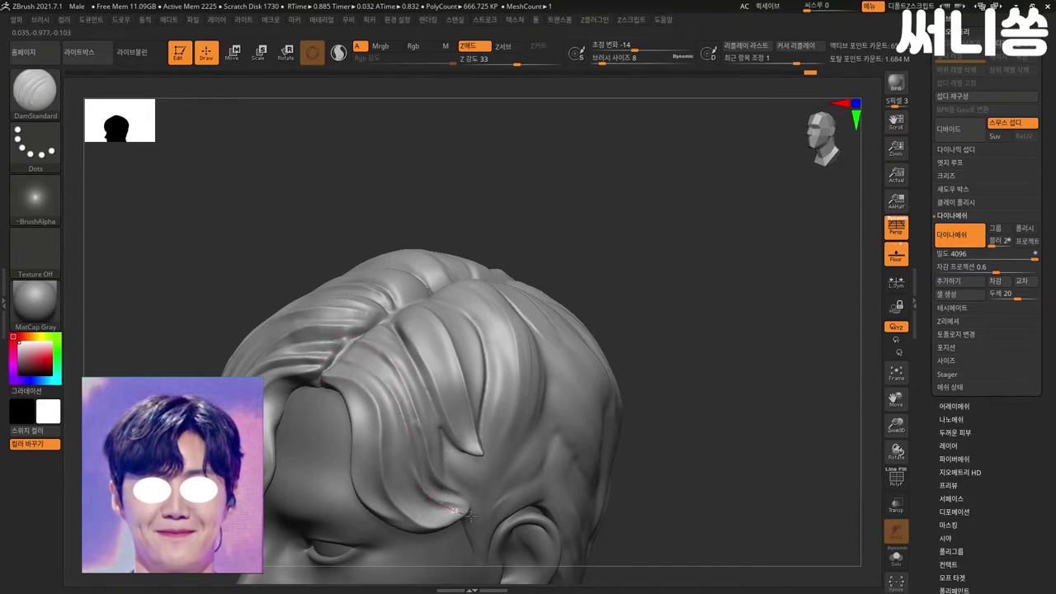
left_click_drag(646, 349, 655, 377)
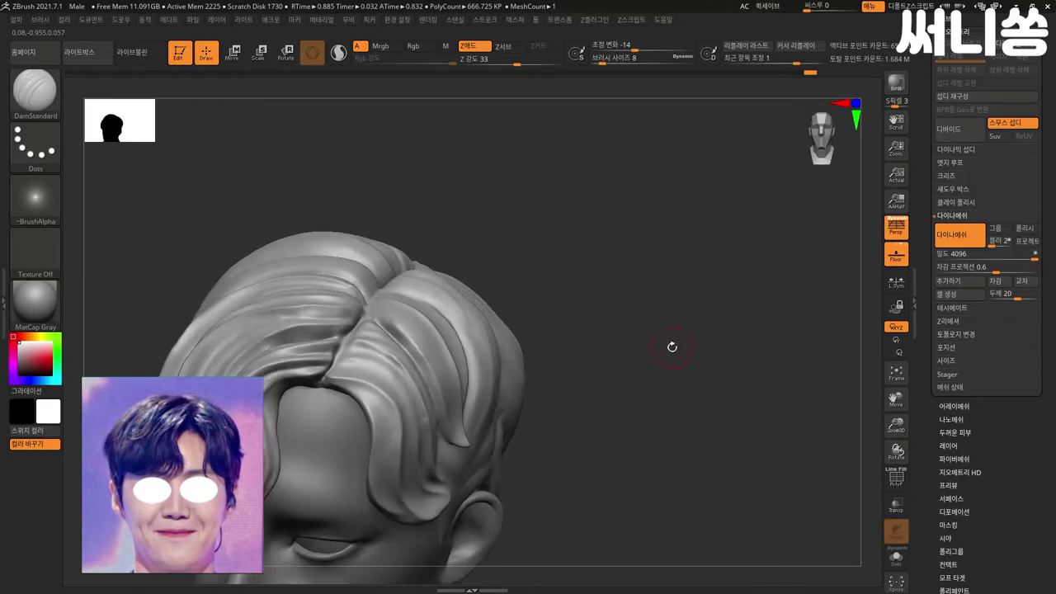
mouse_move(556, 380)
left_mouse_down()
mouse_move(508, 331)
mouse_move(625, 361)
left_mouse_up()
left_click_drag(375, 258, 346, 316)
- Lower the draw size to 4 and recarve the crease where the hair sections meet
key("bracketleft")
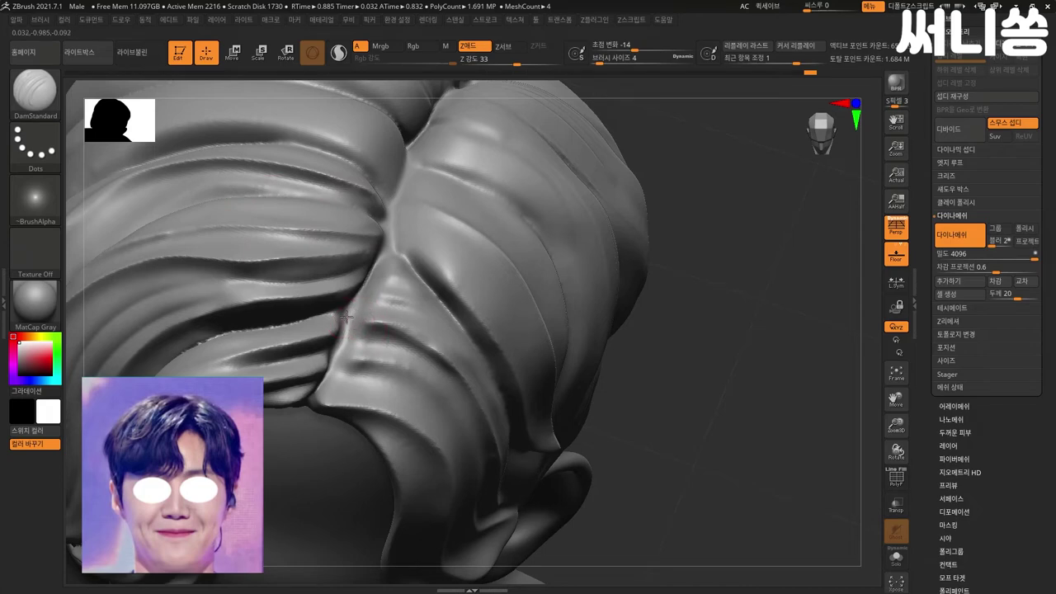
left_click_drag(374, 327, 425, 340)
key("ctrl+z")
key("ctrl+z")
key("ctrl+z")
key("ctrl+z")
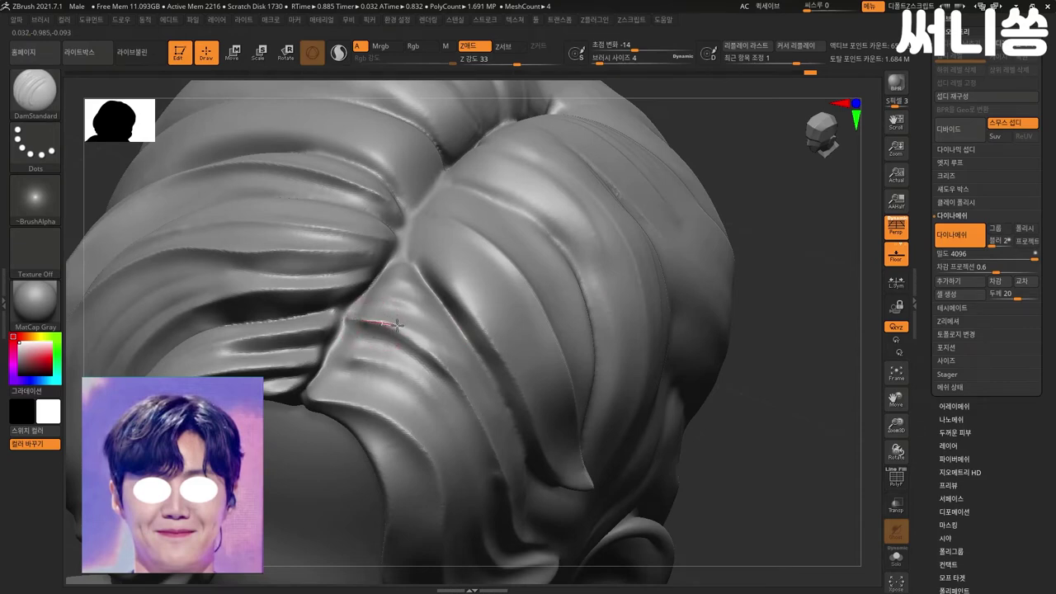
key("ctrl+z")
mouse_move(355, 353)
left_mouse_down()
mouse_move(425, 377)
mouse_move(460, 417)
left_mouse_up()
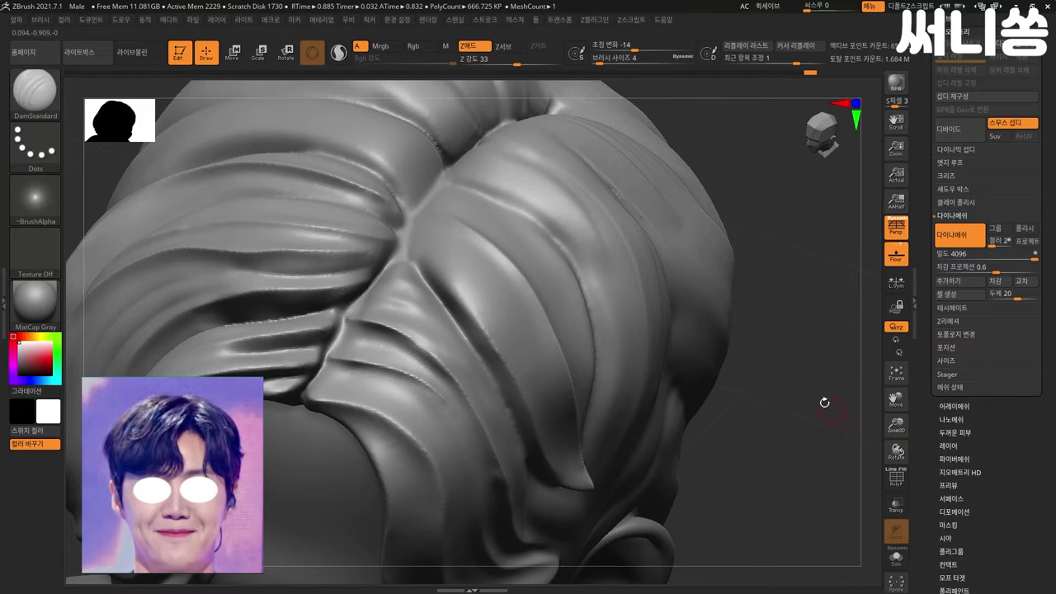
- Soften and refine the crease along the hair part from several angles
left_click_drag(825, 403, 751, 273)
mouse_move(608, 328)
left_mouse_down()
mouse_move(662, 360)
mouse_move(368, 323)
left_mouse_up()
left_click_drag(450, 357, 373, 358, "shift")
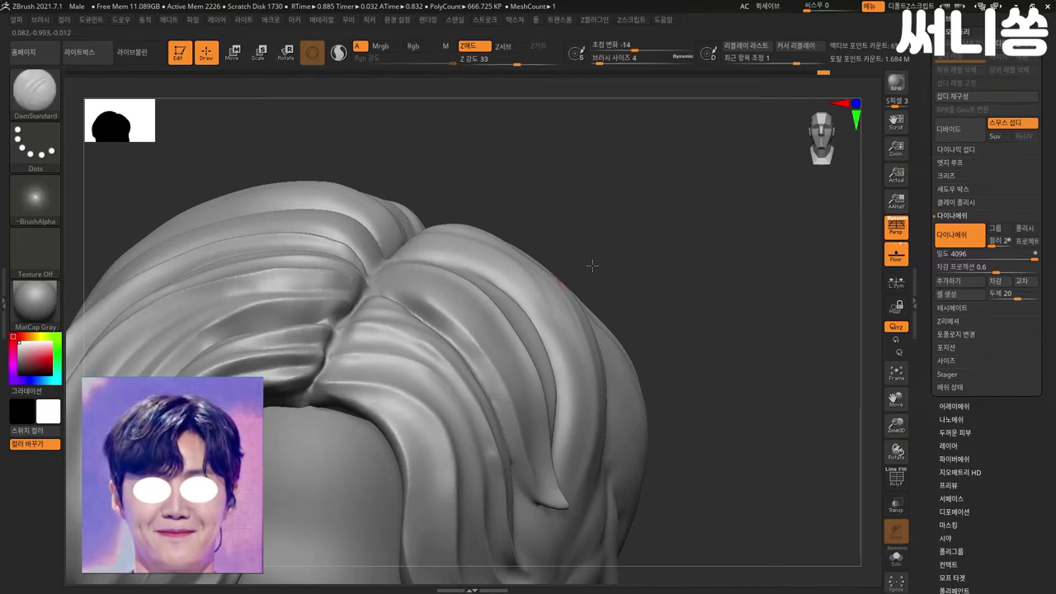
right_click_drag(431, 369, 424, 323)
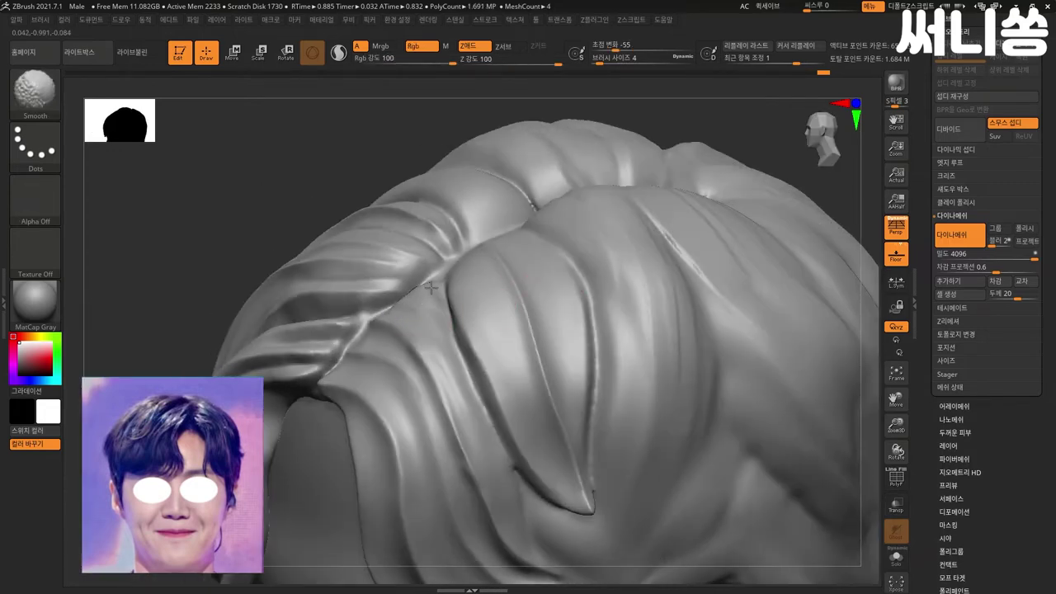
right_click_drag(431, 286, 365, 333)
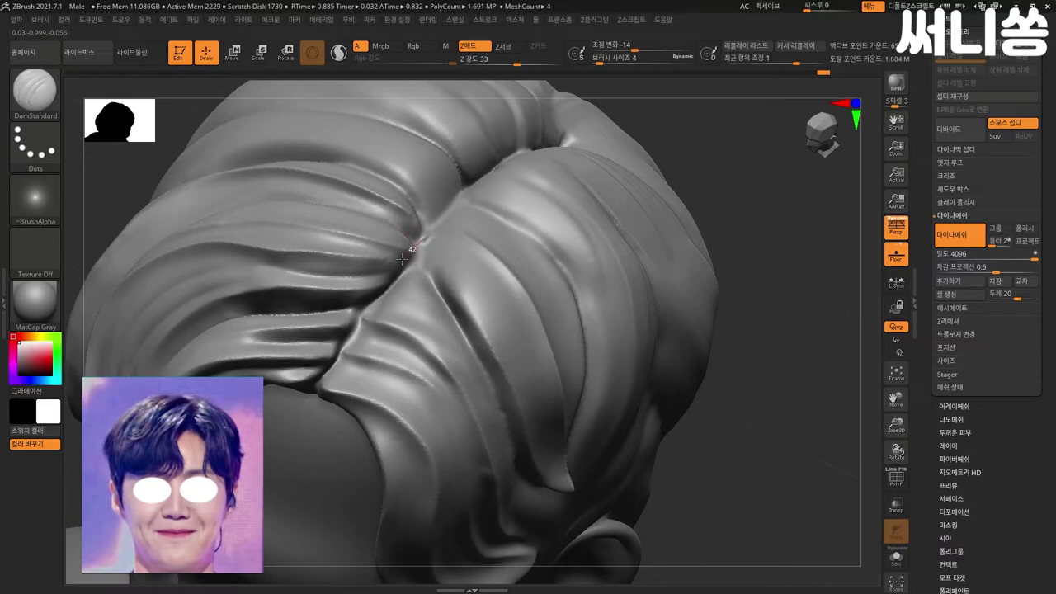
left_click_drag(396, 262, 424, 232, "shift")
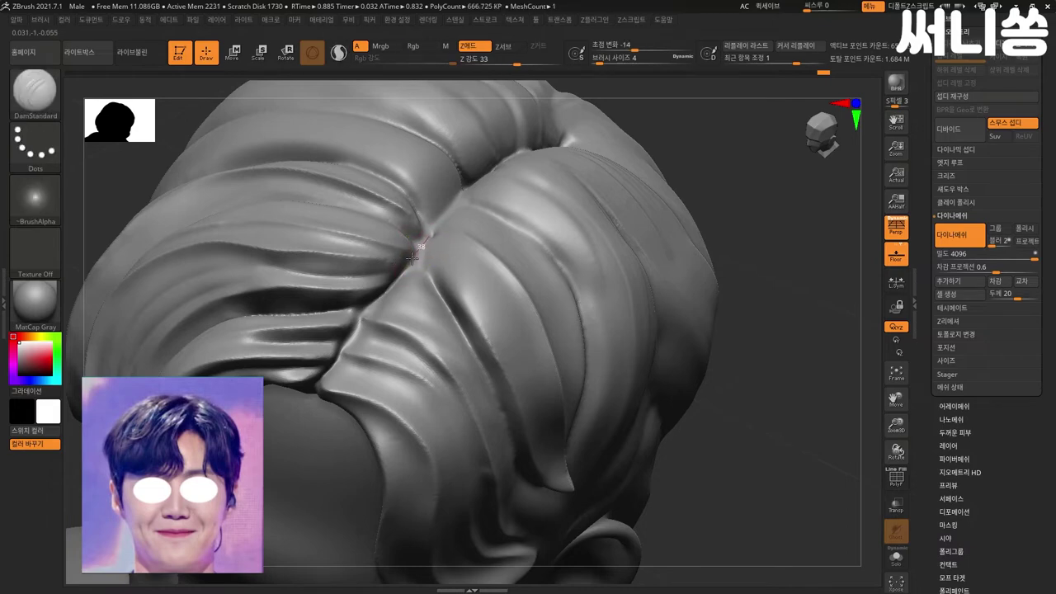
left_click_drag(402, 291, 378, 299)
left_click_drag(359, 351, 336, 359)
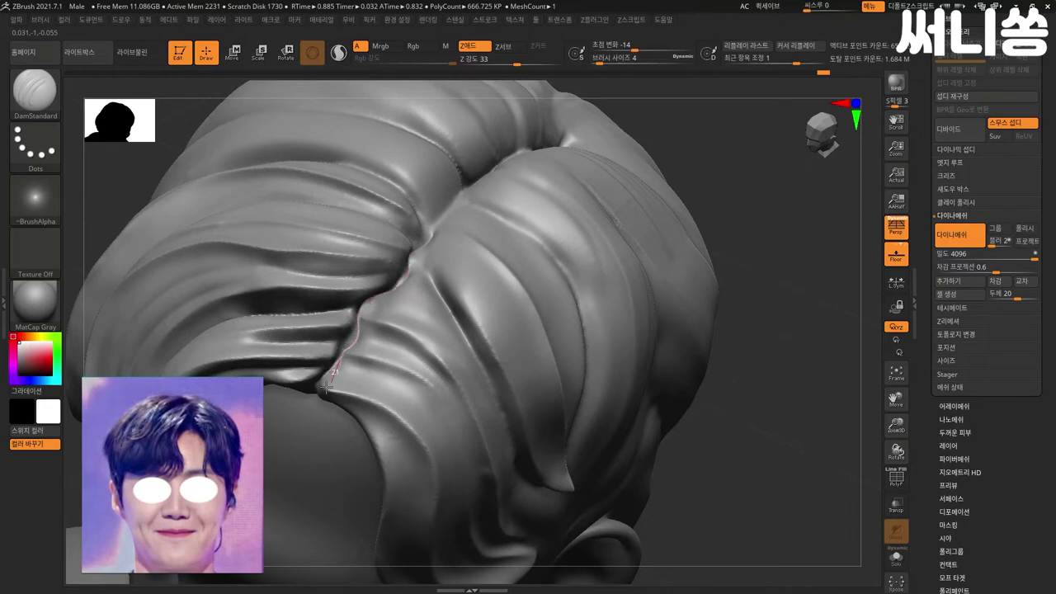
- Carve another groove into the central crease and smooth it
left_click_drag(812, 306, 800, 291, "shift")
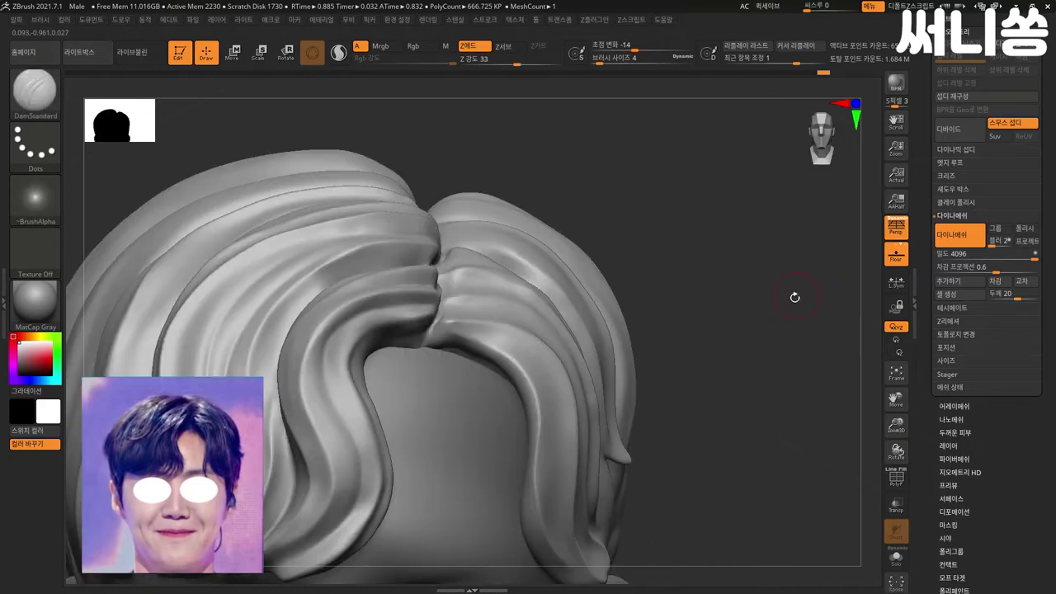
mouse_move(719, 273)
left_mouse_down()
mouse_move(719, 306)
mouse_move(732, 301)
mouse_move(710, 322)
left_mouse_up()
left_click_drag(405, 376, 446, 365)
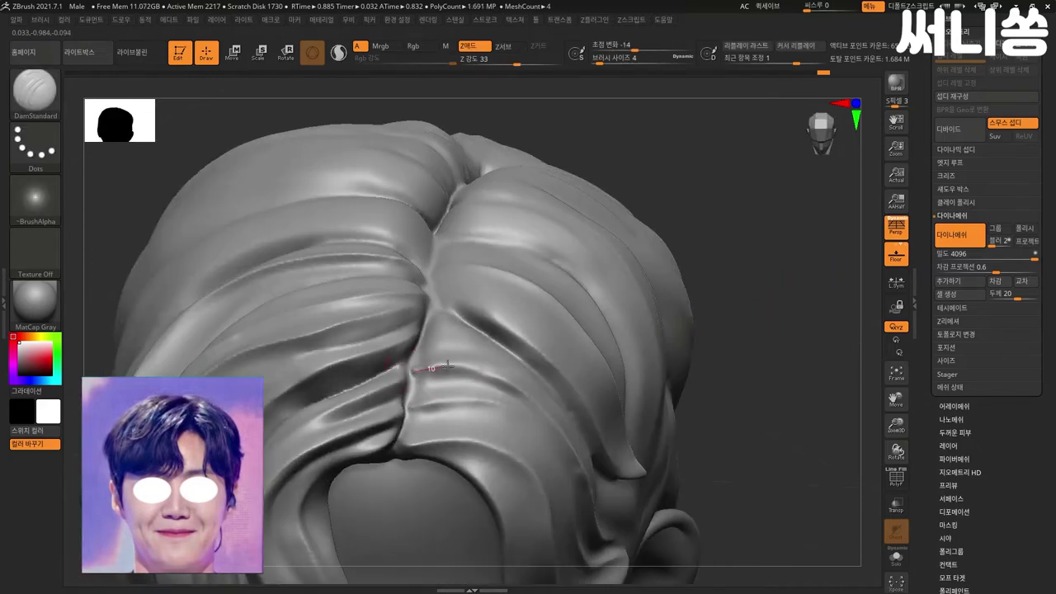
left_click_drag(424, 401, 452, 405)
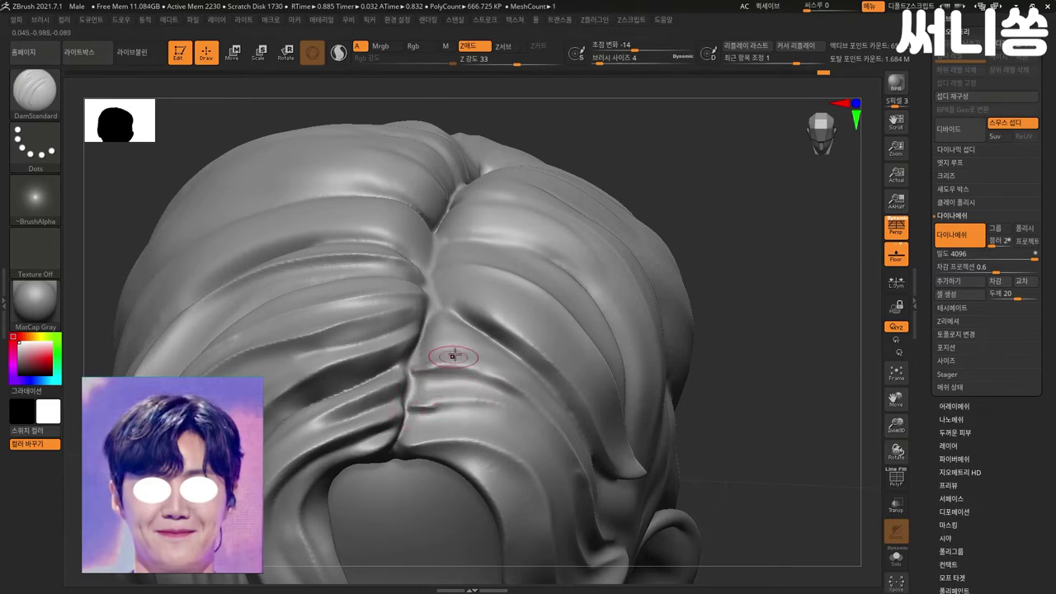
key("shift")
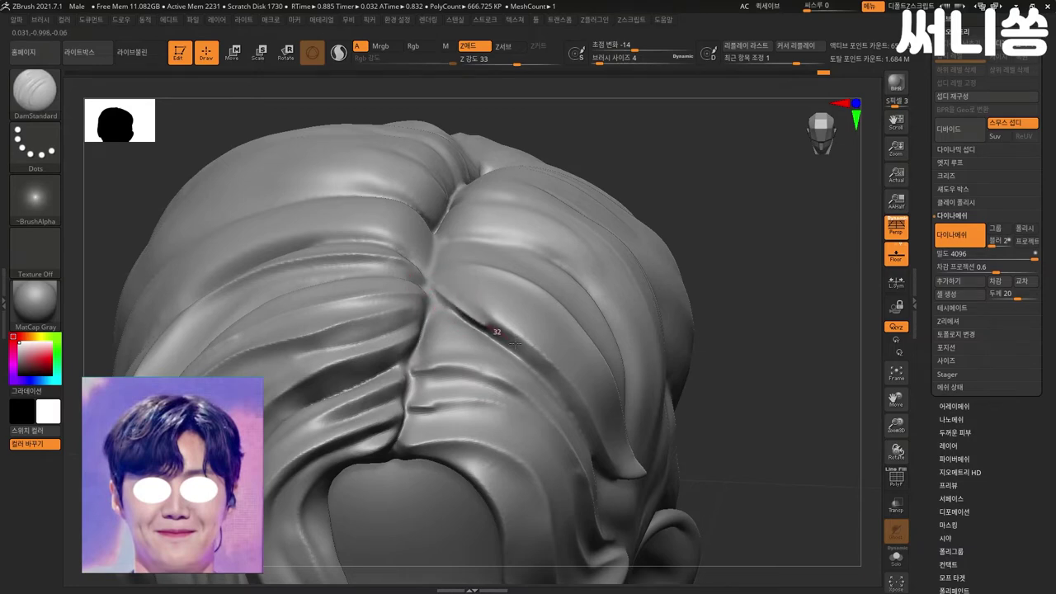
mouse_move(623, 406)
right_mouse_down()
mouse_move(747, 286)
mouse_move(487, 294)
right_mouse_up()
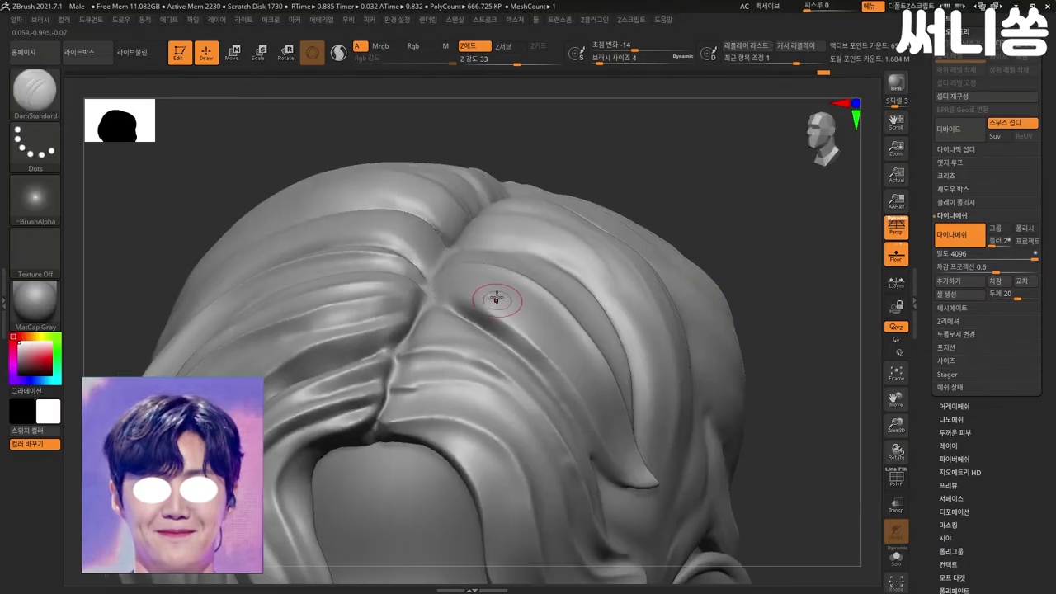
- Carve grooves from the part down-right along the strands and smooth them
left_click_drag(456, 298, 566, 373)
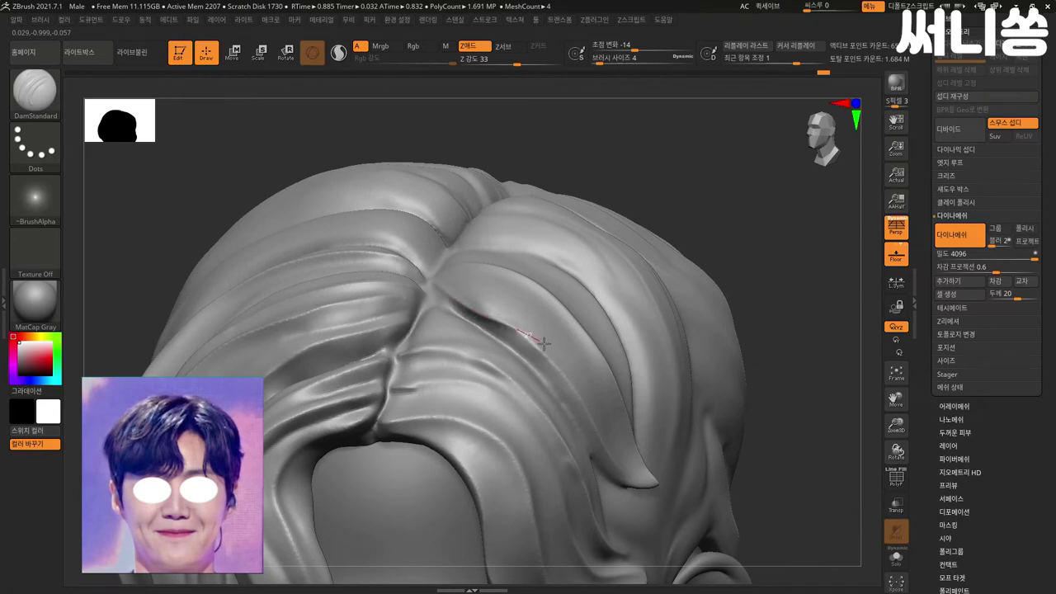
left_click_drag(448, 294, 553, 358, "shift")
right_click_drag(769, 279, 648, 278)
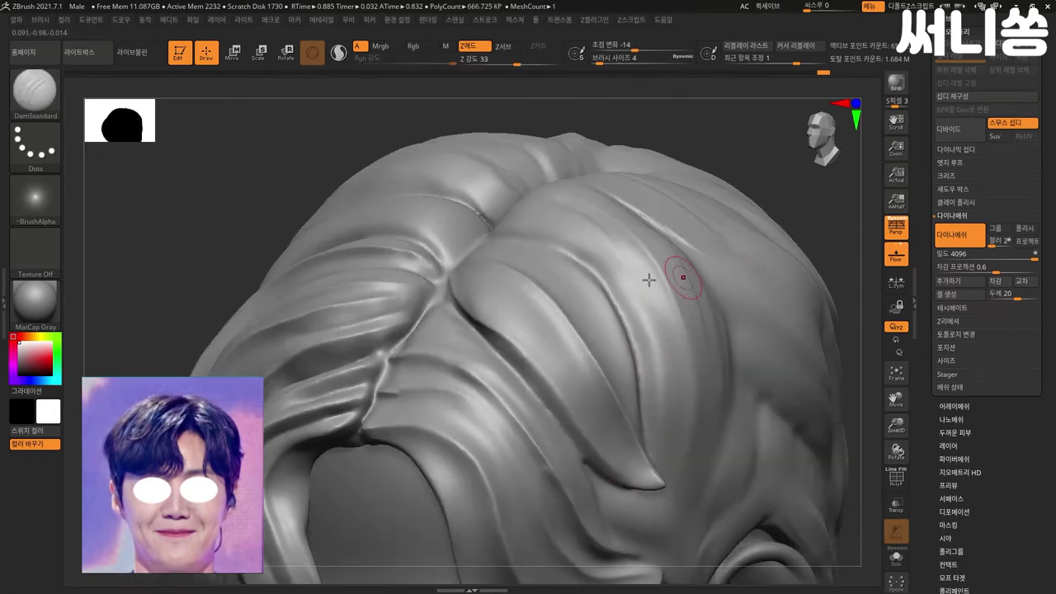
left_click_drag(517, 312, 664, 477)
left_click_drag(441, 347, 396, 361, "shift")
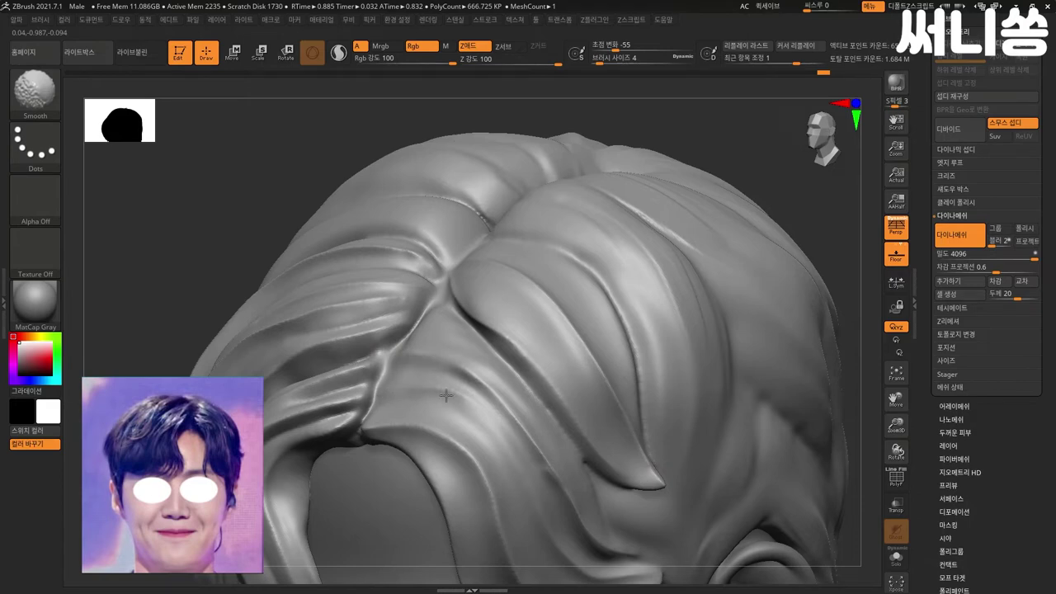
- Add further strokes along the lower groove, smooth, and check from the front
mouse_move(363, 356)
left_mouse_down()
mouse_move(397, 355)
mouse_move(369, 353)
left_mouse_up()
right_click_drag(355, 363, 356, 368)
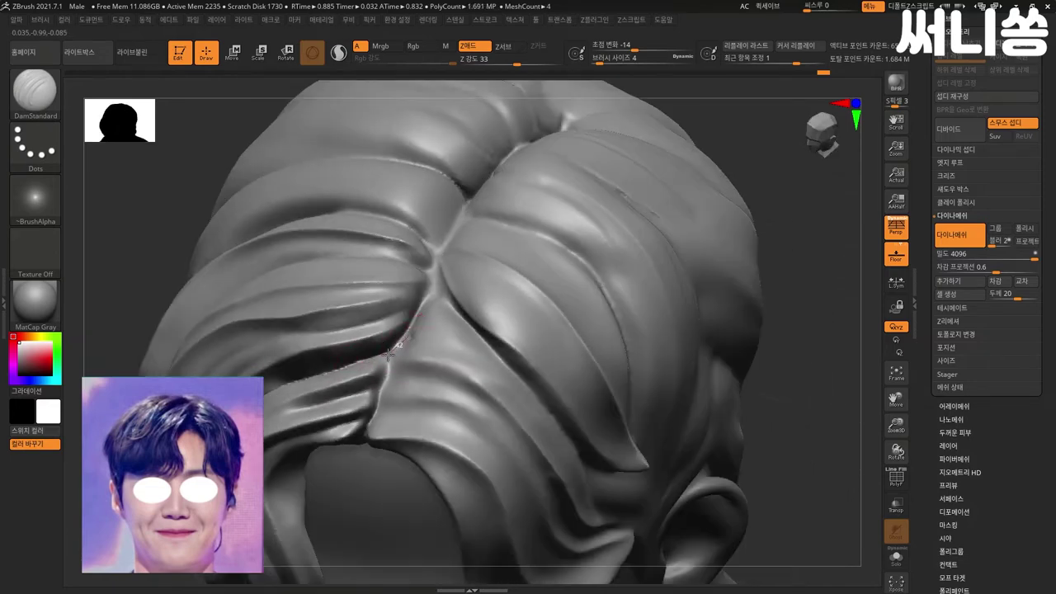
mouse_move(361, 363)
left_mouse_down()
mouse_move(376, 359)
mouse_move(342, 371)
left_mouse_up()
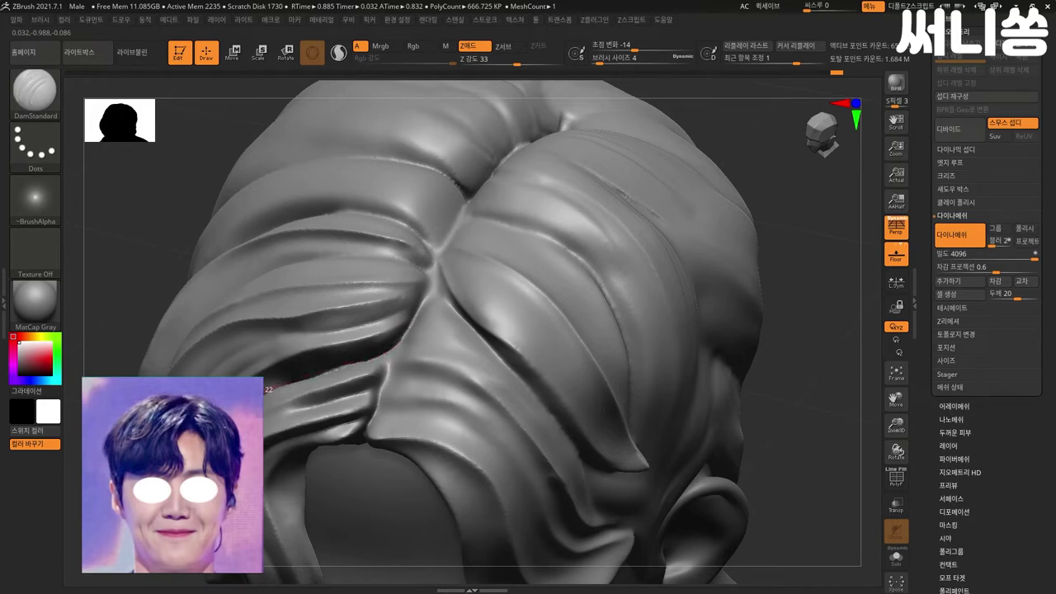
key("shift")
left_click_drag(710, 346, 820, 285, "shift")
mouse_move(772, 334)
left_mouse_down()
mouse_move(682, 341)
mouse_move(656, 365)
mouse_move(743, 308)
mouse_move(736, 294)
mouse_move(741, 318)
mouse_move(407, 358)
left_mouse_up()
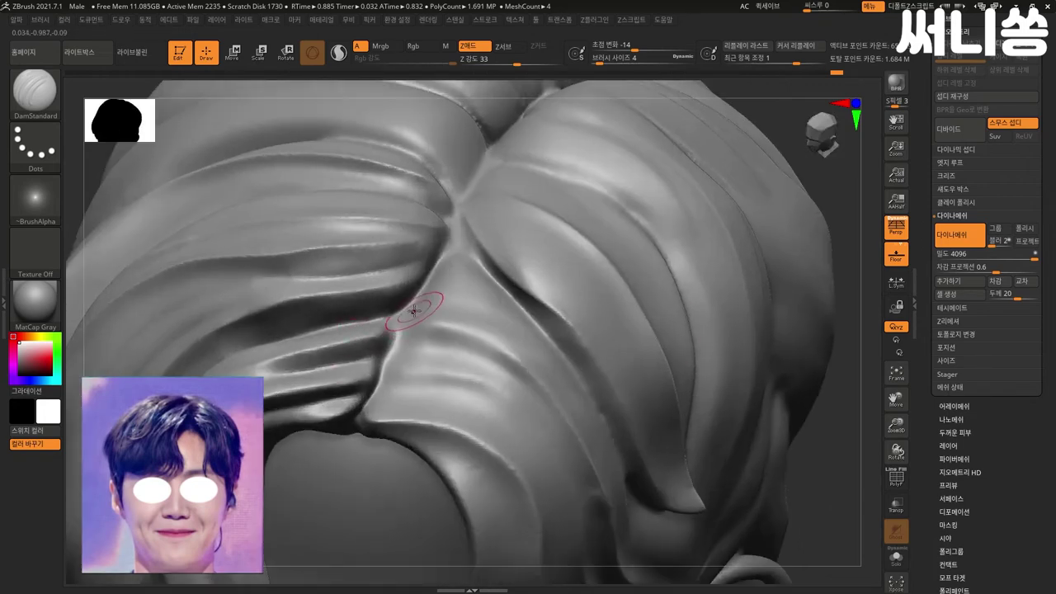
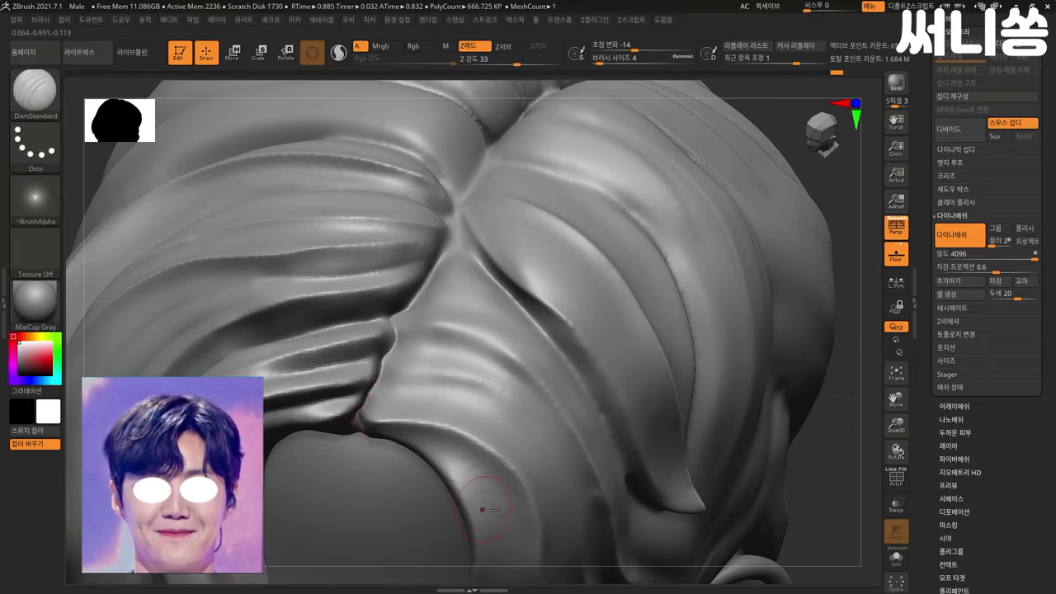
- Carve two creases along the lower strand folds, then view the whole hair mass from the front
left_click_drag(406, 375, 500, 380)
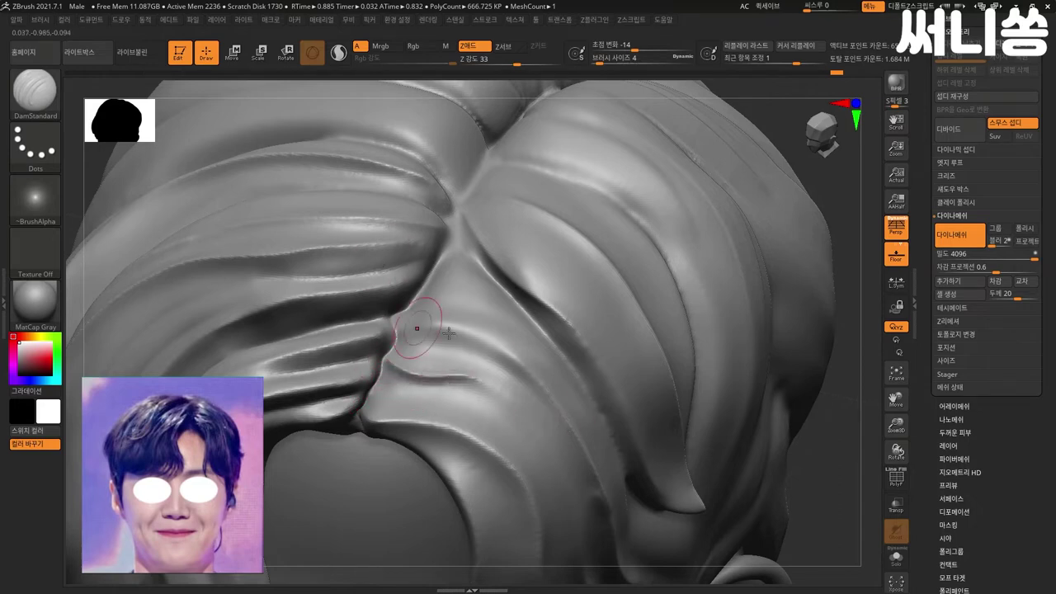
mouse_move(430, 339)
left_mouse_down()
mouse_move(495, 357)
mouse_move(546, 403)
left_mouse_up()
right_click_drag(813, 450, 853, 438, "ctrl")
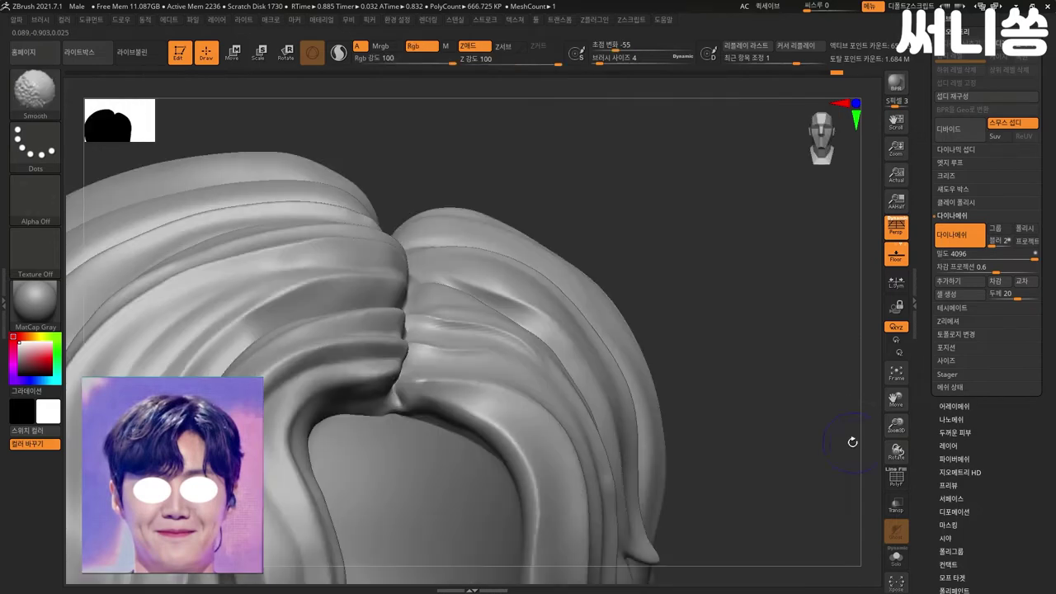
right_click_drag(783, 422, 788, 421)
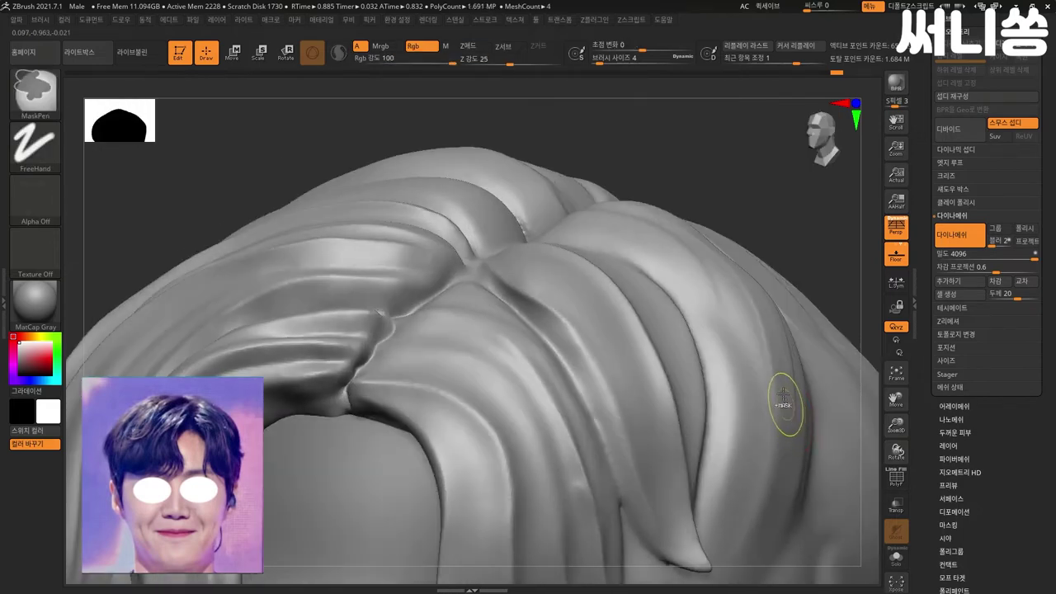
left_click_drag(801, 207, 809, 203)
- Smooth the rough crease near the parting and sharpen the crease running toward it
key("shift")
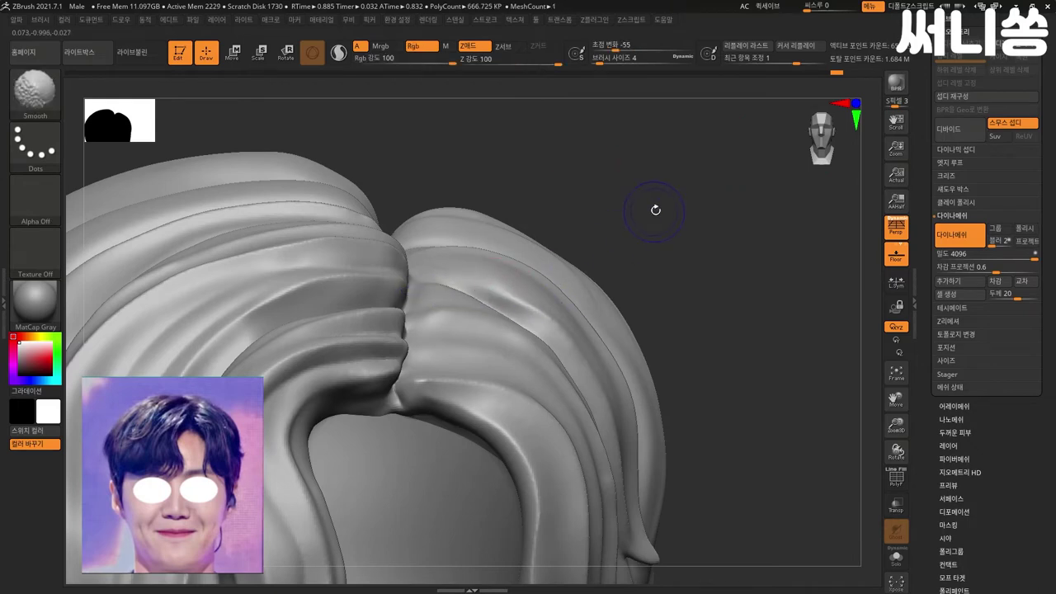
right_click_drag(655, 207, 537, 300)
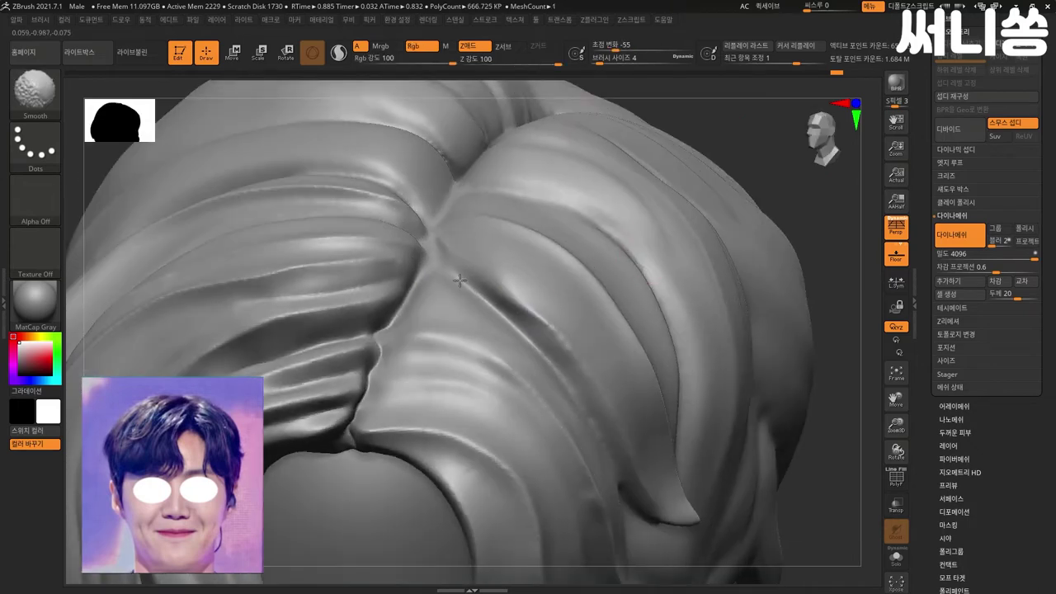
left_click_drag(497, 315, 553, 331, "shift")
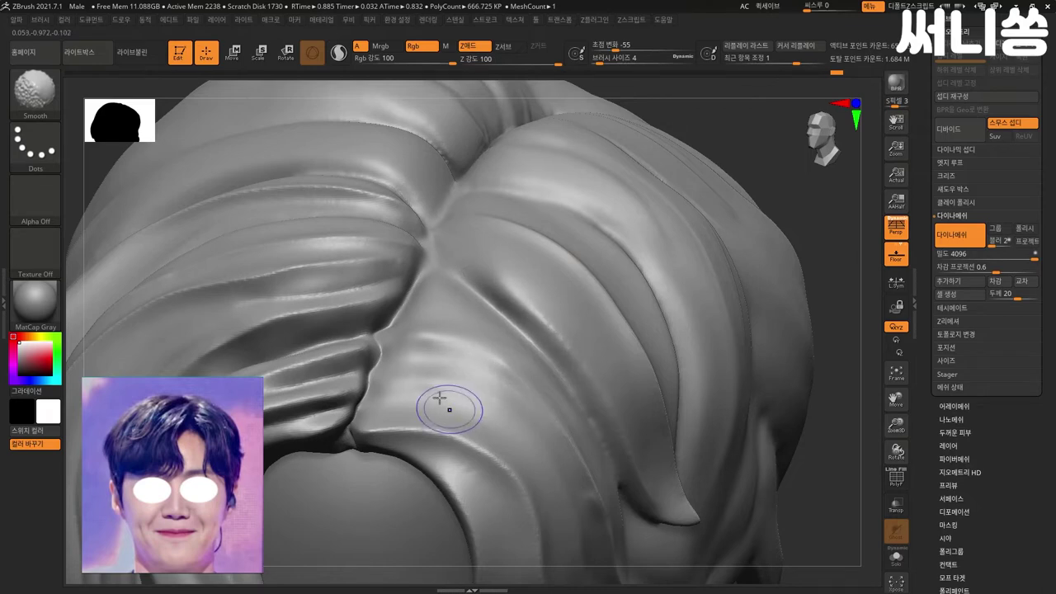
left_click_drag(384, 330, 428, 253)
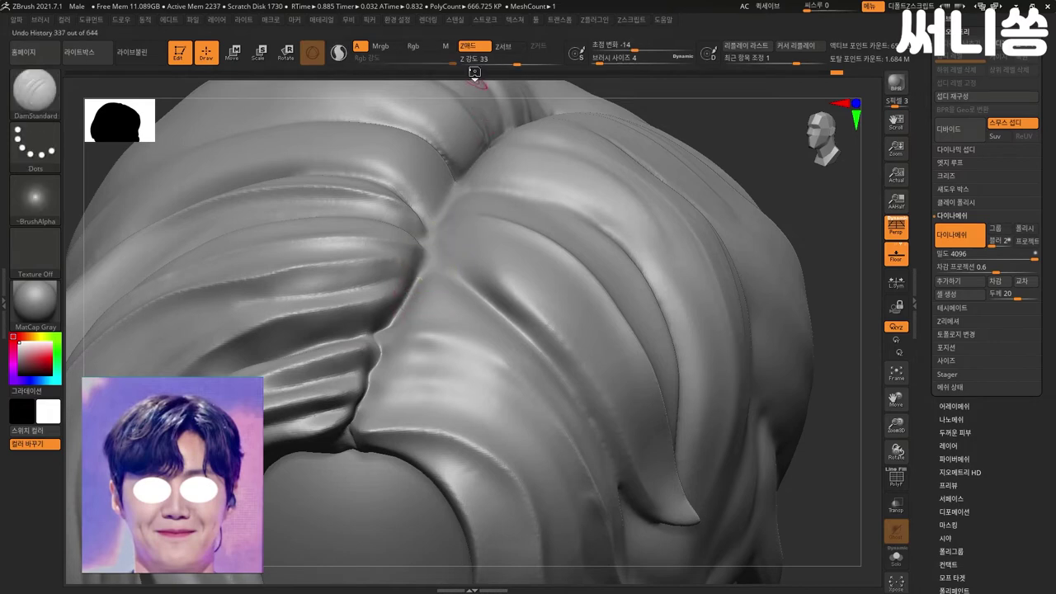
- Switch DamStandard to Zsub and carve a crease along the parting, checking it from the side
left_click(510, 47)
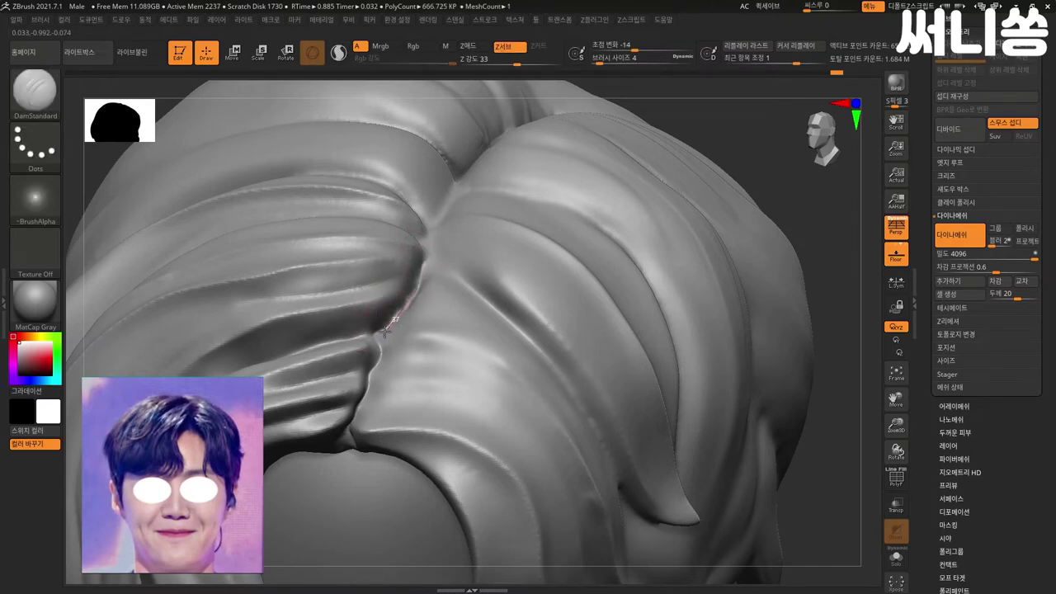
left_click_drag(719, 236, 818, 223, "shift")
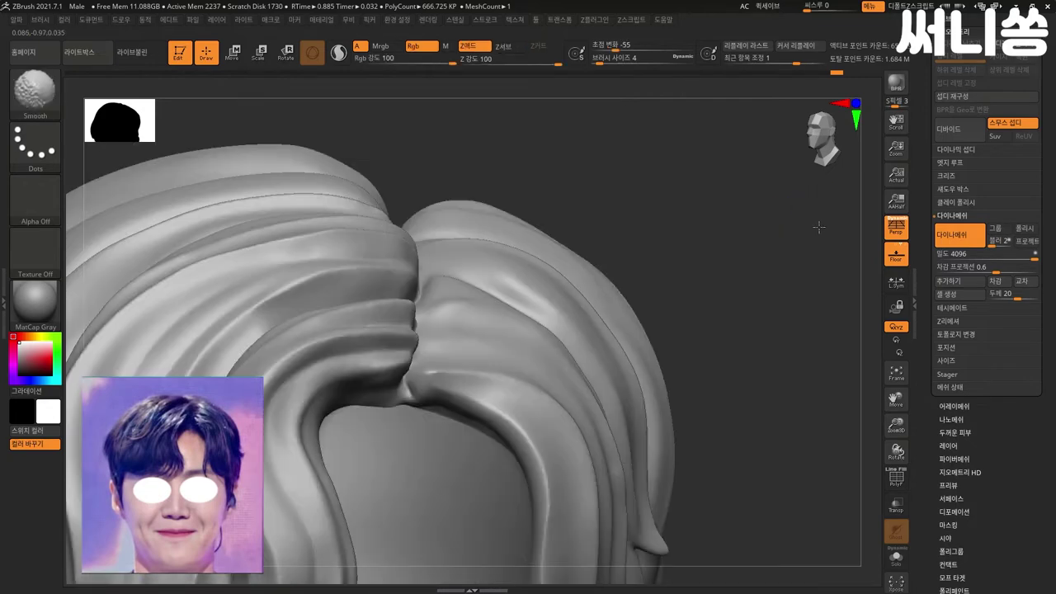
mouse_move(755, 318)
left_mouse_down("alt")
mouse_move(646, 305)
mouse_move(715, 342)
mouse_move(441, 295)
left_mouse_up("alt")
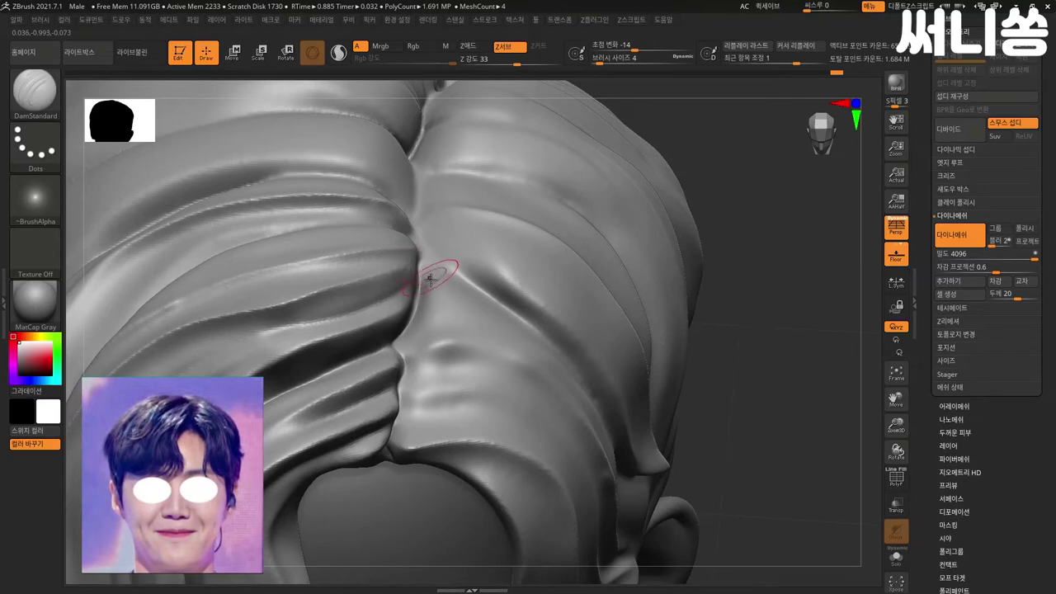
left_click_drag(470, 310, 505, 332)
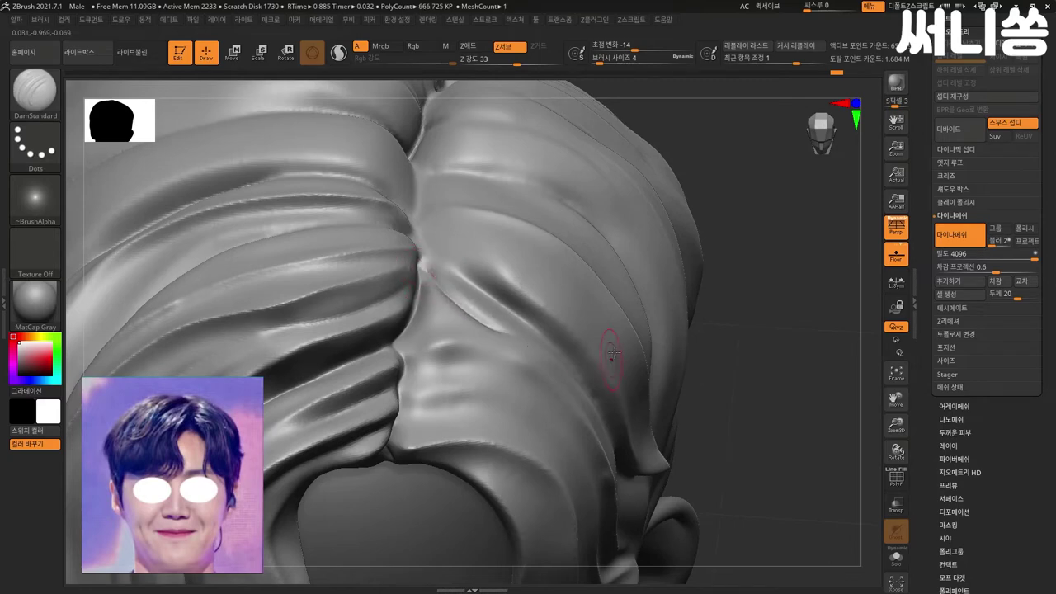
left_click_drag(777, 369, 493, 312)
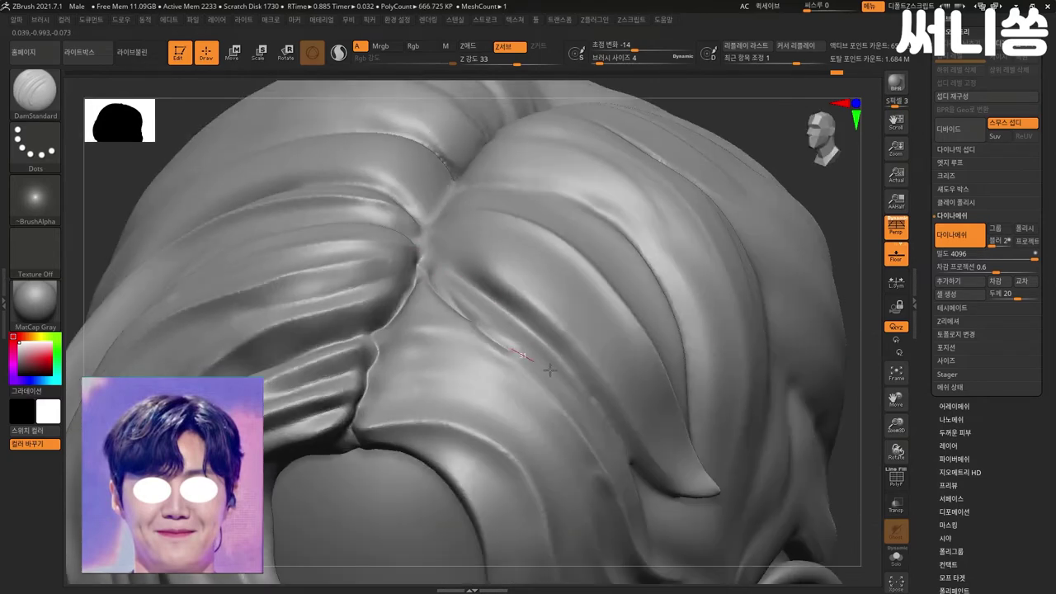
mouse_move(866, 336)
left_mouse_down()
mouse_move(814, 297)
mouse_move(816, 285)
mouse_move(814, 298)
mouse_move(773, 299)
mouse_move(601, 288)
left_mouse_up()
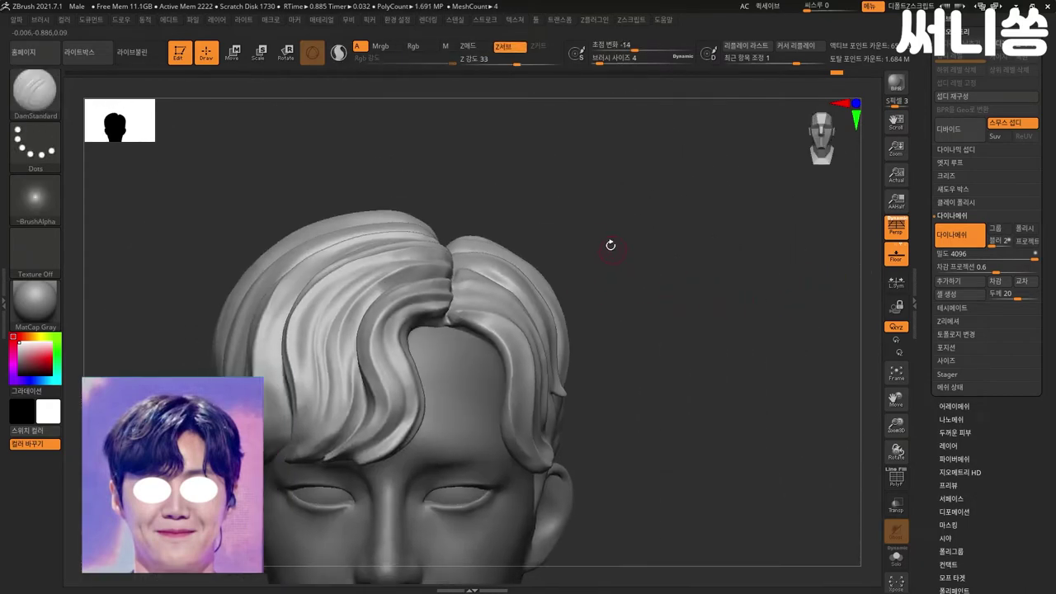
- Carve a groove along the hair edge by the ear
left_click_drag(570, 235, 448, 280)
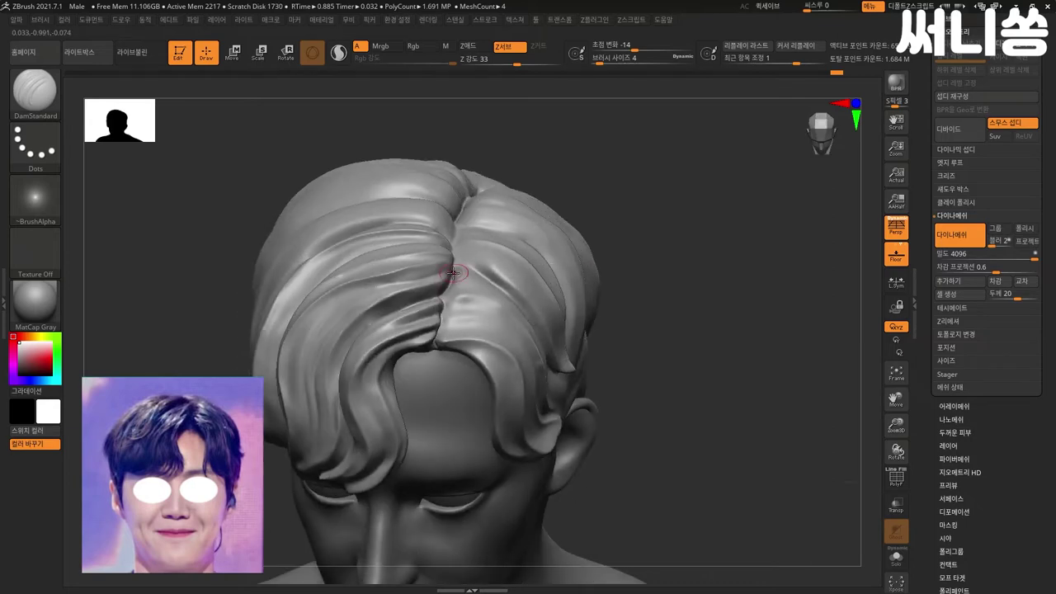
mouse_move(547, 316)
left_mouse_down()
mouse_move(790, 231)
mouse_move(764, 229)
mouse_move(782, 256)
mouse_move(455, 283)
left_mouse_up()
left_click_drag(614, 402, 623, 371)
left_click_drag(750, 313, 401, 229)
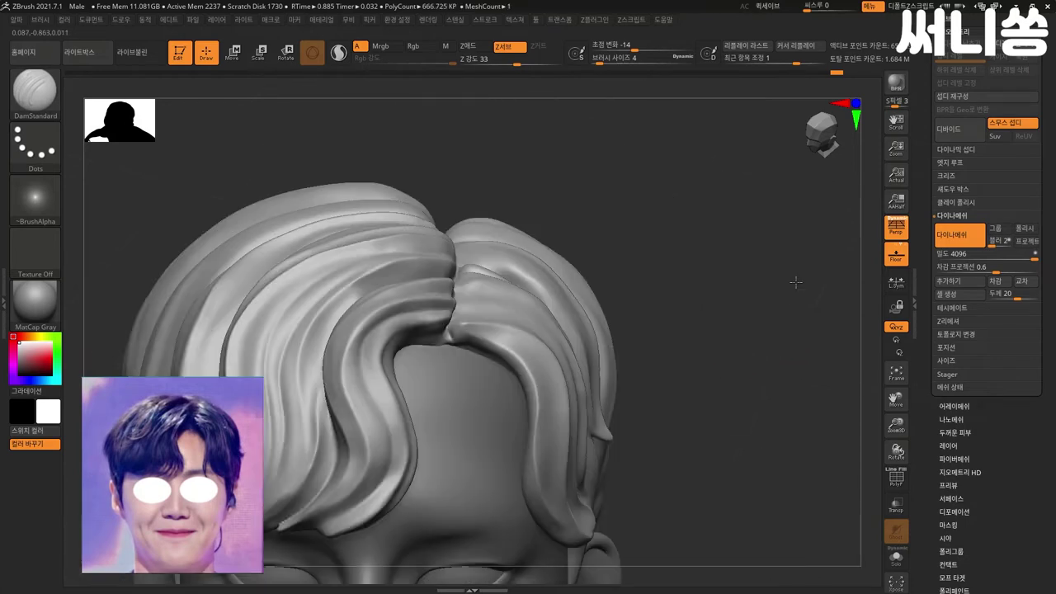
left_click_drag(714, 361, 795, 283, "shift")
mouse_move(691, 259)
left_mouse_down()
mouse_move(710, 259)
mouse_move(696, 318)
mouse_move(466, 317)
left_mouse_up()
- Smooth the crown hair with Shift, checking it from the top and front
key("shift")
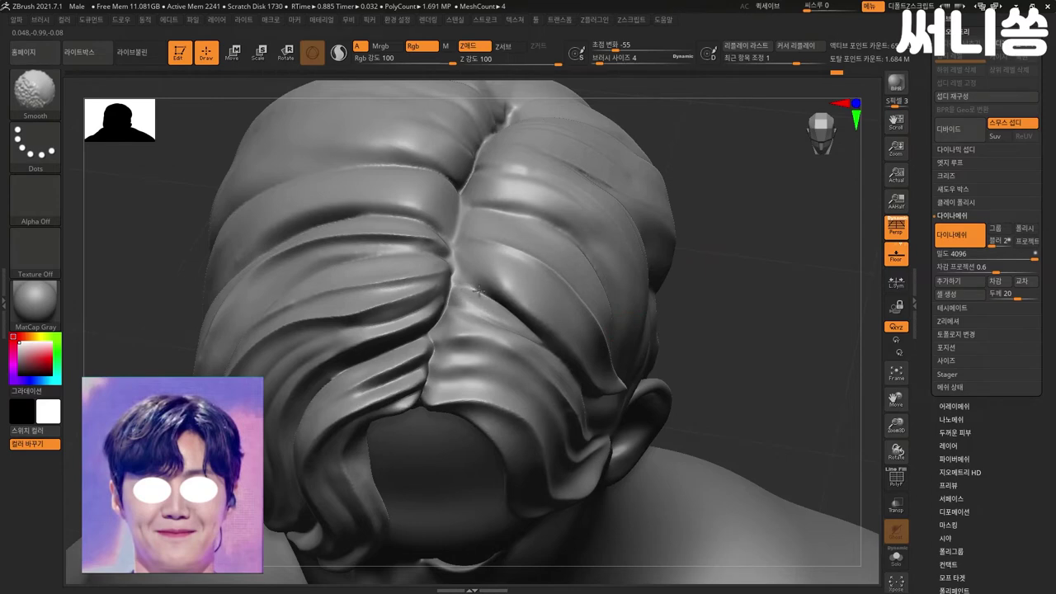
mouse_move(780, 305)
left_mouse_down()
mouse_move(815, 240)
mouse_move(818, 255)
mouse_move(813, 244)
left_mouse_up()
right_click_drag(518, 326, 502, 341)
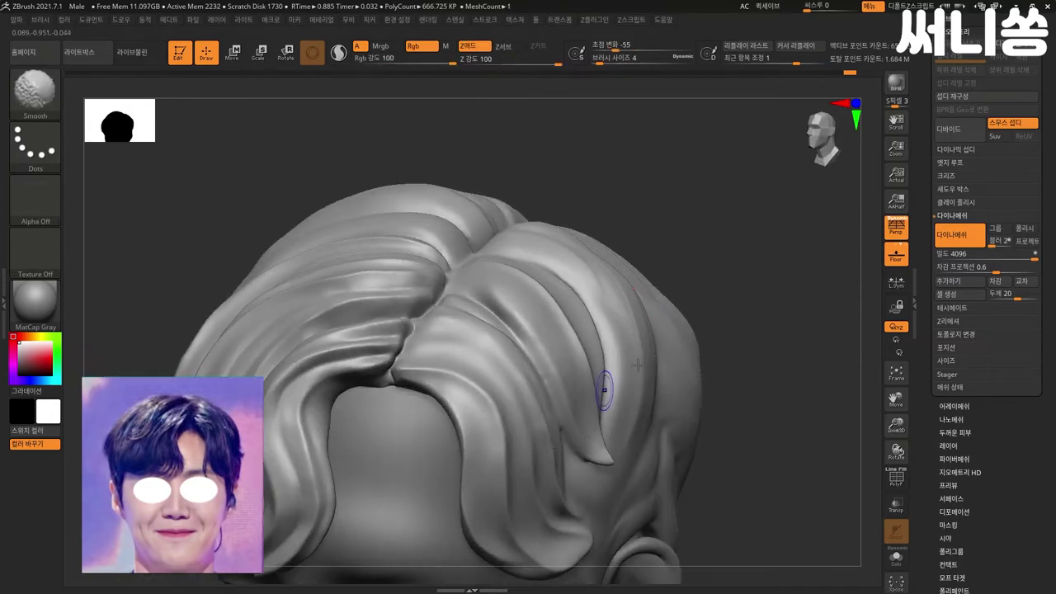
right_click_drag(596, 400, 765, 300, "shift")
right_click_drag(729, 358, 663, 330, "shift")
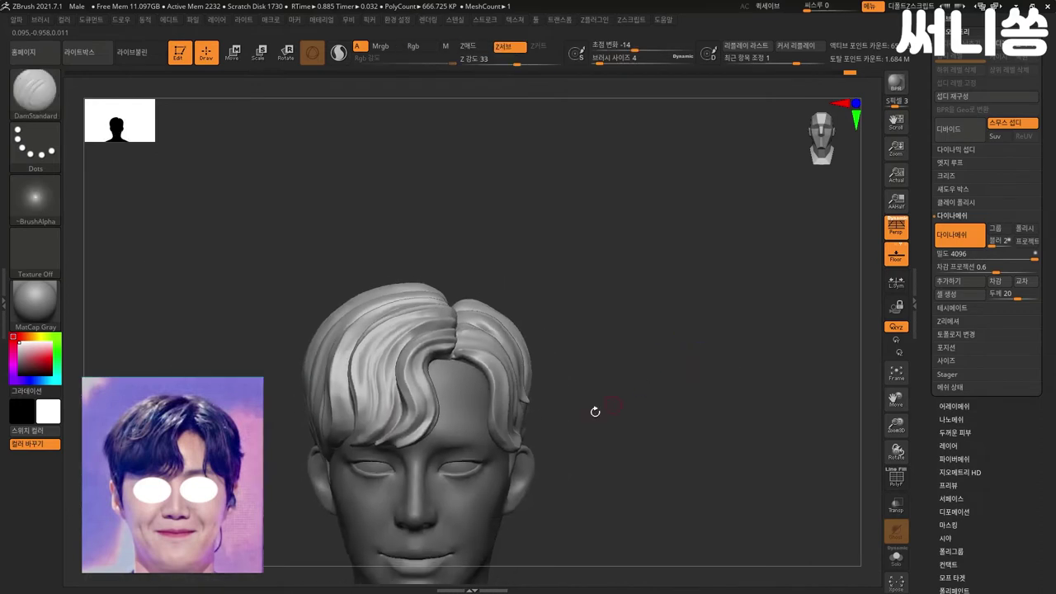
- Review the bust from the back, left profile, front and three-quarter angles
mouse_move(632, 331)
right_mouse_down()
mouse_move(637, 355)
mouse_move(712, 358)
right_mouse_up()
mouse_move(776, 295)
right_mouse_down()
mouse_move(847, 302)
mouse_move(771, 304)
right_mouse_up()
mouse_move(760, 364)
right_mouse_down()
mouse_move(732, 365)
mouse_move(771, 358)
mouse_move(754, 361)
mouse_move(797, 372)
mouse_move(762, 318)
mouse_move(798, 340)
mouse_move(751, 347)
mouse_move(745, 332)
right_mouse_up()
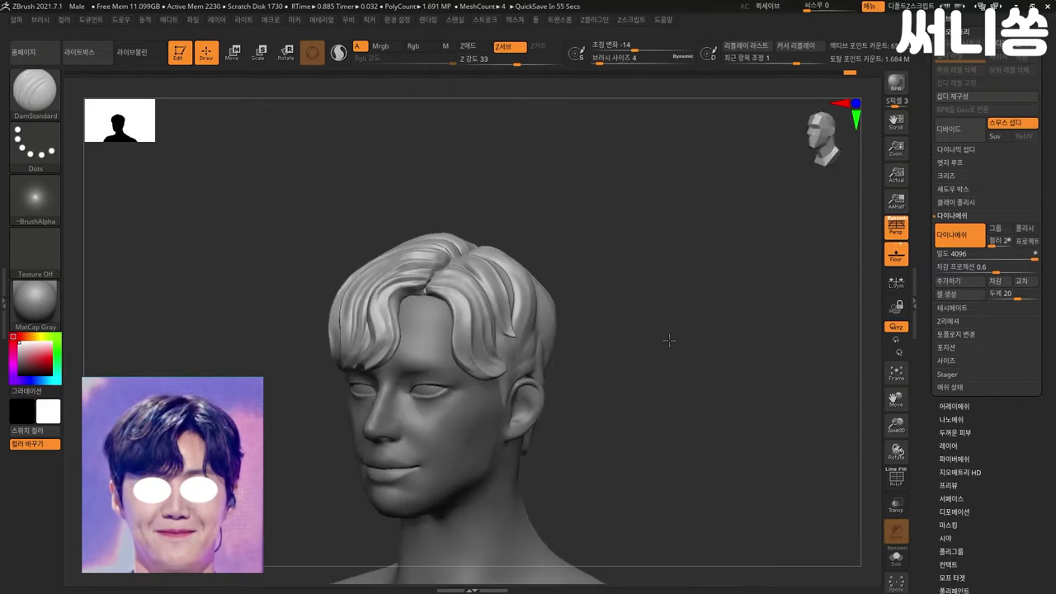
right_click_drag(675, 343, 695, 359, "alt")
- Switch to the Move brush (B, M, V) and nudge the hair mass outline
key("b")
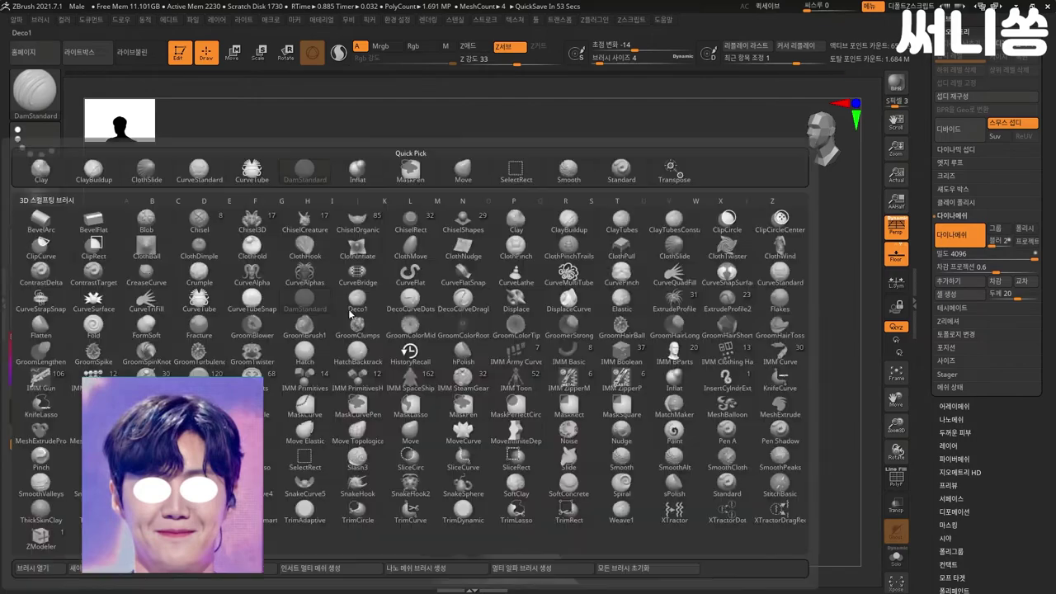
key("m")
key("v")
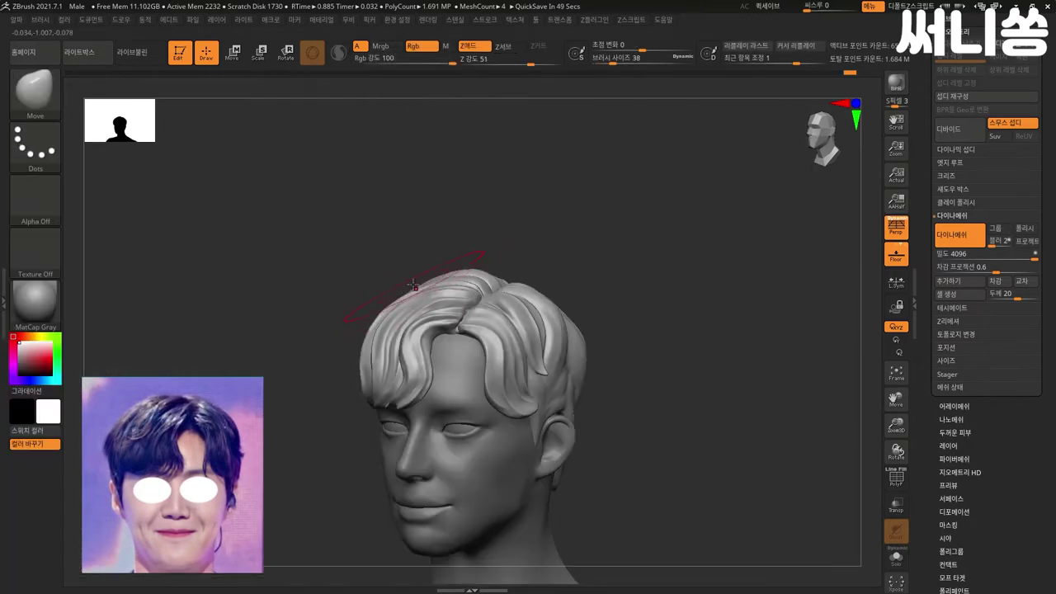
left_click_drag(409, 291, 405, 278)
mouse_move(399, 283)
right_mouse_down()
mouse_move(384, 317)
mouse_move(389, 296)
right_mouse_up()
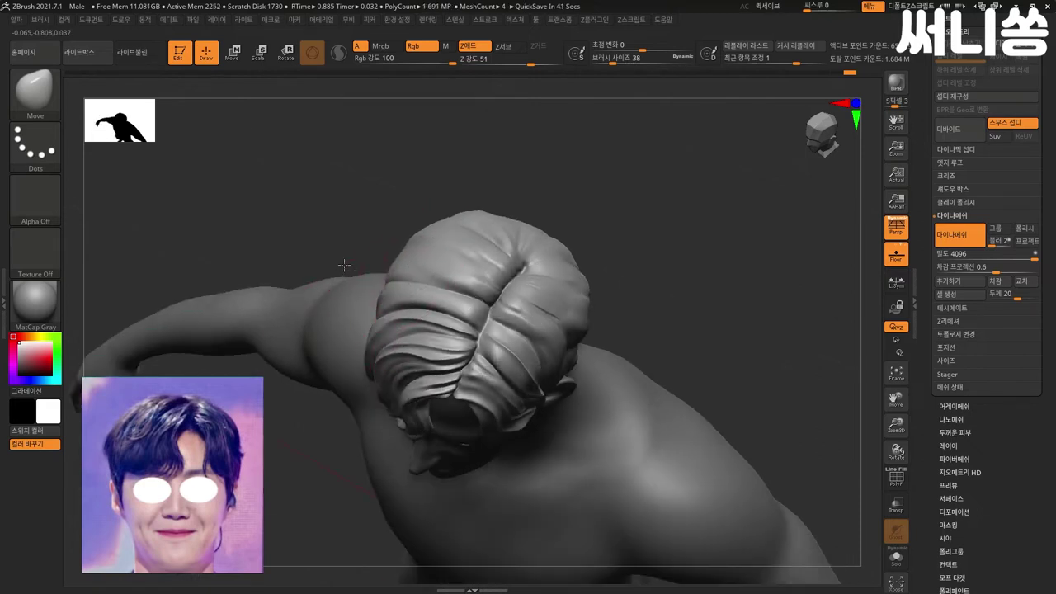
- Shrink the Move brush slightly and check the face from front and top views
mouse_move(344, 269)
right_mouse_down()
mouse_move(655, 324)
mouse_move(567, 200)
right_mouse_up()
right_click_drag(649, 217, 508, 237, "ctrl")
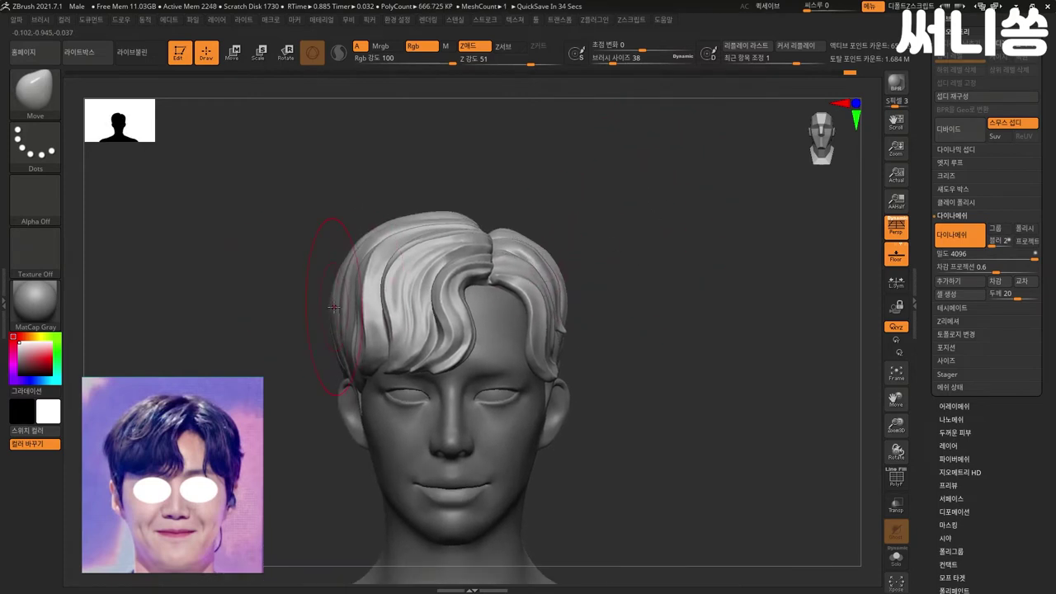
key("bracketleft")
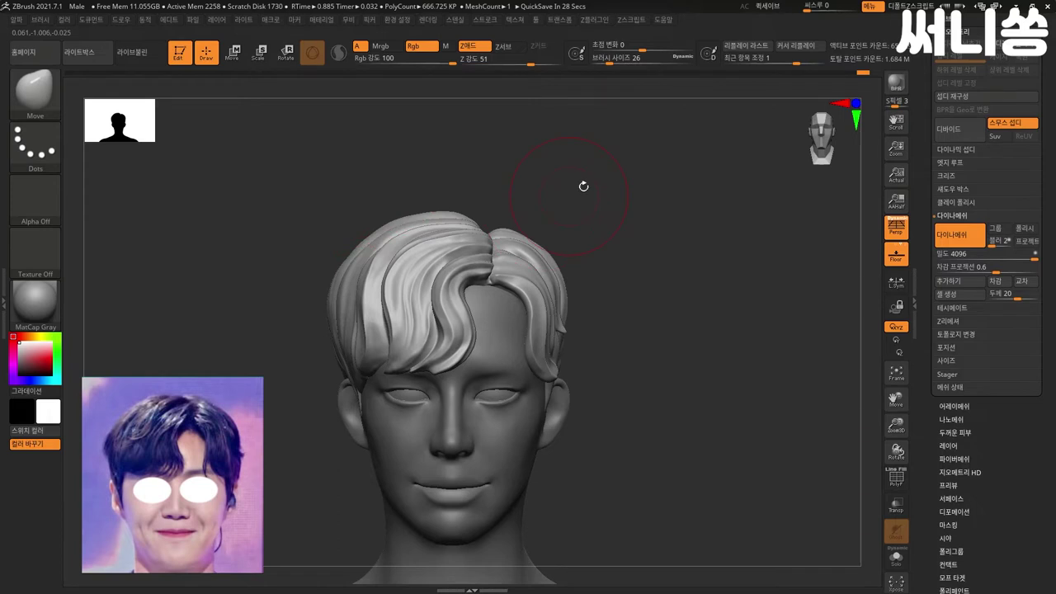
left_click_drag(607, 203, 604, 213)
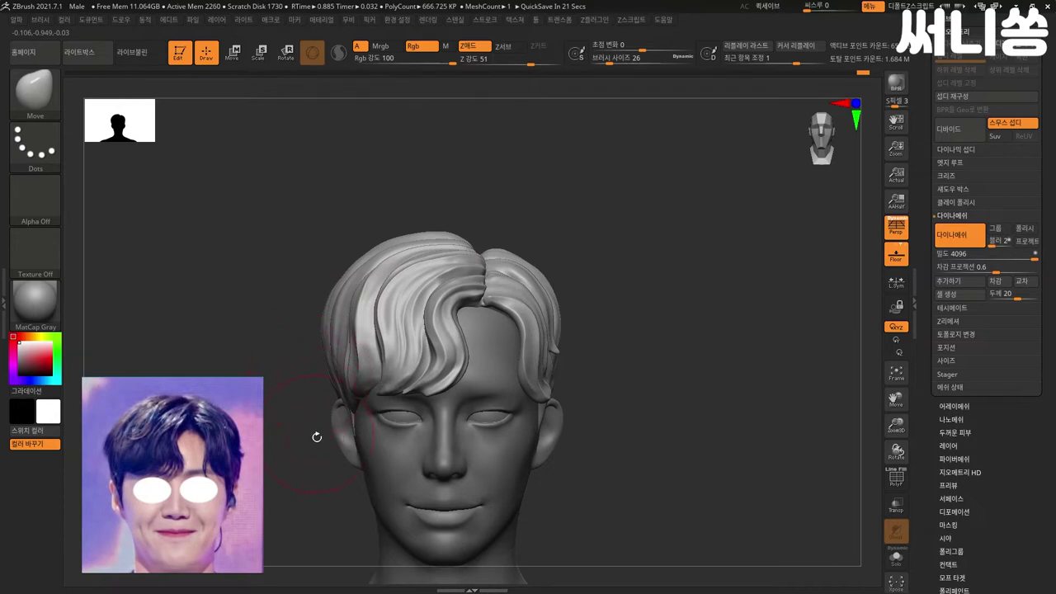
left_click_drag(317, 437, 319, 477)
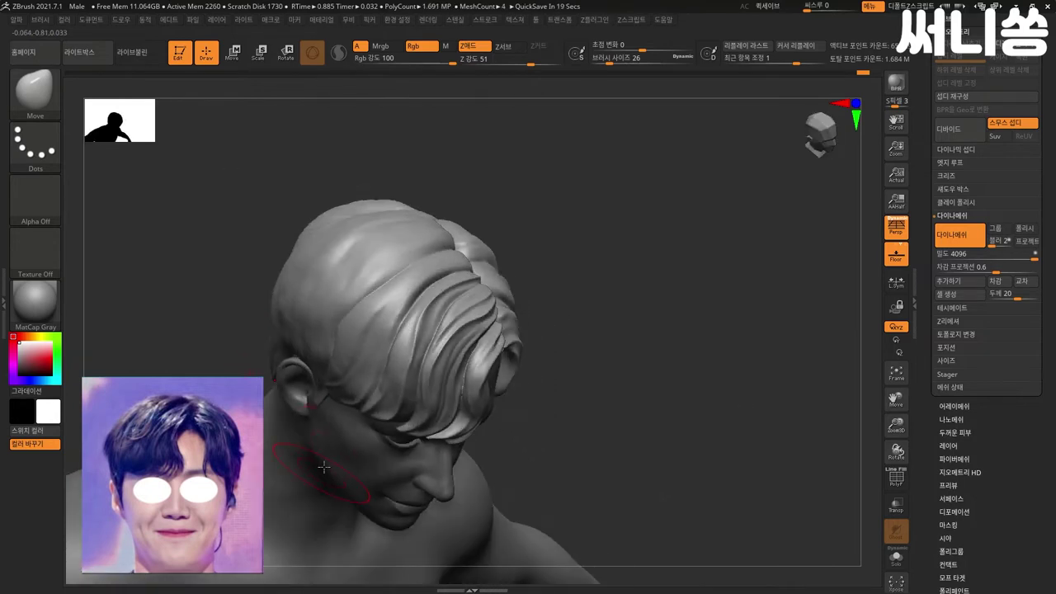
left_click_drag(367, 404, 576, 275)
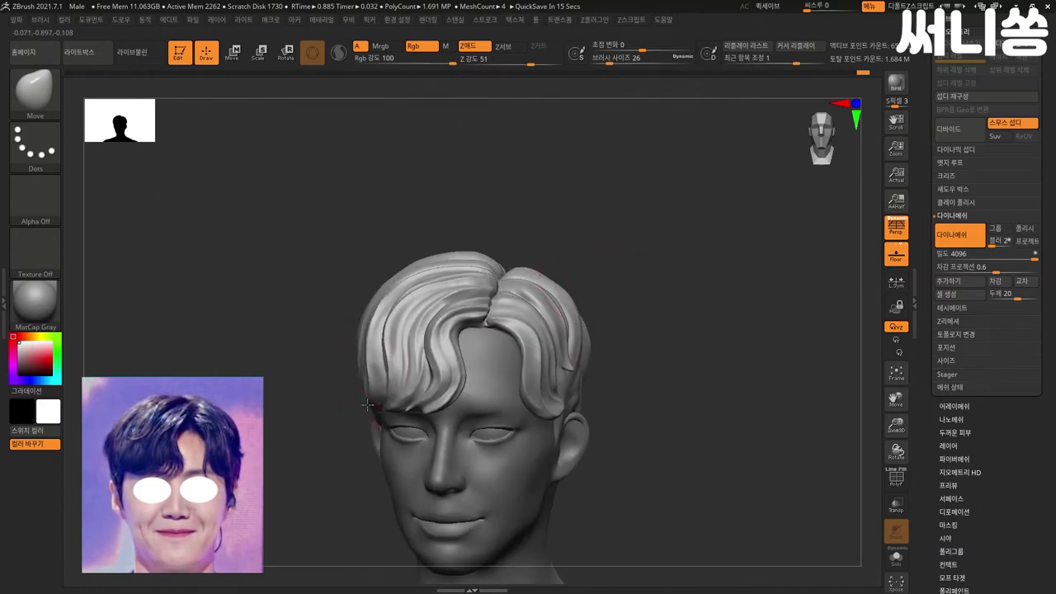
- Orbit the head through profile, front and three-quarter views of the front hair
left_click_drag(367, 404, 397, 404)
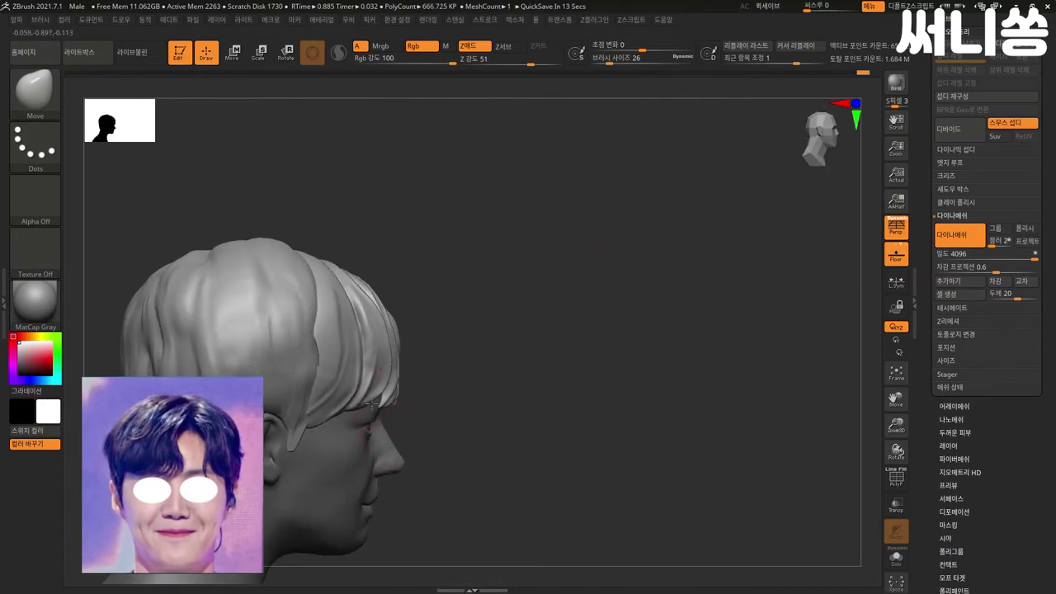
left_click_drag(469, 374, 388, 376)
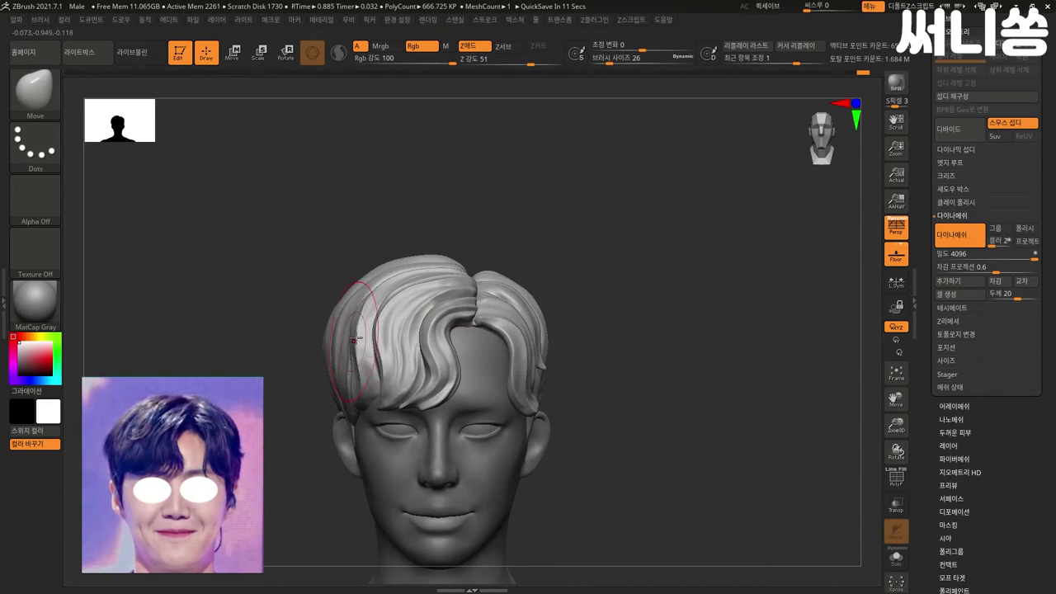
mouse_move(361, 330)
left_mouse_down()
mouse_move(388, 334)
mouse_move(582, 266)
mouse_move(603, 280)
mouse_move(435, 334)
left_mouse_up()
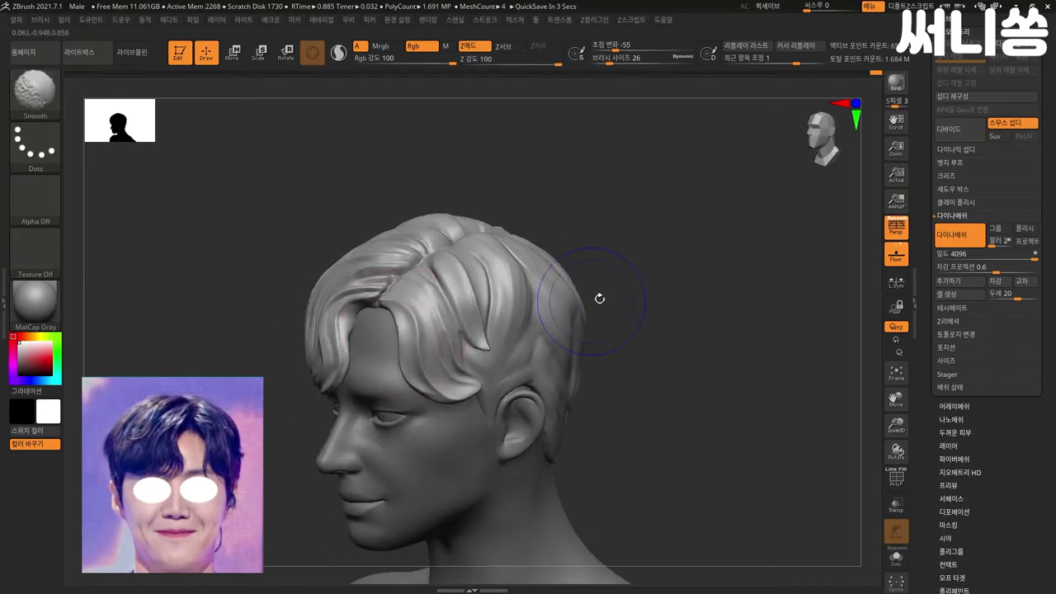
left_click_drag(544, 235, 644, 274)
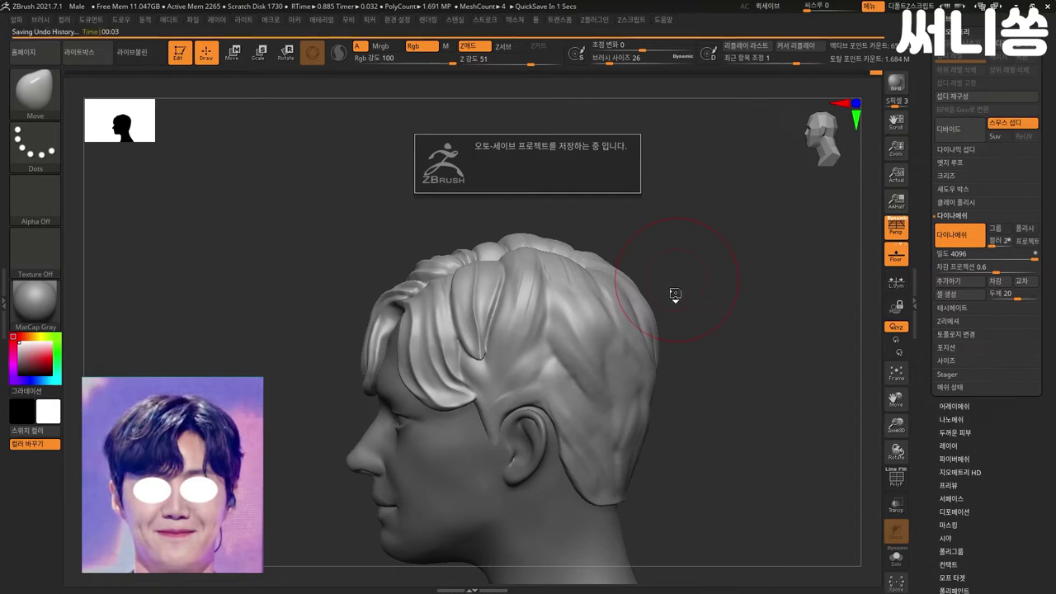
mouse_move(677, 295)
left_mouse_down()
mouse_move(517, 330)
mouse_move(614, 322)
mouse_move(628, 302)
mouse_move(657, 318)
left_mouse_up()
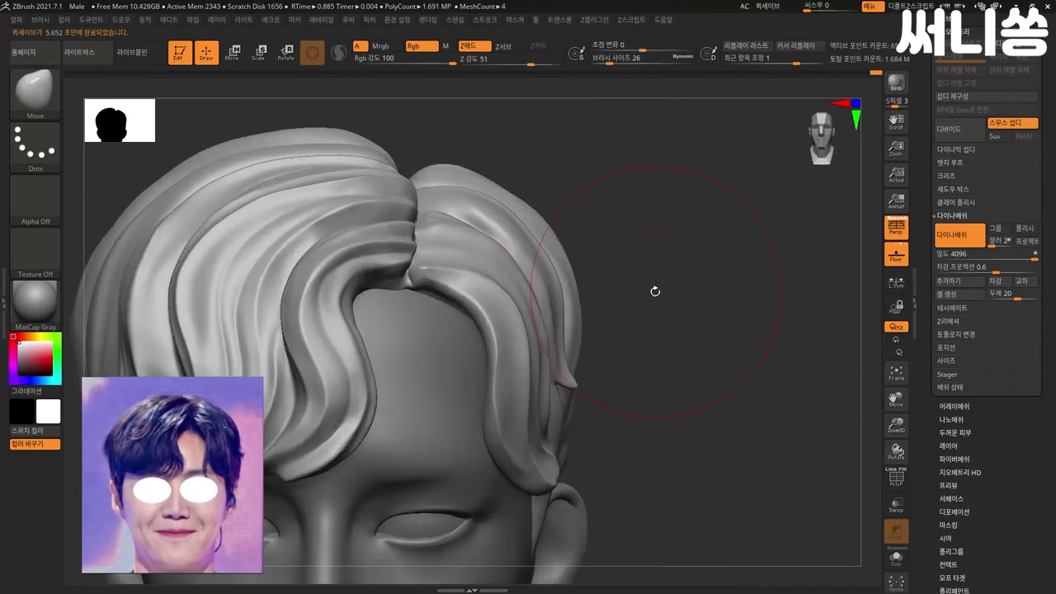
mouse_move(659, 279)
left_mouse_down()
mouse_move(686, 237)
mouse_move(686, 286)
mouse_move(676, 283)
mouse_move(720, 289)
left_mouse_up()
- Select the Inflat brush at Draw Size 10 and orbit around the hair part
key("b")
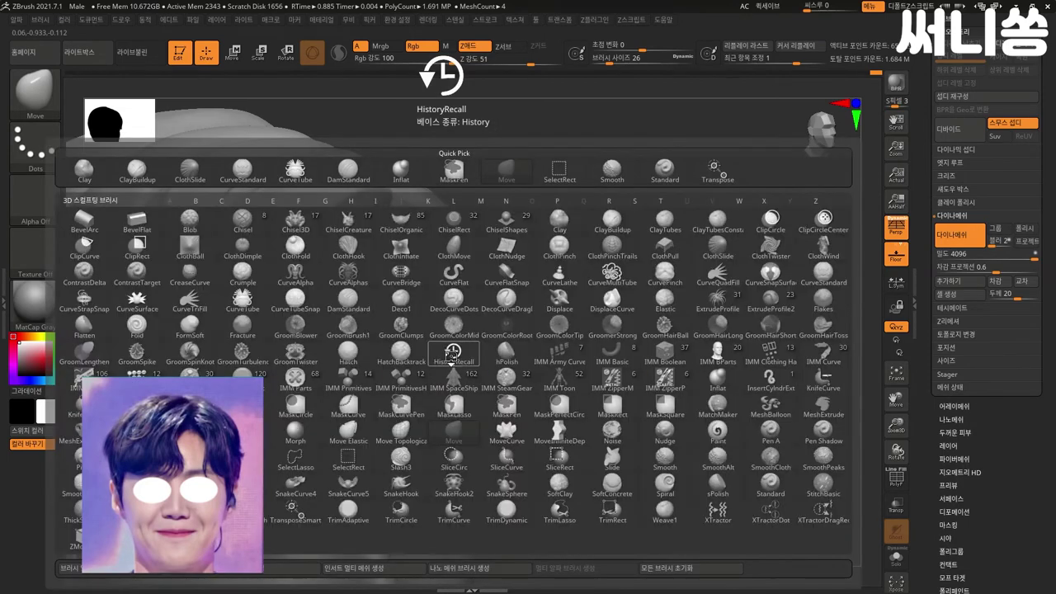
left_click(448, 355)
key("bracketleft")
key("bracketleft")
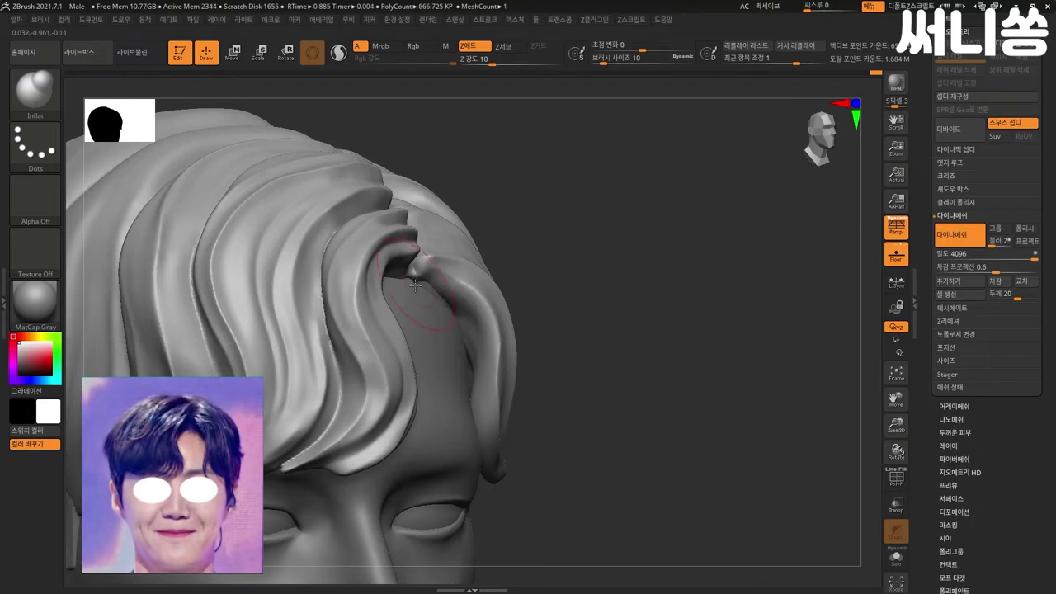
left_click_drag(573, 330, 504, 335)
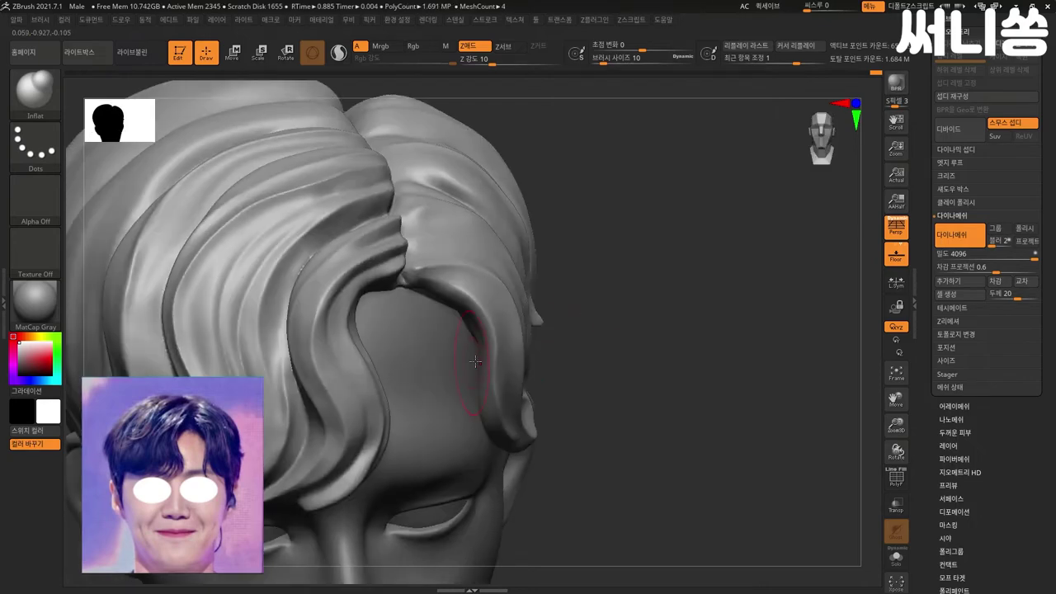
left_click_drag(597, 327, 471, 356)
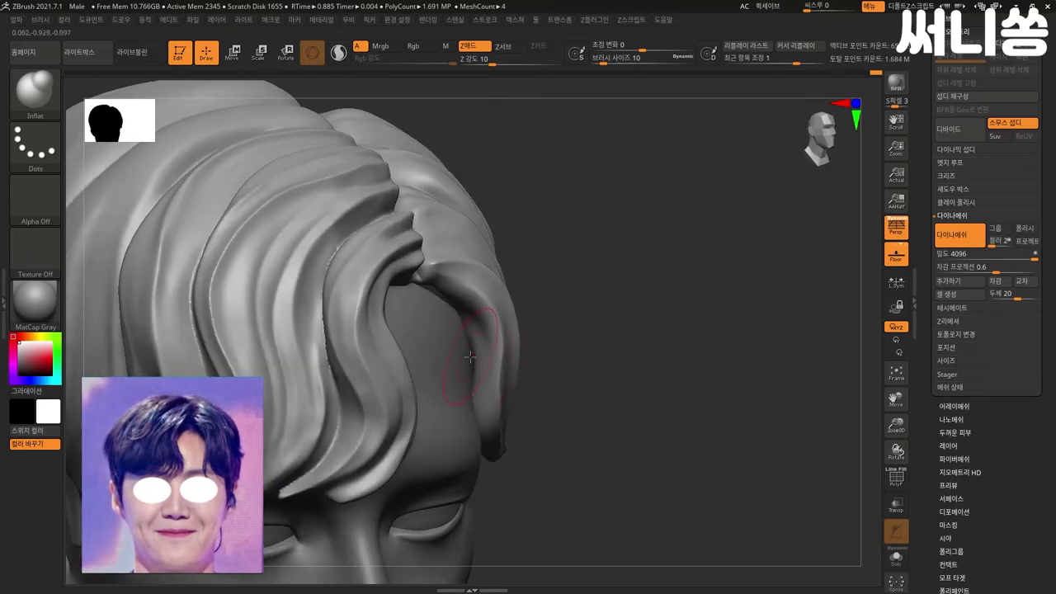
mouse_move(470, 400)
left_mouse_down()
mouse_move(601, 325)
mouse_move(635, 326)
left_mouse_up()
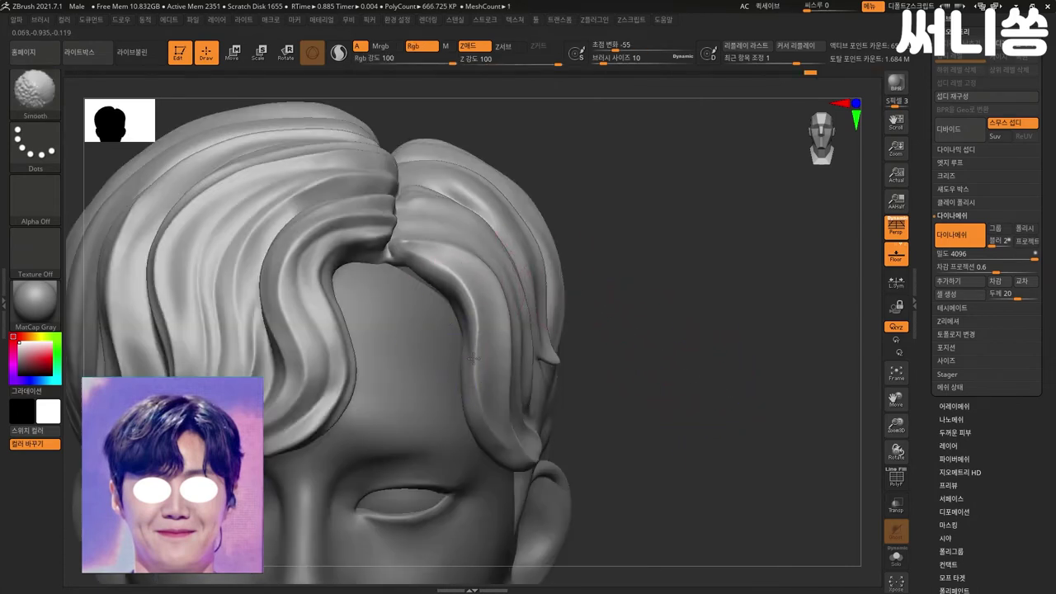
- Switch to DamStandard, deepen the hair-part crease and smooth the bulge into a fold
key("b")
key("i")
key("n")
key("b")
key("d")
key("s")
left_click_drag(398, 216, 386, 258)
mouse_move(627, 189)
left_mouse_down()
mouse_move(660, 195)
mouse_move(542, 224)
mouse_move(651, 288)
mouse_move(608, 273)
left_mouse_up()
mouse_move(429, 311)
left_mouse_down()
mouse_move(438, 326)
mouse_move(437, 310)
mouse_move(409, 334)
left_mouse_up()
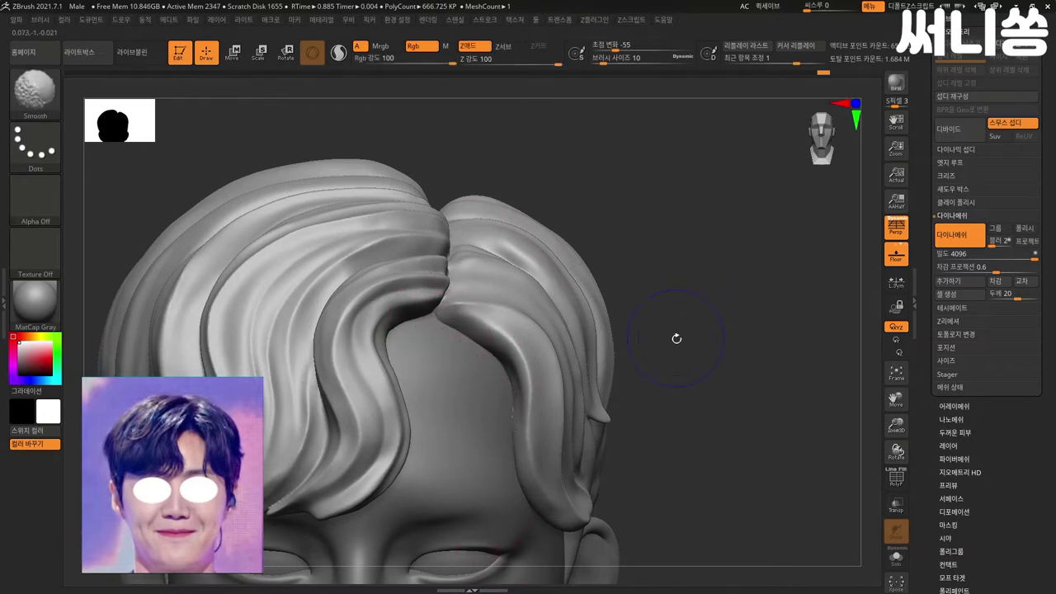
- Shrink the brush for finer grooves and toggle between the lower and higher subdivision levels
left_click_drag(677, 337, 692, 336)
key("ctrl+z")
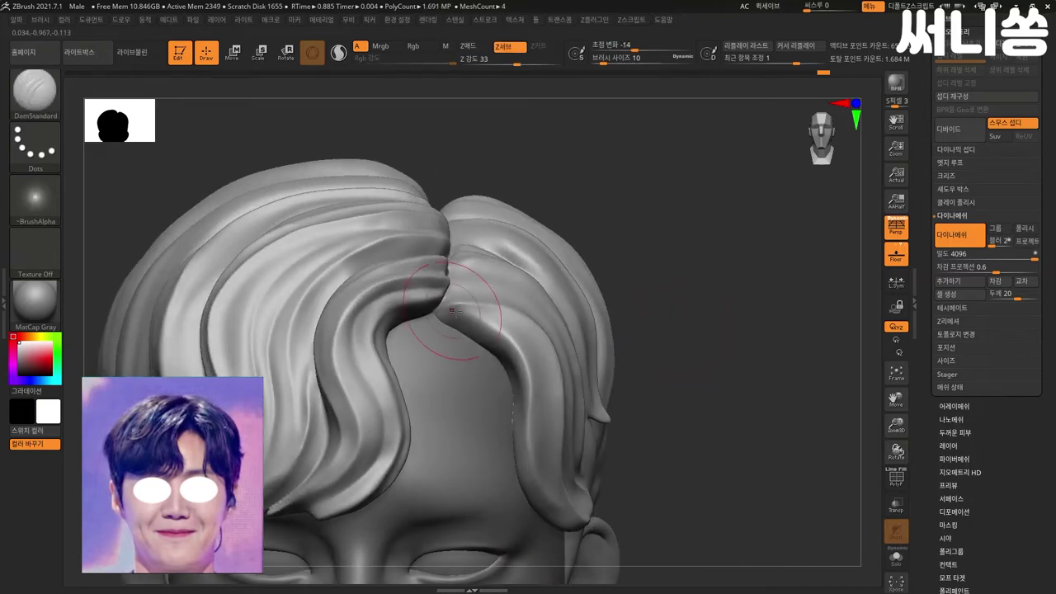
key("bracketleft")
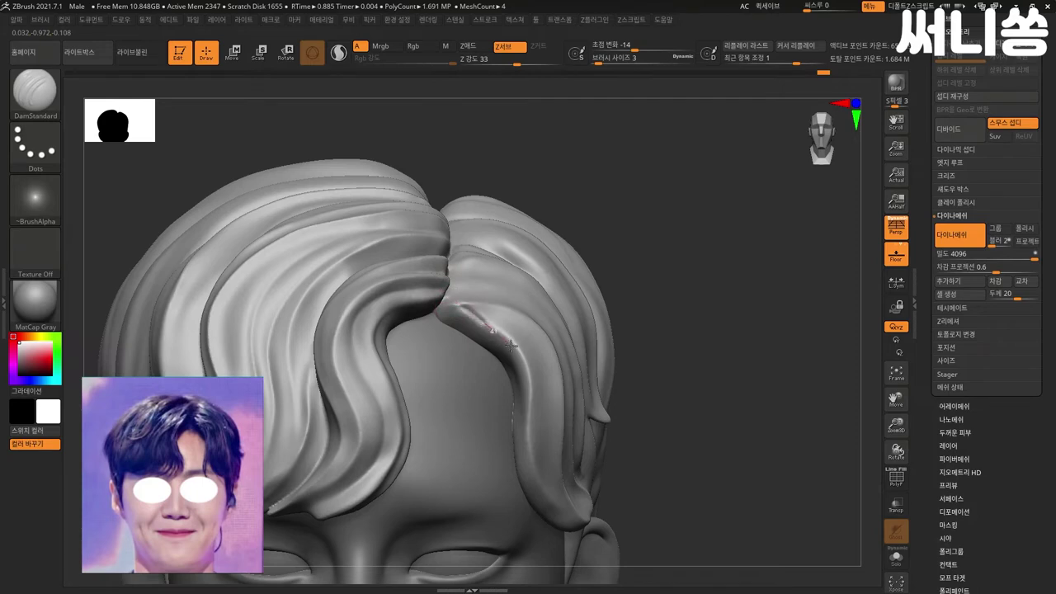
key("ctrl+z")
key("shift")
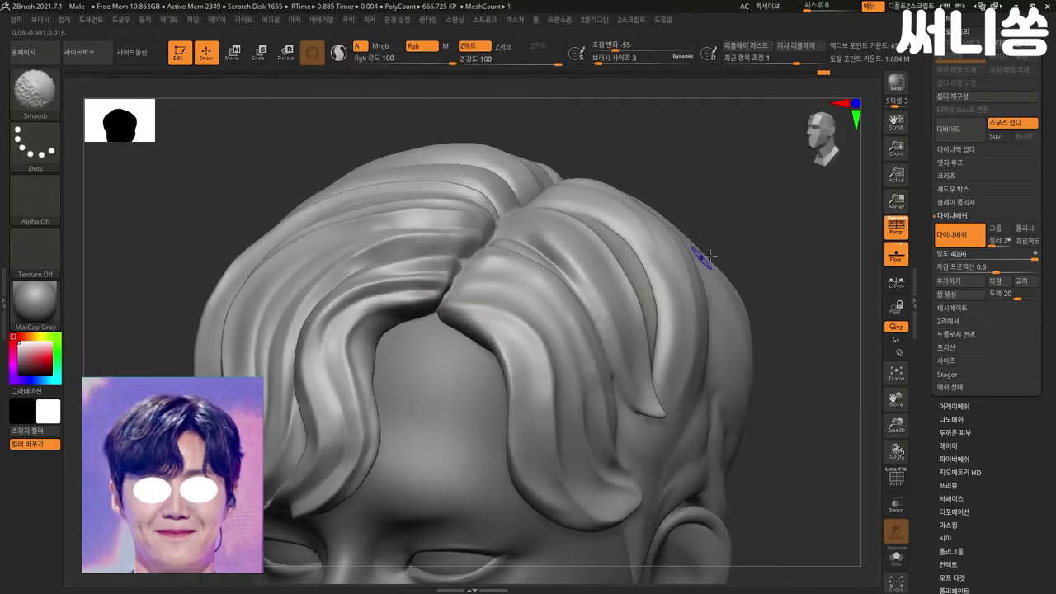
left_click_drag(726, 244, 719, 290)
key("ctrl+shift+z")
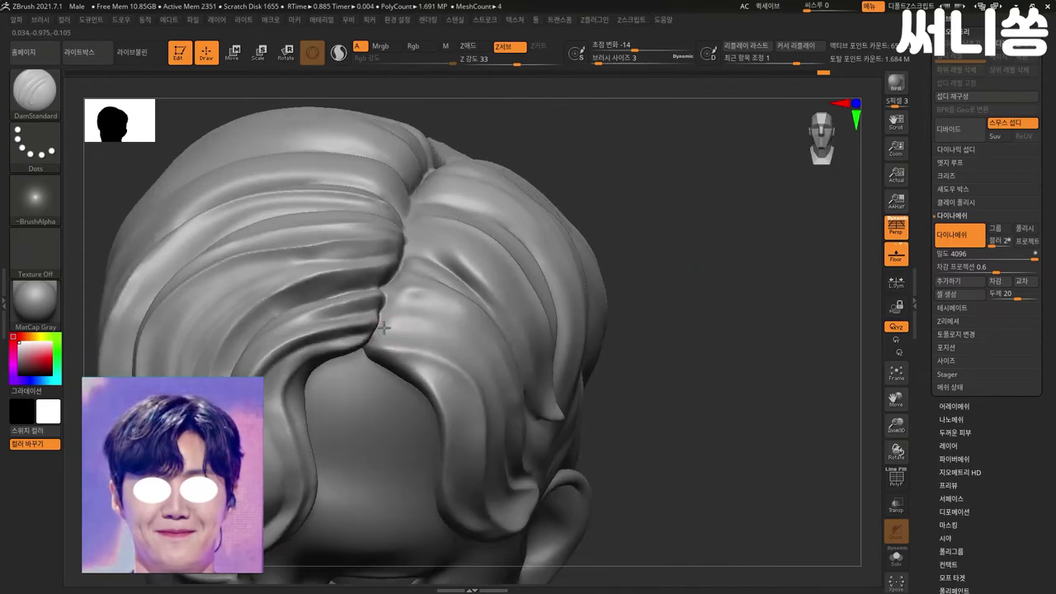
key("shift")
- Extend the groove down the strand falling onto the forehead
left_click_drag(423, 343, 459, 361)
key("ctrl+z")
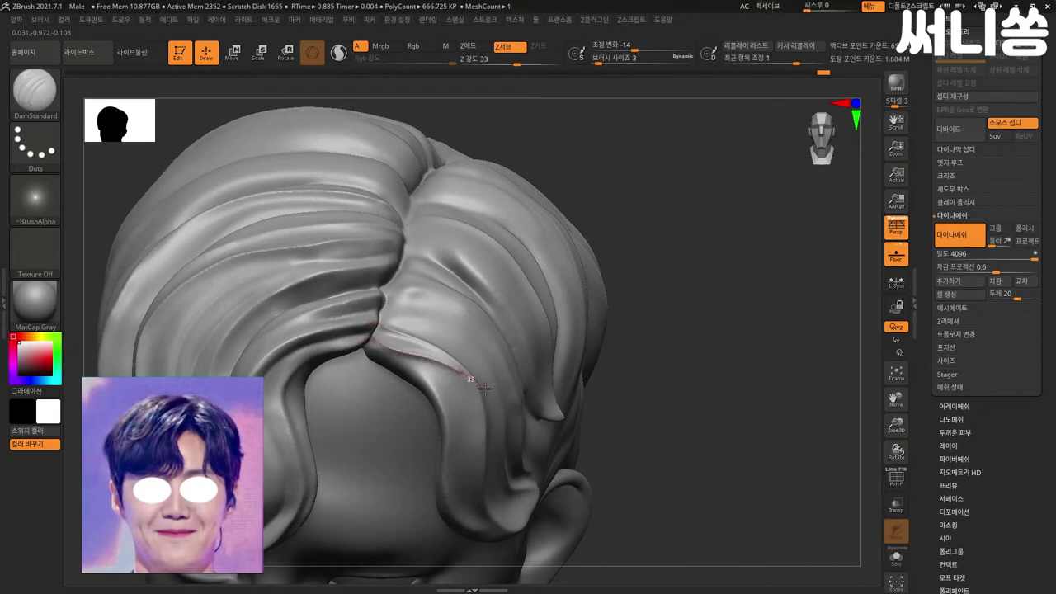
left_click_drag(690, 314, 651, 290, "shift")
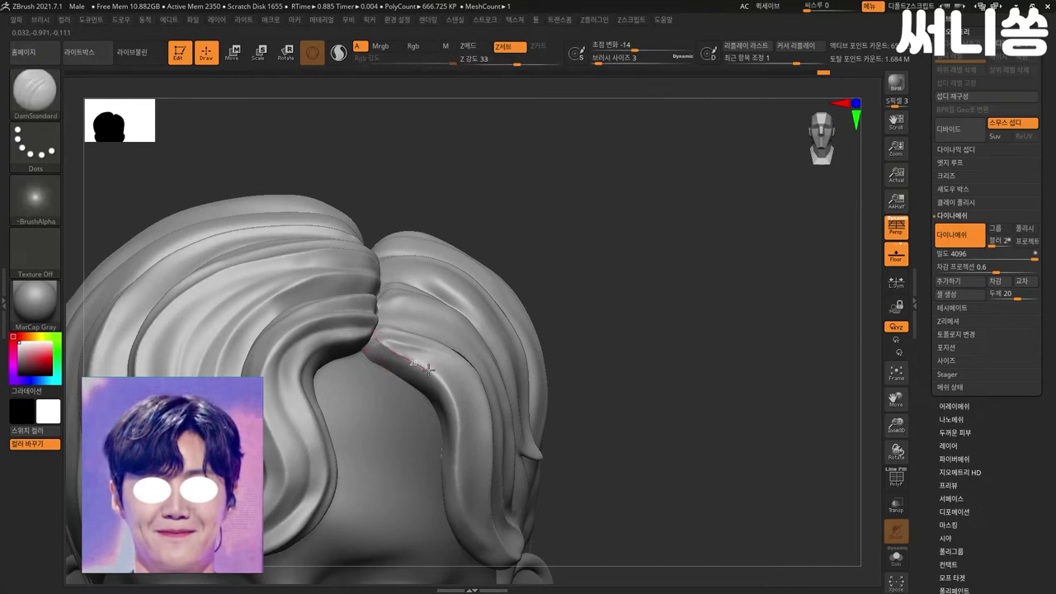
left_click_drag(453, 393, 463, 435)
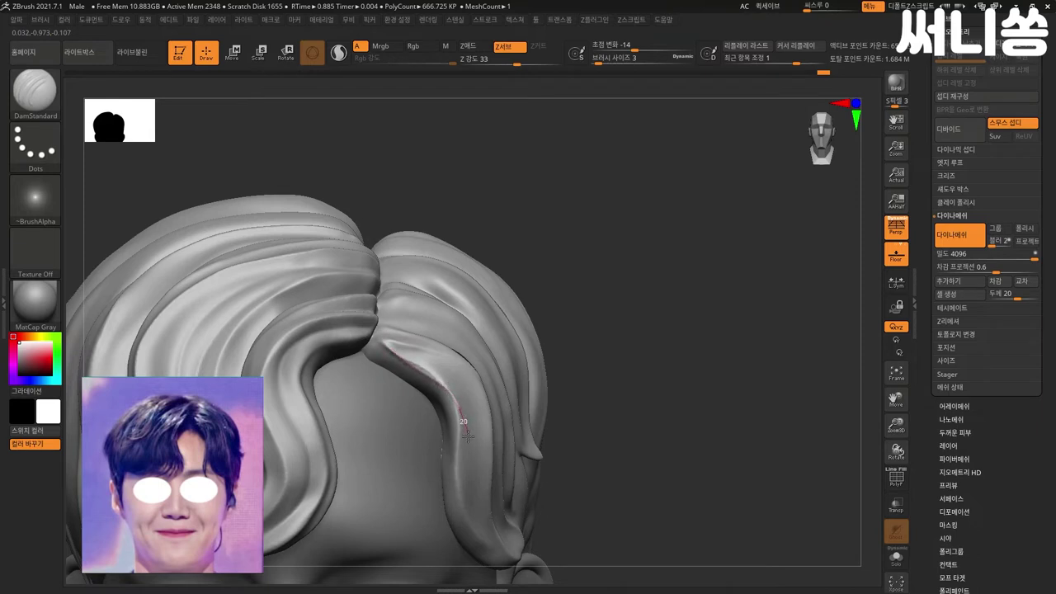
left_click_drag(603, 274, 621, 248)
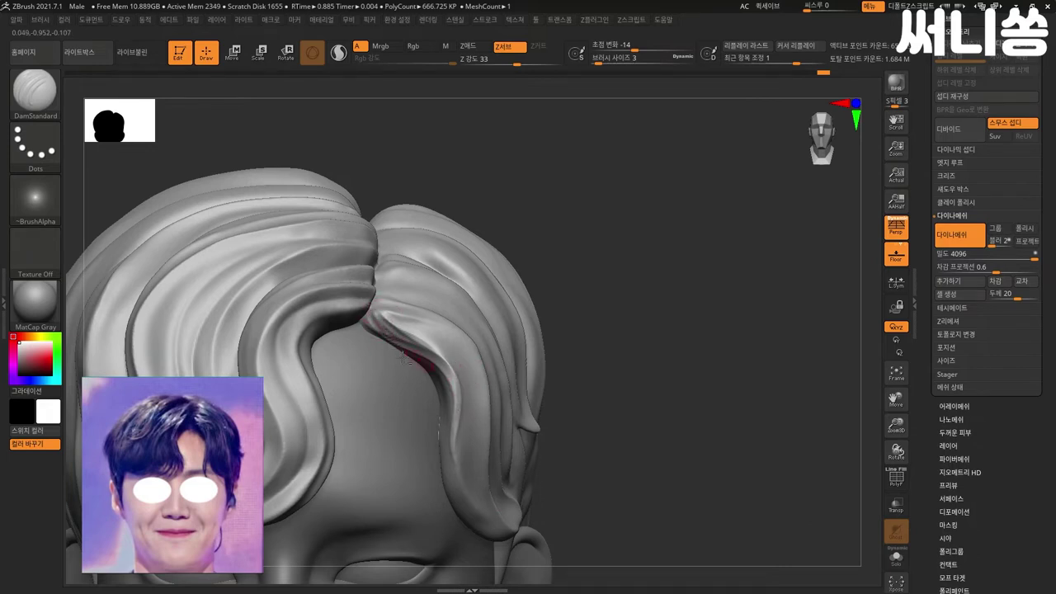
- Smooth the parting groove, then subdivide the mesh toward 2.666 million polygons
key("shift")
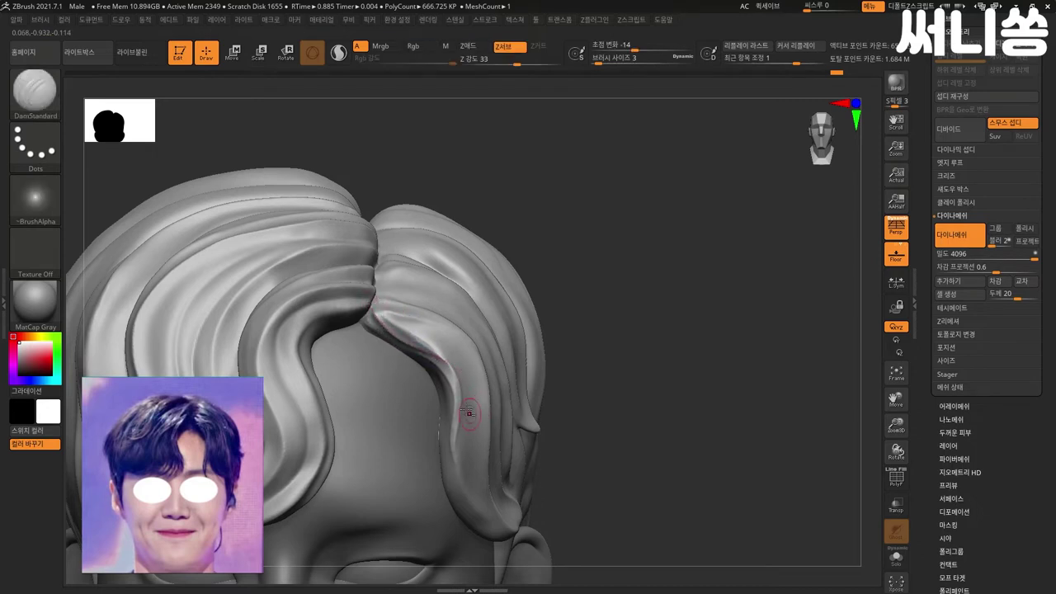
key("shift")
left_click_drag(574, 305, 622, 283)
key("ctrl")
key("ctrl+d")
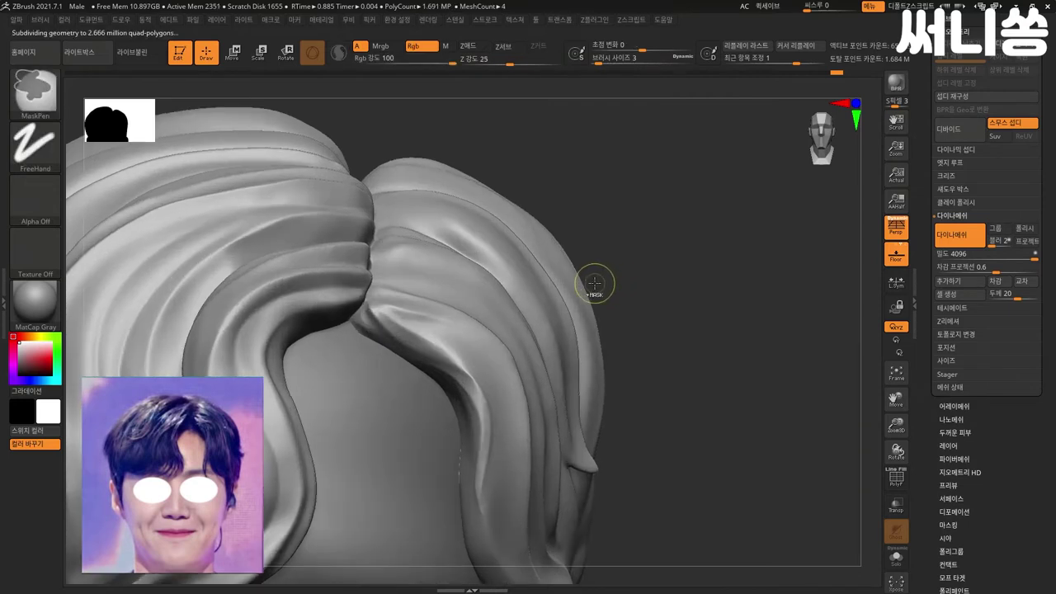
- Deepen the crease along the hair part and check it against the whole head
key("shift")
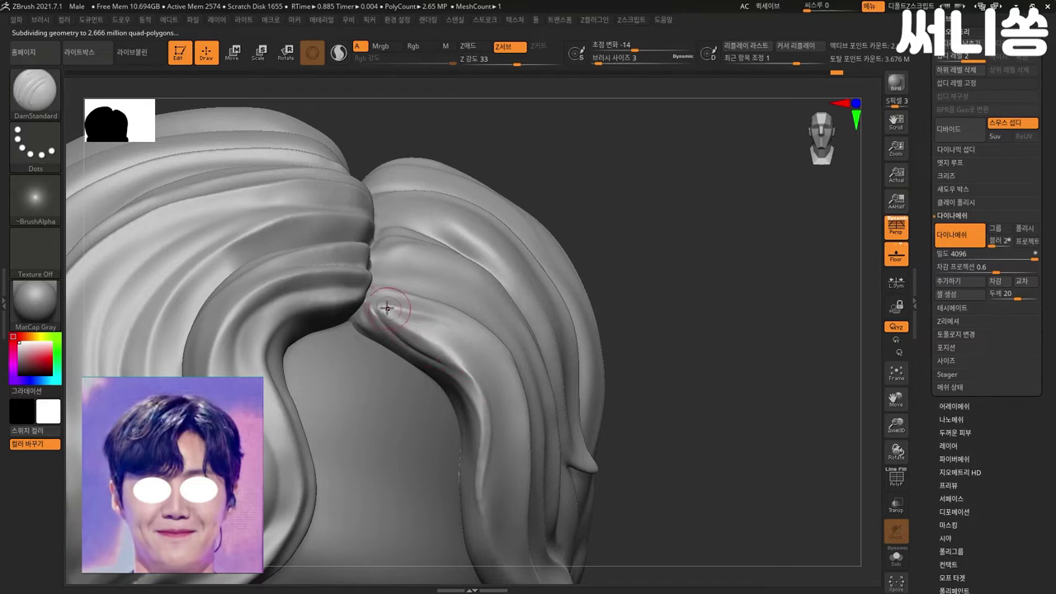
key("shift")
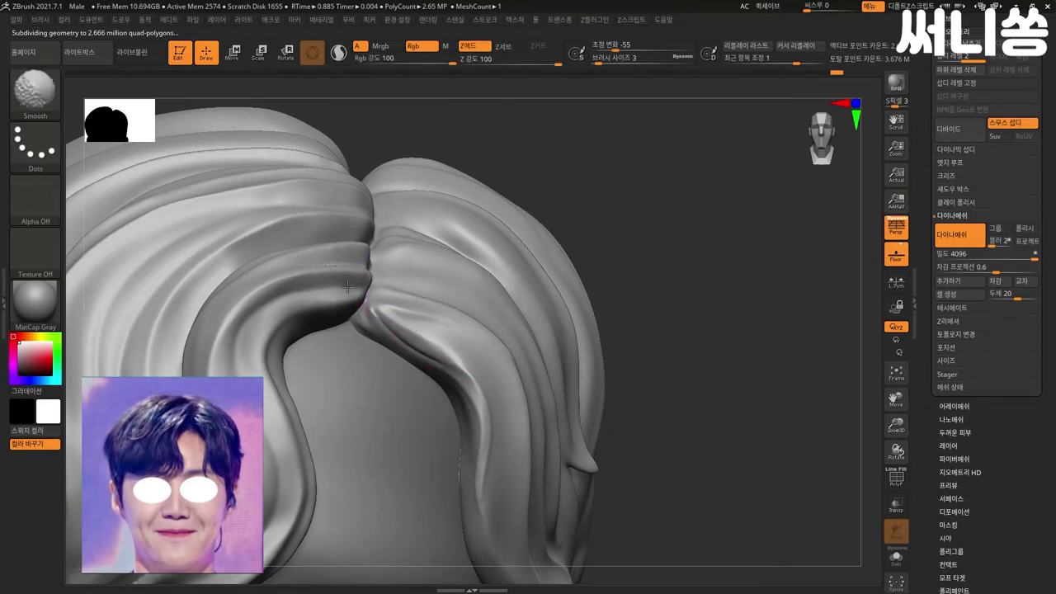
left_click_drag(405, 298, 366, 317, "shift")
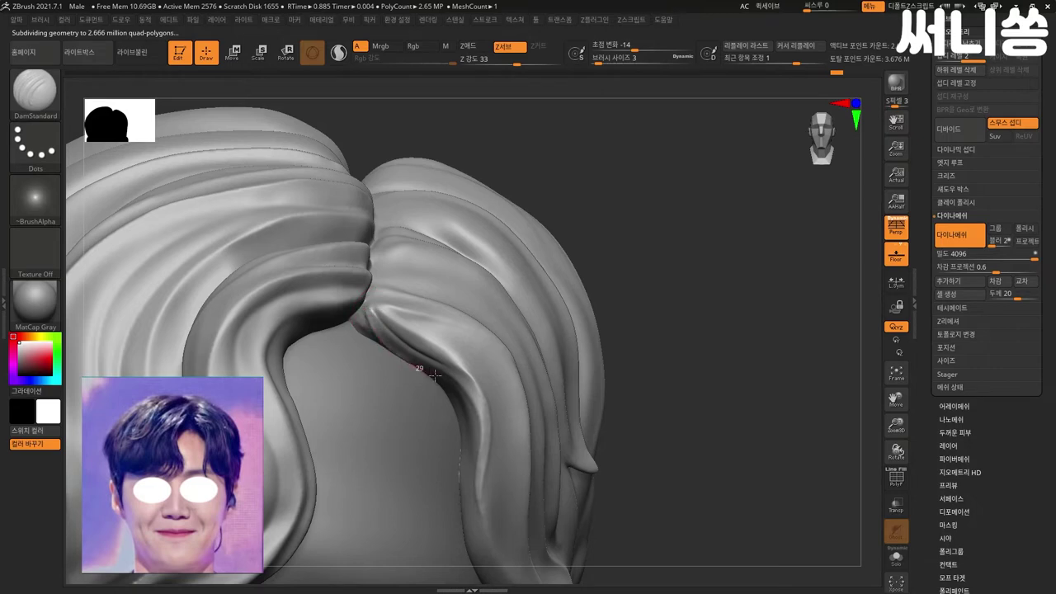
left_click_drag(697, 359, 650, 316, "alt")
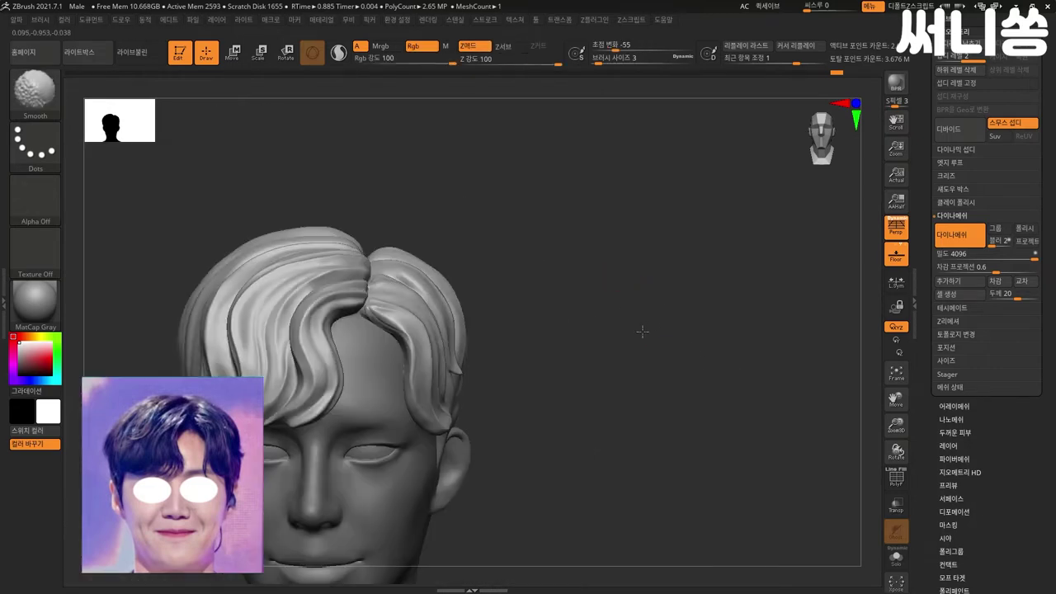
left_click_drag(538, 308, 620, 354, "alt")
- Carve and soften repeated grooves down the crease near the strand fold
left_click_drag(374, 308, 369, 296)
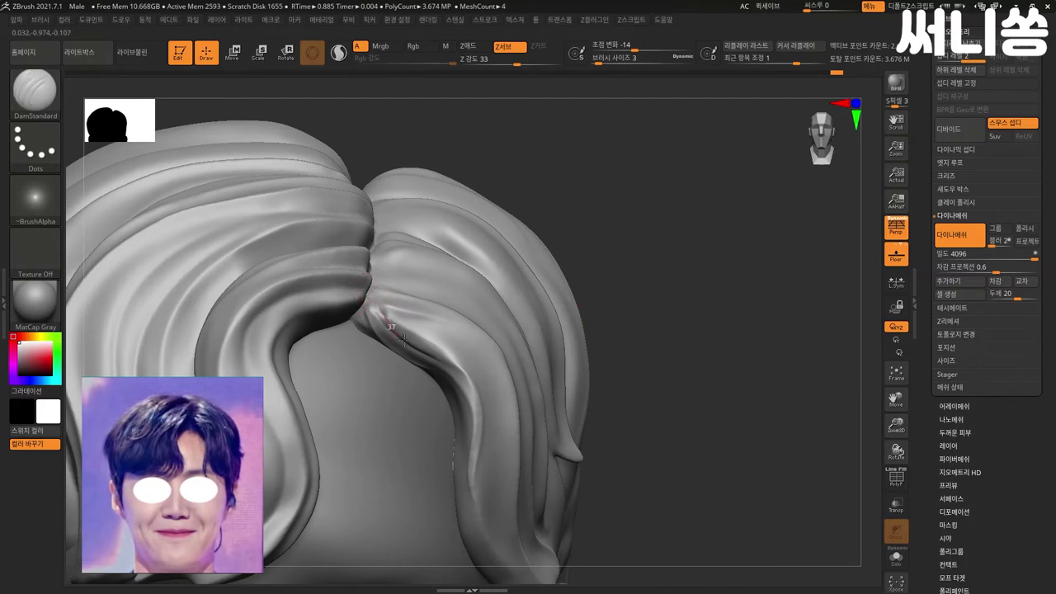
left_click_drag(389, 321, 375, 302, "shift")
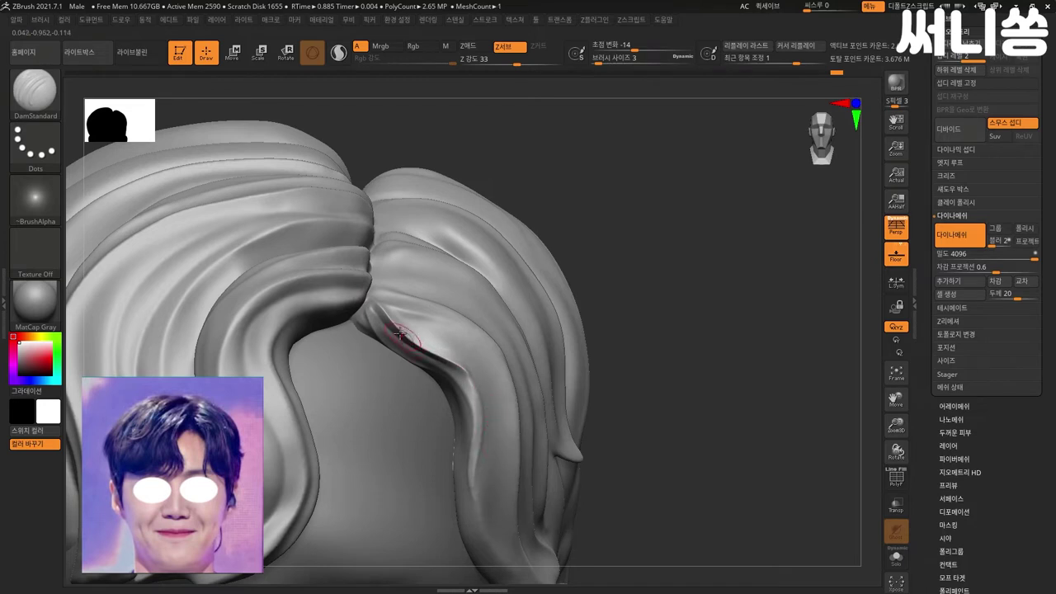
left_click_drag(403, 337, 389, 314, "shift")
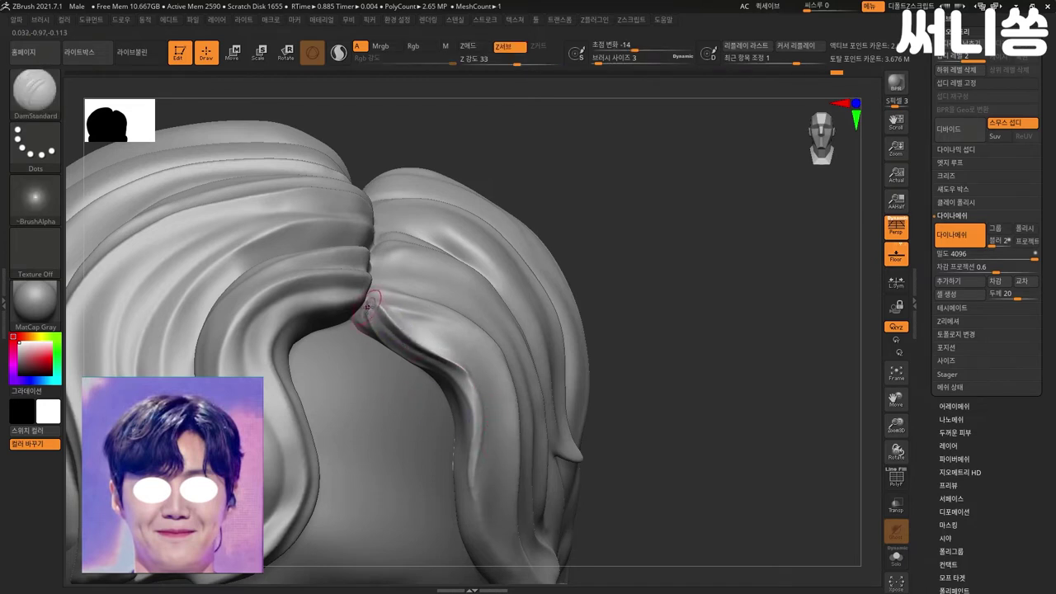
left_click_drag(369, 312, 458, 392)
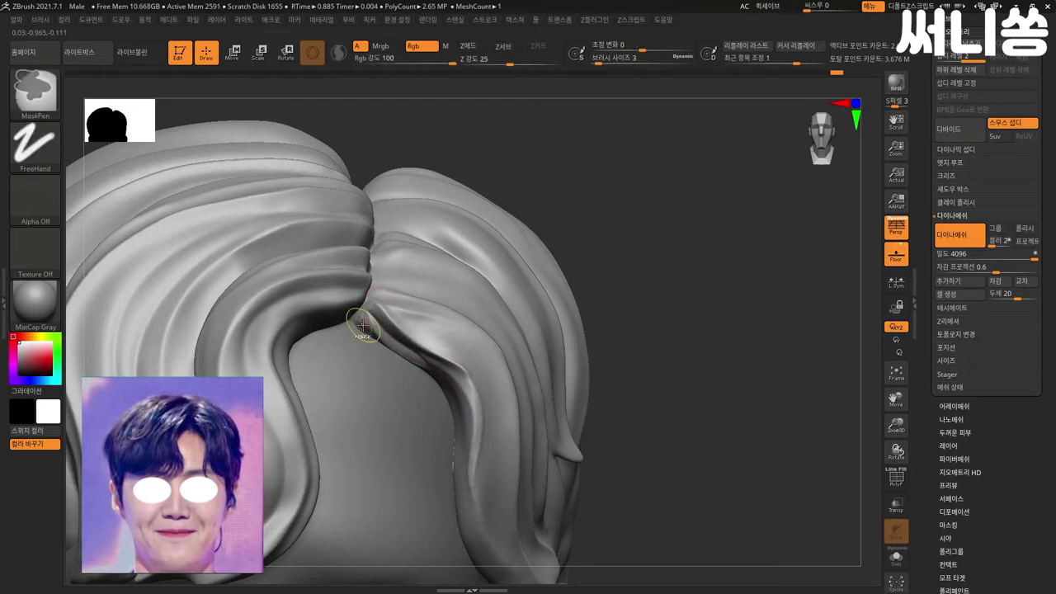
left_click_drag(348, 312, 364, 326, "shift")
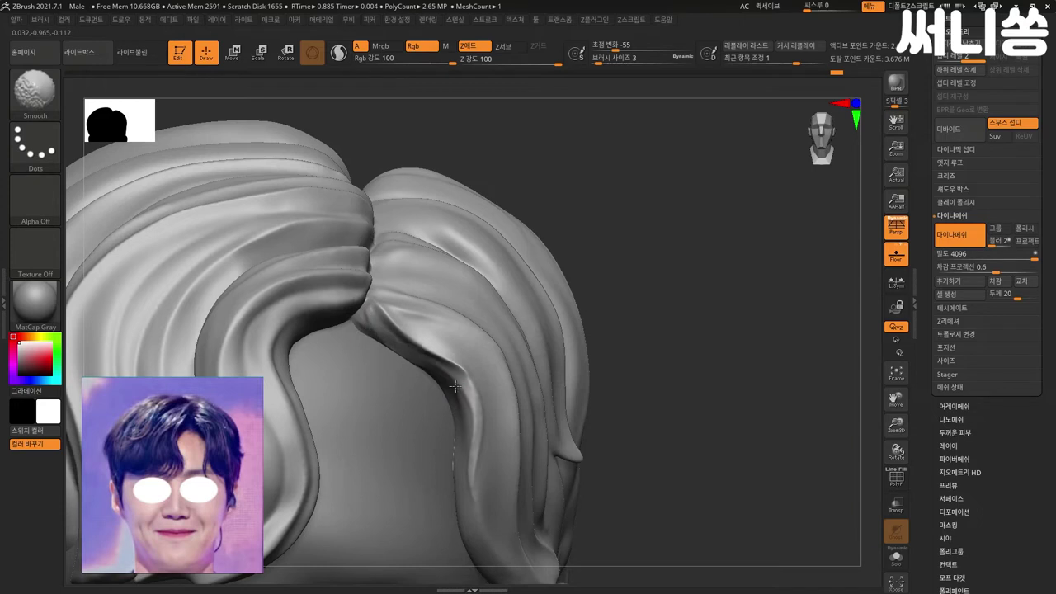
- Soften the crease along the strand and switch to the Move brush
left_click_drag(611, 347, 615, 321)
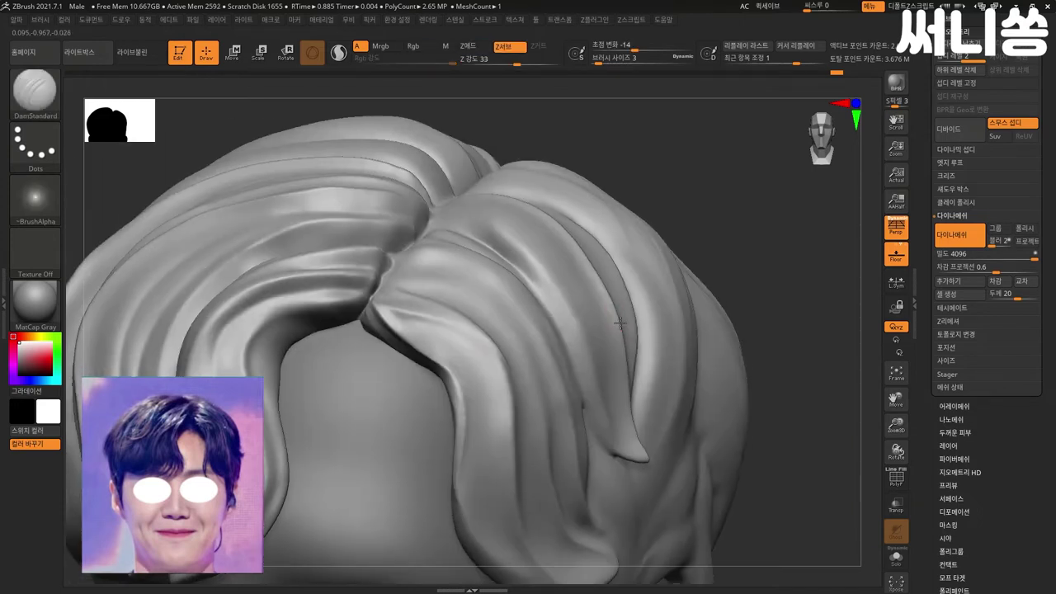
left_click_drag(433, 358, 454, 375, "shift")
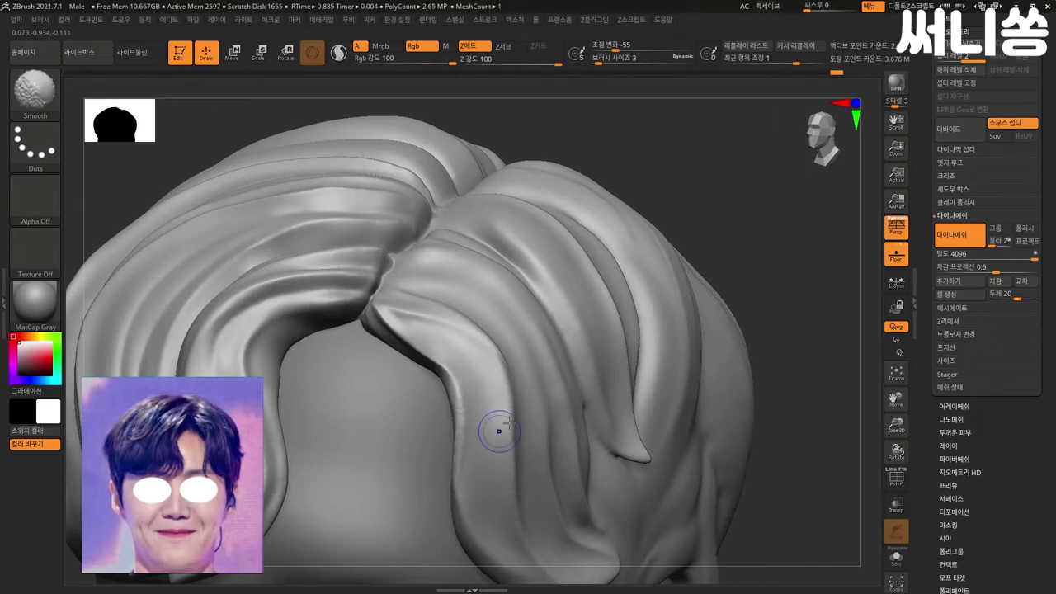
mouse_move(792, 335)
left_mouse_down()
mouse_move(783, 305)
mouse_move(751, 311)
mouse_move(702, 292)
left_mouse_up()
key("b")
key("v")
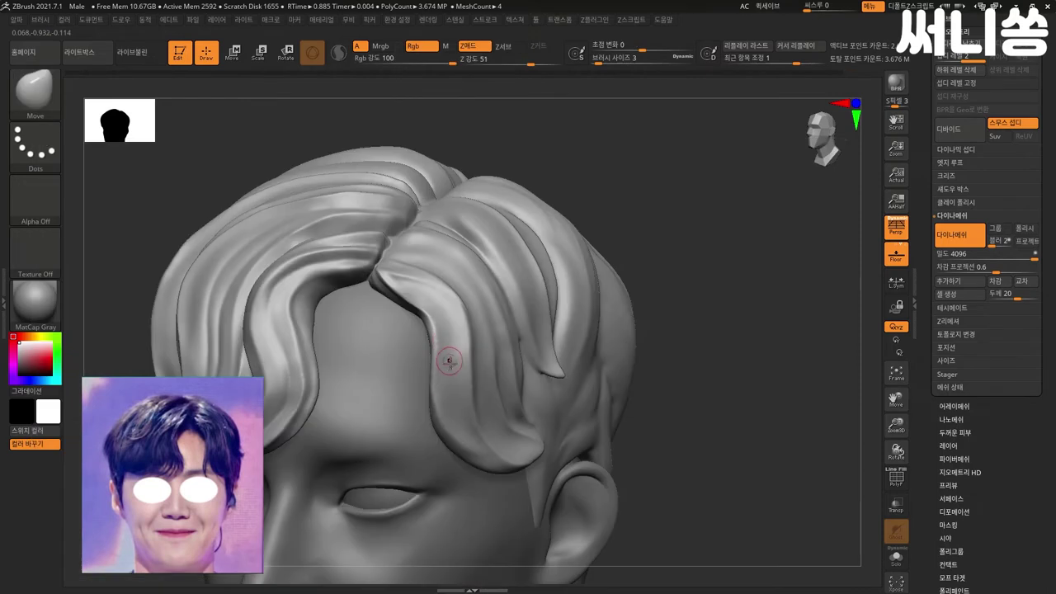
- Pull the forehead strand into a new fold and reshape the side strand's edge
left_click_drag(468, 368, 468, 334)
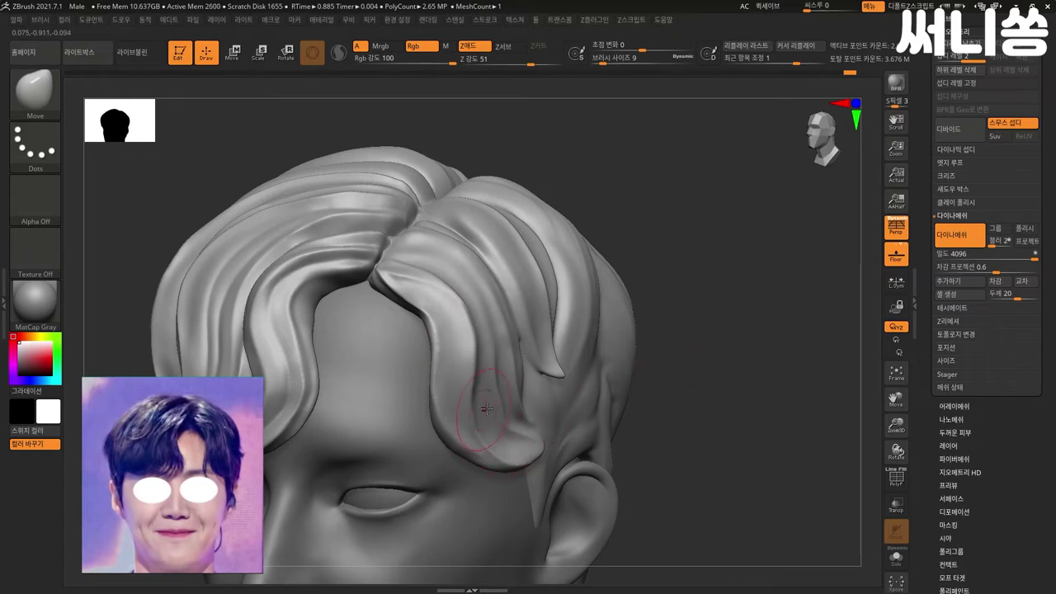
mouse_move(667, 394)
left_mouse_down()
mouse_move(519, 399)
mouse_move(511, 363)
left_mouse_up()
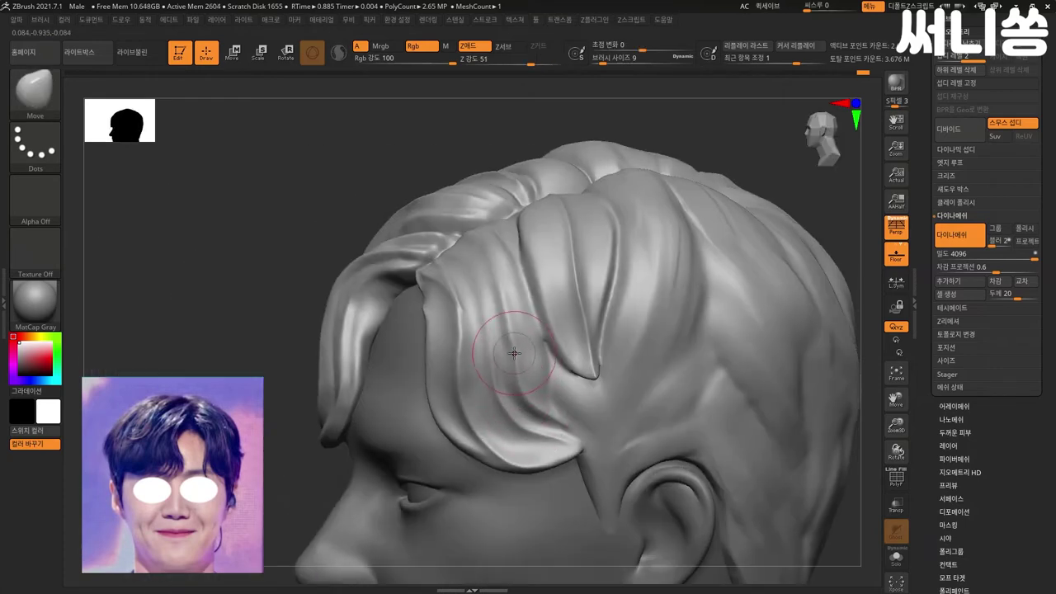
mouse_move(514, 372)
left_mouse_down()
mouse_move(546, 429)
mouse_move(585, 453)
left_mouse_up()
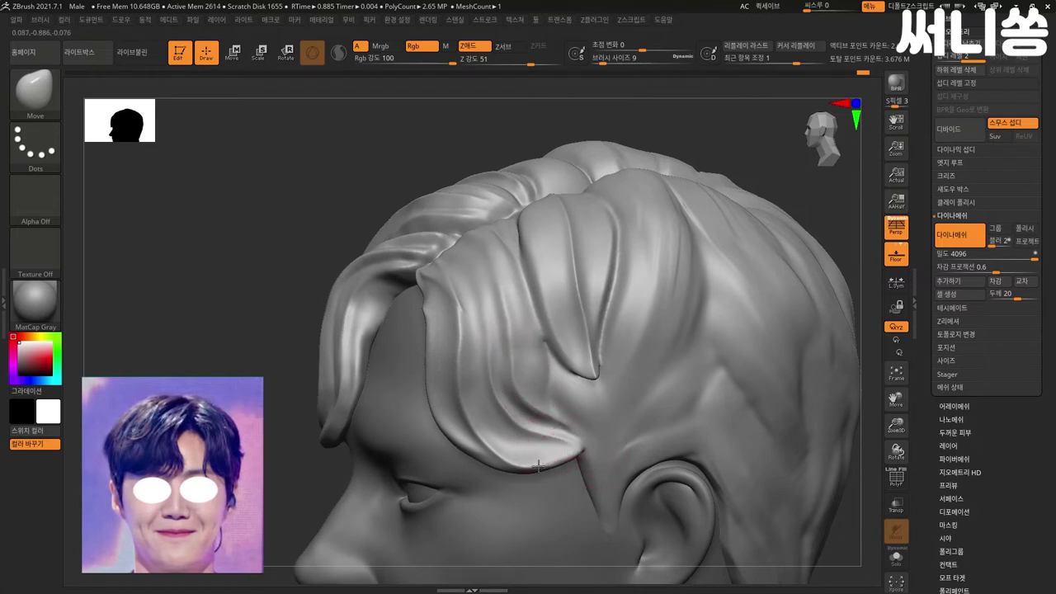
key("shift")
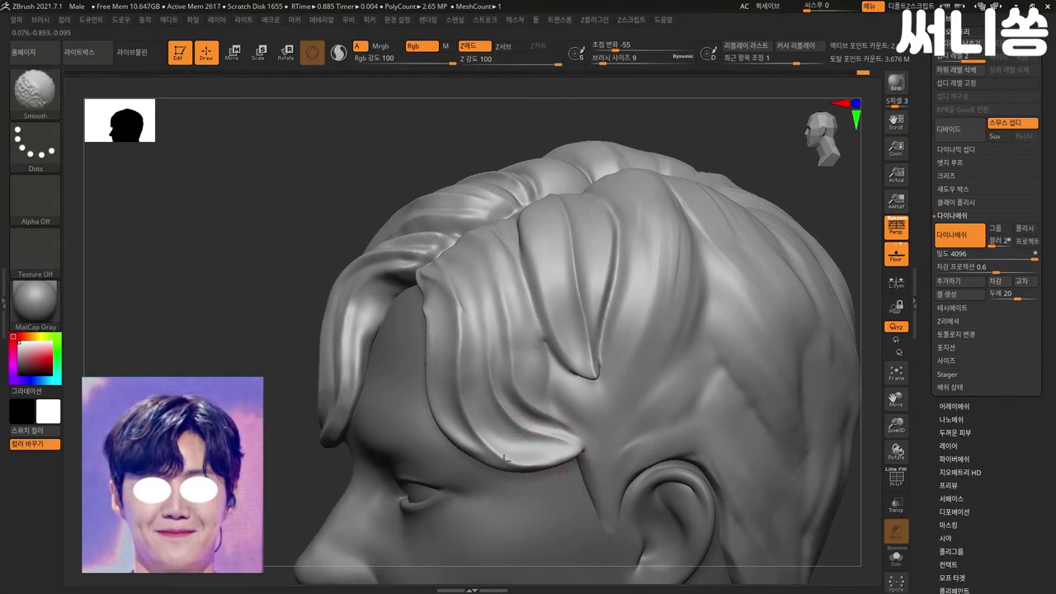
key("shift")
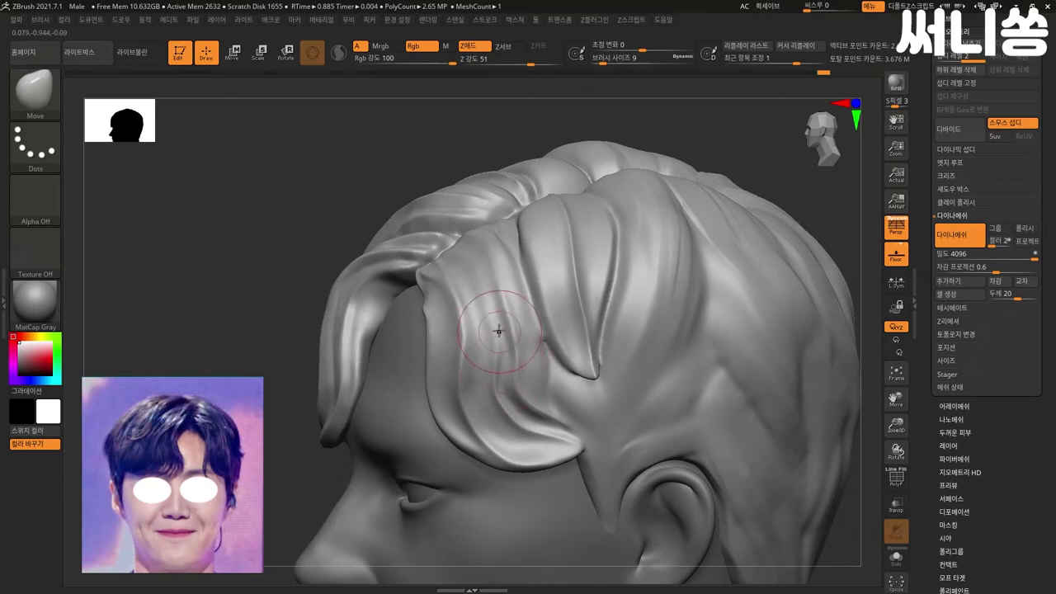
- Smooth the hair near the strand edge and nudge the edge into a cleaner shape
left_click(500, 304)
left_click_drag(499, 303, 492, 286, "shift")
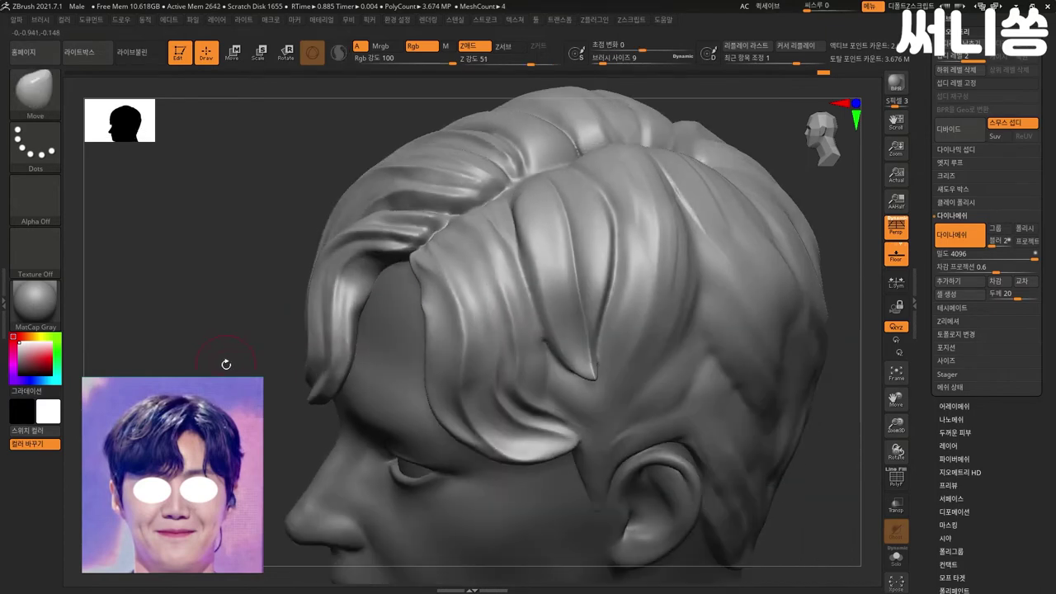
mouse_move(226, 363)
left_mouse_down()
mouse_move(248, 429)
mouse_move(376, 364)
mouse_move(377, 398)
left_mouse_up()
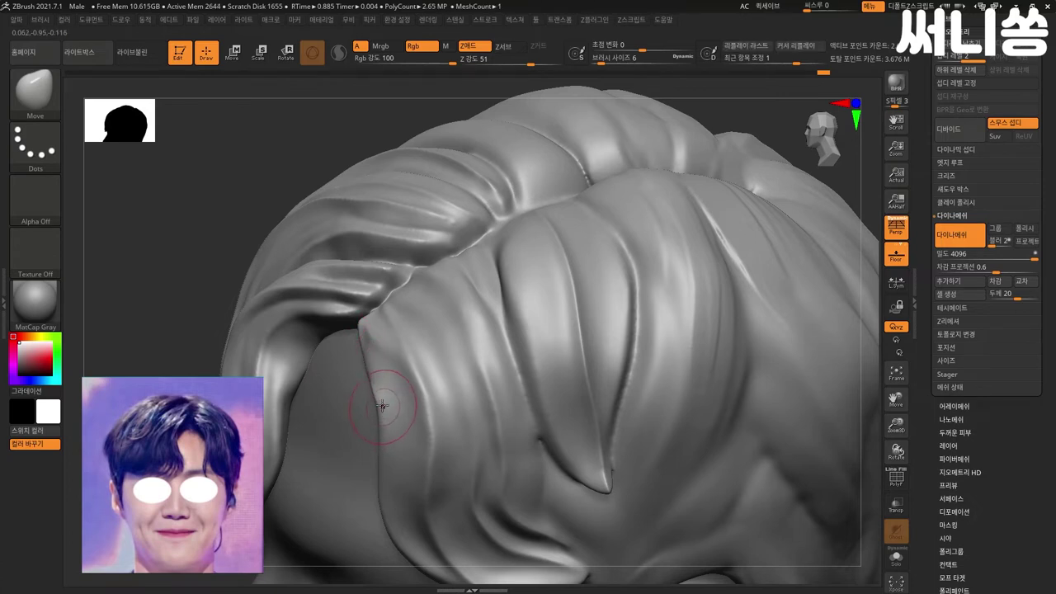
left_click_drag(366, 345, 382, 410)
- Toggle Solo between the full bust and the isolated hair mesh to compare
key("ctrl+z")
key("ctrl+z")
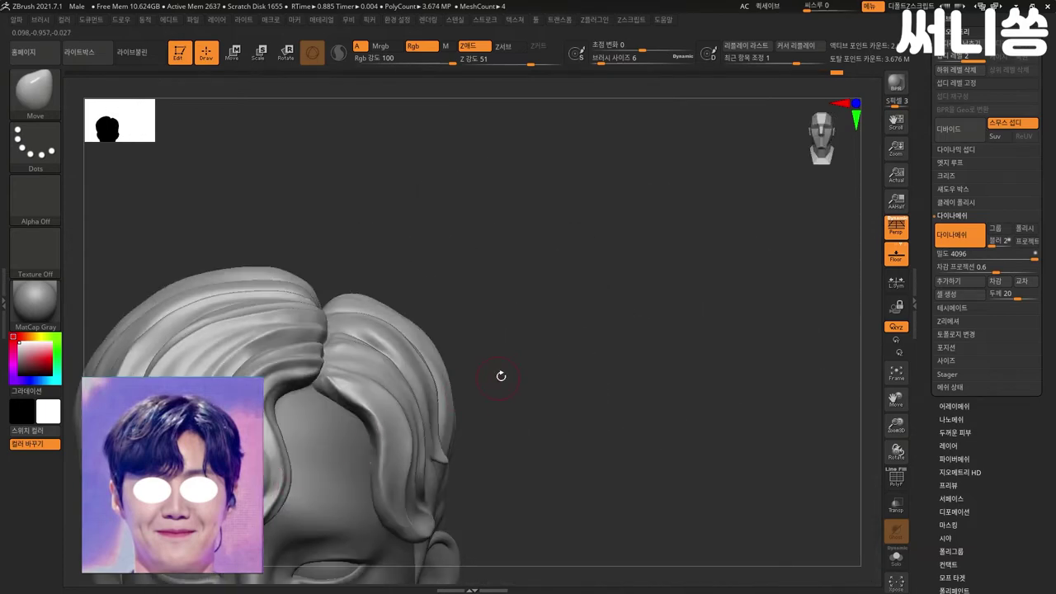
key("ctrl+shift+z")
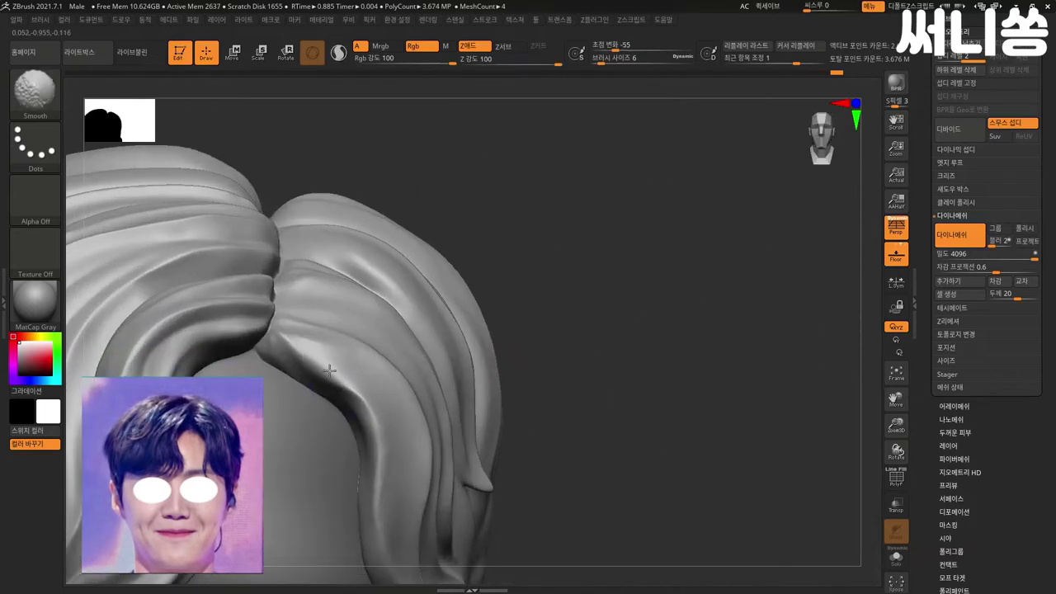
key("ctrl+shift+z")
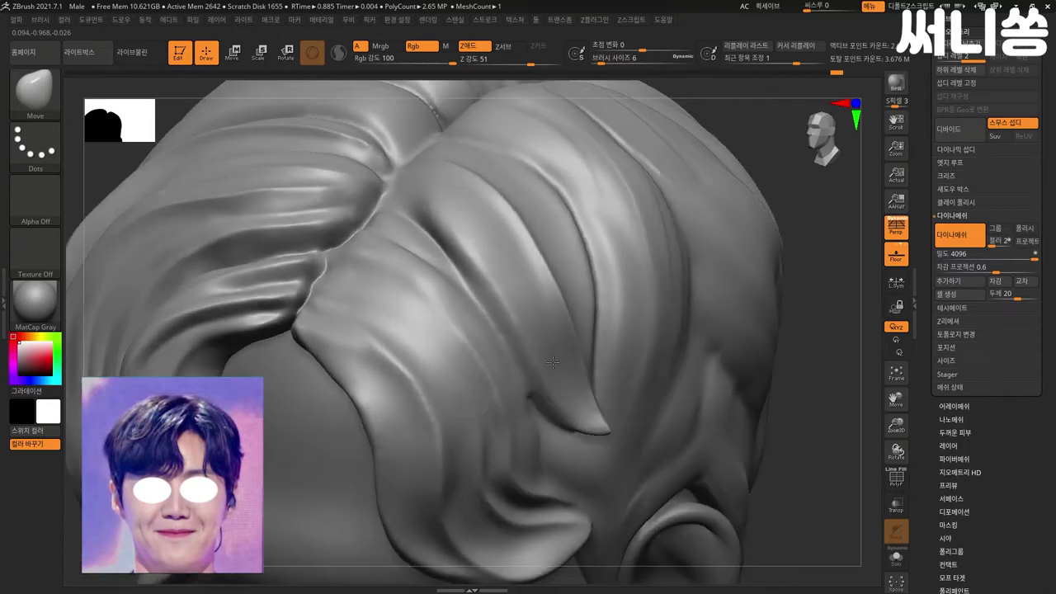
key("ctrl+z")
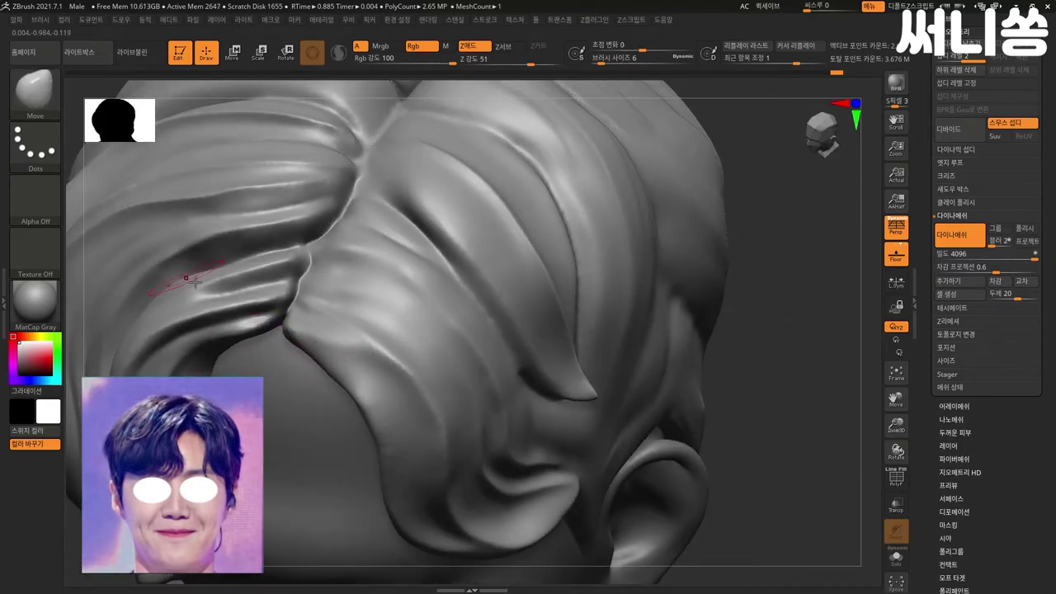
key("ctrl+shift+z")
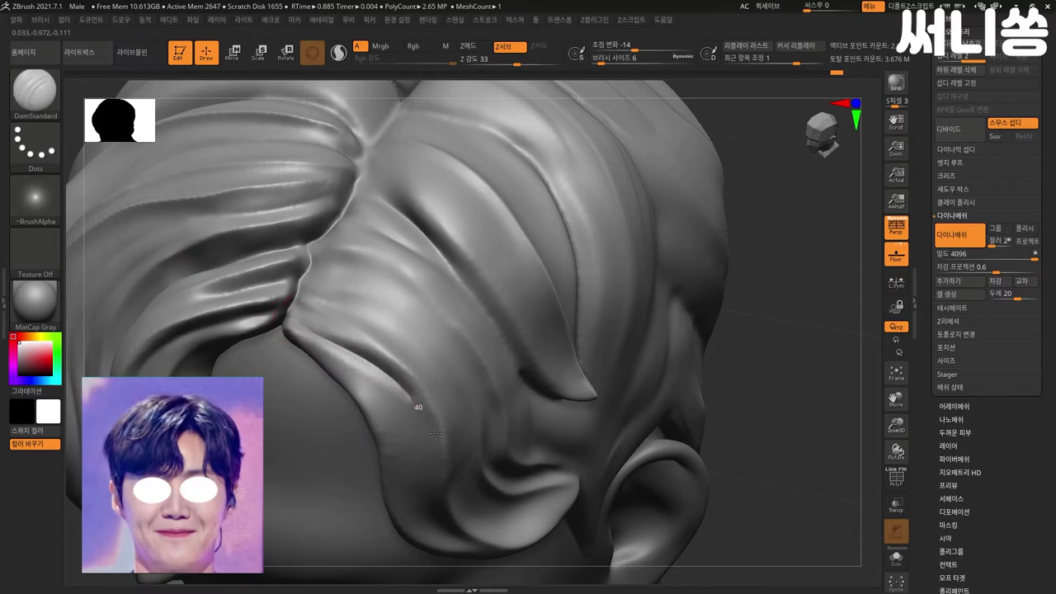
- Toggle Solo back to the hair and carve the first creases along a side strand
key("shift")
key("ctrl+z")
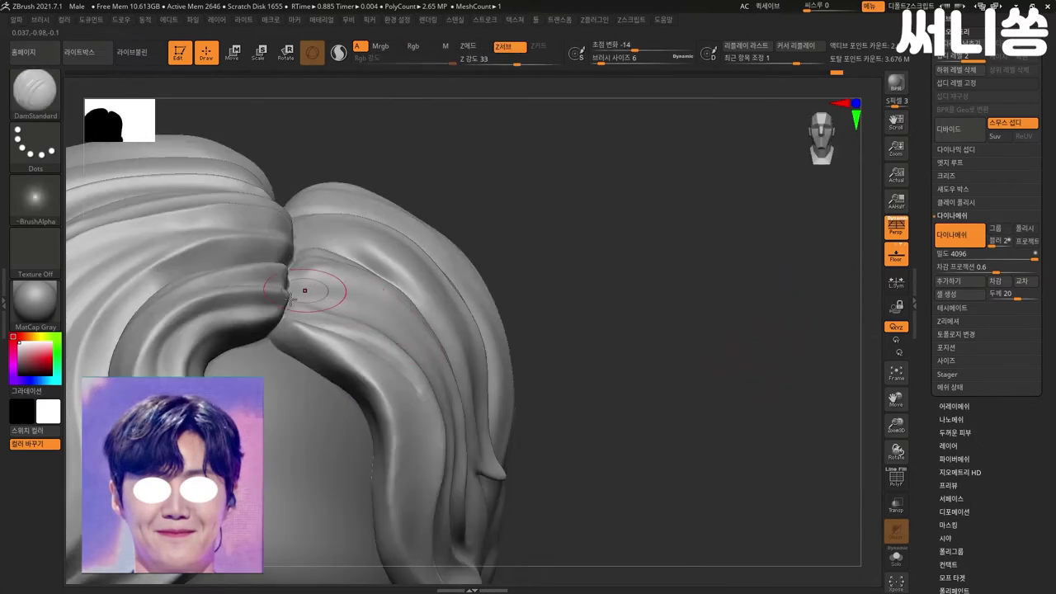
key("ctrl+shift+z")
mouse_move(323, 359)
left_mouse_down()
mouse_move(371, 377)
mouse_move(387, 410)
left_mouse_up()
left_click_drag(298, 363, 321, 372)
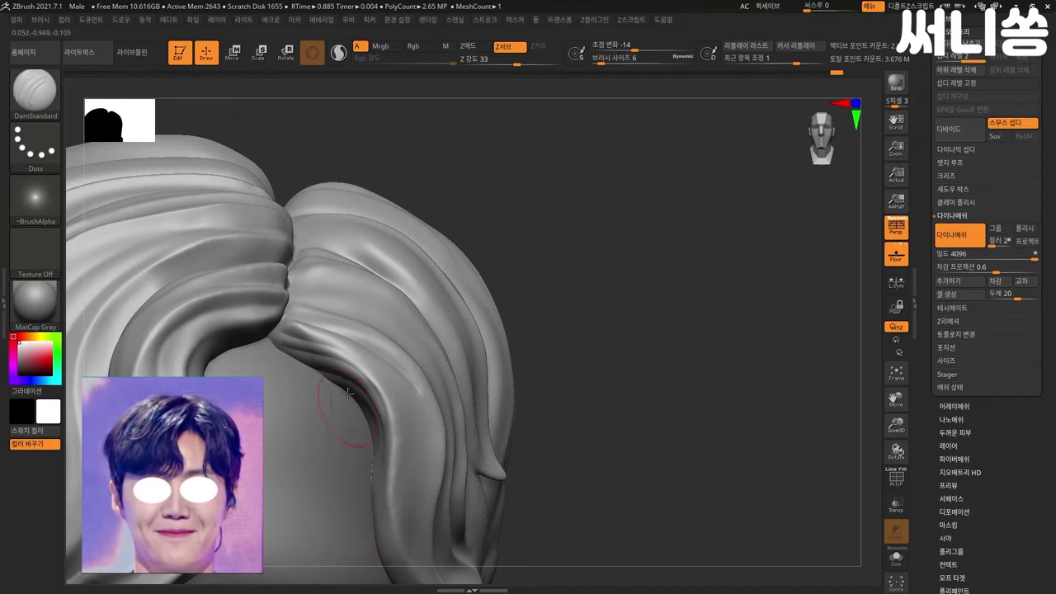
mouse_move(302, 338)
left_mouse_down()
mouse_move(347, 349)
mouse_move(385, 378)
mouse_move(404, 429)
left_mouse_up()
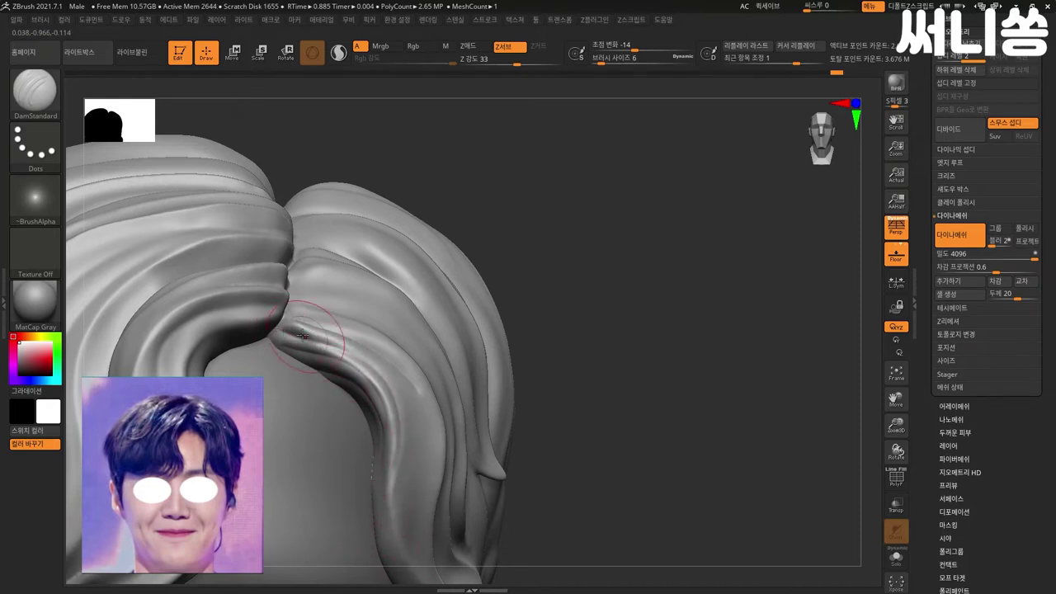
- Carve several more grooves down the side strands, including along the lower strand
mouse_move(285, 329)
left_mouse_down()
mouse_move(353, 344)
mouse_move(407, 391)
left_mouse_up()
left_click_drag(416, 471, 401, 540)
mouse_move(608, 387)
left_mouse_down()
mouse_move(600, 377)
mouse_move(227, 326)
mouse_move(314, 330)
mouse_move(328, 304)
left_mouse_up()
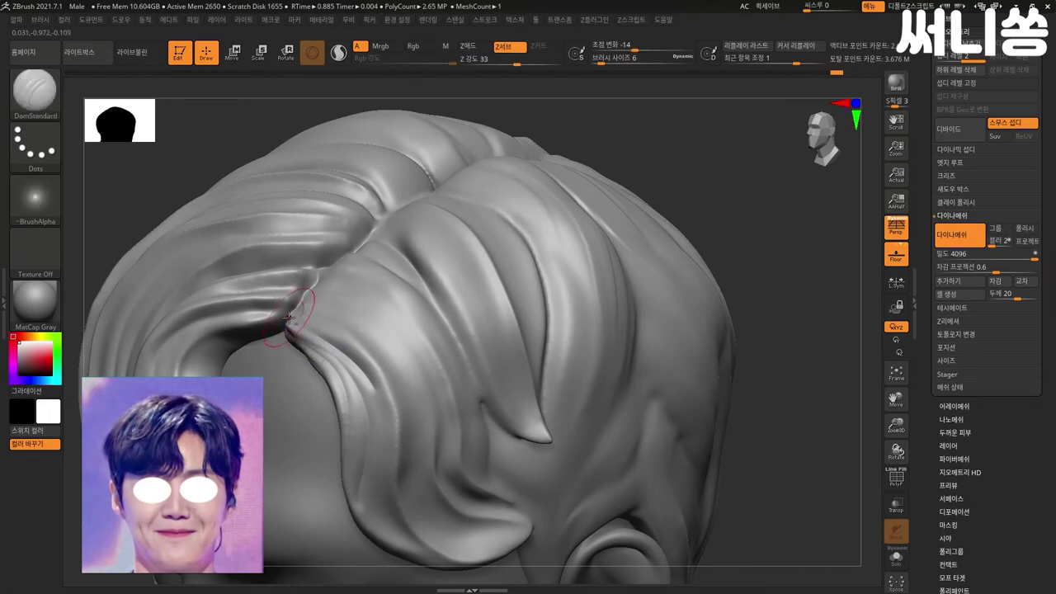
left_click_drag(333, 350, 368, 501)
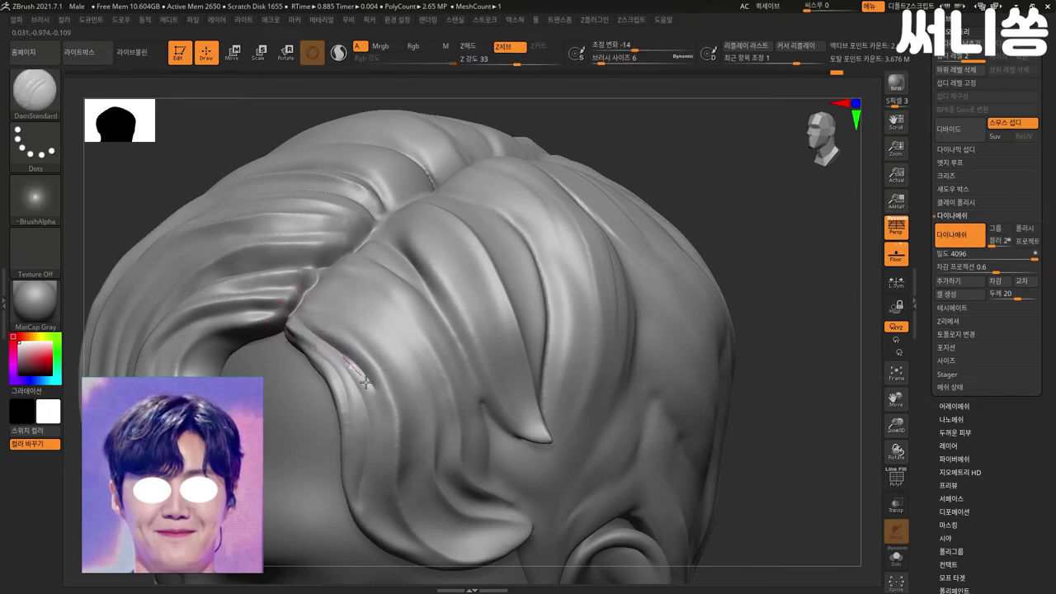
left_click_drag(249, 334, 320, 309)
left_click_drag(363, 350, 410, 441)
mouse_move(189, 279)
left_mouse_down()
mouse_move(321, 274)
mouse_move(330, 303)
mouse_move(391, 353)
left_mouse_up()
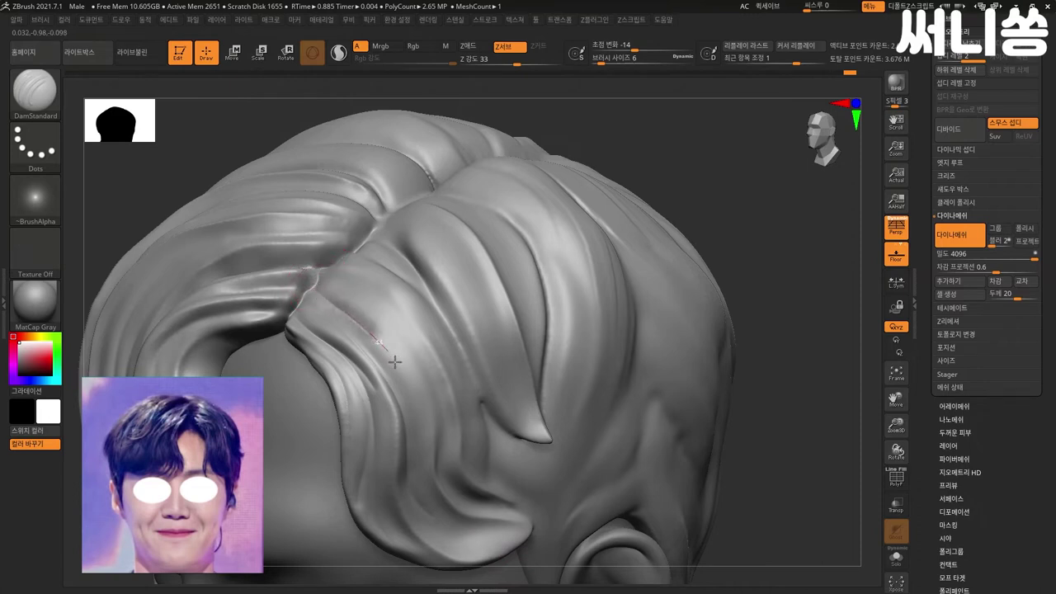
mouse_move(336, 303)
left_mouse_down("shift")
mouse_move(306, 287)
mouse_move(393, 346)
mouse_move(429, 425)
mouse_move(433, 494)
left_mouse_up("shift")
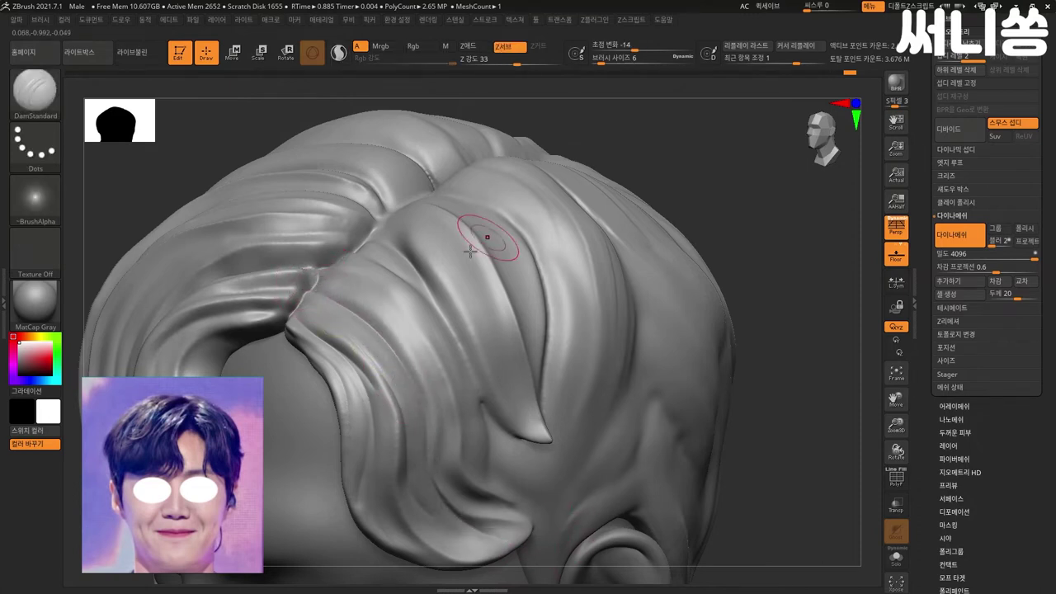
- Carve grooves along the strands near the ear and at the front of the hair
mouse_move(801, 311)
left_mouse_down()
mouse_move(767, 294)
mouse_move(651, 292)
mouse_move(578, 248)
left_mouse_up()
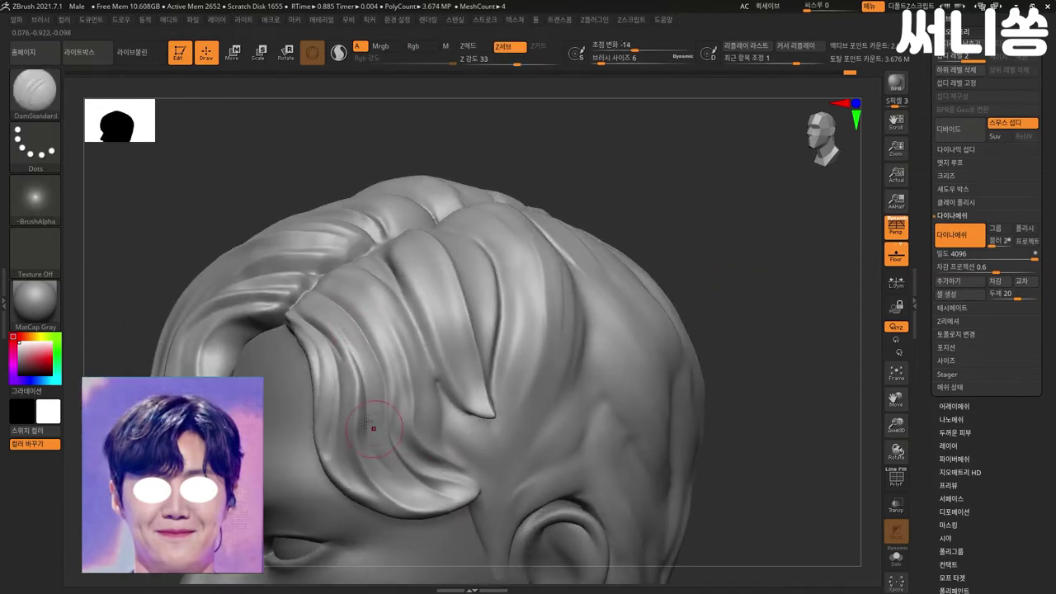
left_click_drag(313, 302, 300, 295)
mouse_move(360, 345)
left_mouse_down()
mouse_move(372, 413)
mouse_move(458, 512)
left_mouse_up()
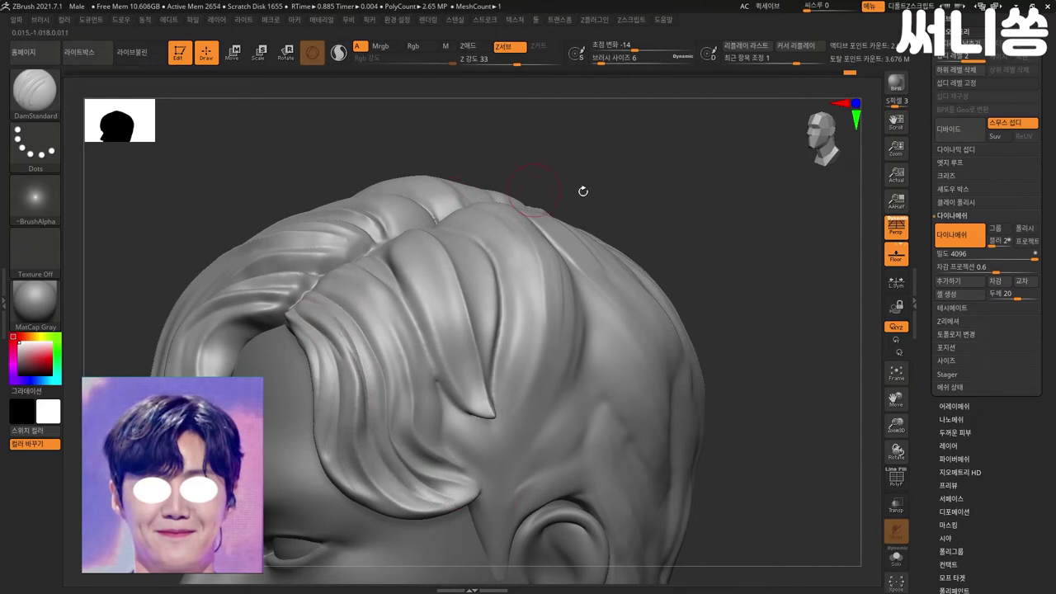
left_click_drag(580, 189, 622, 207)
left_click_drag(539, 243, 523, 270, "alt")
right_click_drag(524, 269, 355, 247)
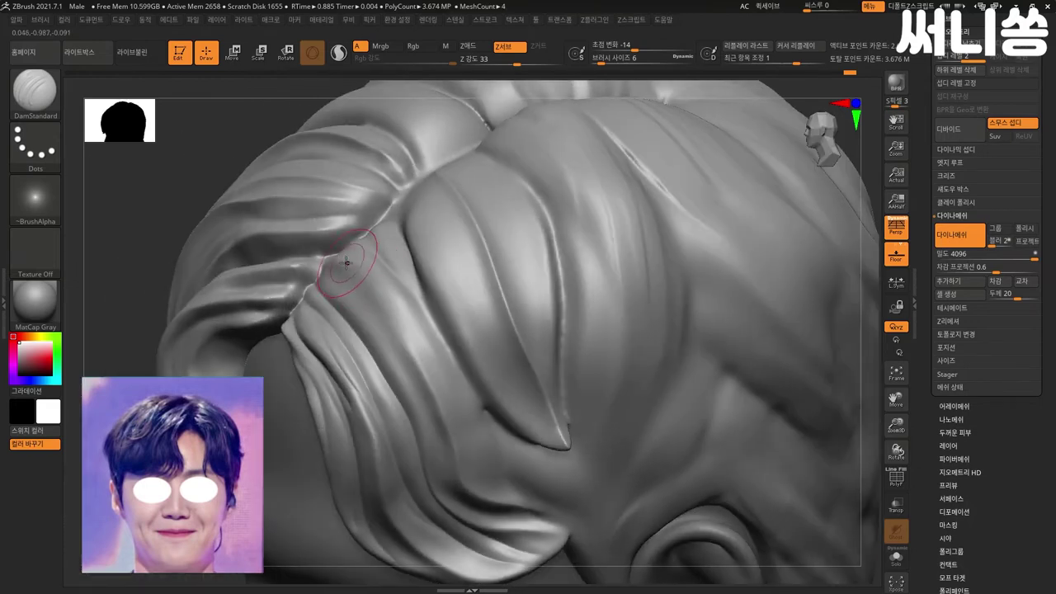
left_click_drag(360, 284, 452, 417)
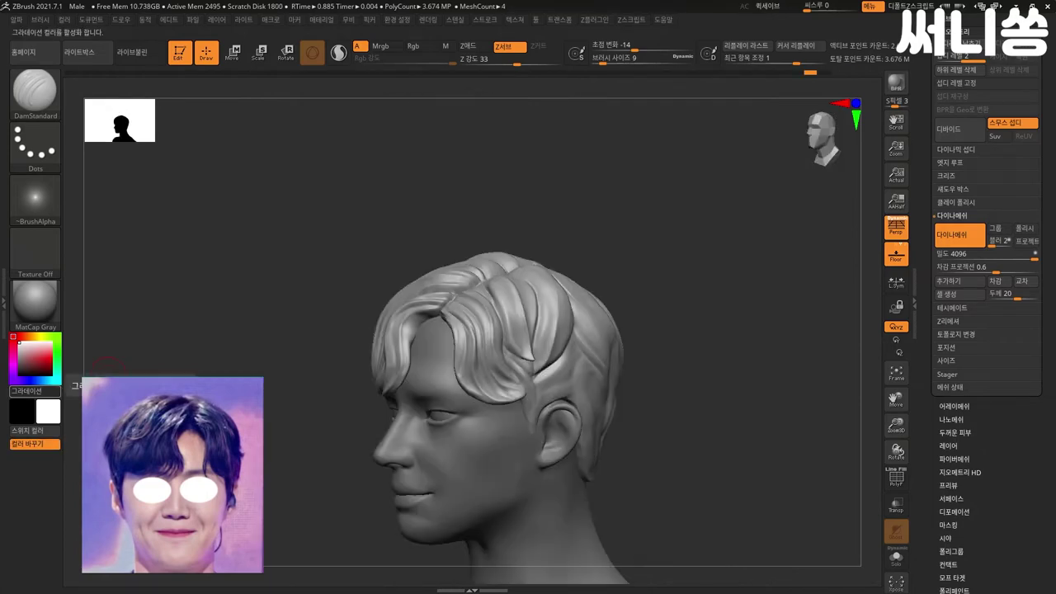
- Carve a groove on the side hair from a side profile view
mouse_move(708, 349)
left_mouse_down()
mouse_move(731, 337)
mouse_move(759, 347)
mouse_move(726, 338)
left_mouse_up()
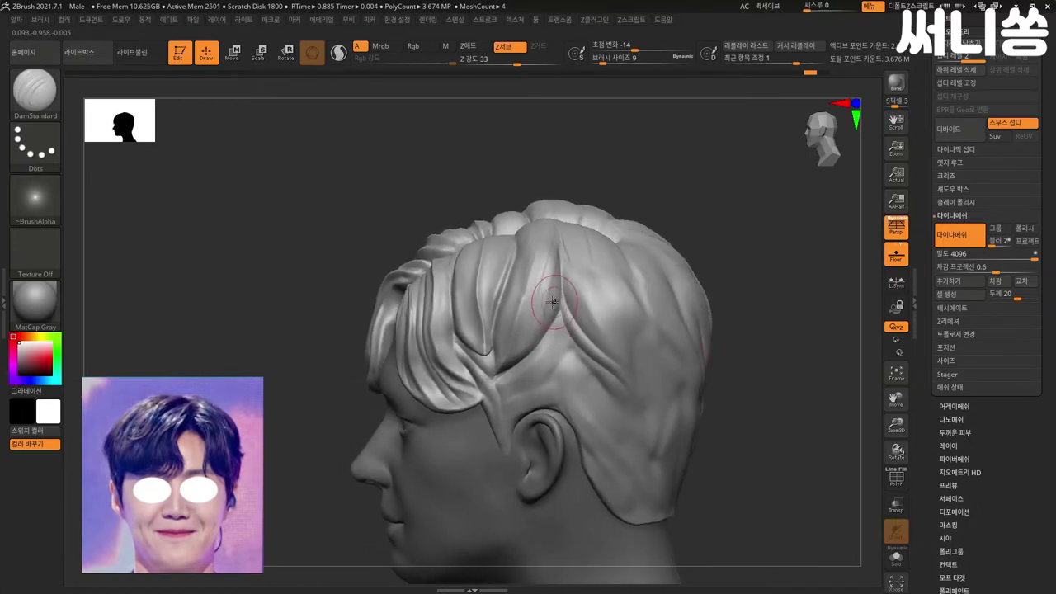
left_click_drag(563, 249, 561, 259)
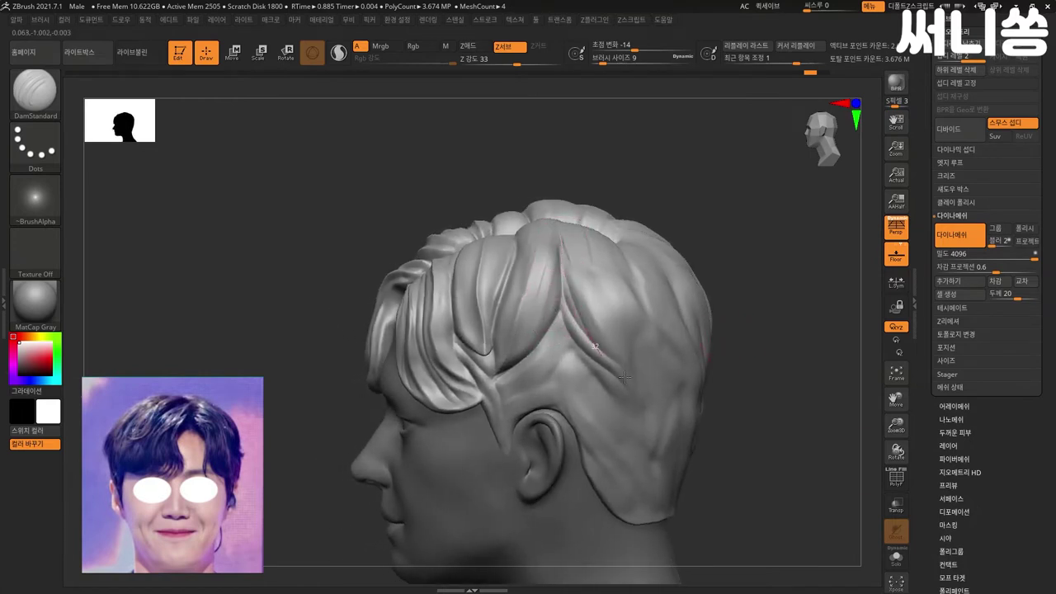
left_click_drag(574, 311, 614, 367)
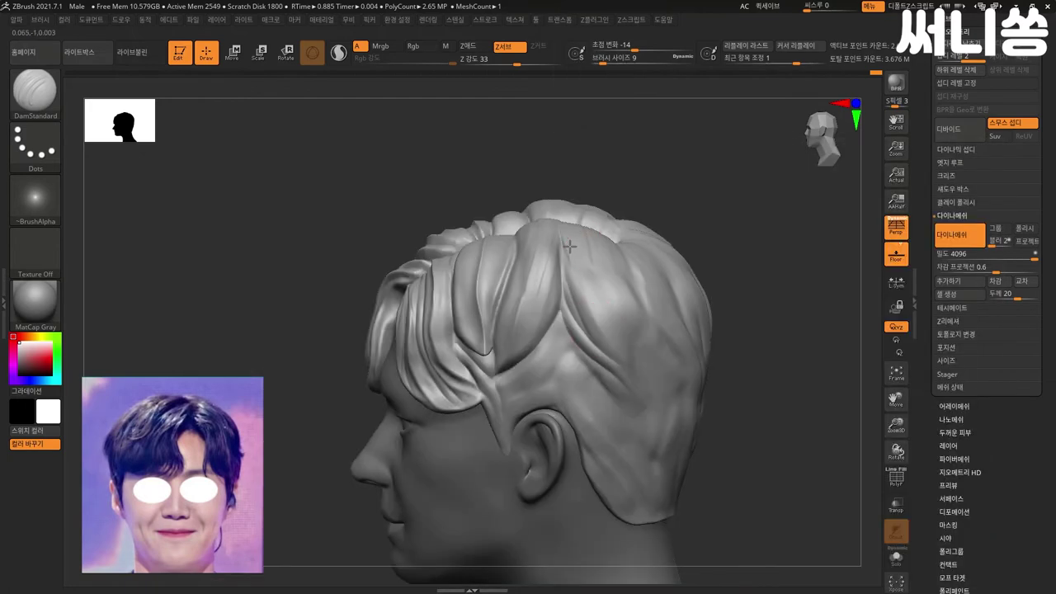
- Switch to ClayBuildup and build up several strands on the temple hair above the ear
key("b")
key("c")
key("b")
left_click_drag(568, 257, 640, 401)
mouse_move(555, 364)
left_mouse_down()
mouse_move(569, 355)
mouse_move(558, 339)
left_mouse_up()
left_click_drag(518, 378, 559, 339)
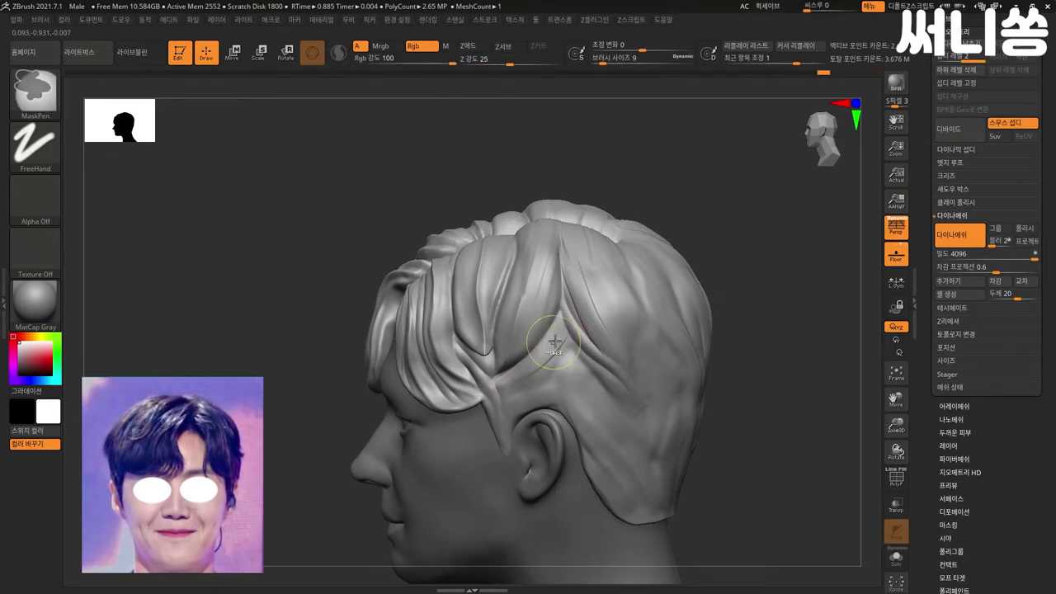
left_click_drag(549, 381, 563, 362)
left_click_drag(615, 410, 579, 348)
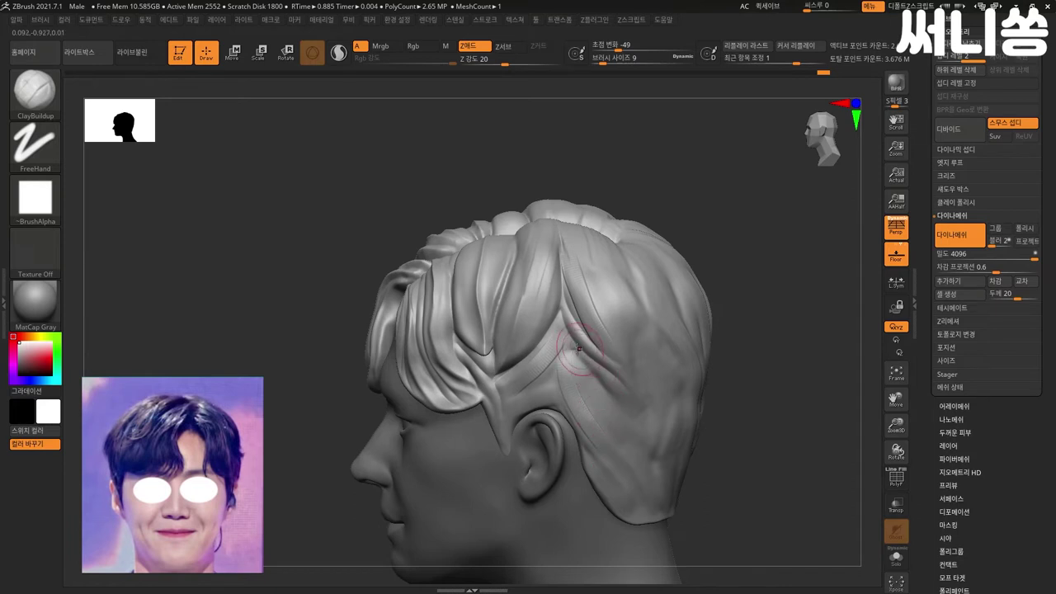
mouse_move(583, 373)
left_mouse_down()
mouse_move(603, 410)
mouse_move(568, 348)
left_mouse_up()
- Deepen the strand grooves on the upper hair and smooth them
key("shift")
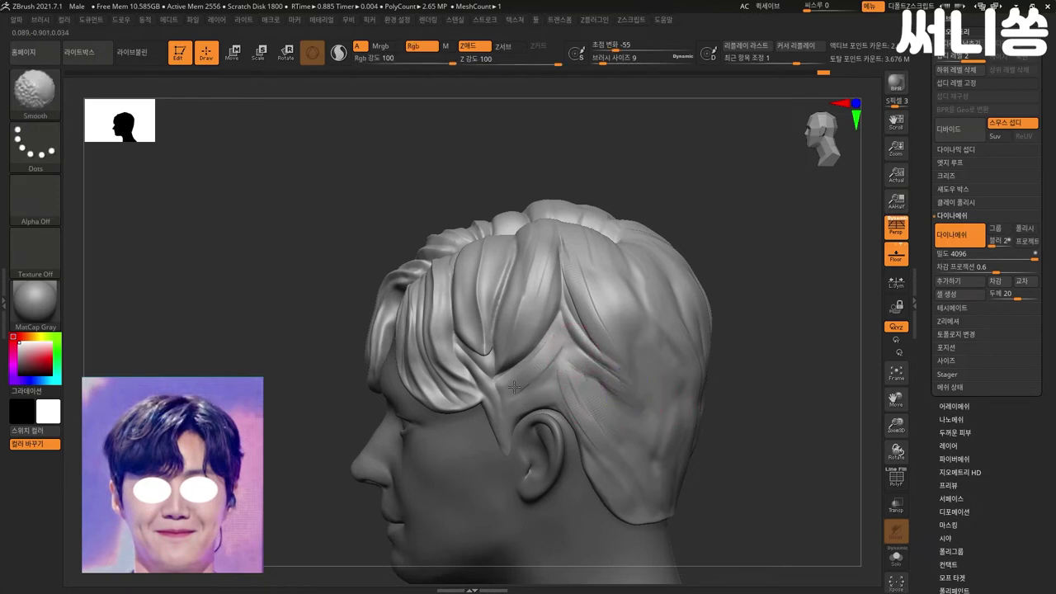
key("shift")
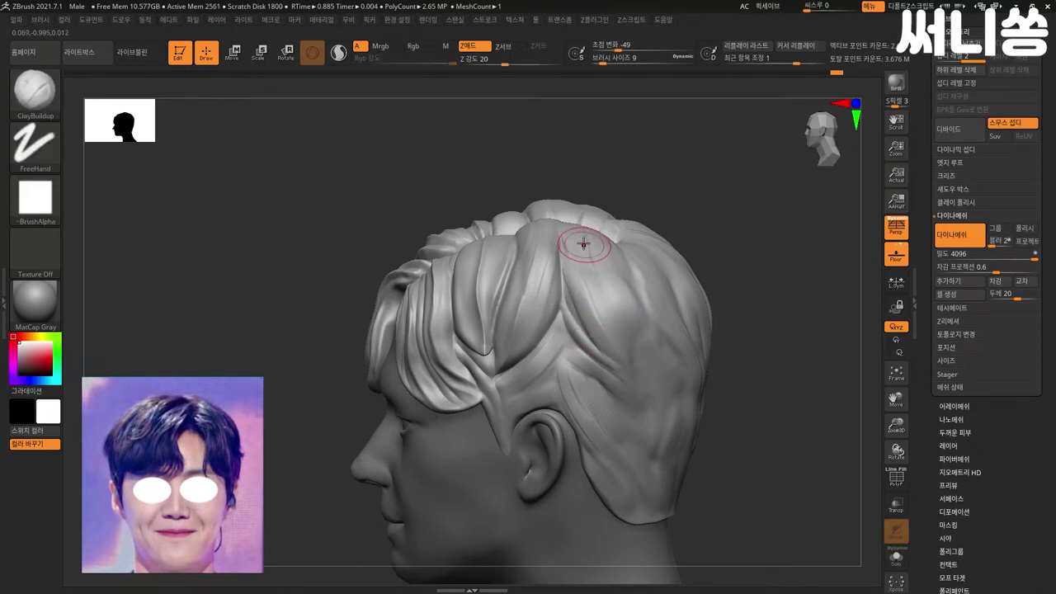
left_click_drag(585, 243, 611, 306)
left_click_drag(604, 245, 608, 296)
left_click_drag(608, 244, 610, 312)
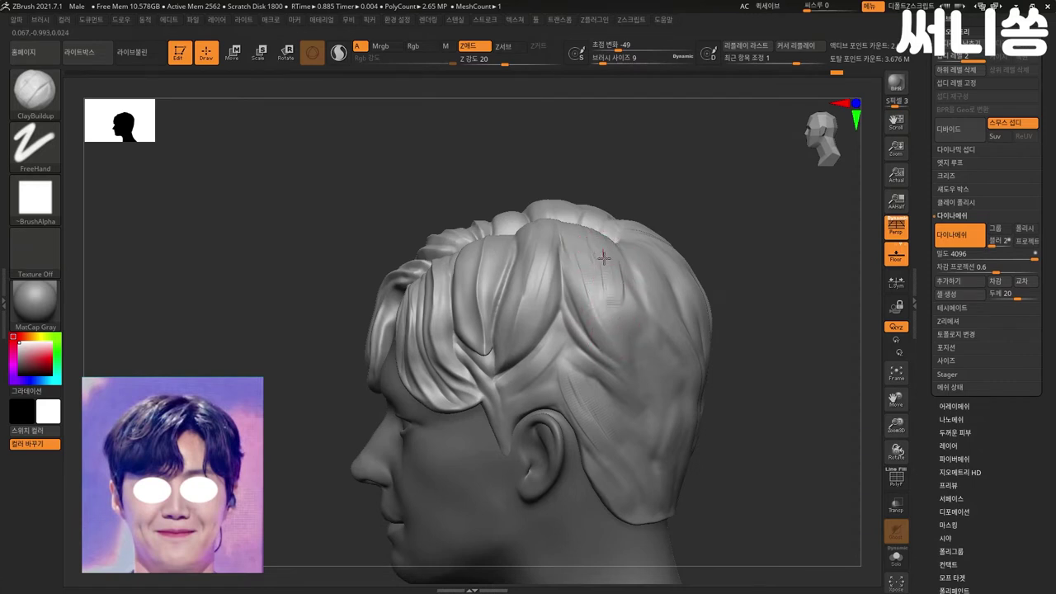
key("shift")
left_click_drag(608, 272, 609, 382, "shift")
key("shift")
left_click_drag(796, 350, 747, 322)
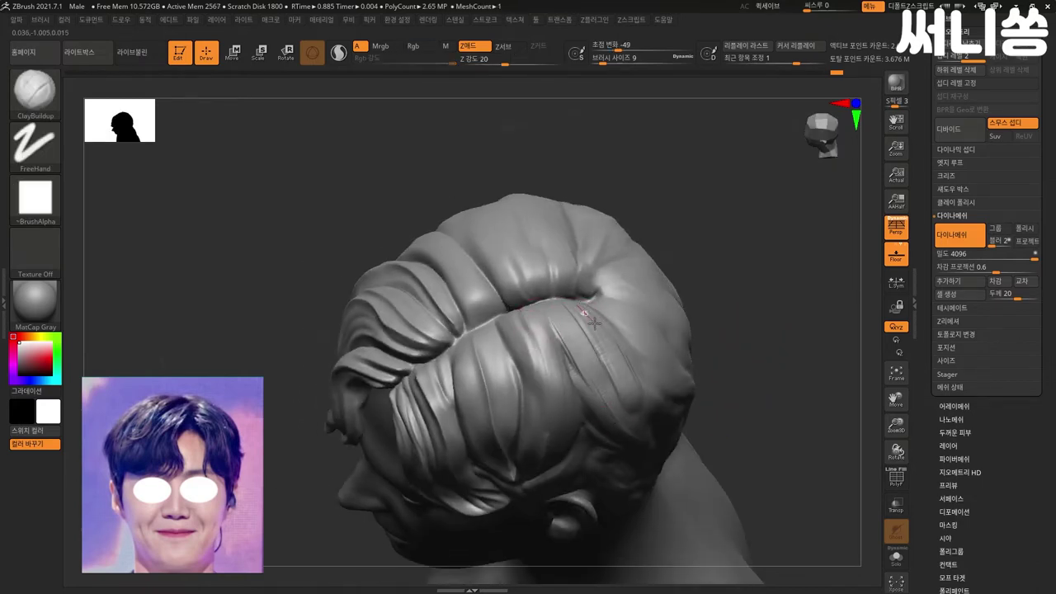
- Orbit down onto the back hair and smooth its folds
mouse_move(743, 341)
left_mouse_down()
mouse_move(760, 297)
mouse_move(740, 299)
left_mouse_up()
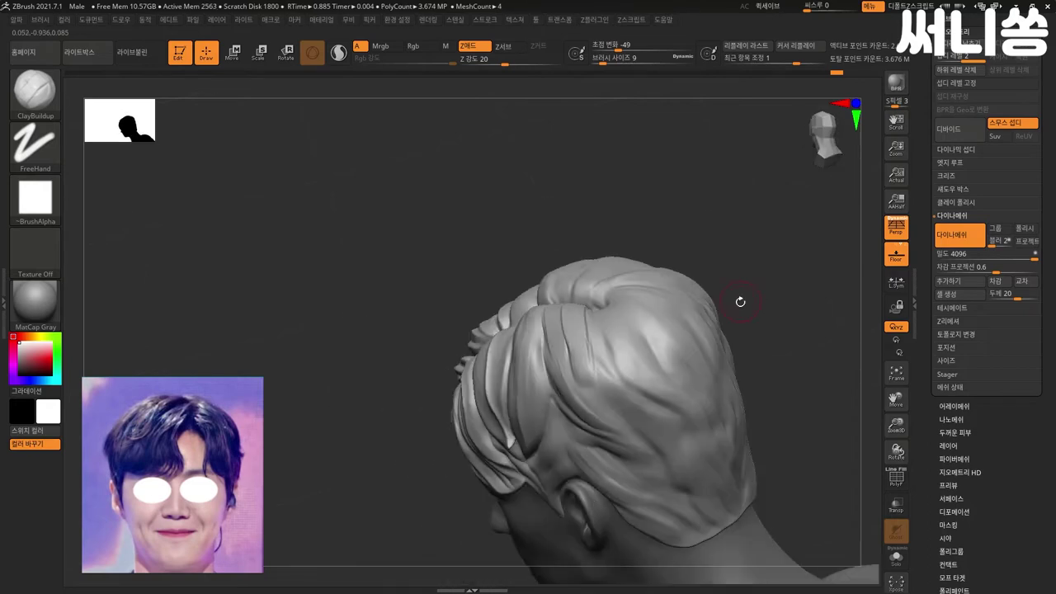
left_click_drag(771, 264, 569, 326)
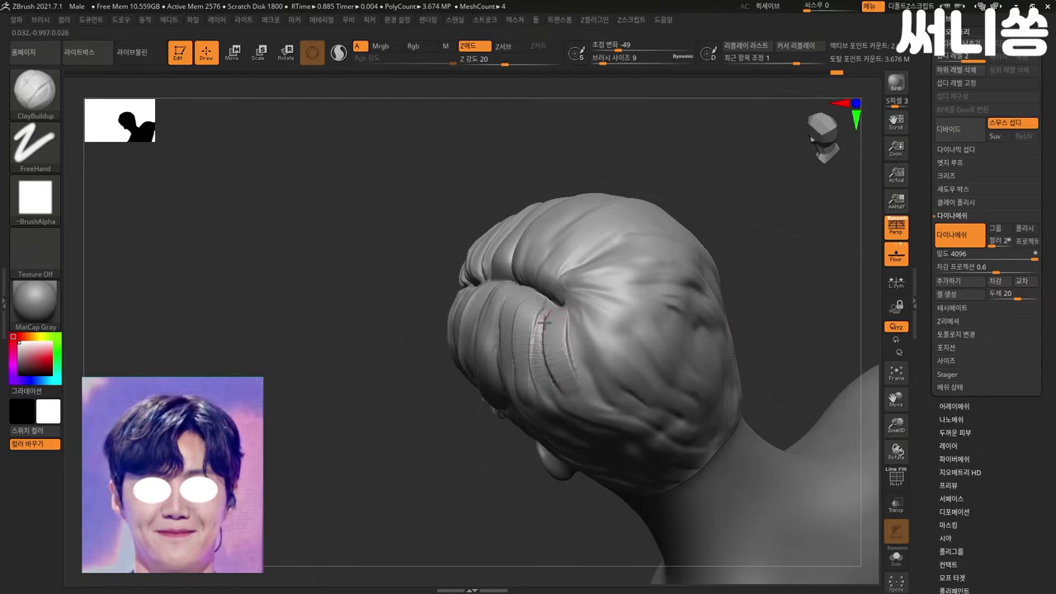
key("shift")
left_click_drag(553, 326, 547, 349, "shift")
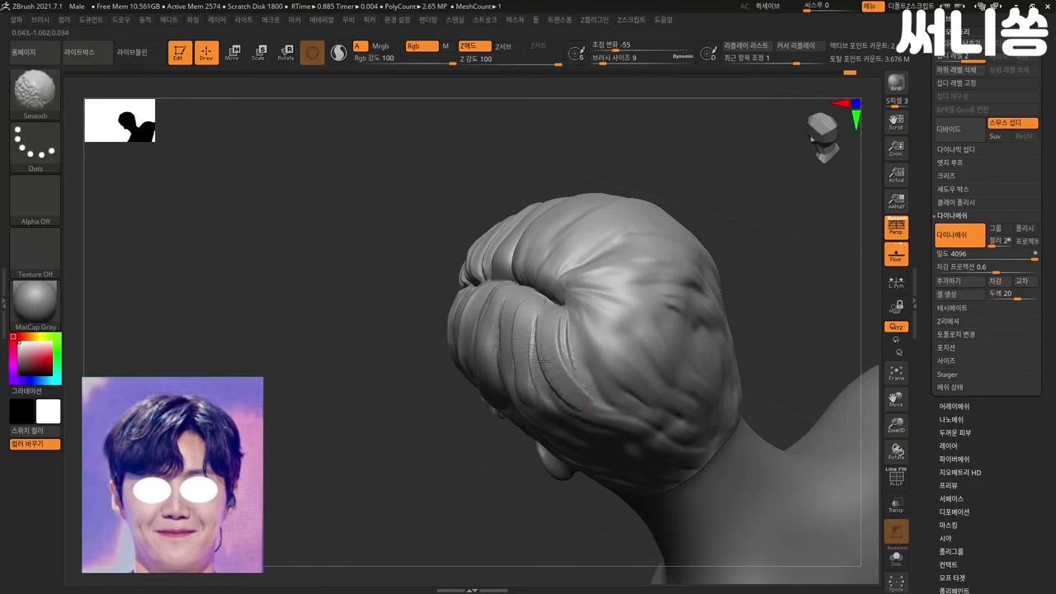
mouse_move(578, 306)
left_mouse_down("shift")
mouse_move(587, 351)
mouse_move(602, 363)
left_mouse_up("shift")
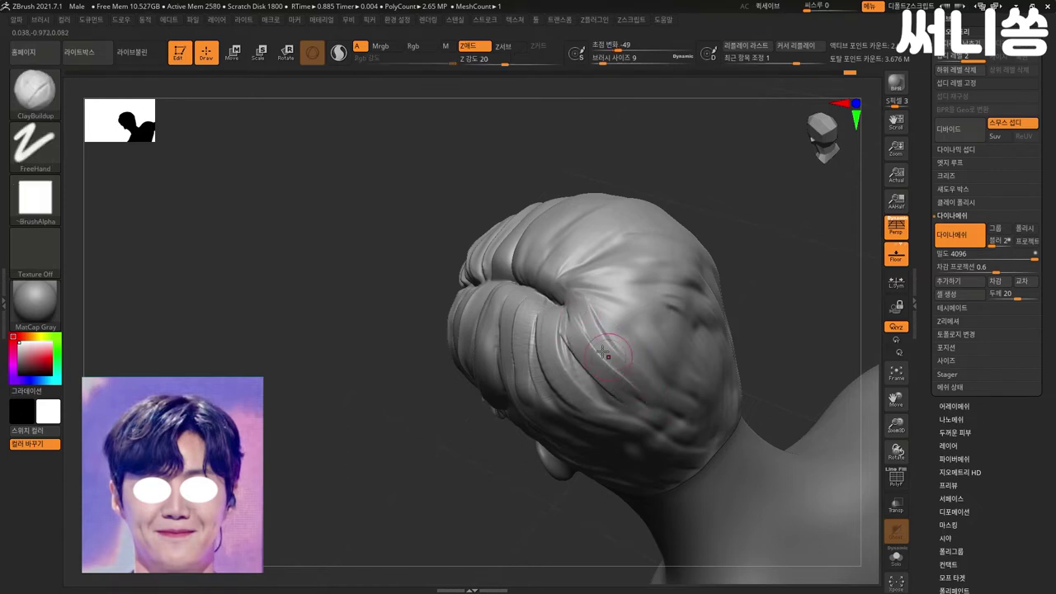
key("shift")
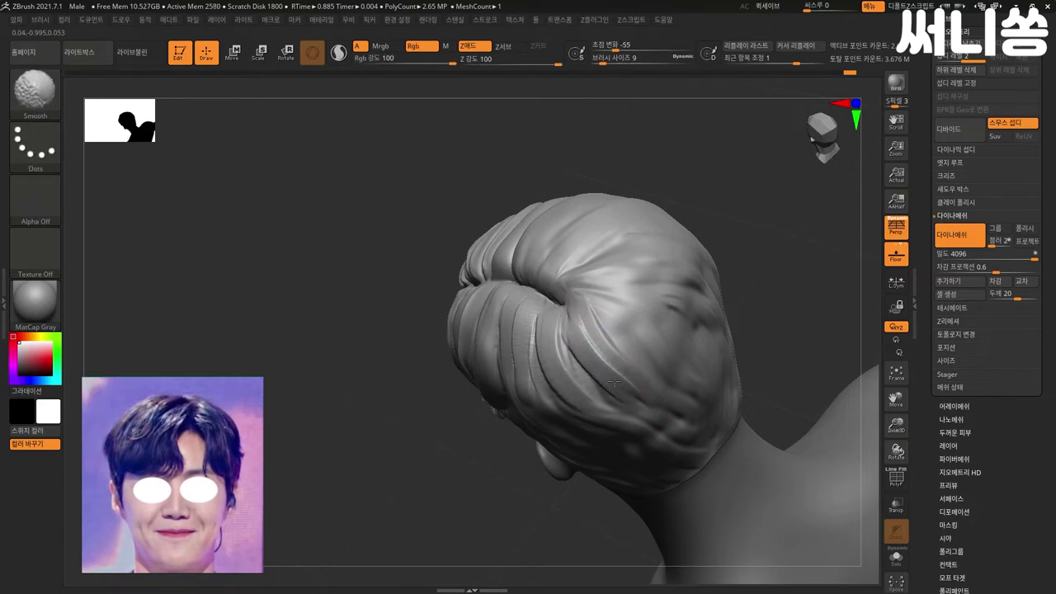
left_click_drag(722, 306, 774, 310, "shift")
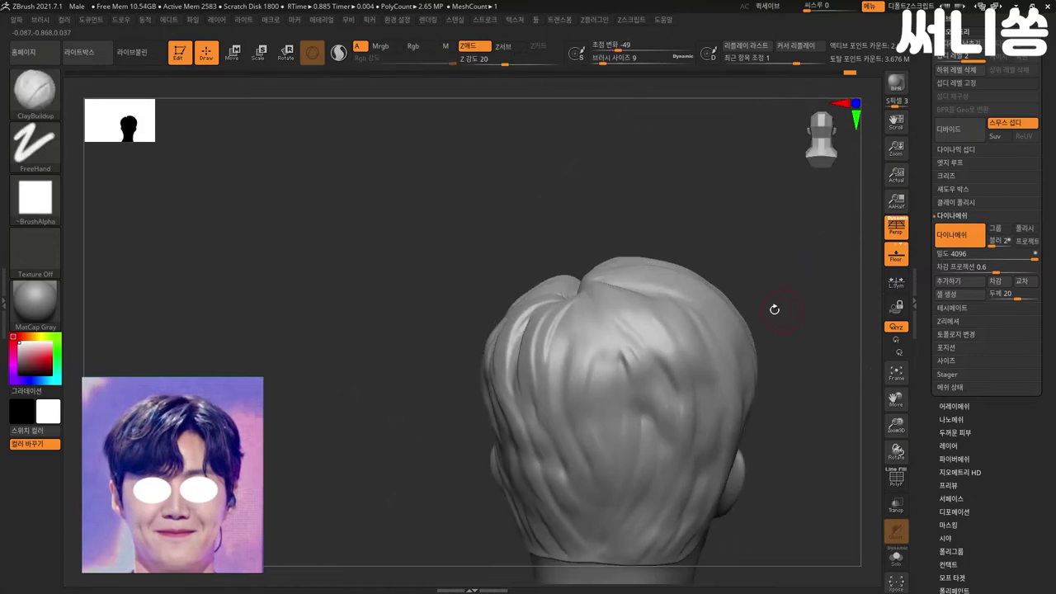
- Sculpt new strand ridges down the back hair and the centre of the head
mouse_move(588, 293)
left_mouse_down()
mouse_move(603, 359)
mouse_move(623, 299)
mouse_move(650, 404)
left_mouse_up()
mouse_move(616, 217)
left_mouse_down()
mouse_move(737, 300)
mouse_move(726, 339)
left_mouse_up()
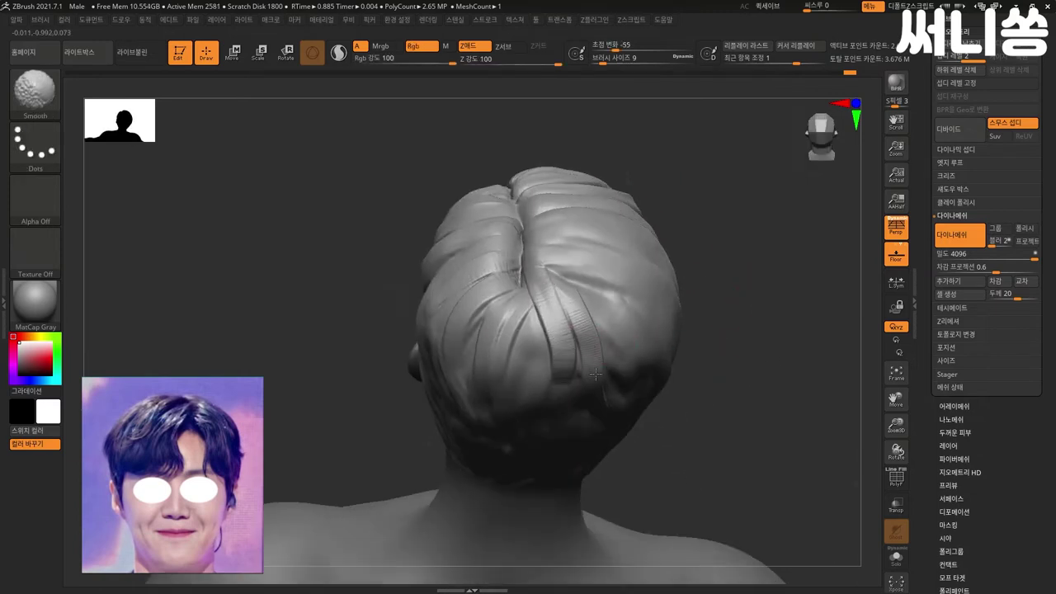
left_click_drag(757, 371, 769, 296, "shift")
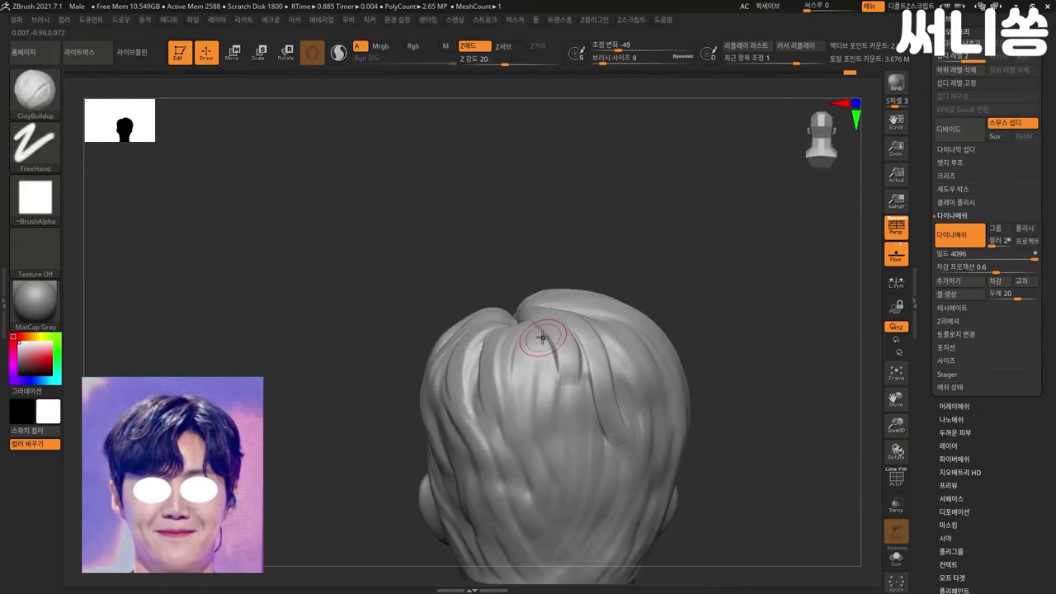
left_click_drag(537, 351, 535, 487)
mouse_move(789, 420)
left_mouse_down()
mouse_move(779, 334)
mouse_move(763, 354)
left_mouse_up()
left_click_drag(565, 363, 581, 434)
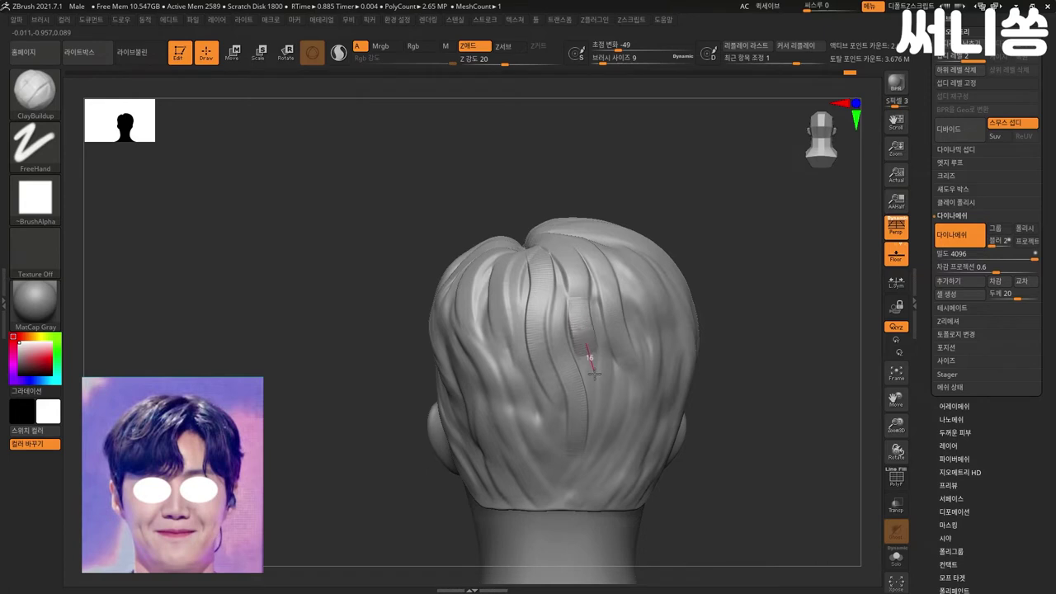
- Add more back-hair strand grooves and a diagonal stroke, smoothing their edges
key("shift")
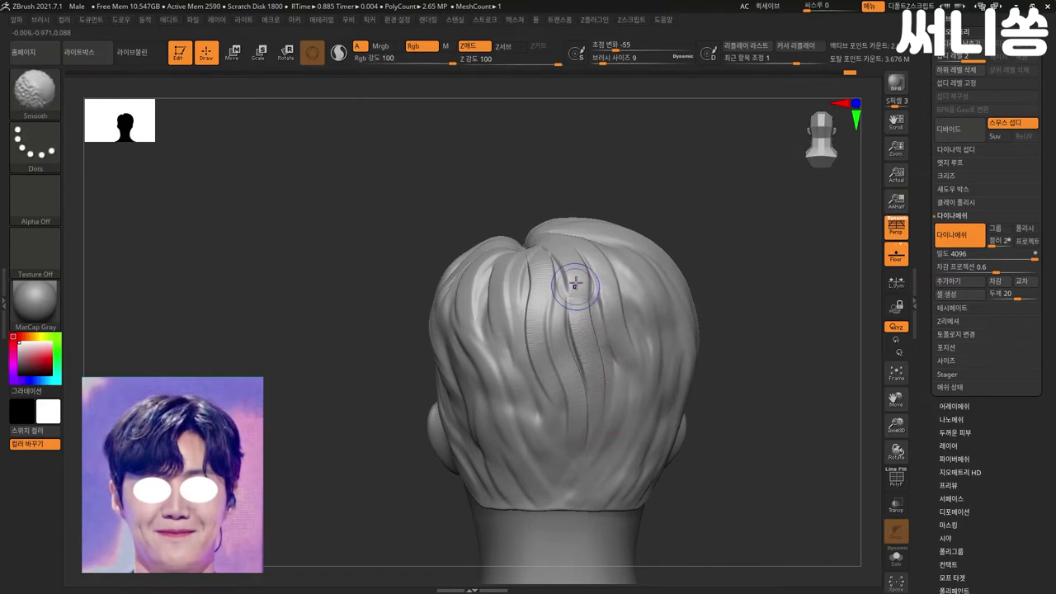
left_click_drag(570, 254, 597, 395)
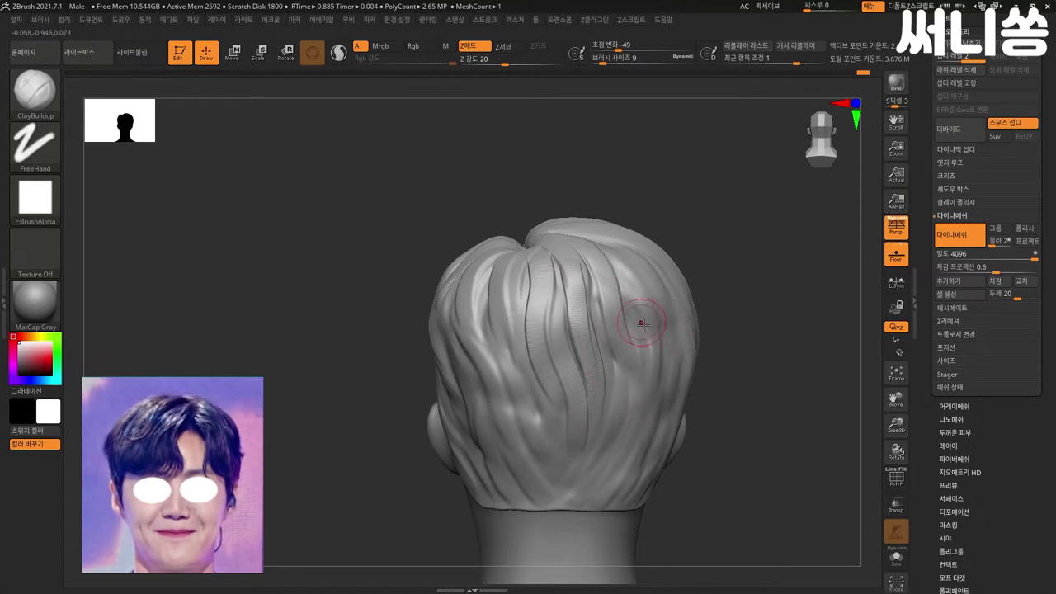
left_click_drag(638, 309, 651, 368)
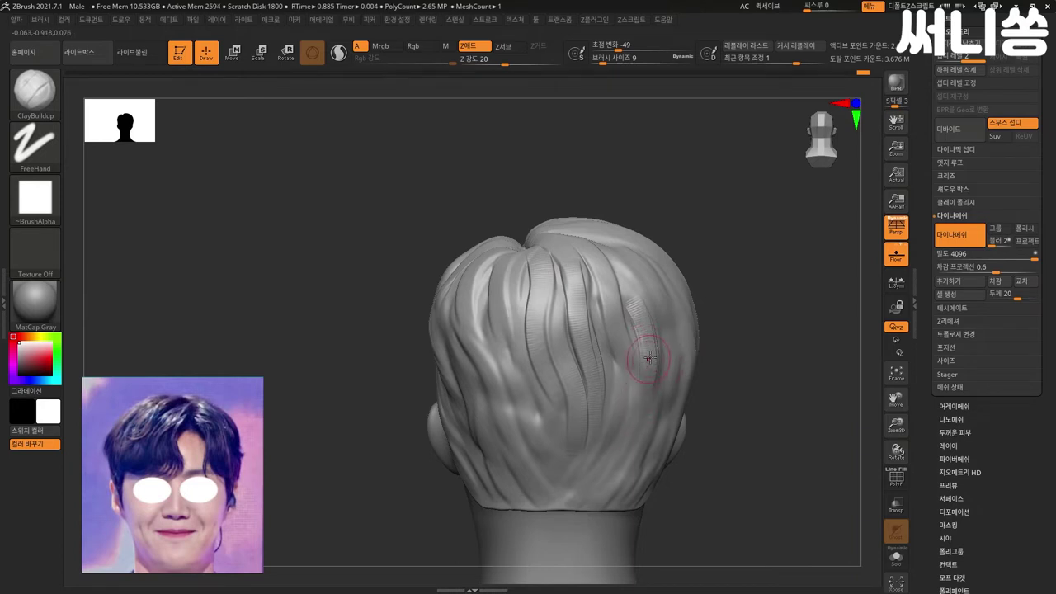
key("shift")
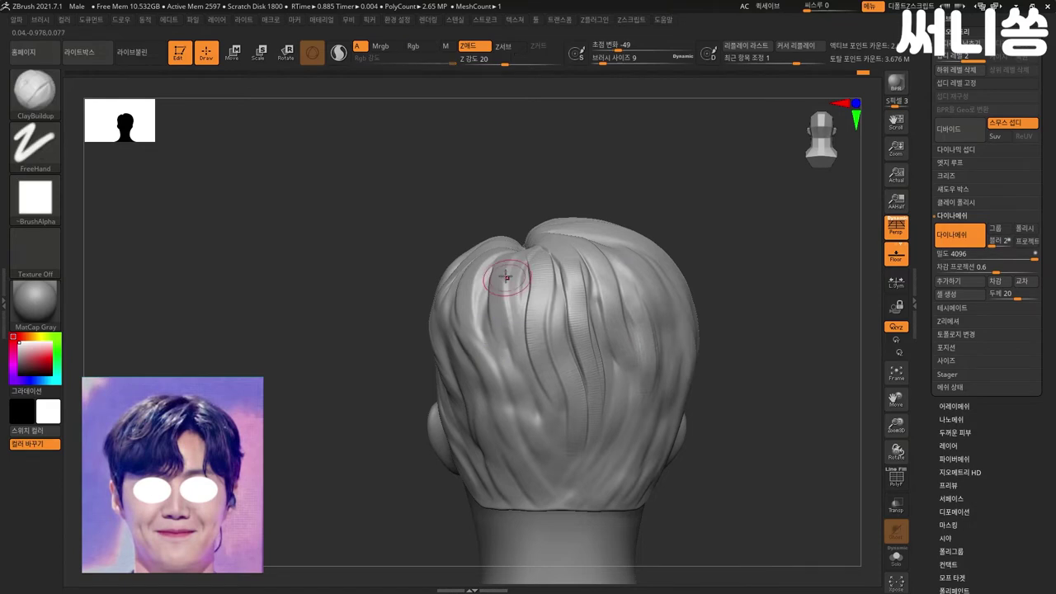
left_click_drag(501, 347, 535, 406)
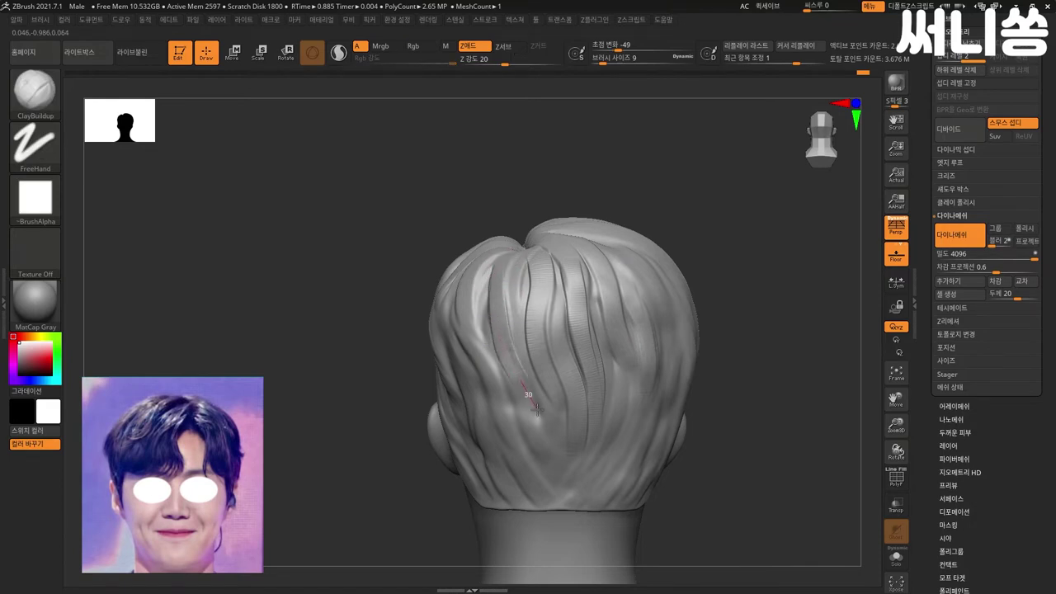
left_click_drag(426, 489, 450, 289)
left_click_drag(476, 330, 490, 358)
- Sculpt strands on the upper-left hair and the hair near the ear
left_click_drag(425, 295, 426, 325)
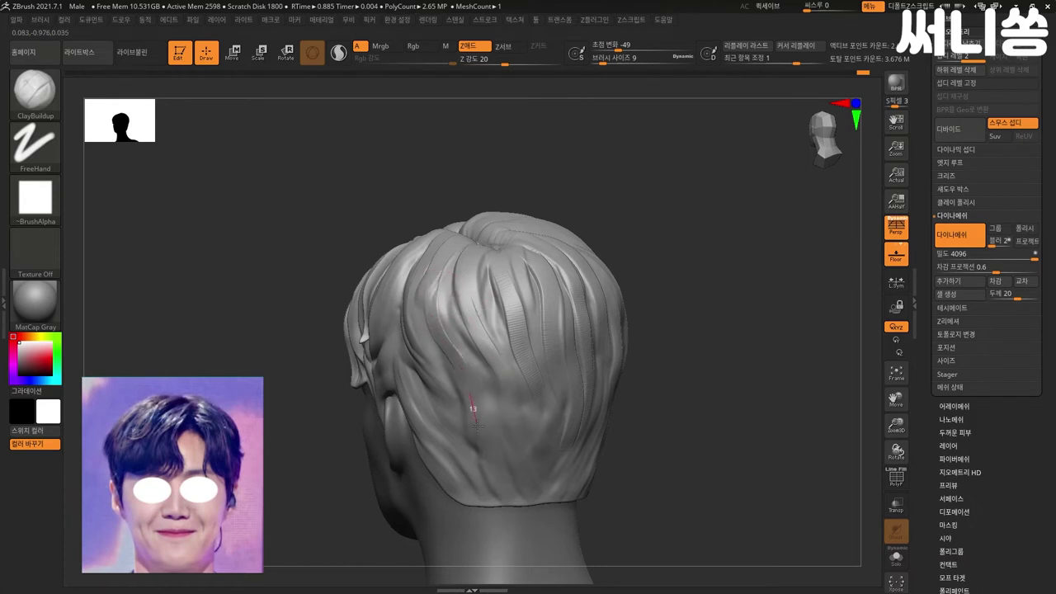
left_click_drag(452, 361, 476, 369)
mouse_move(677, 401)
left_mouse_down()
mouse_move(632, 410)
mouse_move(598, 329)
left_mouse_up()
mouse_move(412, 317)
left_mouse_down()
mouse_move(412, 339)
mouse_move(447, 374)
left_mouse_up()
left_click_drag(480, 451, 478, 475)
mouse_move(672, 403)
left_mouse_down()
mouse_move(625, 427)
mouse_move(446, 387)
left_mouse_up()
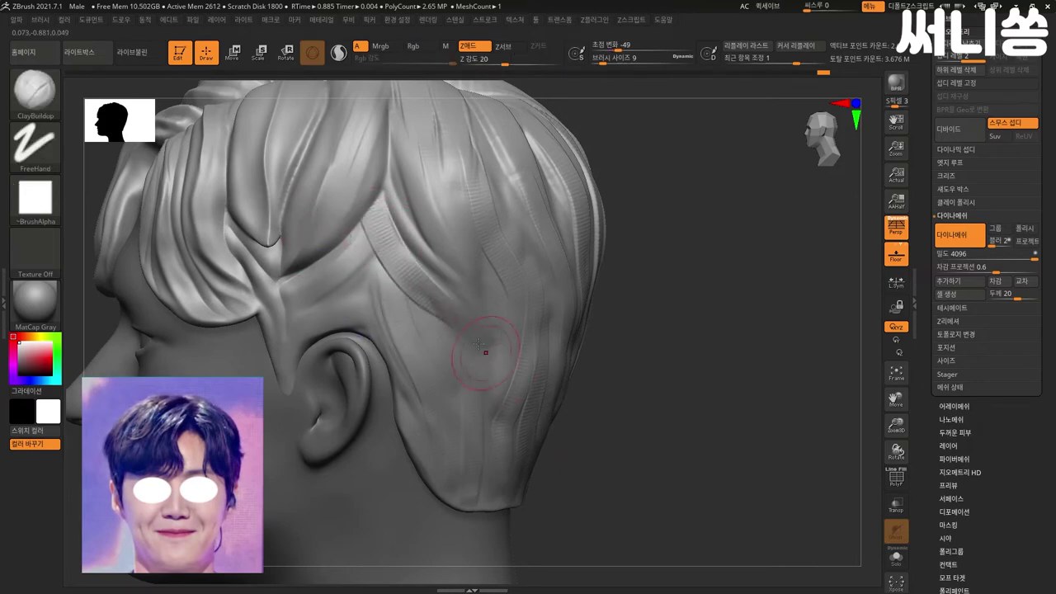
- Add a strand ridge to the side hair above the ear and smooth it in
left_click_drag(417, 293, 358, 238)
key("ctrl")
key("shift")
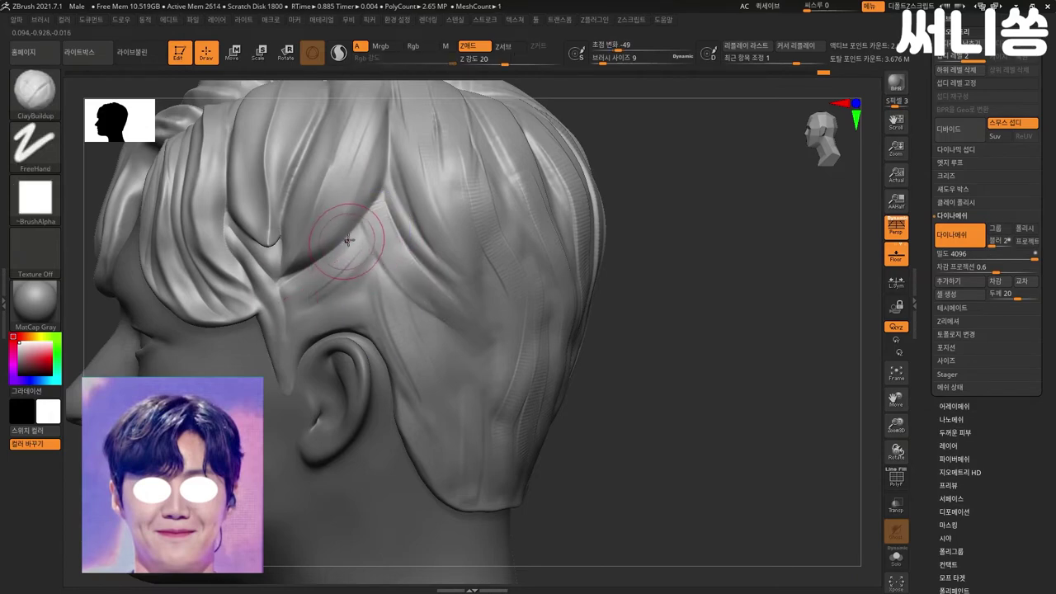
key("shift")
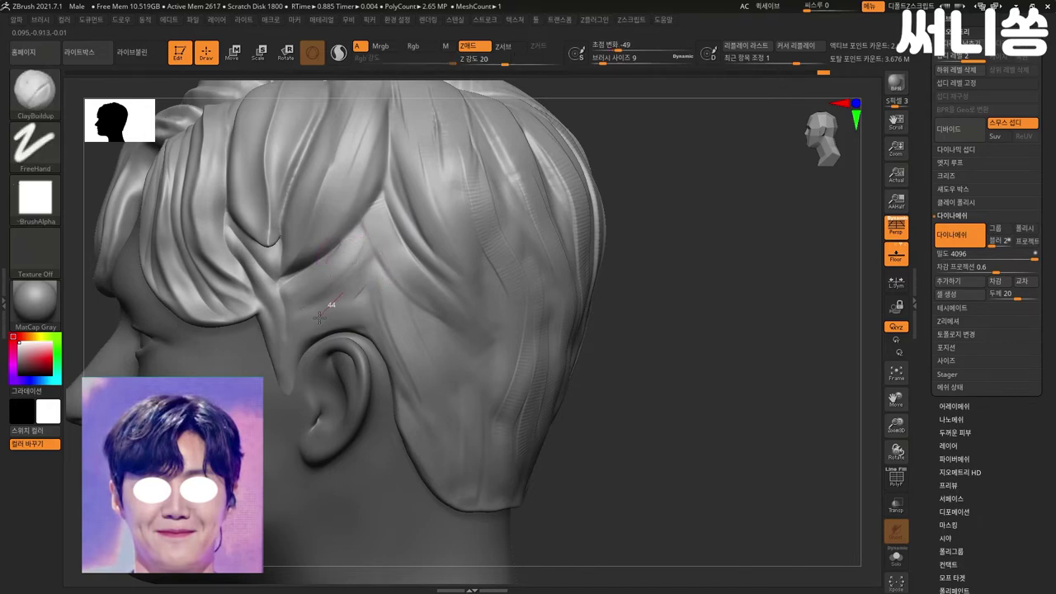
left_click_drag(355, 281, 340, 334)
left_click_drag(328, 372, 366, 303)
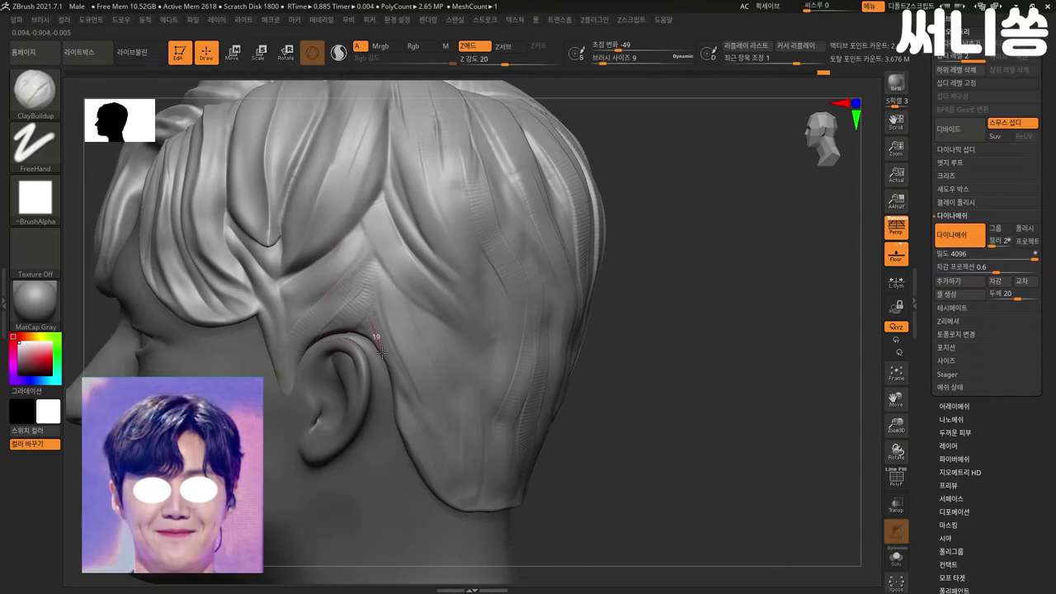
left_click_drag(350, 289, 365, 282, "shift")
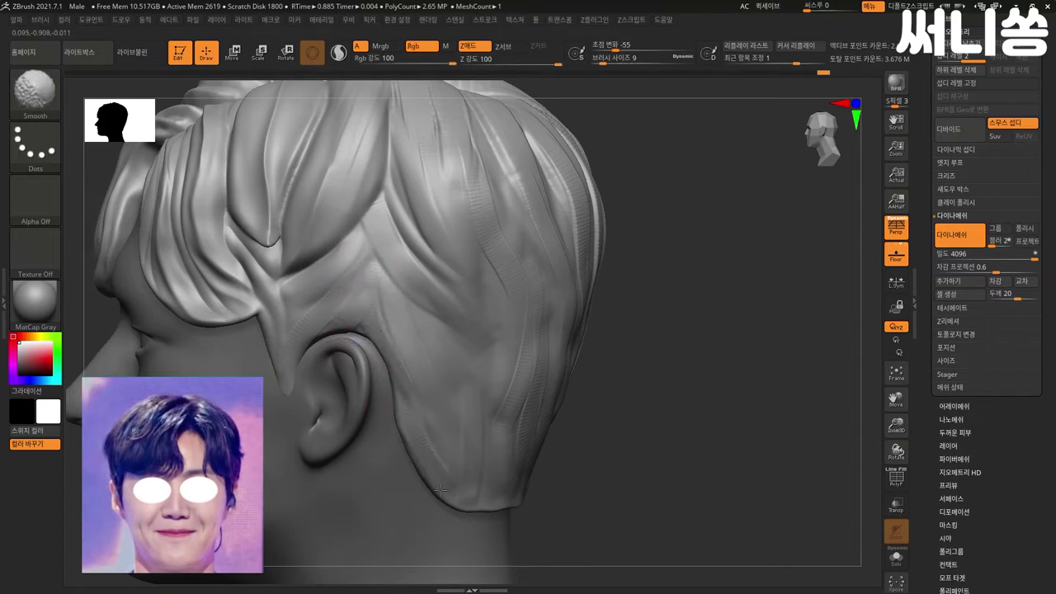
mouse_move(652, 422)
left_mouse_down()
mouse_move(597, 427)
mouse_move(679, 437)
mouse_move(654, 423)
mouse_move(762, 397)
mouse_move(735, 371)
mouse_move(797, 371)
mouse_move(358, 113)
left_mouse_up()
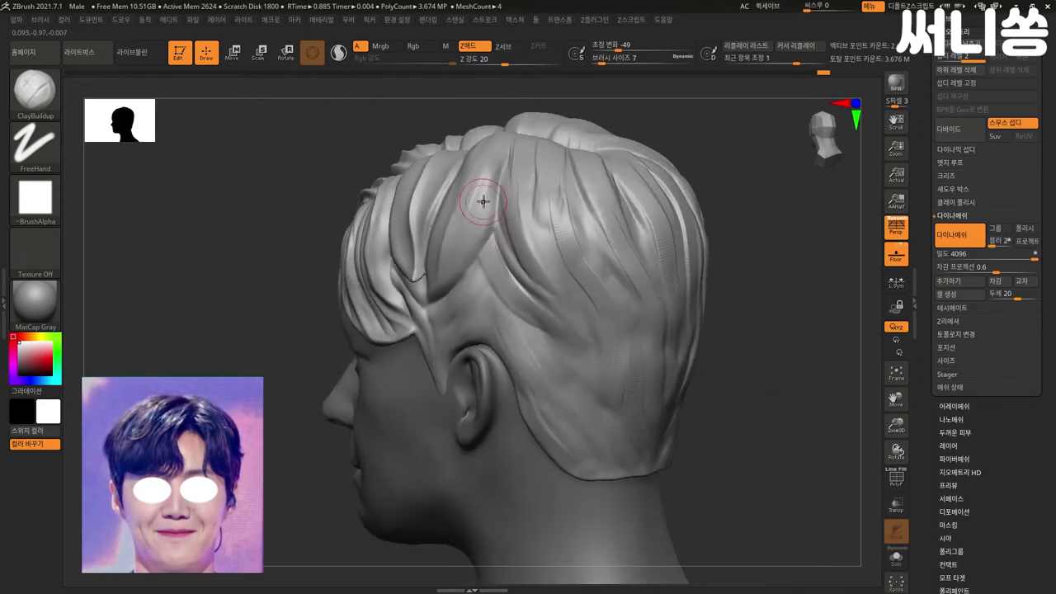
- Sculpt finer strand strokes on the upper side hair and back hair
left_click_drag(477, 210, 459, 240)
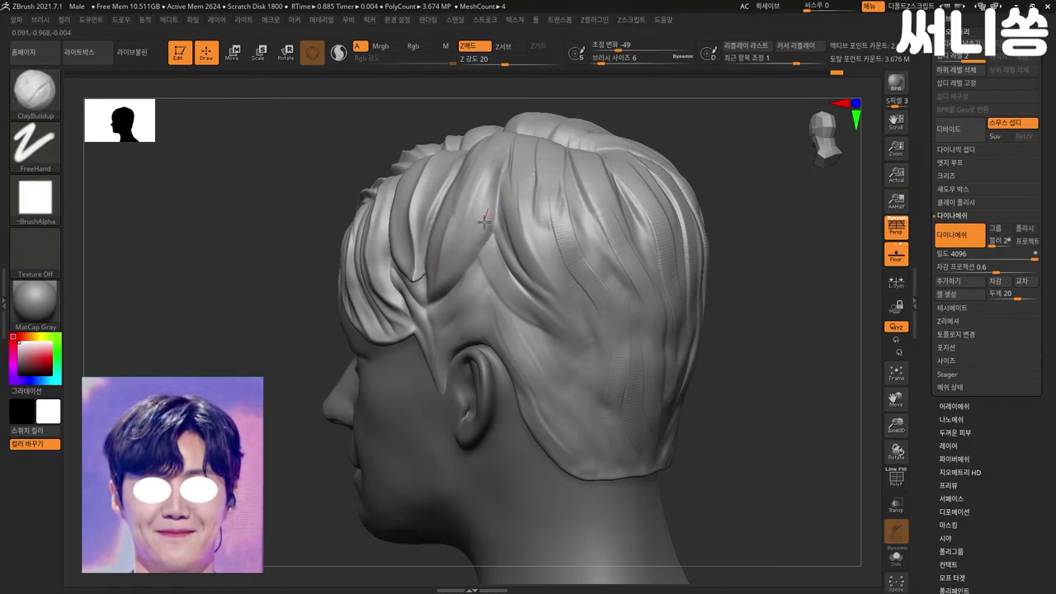
left_click_drag(484, 227, 465, 257)
left_click_drag(426, 294, 421, 302)
mouse_move(761, 263)
left_mouse_down()
mouse_move(763, 302)
mouse_move(567, 313)
left_mouse_up()
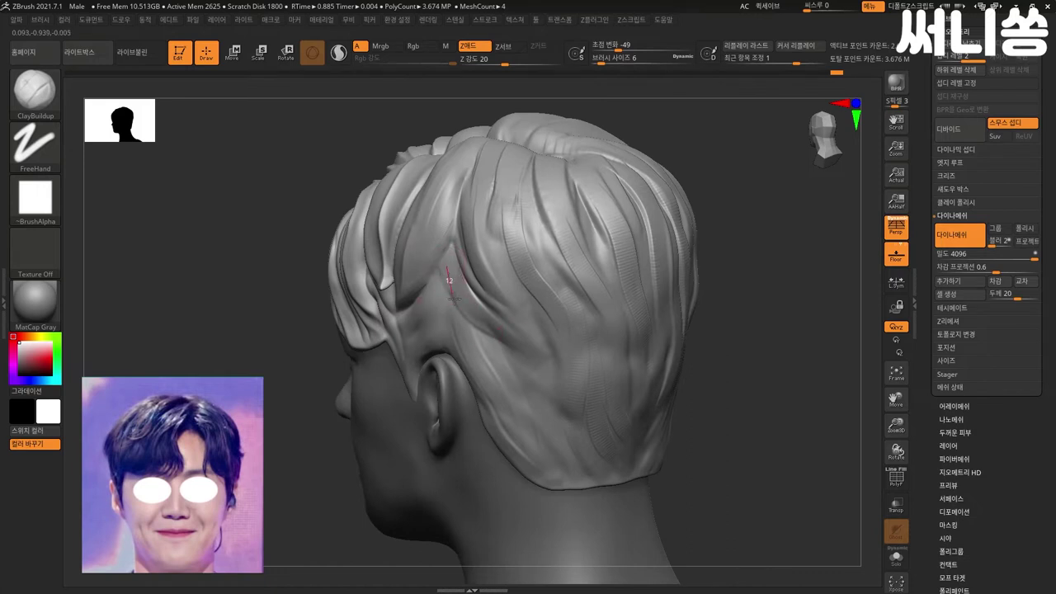
left_click_drag(442, 282, 453, 308)
mouse_move(741, 310)
left_mouse_down()
mouse_move(754, 299)
mouse_move(537, 299)
left_mouse_up()
left_click_drag(482, 216, 502, 272)
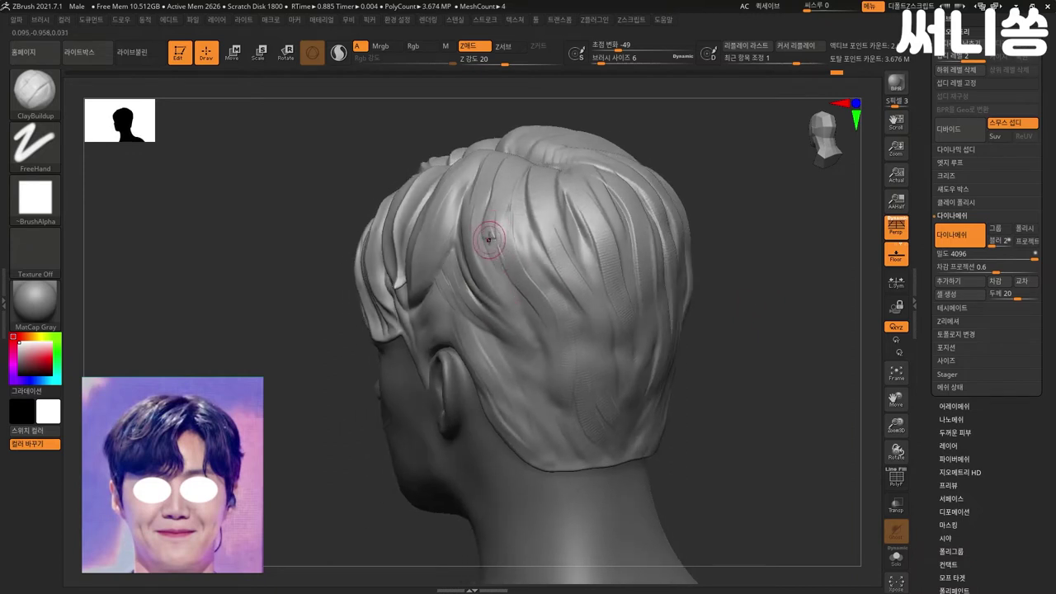
- Draw more strands from the upper hair down the back hair mass
left_click_drag(483, 229, 539, 331)
left_click_drag(516, 223, 518, 233)
left_click_drag(577, 312, 578, 314)
left_click_drag(526, 231, 534, 246)
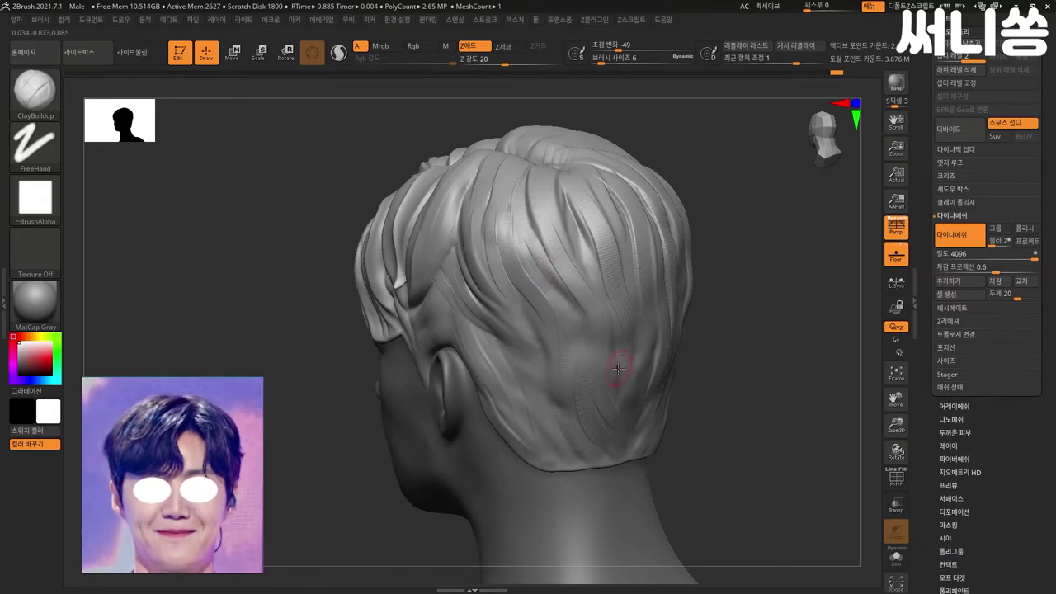
left_click_drag(758, 325, 743, 329)
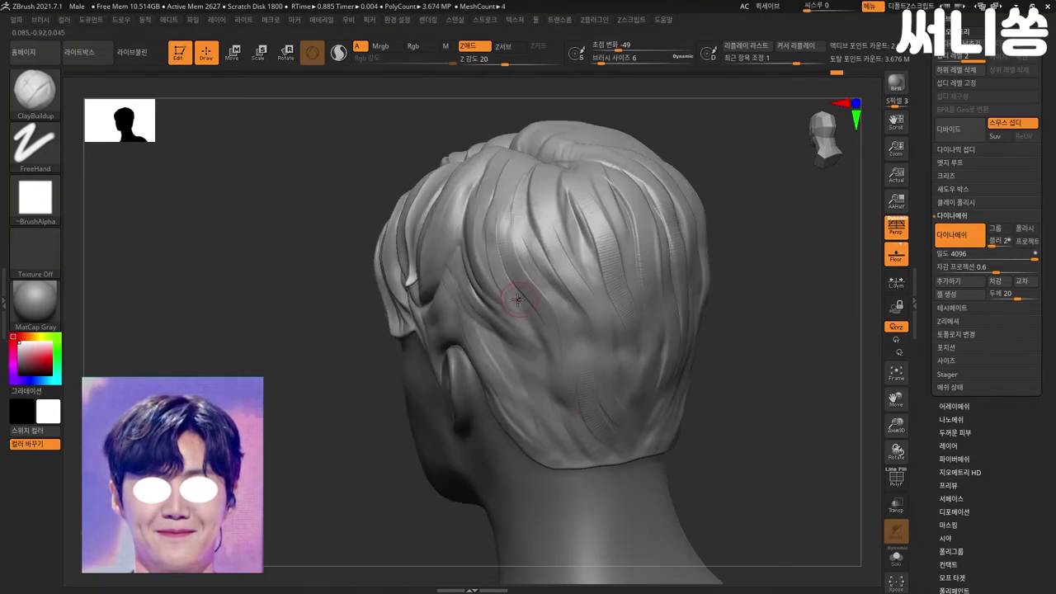
left_click_drag(539, 334, 537, 318)
- Sculpt a strand along the hairline behind the ear and smooth the nape hairline
left_click_drag(808, 408, 532, 361)
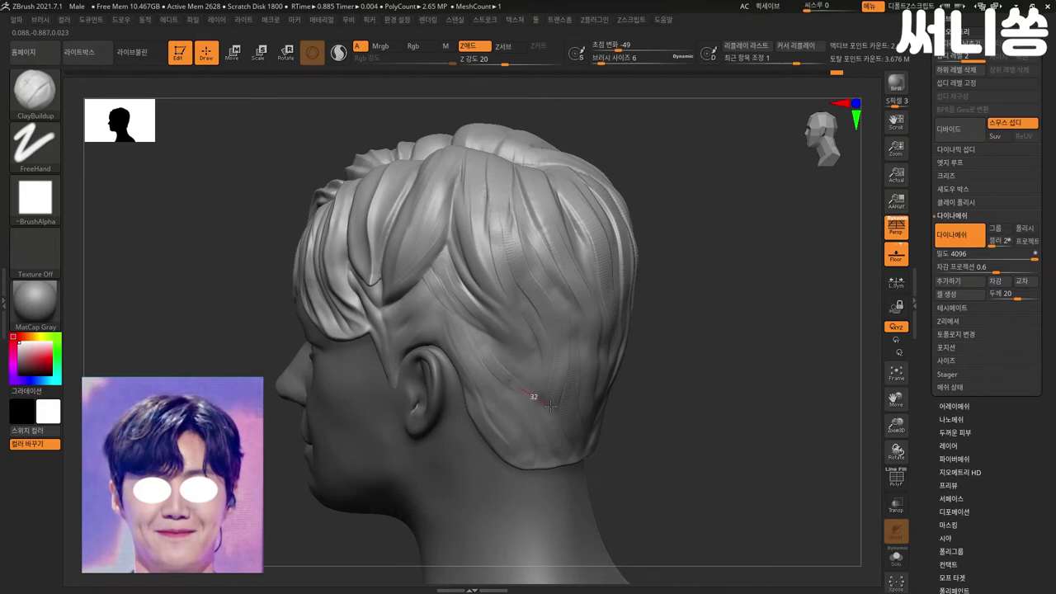
left_click_drag(480, 339, 500, 350)
key("shift")
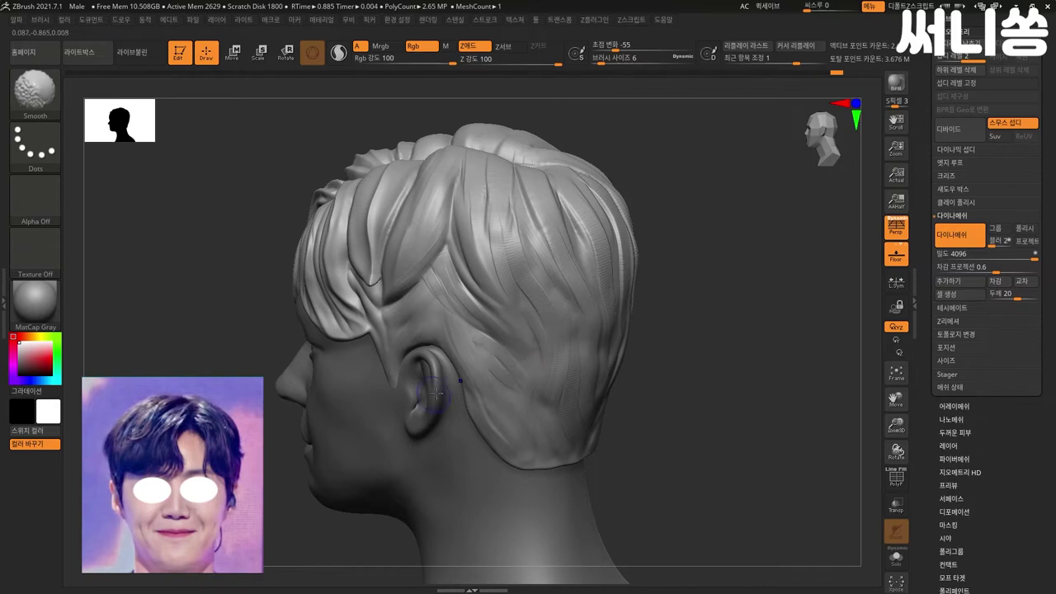
key("shift")
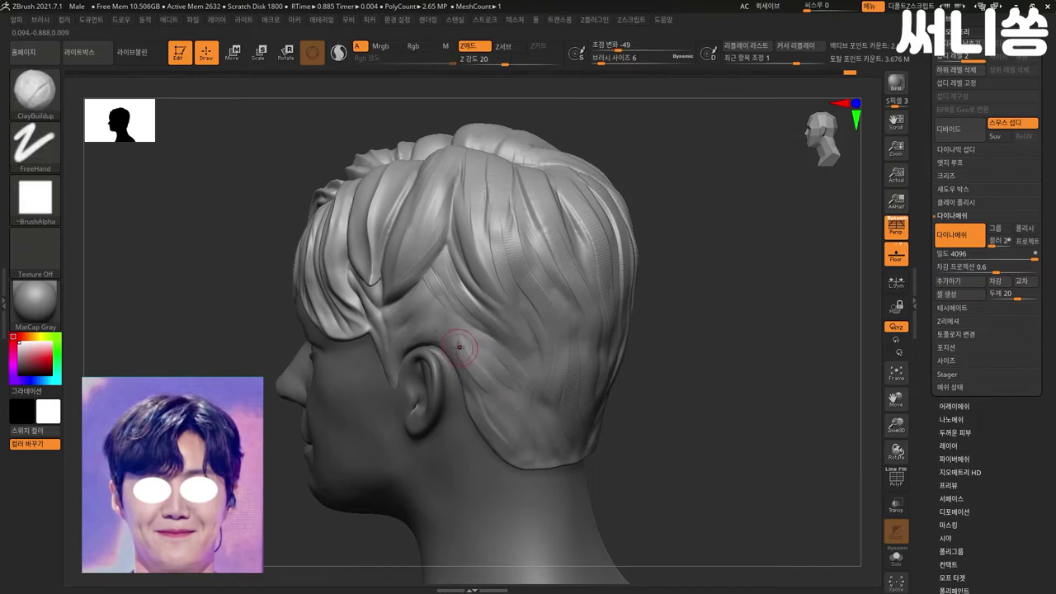
key("shift")
key("shift")
- Sculpt two strands on the right side hair and smooth them
mouse_move(644, 419)
left_mouse_down()
mouse_move(792, 398)
mouse_move(757, 406)
mouse_move(702, 363)
left_mouse_up()
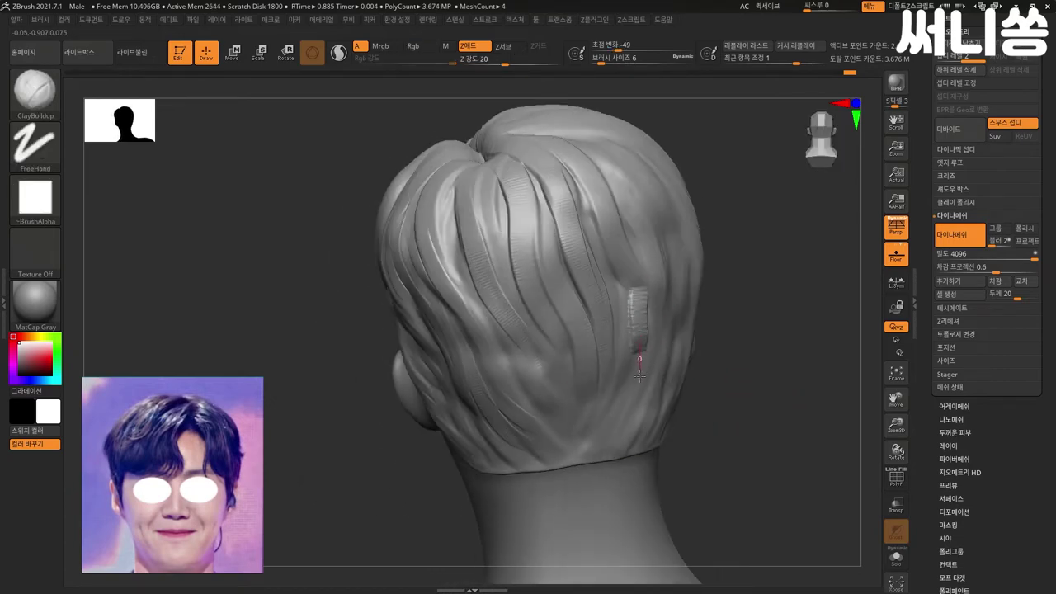
left_click_drag(751, 360, 625, 373)
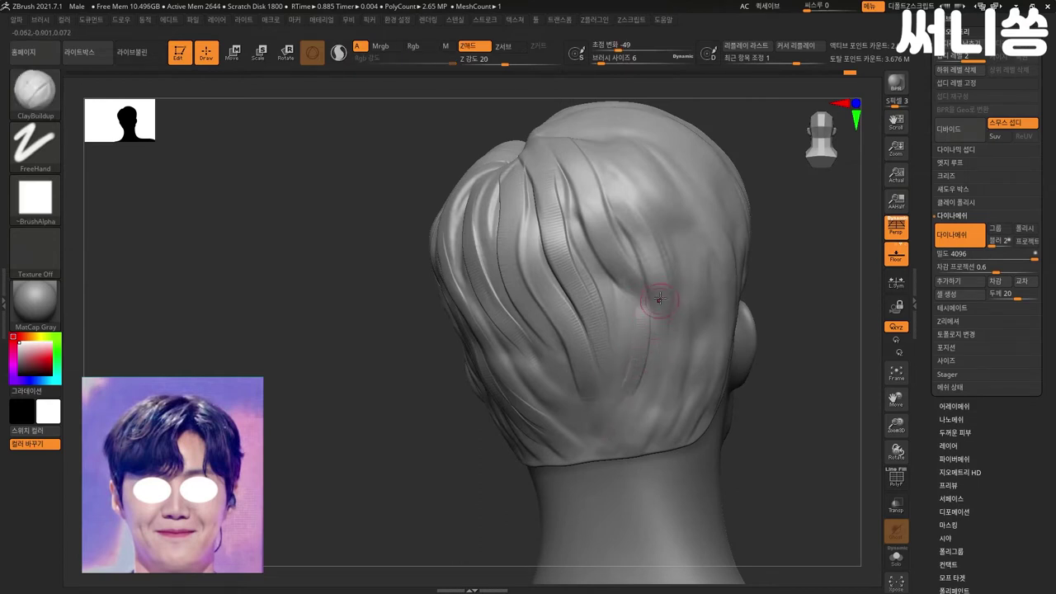
left_click_drag(654, 330, 653, 363)
left_click_drag(666, 264, 669, 294)
key("shift")
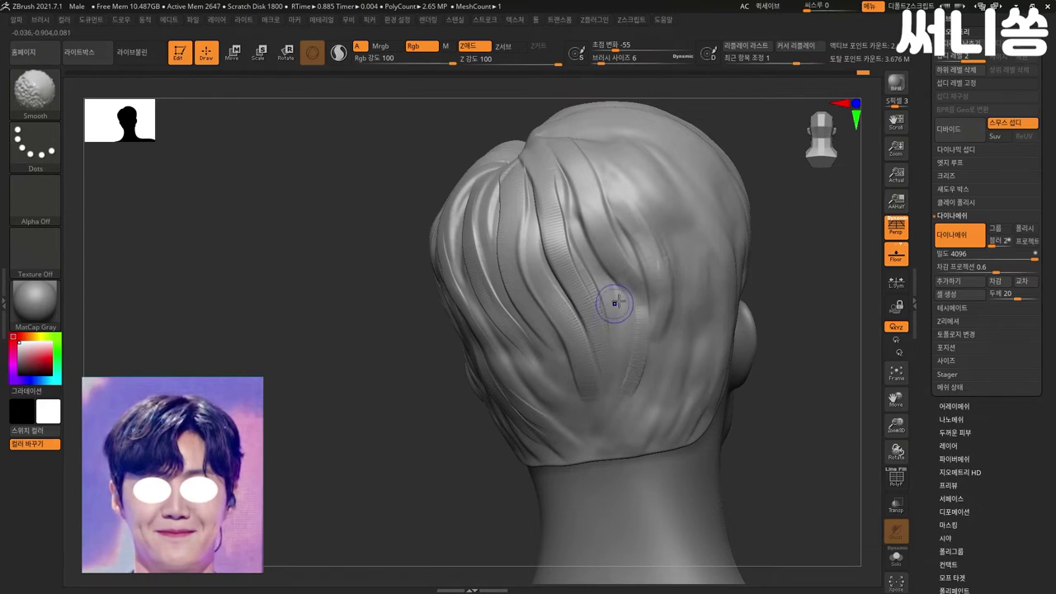
key("shift")
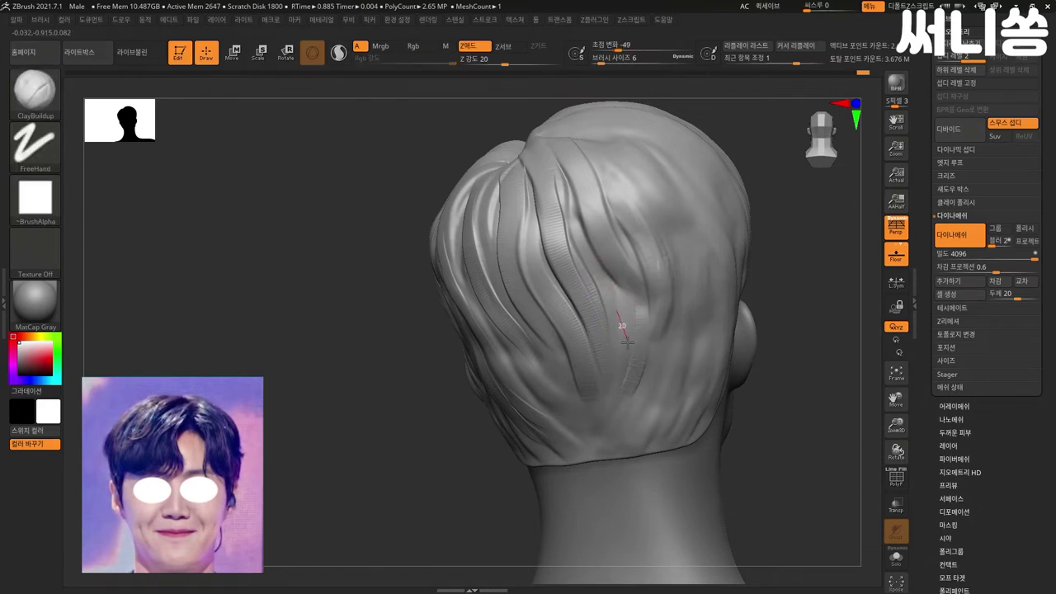
key("shift")
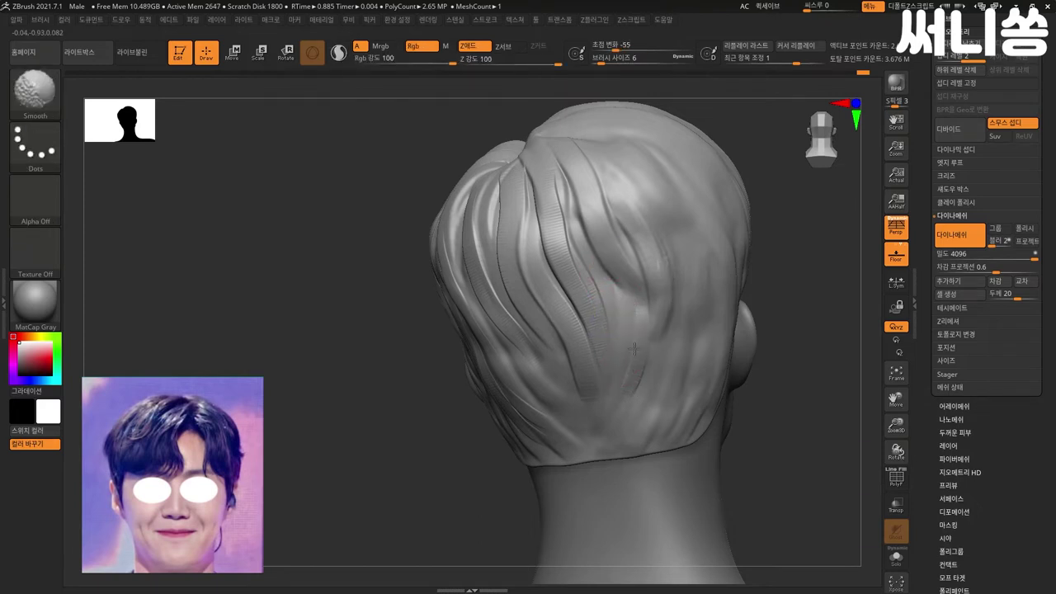
- Carve strand grooves into the back hair, smoothing around each one
left_click_drag(776, 412, 884, 366, "shift")
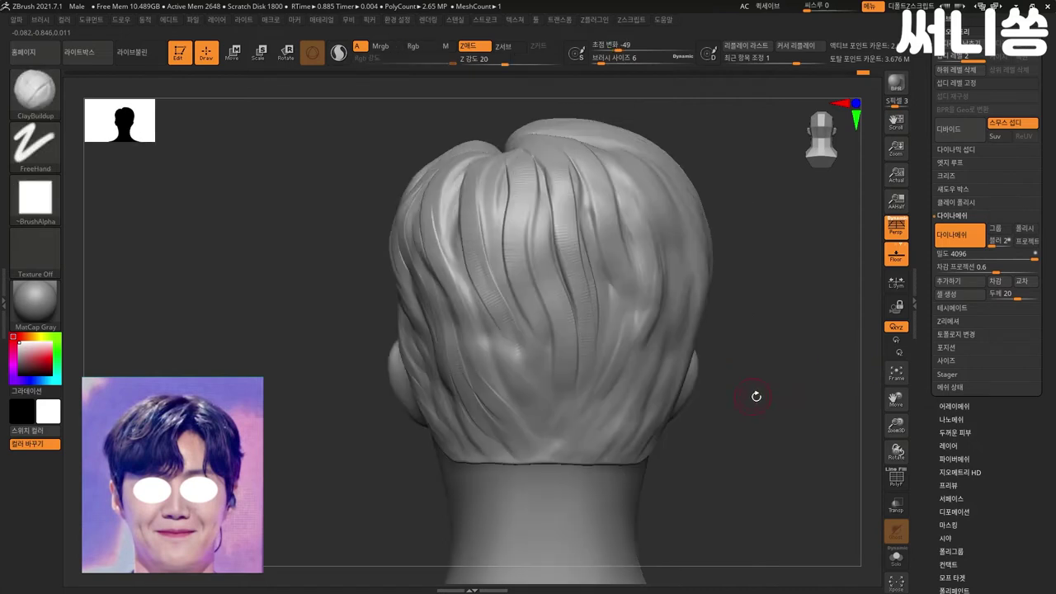
left_click_drag(495, 322, 506, 374)
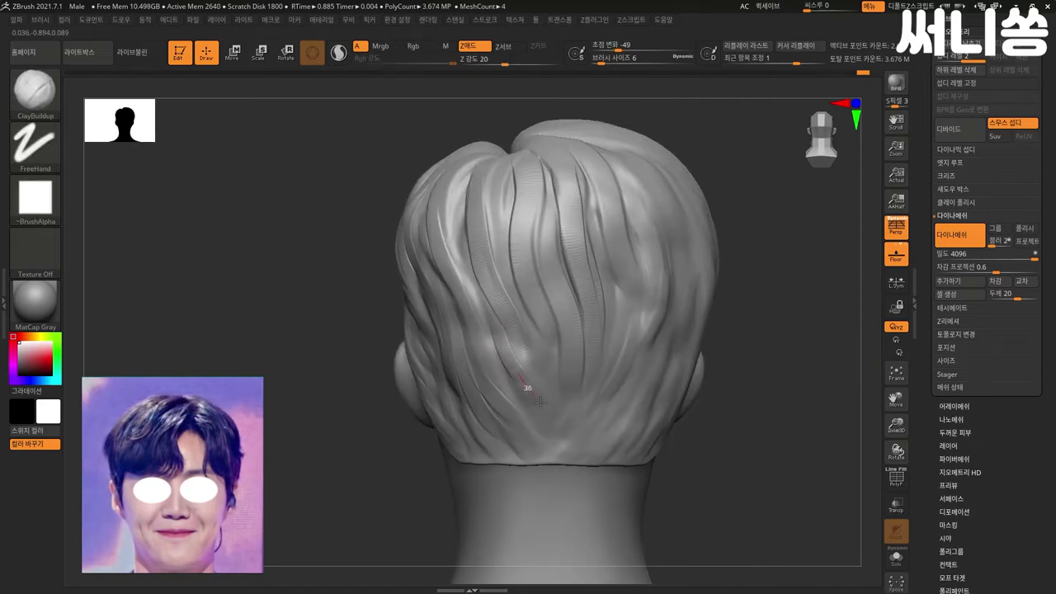
left_click_drag(505, 374, 533, 403)
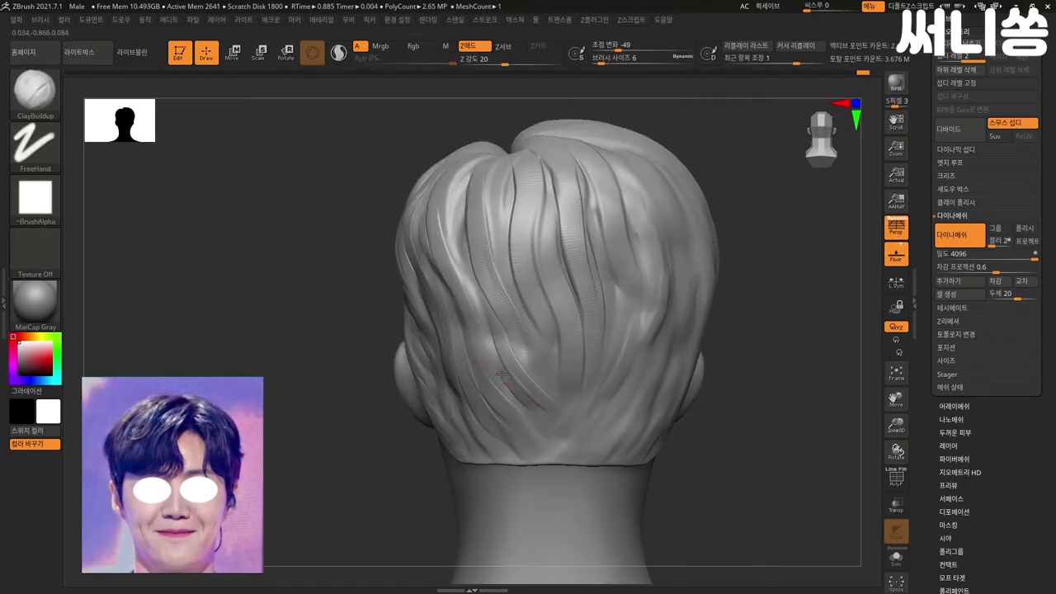
mouse_move(497, 343)
left_mouse_down("shift")
mouse_move(512, 390)
mouse_move(486, 347)
left_mouse_up("shift")
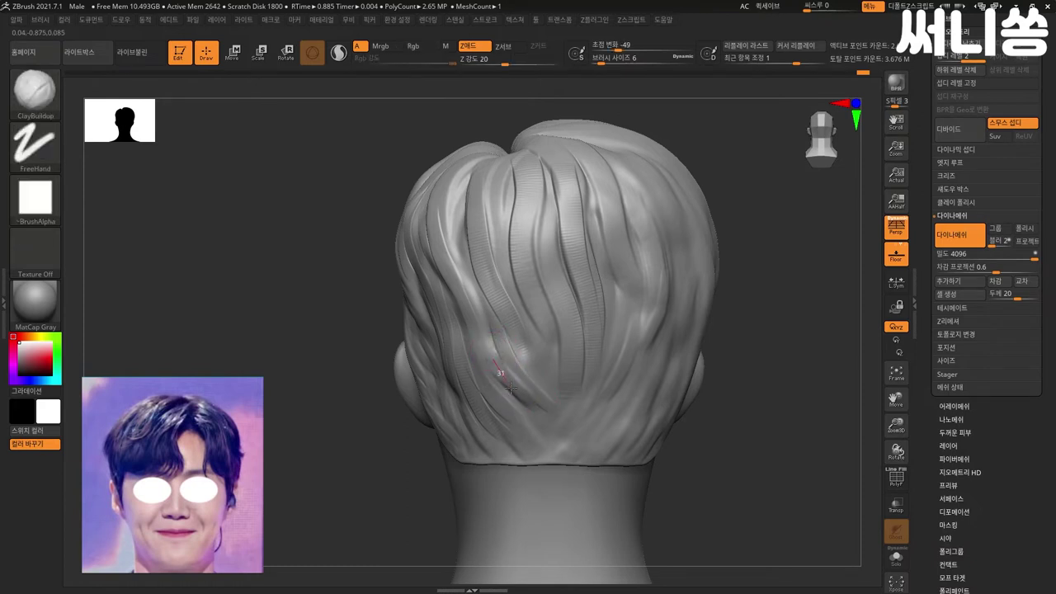
left_click_drag(503, 377, 528, 405)
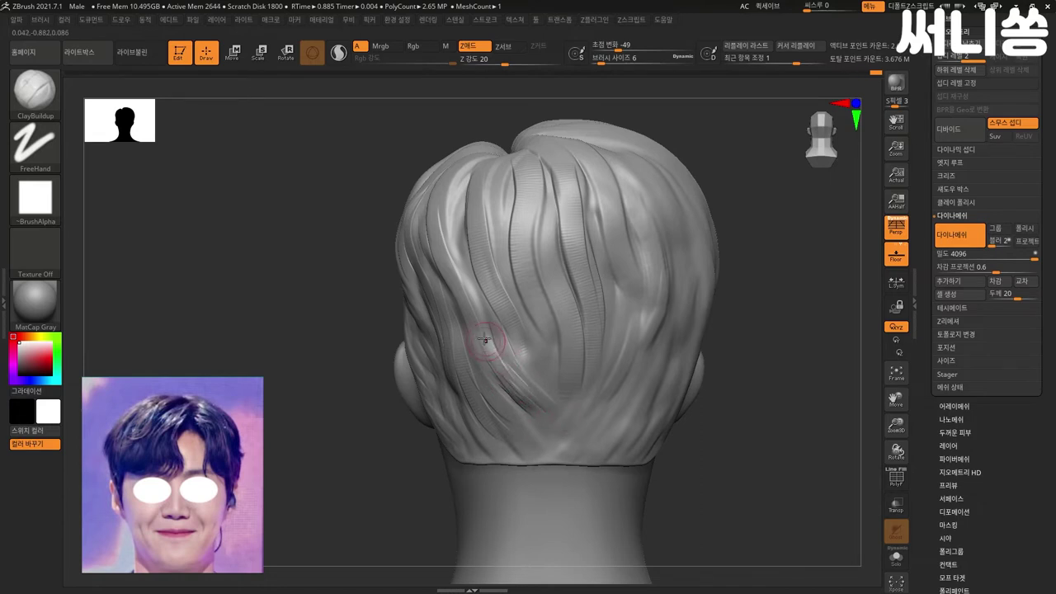
left_click_drag(492, 332, 496, 329, "shift")
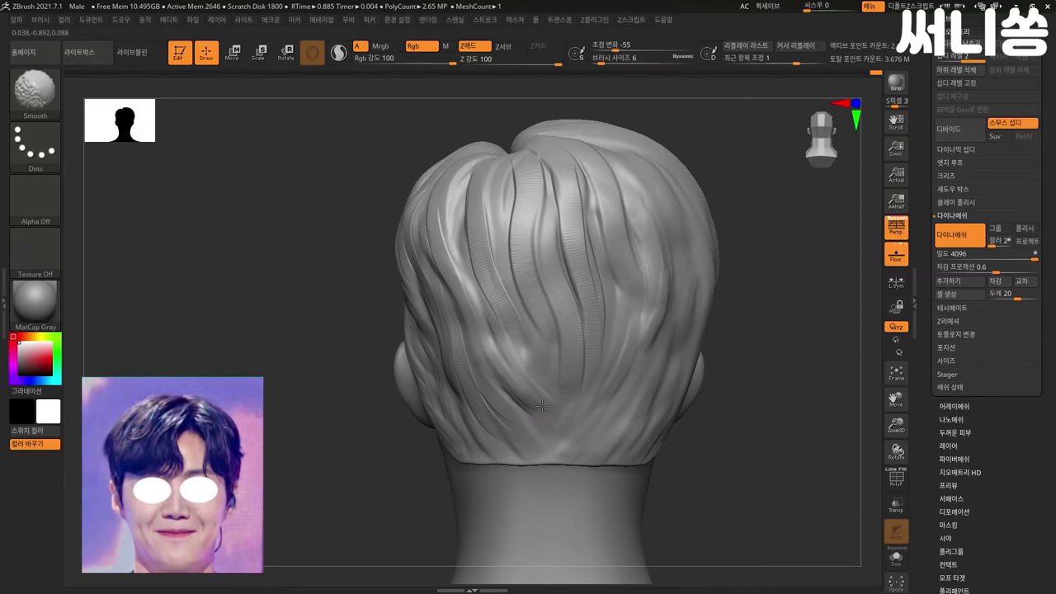
- Rotate the head from rear to front to check the hair, smoothing along the way
mouse_move(725, 420)
left_mouse_down()
mouse_move(633, 432)
mouse_move(689, 438)
left_mouse_up()
mouse_move(625, 443)
left_mouse_down()
mouse_move(677, 443)
mouse_move(693, 424)
mouse_move(733, 435)
mouse_move(701, 425)
left_mouse_up()
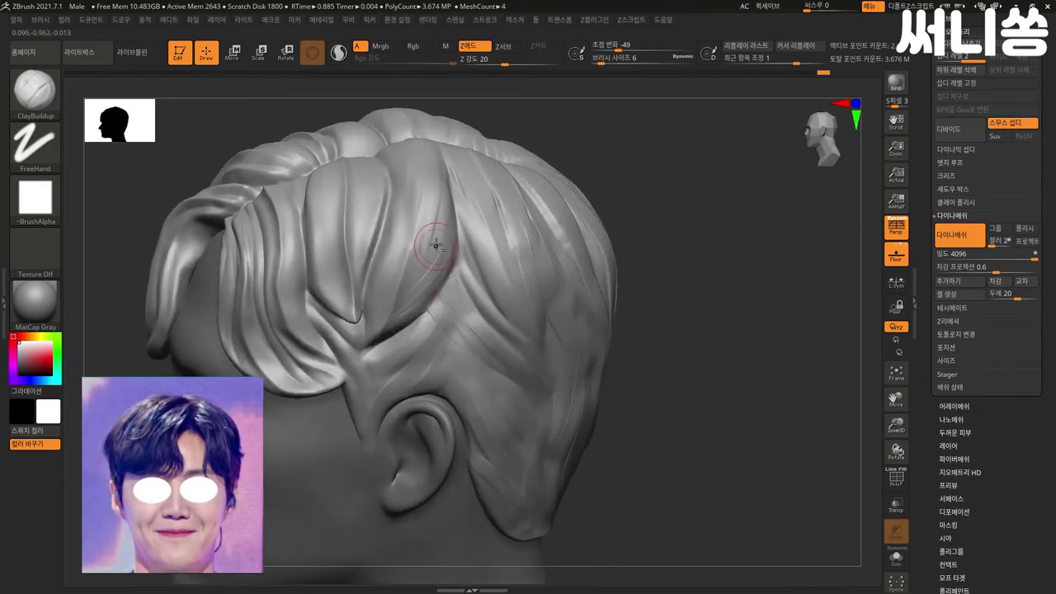
key("shift")
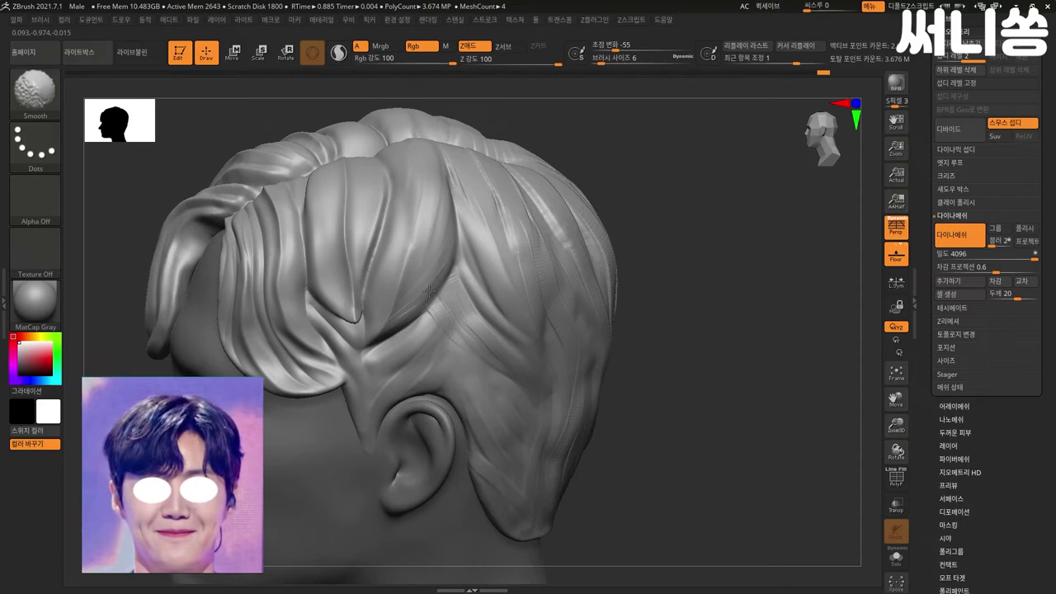
left_click_drag(672, 307, 725, 283)
mouse_move(614, 313)
left_mouse_down()
mouse_move(653, 335)
mouse_move(698, 328)
left_mouse_up()
- Reframe the bust to a side profile and draw a strand down the side hair
left_click_drag(629, 438, 603, 416, "alt")
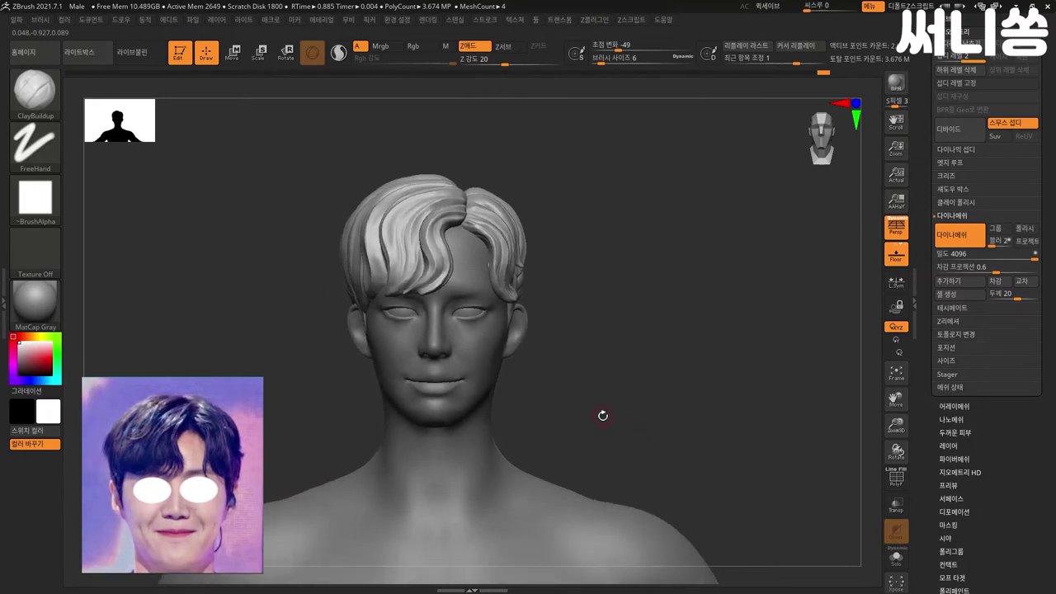
left_click_drag(637, 372, 663, 382, "alt")
mouse_move(612, 343)
left_mouse_down("alt")
mouse_move(619, 363)
mouse_move(641, 353)
mouse_move(607, 349)
left_mouse_up("alt")
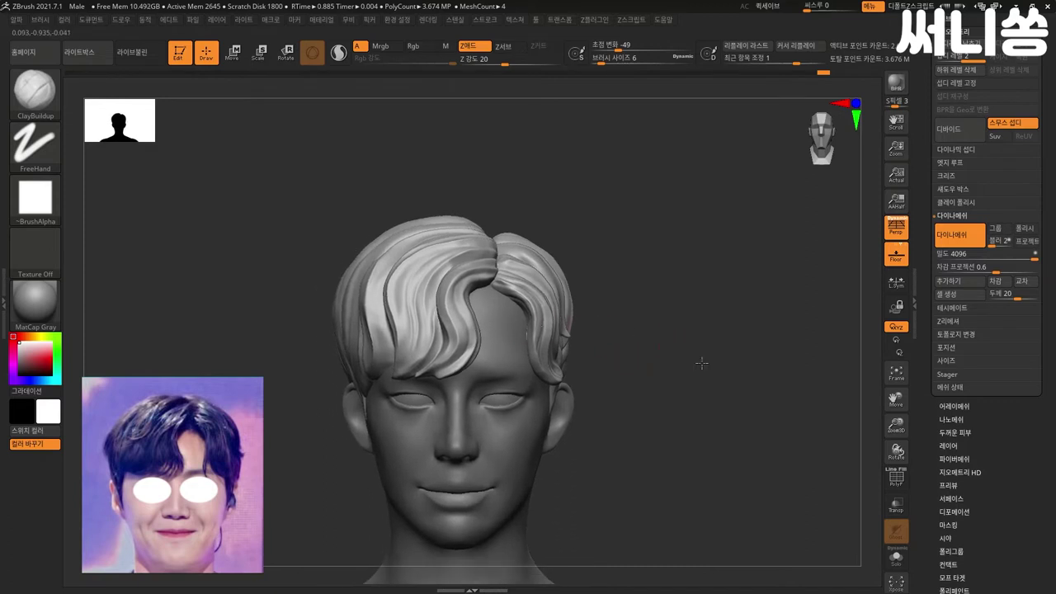
left_click_drag(702, 363, 700, 360)
mouse_move(432, 347)
left_mouse_down()
mouse_move(734, 290)
mouse_move(725, 261)
mouse_move(708, 299)
left_mouse_up()
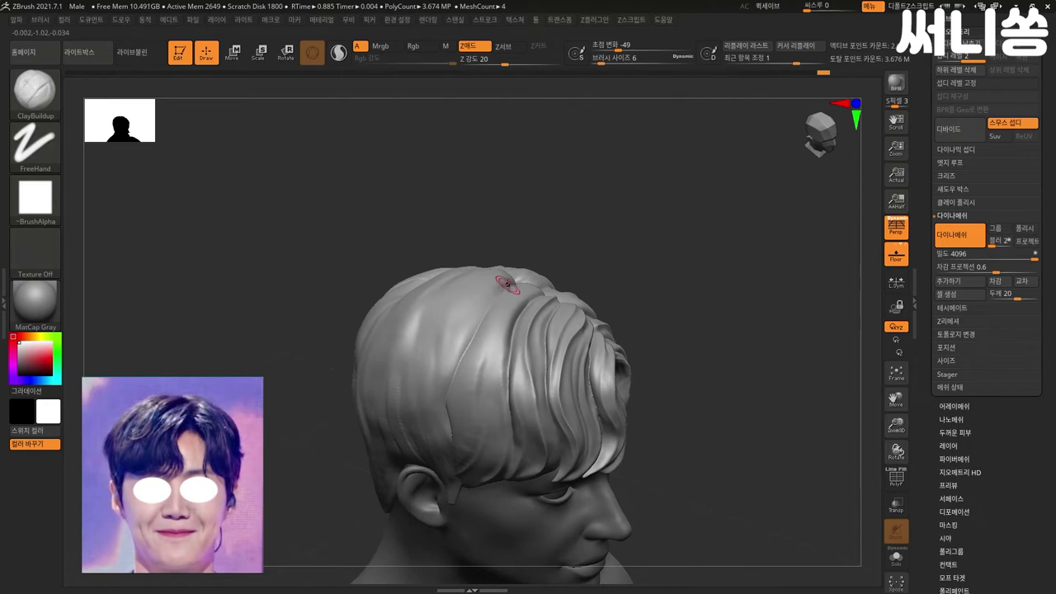
left_click_drag(504, 290, 466, 356)
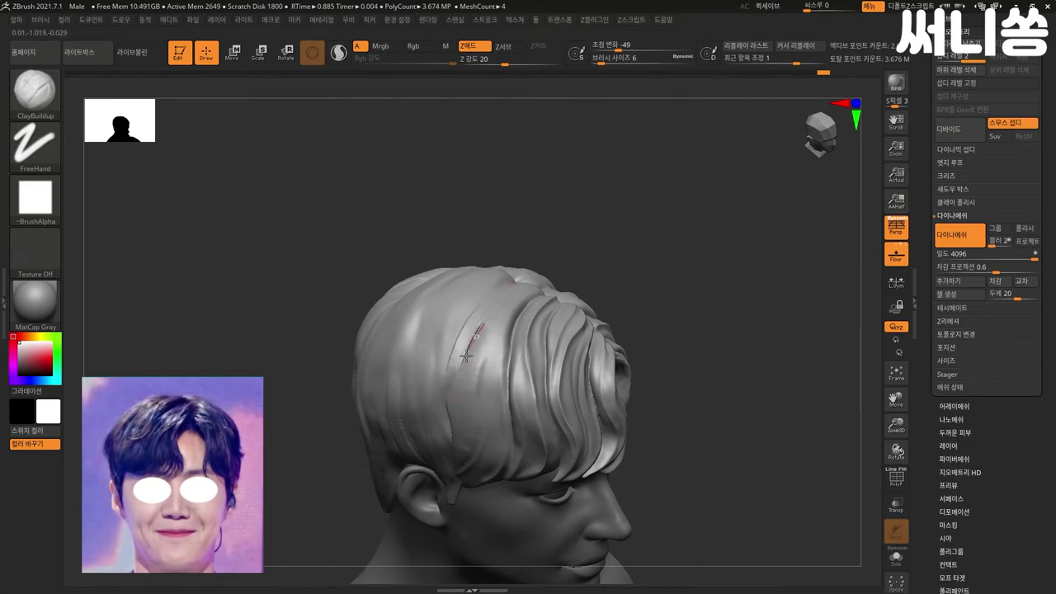
- Sculpt strands from the crown down the side hair, then smooth them
mouse_move(660, 330)
left_mouse_down()
mouse_move(696, 288)
mouse_move(717, 280)
mouse_move(438, 349)
left_mouse_up()
mouse_move(507, 290)
left_mouse_down()
mouse_move(480, 330)
mouse_move(472, 401)
left_mouse_up()
left_click_drag(701, 314, 602, 236)
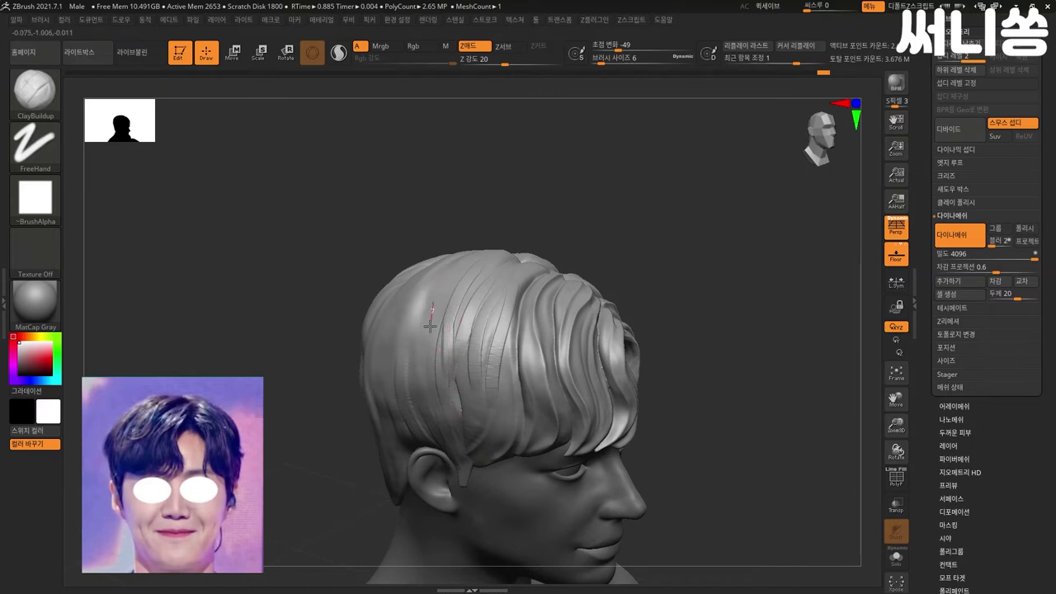
left_click_drag(462, 259, 427, 394)
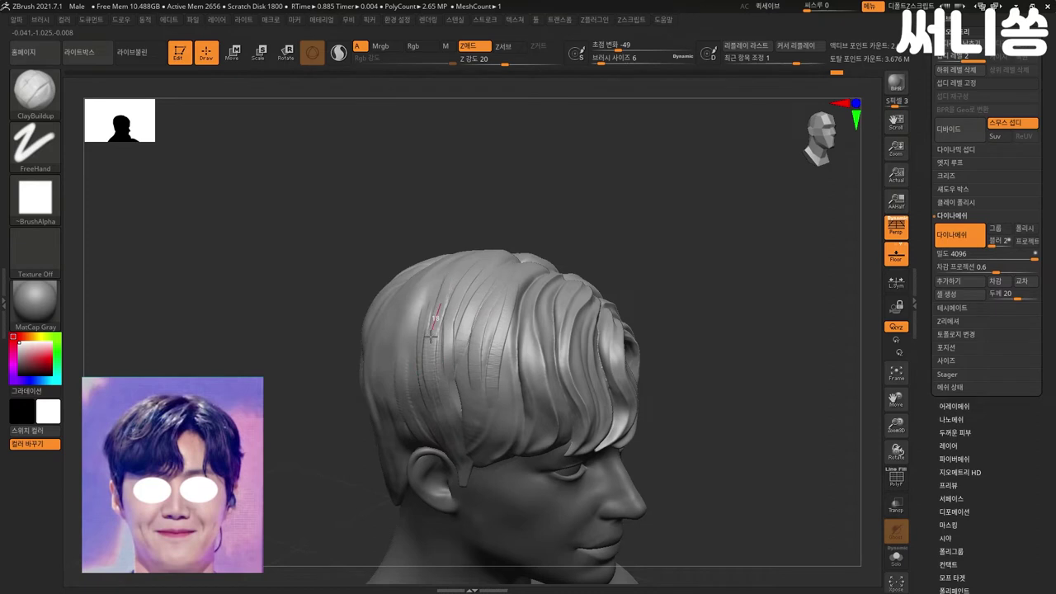
key("shift")
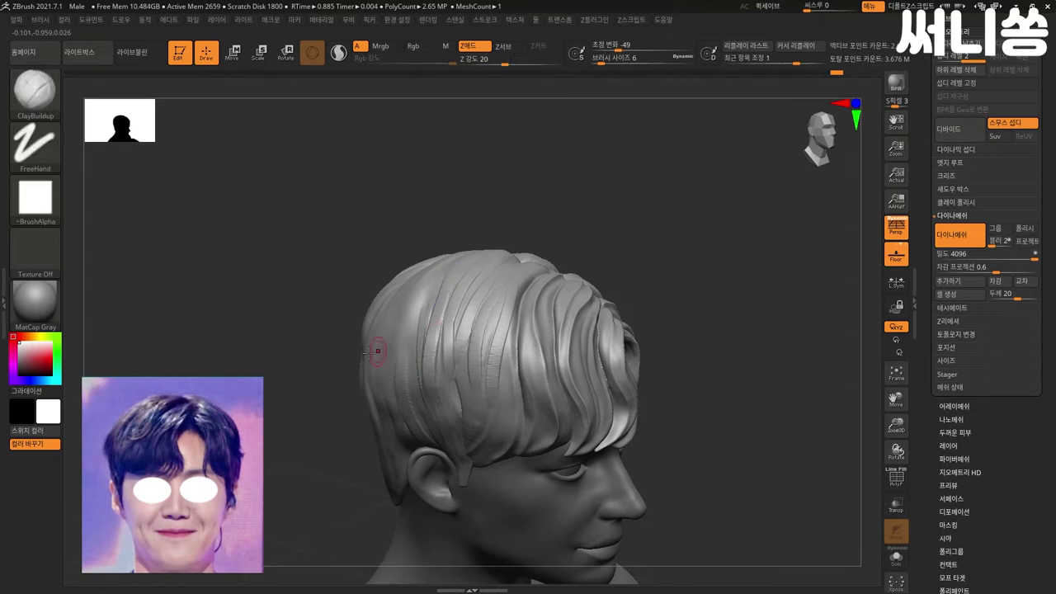
- Add side-hair strands and a crease above the ear, smoothing each
right_click_drag(427, 344, 427, 299)
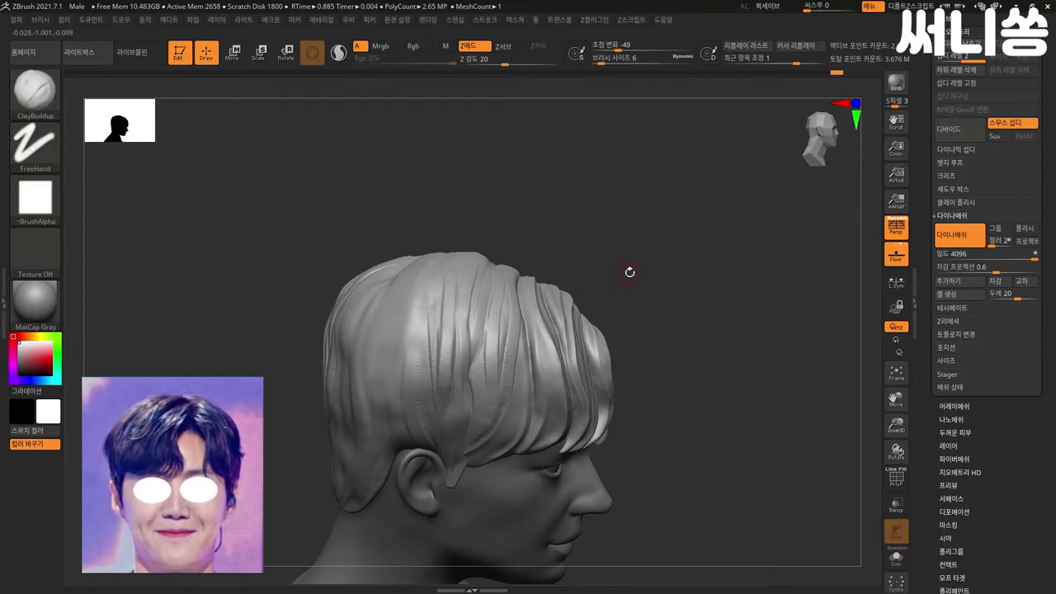
right_click_drag(625, 271, 482, 405)
right_click_drag(660, 356, 684, 342)
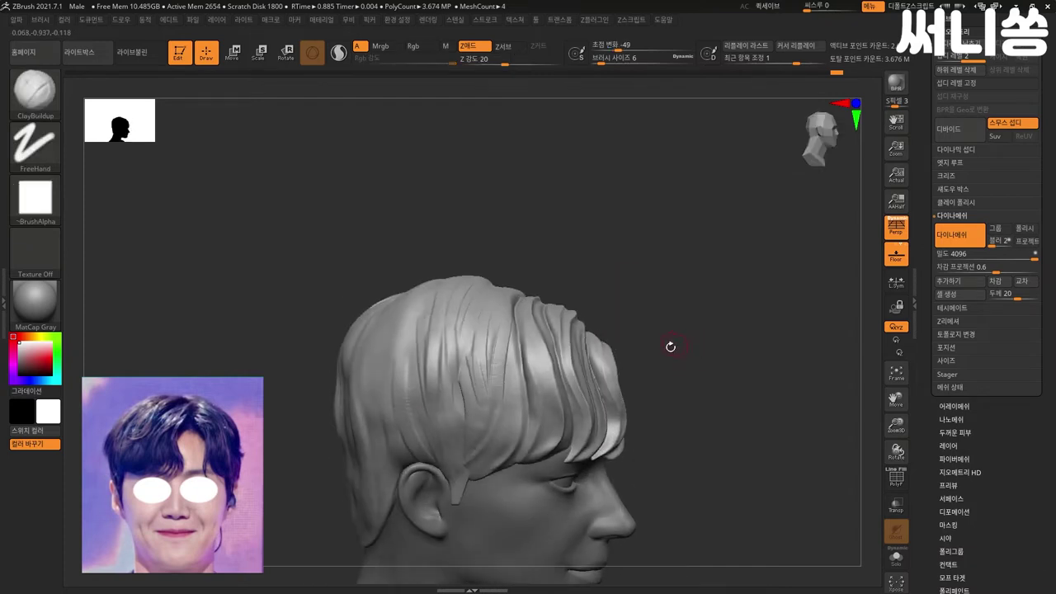
mouse_move(471, 382)
left_mouse_down()
mouse_move(480, 424)
mouse_move(450, 355)
left_mouse_up()
key("shift")
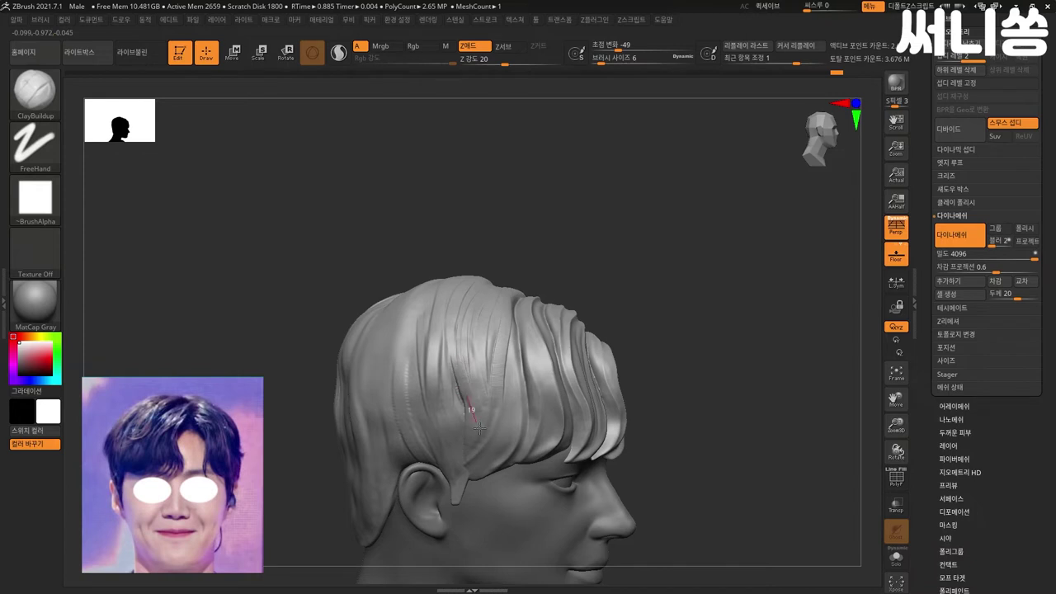
left_click_drag(479, 423, 454, 355)
key("shift")
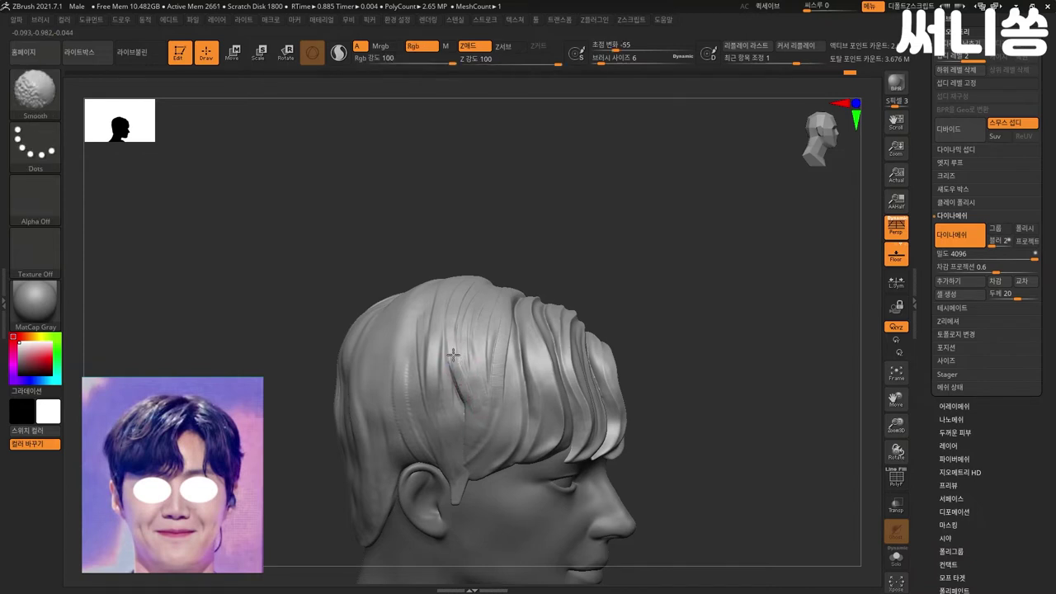
- Sculpt two more strand grooves down the side hair and smooth them
mouse_move(655, 295)
left_mouse_down()
mouse_move(614, 281)
mouse_move(743, 342)
left_mouse_up()
key("shift")
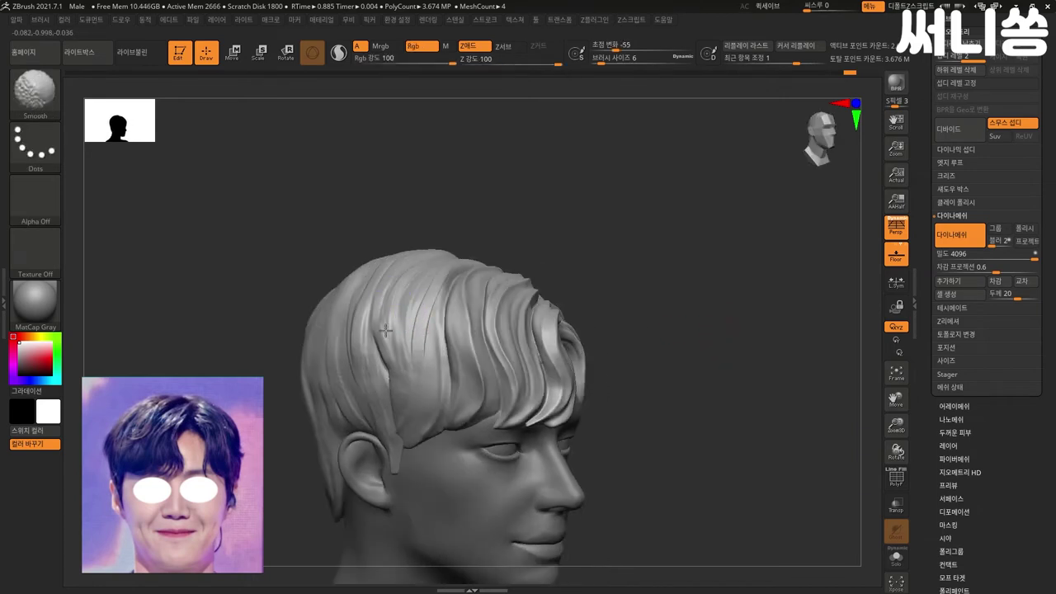
key("ctrl")
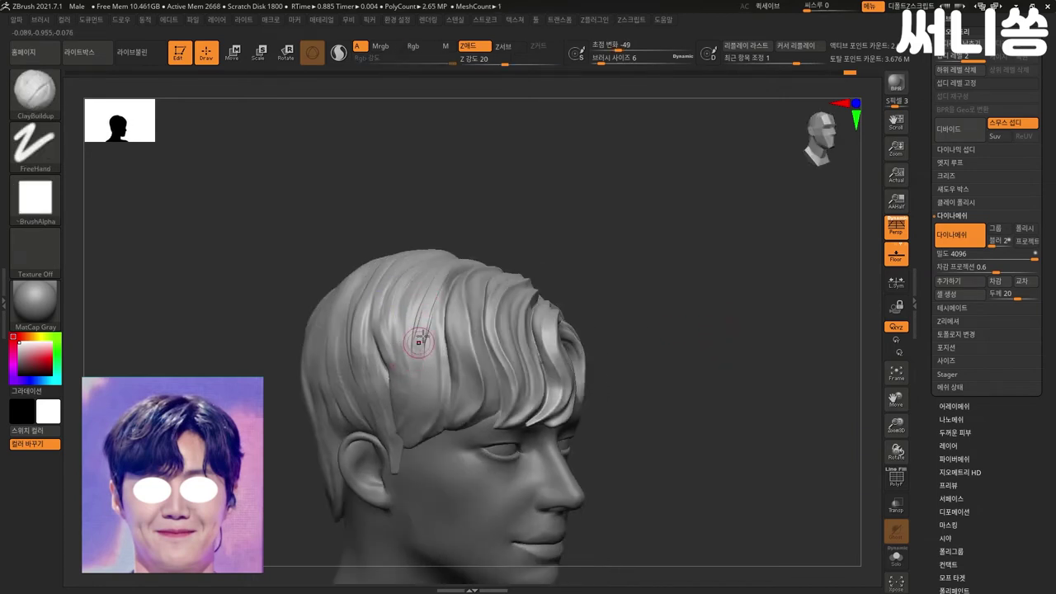
mouse_move(411, 388)
left_mouse_down()
mouse_move(430, 336)
mouse_move(409, 389)
left_mouse_up()
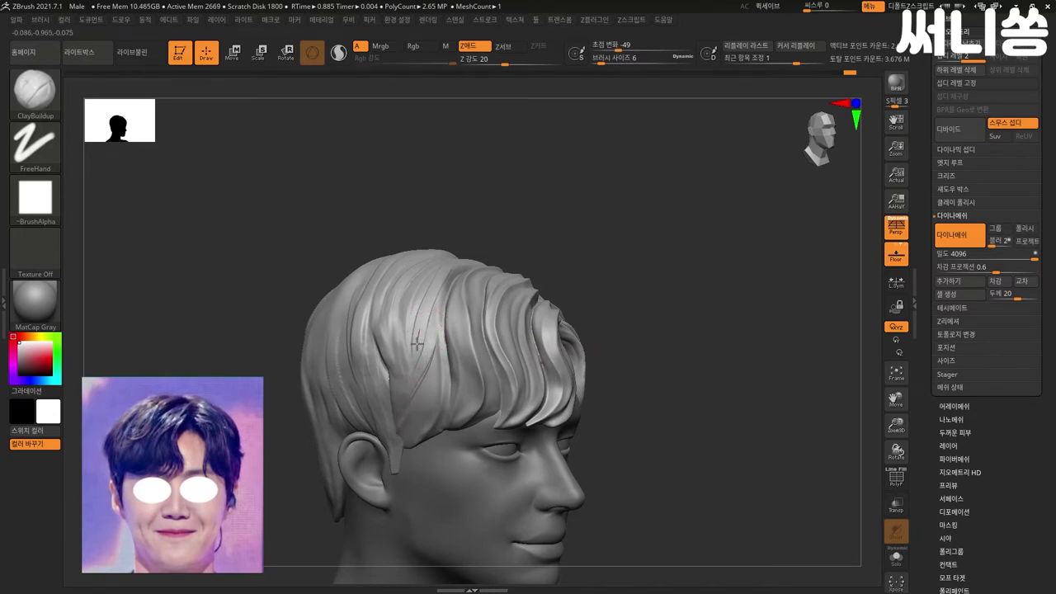
key("shift")
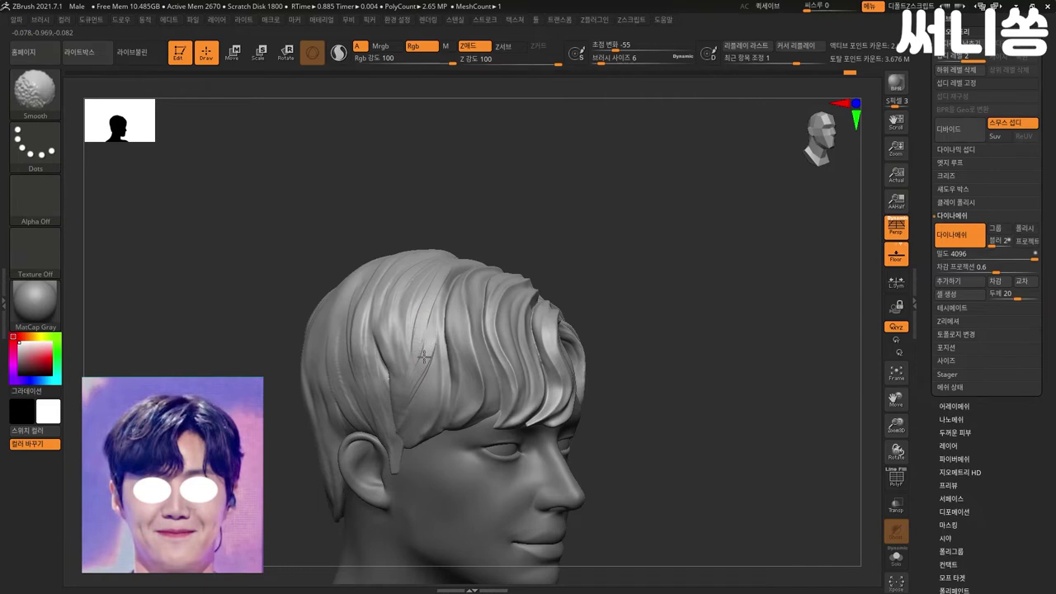
left_click_drag(418, 377, 430, 398, "shift")
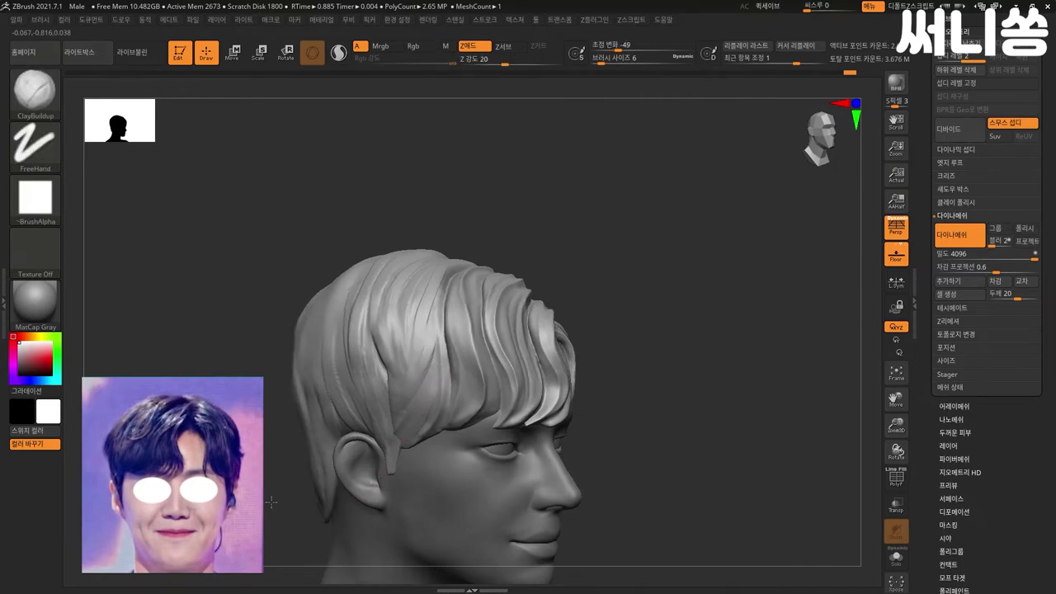
left_click_drag(266, 503, 449, 292, "alt")
- Lengthen the sideburn strand in front of the ear and smooth it
key("shift")
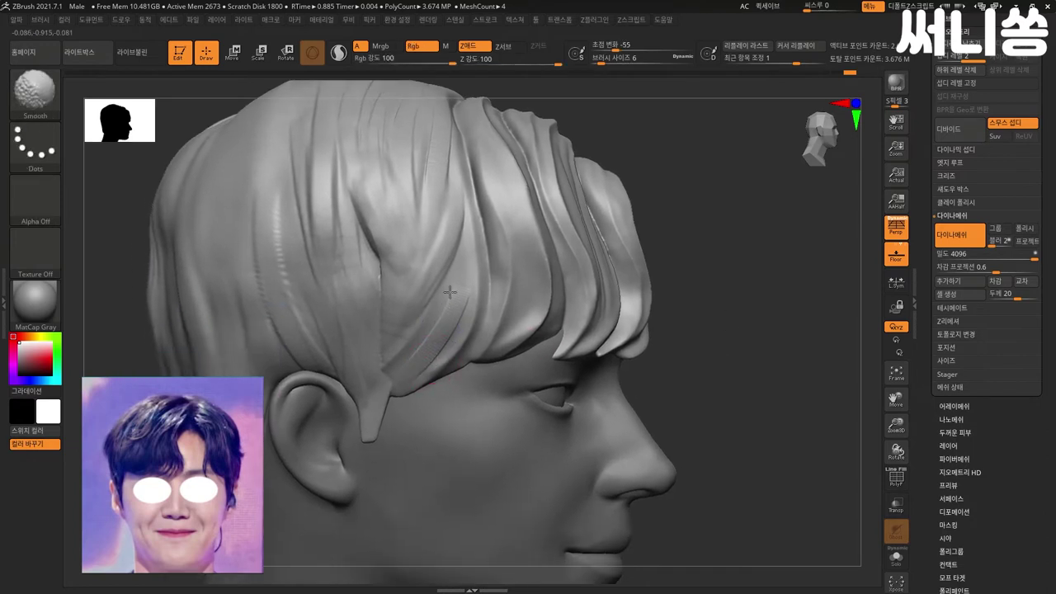
left_click_drag(412, 369, 401, 342, "shift")
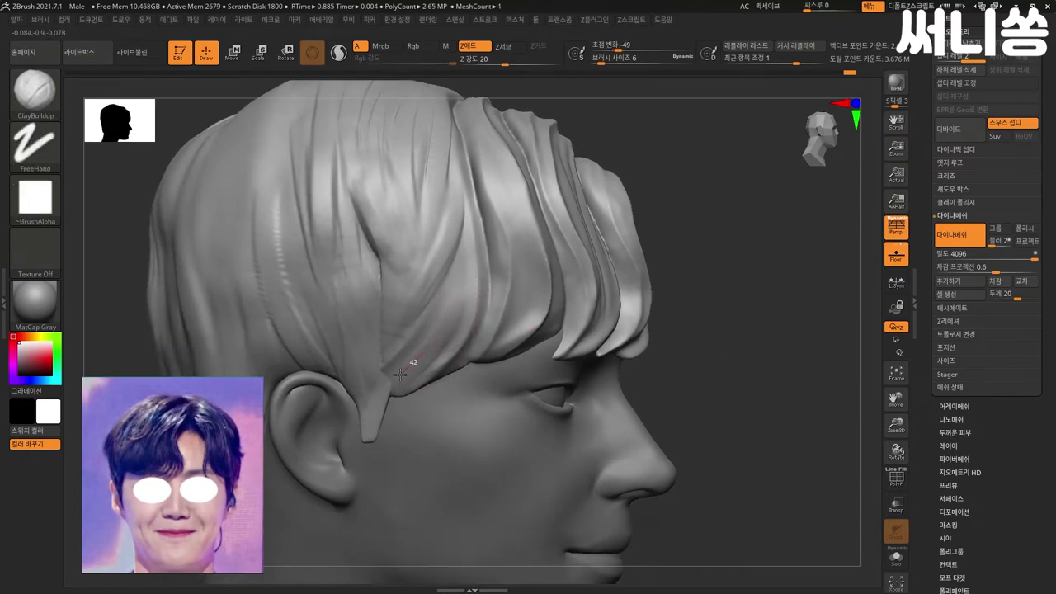
mouse_move(361, 445)
left_mouse_down()
mouse_move(379, 405)
mouse_move(423, 376)
left_mouse_up()
key("shift")
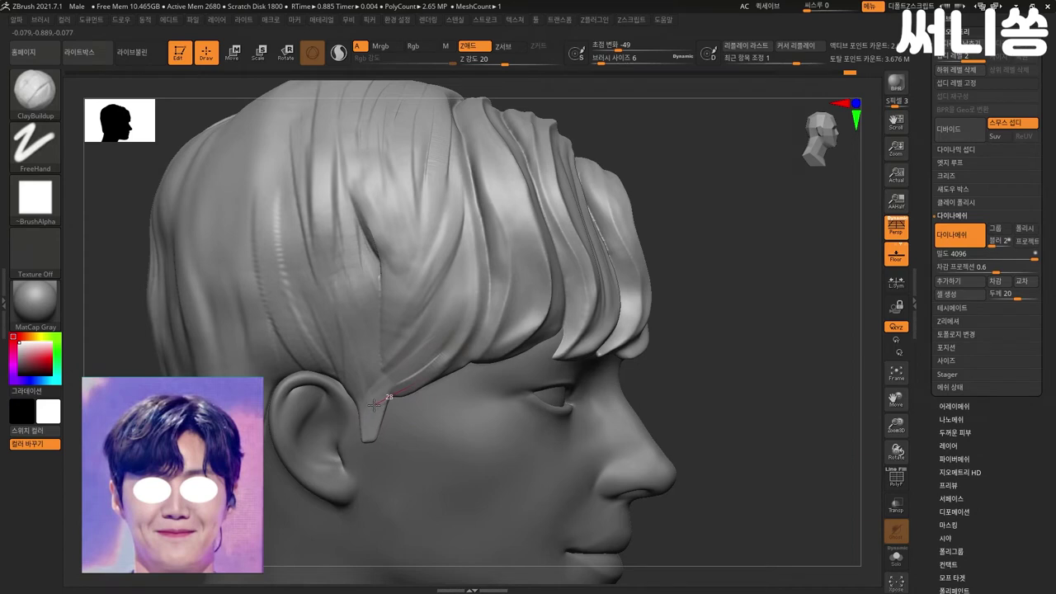
key("shift")
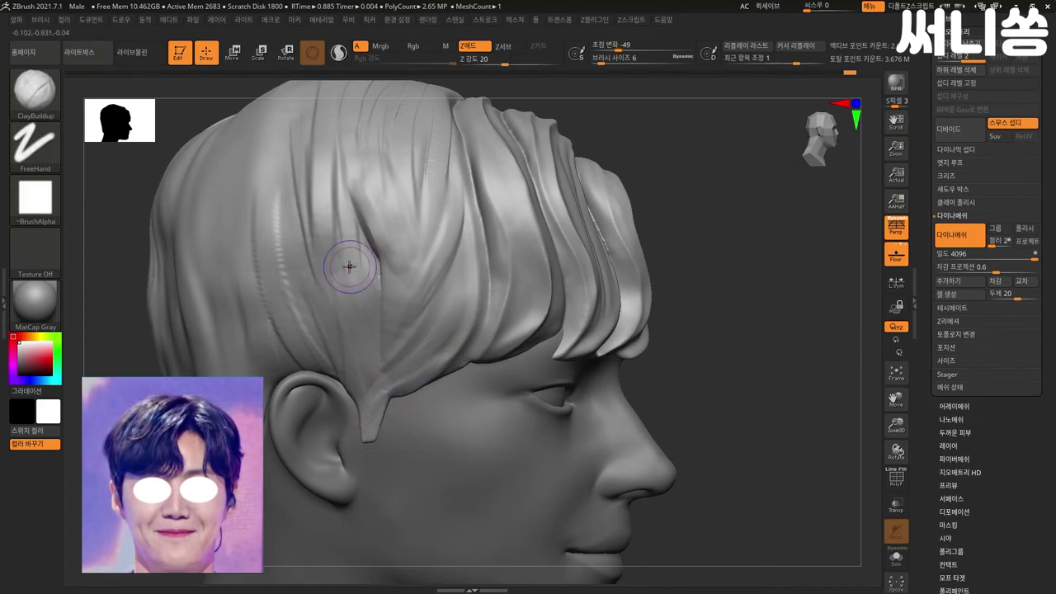
key("shift")
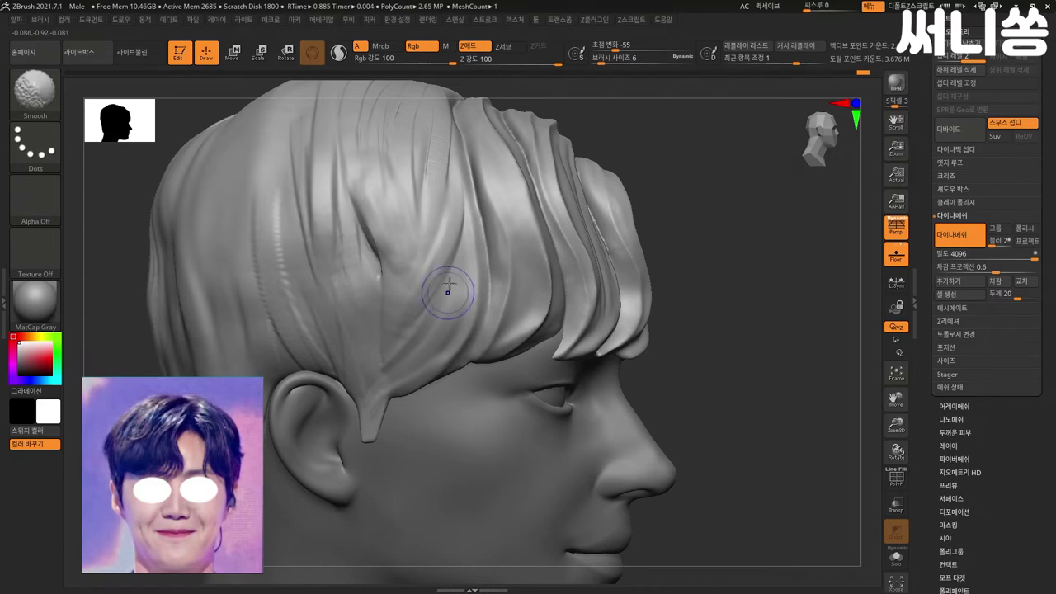
- Carve a strand groove in the side hair and smooth the hair above the ear
left_click_drag(431, 276, 409, 336)
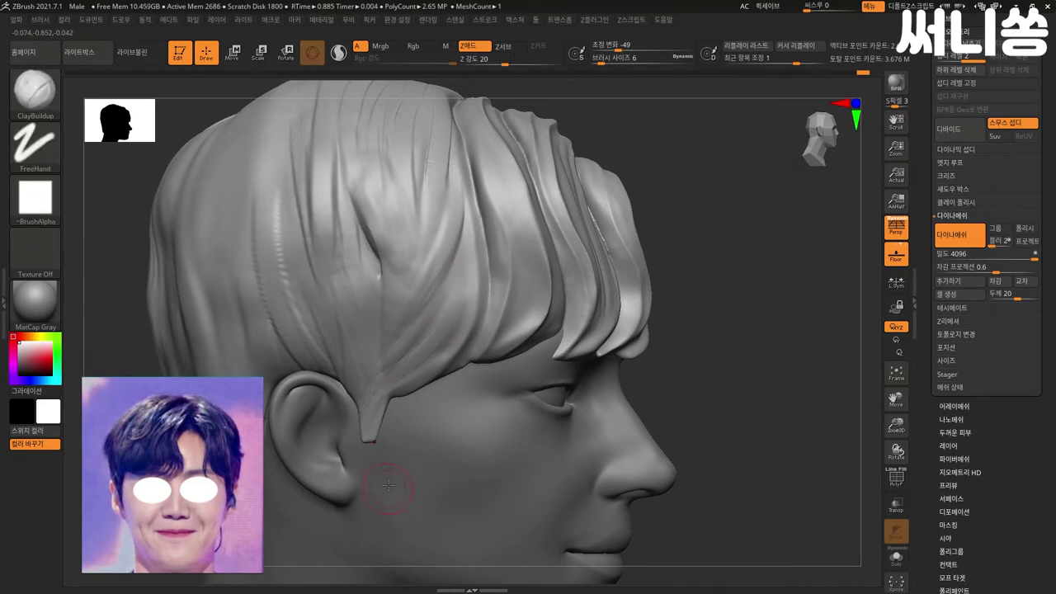
left_click_drag(688, 334, 716, 334)
left_click_drag(659, 362, 661, 355)
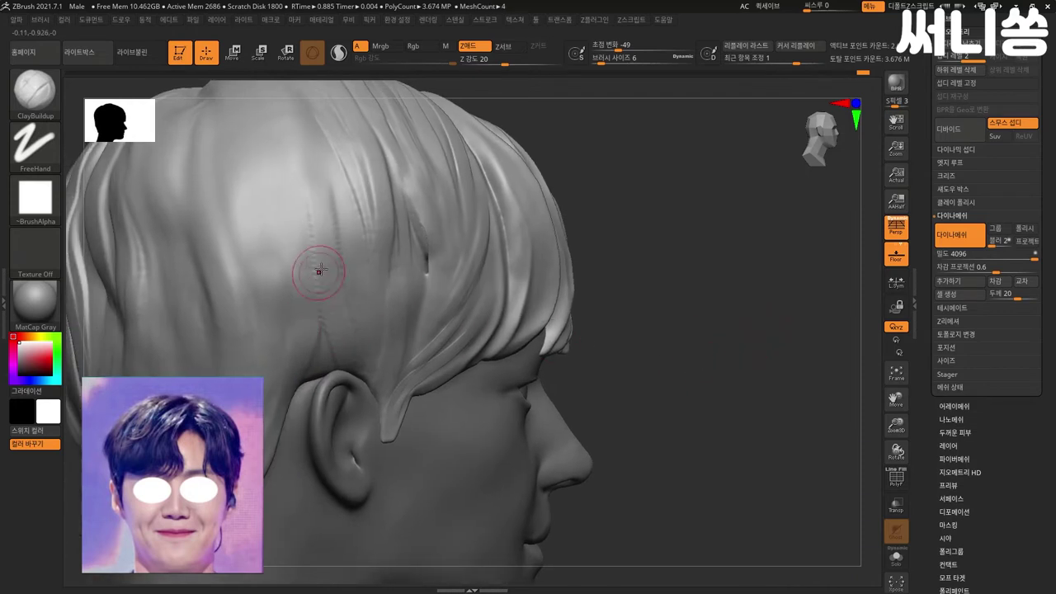
left_click_drag(316, 220, 308, 249, "shift")
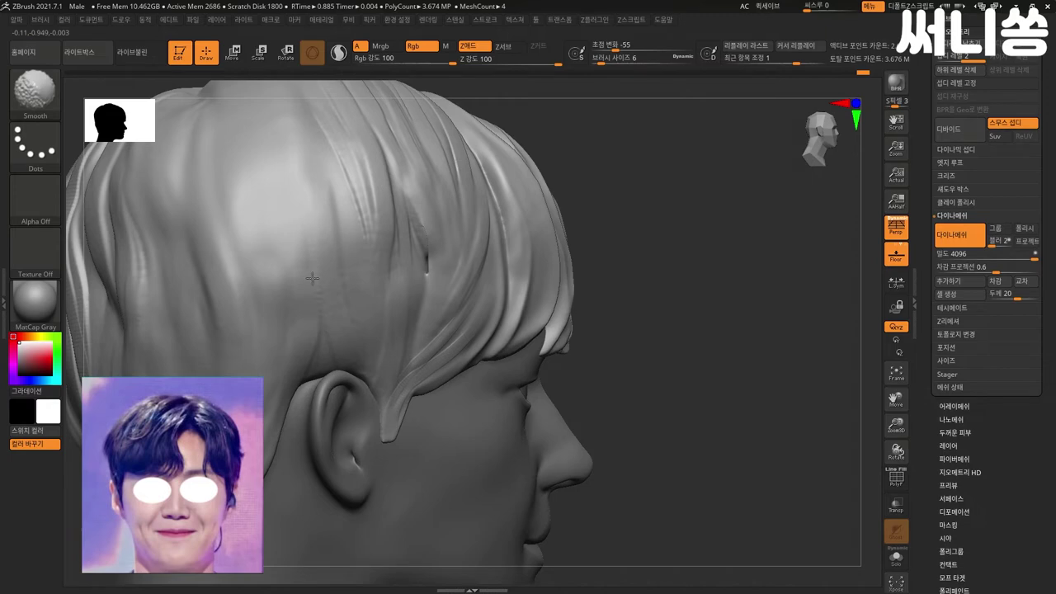
- Pick the Inflate brush and turn the head to view the side hair
key("b")
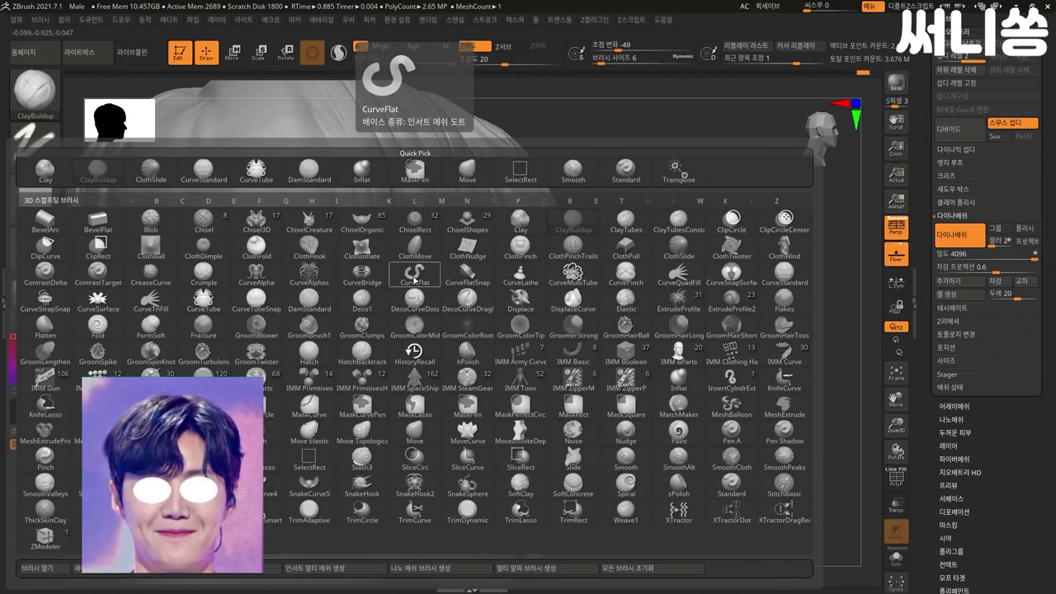
key("i")
key("n")
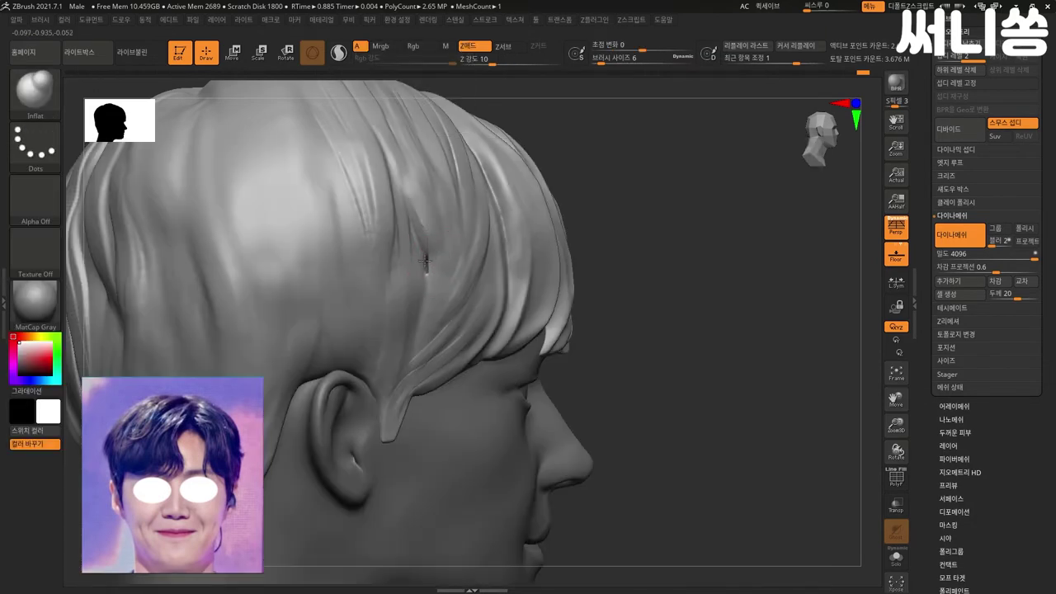
left_click_drag(578, 246, 431, 259)
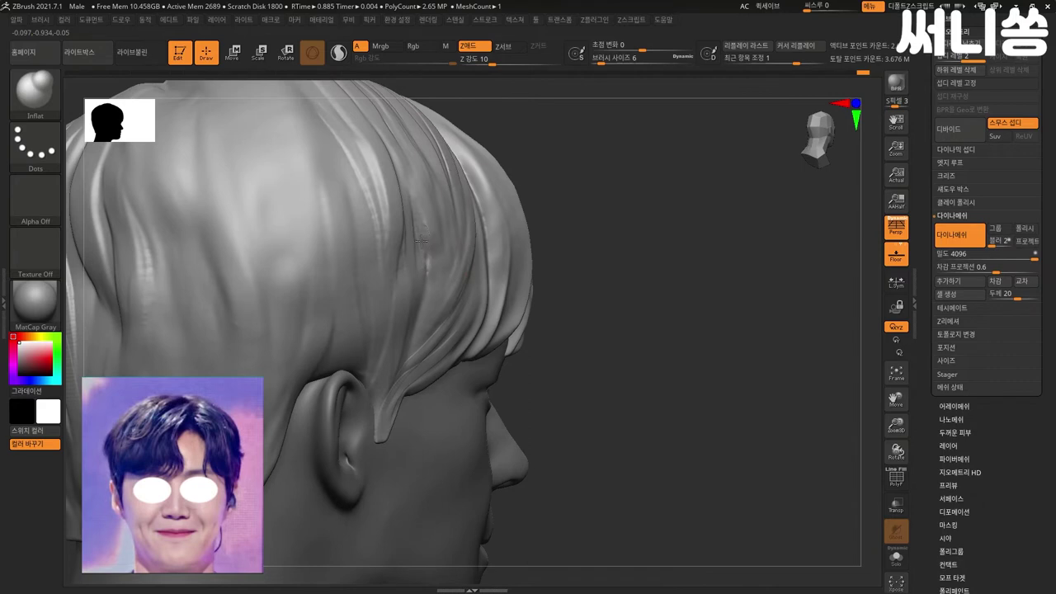
mouse_move(630, 229)
left_mouse_down()
mouse_move(610, 245)
mouse_move(421, 254)
left_mouse_up()
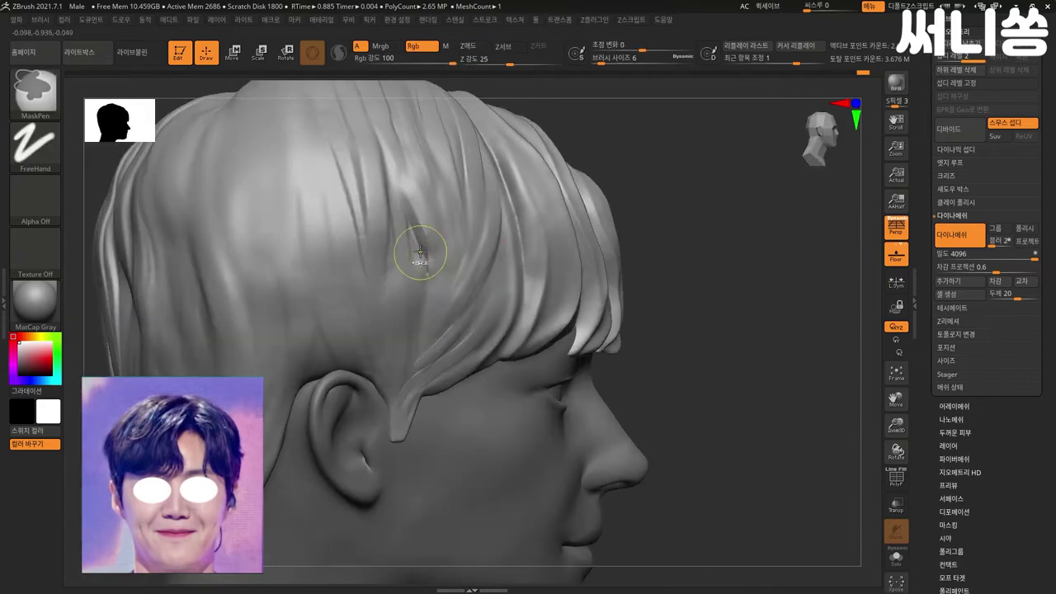
key("shift")
left_click_drag(740, 229, 448, 220)
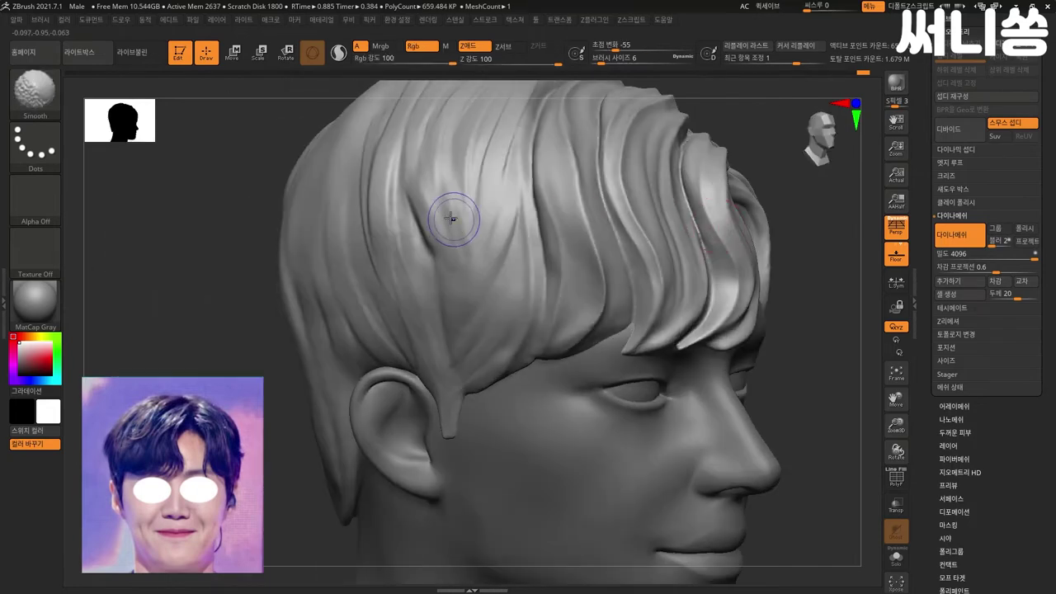
left_click_drag(835, 338, 799, 337)
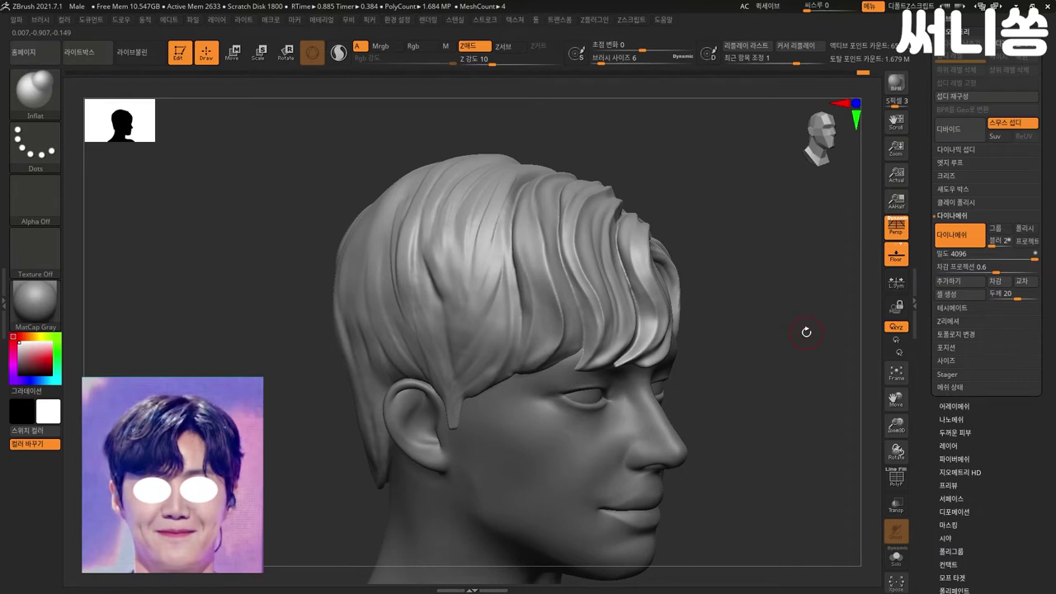
left_click_drag(779, 341, 709, 346)
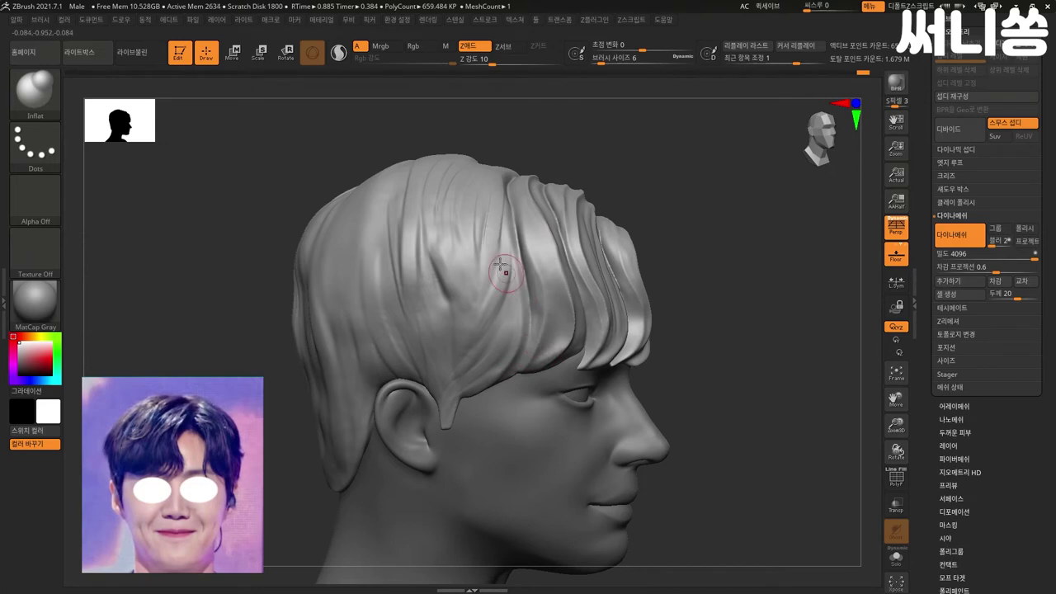
- Switch to DamStandard and carve the first grooves along a side hair strand
key("b")
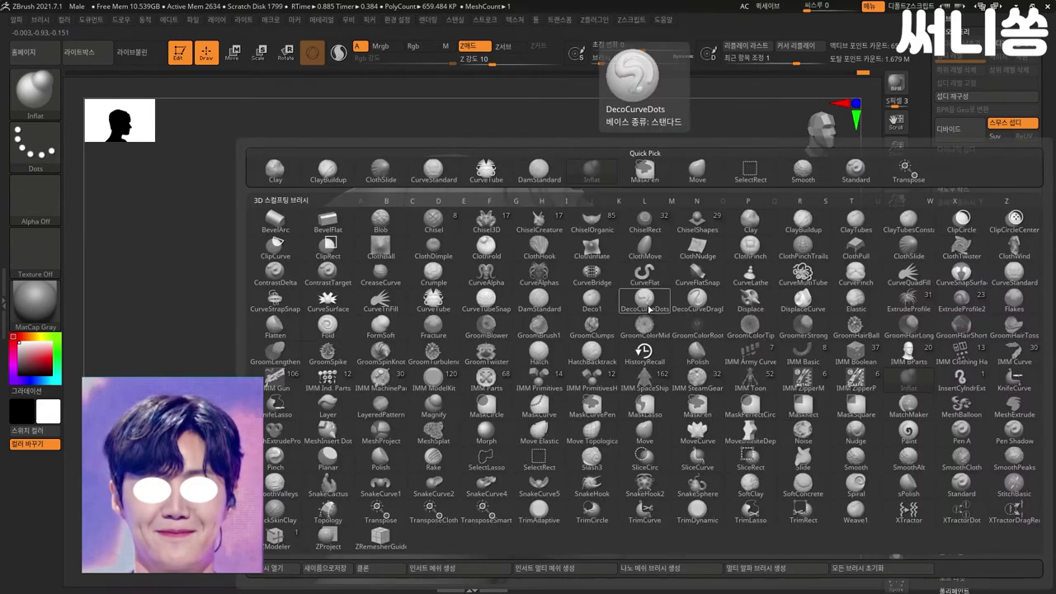
key("d")
key("s")
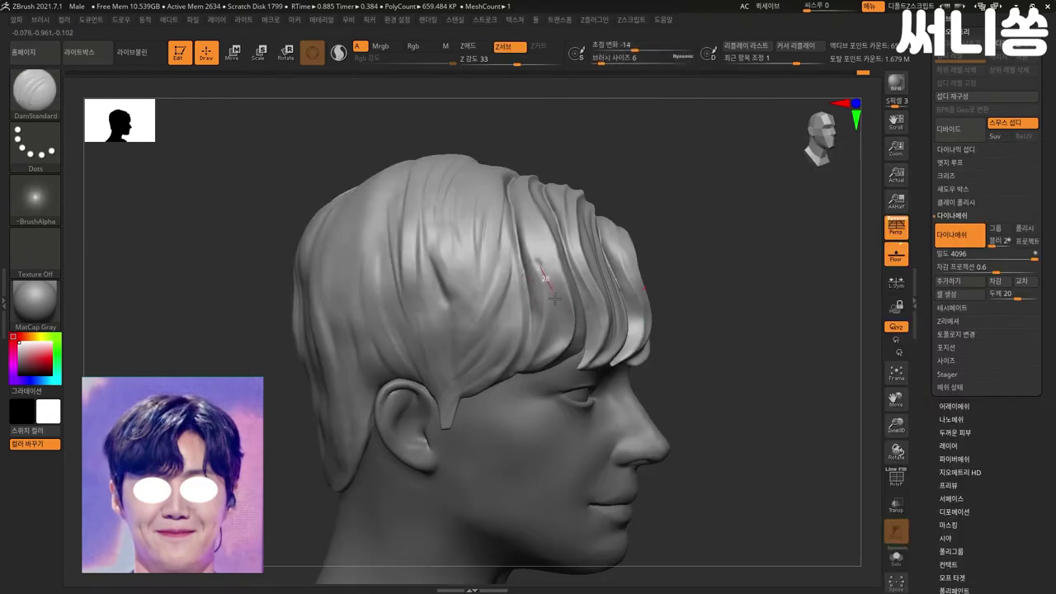
key("ctrl+z")
left_click(468, 46)
left_click_drag(538, 245, 510, 209)
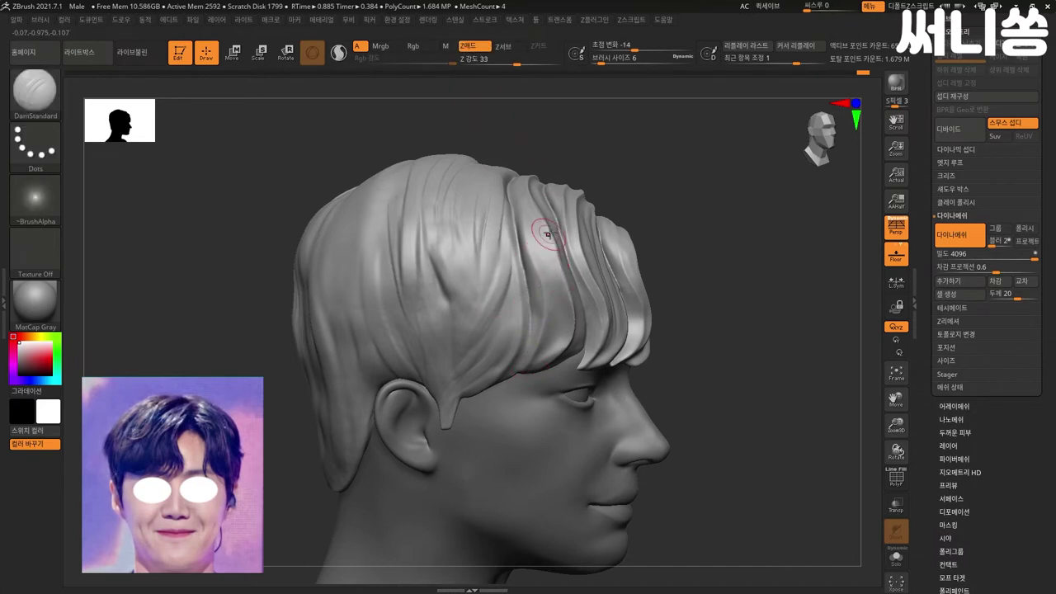
left_click_drag(538, 256, 516, 229)
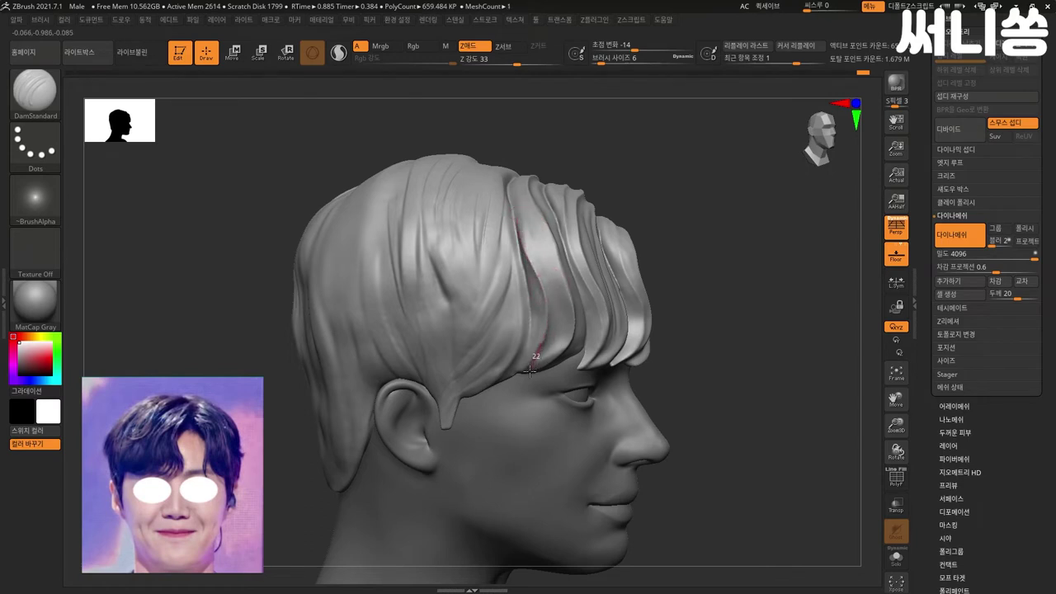
- Carve more grooves up and down the strands near the ear
left_click_drag(543, 254, 517, 225)
left_click_drag(546, 255, 529, 214)
left_click_drag(542, 251, 522, 191)
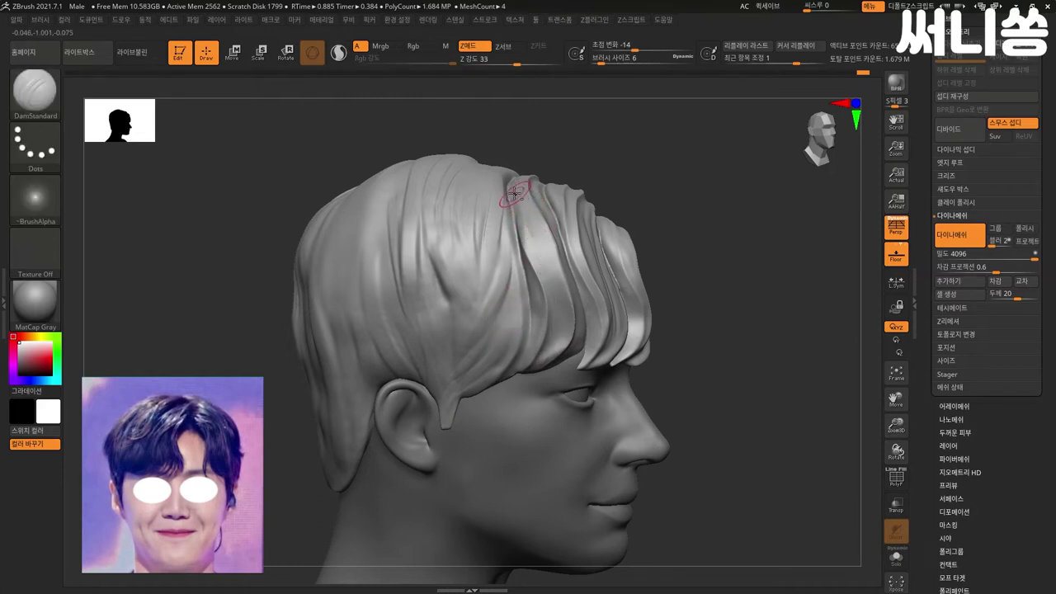
mouse_move(533, 245)
left_mouse_down()
mouse_move(563, 316)
mouse_move(529, 378)
left_mouse_up()
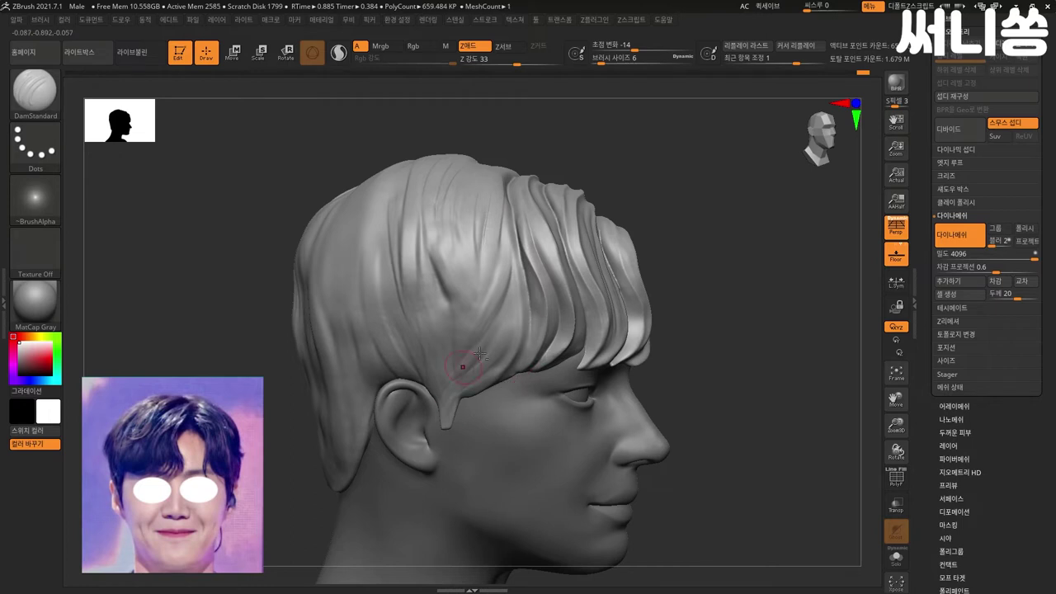
left_click_drag(528, 239, 521, 263)
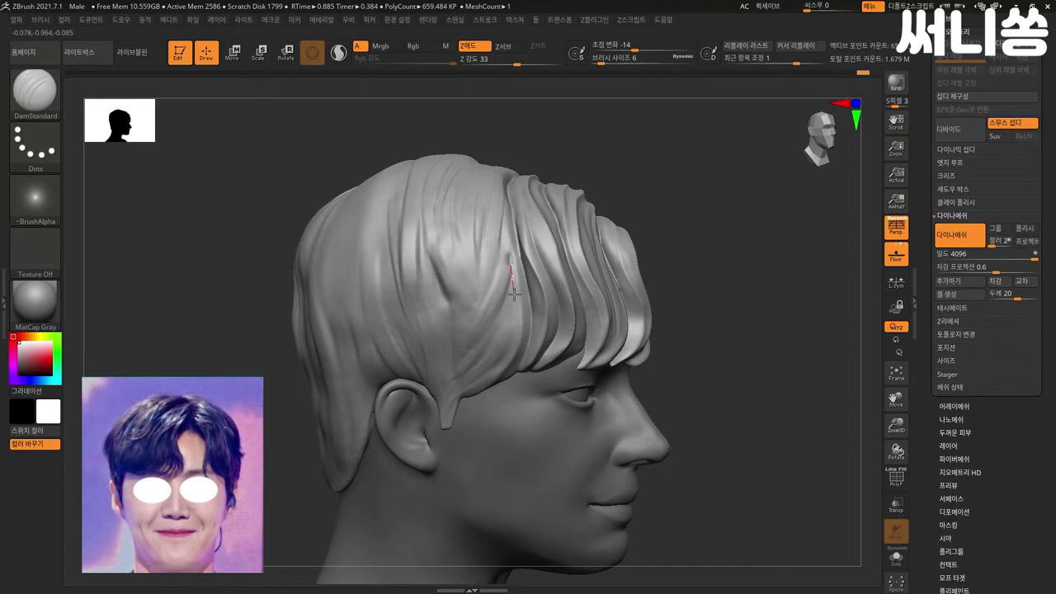
right_click_drag(702, 210, 738, 213, "ctrl")
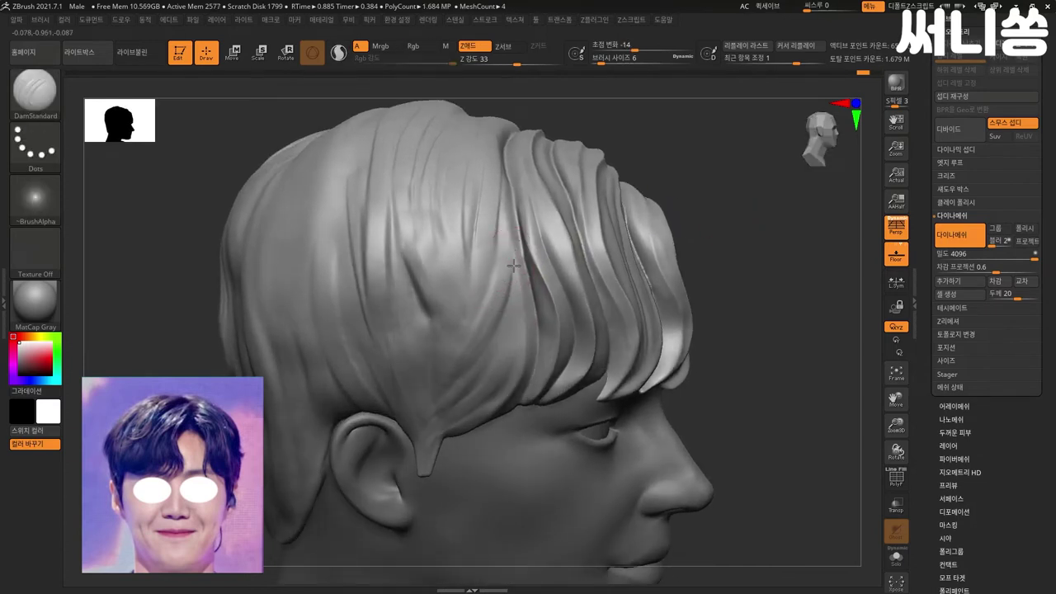
- Soften a strand and carve a groove down toward the ear
left_click_drag(495, 295, 502, 265, "shift")
left_click_drag(515, 298, 510, 318)
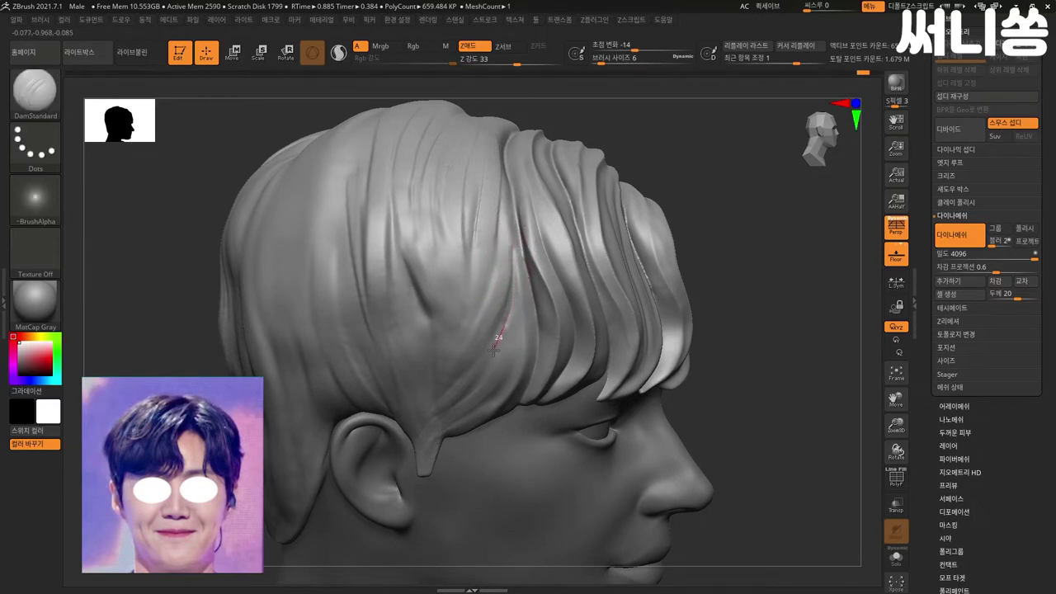
left_click_drag(480, 364, 466, 375)
left_click_drag(427, 426, 431, 462)
left_click_drag(727, 264, 764, 250)
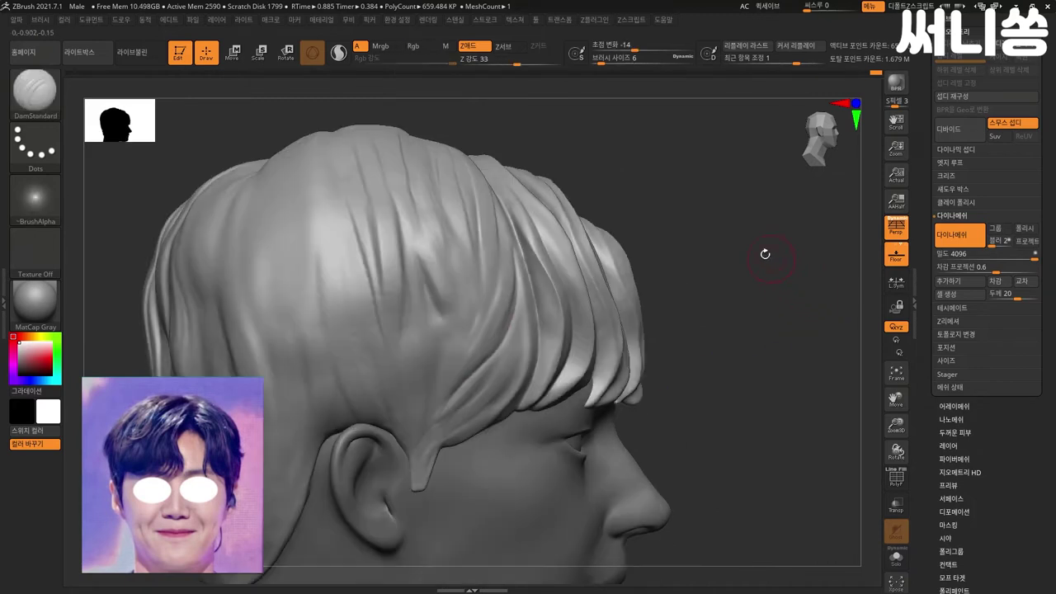
left_click_drag(699, 377, 777, 372, "shift")
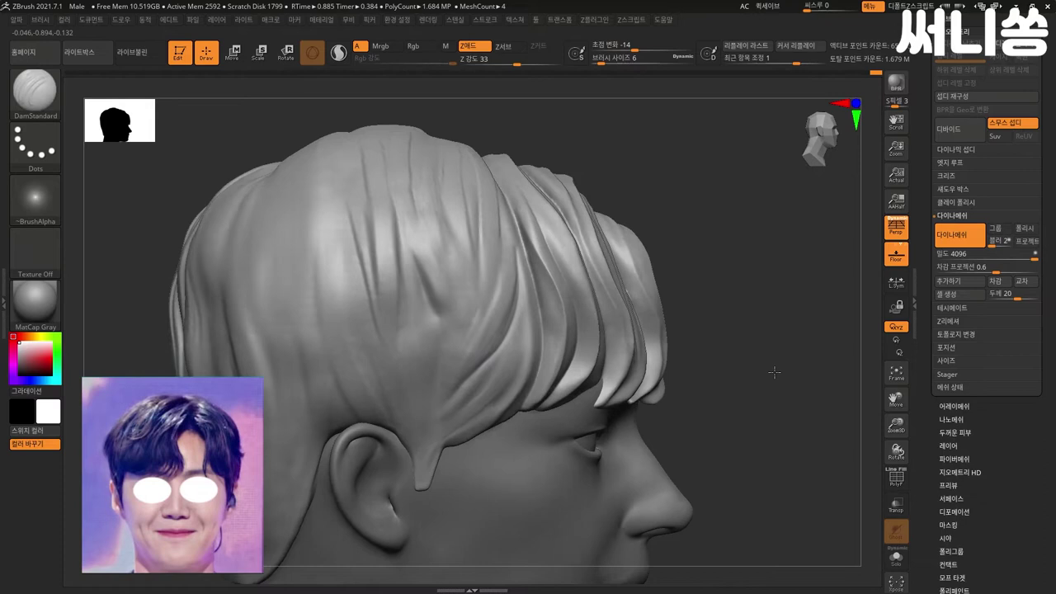
- Cut several creases down the side hair, smoothing beside each groove
left_click_drag(523, 331, 493, 397)
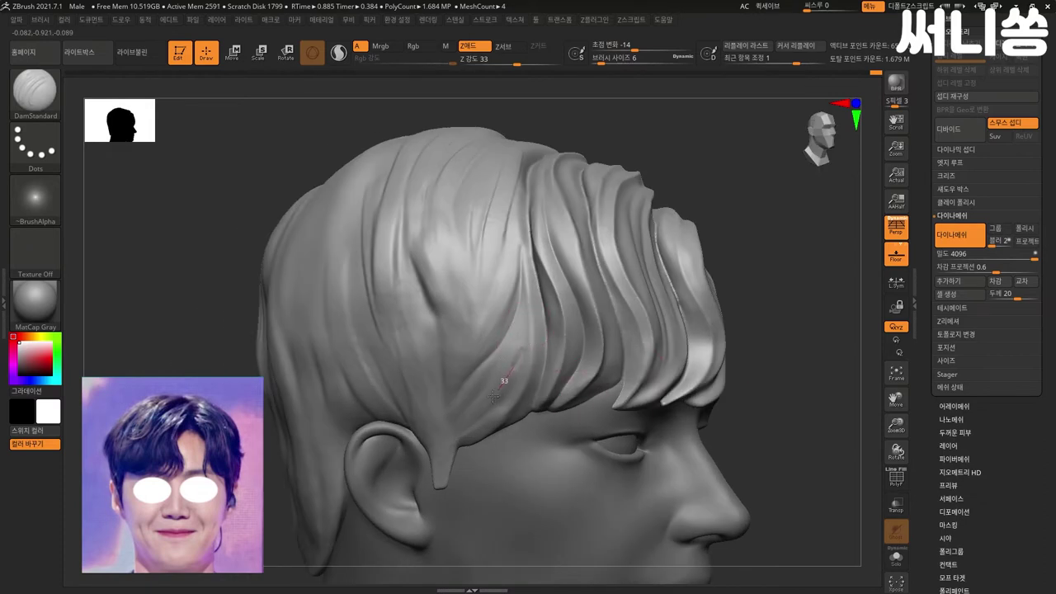
mouse_move(523, 329)
left_mouse_down()
mouse_move(524, 347)
mouse_move(452, 452)
left_mouse_up()
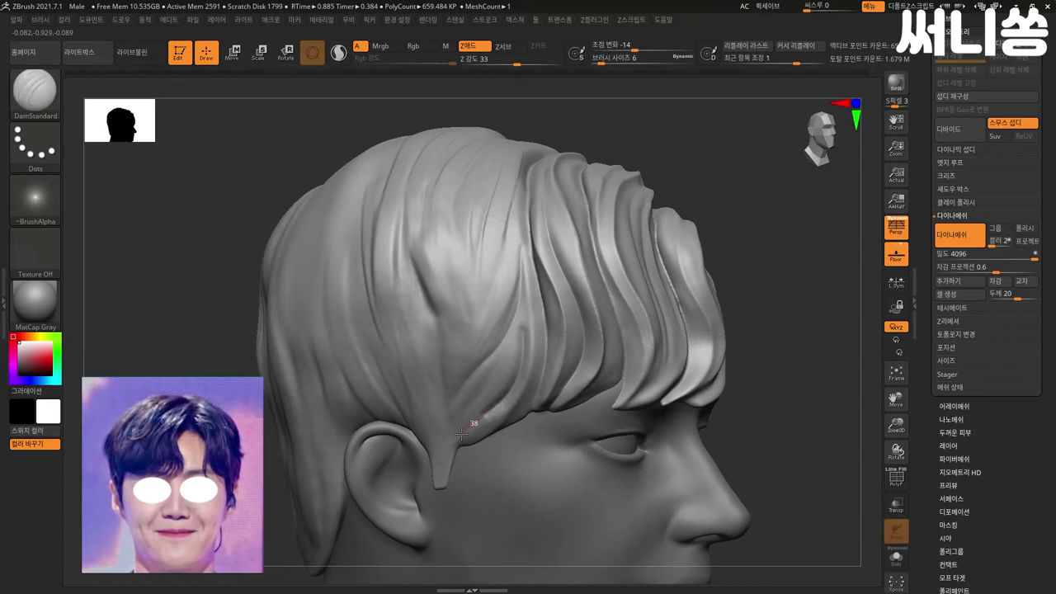
key("shift")
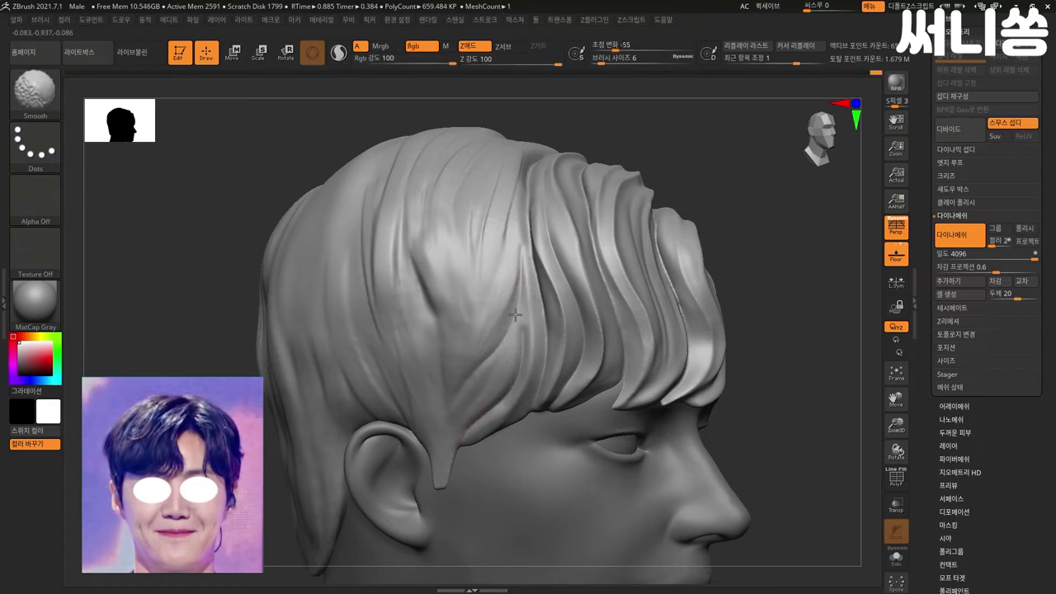
left_click_drag(520, 276, 520, 321)
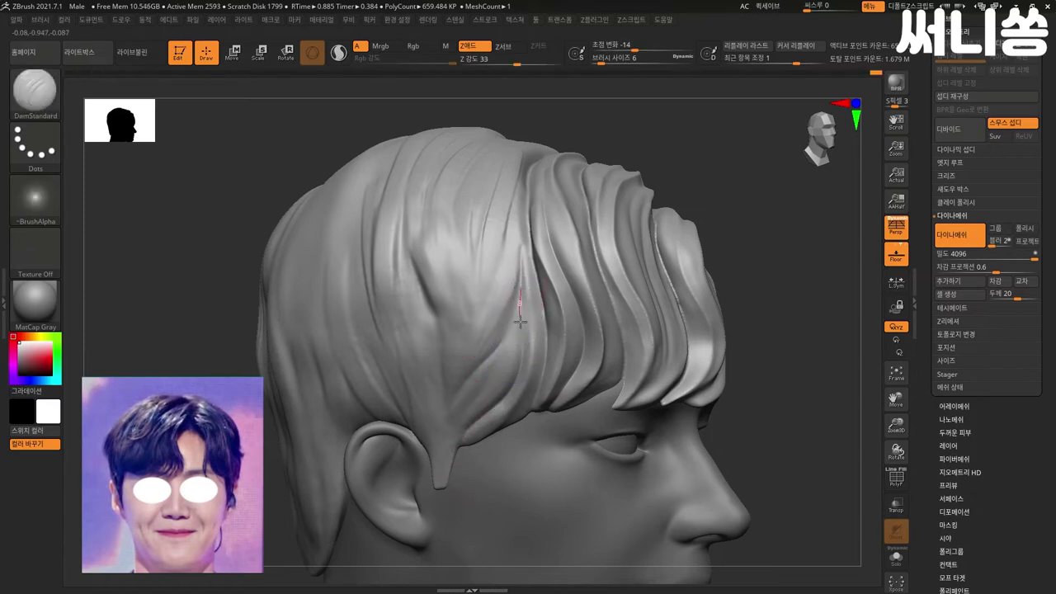
left_click_drag(520, 318, 517, 281, "shift")
key("shift")
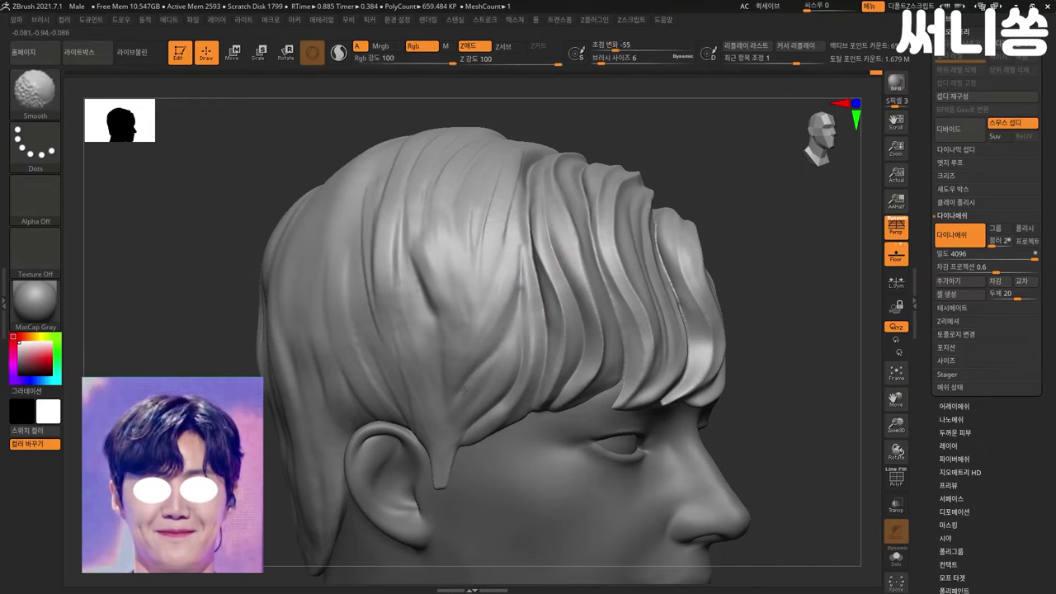
left_click_drag(516, 301, 505, 352)
key("shift")
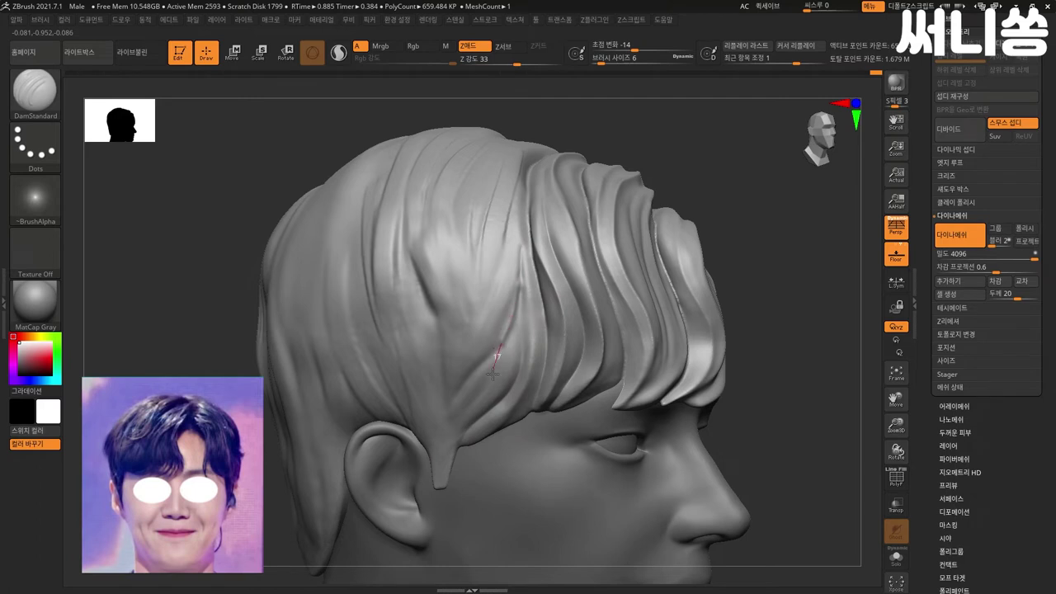
key("shift")
left_click_drag(492, 367, 489, 398)
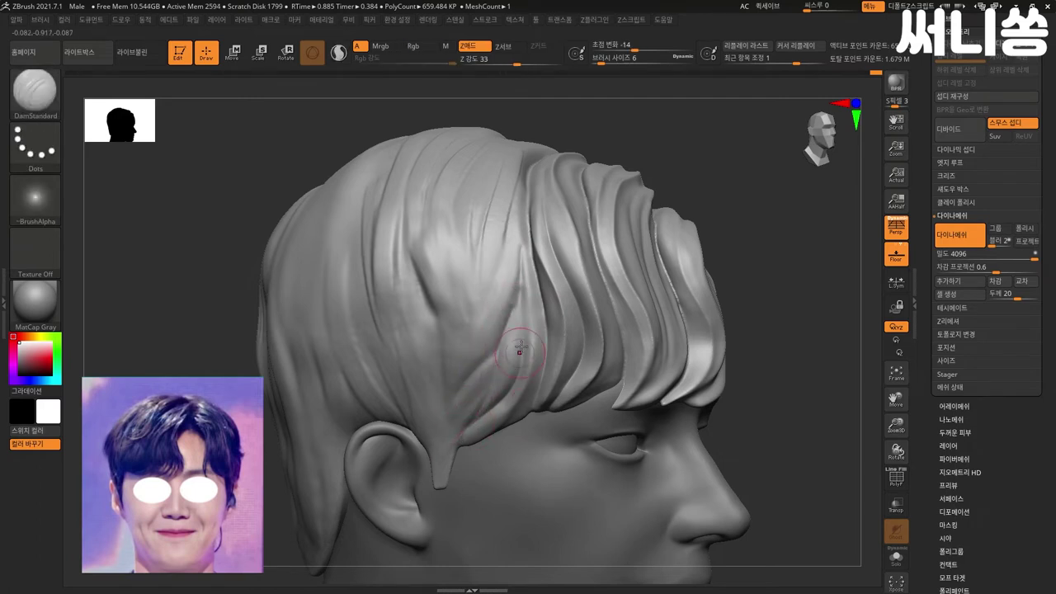
key("shift")
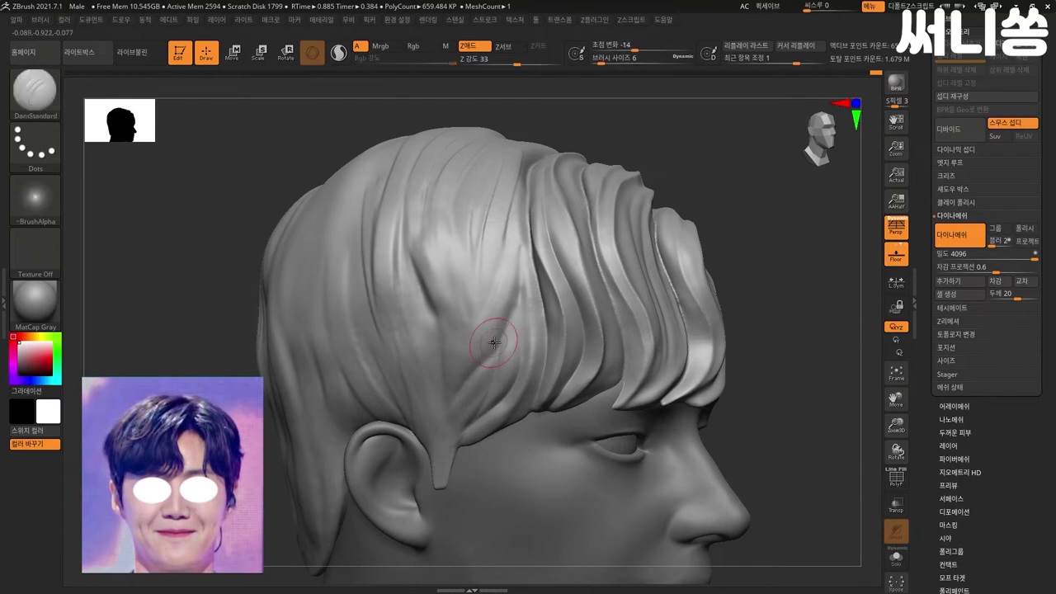
- Draw a groove down to the sideburn tip and smooth the tip
left_click_drag(487, 330, 506, 329)
left_click_drag(443, 408, 426, 467)
left_click_drag(462, 388, 478, 363, "shift")
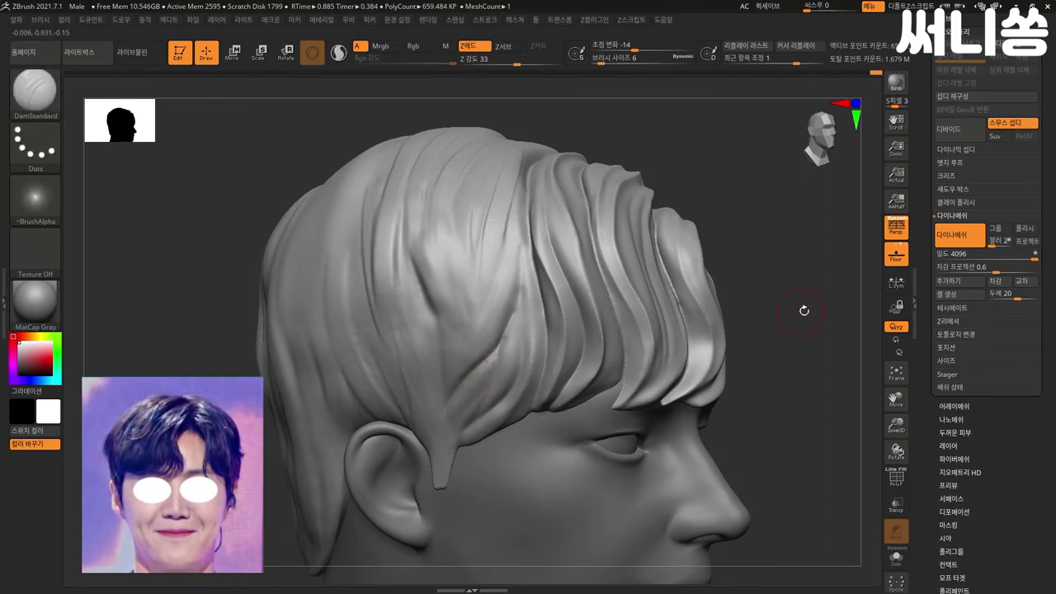
left_click_drag(804, 307, 466, 301)
mouse_move(709, 297)
left_mouse_down()
mouse_move(682, 279)
mouse_move(681, 255)
left_mouse_up()
- Redo the upper strand crease, carving it down to the sideburn and smoothing it
left_click_drag(496, 231, 493, 302)
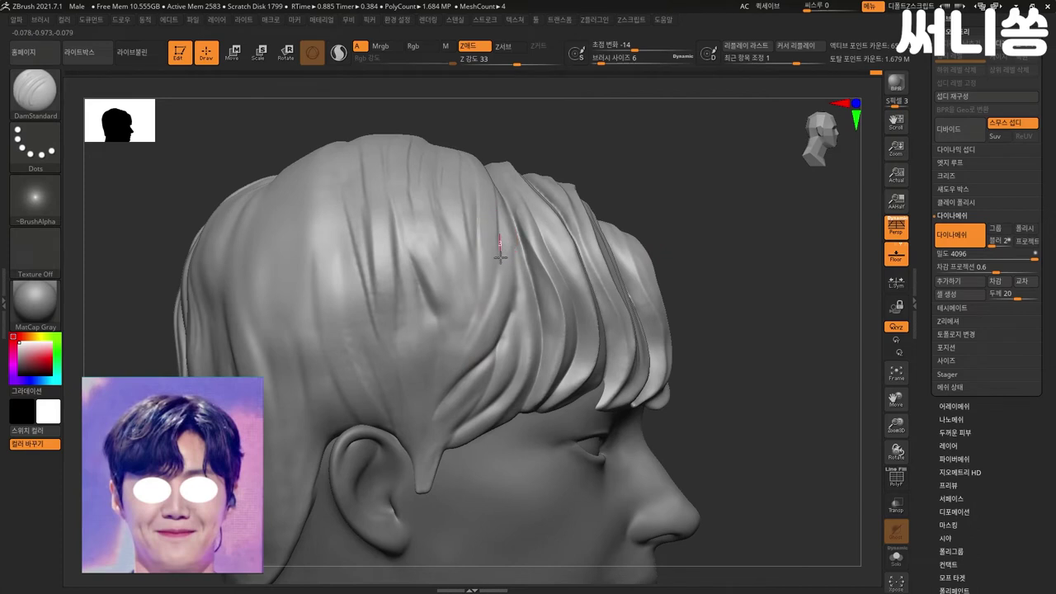
left_click_drag(495, 264, 495, 231, "shift")
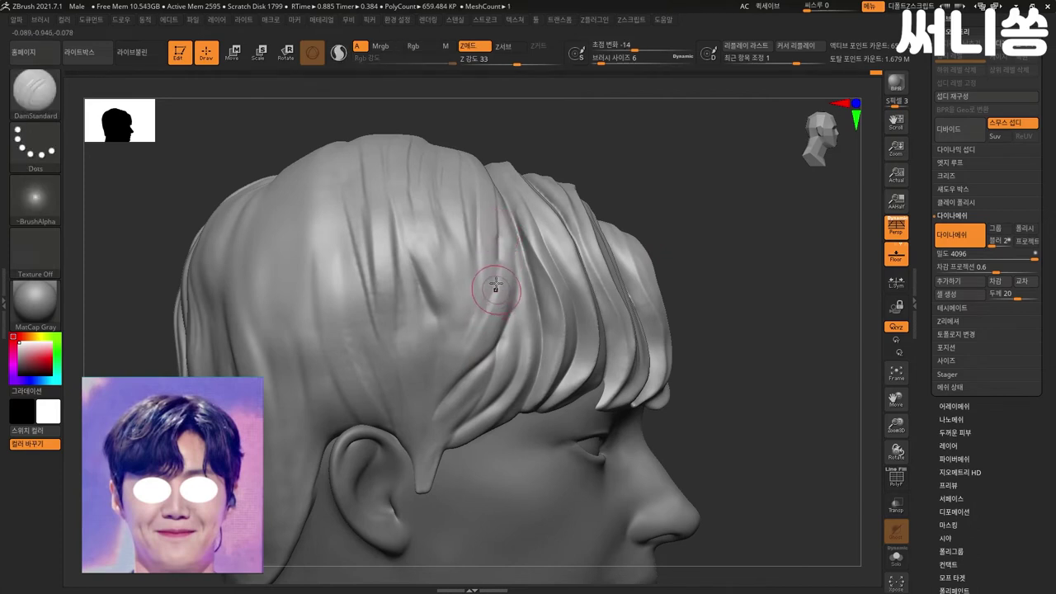
mouse_move(495, 236)
left_mouse_down()
mouse_move(497, 290)
mouse_move(424, 422)
mouse_move(430, 437)
left_mouse_up()
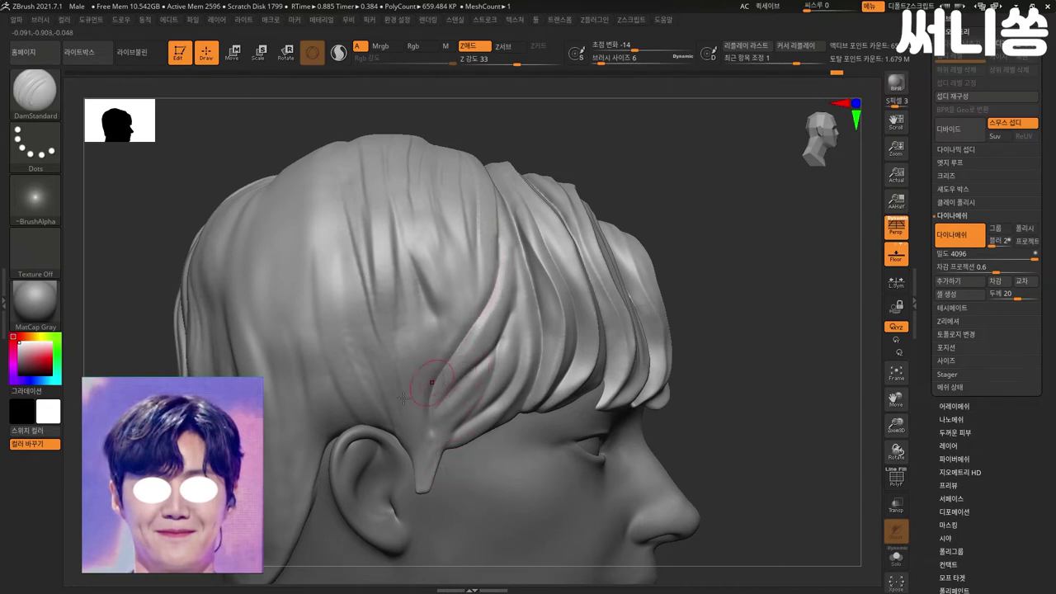
key("ctrl+z")
mouse_move(495, 280)
left_mouse_down()
mouse_move(491, 312)
mouse_move(429, 405)
mouse_move(428, 445)
left_mouse_up()
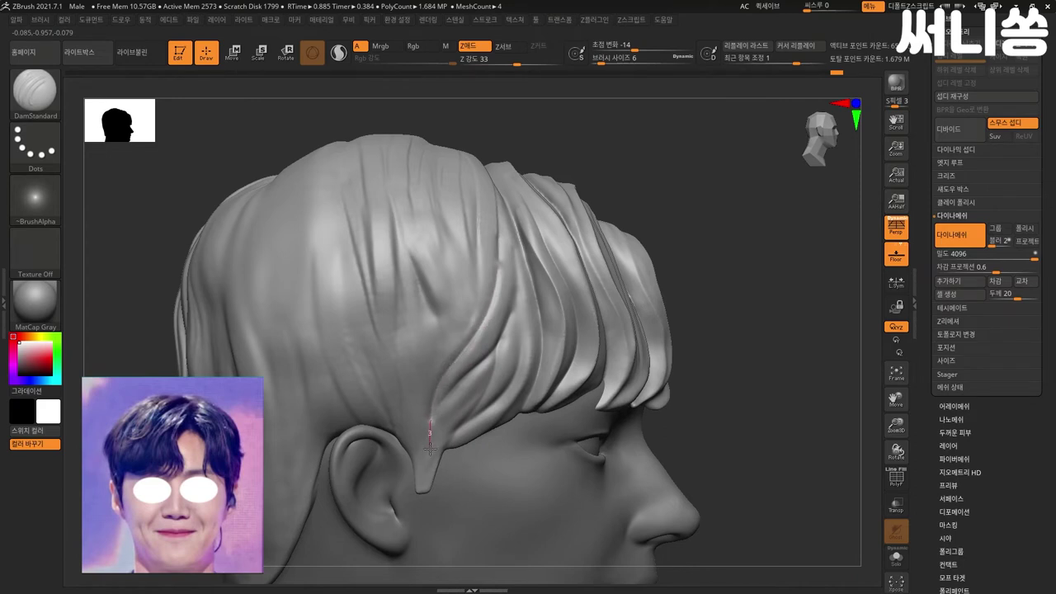
mouse_move(496, 356)
left_mouse_down()
mouse_move(480, 398)
mouse_move(428, 445)
mouse_move(425, 512)
left_mouse_up()
key("shift")
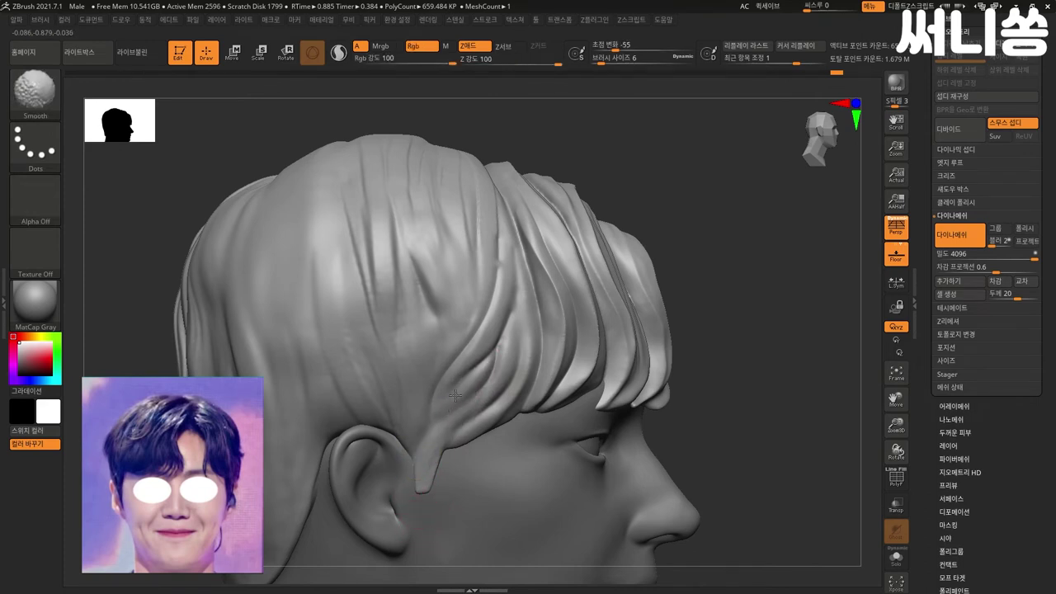
mouse_move(396, 469)
left_mouse_down()
mouse_move(349, 455)
mouse_move(291, 496)
mouse_move(328, 458)
mouse_move(577, 387)
mouse_move(598, 360)
left_mouse_up()
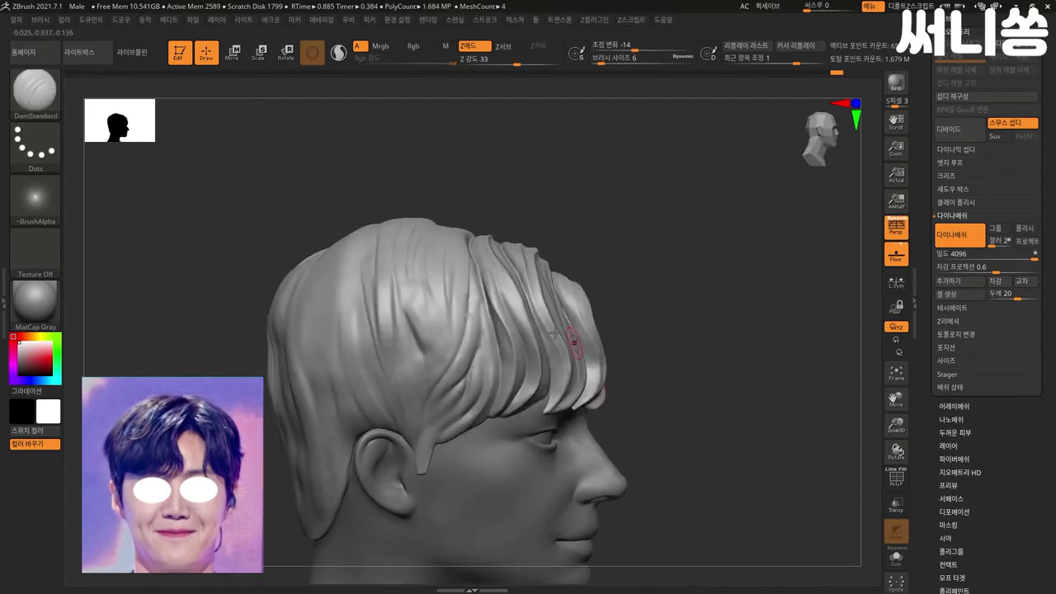
- Switch to ClayBuildup and build up strands on the side hair
key("b")
key("c")
key("b")
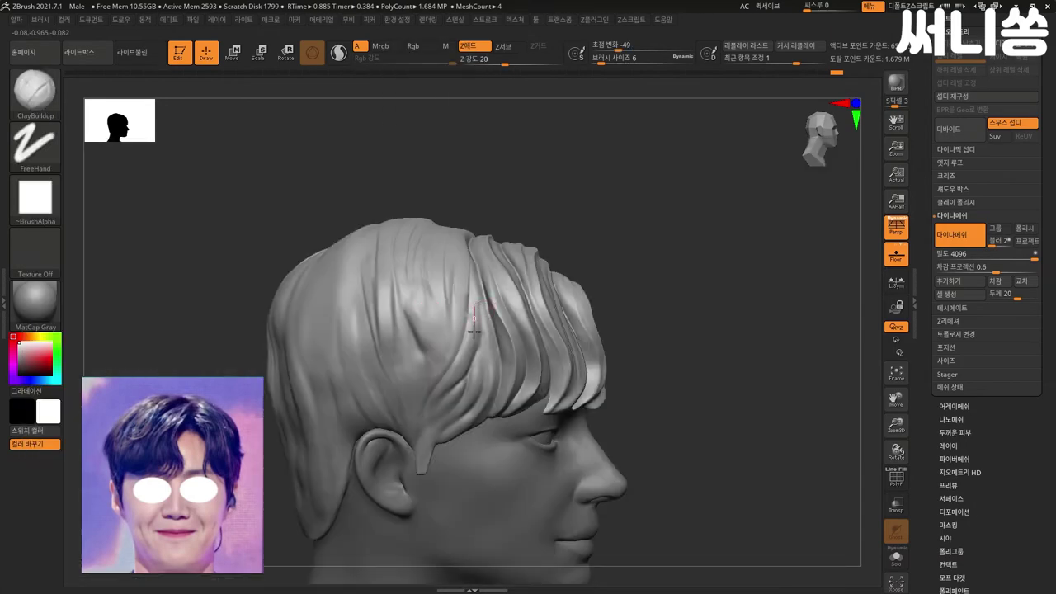
left_click_drag(441, 394, 463, 287)
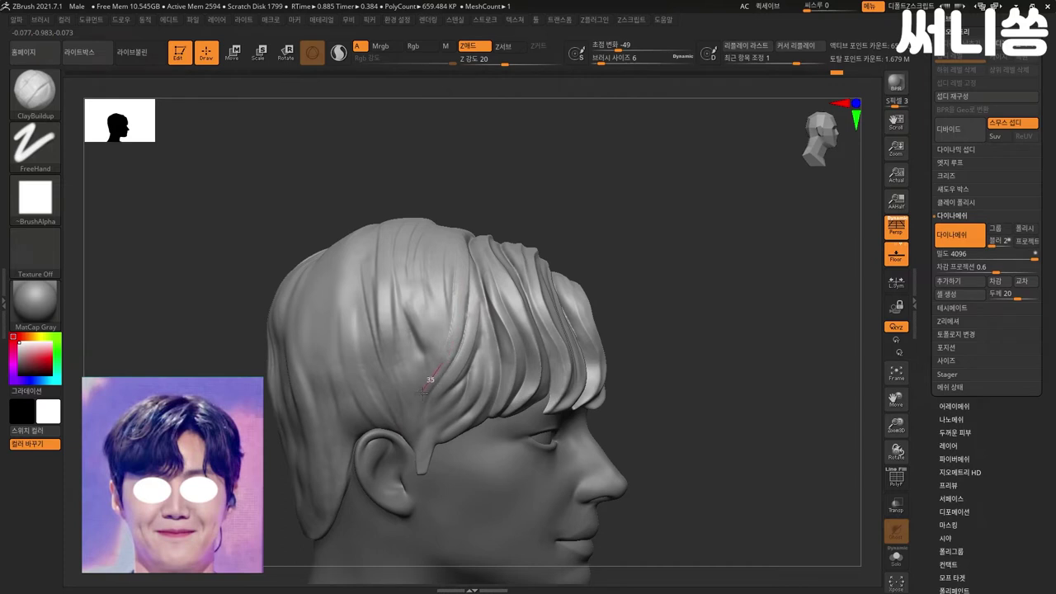
left_click_drag(405, 272, 395, 256)
left_click_drag(408, 302, 433, 357)
key("shift")
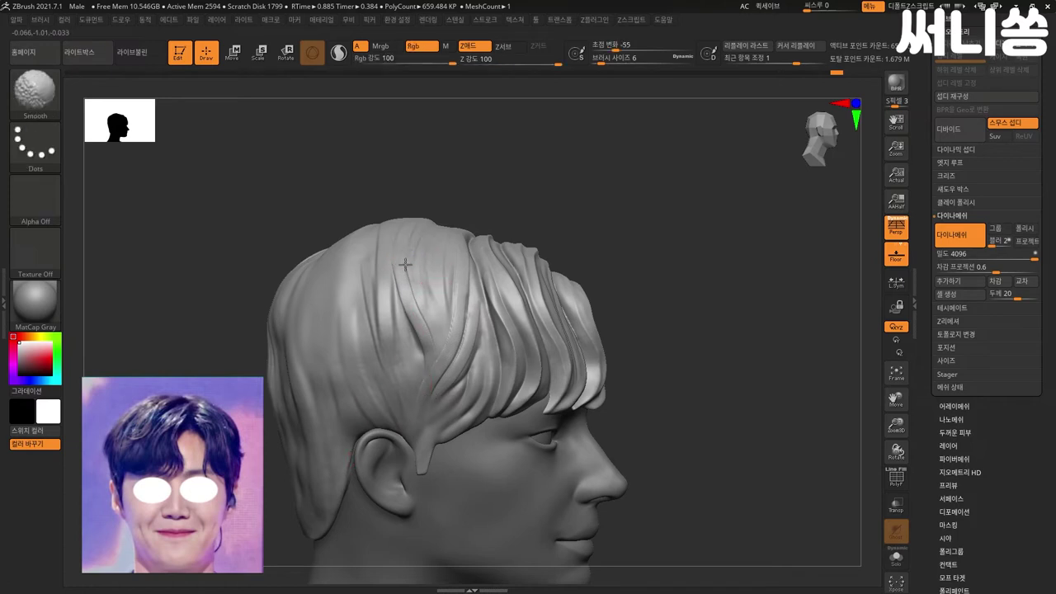
- Add more clay strands above and over the ear, smoothing between strokes
left_click_drag(384, 301, 393, 375)
key("shift")
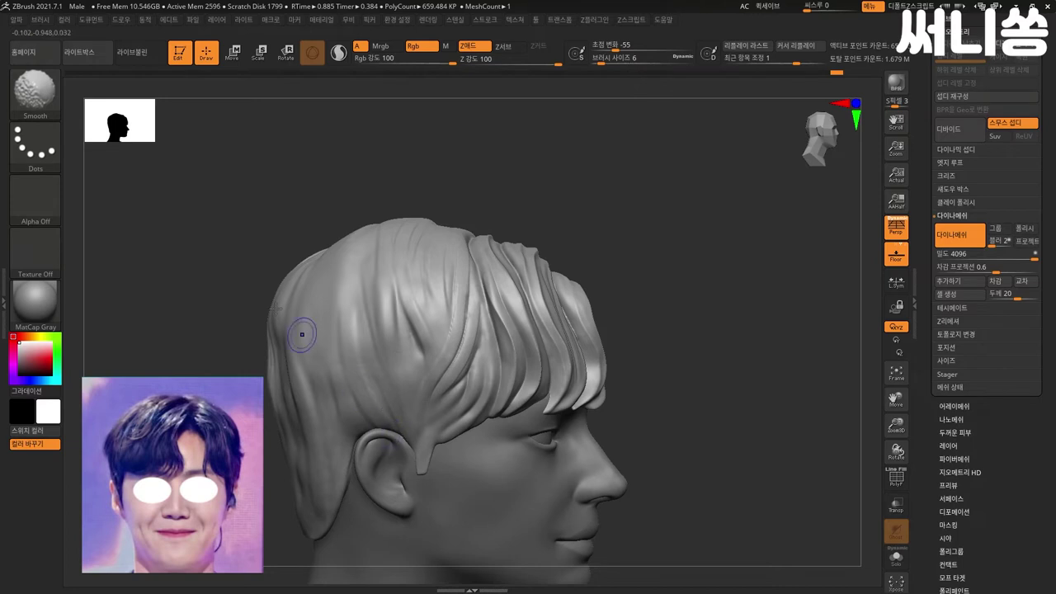
mouse_move(371, 380)
left_mouse_down()
mouse_move(388, 406)
mouse_move(388, 397)
left_mouse_up()
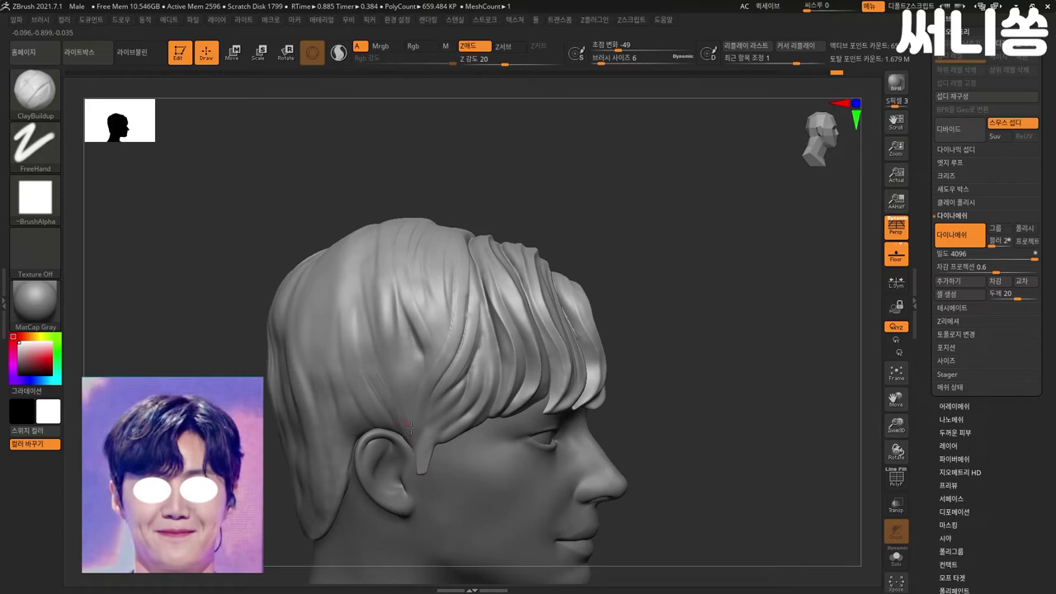
mouse_move(409, 345)
left_mouse_down()
mouse_move(396, 278)
mouse_move(411, 374)
left_mouse_up()
mouse_move(416, 455)
left_mouse_down()
mouse_move(412, 378)
mouse_move(426, 403)
left_mouse_up()
key("shift")
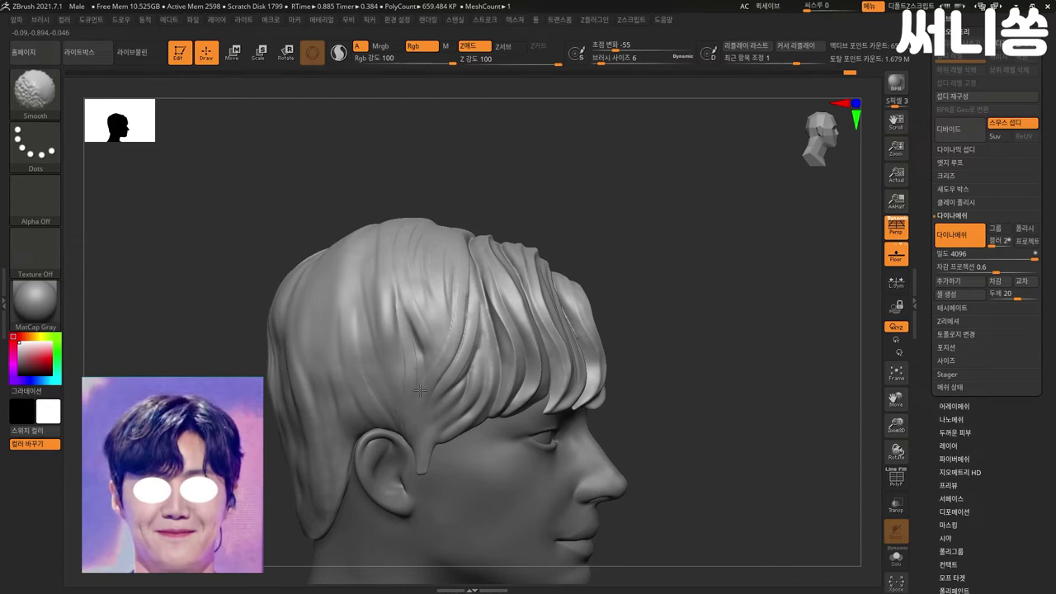
mouse_move(632, 365)
left_mouse_down()
mouse_move(696, 349)
mouse_move(762, 369)
mouse_move(762, 382)
mouse_move(649, 401)
mouse_move(641, 427)
mouse_move(604, 357)
left_mouse_up()
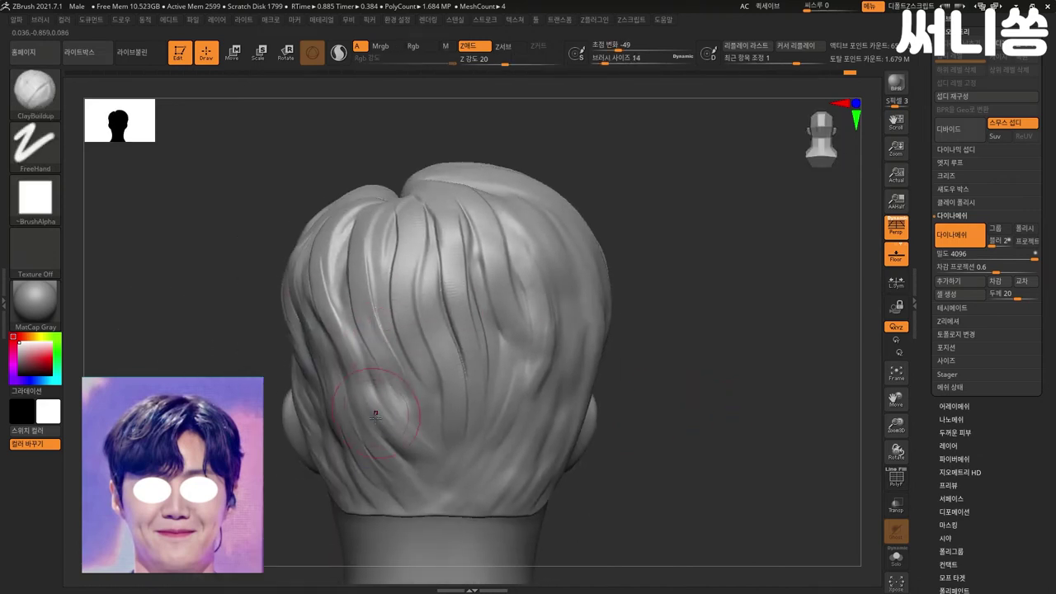
- Smooth the back hair mass, undoing two strokes and re-smoothing from below
key("shift")
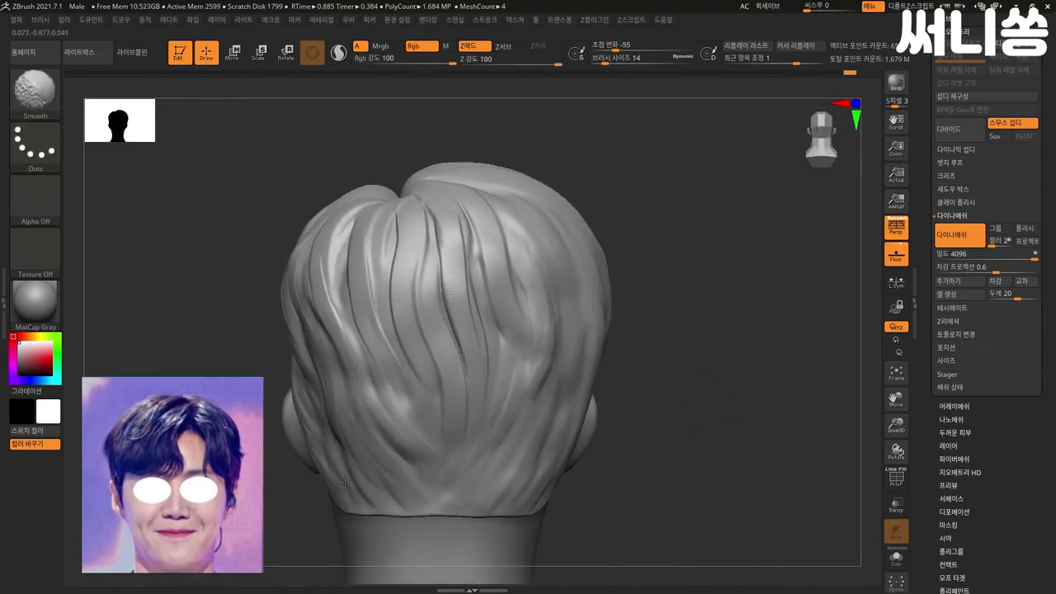
left_click_drag(382, 264, 370, 337, "shift")
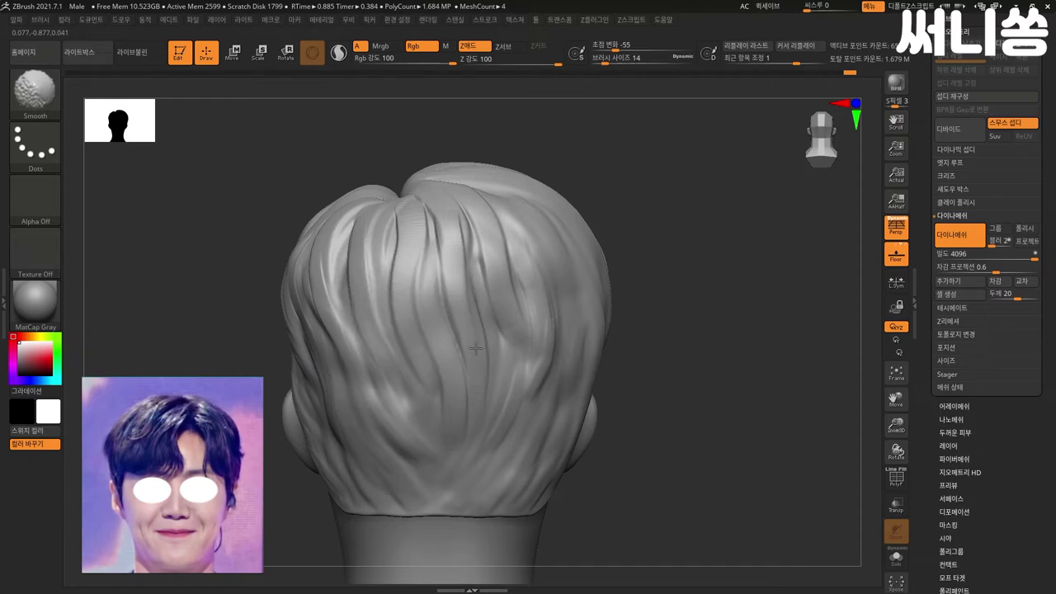
left_click_drag(698, 265, 703, 273, "ctrl")
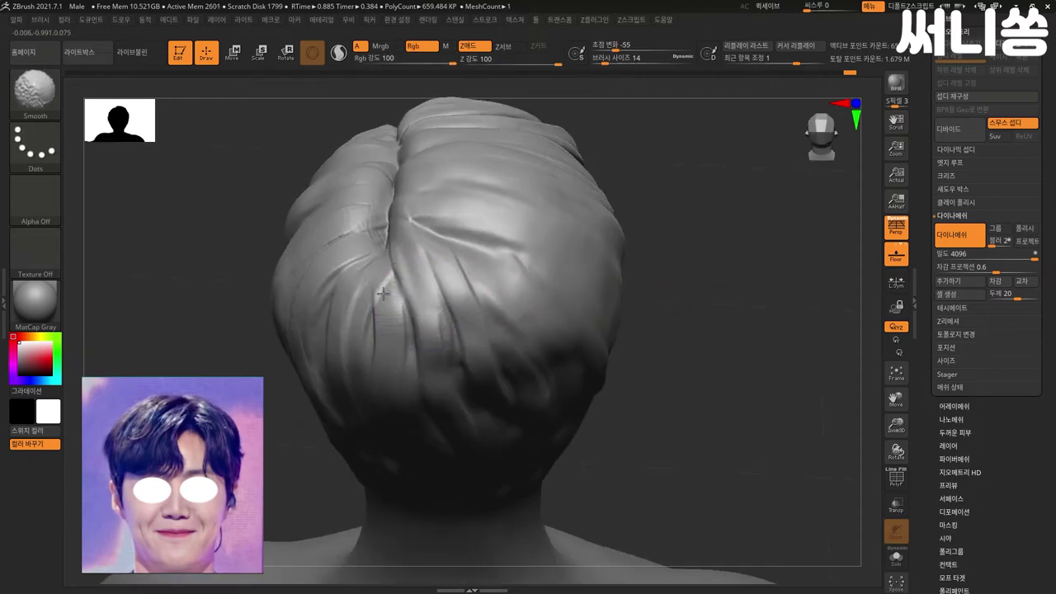
left_click_drag(495, 302, 491, 377, "shift")
key("ctrl+z")
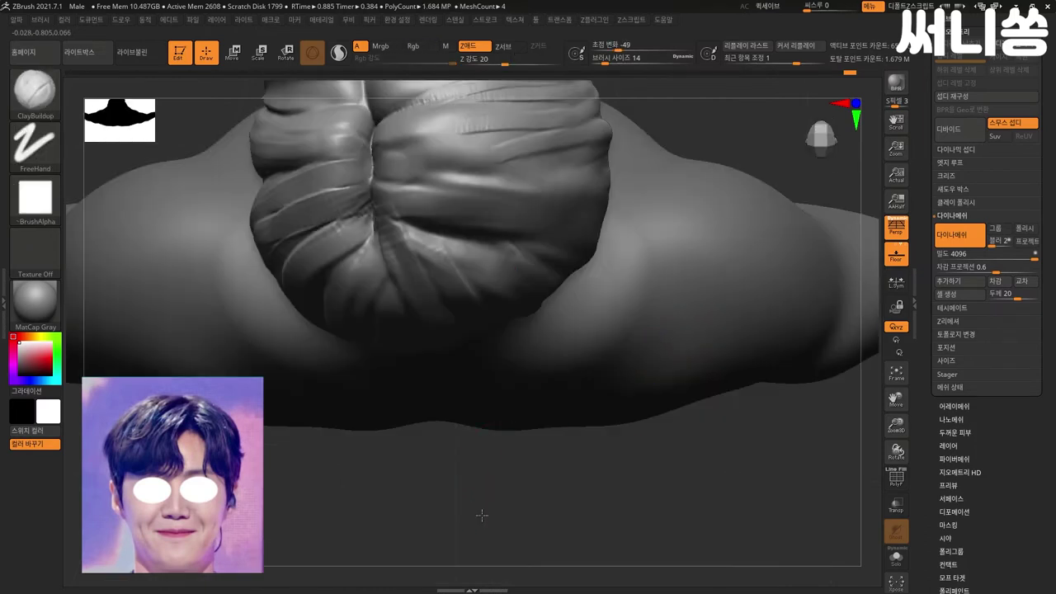
key("ctrl+z")
mouse_move(397, 283)
left_mouse_down("shift")
mouse_move(369, 319)
mouse_move(493, 215)
left_mouse_up("shift")
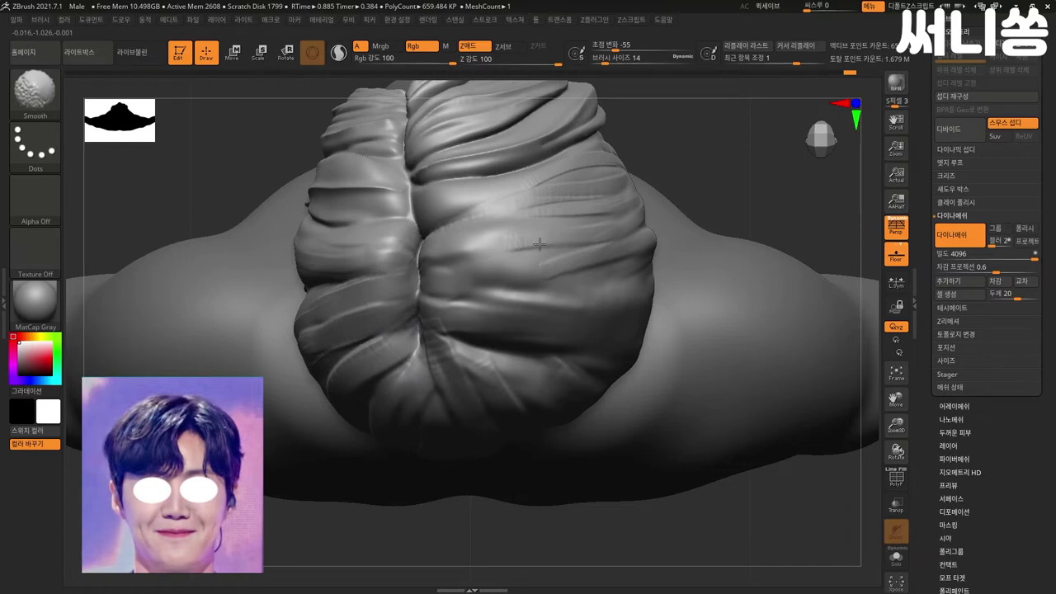
- Orbit to the back and ear-side views, comparing changes with undo and redo
mouse_move(724, 163)
left_mouse_down()
mouse_move(706, 174)
mouse_move(743, 283)
left_mouse_up()
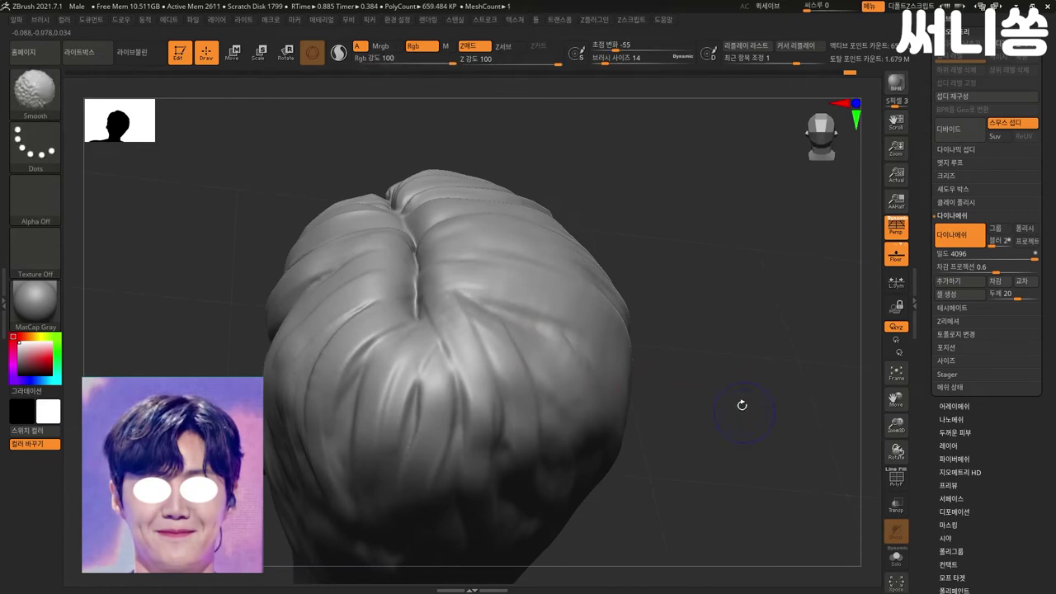
left_click_drag(743, 413, 751, 363)
left_click_drag(682, 348, 547, 361)
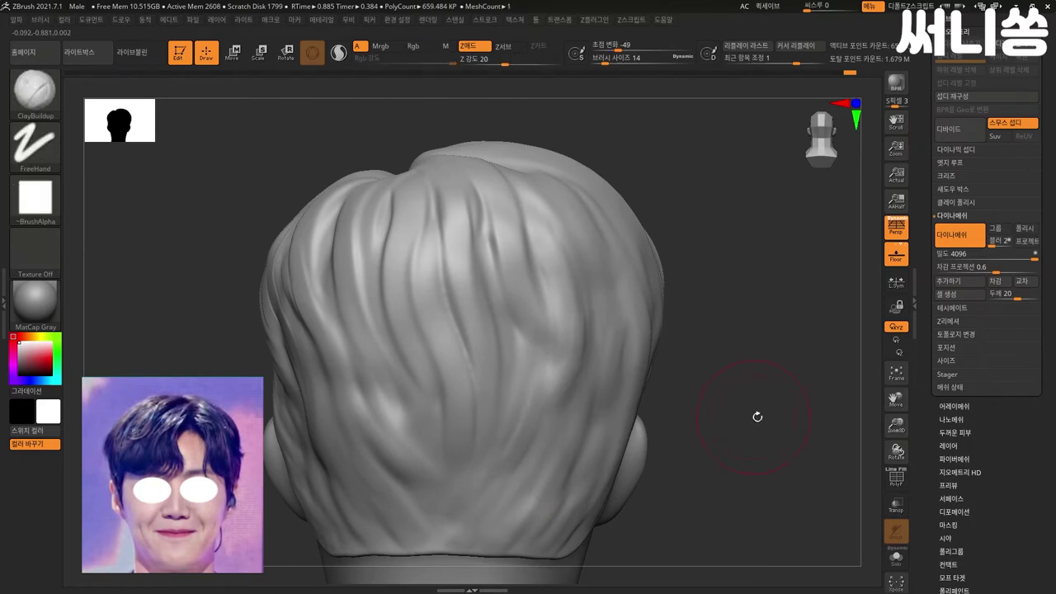
key("ctrl+z")
key("ctrl+z")
key("ctrl+z")
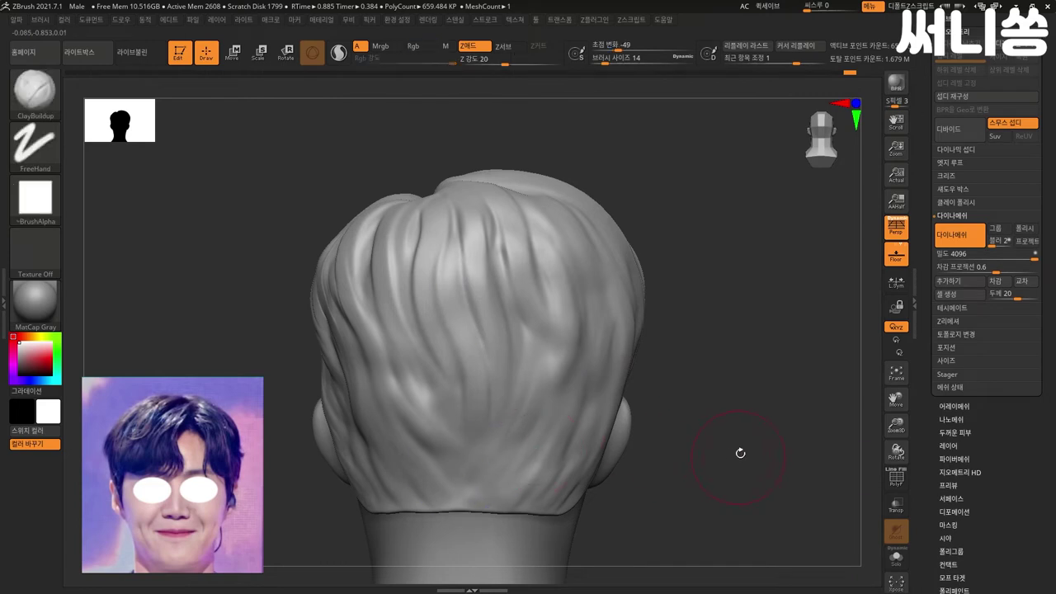
key("ctrl+shift+z")
key("ctrl+shift+z")
key("ctrl+shift+z")
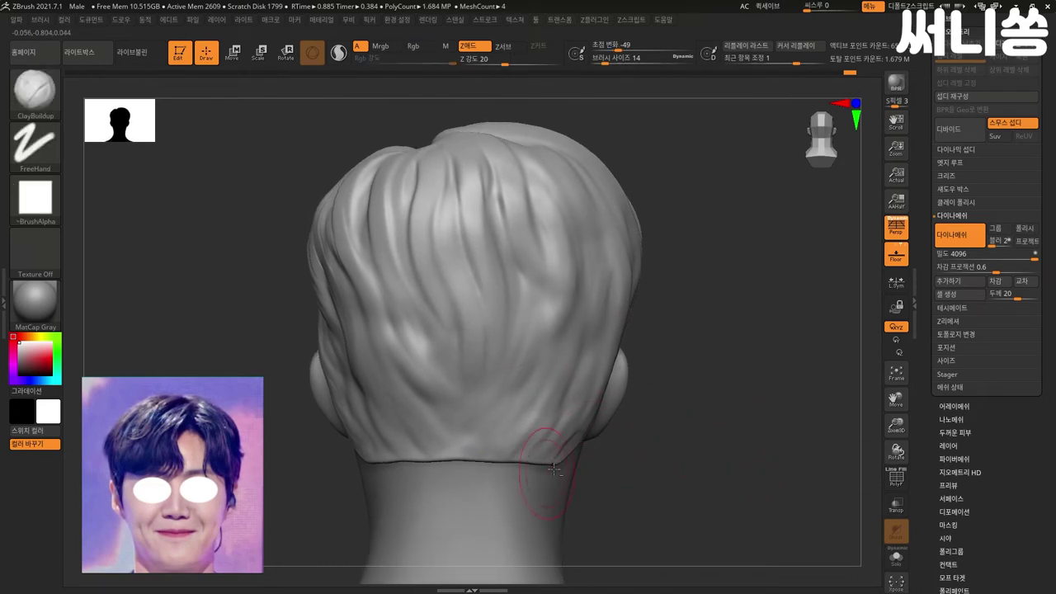
mouse_move(696, 462)
left_mouse_down()
mouse_move(715, 427)
mouse_move(560, 423)
left_mouse_up()
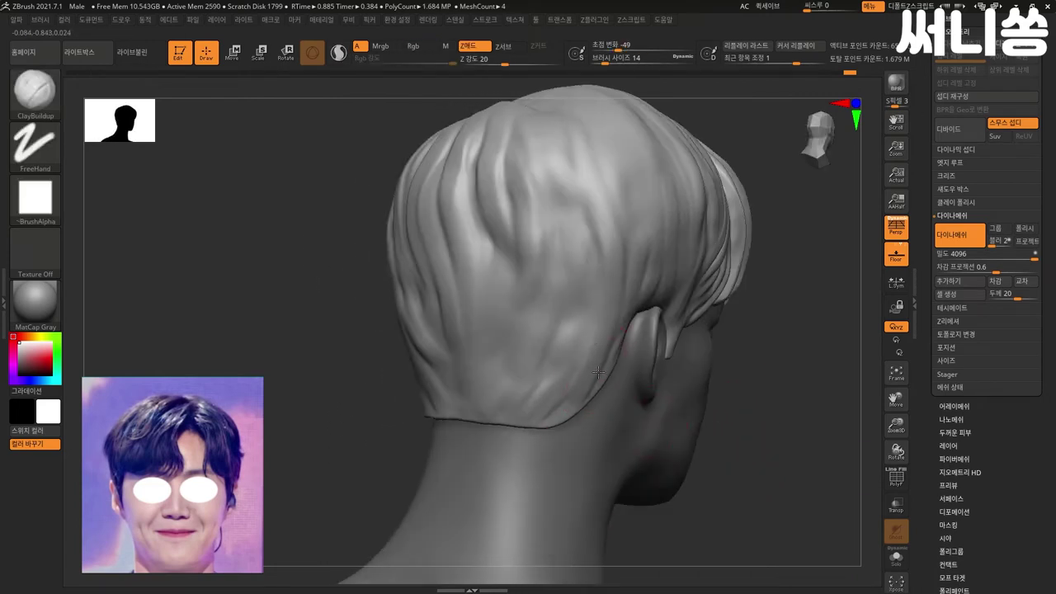
key("ctrl+z")
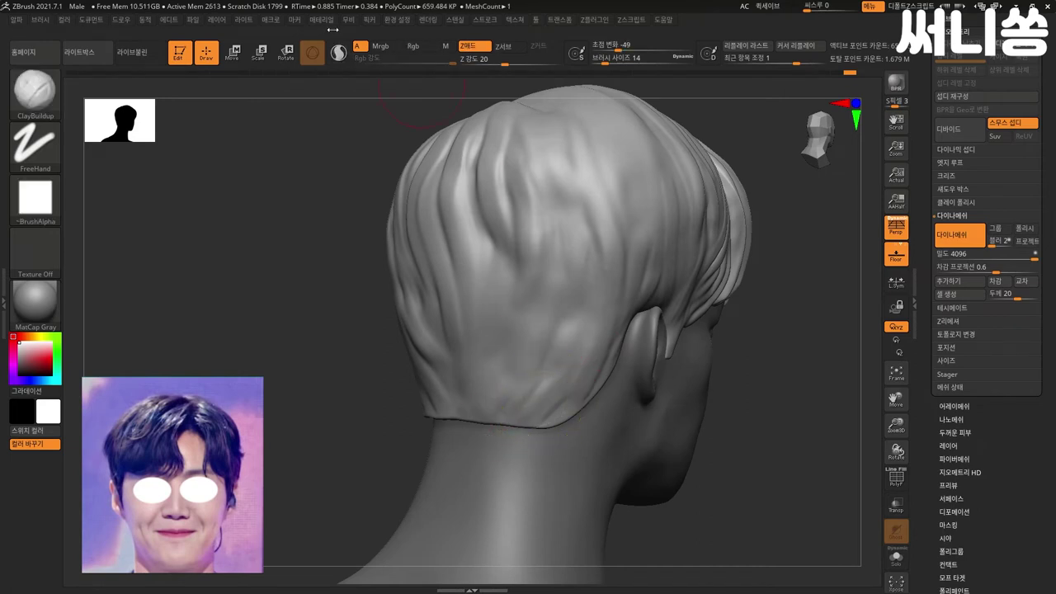
key("ctrl+shift+z")
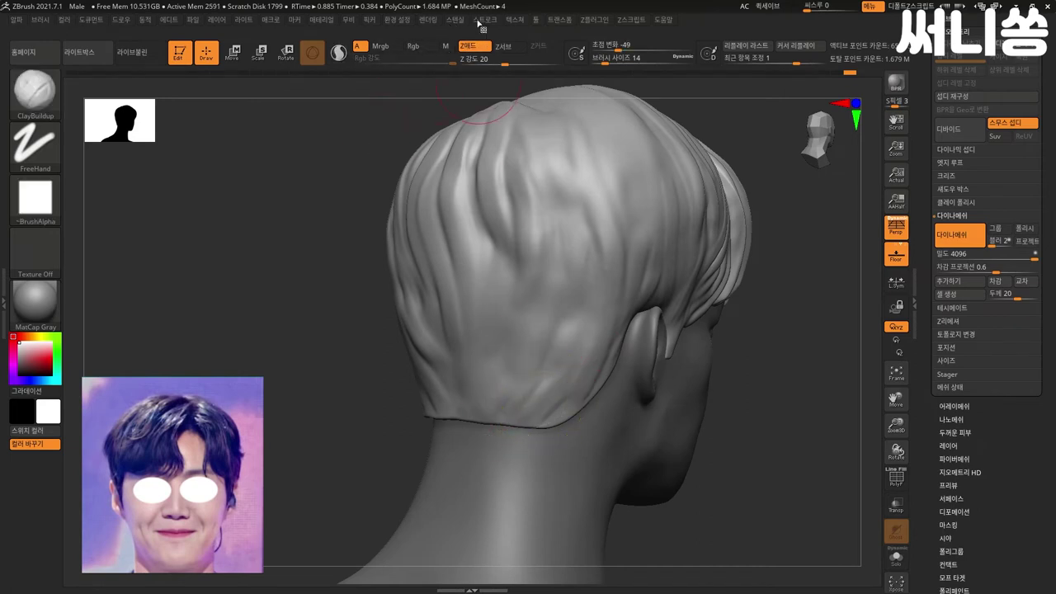
- Enable Lazy Mouse and reshape and smooth the notched lower hair edge behind the ear
left_click(484, 19)
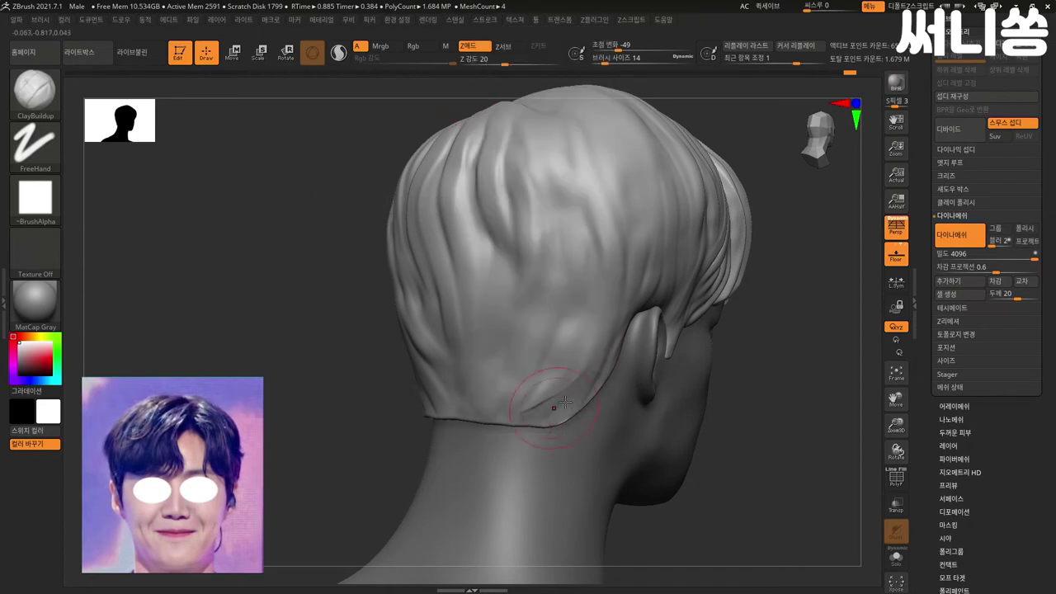
key("shift")
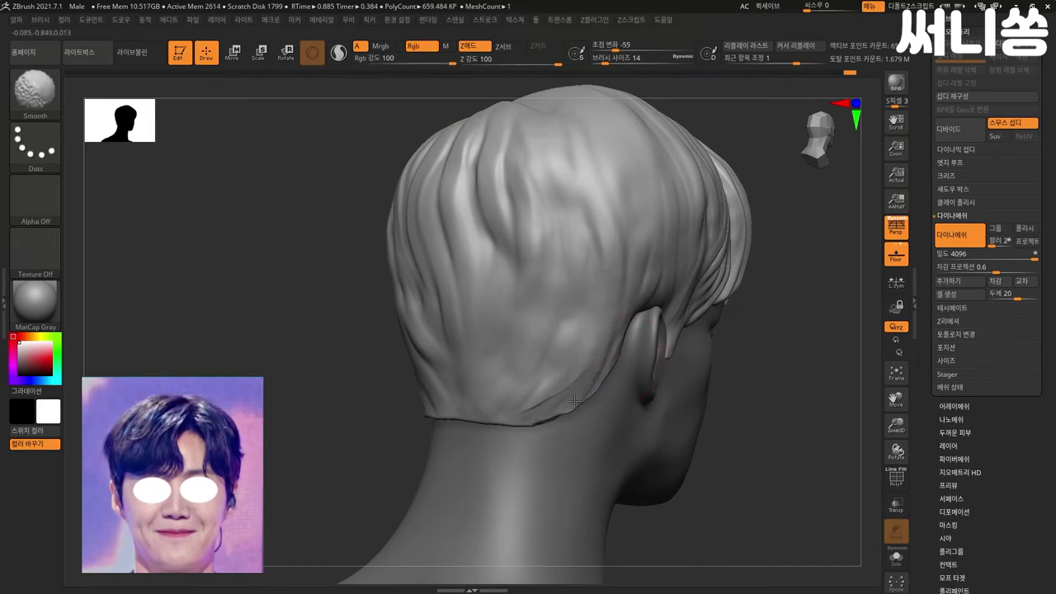
right_click_drag(509, 440, 392, 454)
left_click_drag(423, 368, 397, 346)
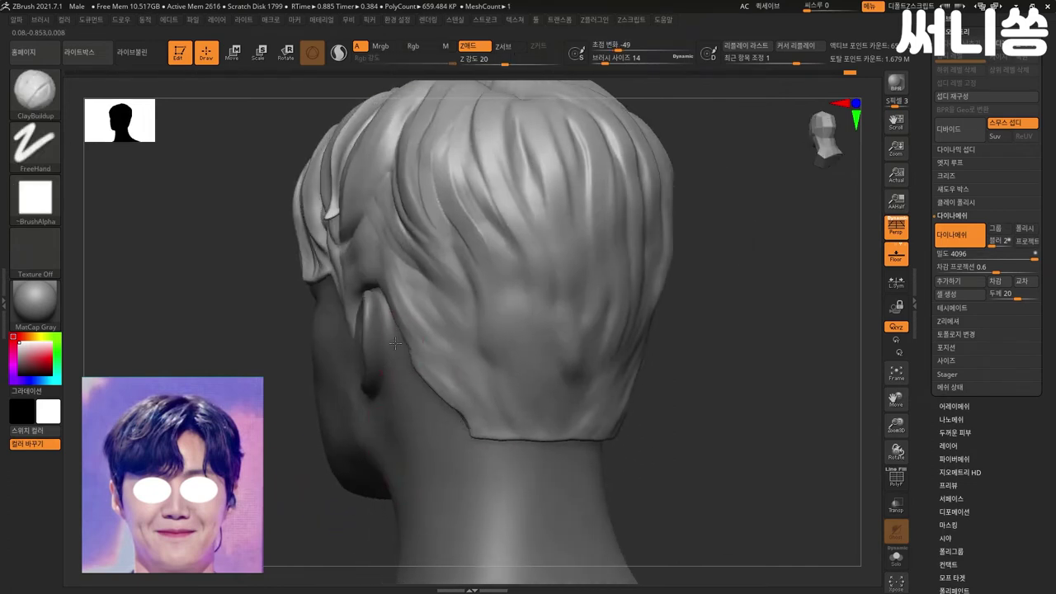
left_click_drag(512, 435, 443, 404, "shift")
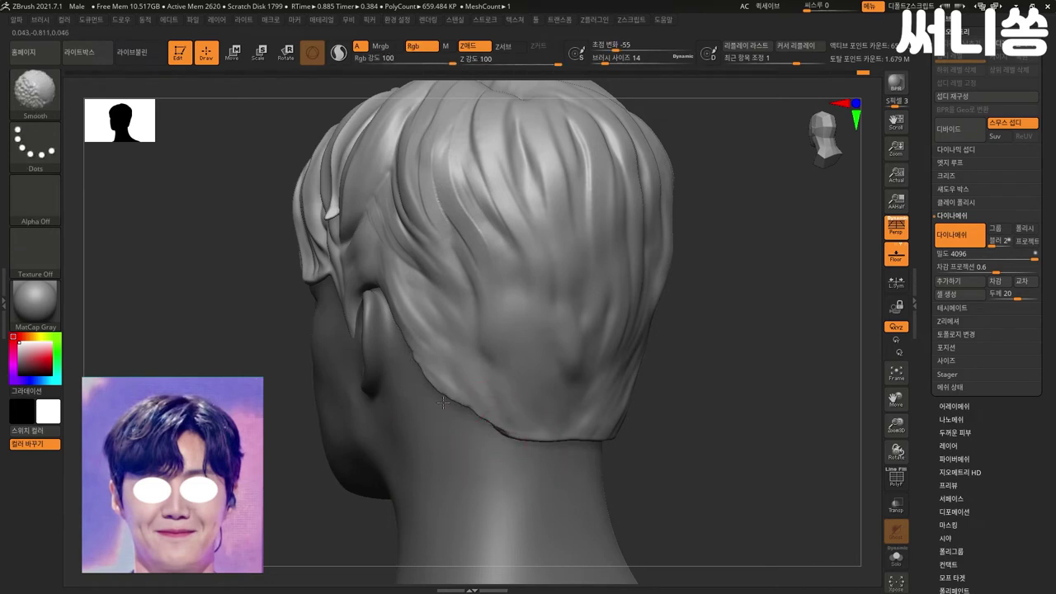
right_click_drag(475, 407, 520, 363)
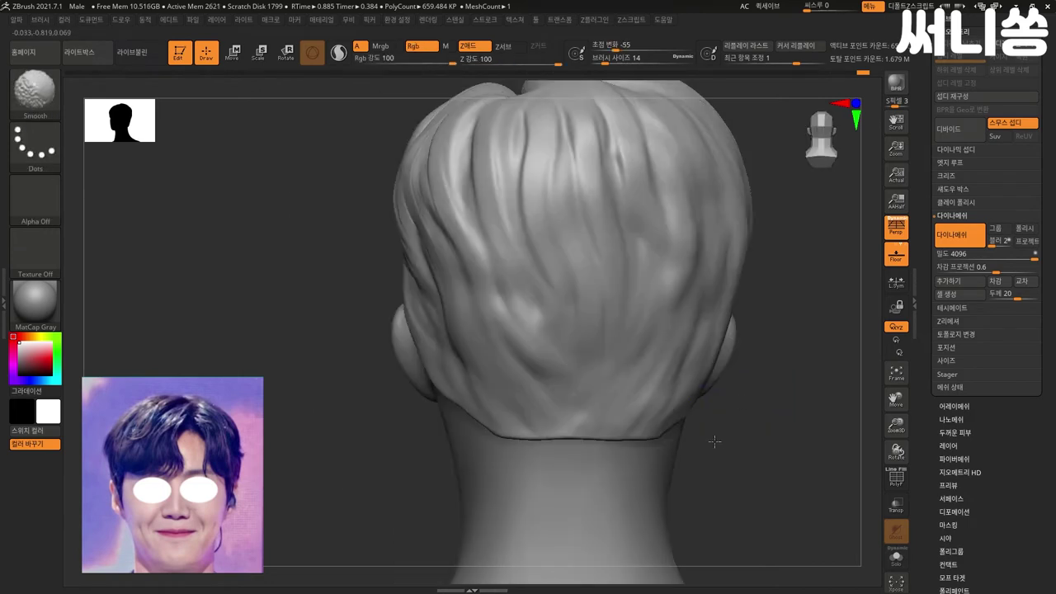
right_click_drag(386, 487, 418, 498)
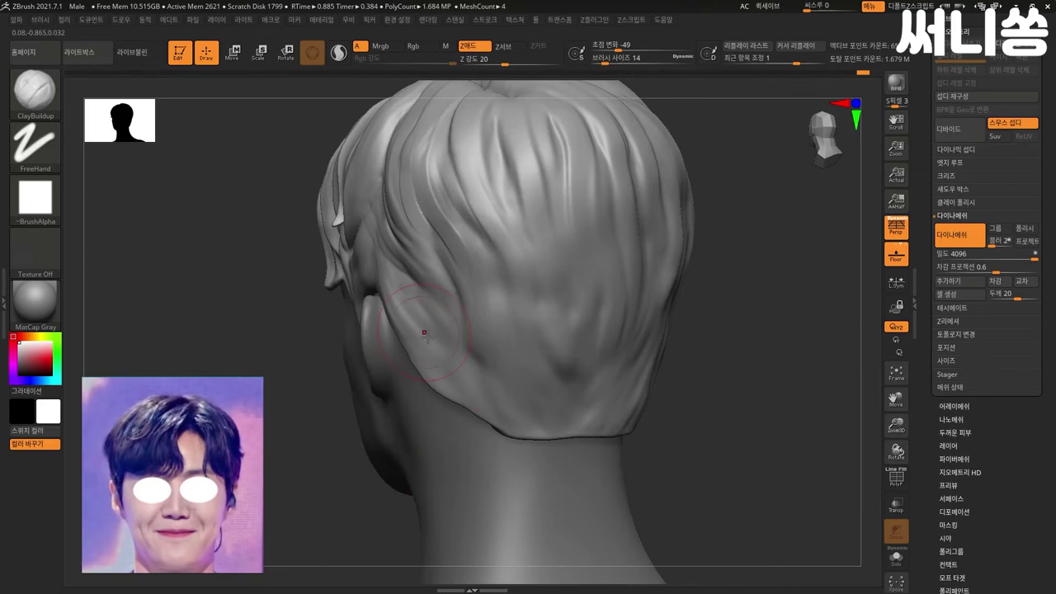
- Define a crisp lower hair edge behind the ear with ClayBuildup, then select the Move brush
key("b")
right_click_drag(401, 353, 418, 328)
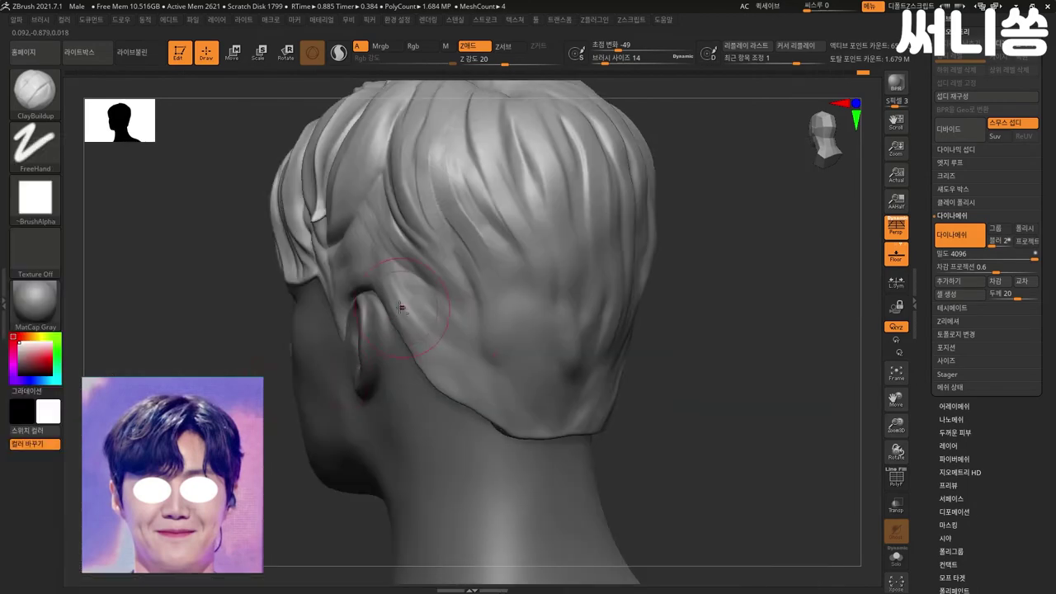
left_click_drag(417, 328, 437, 367)
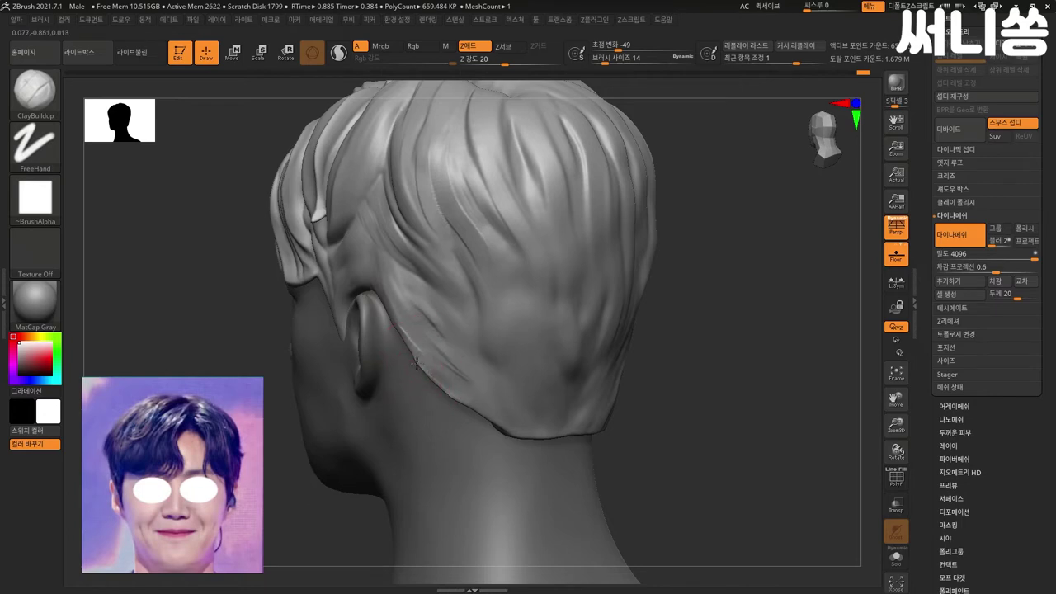
left_click_drag(417, 366, 442, 385)
right_click_drag(399, 408, 407, 334)
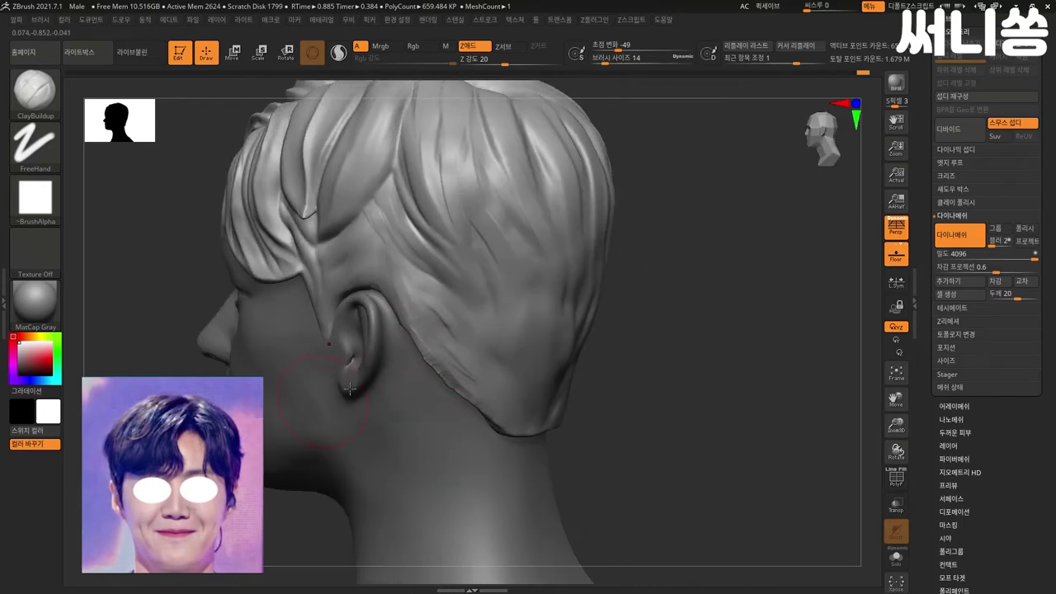
key("shift")
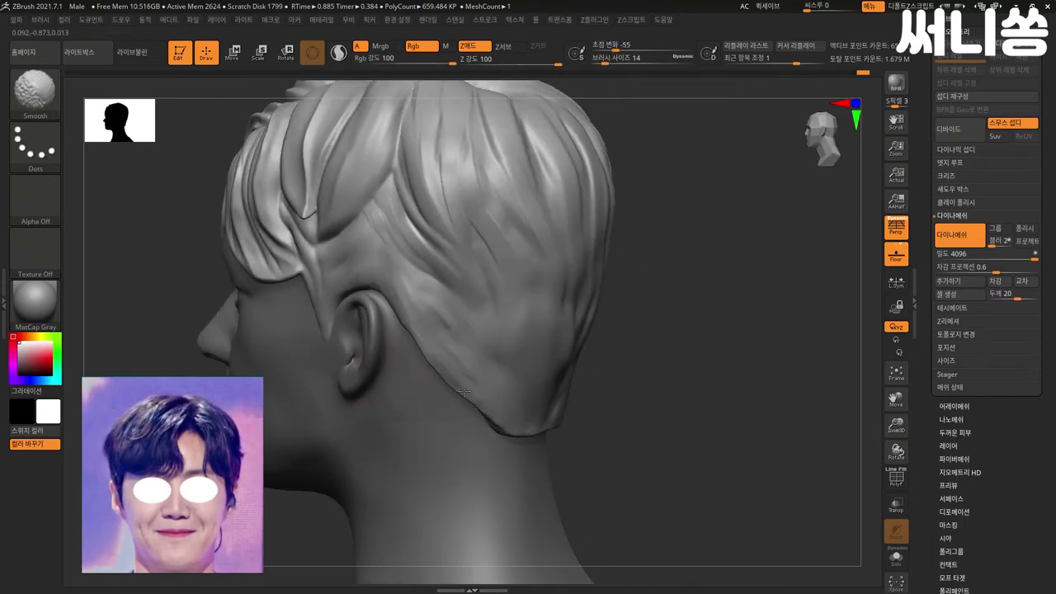
right_click_drag(465, 394, 756, 309)
right_click_drag(694, 325, 347, 369)
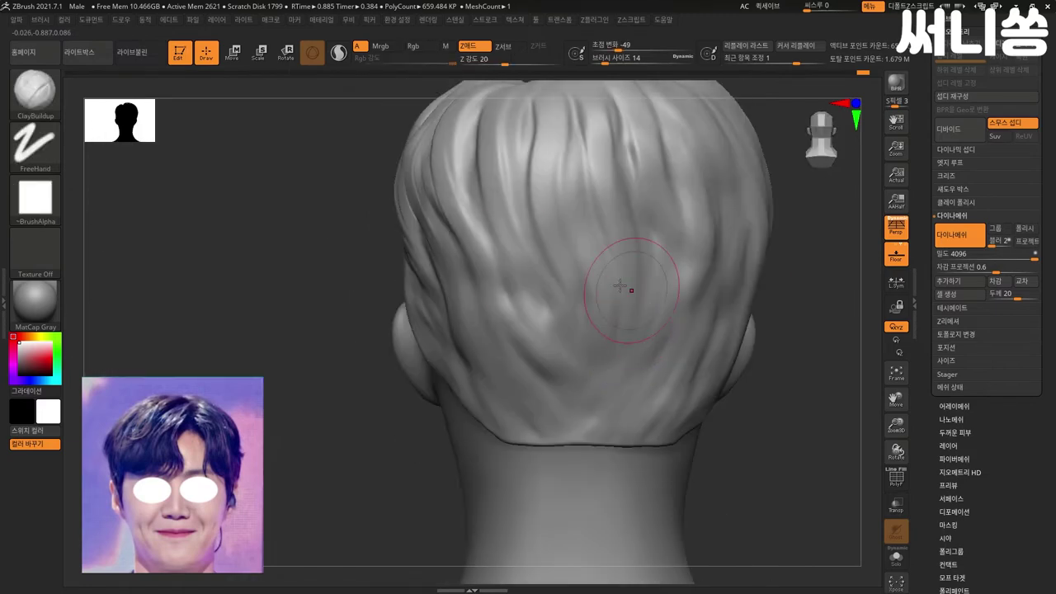
key("b")
key("m")
key("v")
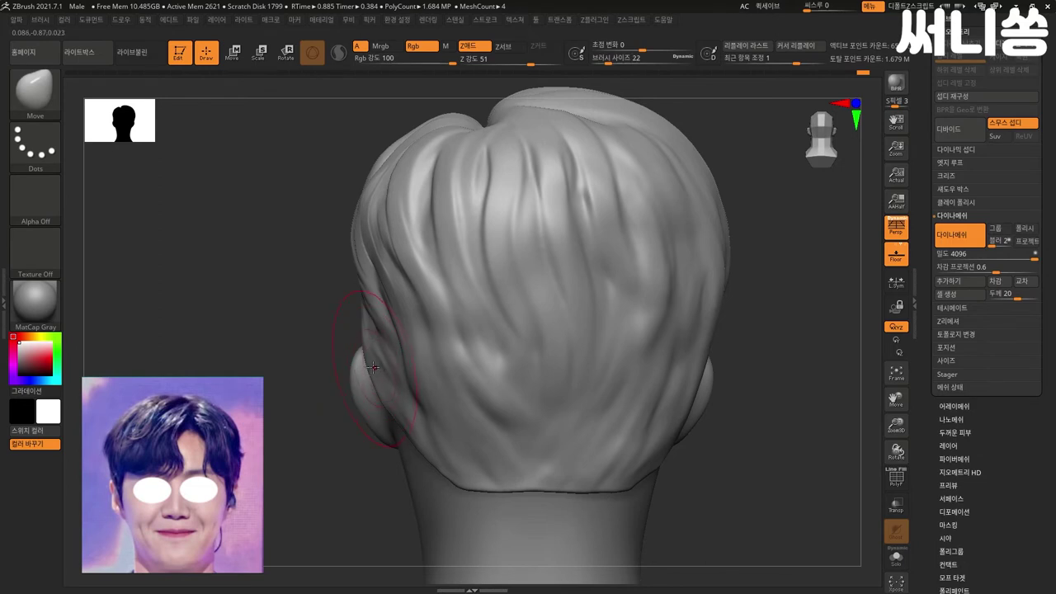
- Toggle Solo to isolate the hair subtool and turn to a back view
left_click(368, 360, "alt")
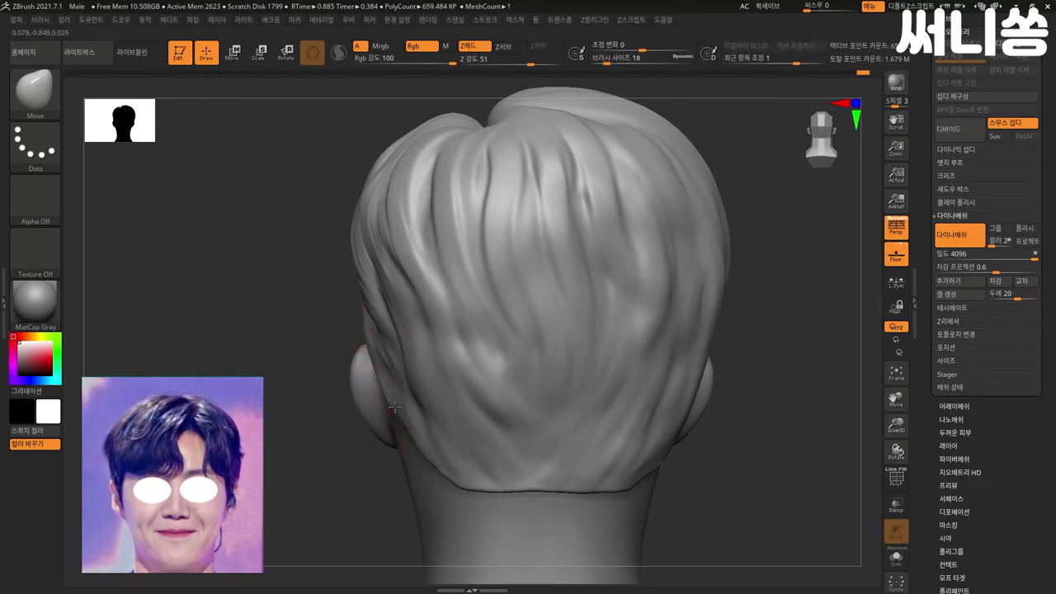
left_click_drag(329, 420, 349, 443)
key("ctrl+z")
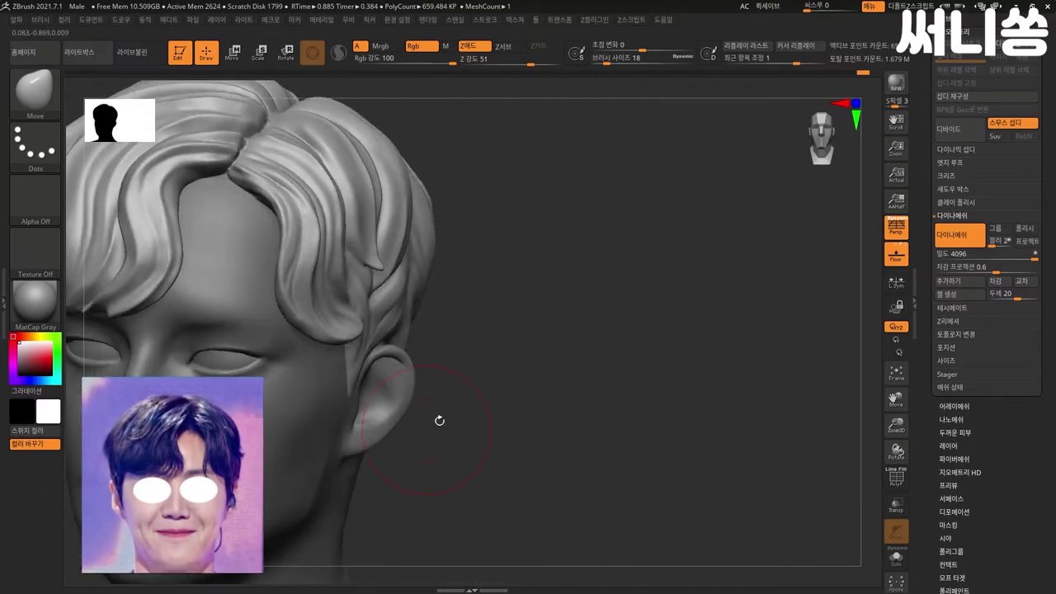
left_click_drag(509, 393, 482, 441)
left_click(450, 381, "alt")
left_click_drag(383, 401, 316, 445, "shift")
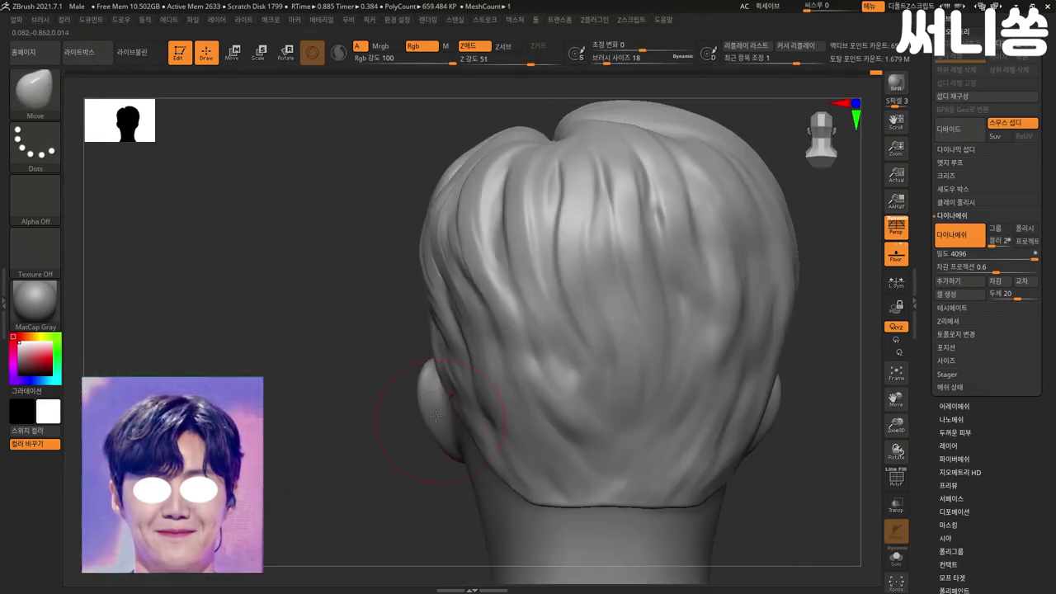
key("ctrl+z")
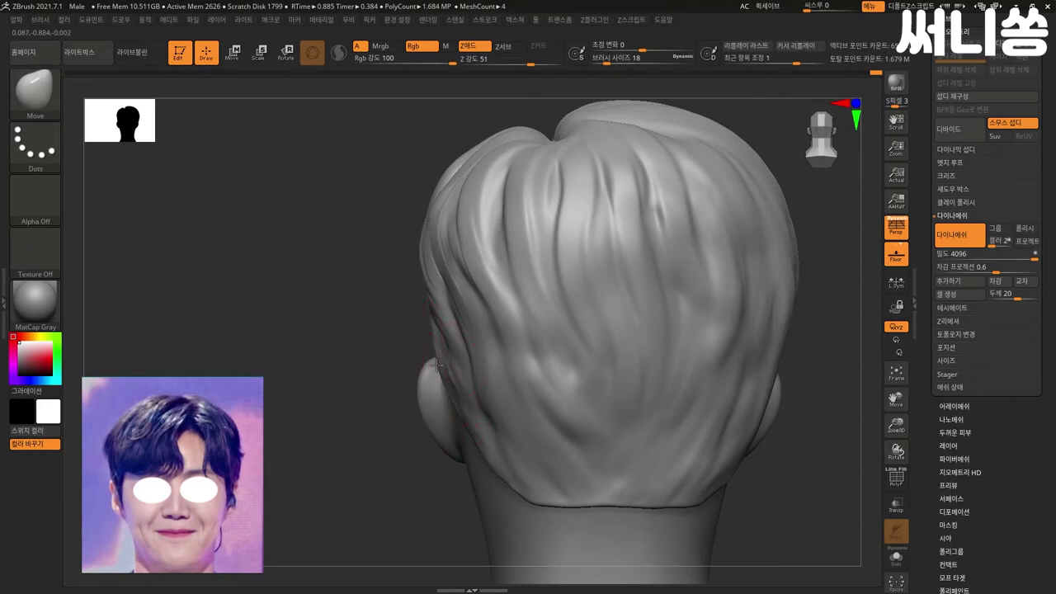
left_click_drag(781, 488, 523, 469, "alt")
key("ctrl+z")
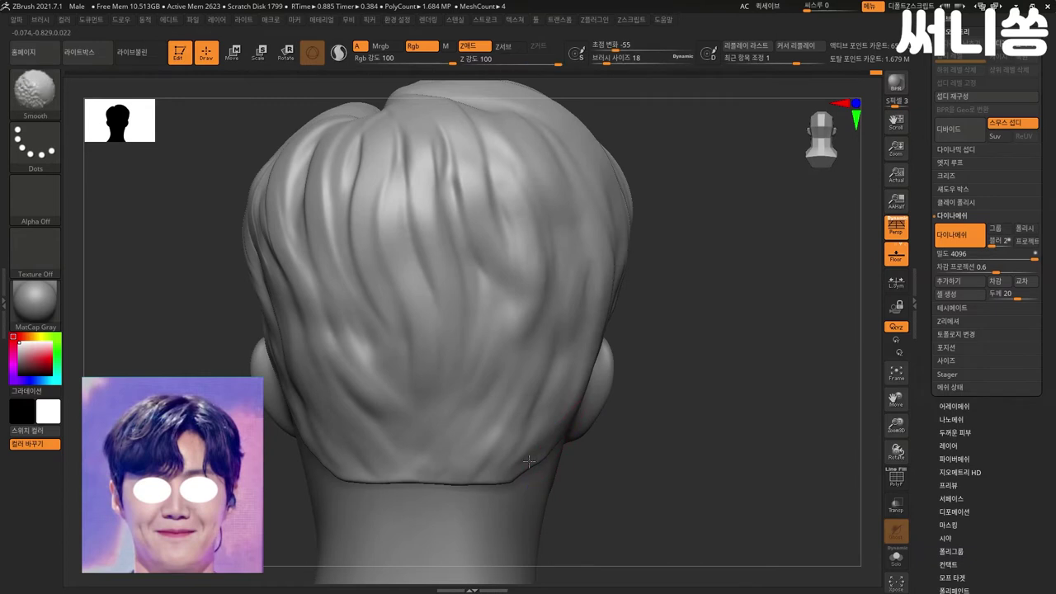
key("ctrl+z")
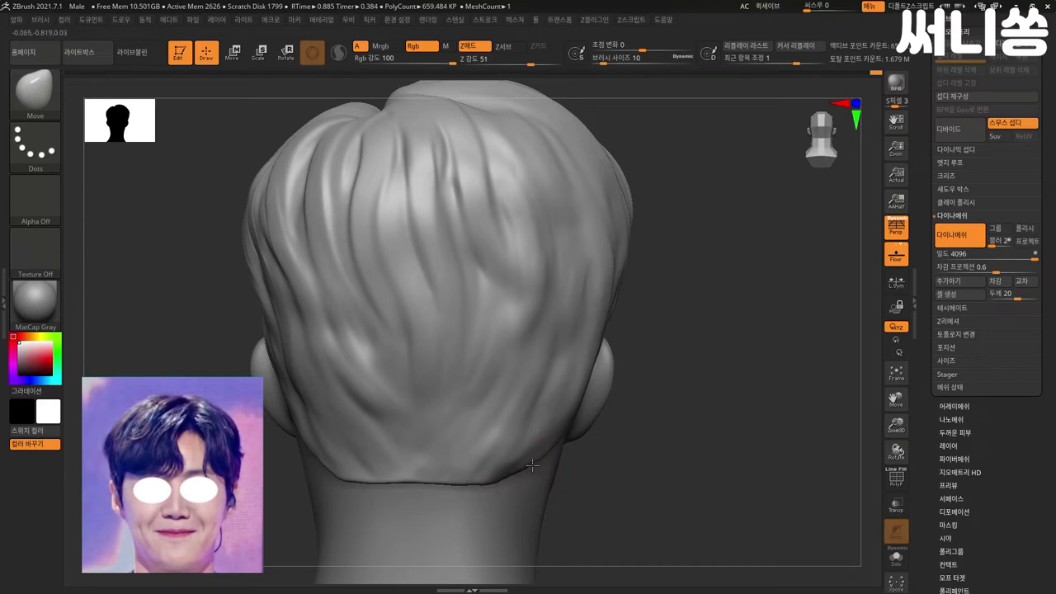
- Smooth the hair ridge behind the ear and the edge along the nape
key("shift")
key("shift")
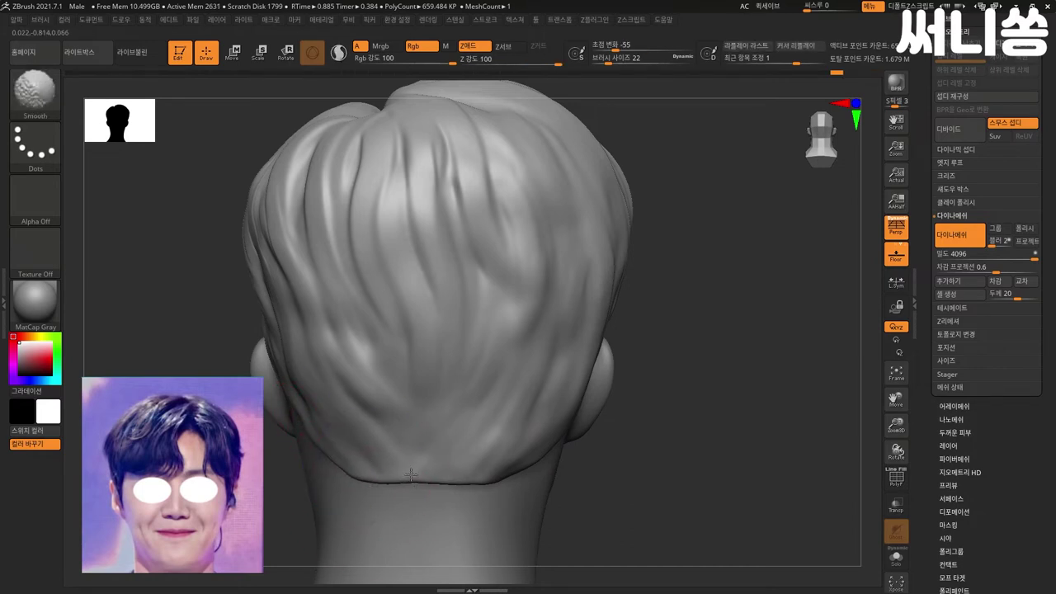
mouse_move(628, 471)
left_mouse_down("alt")
mouse_move(657, 484)
mouse_move(559, 417)
left_mouse_up("alt")
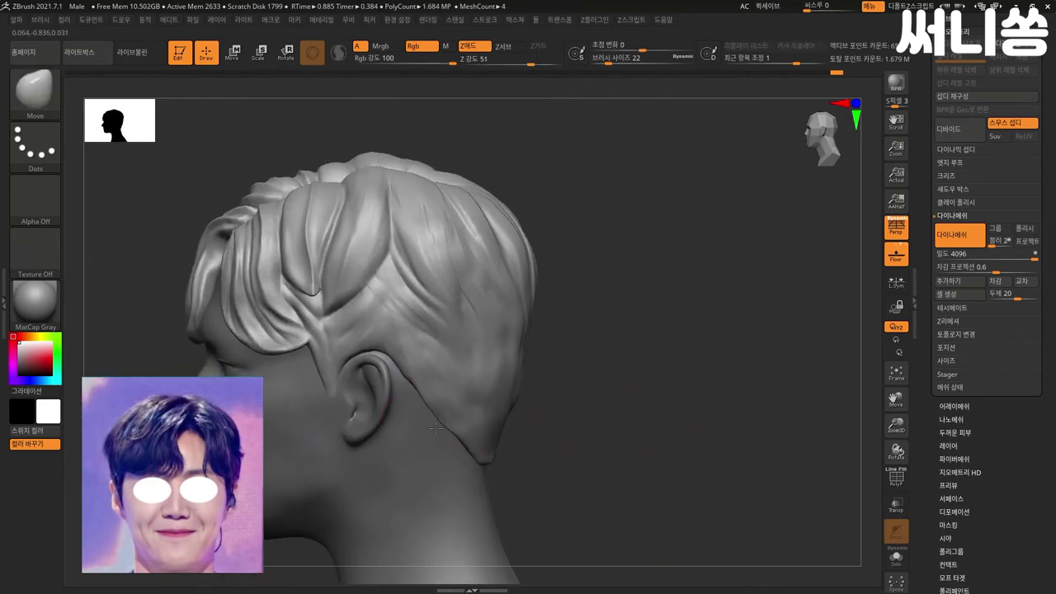
left_click_drag(402, 393, 401, 373, "shift")
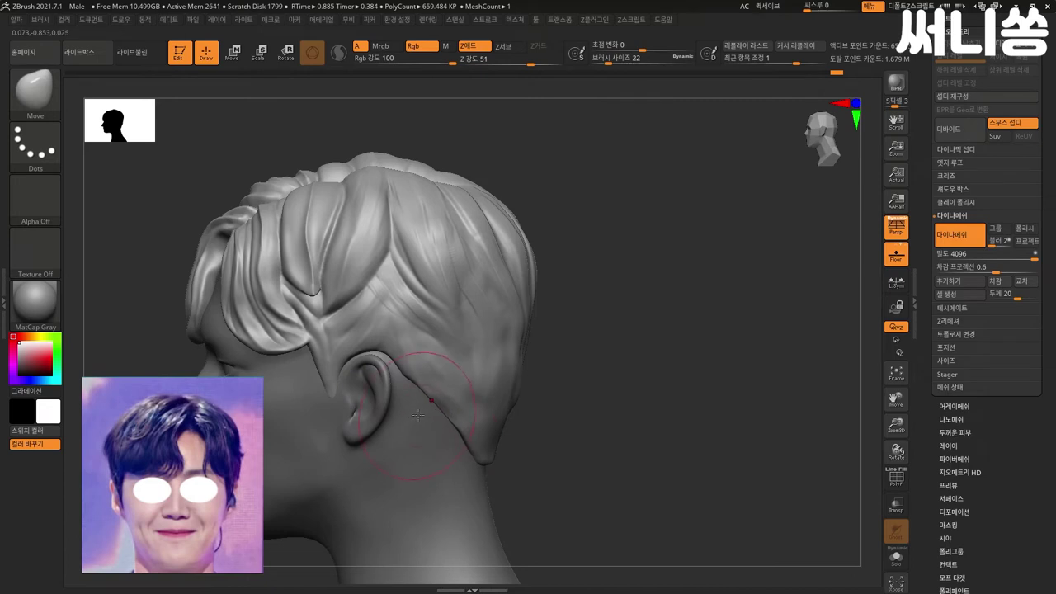
left_click_drag(553, 424, 461, 438)
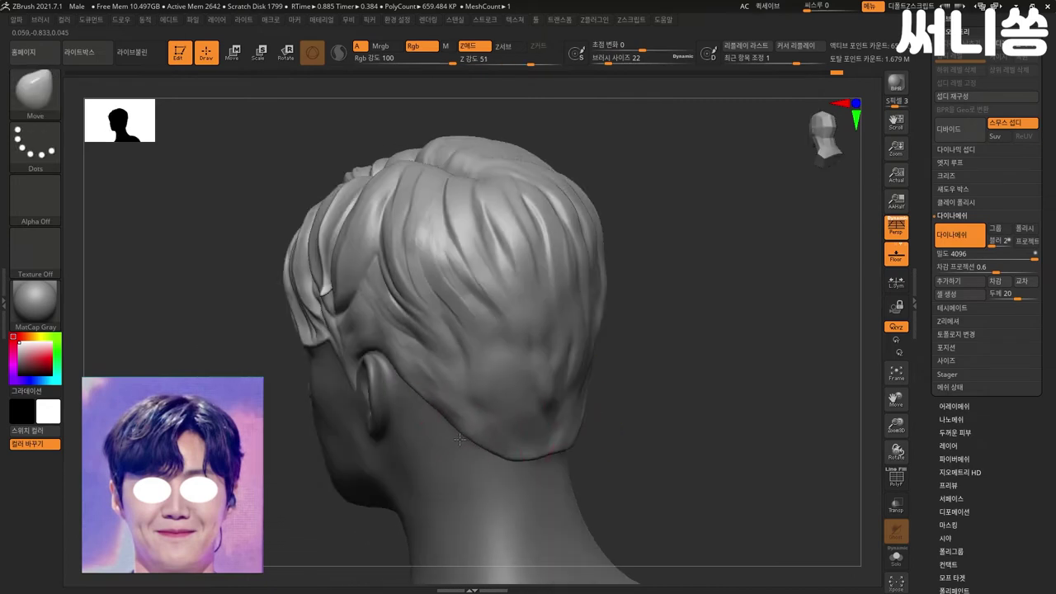
left_click_drag(602, 439, 537, 487, "shift")
mouse_move(733, 462)
left_mouse_down("alt")
mouse_move(677, 455)
mouse_move(368, 493)
mouse_move(438, 512)
left_mouse_up("alt")
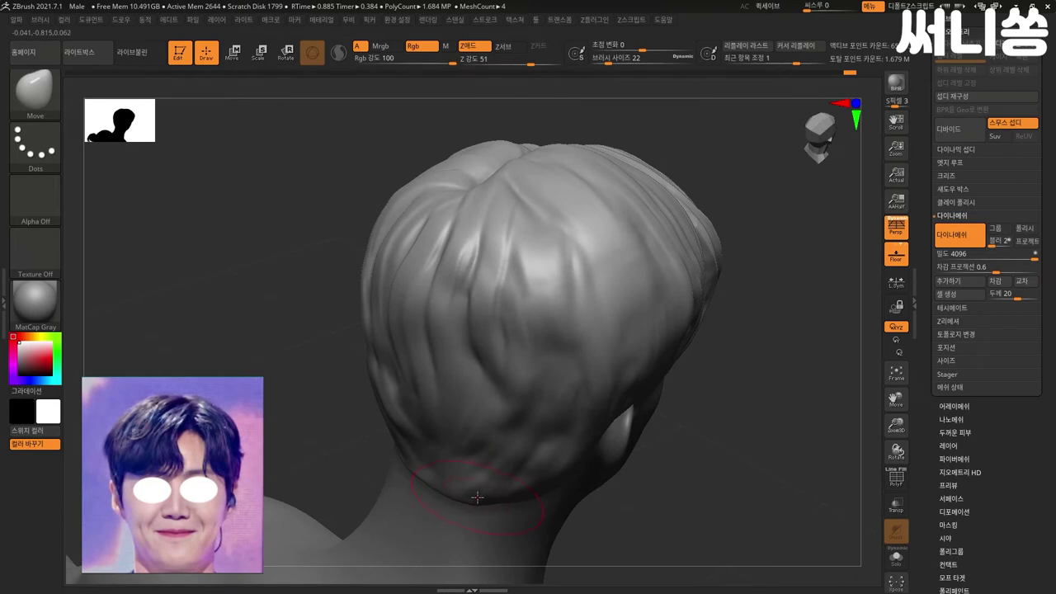
mouse_move(728, 478)
left_mouse_down()
mouse_move(719, 457)
mouse_move(363, 503)
mouse_move(688, 456)
mouse_move(637, 466)
mouse_move(629, 483)
mouse_move(673, 404)
mouse_move(702, 431)
mouse_move(800, 413)
mouse_move(448, 477)
mouse_move(485, 465)
mouse_move(467, 457)
mouse_move(674, 458)
mouse_move(618, 440)
mouse_move(637, 448)
left_mouse_up()
- Draw a curve strand along the left side of the front hair
mouse_move(577, 423)
left_mouse_down("alt")
mouse_move(686, 387)
mouse_move(675, 330)
left_mouse_up("alt")
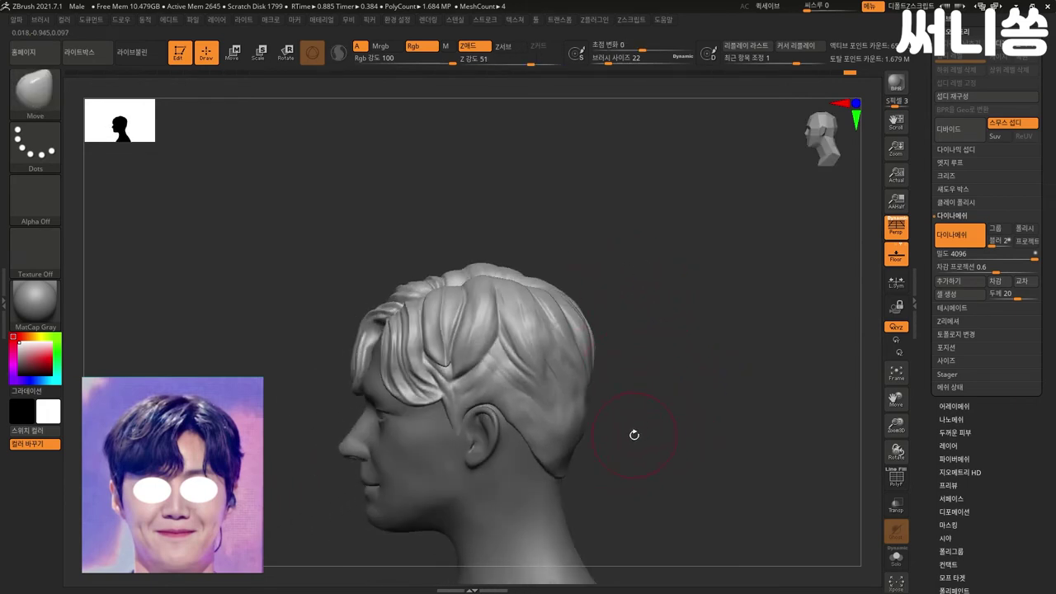
mouse_move(234, 321)
left_mouse_down("alt")
mouse_move(141, 313)
mouse_move(243, 330)
mouse_move(405, 299)
left_mouse_up("alt")
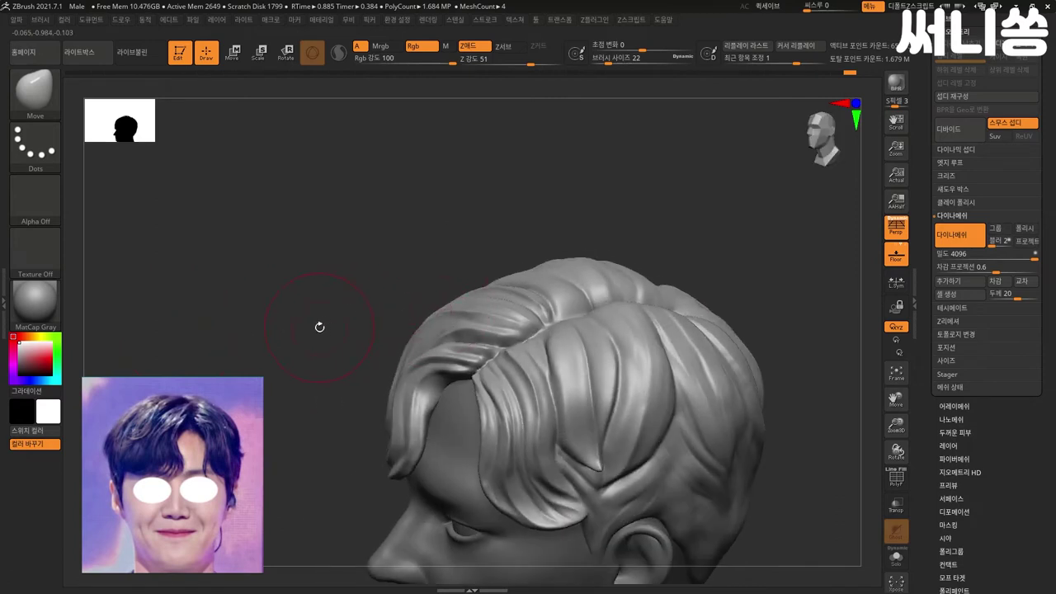
mouse_move(406, 324)
left_mouse_down()
mouse_move(453, 284)
mouse_move(501, 270)
left_mouse_up()
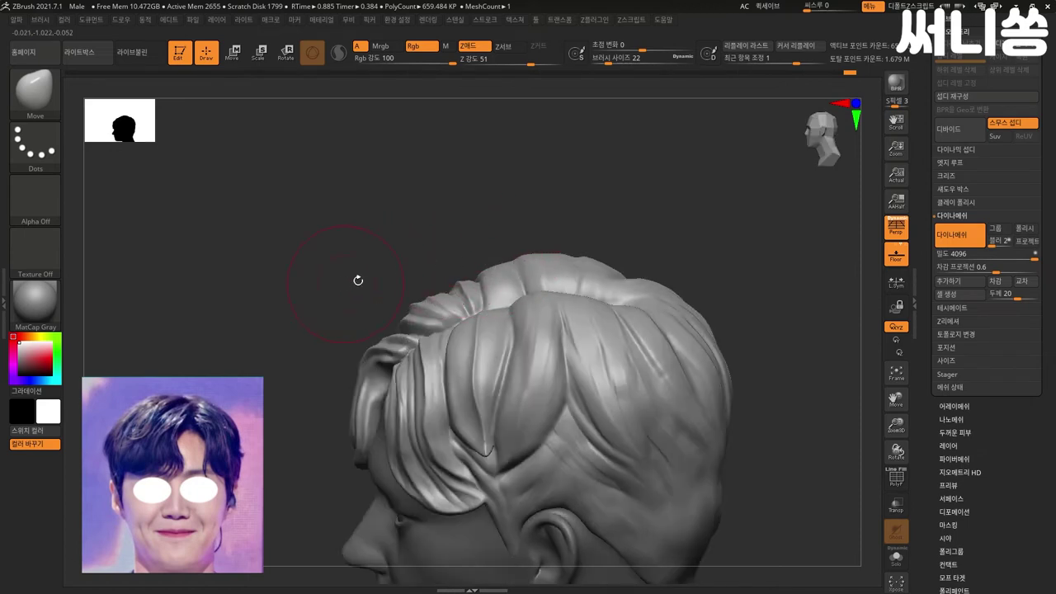
left_click_drag(346, 283, 438, 267)
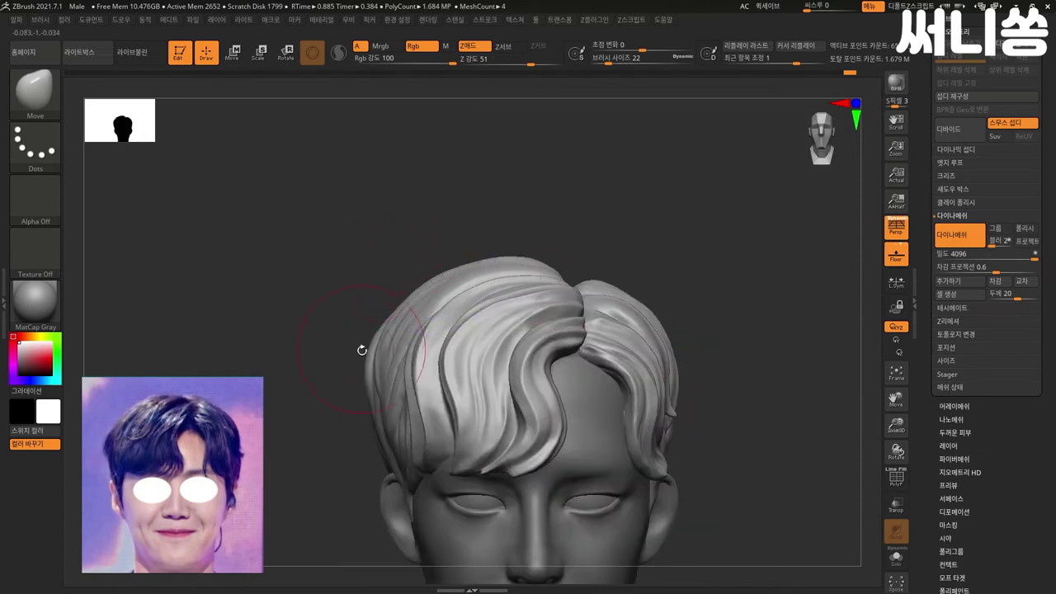
left_click_drag(370, 374, 368, 401)
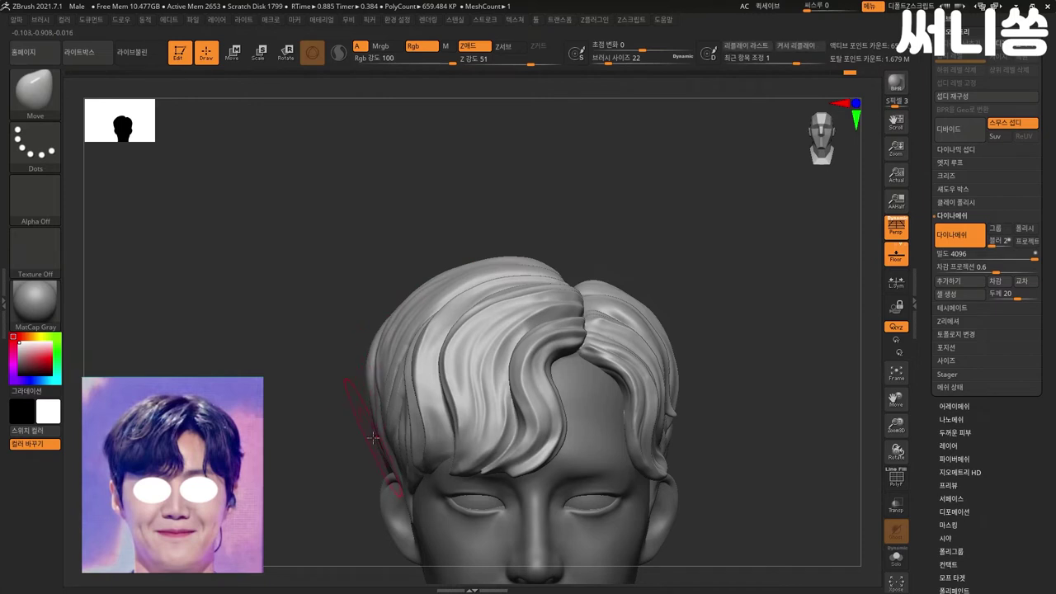
key("ctrl+z")
key("ctrl+z")
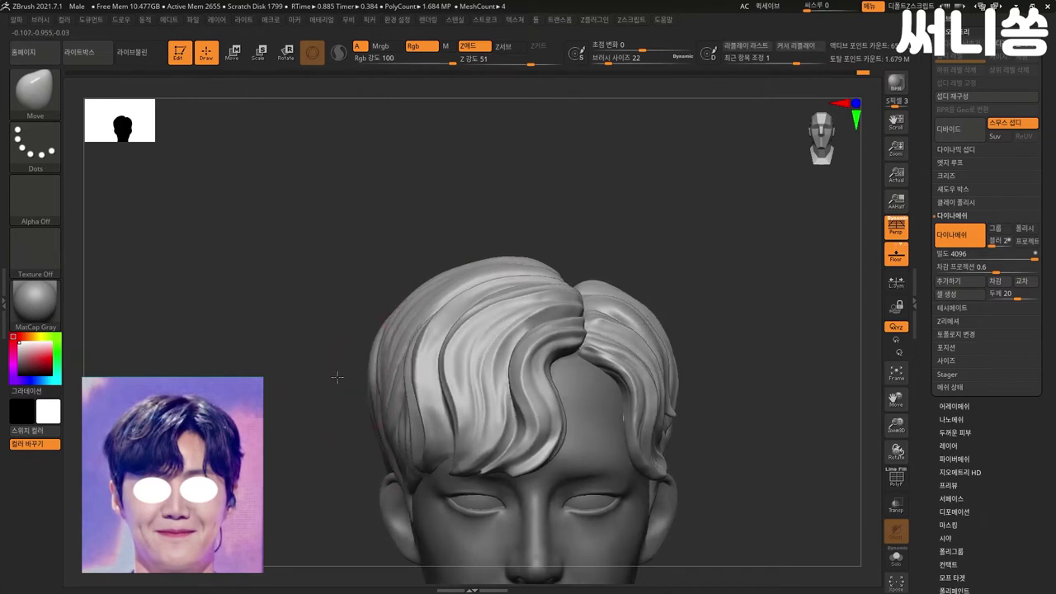
- View the new strand from above and compare versions with undo and redo
left_click_drag(652, 330, 694, 297)
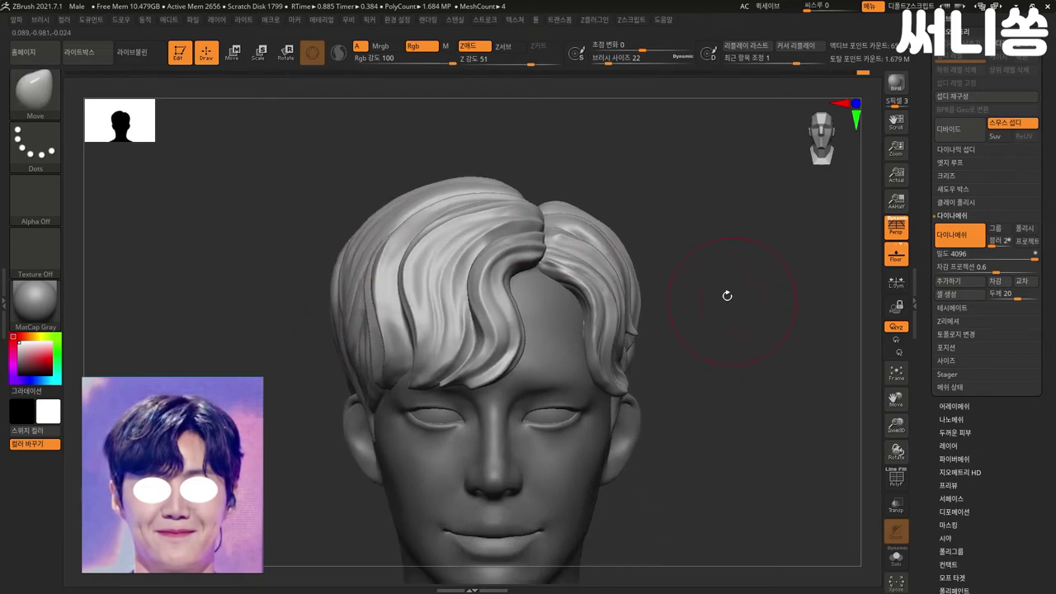
left_click_drag(603, 246, 542, 263)
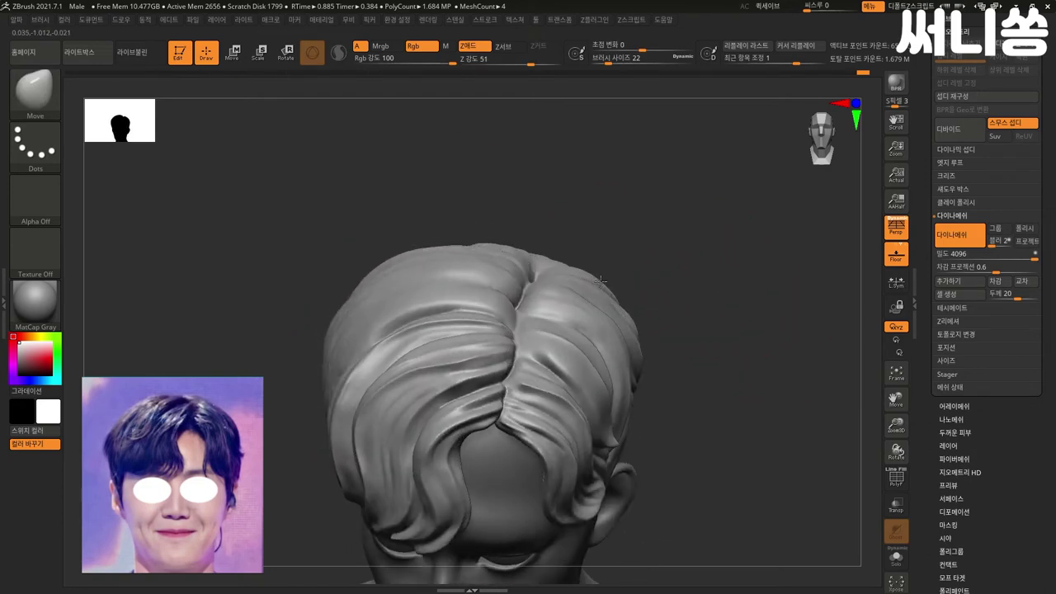
key("ctrl+z")
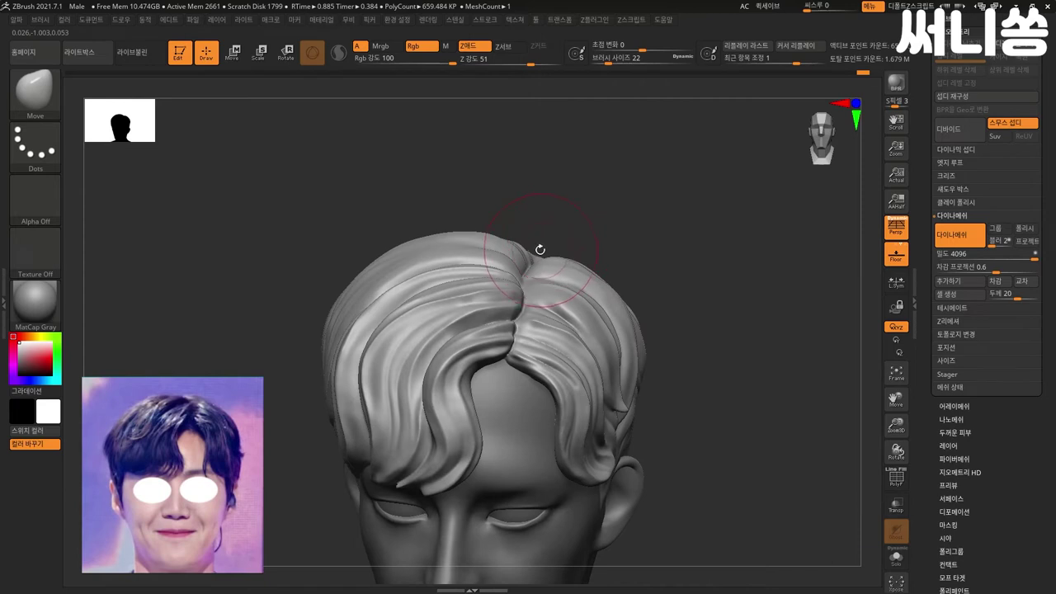
key("ctrl+z")
key("ctrl+z")
key("ctrl+shift+z")
key("ctrl+shift+z")
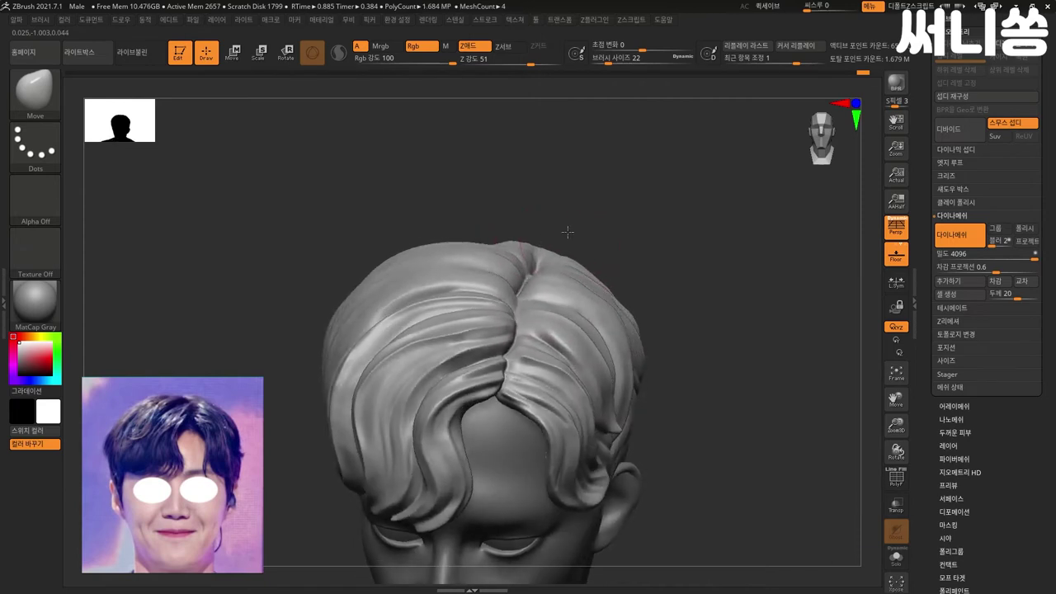
key("ctrl+shift+z")
key("ctrl+shift+z")
key("ctrl+shift+z")
key("ctrl+shift+z")
- Smooth the underside wrinkles of the back hair, checking from back and side profiles
mouse_move(477, 226)
left_mouse_down()
mouse_move(474, 242)
mouse_move(499, 233)
mouse_move(421, 242)
mouse_move(570, 219)
mouse_move(549, 251)
mouse_move(570, 237)
left_mouse_up()
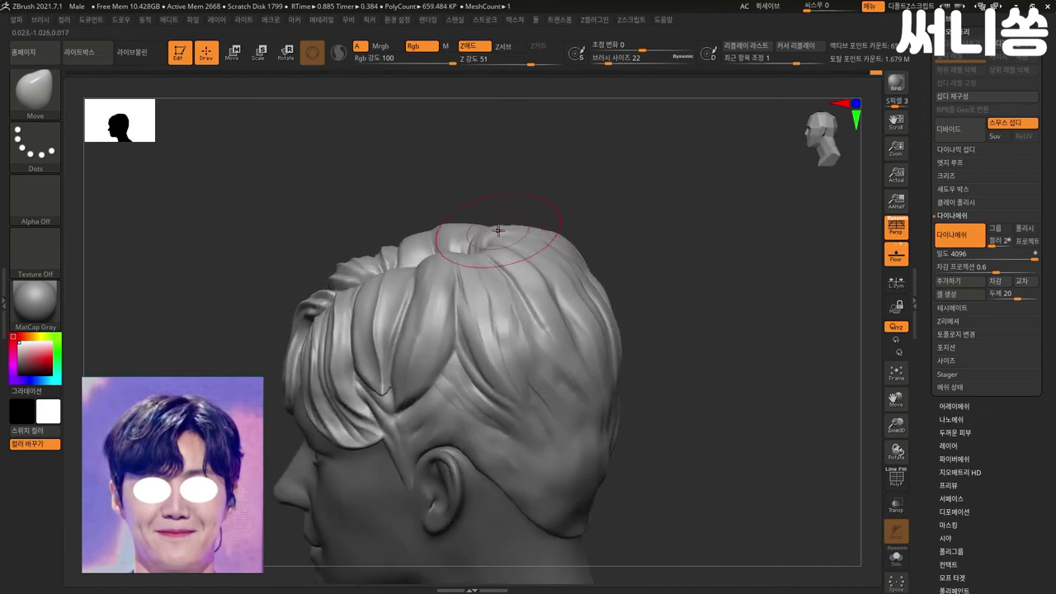
left_click_drag(536, 211, 580, 241)
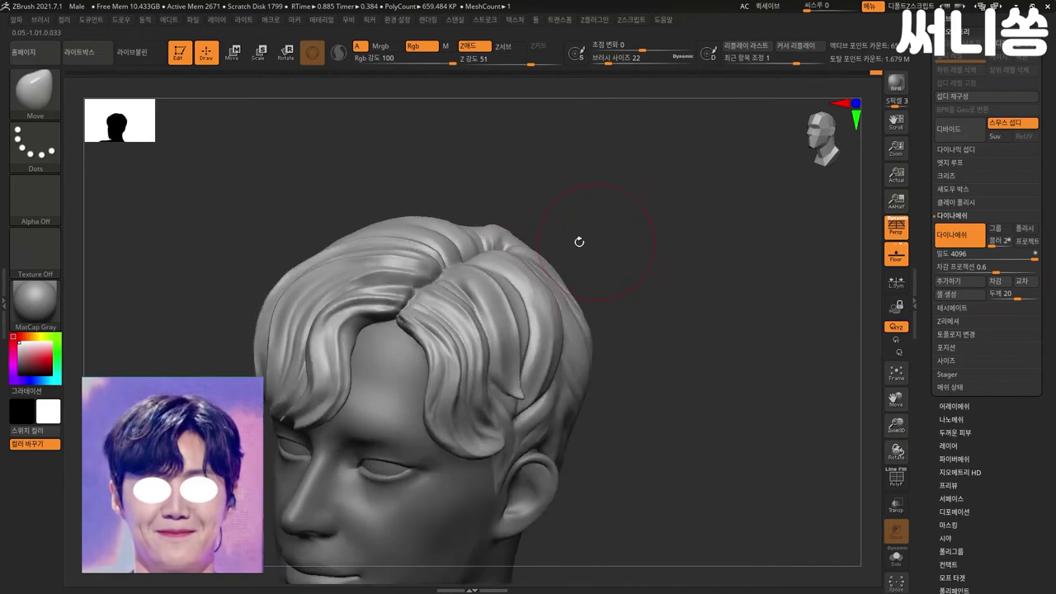
mouse_move(505, 205)
left_mouse_down()
mouse_move(497, 218)
mouse_move(455, 221)
mouse_move(582, 231)
mouse_move(431, 240)
left_mouse_up()
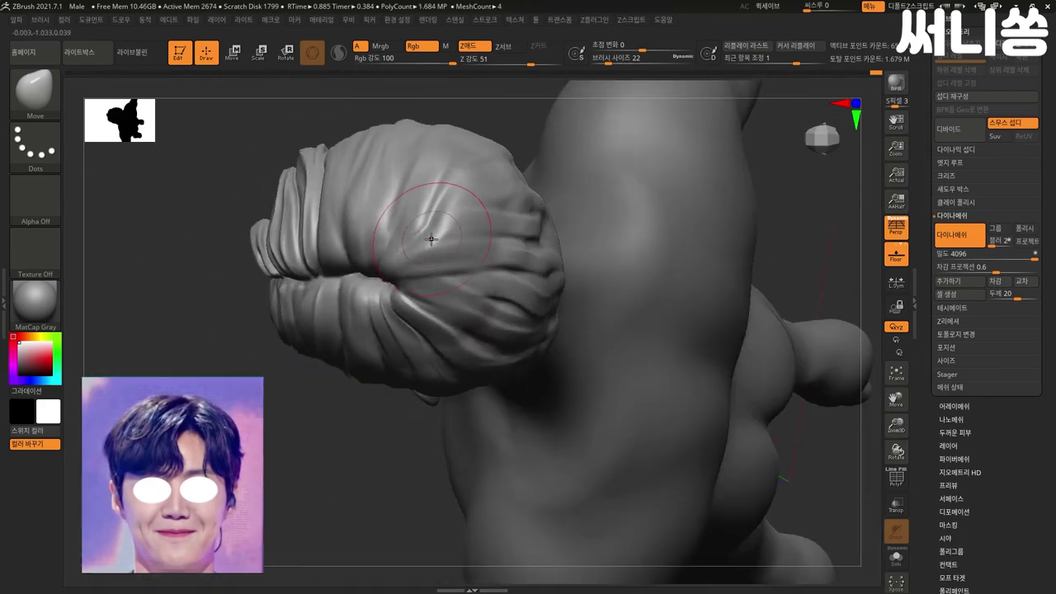
left_click_drag(423, 235, 434, 214, "shift")
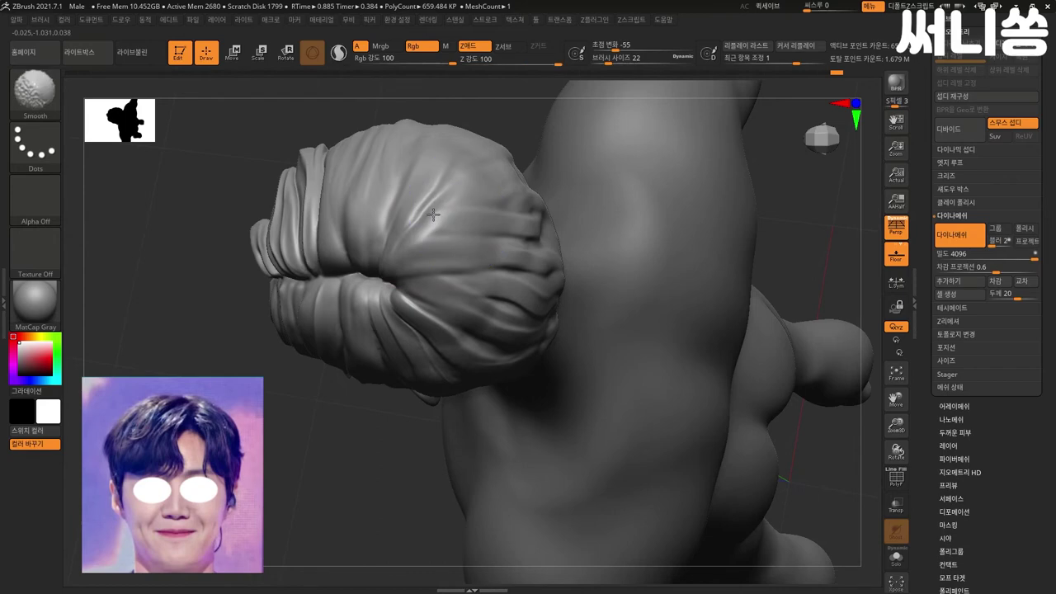
left_click_drag(359, 372, 560, 255)
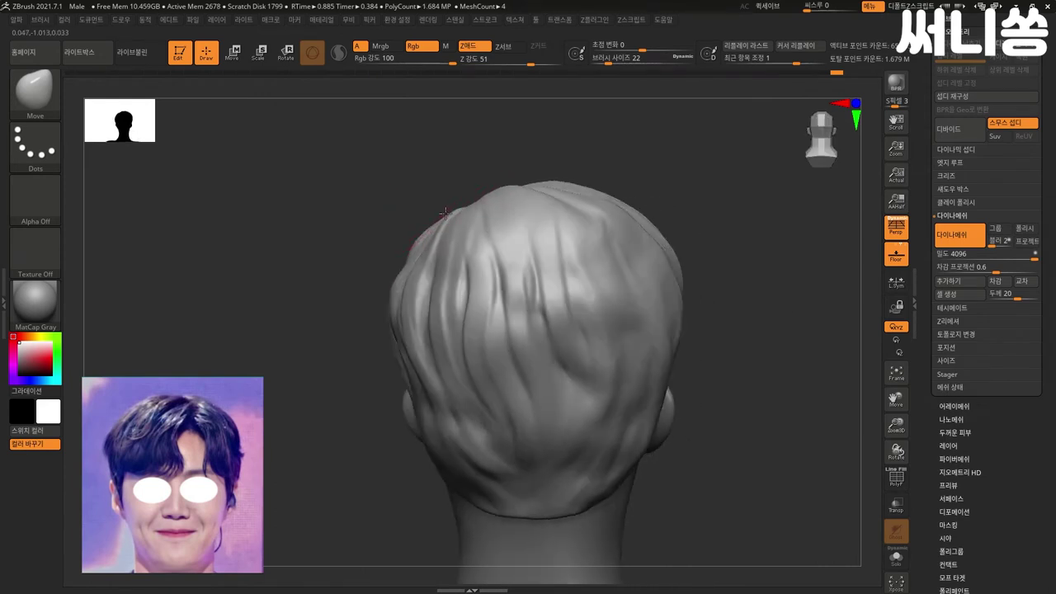
left_click_drag(444, 213, 412, 217)
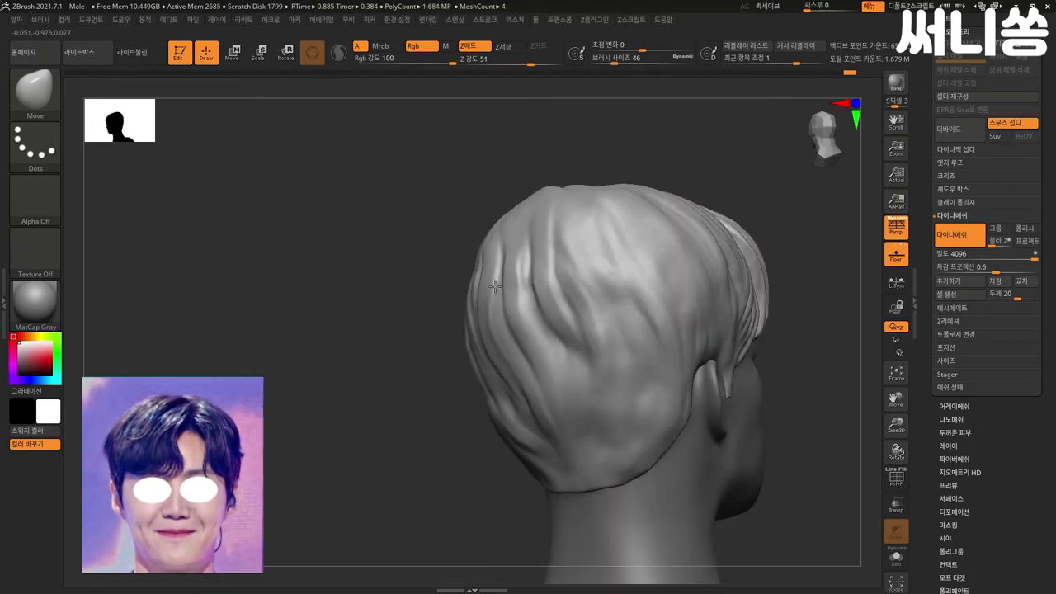
right_click_drag(495, 285, 481, 389)
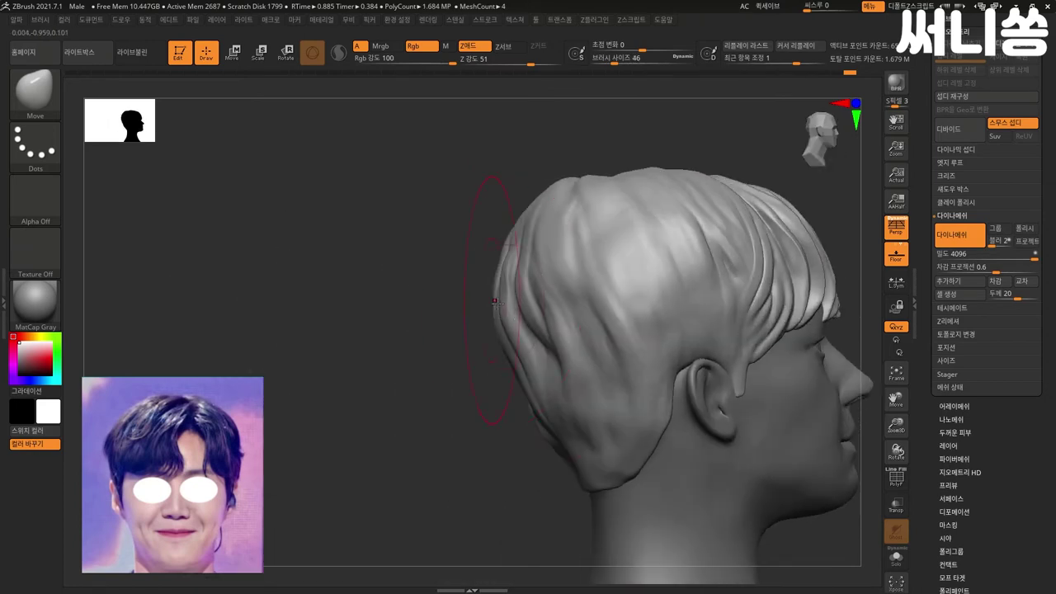
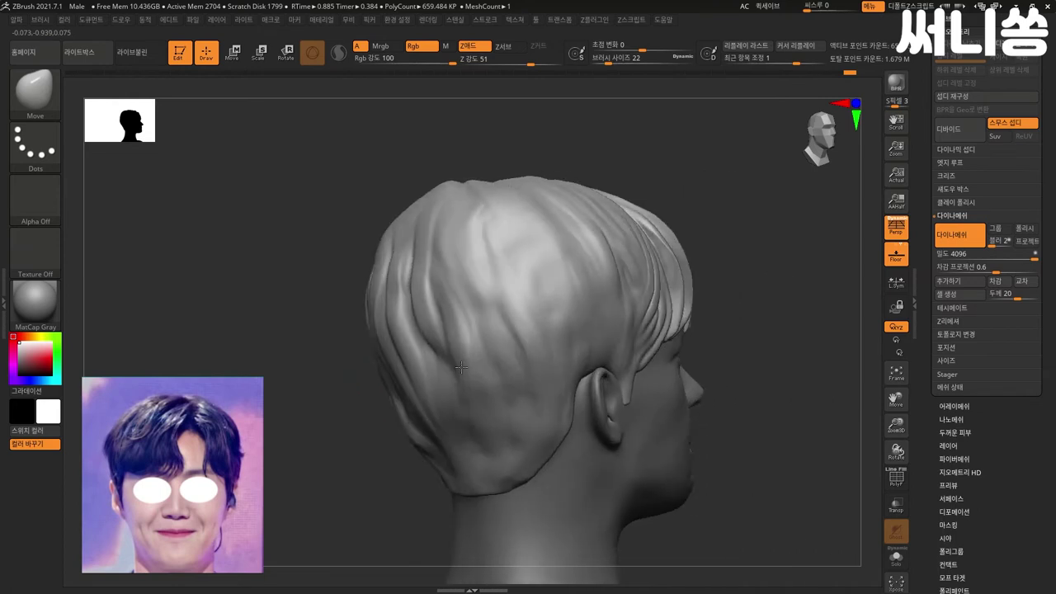
- Orbit the head from behind round to front and right three-quarter views to inspect the hair
left_click_drag(627, 314, 479, 309)
left_click_drag(614, 313, 607, 333)
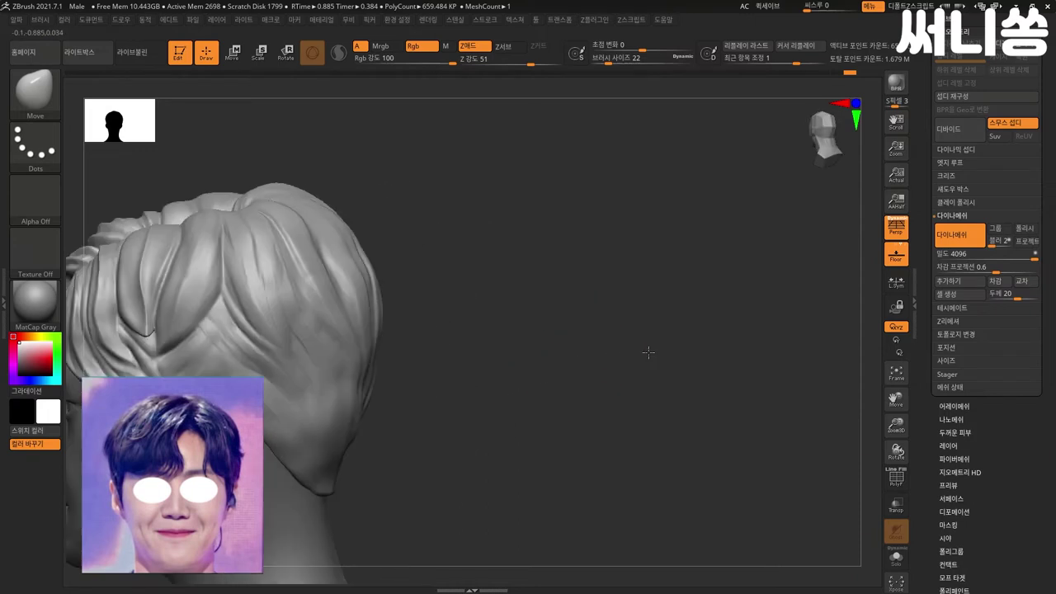
key("b")
mouse_move(468, 382)
left_mouse_down()
mouse_move(529, 389)
mouse_move(365, 358)
mouse_move(528, 397)
mouse_move(597, 397)
mouse_move(514, 397)
mouse_move(556, 397)
mouse_move(552, 377)
mouse_move(603, 336)
mouse_move(448, 283)
mouse_move(464, 301)
left_mouse_up()
mouse_move(401, 306)
left_mouse_down()
mouse_move(413, 288)
mouse_move(540, 306)
mouse_move(498, 326)
mouse_move(514, 314)
mouse_move(520, 355)
mouse_move(554, 335)
left_mouse_up()
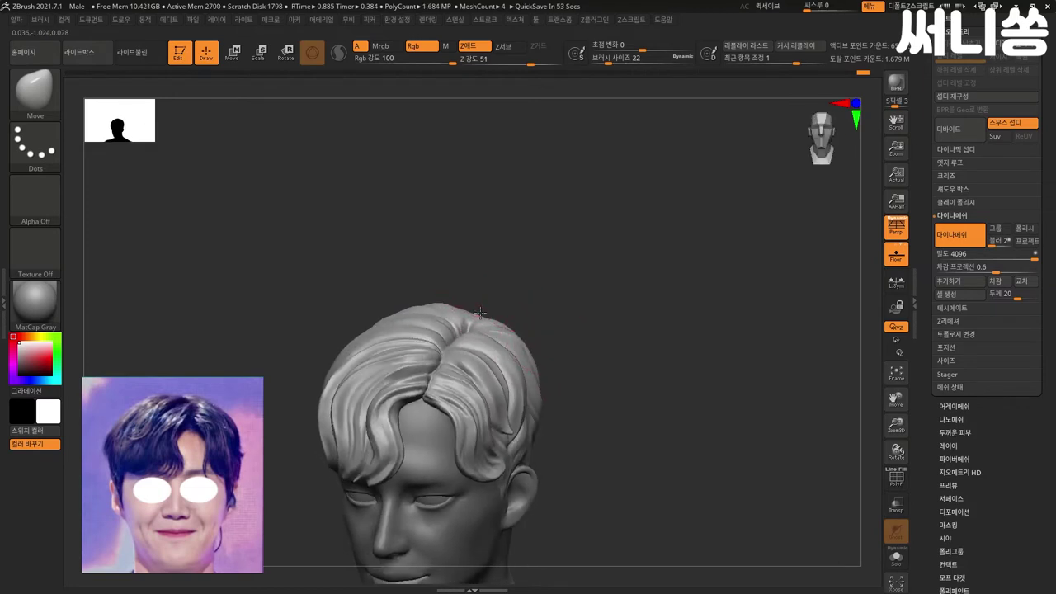
left_click_drag(500, 295, 514, 283)
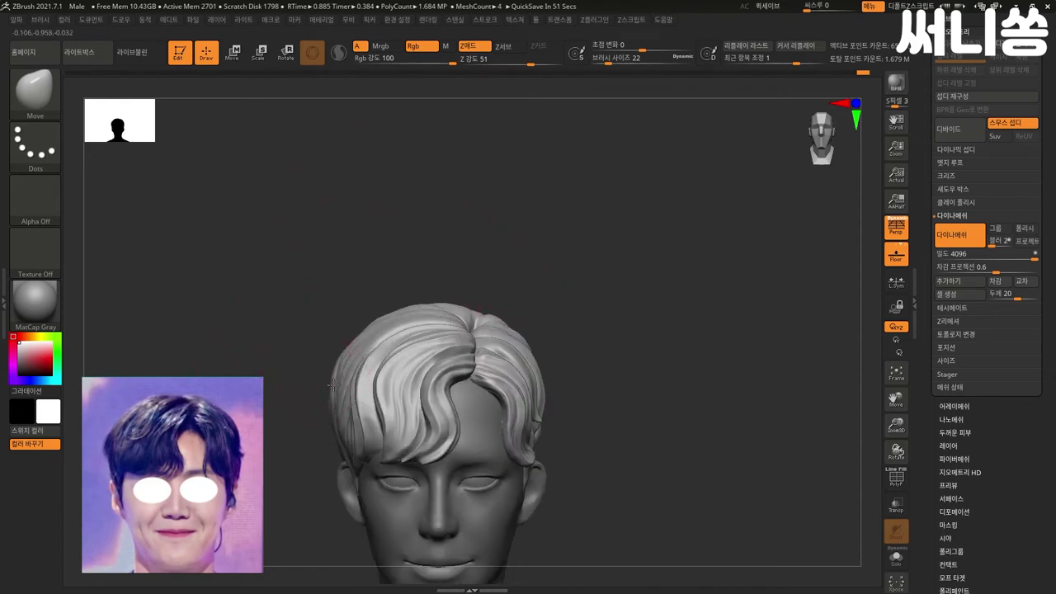
mouse_move(627, 339)
left_mouse_down()
mouse_move(645, 312)
mouse_move(349, 303)
left_mouse_up()
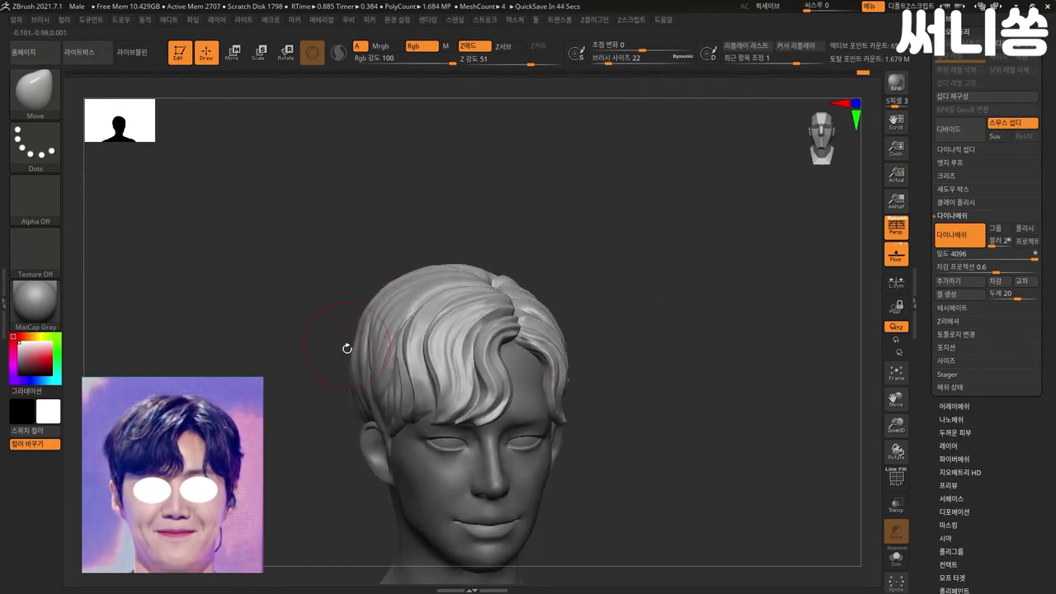
left_click_drag(349, 330, 350, 339)
- Toggle between the detailed and single-mesh hair from several angles, finishing on the detailed hair in front view
key("ctrl+shift+z")
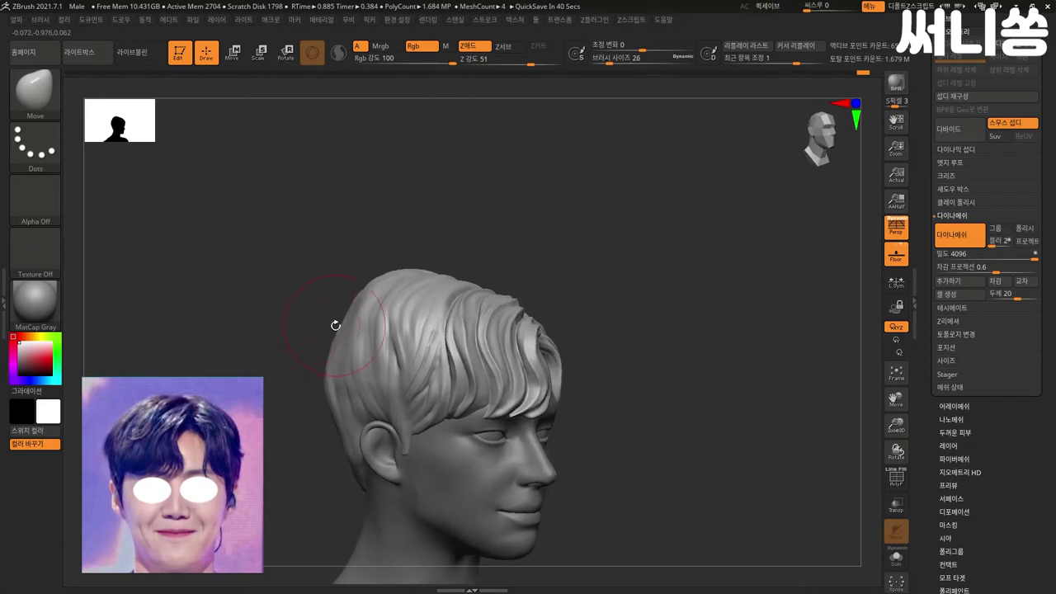
left_click_drag(331, 320, 335, 318)
key("ctrl+z")
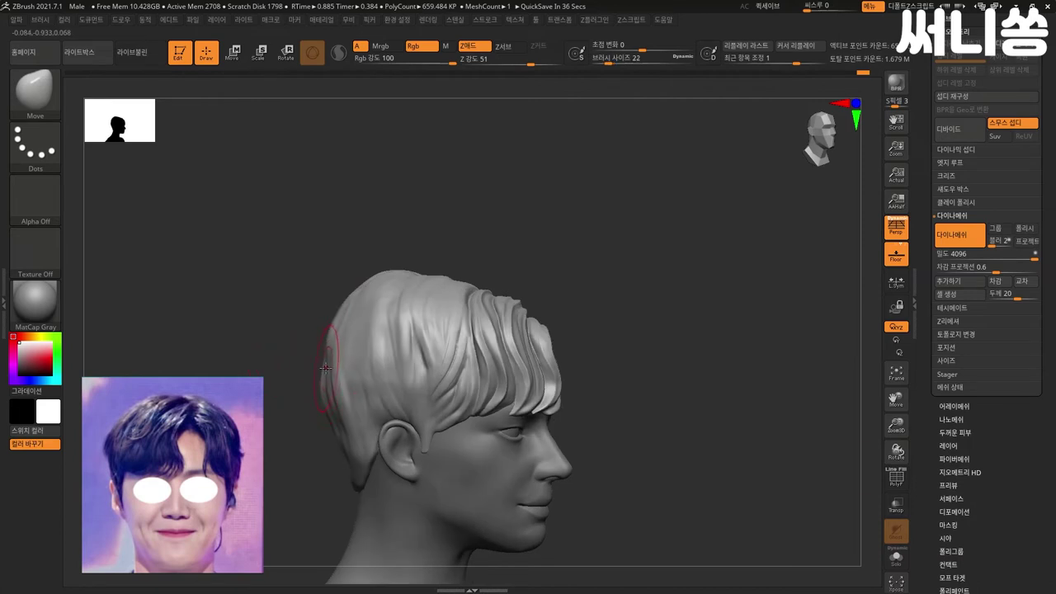
mouse_move(306, 329)
left_mouse_down()
mouse_move(318, 303)
mouse_move(316, 375)
mouse_move(272, 387)
mouse_move(372, 371)
mouse_move(326, 338)
mouse_move(347, 371)
mouse_move(288, 395)
left_mouse_up()
key("ctrl+1")
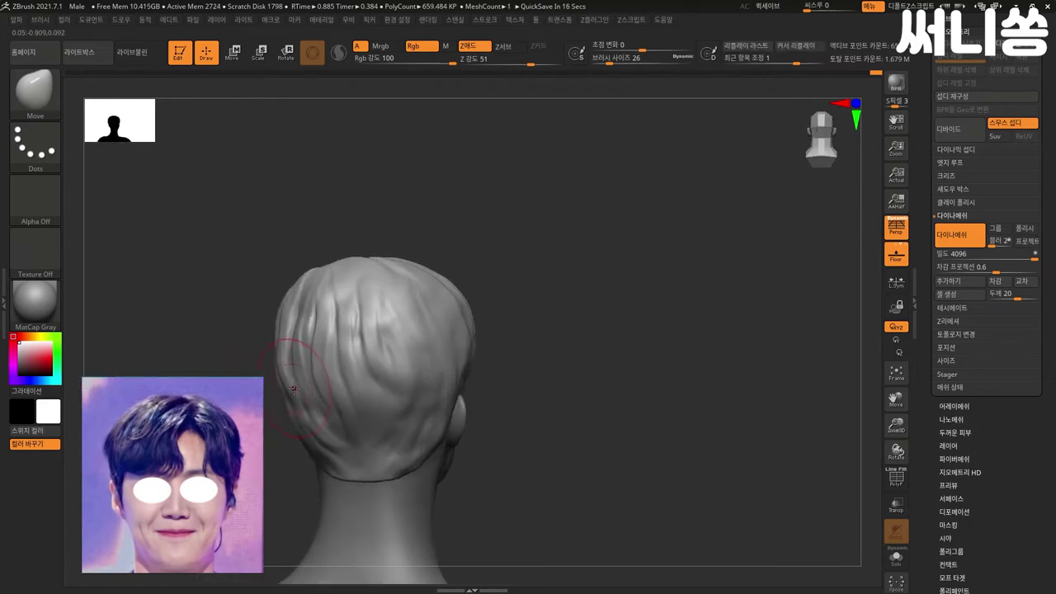
key("ctrl+z")
mouse_move(263, 364)
left_mouse_down("shift")
mouse_move(273, 327)
mouse_move(245, 344)
mouse_move(286, 360)
left_mouse_up("shift")
mouse_move(240, 325)
left_mouse_down()
mouse_move(649, 288)
mouse_move(613, 344)
mouse_move(432, 213)
mouse_move(693, 330)
mouse_move(517, 294)
left_mouse_up()
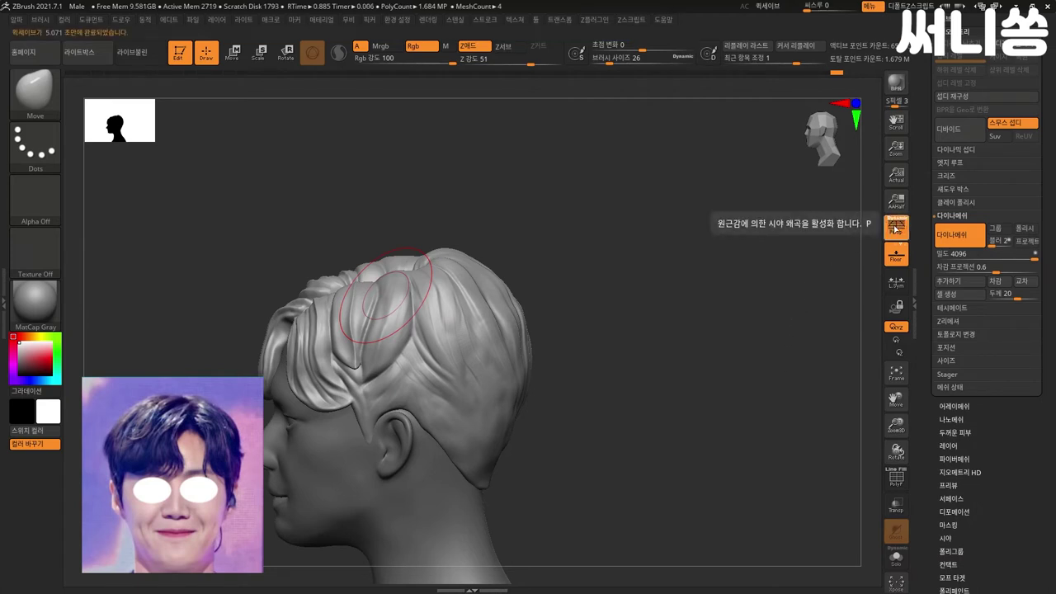
left_click_drag(764, 263, 690, 354)
- Raise Draw Size to 42 while orbiting round the head's sides and back
mouse_move(675, 281)
left_mouse_down()
mouse_move(637, 288)
mouse_move(654, 283)
left_mouse_up()
mouse_move(698, 346)
left_mouse_down()
mouse_move(630, 349)
mouse_move(676, 349)
mouse_move(695, 330)
left_mouse_up()
key("bracketright")
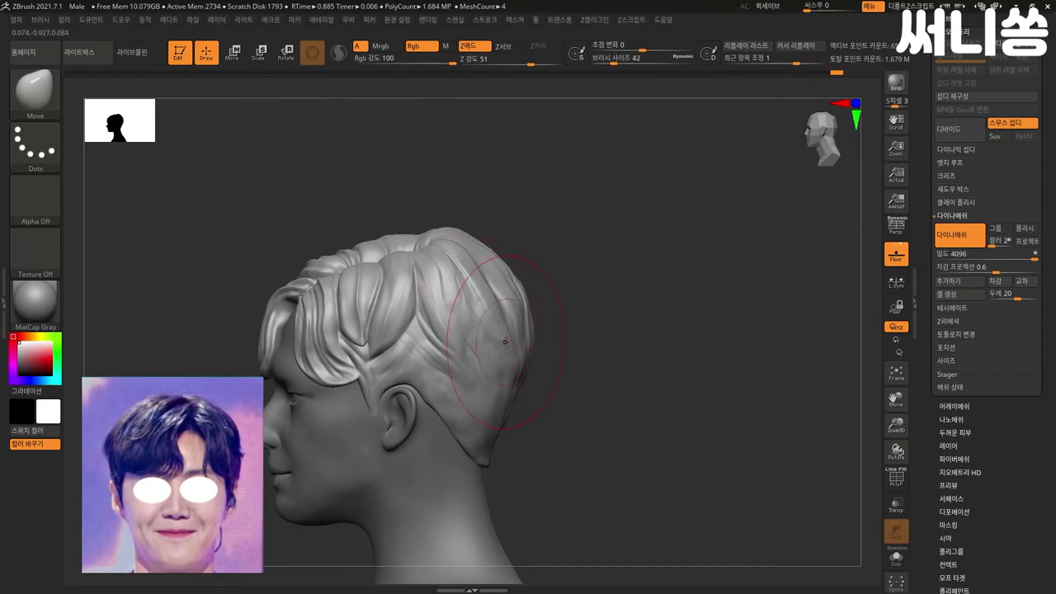
mouse_move(611, 347)
left_mouse_down()
mouse_move(572, 345)
mouse_move(696, 306)
left_mouse_up()
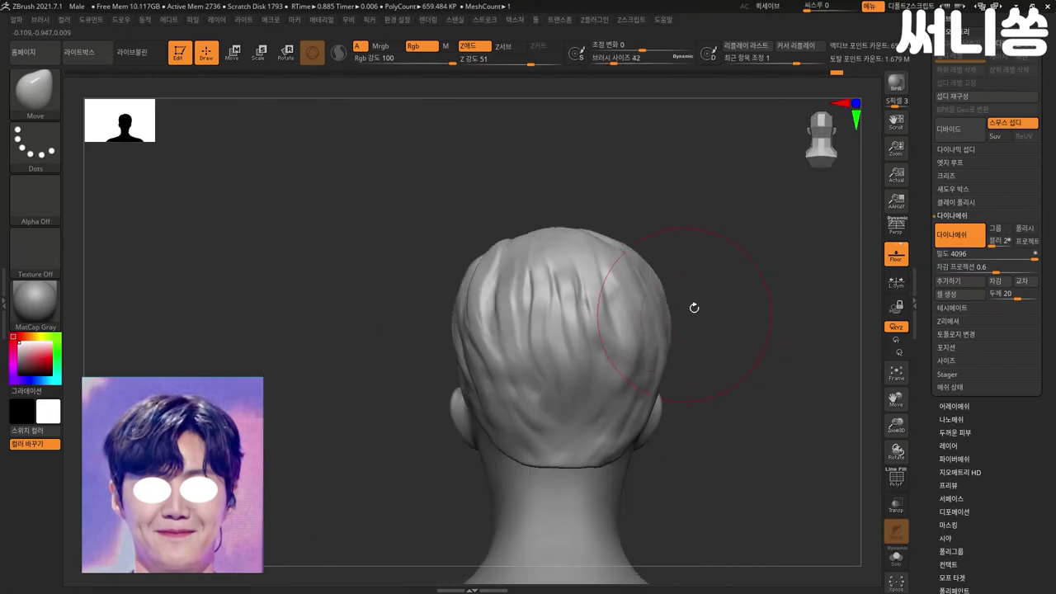
mouse_move(721, 271)
left_mouse_down("shift")
mouse_move(674, 287)
mouse_move(691, 307)
mouse_move(665, 314)
mouse_move(557, 301)
left_mouse_up("shift")
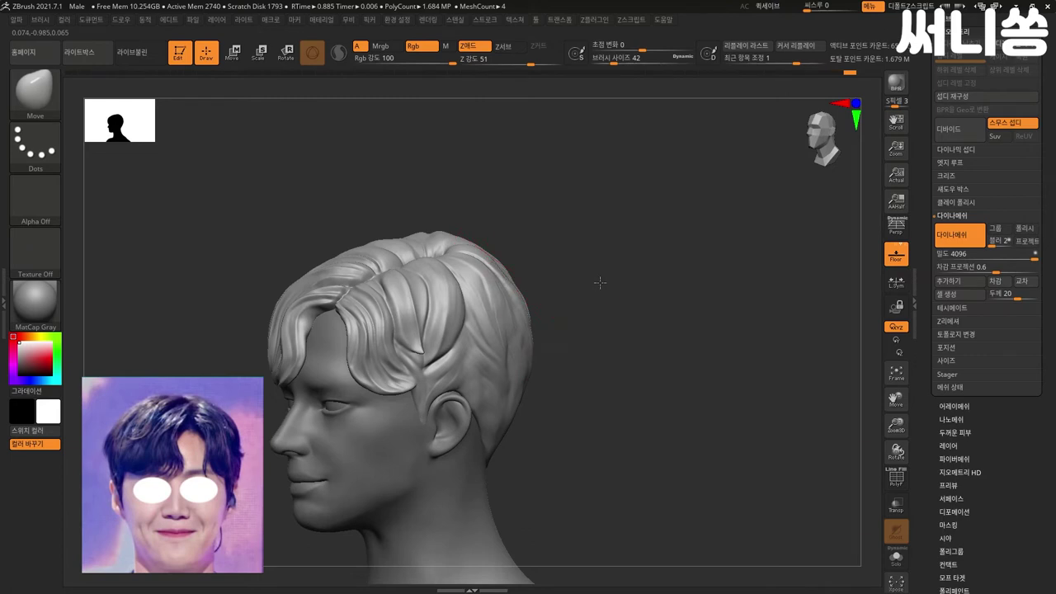
left_click_drag(613, 271, 258, 306)
- Step Undo/Redo between the single-mesh and detailed hair in profile and front views
mouse_move(385, 290)
left_mouse_down("ctrl")
mouse_move(377, 278)
mouse_move(495, 281)
mouse_move(599, 250)
left_mouse_up("ctrl")
key("ctrl+z")
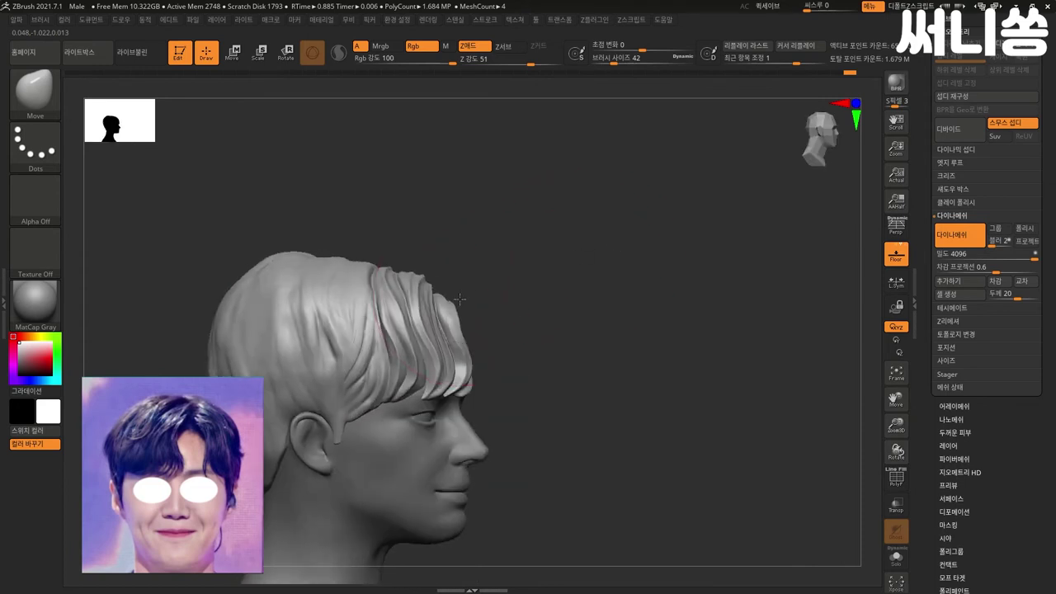
left_click_drag(453, 291, 531, 283, "ctrl")
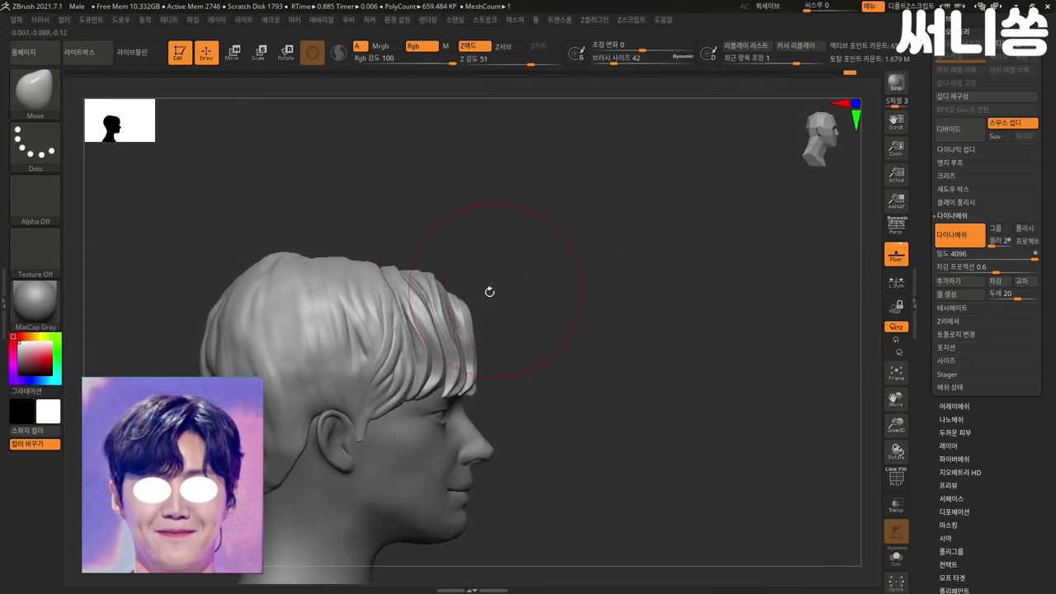
mouse_move(466, 298)
left_mouse_down()
mouse_move(384, 324)
mouse_move(425, 317)
mouse_move(358, 322)
mouse_move(428, 316)
left_mouse_up()
key("ctrl+z")
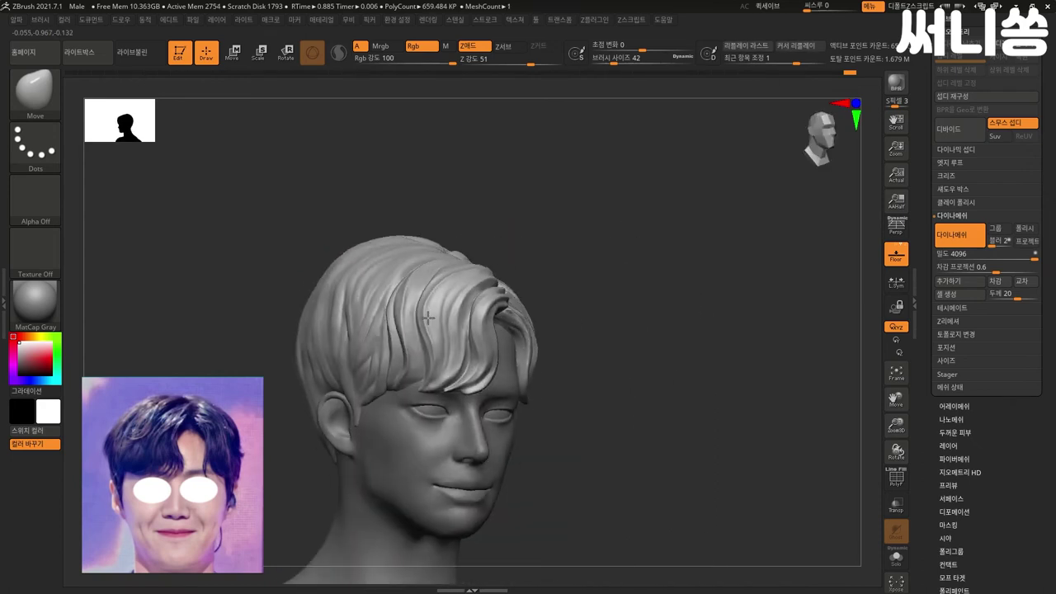
key("ctrl+z")
left_click_drag(599, 283, 610, 272, "shift")
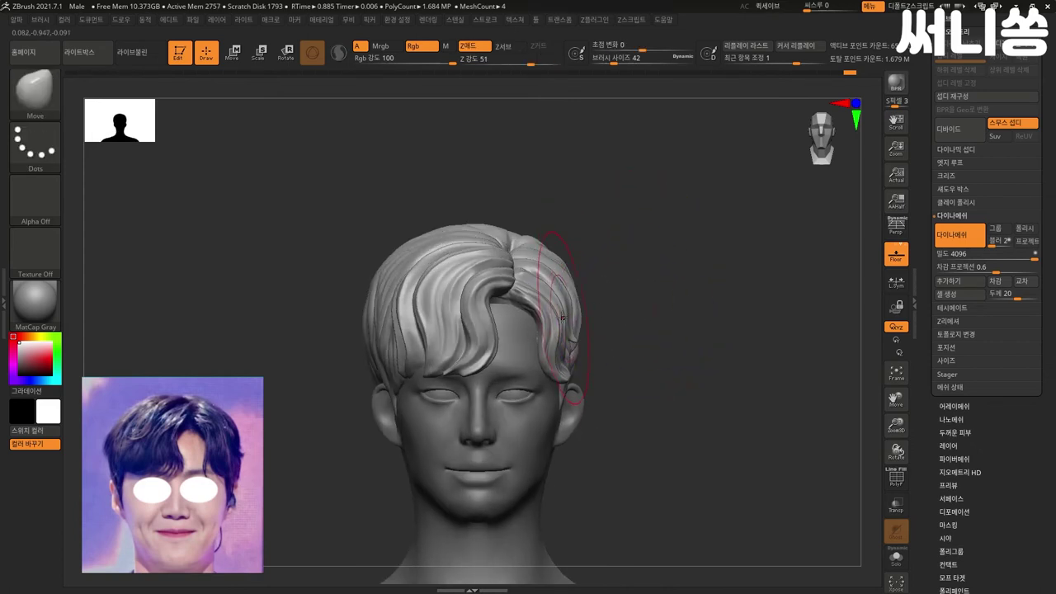
left_click_drag(607, 287, 569, 302)
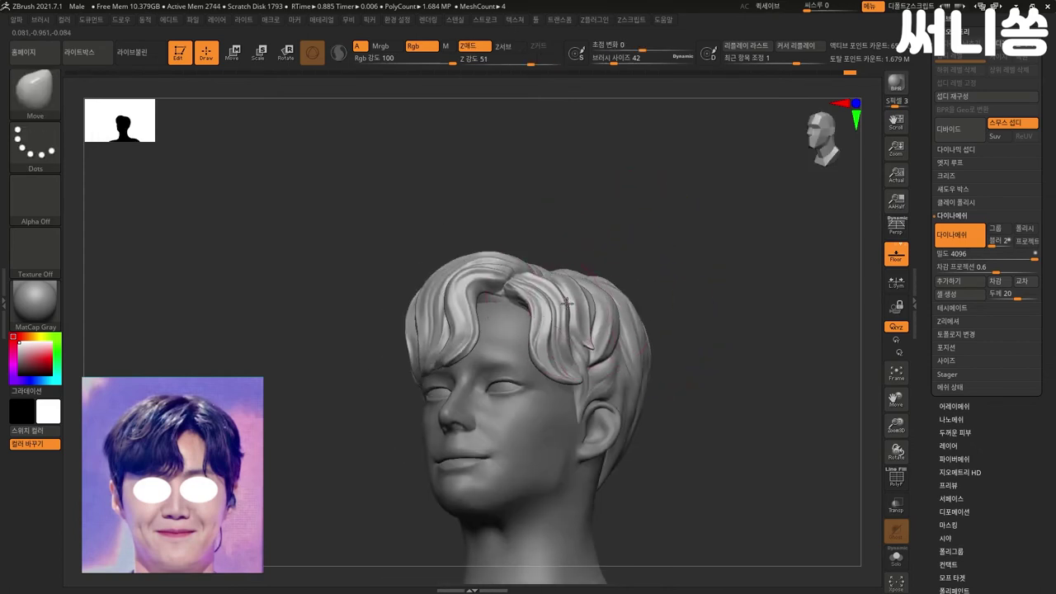
key("ctrl+shift+z")
key("ctrl+shift+z")
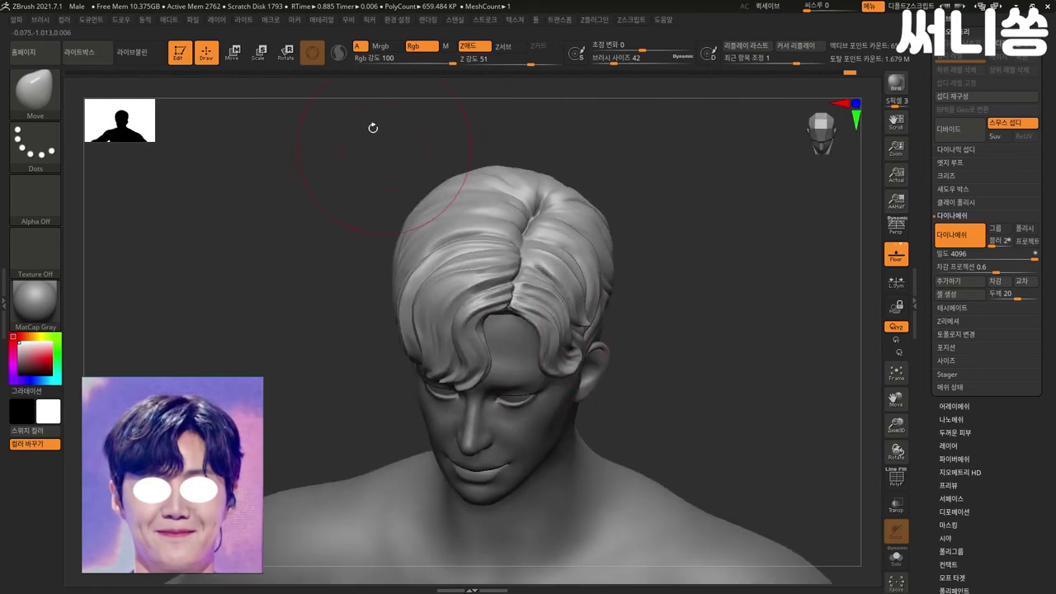
- Zoom in on the top of the hair and pick the DamStandard brush (B, D, S)
mouse_move(674, 233)
left_mouse_down()
mouse_move(754, 273)
mouse_move(739, 312)
left_mouse_up()
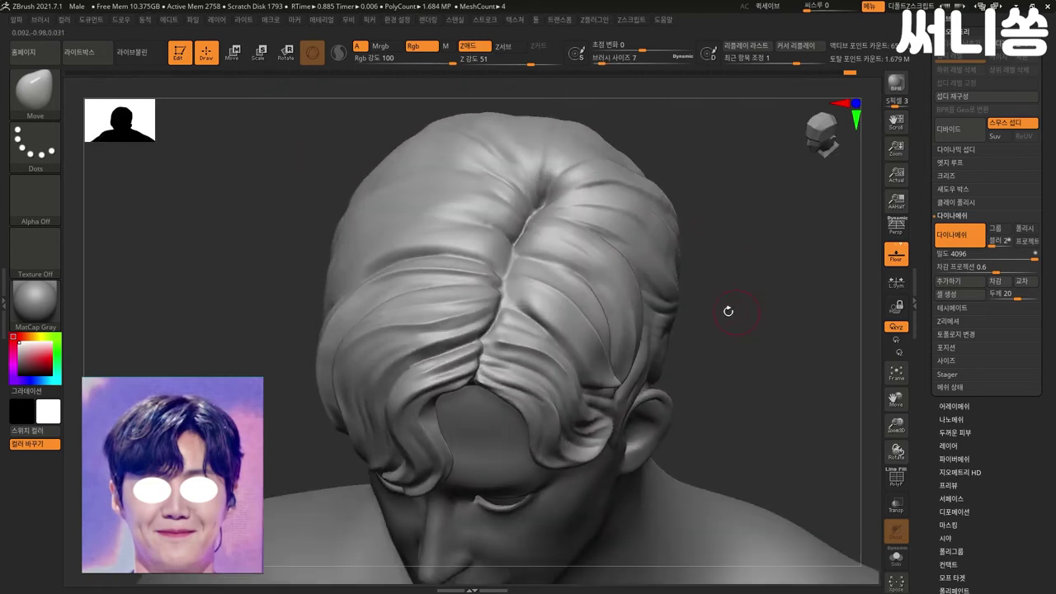
key("b")
key("d")
key("s")
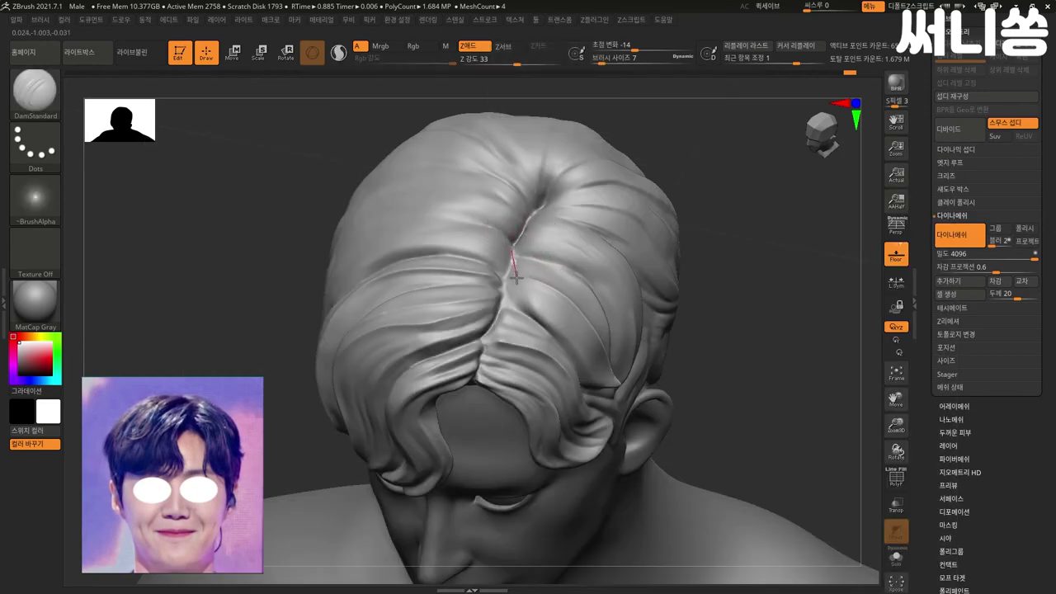
- Carve a crease along the crown parting with DamStandard set to Zsub
mouse_move(512, 284)
left_mouse_down()
mouse_move(503, 239)
mouse_move(519, 260)
left_mouse_up()
left_click(509, 50)
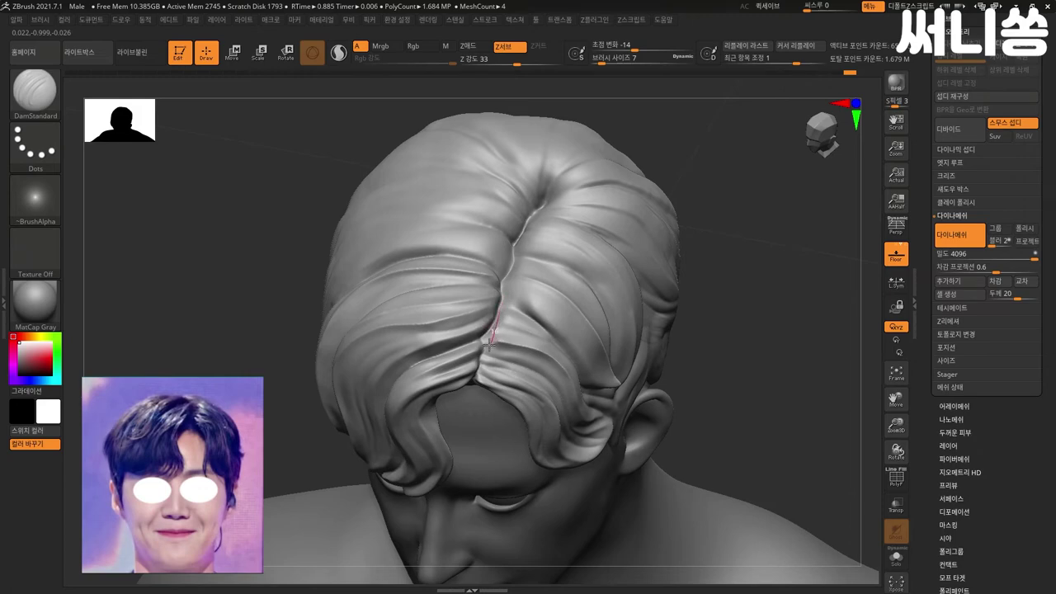
left_click(469, 349, "alt")
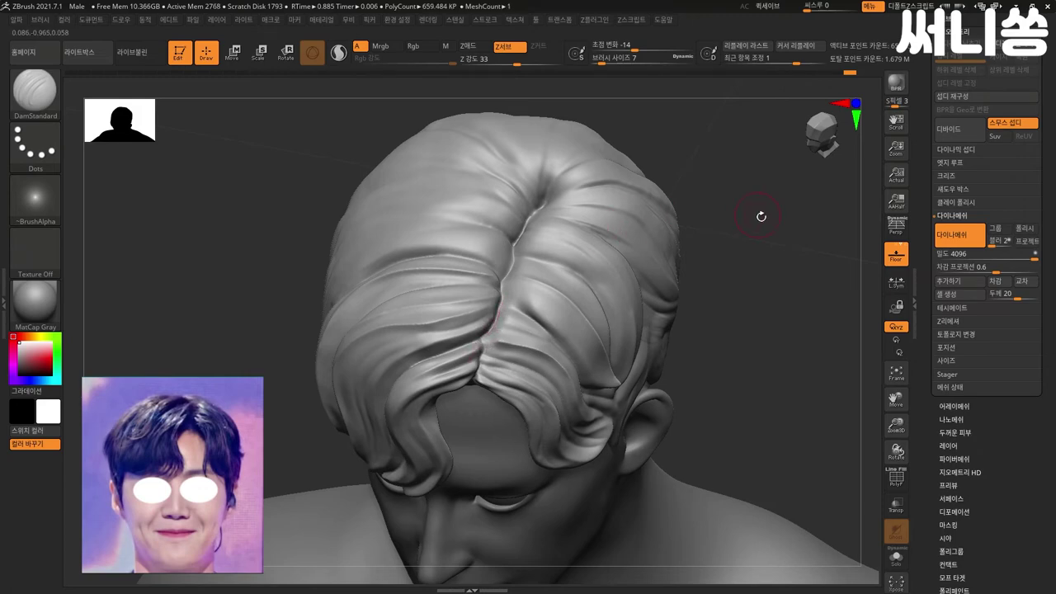
key("ctrl+z")
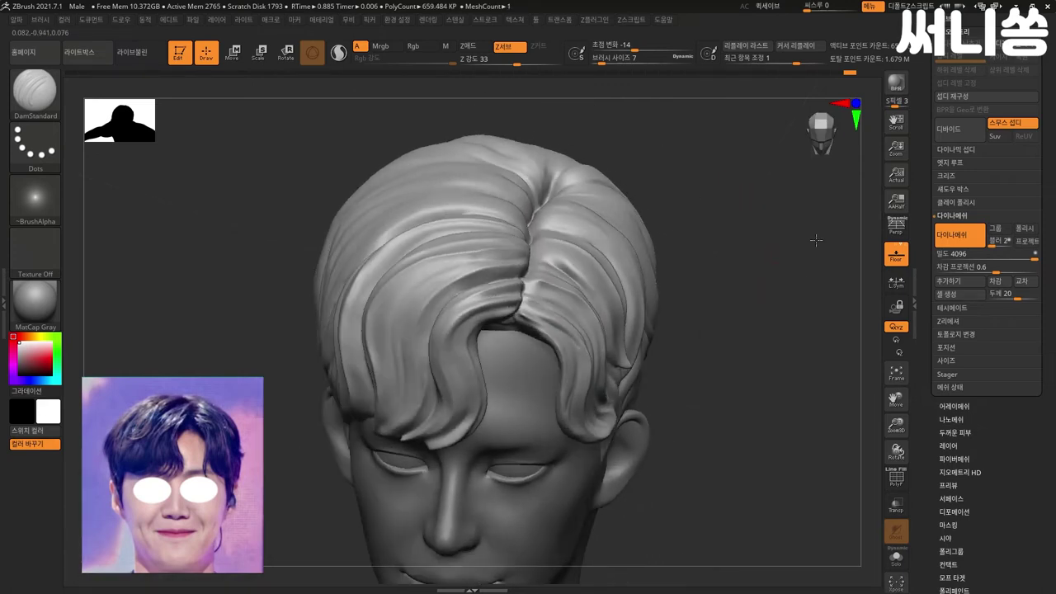
- Check the parting crease from three-quarter, back and right profile views
left_click_drag(706, 296, 688, 304, "alt")
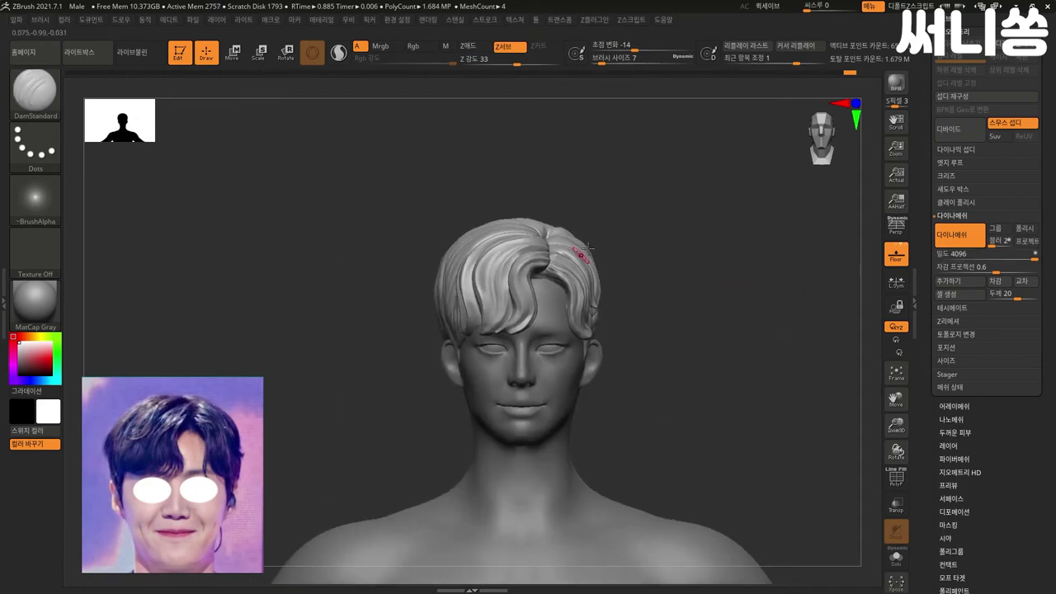
mouse_move(648, 254)
left_mouse_down("alt")
mouse_move(698, 269)
mouse_move(720, 292)
mouse_move(724, 279)
left_mouse_up("alt")
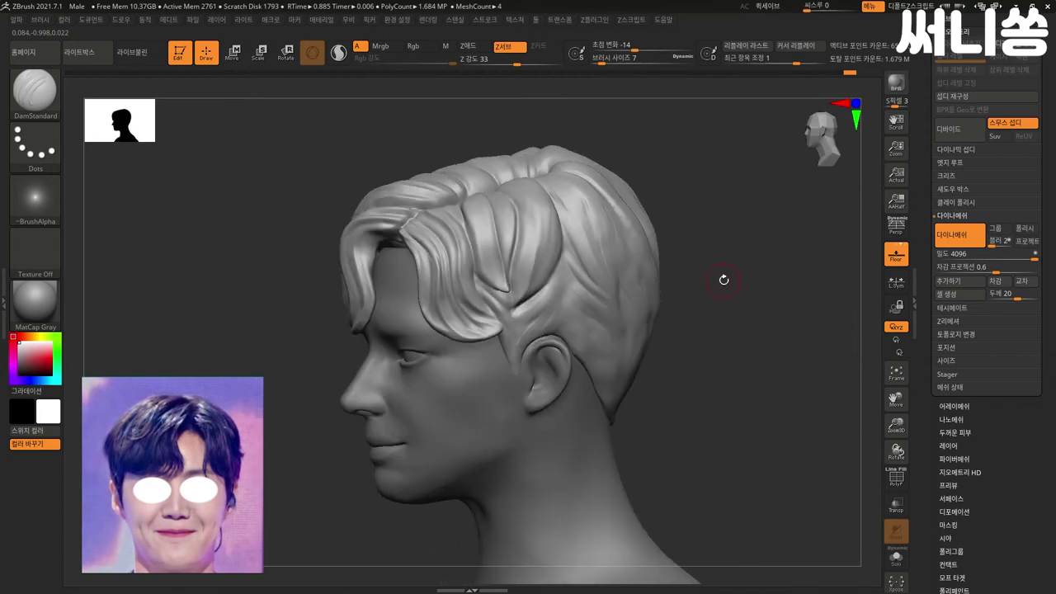
left_click_drag(726, 284, 553, 293)
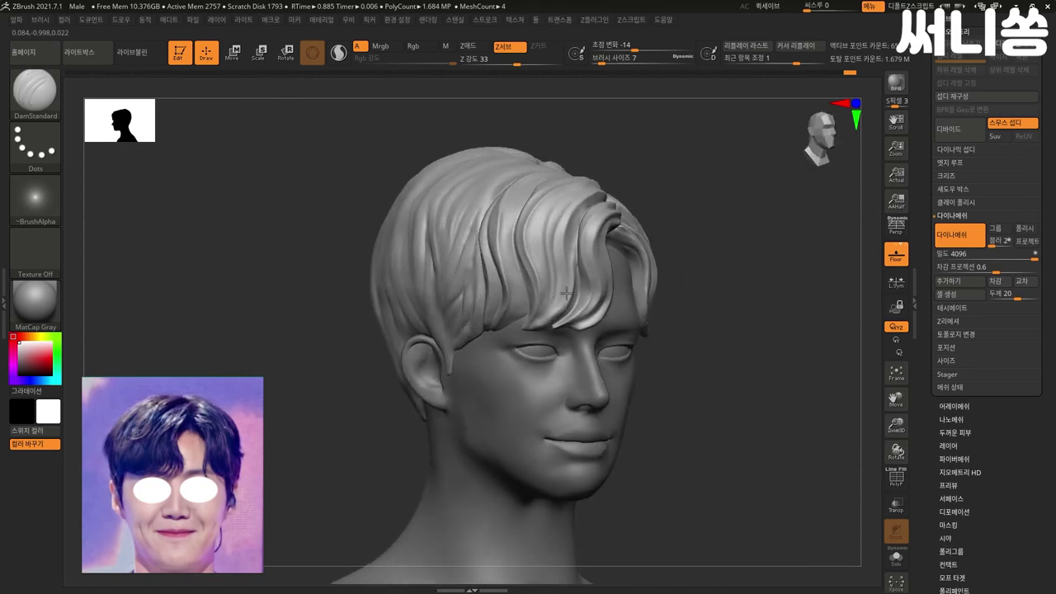
left_click_drag(553, 294, 726, 252)
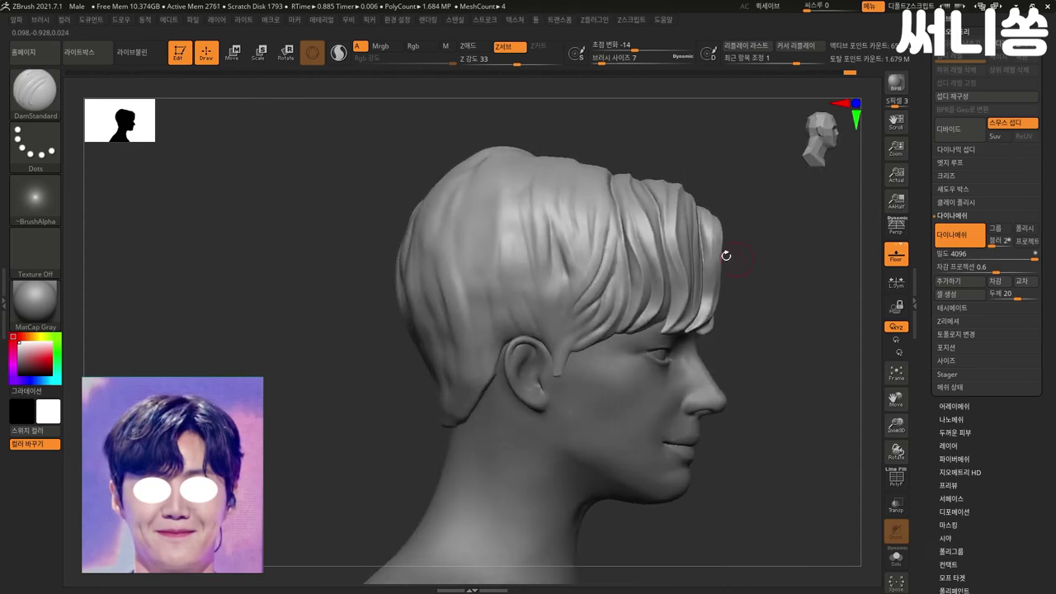
- Set the brush size to 18 and orbit round to view the back of the head
key("bracketright")
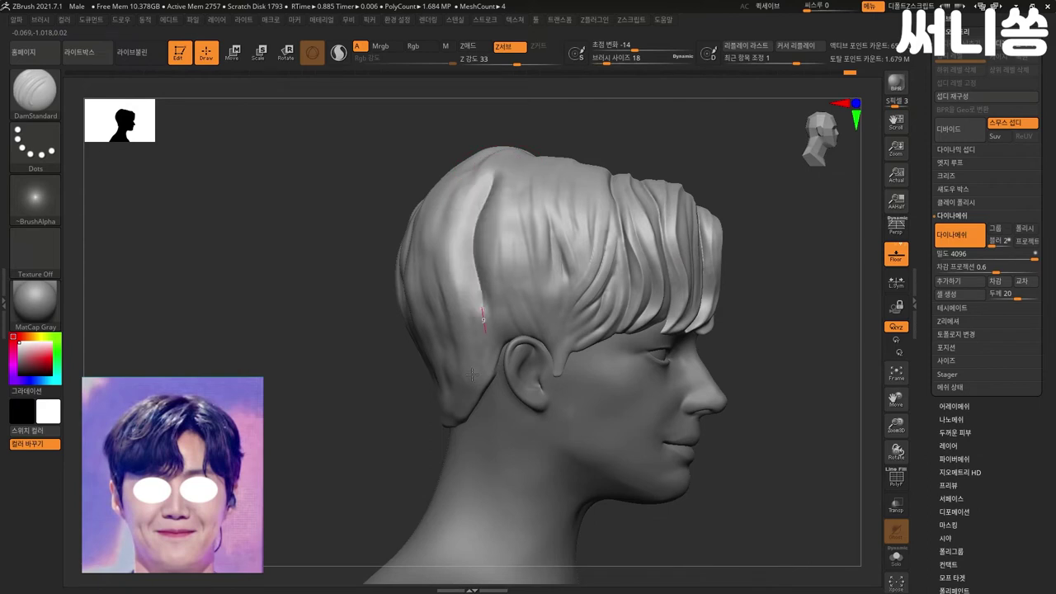
left_click_drag(341, 373, 423, 191)
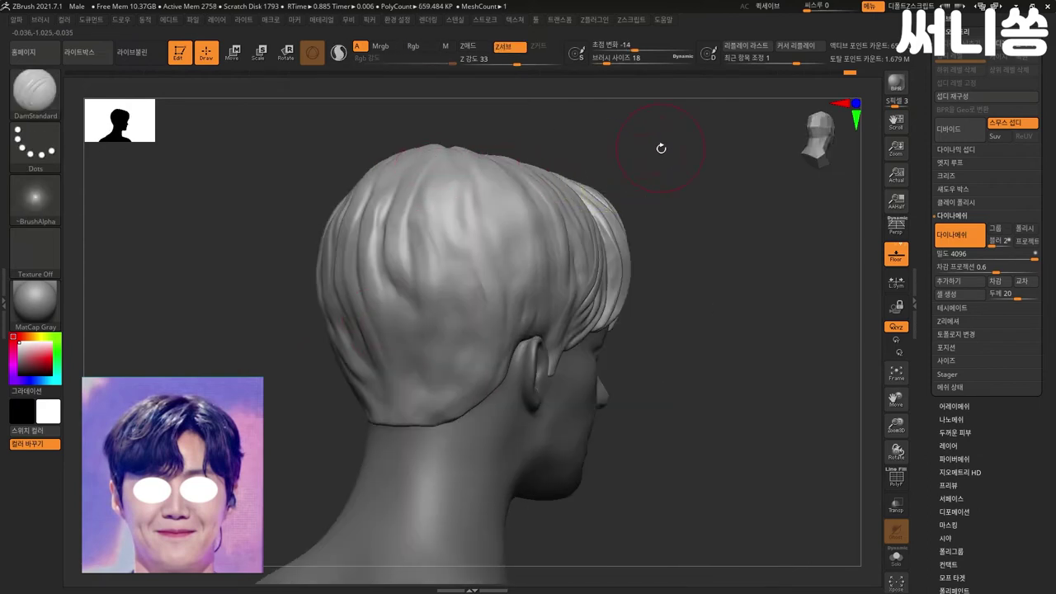
left_click_drag(663, 146, 484, 189)
mouse_move(349, 306)
left_mouse_down()
mouse_move(284, 386)
mouse_move(401, 349)
left_mouse_up()
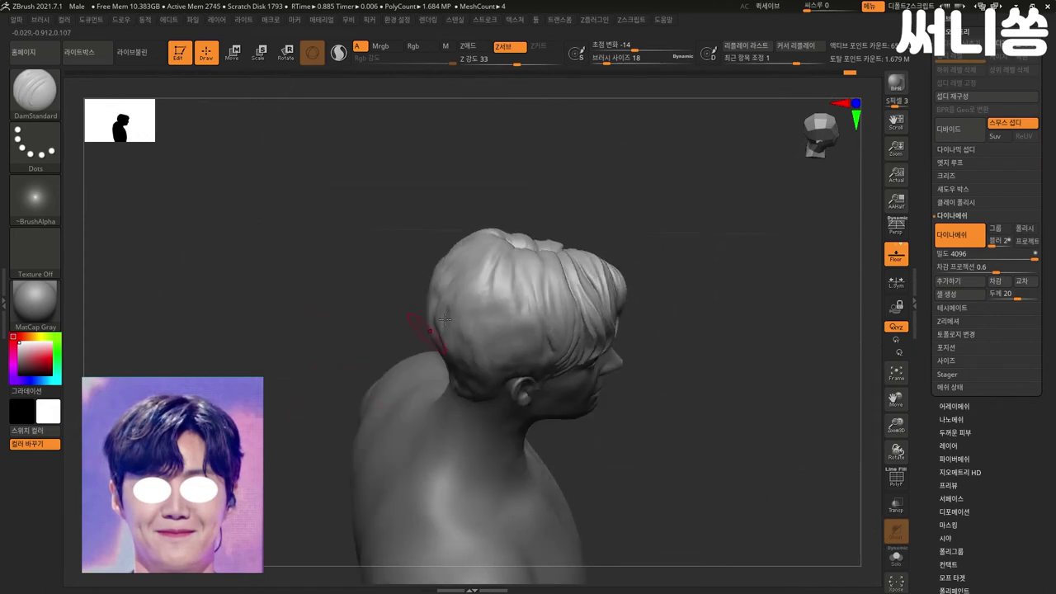
left_click_drag(660, 220, 497, 251)
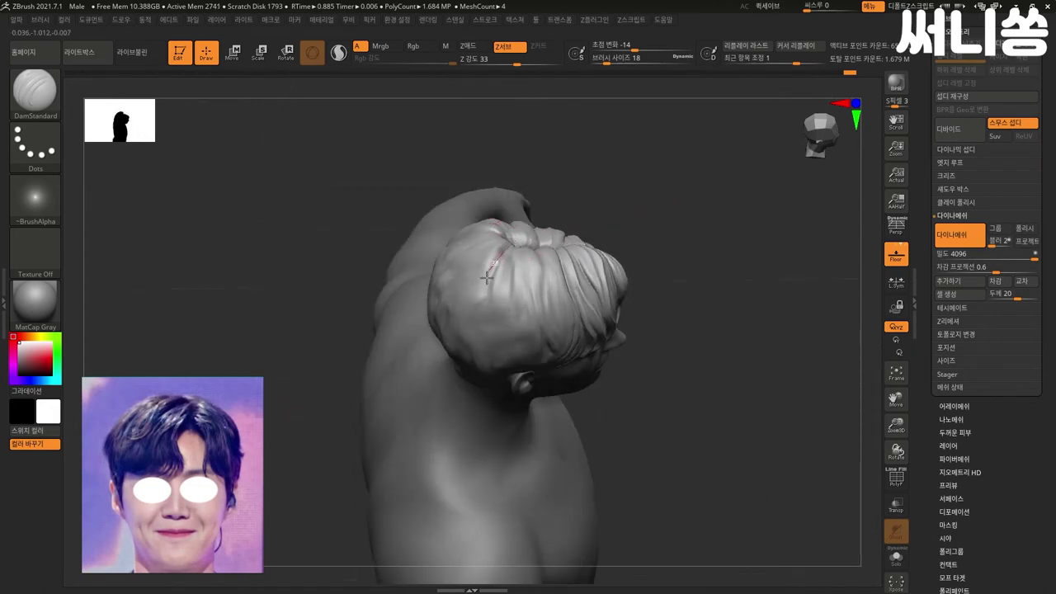
mouse_move(691, 350)
left_mouse_down("shift")
mouse_move(687, 282)
mouse_move(675, 279)
left_mouse_up("shift")
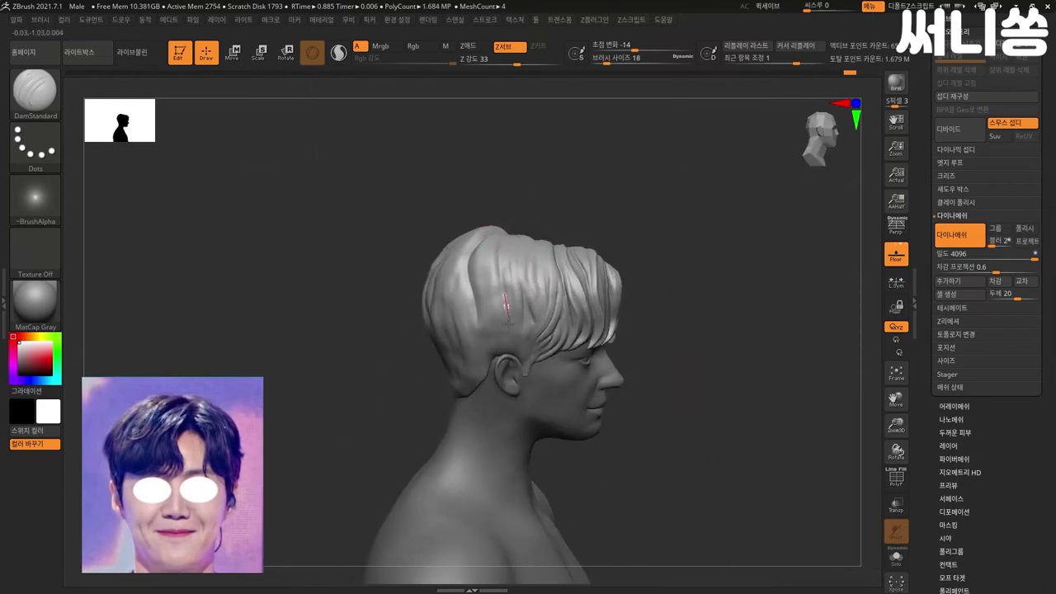
mouse_move(704, 243)
left_mouse_down()
mouse_move(632, 271)
mouse_move(641, 322)
mouse_move(523, 257)
left_mouse_up()
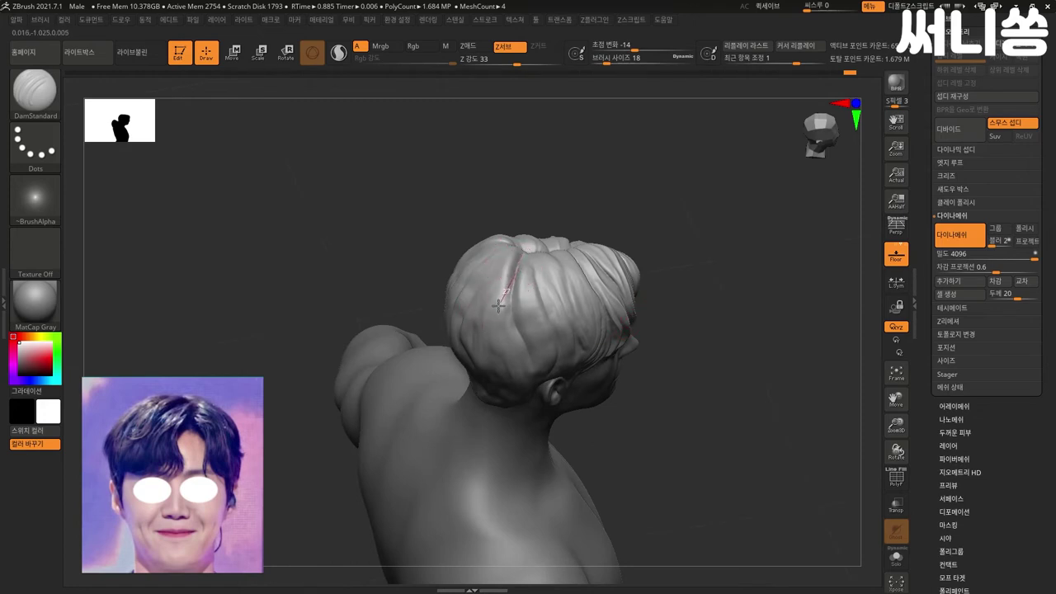
mouse_move(670, 283)
left_mouse_down()
mouse_move(713, 283)
mouse_move(519, 338)
left_mouse_up()
- Carve a strand groove across the top of the hair and check it from behind and above
left_click_drag(545, 303, 565, 326)
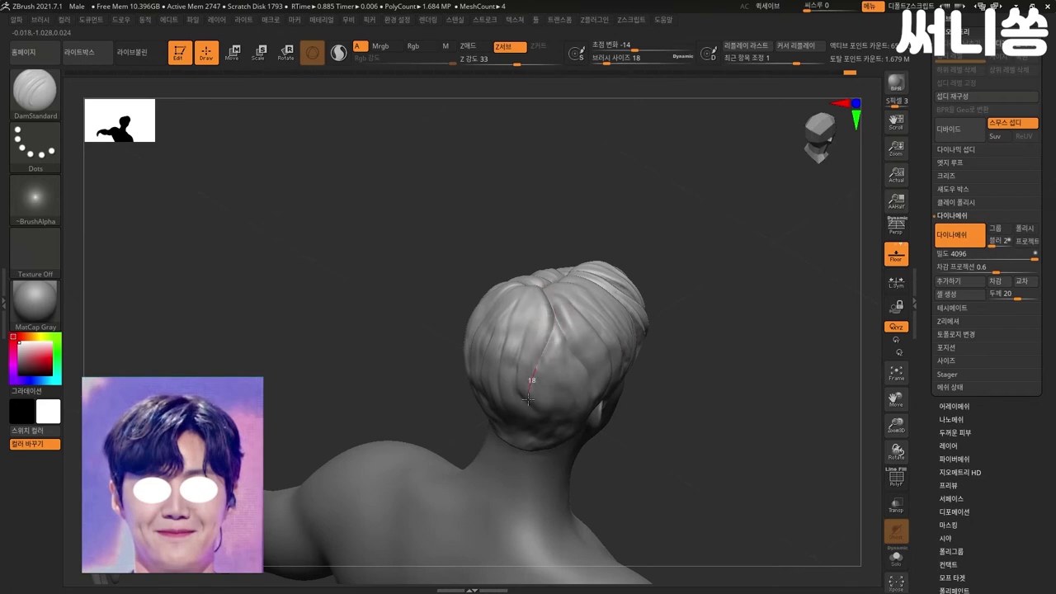
left_click_drag(696, 365, 677, 314)
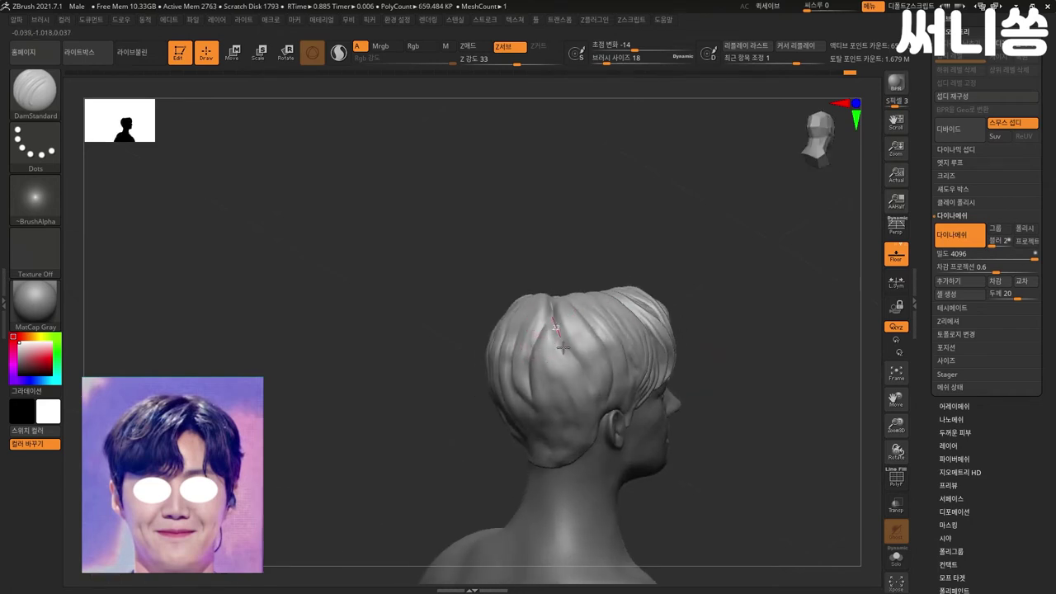
mouse_move(739, 327)
left_mouse_down()
mouse_move(778, 319)
mouse_move(708, 340)
mouse_move(577, 281)
left_mouse_up()
mouse_move(555, 261)
right_mouse_down()
mouse_move(528, 272)
mouse_move(520, 248)
right_mouse_up()
left_click_drag(528, 239, 462, 341)
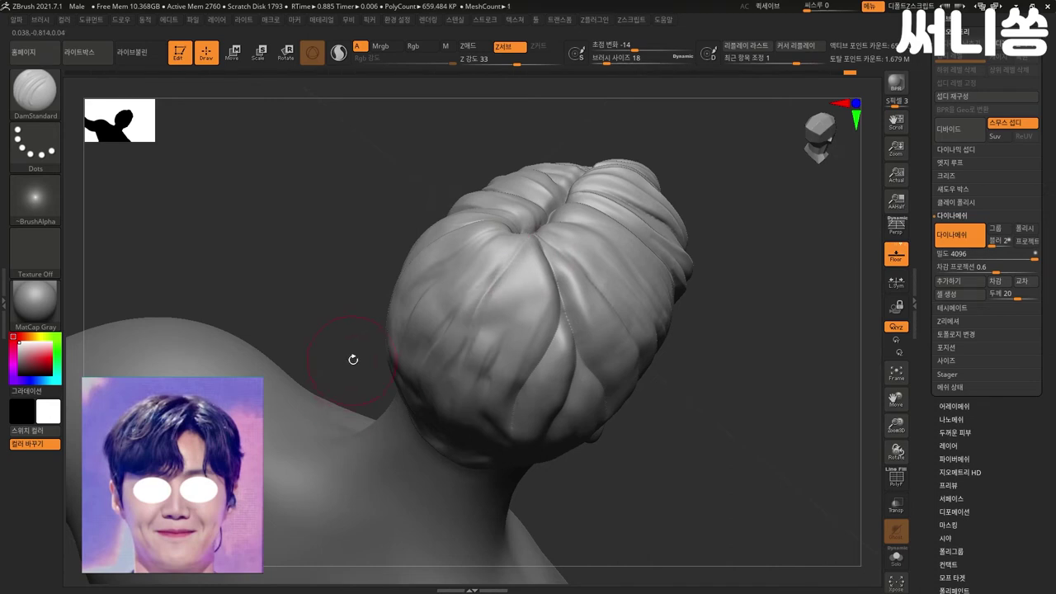
- Carve strand grooves down from the crown on the back, then undo them
left_click_drag(351, 359, 365, 330)
left_click_drag(337, 365, 386, 362)
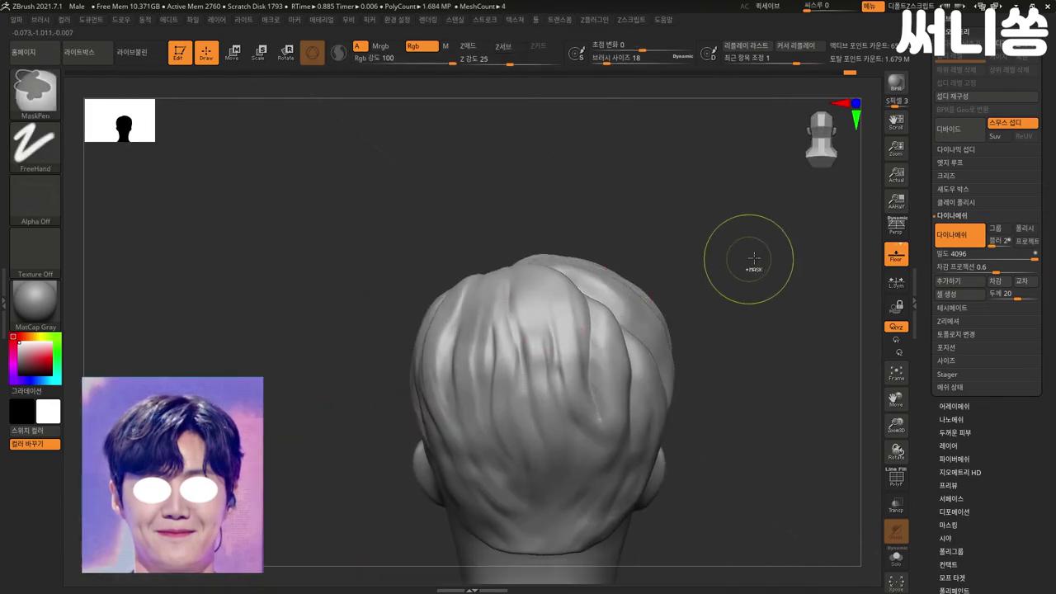
left_click_drag(755, 259, 702, 297)
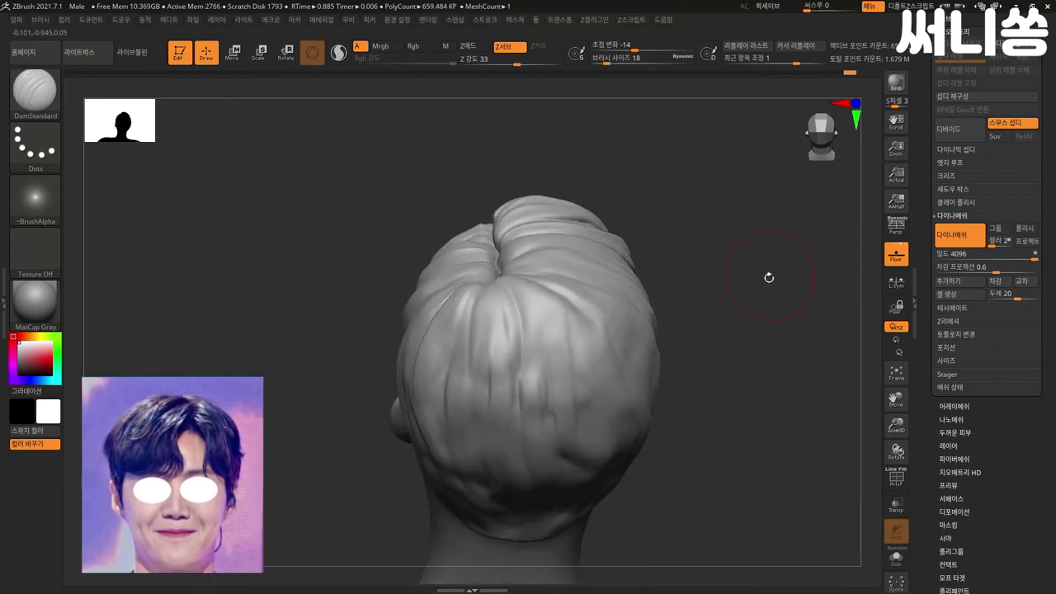
left_click_drag(771, 274, 734, 272)
left_click_drag(492, 282, 504, 318)
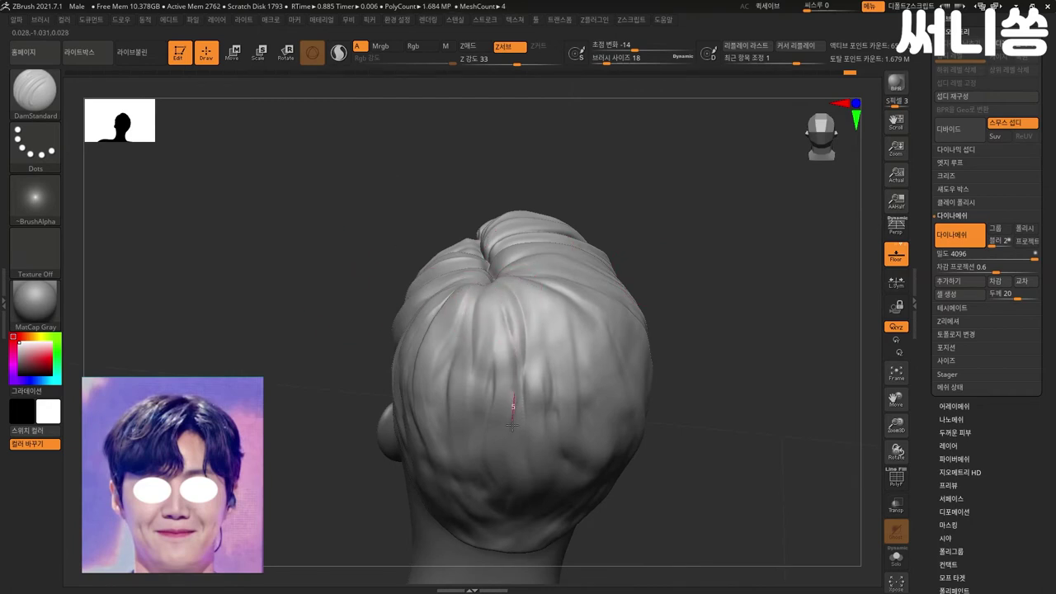
left_click_drag(494, 299, 500, 316)
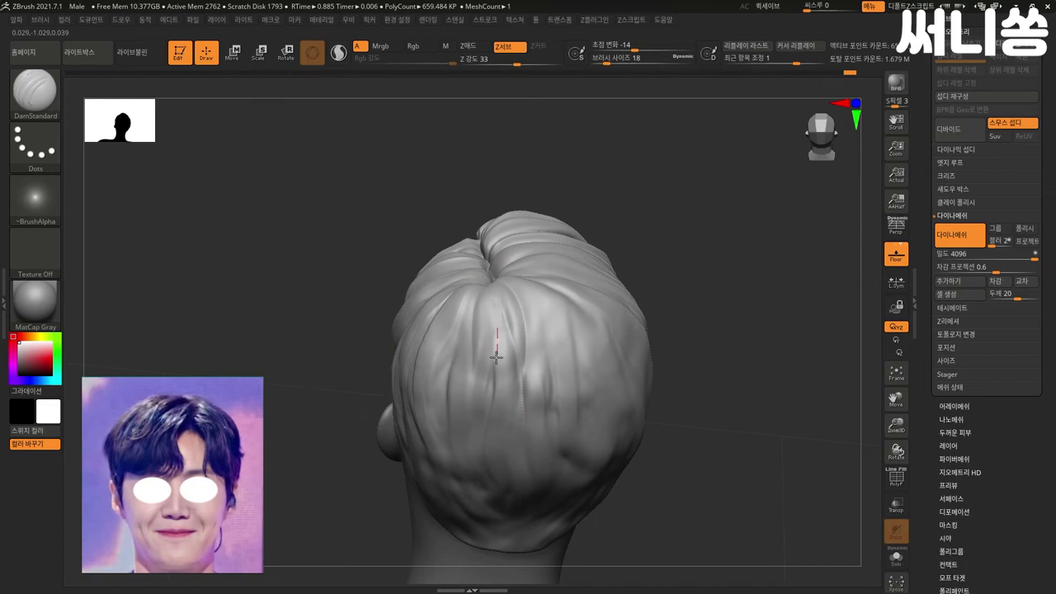
left_click_drag(493, 379, 500, 314)
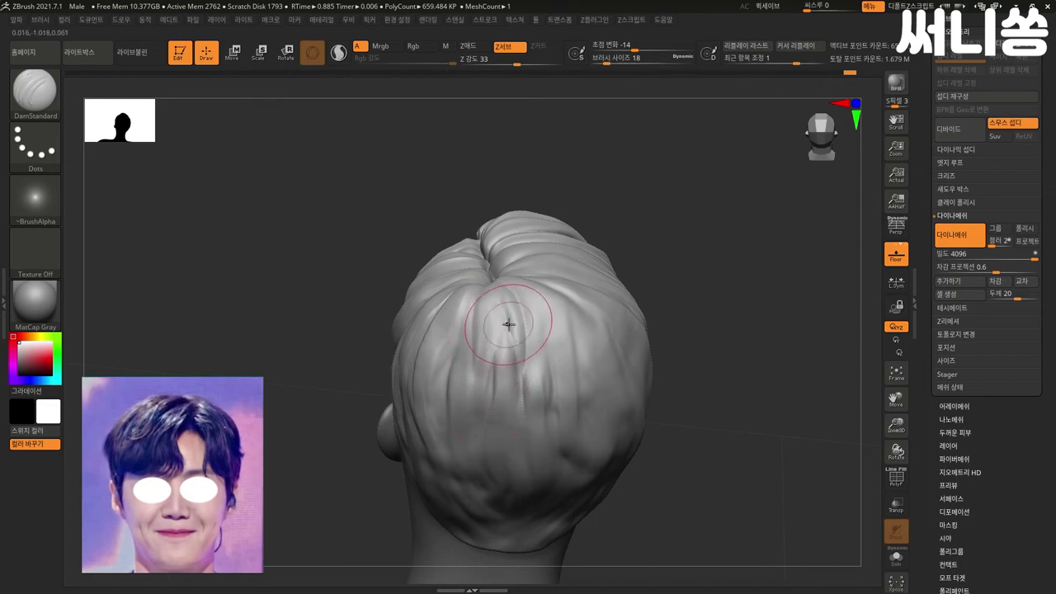
left_click_drag(640, 363, 733, 346)
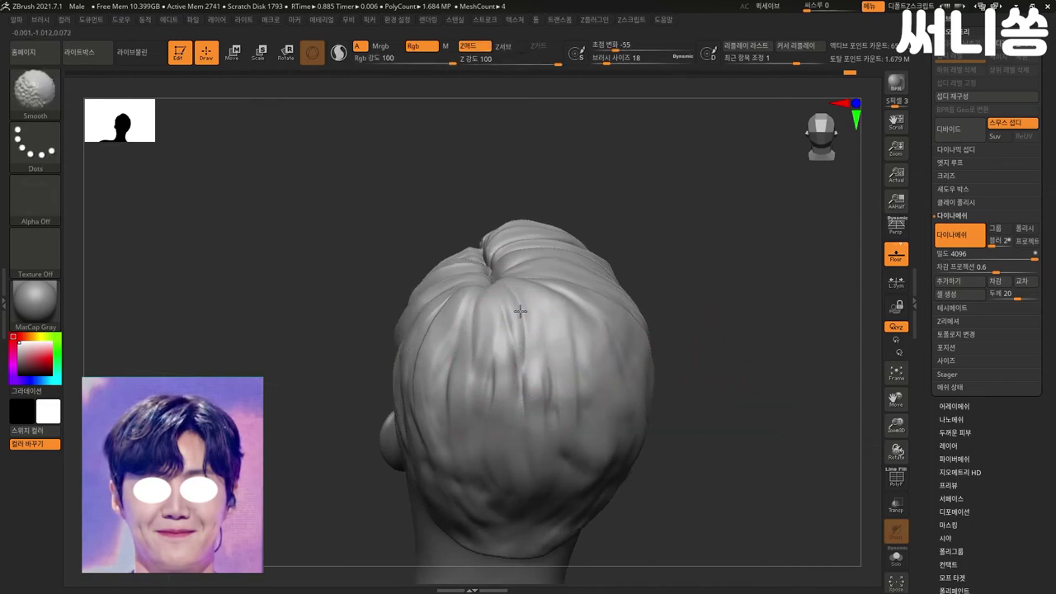
left_click_drag(582, 331, 590, 348)
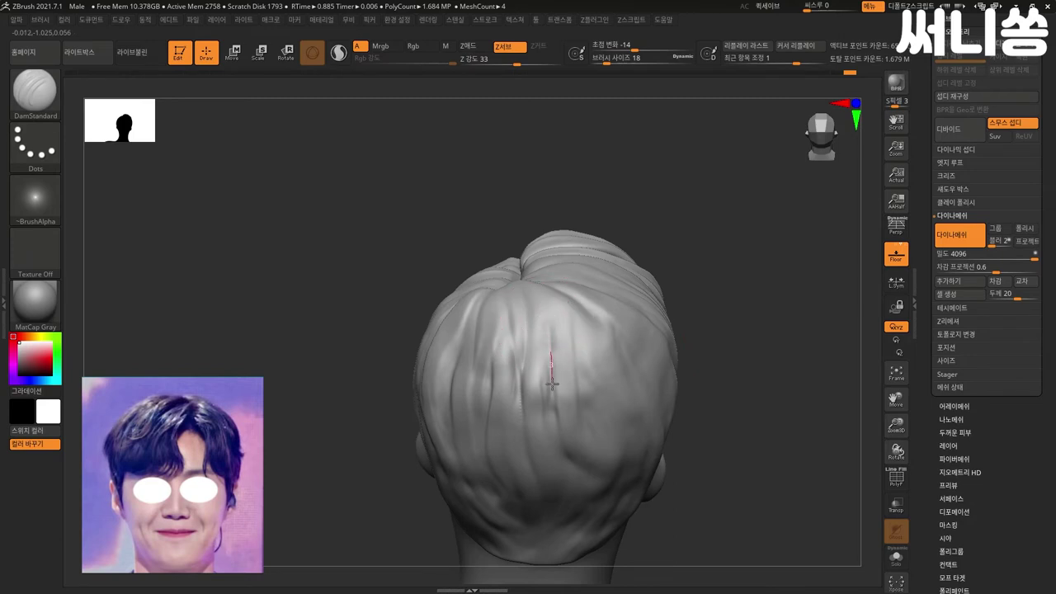
key("ctrl+z")
- Smooth the crown and carve new strand grooves across the crown and down the back hair
left_click_drag(726, 347, 550, 312)
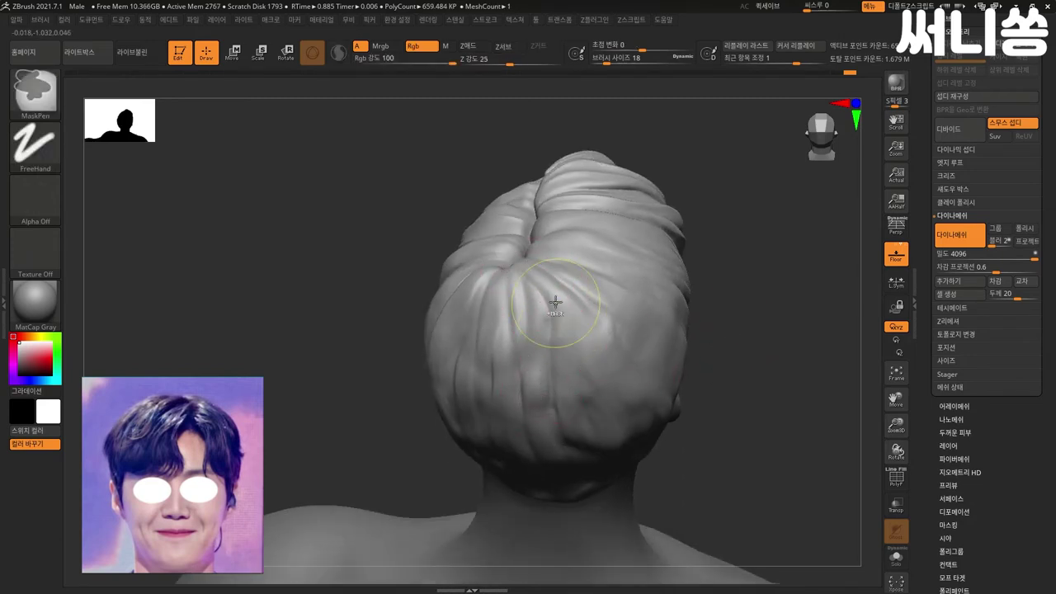
left_click_drag(710, 313, 608, 330)
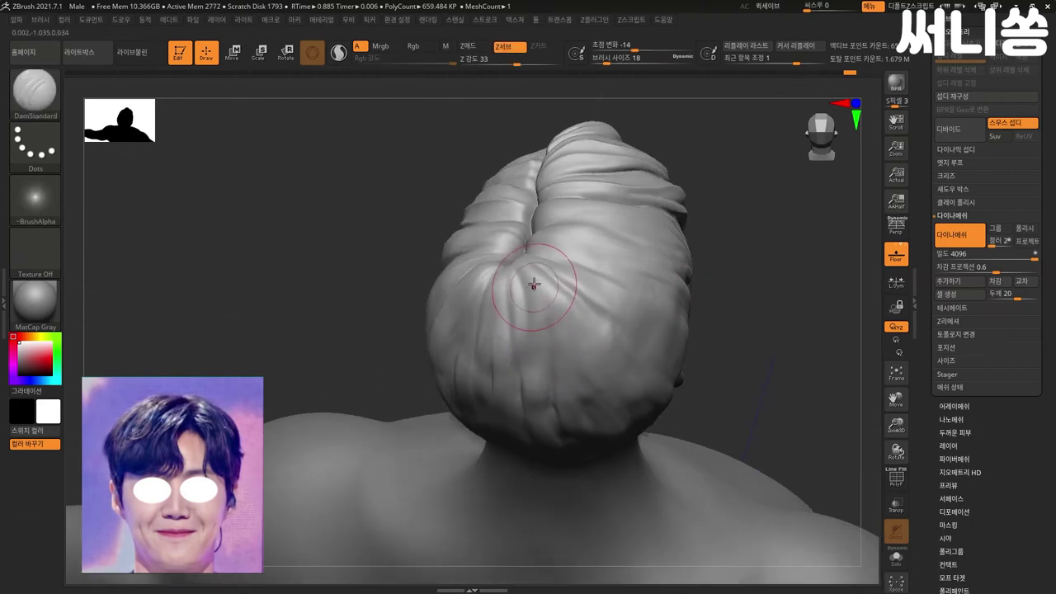
left_click_drag(540, 297, 571, 369)
right_click_drag(599, 450, 707, 267)
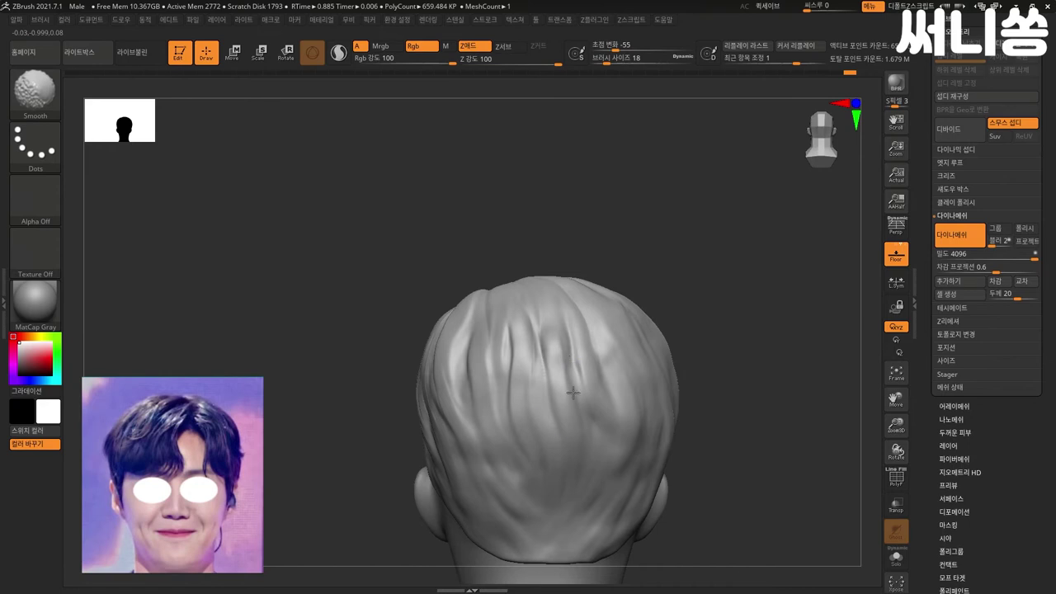
left_click_drag(580, 301, 603, 382, "alt")
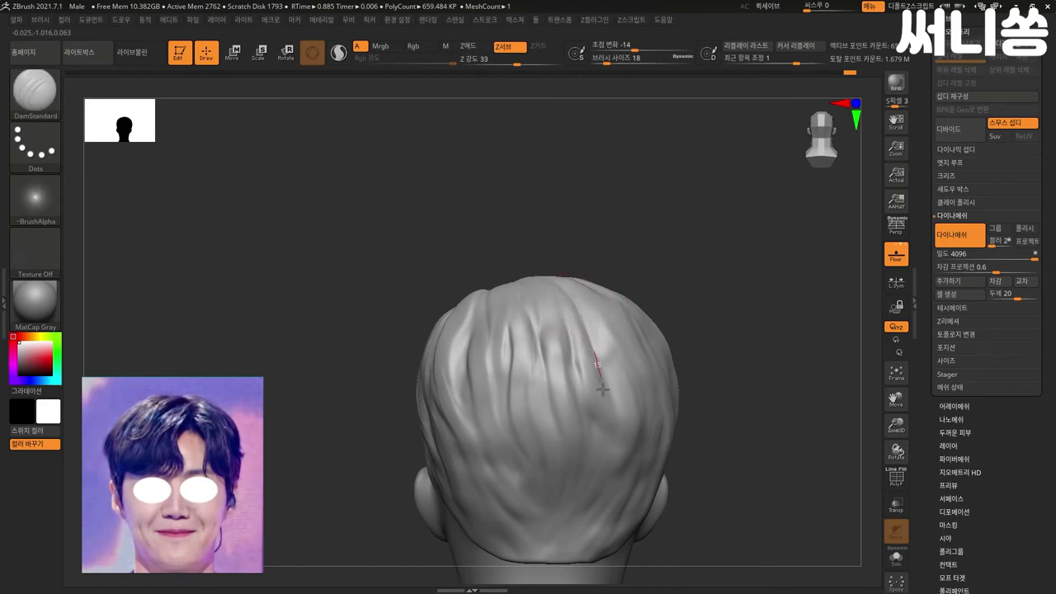
left_click_drag(551, 336, 555, 357)
left_click_drag(558, 408, 569, 437)
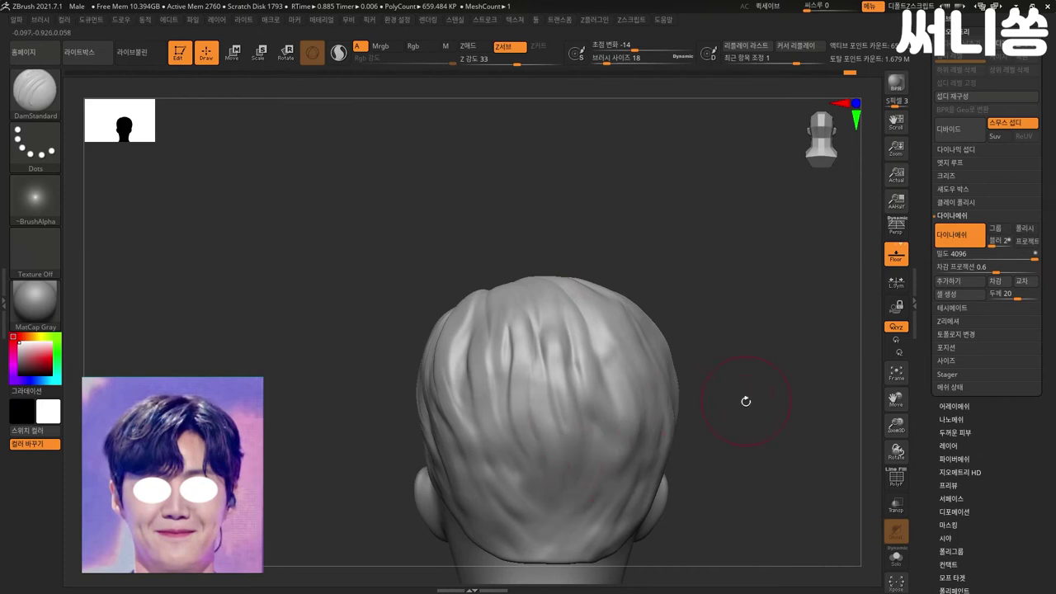
mouse_move(741, 412)
left_mouse_down()
mouse_move(743, 363)
mouse_move(601, 353)
left_mouse_up()
mouse_move(636, 264)
left_mouse_down()
mouse_move(598, 287)
mouse_move(625, 426)
left_mouse_up()
left_click_drag(645, 301, 627, 496)
mouse_move(701, 264)
left_mouse_down()
mouse_move(642, 223)
mouse_move(733, 229)
left_mouse_up()
- Orbit through profile, top and rear views to review the grooves, ending on the back view
left_click_drag(558, 388, 566, 280, "shift")
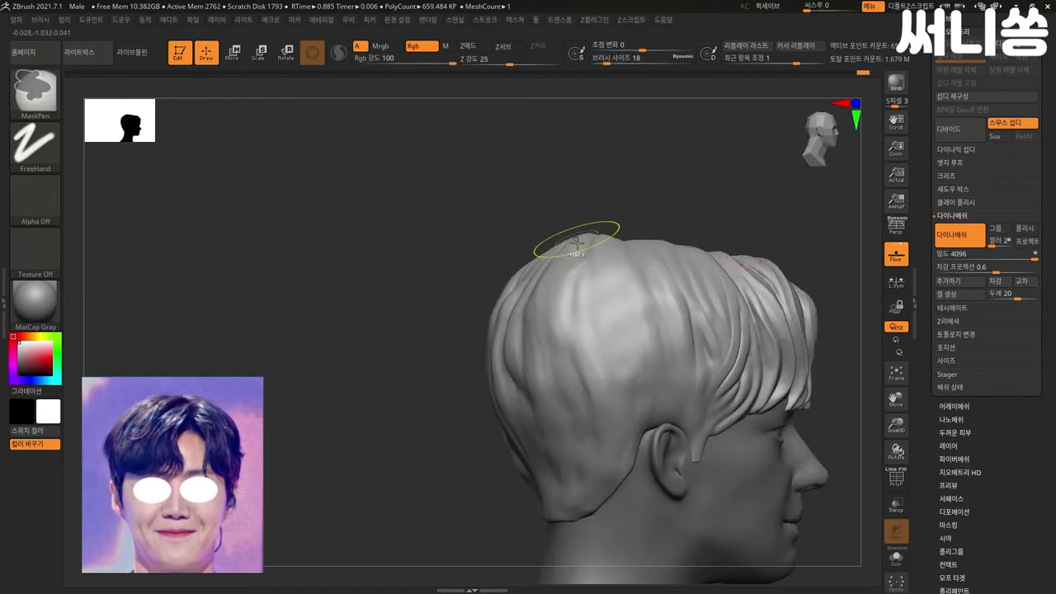
left_click_drag(367, 442, 601, 341)
mouse_move(589, 239)
left_mouse_down()
mouse_move(626, 280)
mouse_move(514, 157)
left_mouse_up()
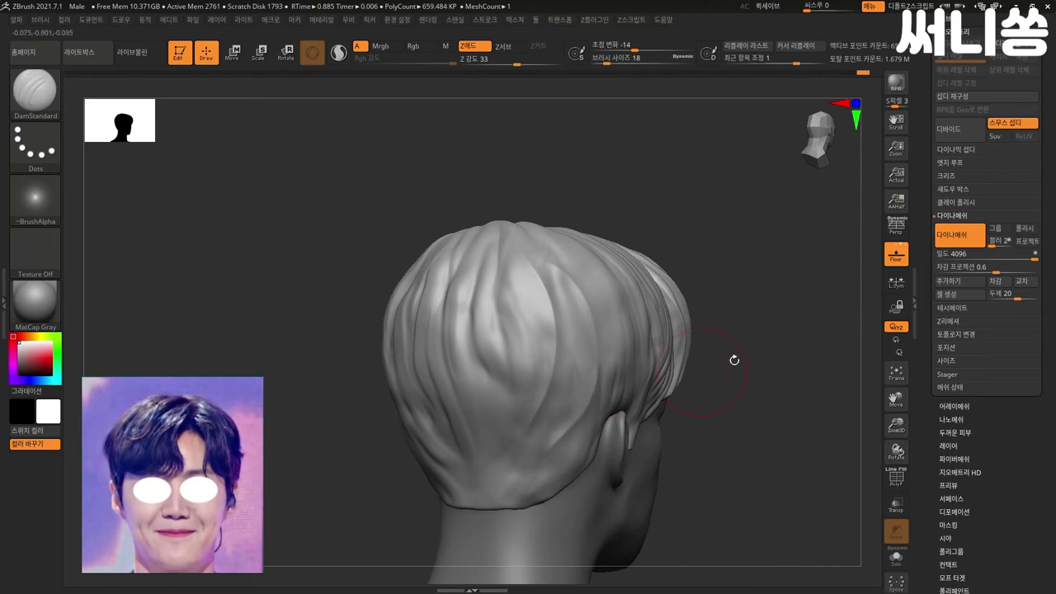
left_click_drag(736, 361, 747, 359)
left_click_drag(413, 385, 547, 267)
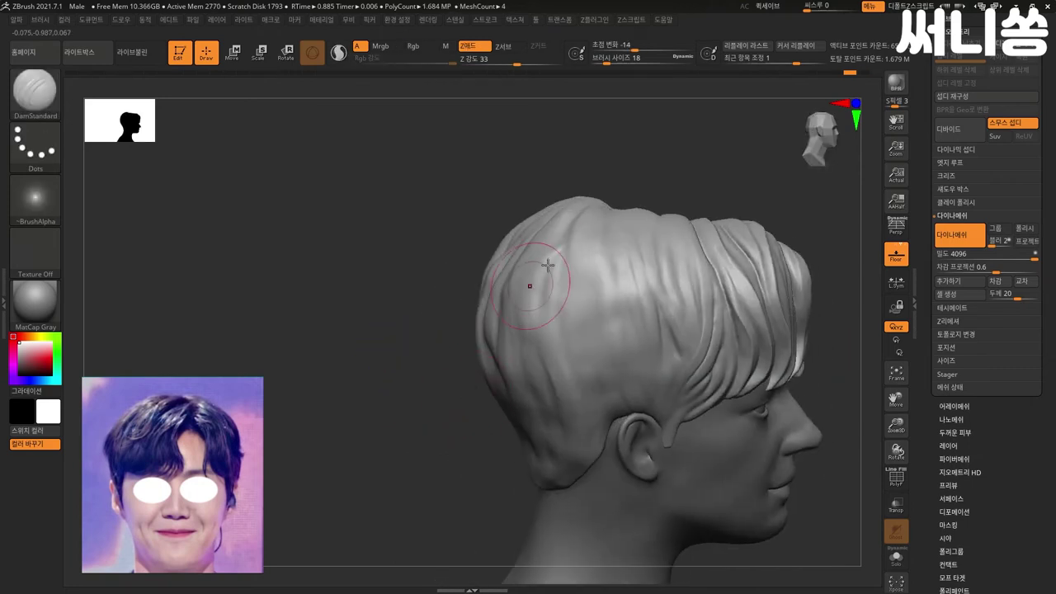
mouse_move(408, 388)
left_mouse_down()
mouse_move(413, 379)
mouse_move(407, 414)
mouse_move(578, 224)
left_mouse_up()
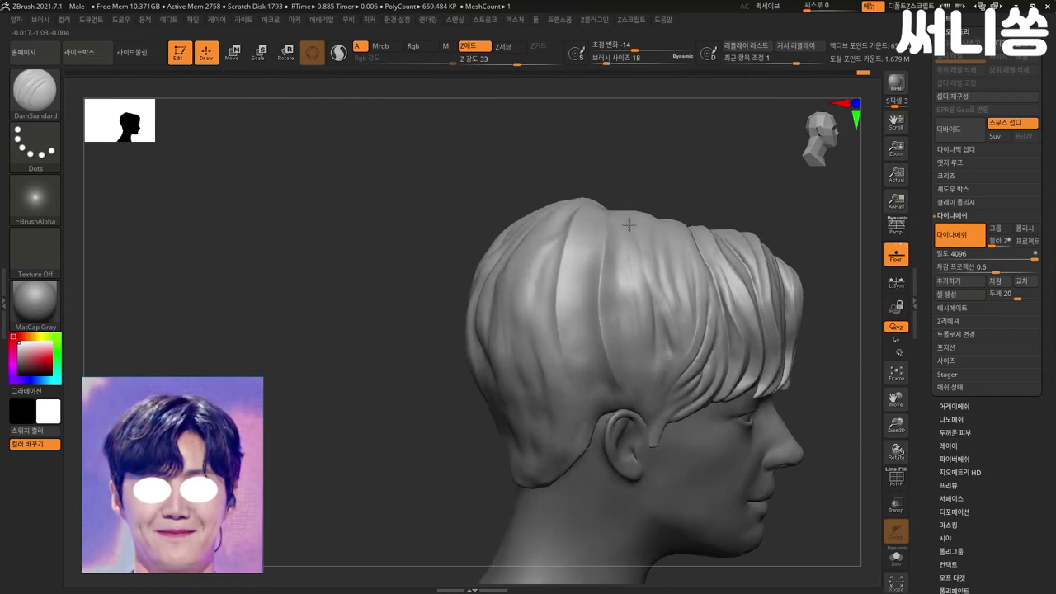
mouse_move(842, 319)
left_mouse_down()
mouse_move(843, 284)
mouse_move(806, 264)
mouse_move(547, 294)
left_mouse_up()
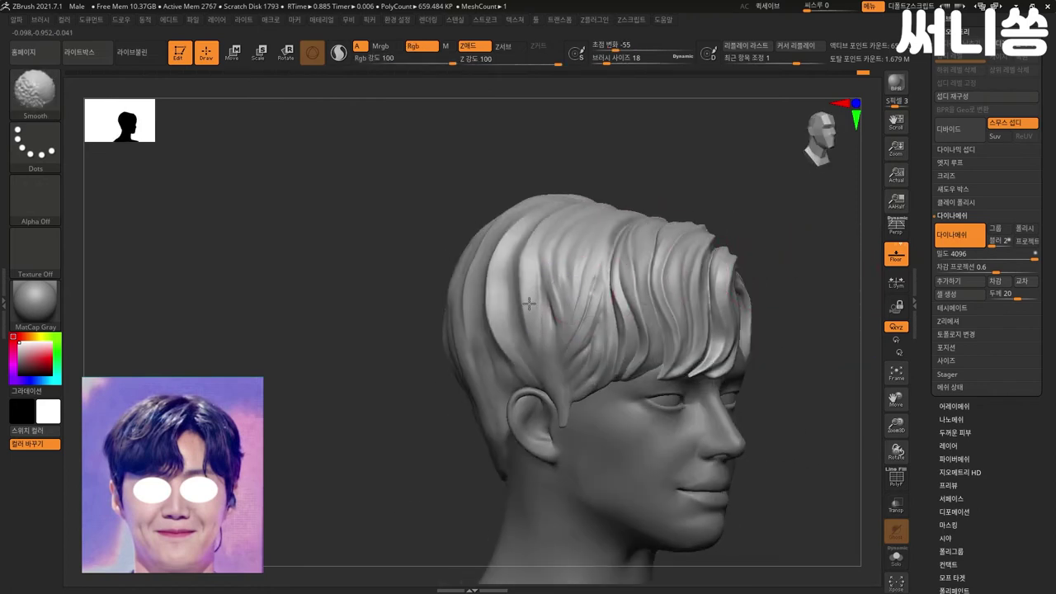
mouse_move(405, 394)
left_mouse_down("shift")
mouse_move(756, 309)
mouse_move(848, 239)
mouse_move(795, 250)
left_mouse_up("shift")
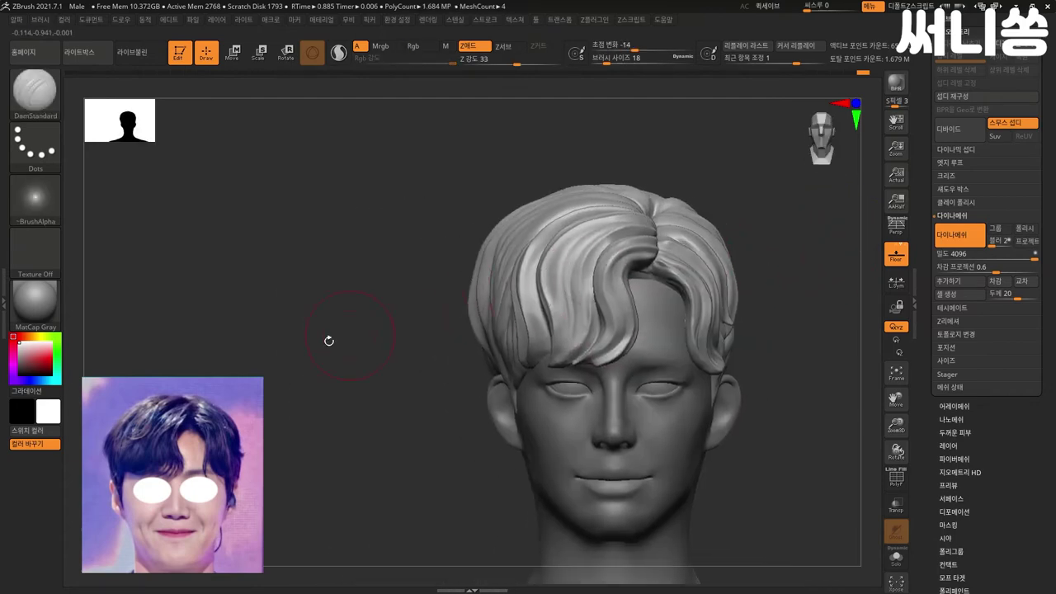
- Select the Move brush (B, M, V), turn to the back hair, and lower Draw Size to 7
key("b")
key("m")
key("v")
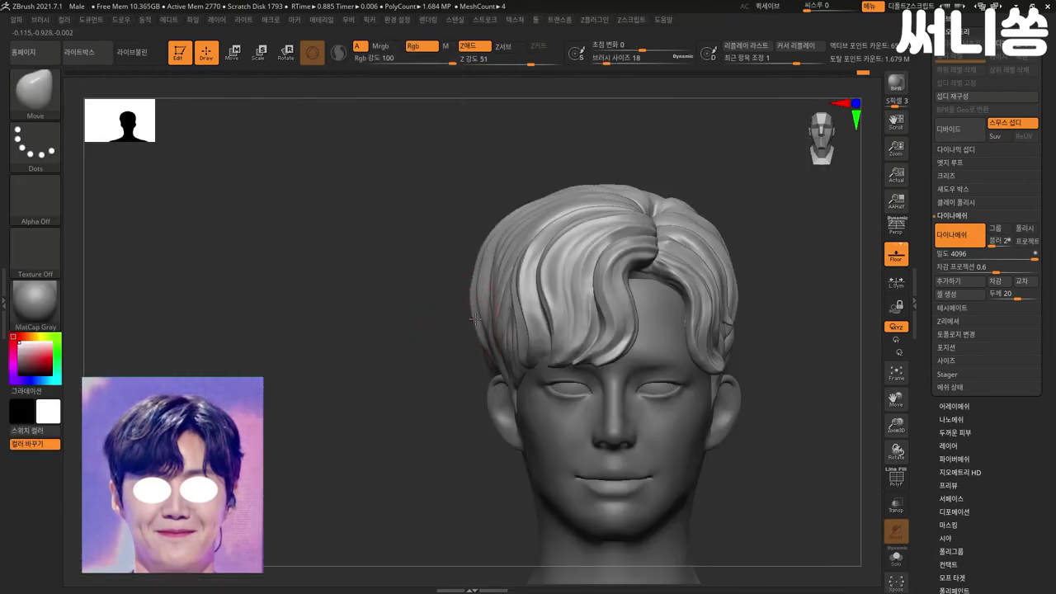
left_click_drag(467, 290, 468, 297)
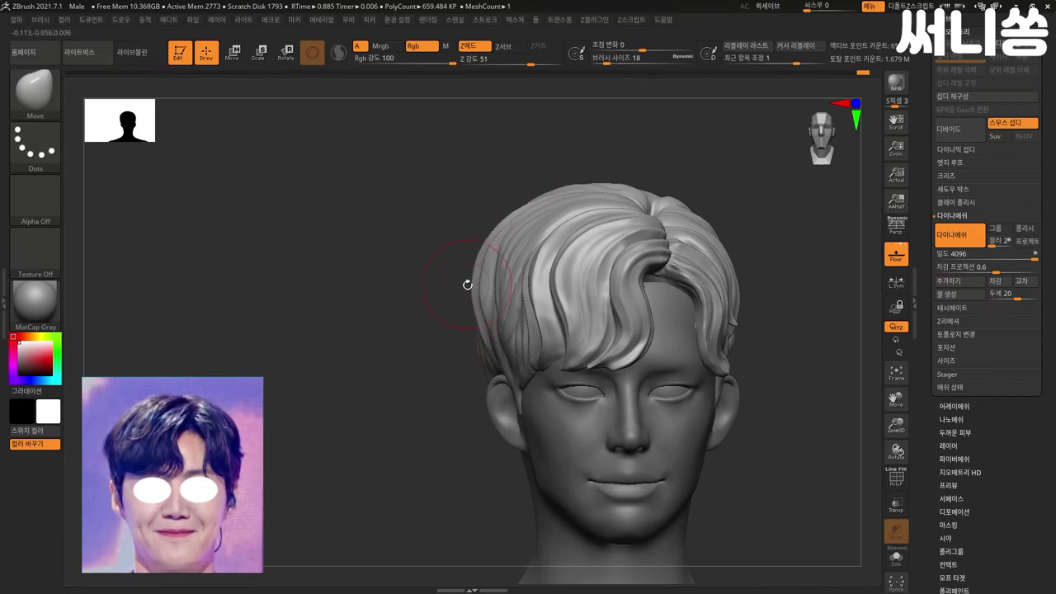
mouse_move(424, 332)
left_mouse_down()
mouse_move(612, 338)
mouse_move(800, 250)
mouse_move(531, 194)
left_mouse_up()
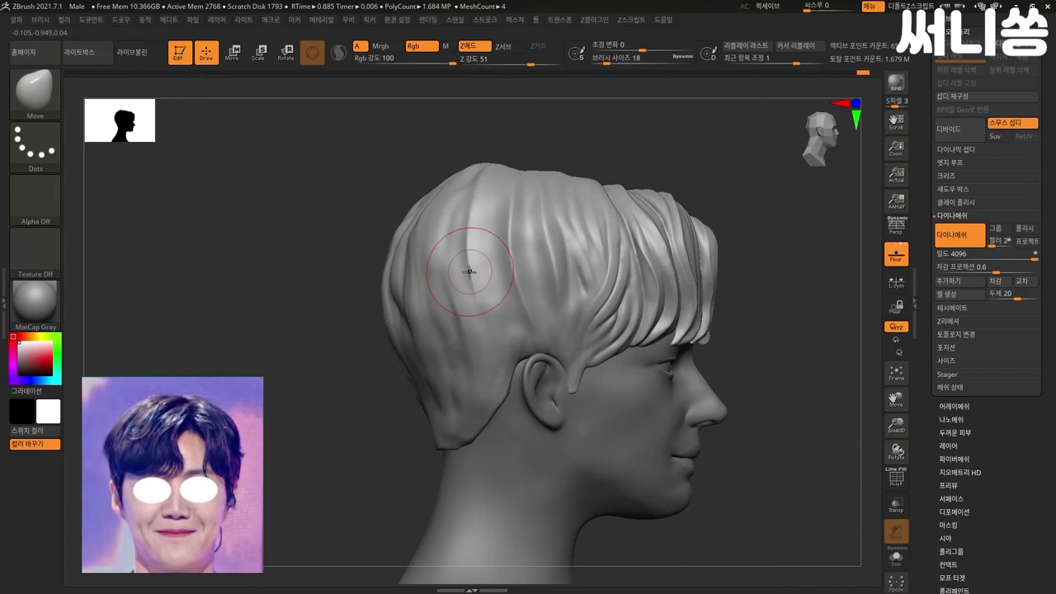
key("bracketleft")
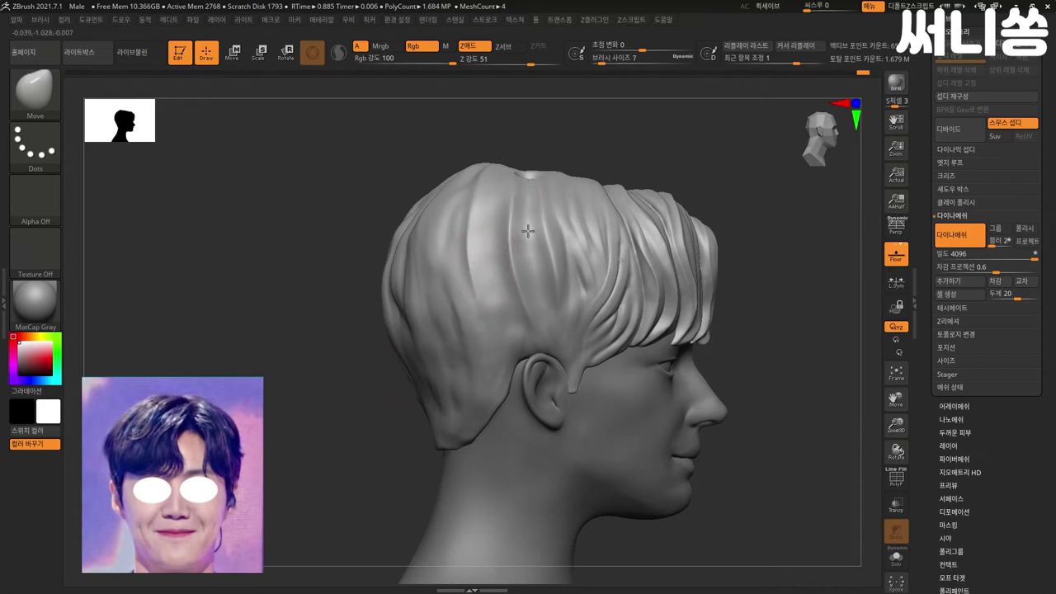
- Switch back to the DamStandard brush and orbit to a side profile
key("shift")
key("b")
key("d")
key("s")
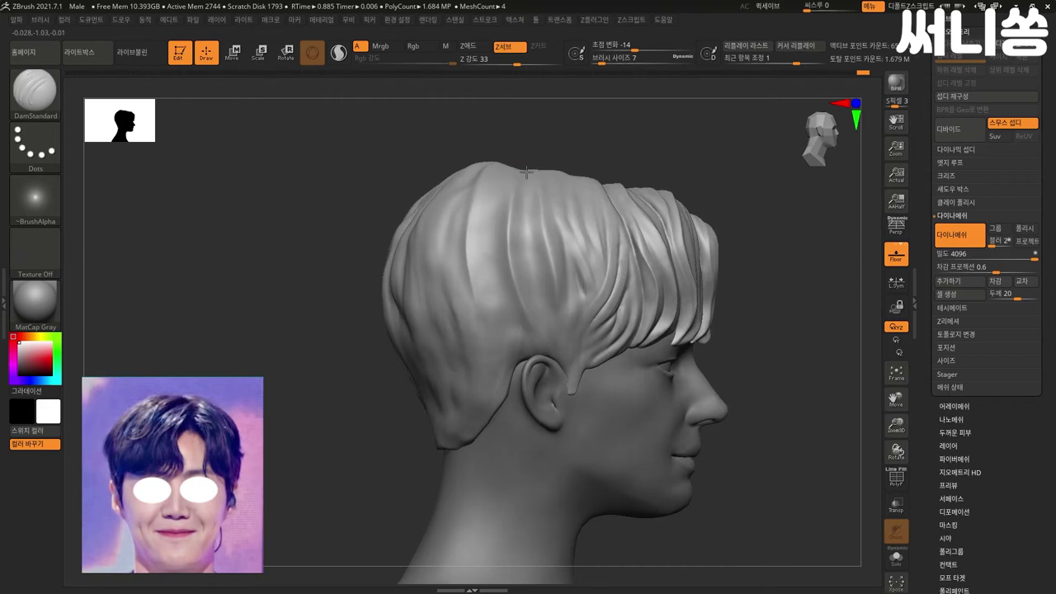
right_click_drag(551, 186, 525, 182)
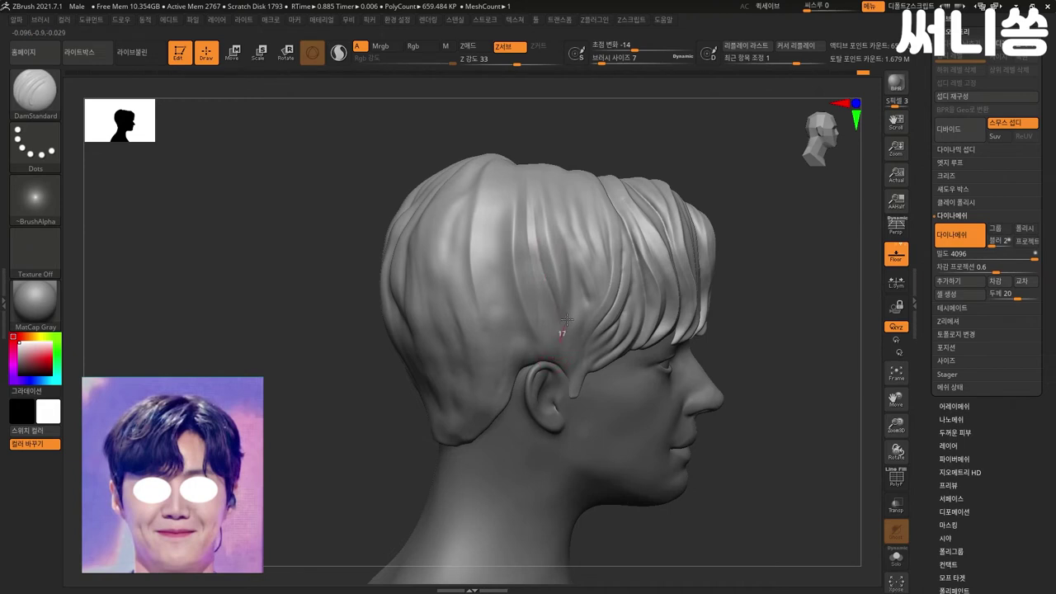
- Carve fine strand grooves down the side hair above and near the ear
left_click_drag(564, 237, 553, 191)
left_click_drag(568, 233, 578, 280)
left_click_drag(588, 319, 590, 324)
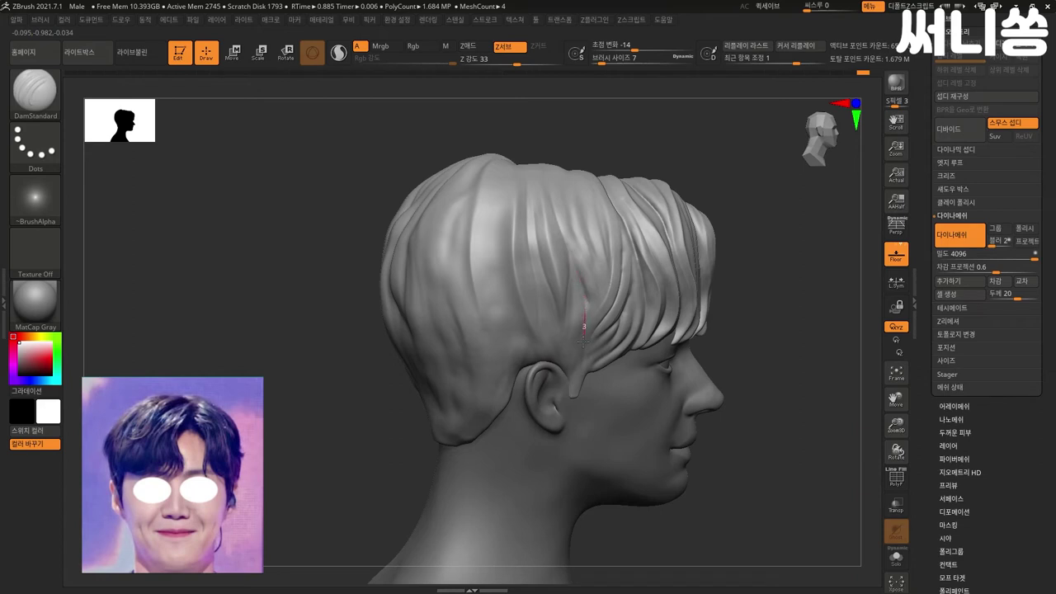
left_click_drag(566, 378, 566, 382)
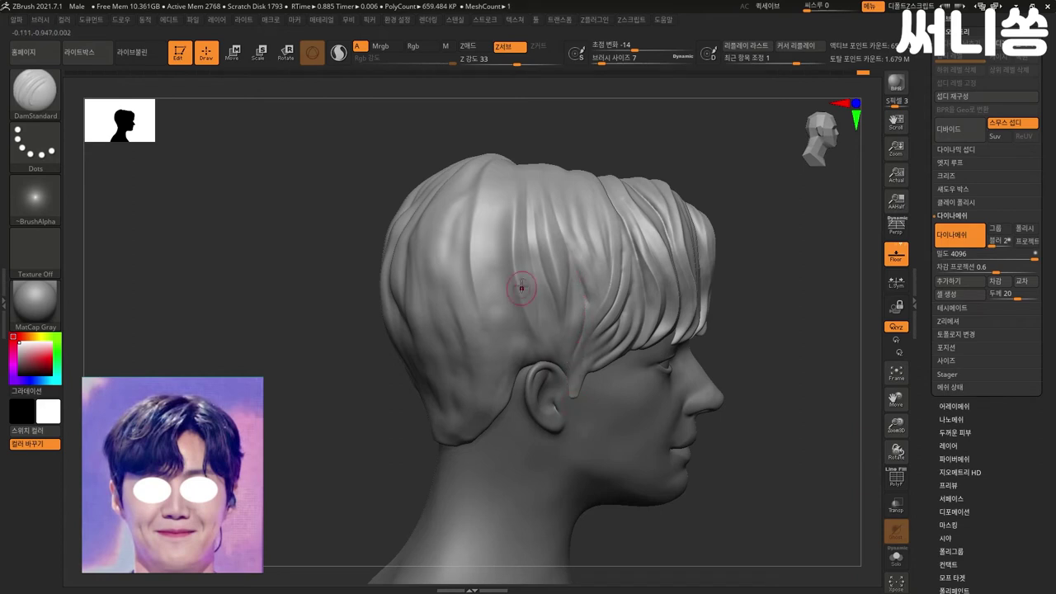
left_click_drag(533, 206, 535, 270)
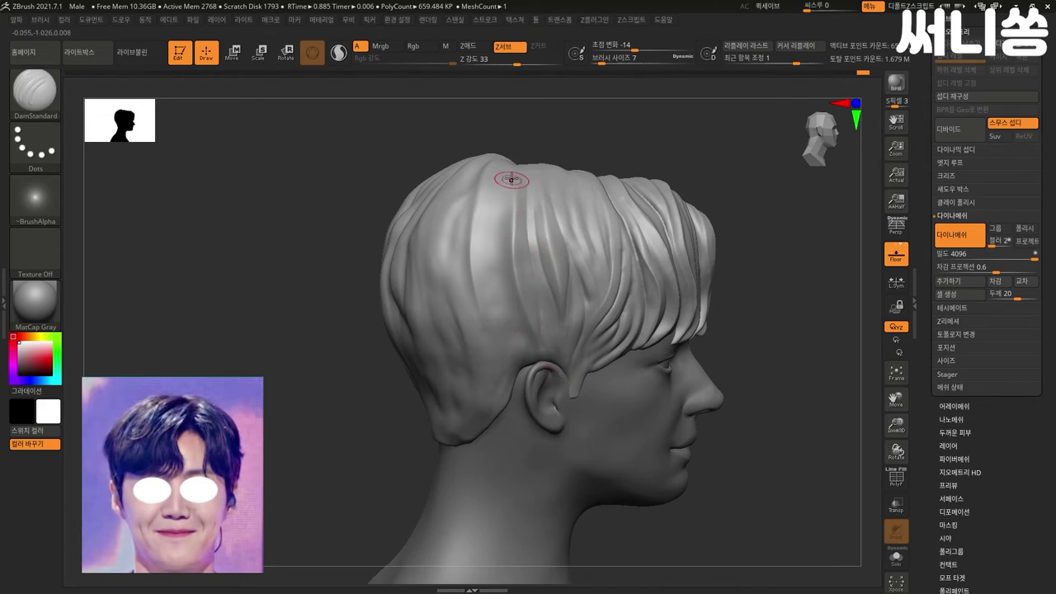
left_click_drag(504, 168, 498, 181)
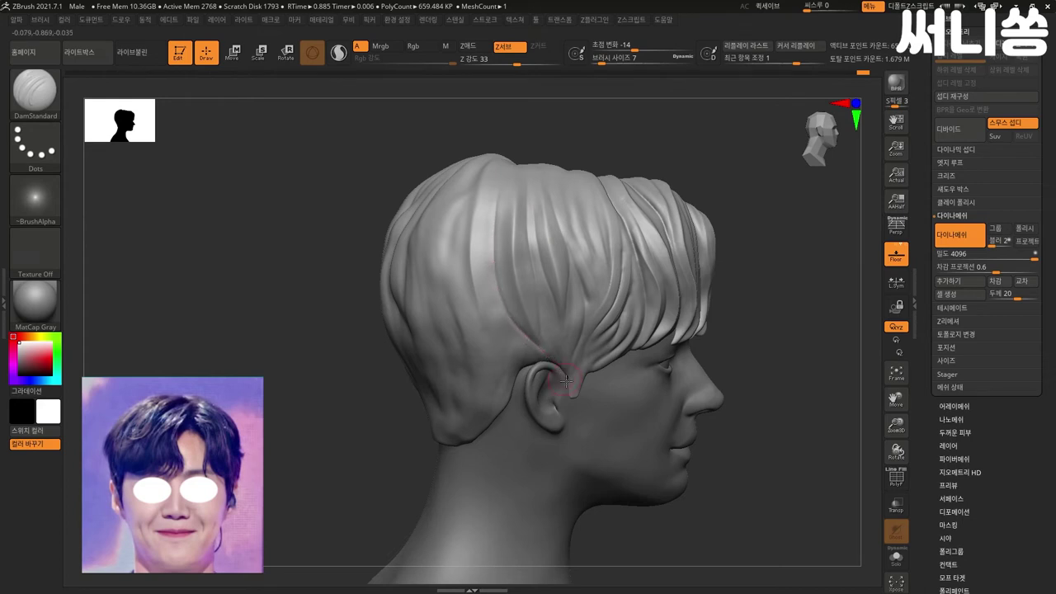
left_click_drag(501, 173, 492, 256)
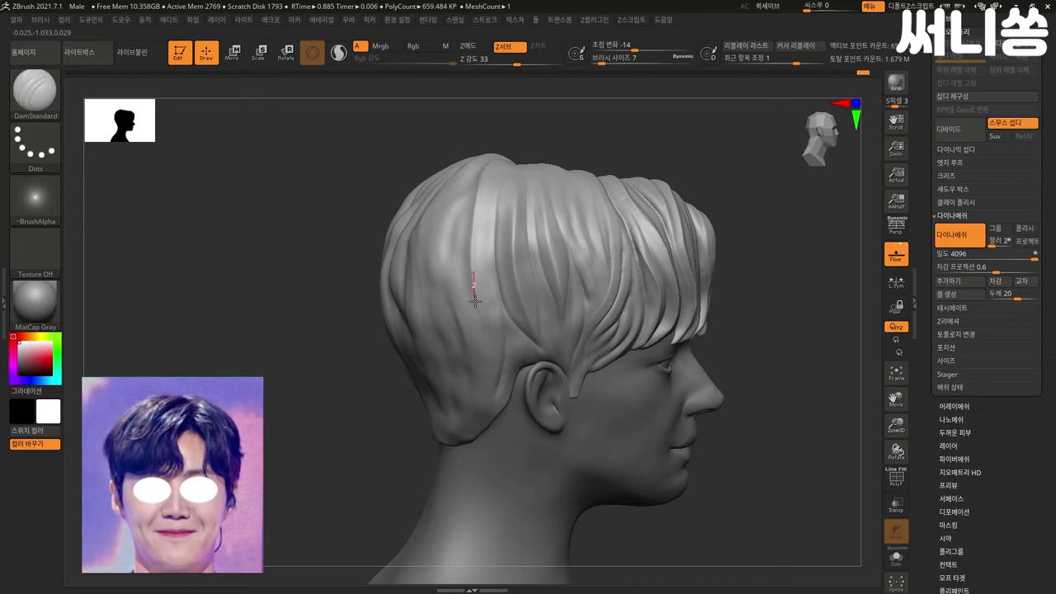
left_click_drag(493, 404, 494, 446)
left_click_drag(444, 228, 446, 318)
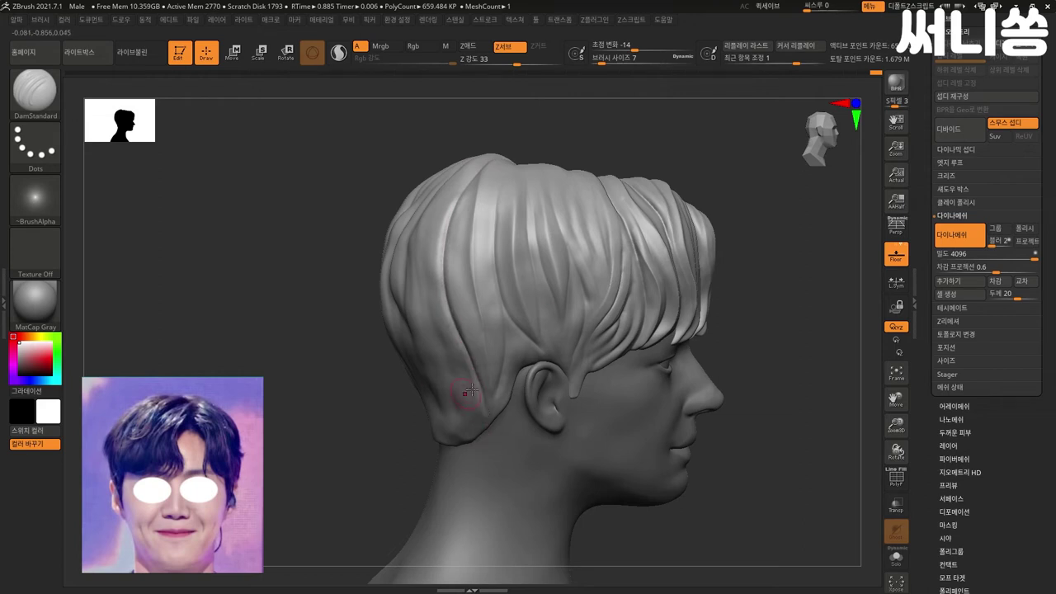
- Alternate Shift-smoothing with more side grooves down to the neckline, then smooth them
key("shift")
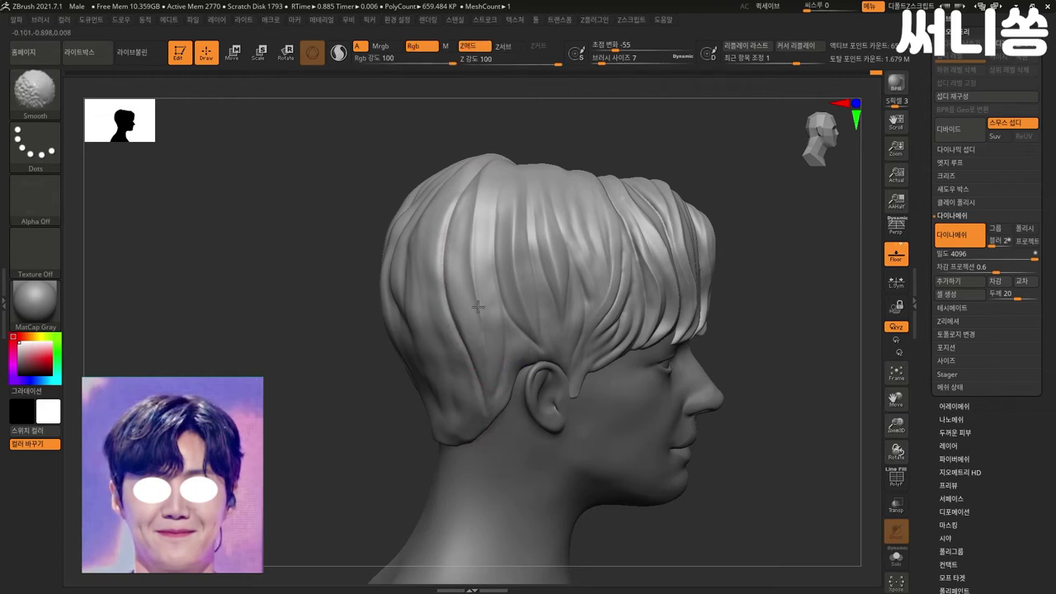
key("shift")
key("shift")
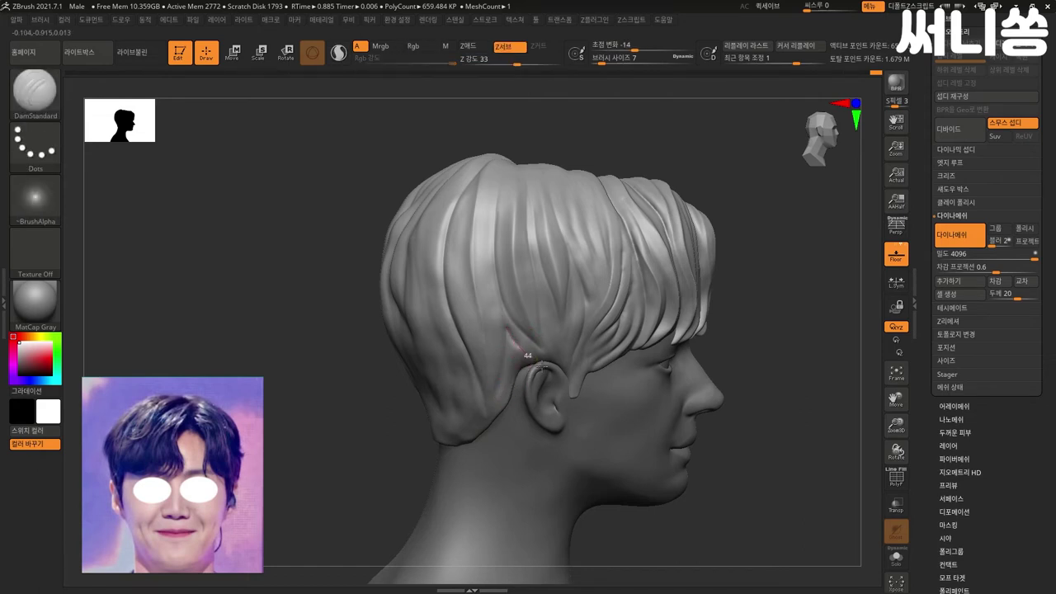
key("shift")
key("shift")
key("shift")
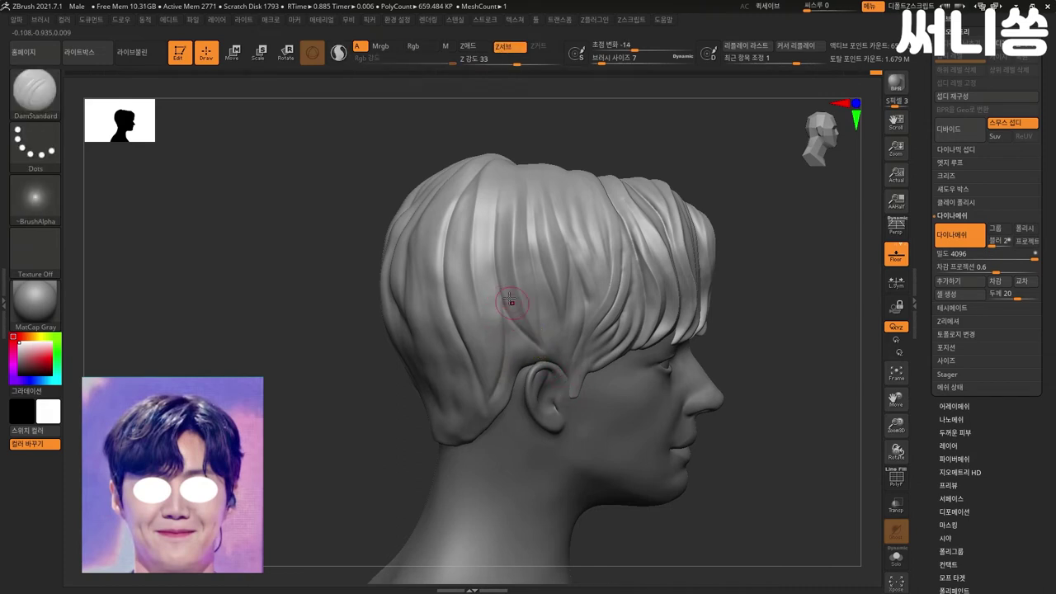
key("shift")
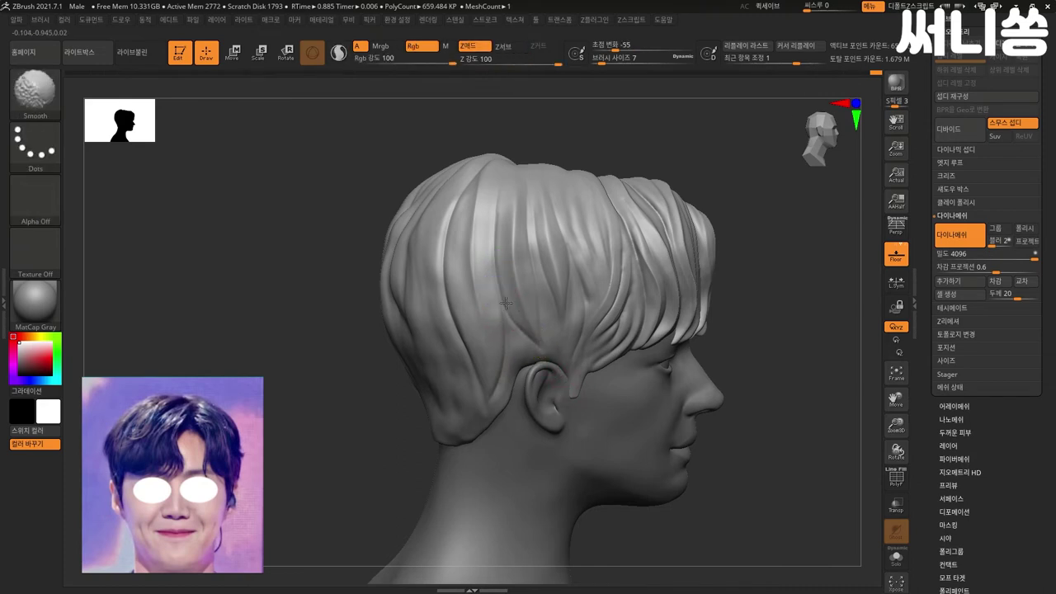
left_click_drag(512, 333, 506, 314)
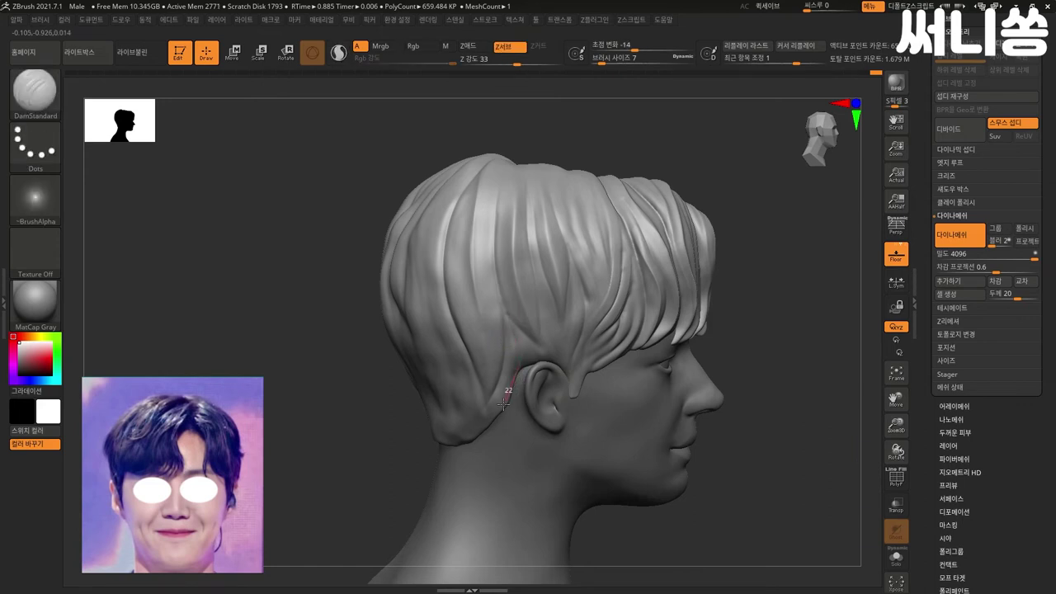
left_click_drag(482, 431, 480, 457)
left_click_drag(551, 375, 538, 236)
mouse_move(493, 289)
left_mouse_down("shift")
mouse_move(510, 326)
mouse_move(487, 266)
mouse_move(498, 265)
left_mouse_up("shift")
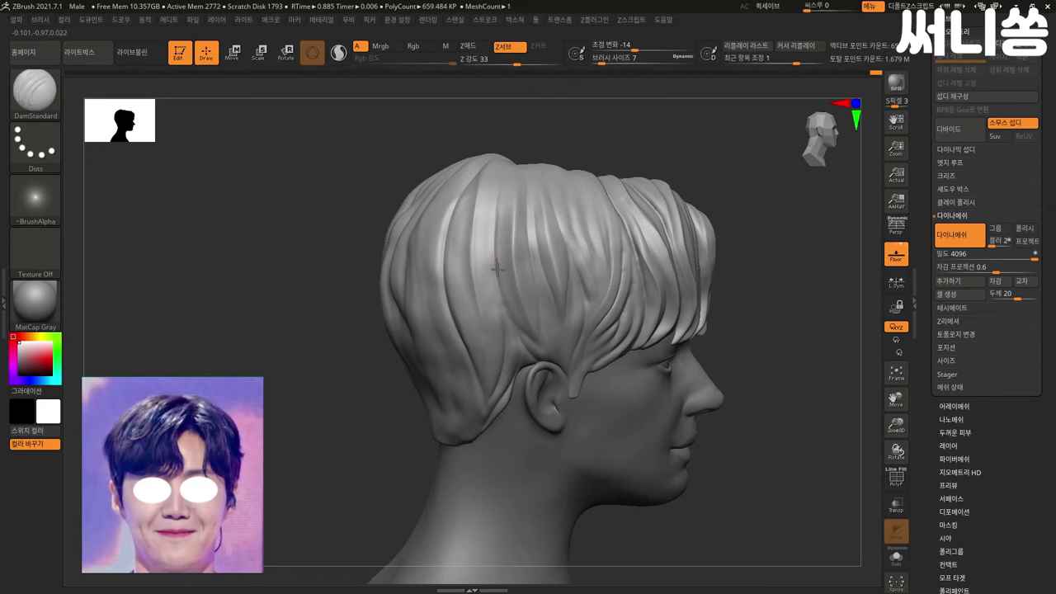
right_click_drag(420, 220, 498, 266, "alt")
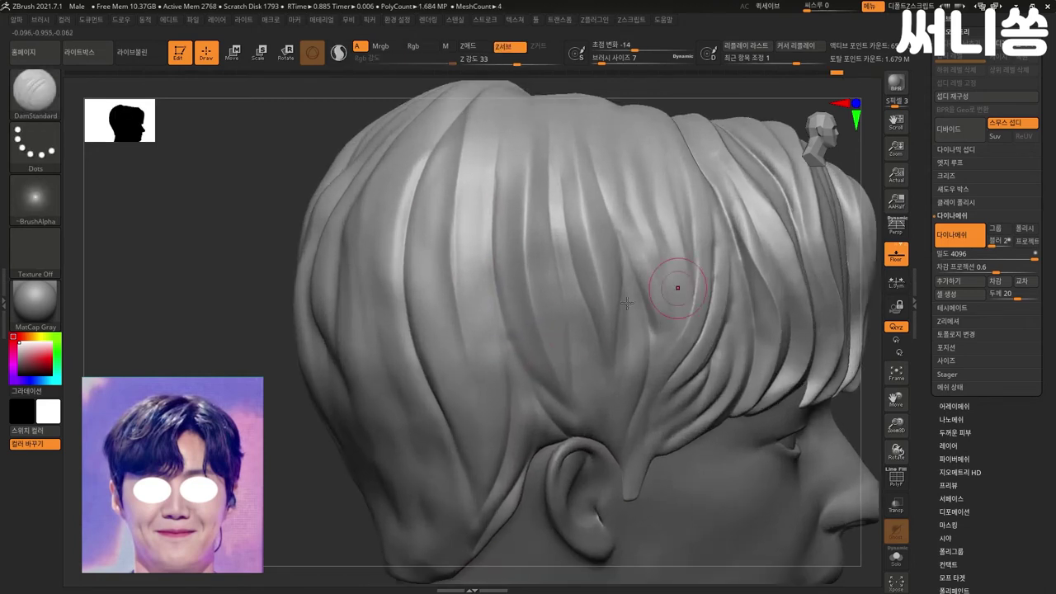
- Smooth the hair near the temple and rotate to the back of the head
left_click_drag(497, 266, 491, 266)
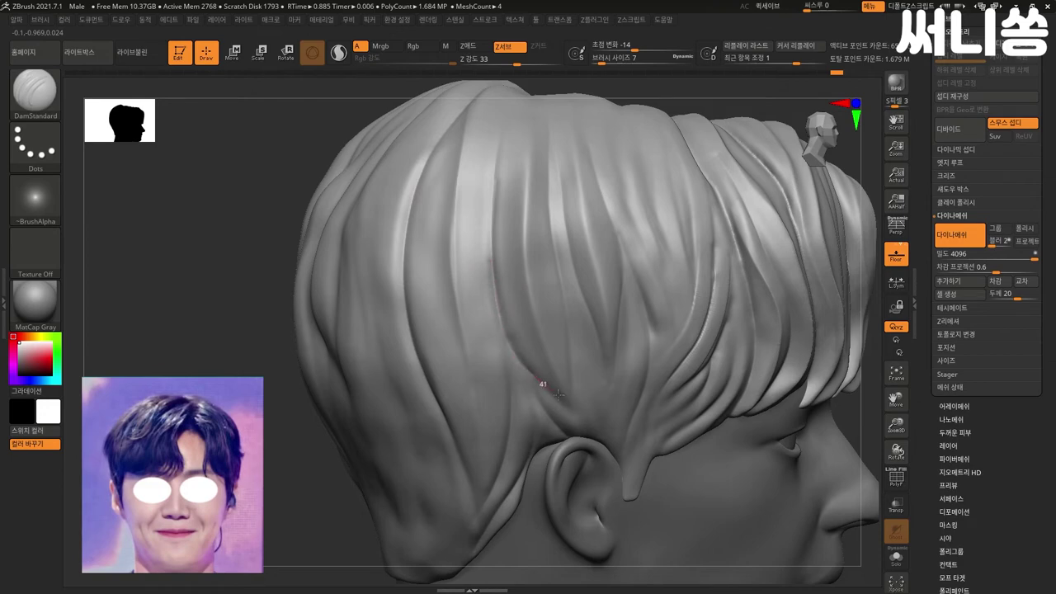
left_click_drag(495, 236, 483, 284, "shift")
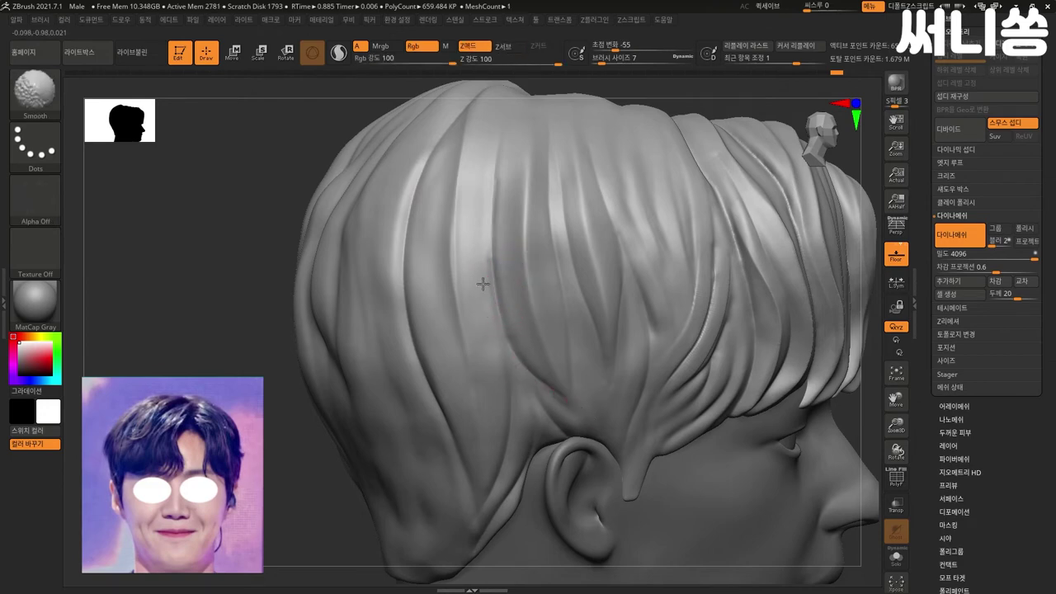
mouse_move(546, 405)
right_mouse_down()
mouse_move(587, 400)
mouse_move(630, 425)
mouse_move(591, 399)
right_mouse_up()
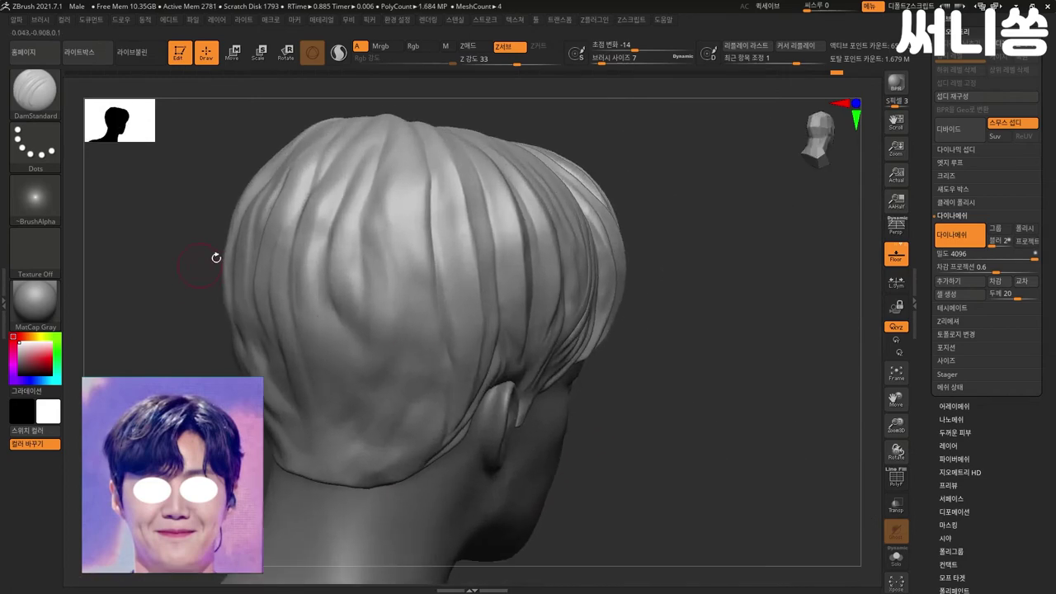
mouse_move(684, 415)
right_mouse_down()
mouse_move(637, 390)
mouse_move(471, 236)
right_mouse_up()
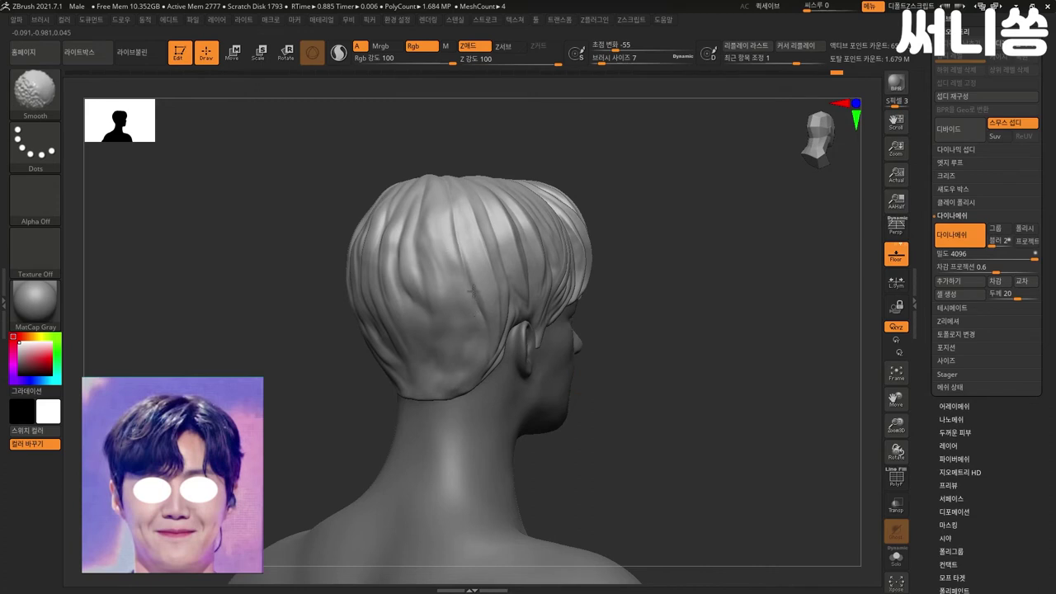
mouse_move(473, 289)
right_mouse_down()
mouse_move(677, 306)
mouse_move(607, 326)
right_mouse_up()
- Carve grooves from the crown down the back hair, undo one, and recheck the back view
left_click(411, 141)
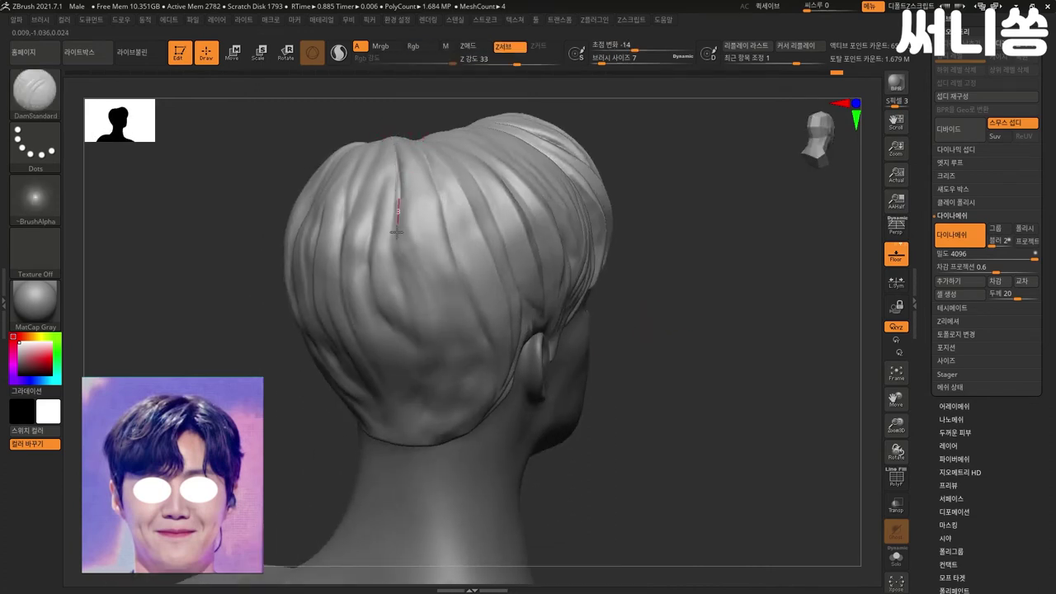
left_click_drag(401, 189, 407, 332)
left_click_drag(408, 139, 439, 370)
mouse_move(753, 294)
left_mouse_down()
mouse_move(628, 260)
mouse_move(733, 256)
mouse_move(489, 347)
left_mouse_up()
key("ctrl+z")
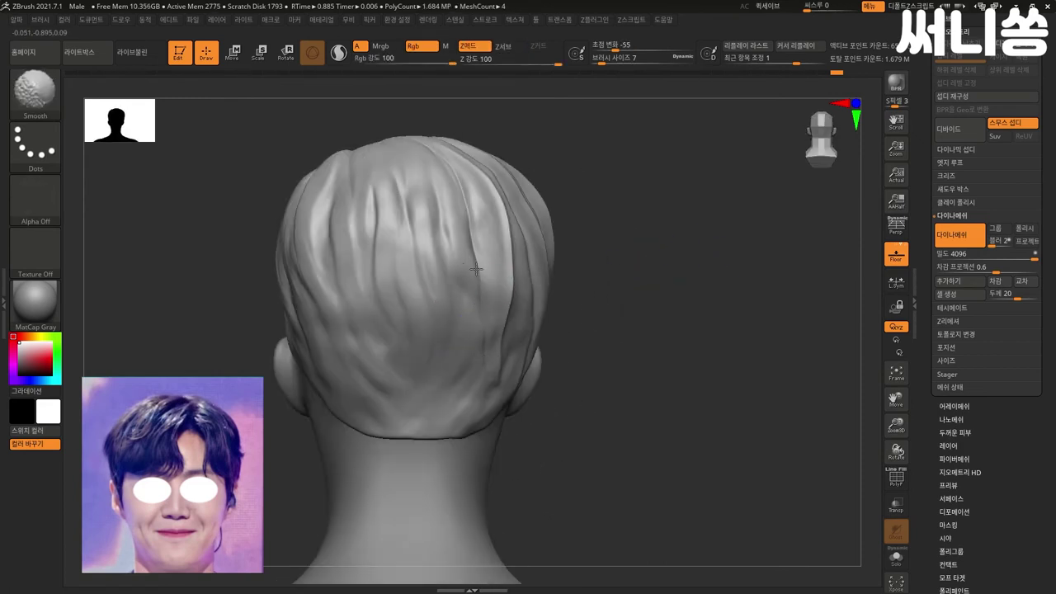
left_click_drag(602, 202, 619, 191)
- Carve strand grooves from the crown down the back hair, undoing one misplaced centre groove
left_click_drag(424, 128, 449, 373)
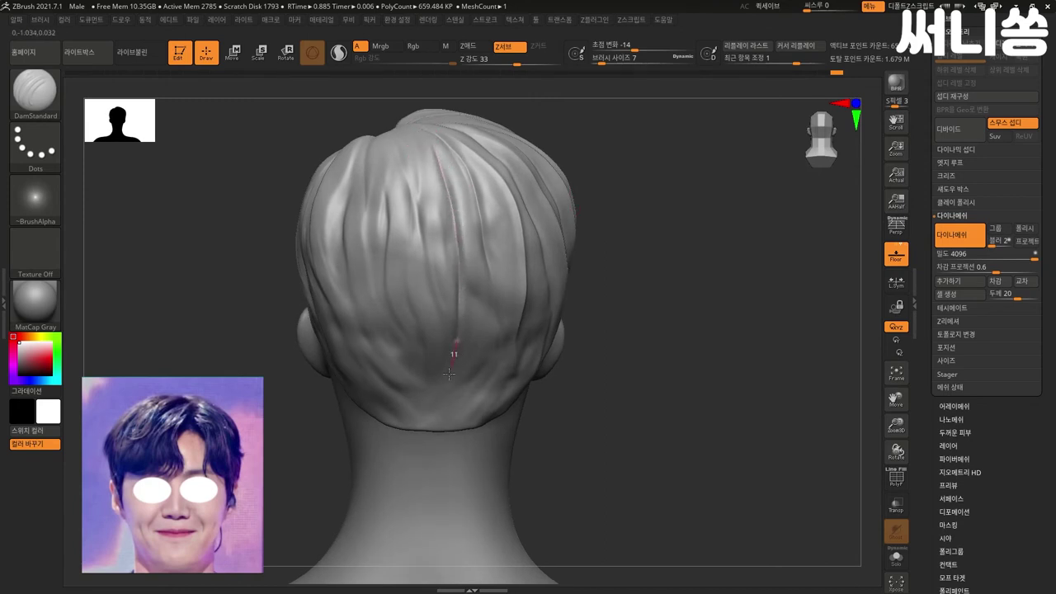
left_click_drag(398, 126, 435, 404)
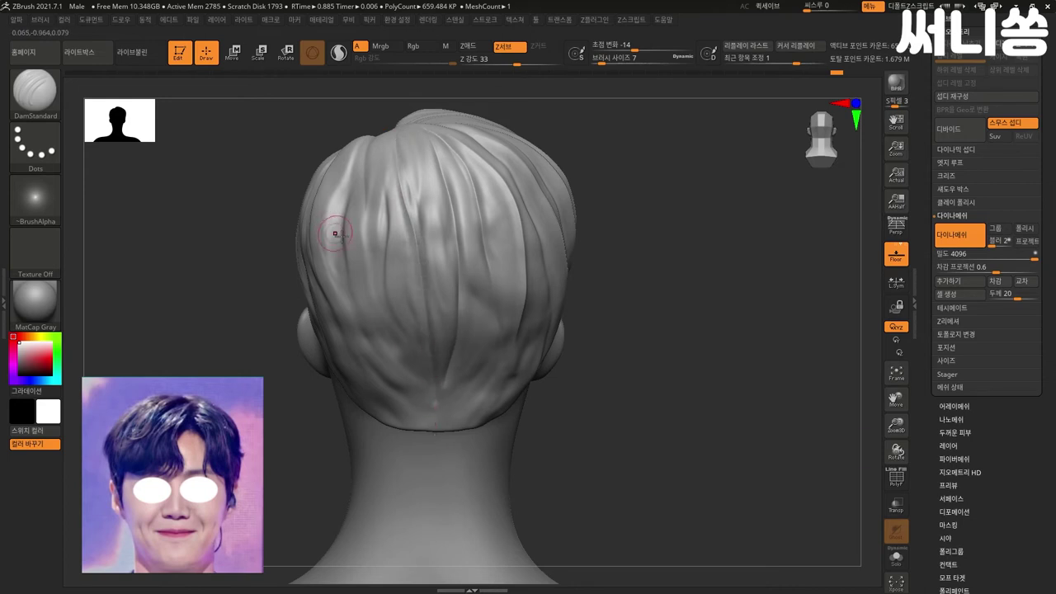
key("ctrl+z")
left_click_drag(421, 208, 400, 285)
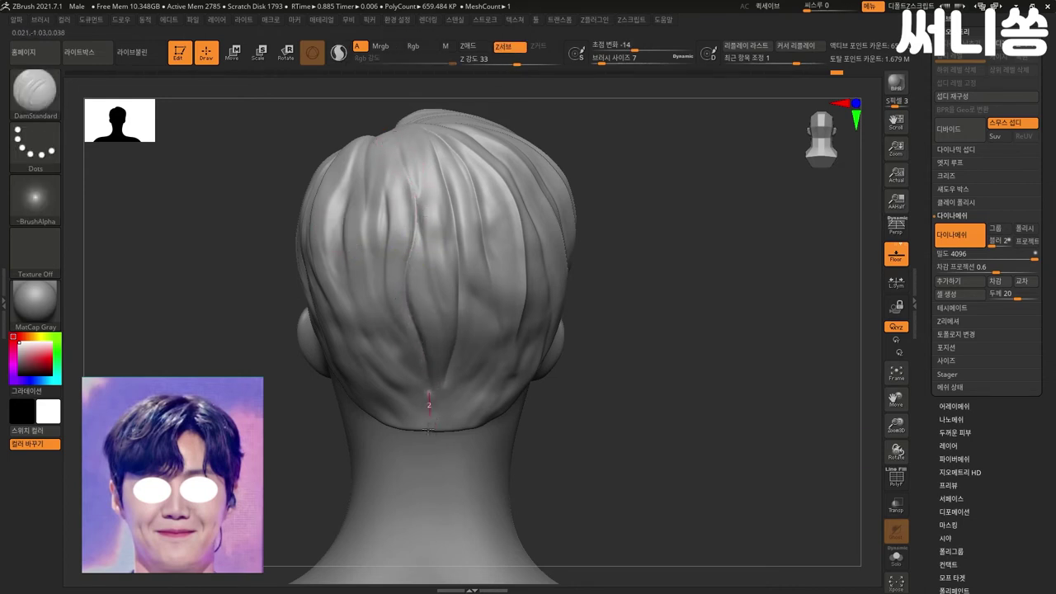
left_click_drag(453, 216, 461, 262)
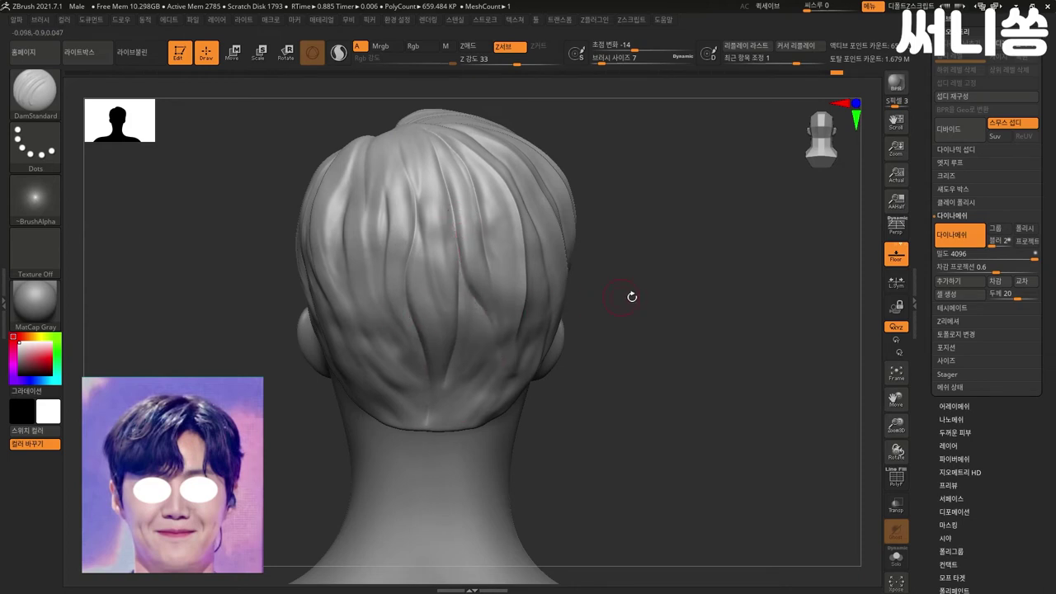
- From a back-left view, carve long grooves down the back-left hair
left_click_drag(633, 297, 420, 264)
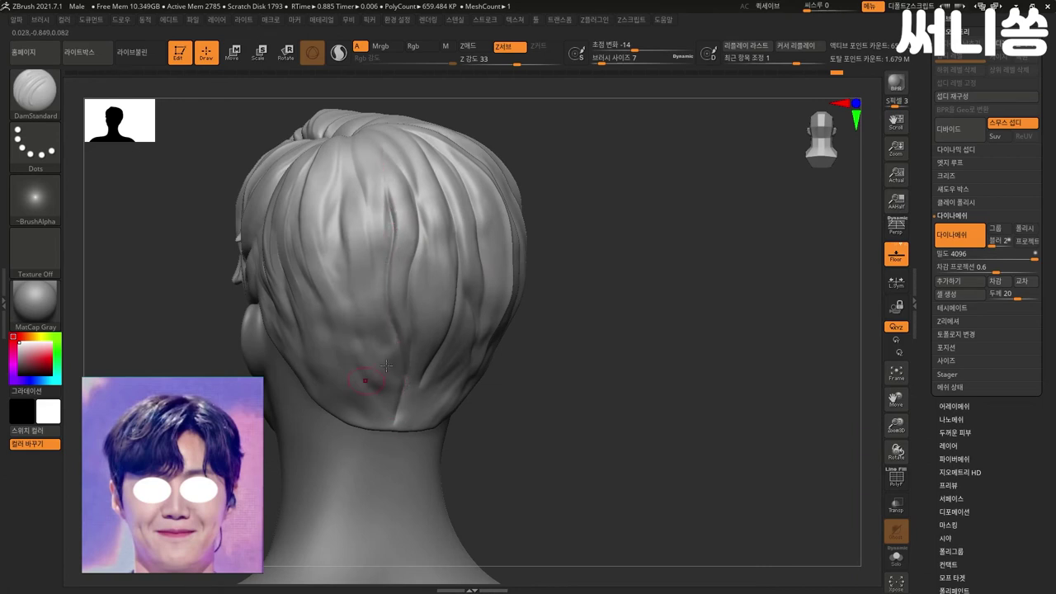
left_click_drag(625, 321, 672, 330)
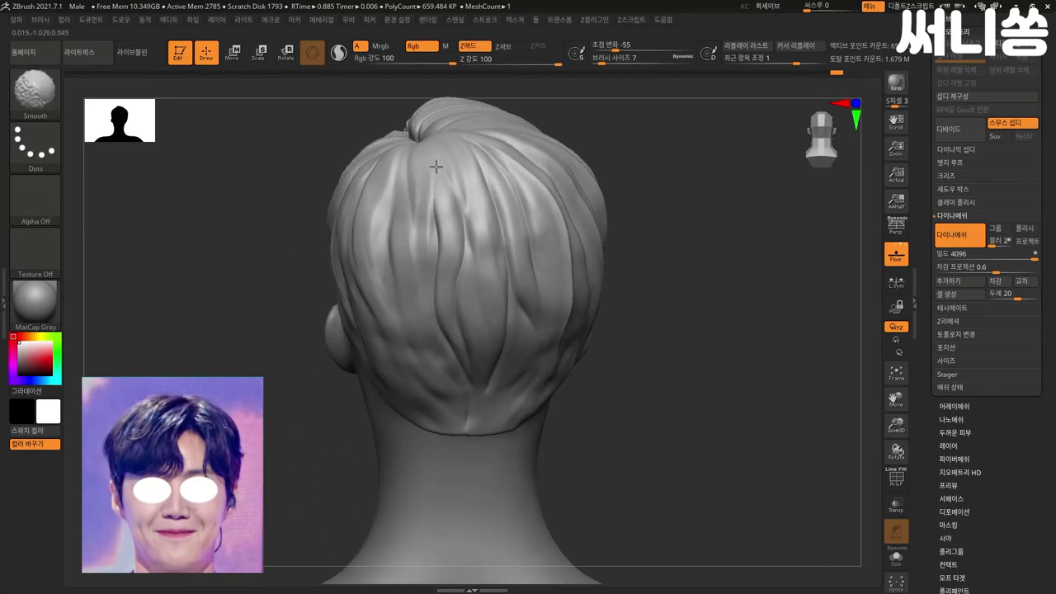
left_click_drag(713, 377, 719, 365)
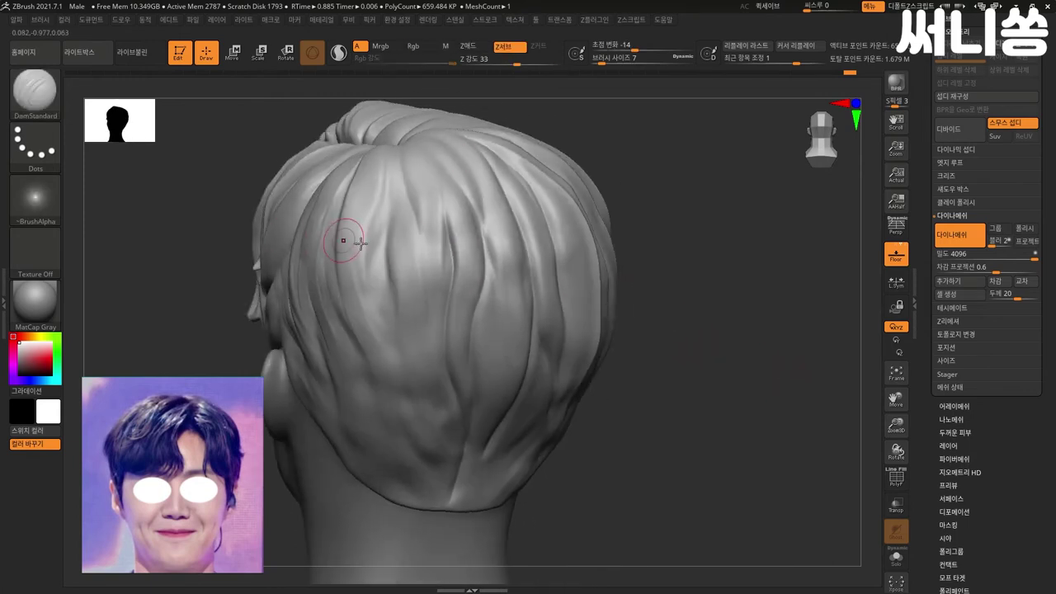
mouse_move(407, 211)
left_mouse_down()
mouse_move(422, 364)
mouse_move(443, 416)
left_mouse_up()
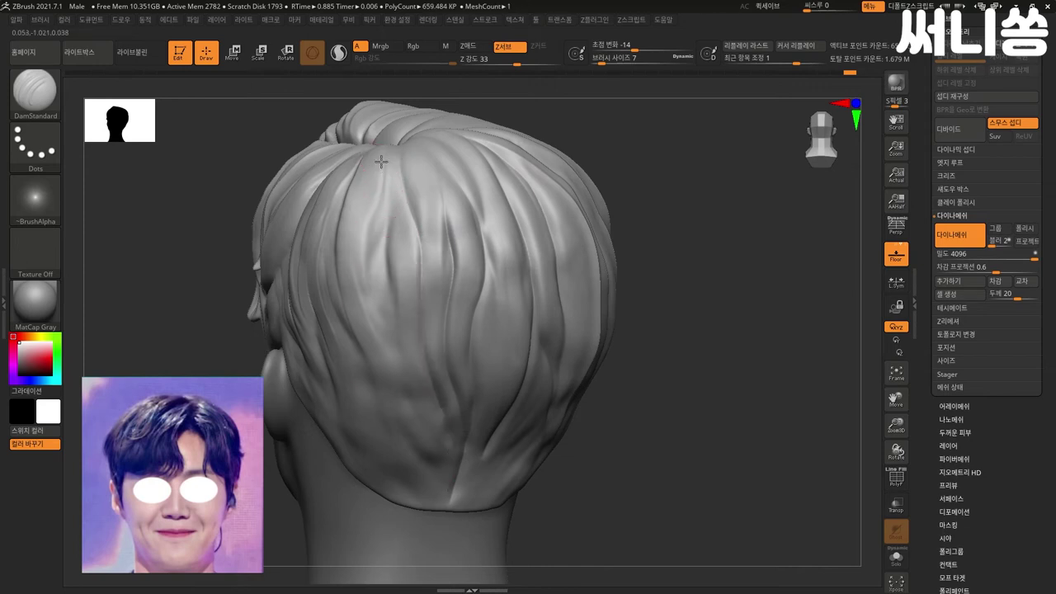
mouse_move(382, 157)
left_mouse_down()
mouse_move(370, 286)
mouse_move(373, 326)
mouse_move(396, 369)
mouse_move(388, 359)
left_mouse_up()
mouse_move(391, 209)
left_mouse_down()
mouse_move(383, 317)
mouse_move(421, 417)
left_mouse_up()
- Carve a groove down the side hair toward the neck
mouse_move(649, 362)
left_mouse_down()
mouse_move(679, 349)
mouse_move(620, 336)
left_mouse_up()
left_click_drag(336, 238, 343, 304)
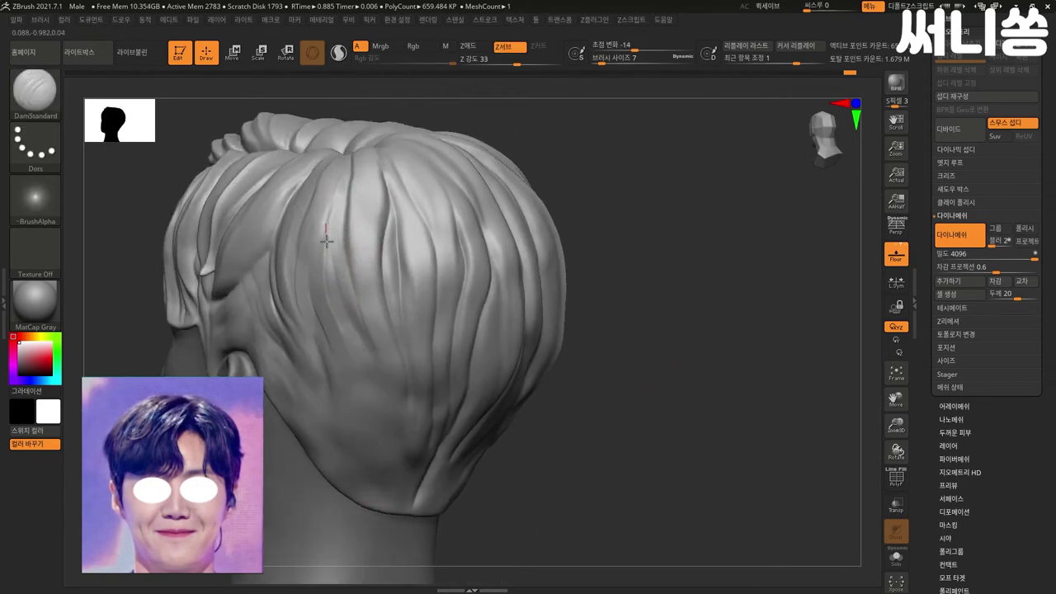
left_click_drag(341, 301, 378, 376)
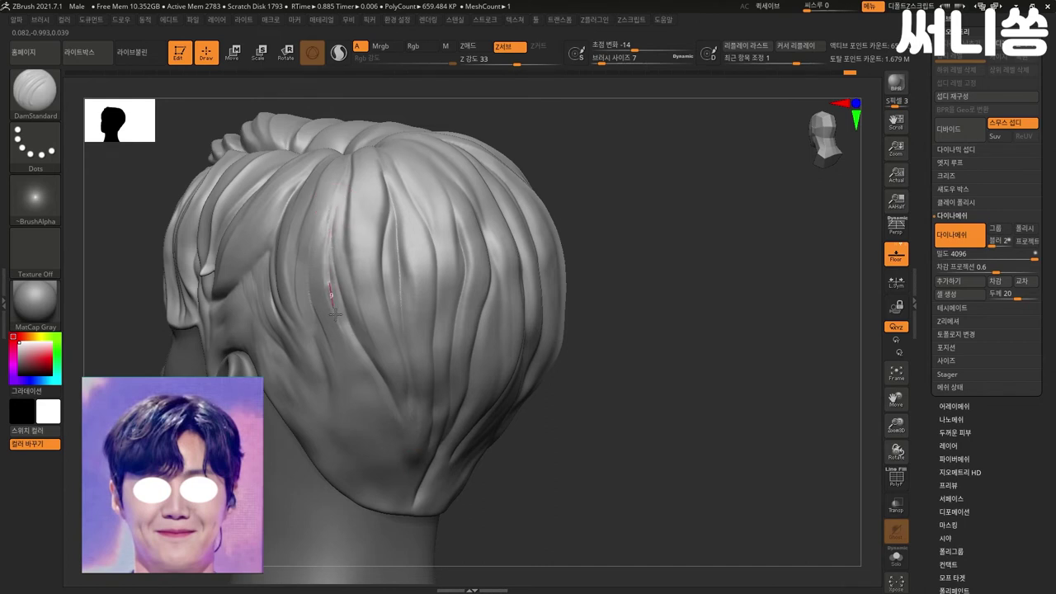
left_click_drag(326, 281, 355, 404)
- From a rear three-quarter view, carve three more strand grooves down the back hair
mouse_move(624, 425)
left_mouse_down("shift")
mouse_move(743, 322)
mouse_move(718, 316)
left_mouse_up("shift")
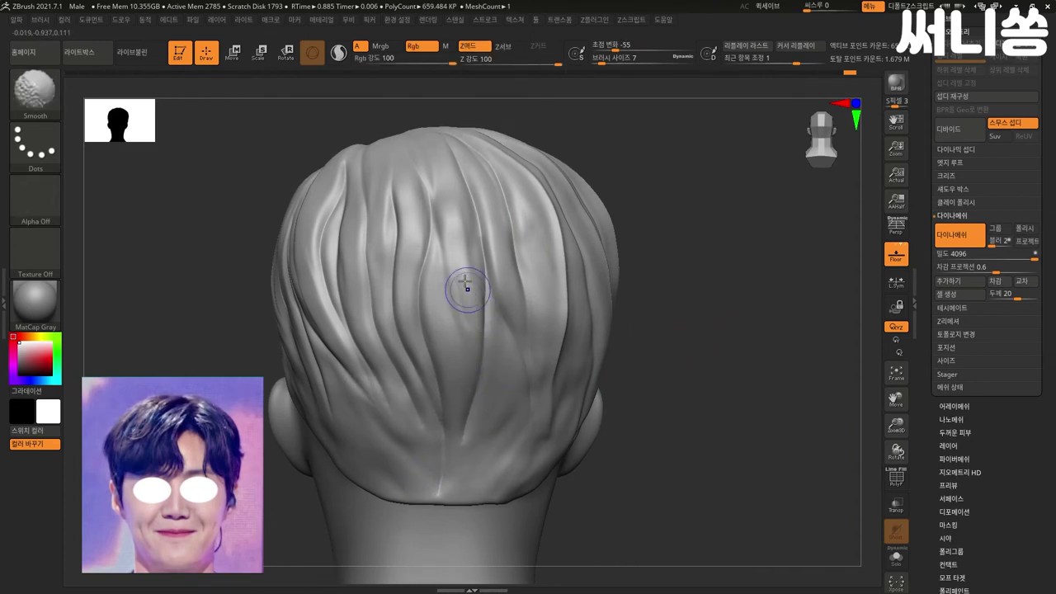
mouse_move(728, 425)
left_mouse_down()
mouse_move(656, 414)
mouse_move(689, 396)
mouse_move(624, 407)
mouse_move(610, 375)
mouse_move(646, 416)
mouse_move(701, 394)
left_mouse_up()
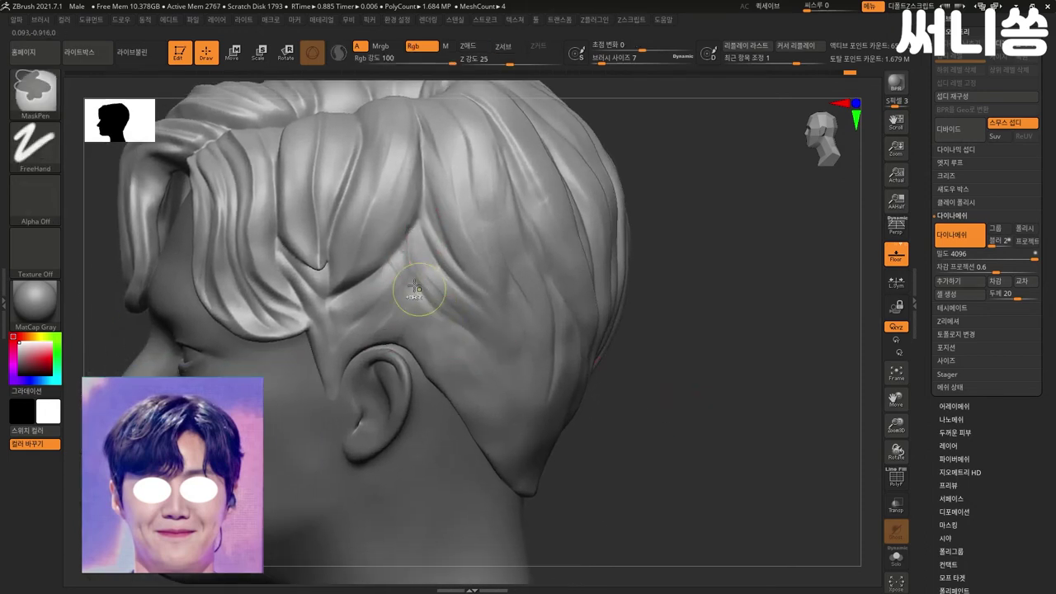
mouse_move(680, 348)
left_mouse_down()
mouse_move(694, 351)
mouse_move(627, 331)
left_mouse_up()
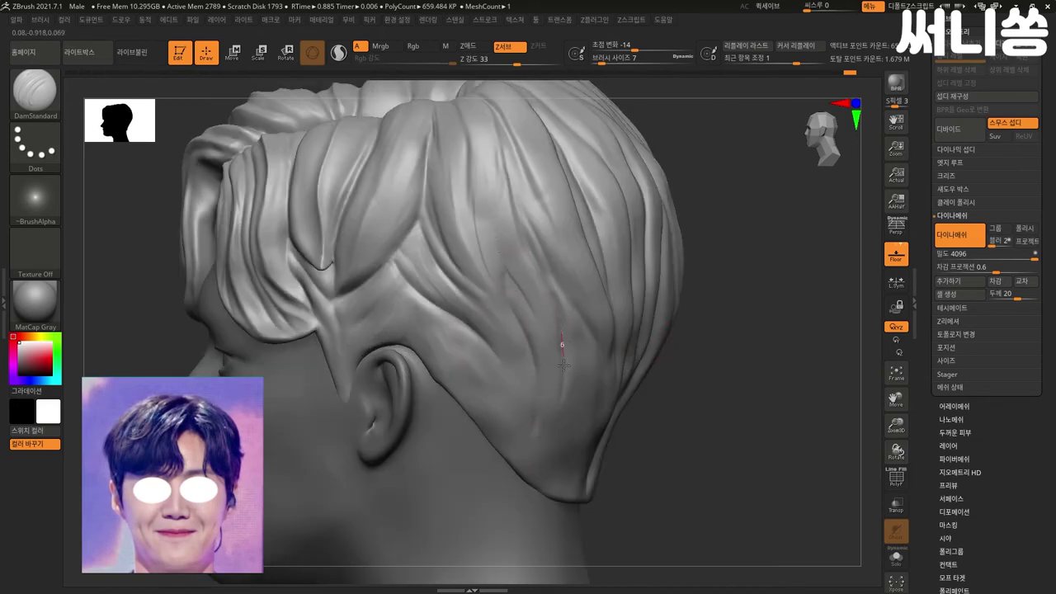
left_click_drag(562, 364, 533, 467)
left_click_drag(394, 265, 499, 452)
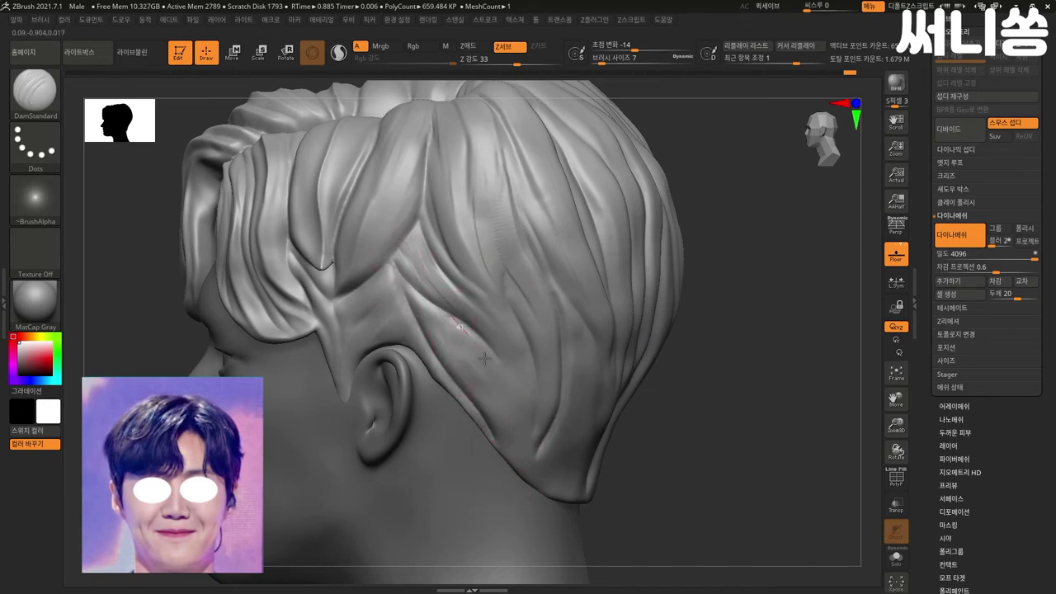
left_click_drag(484, 358, 519, 456)
- Smooth the fresh back groove and the rough hair surface above the ear
mouse_move(465, 354)
left_mouse_down("shift")
mouse_move(403, 302)
mouse_move(397, 335)
mouse_move(394, 289)
left_mouse_up("shift")
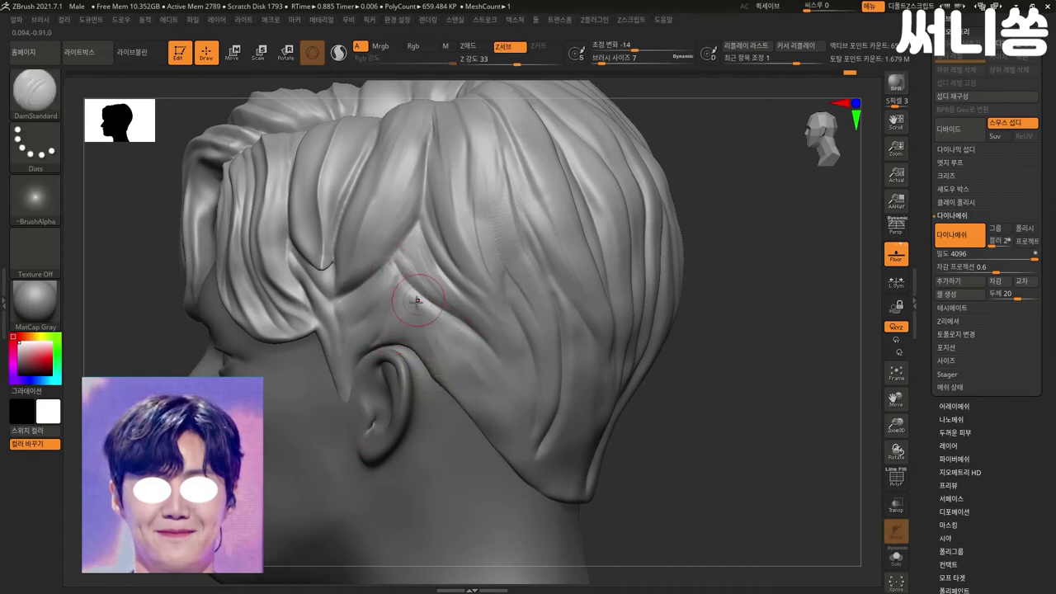
left_click_drag(410, 337, 402, 303, "shift")
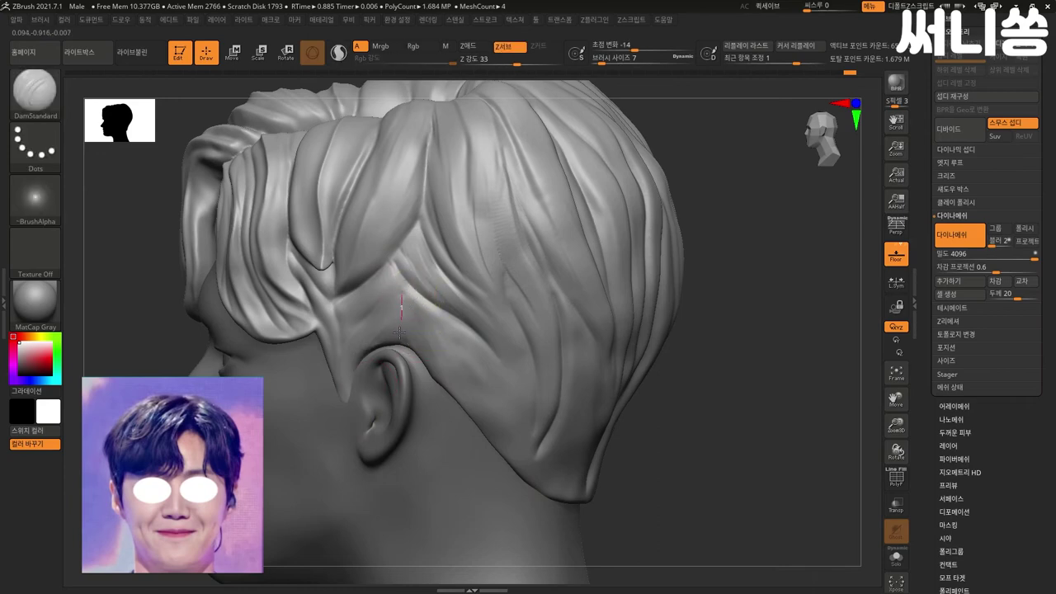
left_click_drag(367, 356, 403, 291, "shift")
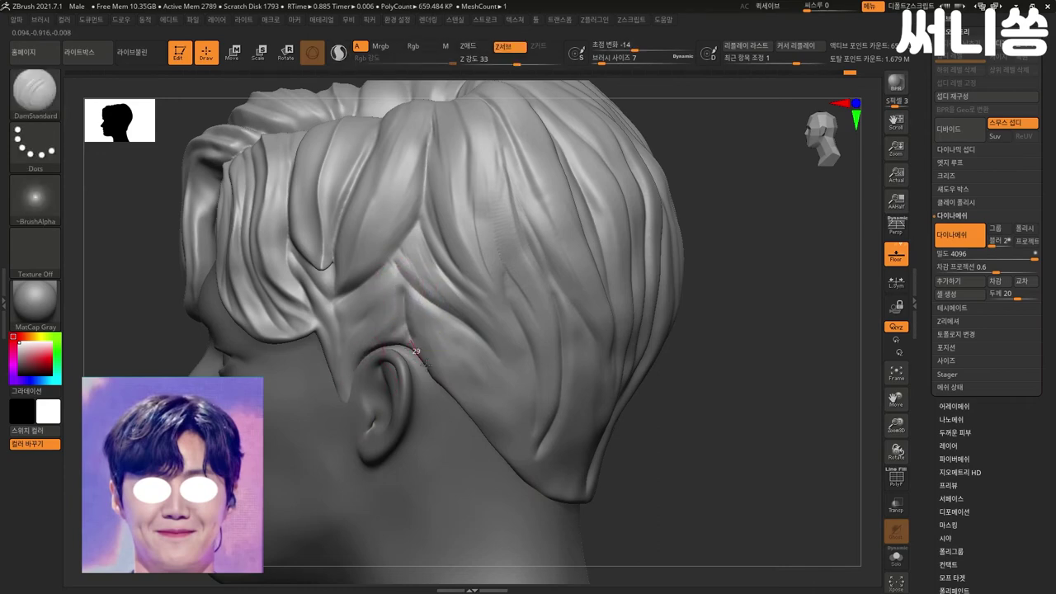
key("shift")
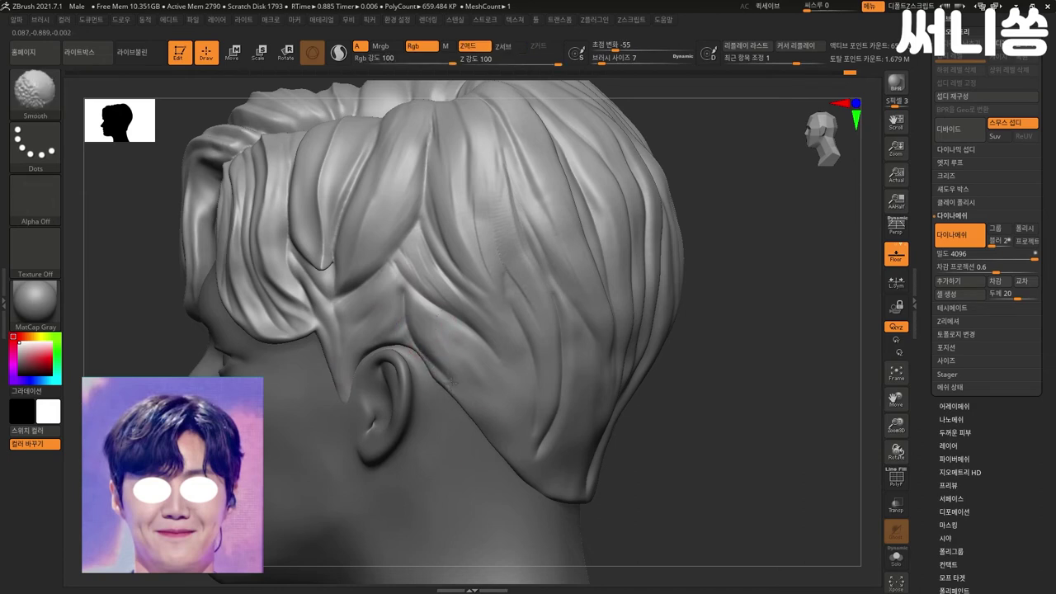
key("shift")
- Carve creases and strand grooves near and above the ear, smoothing around them
left_click_drag(444, 340, 393, 252)
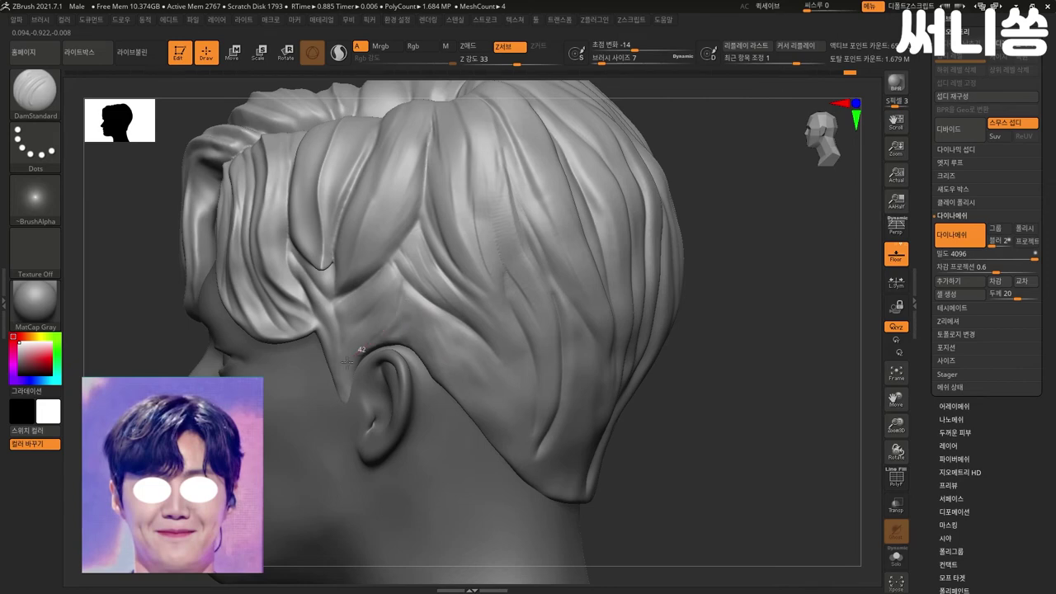
mouse_move(405, 304)
left_mouse_down()
mouse_move(413, 317)
mouse_move(414, 295)
left_mouse_up()
left_click_drag(413, 349, 413, 332)
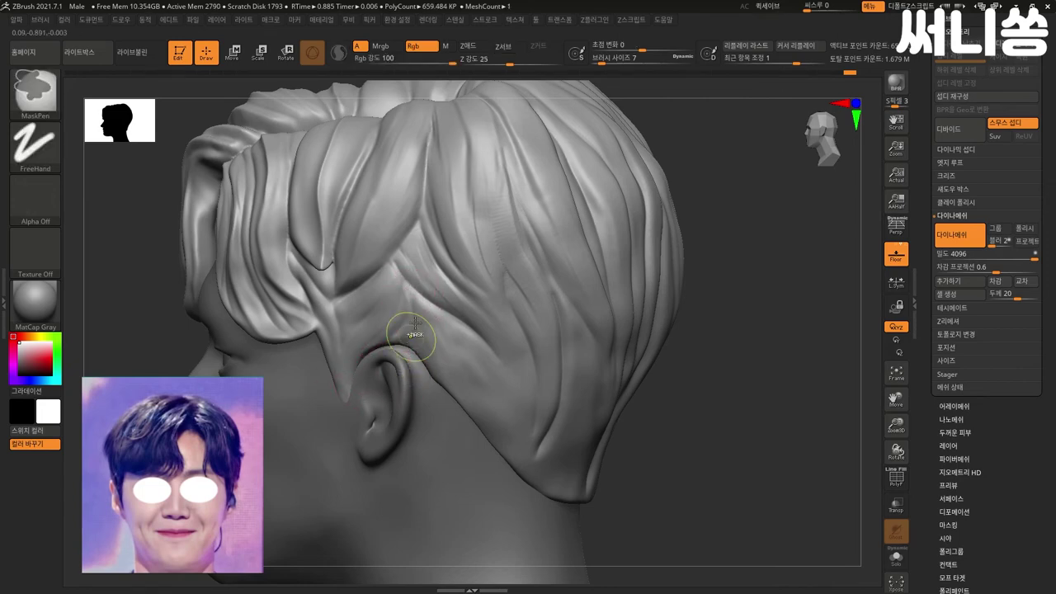
left_click_drag(427, 293, 457, 399)
left_click_drag(405, 295, 496, 446, "shift")
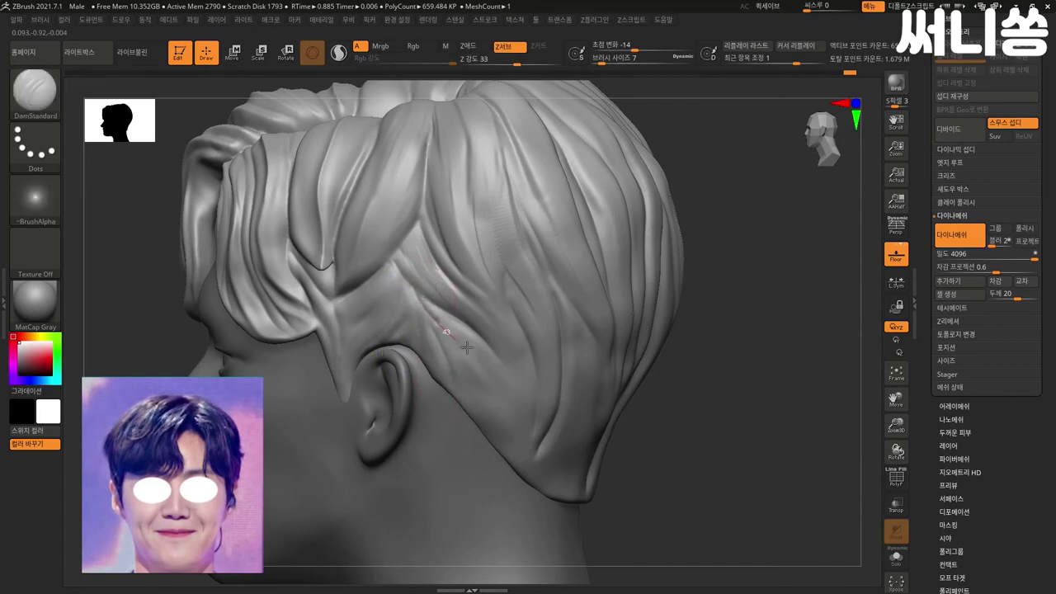
- Orbit the head to compare the side profile, back and hair top
left_click_drag(730, 409, 715, 385)
mouse_move(573, 368)
left_mouse_down()
mouse_move(493, 343)
mouse_move(428, 285)
left_mouse_up()
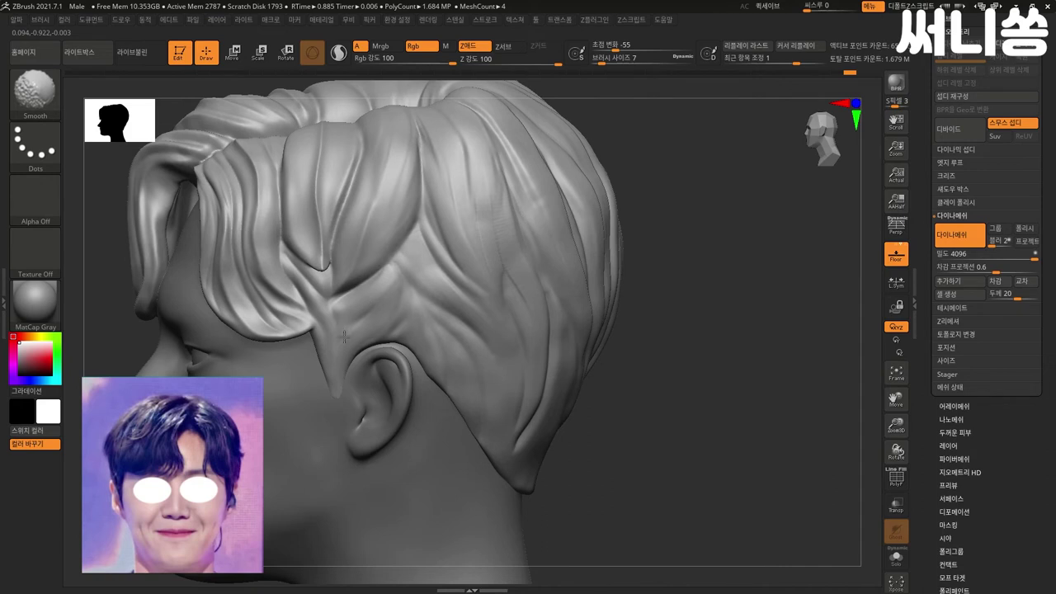
left_click_drag(425, 272, 412, 252)
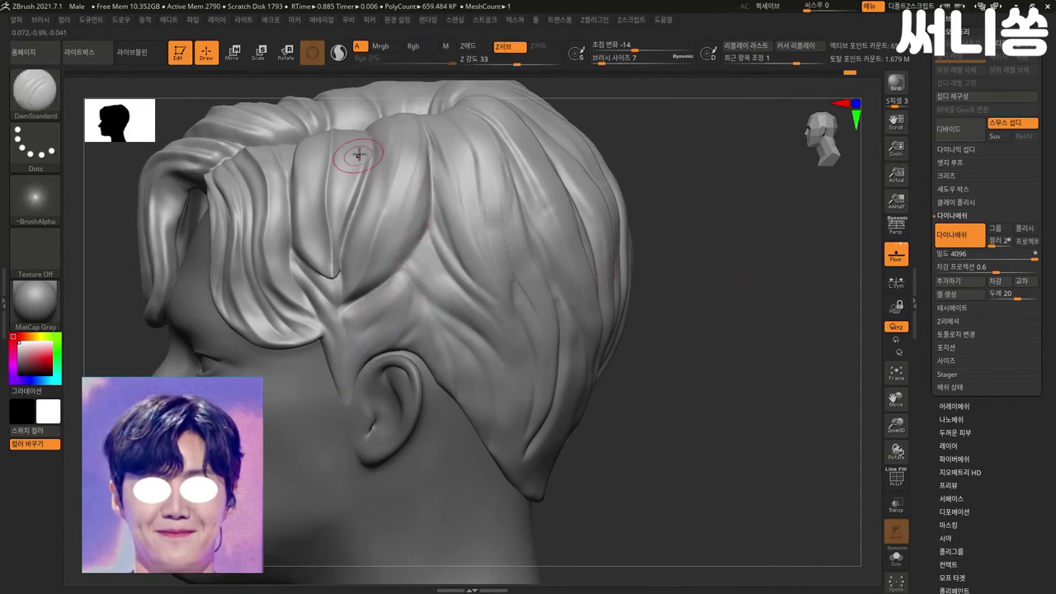
- Smooth the strand near the top of the hair, keeping the rear-side view
left_click_drag(430, 142, 336, 205, "shift")
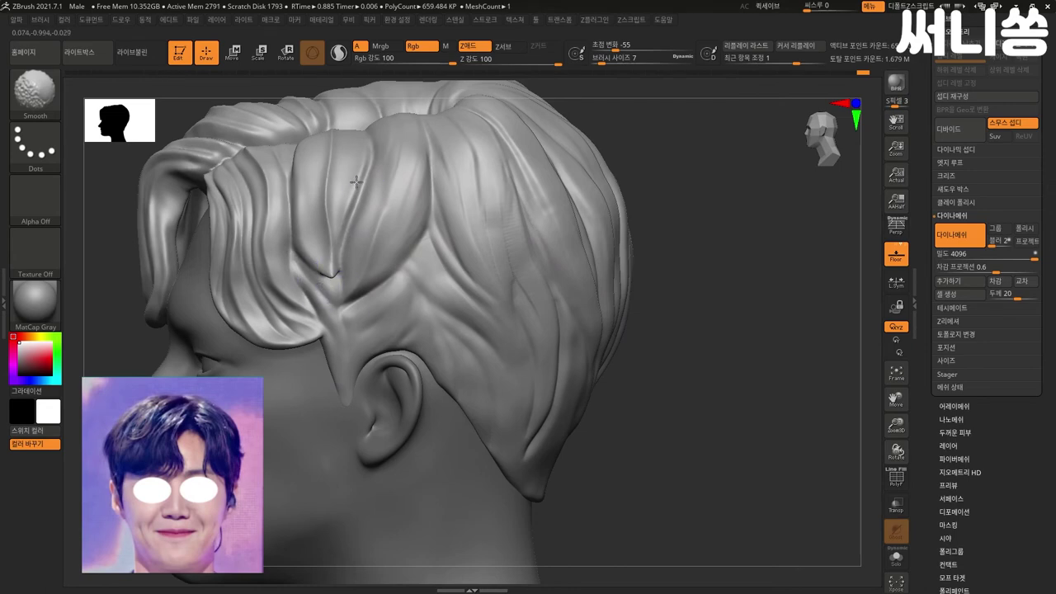
left_click_drag(707, 267, 696, 254)
left_click_drag(594, 252, 604, 258)
key("ctrl+z")
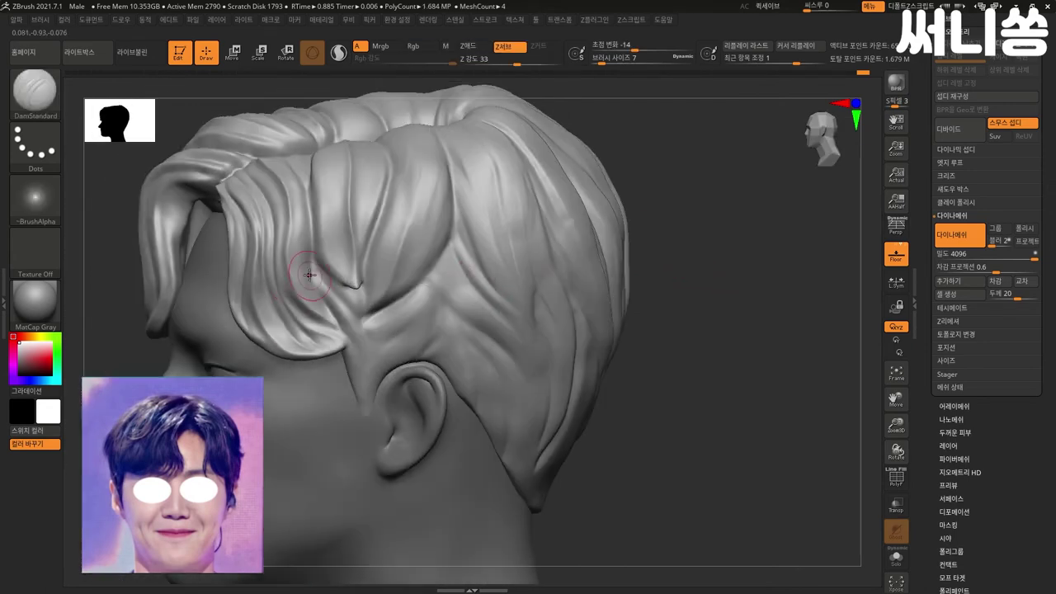
- Carve and deepen grooves along the side hair crease, extending them past the strand tip below the ear
left_click_drag(319, 282, 307, 225)
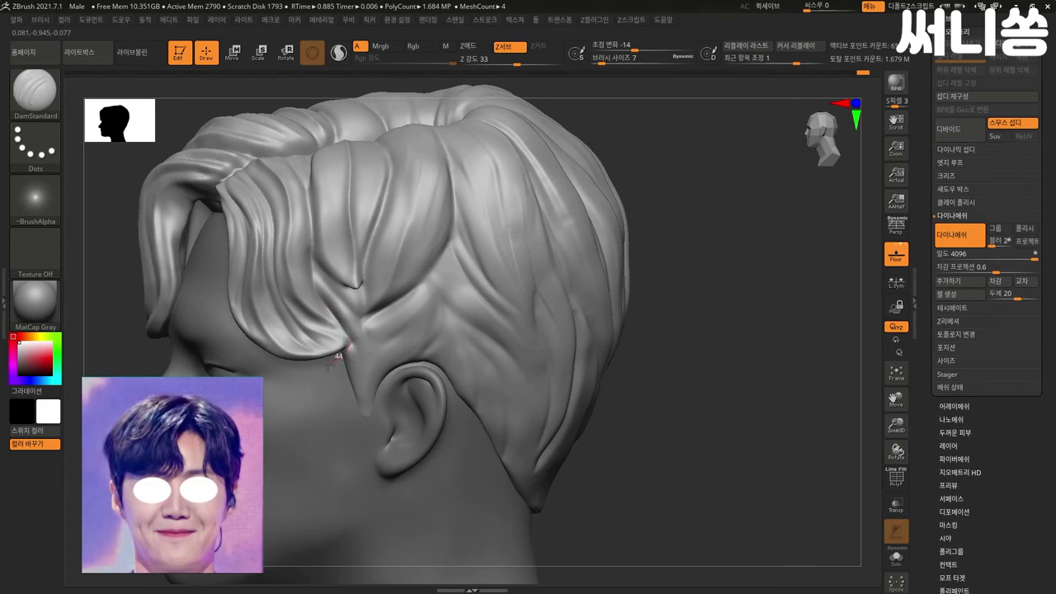
mouse_move(322, 363)
left_mouse_down()
mouse_move(317, 260)
mouse_move(326, 280)
left_mouse_up()
left_click_drag(373, 341, 365, 370)
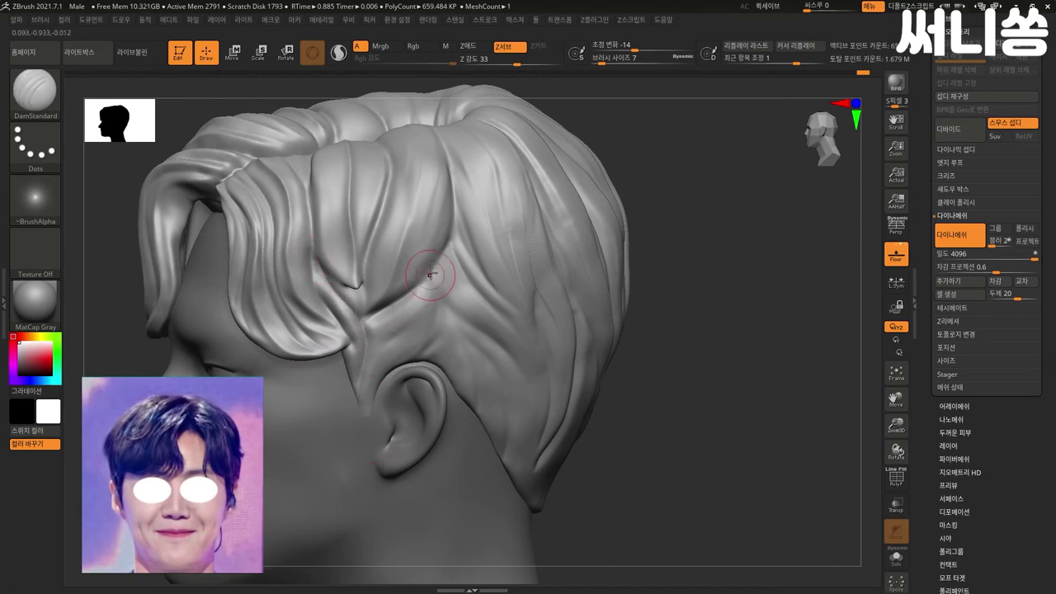
mouse_move(435, 267)
left_mouse_down()
mouse_move(361, 373)
mouse_move(362, 409)
left_mouse_up()
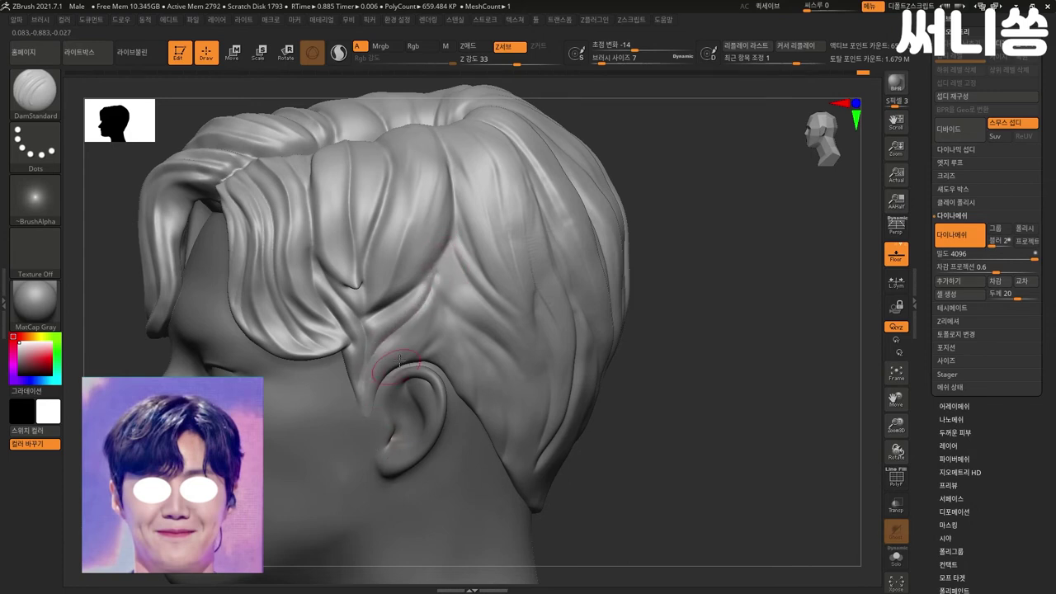
left_click_drag(437, 272, 414, 351)
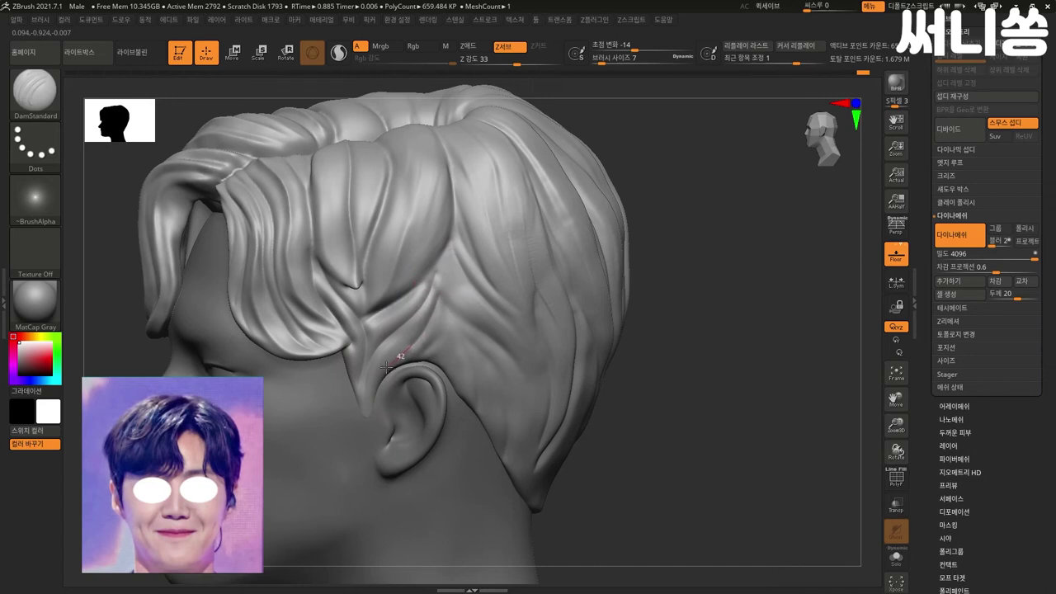
left_click_drag(370, 385, 364, 429)
- Add more grooves in the crease above the ear, smoothing some, then orbit to the back
left_click_drag(401, 330, 418, 329)
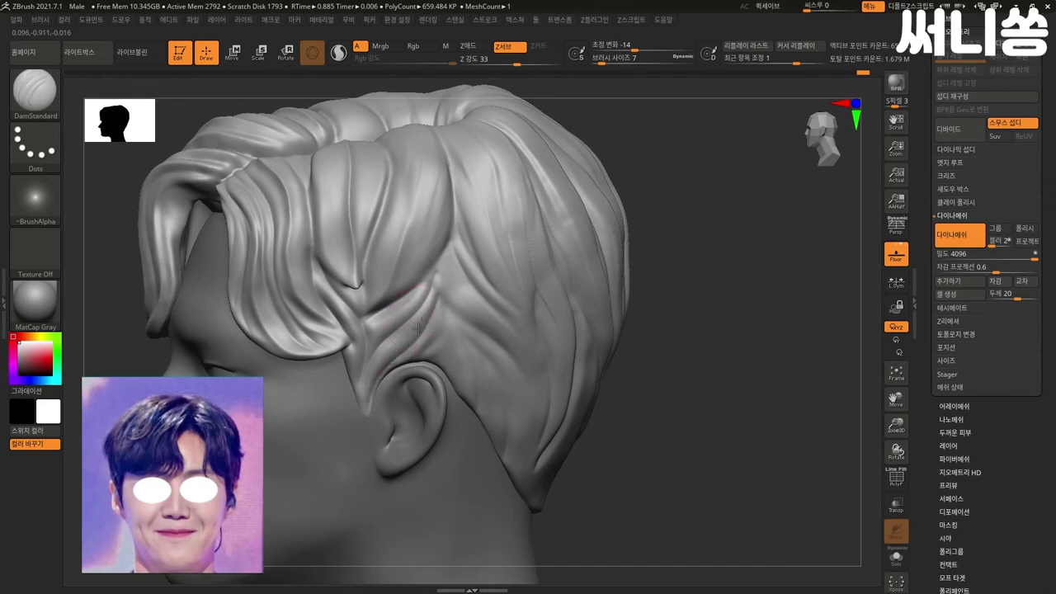
left_click_drag(339, 307, 358, 335)
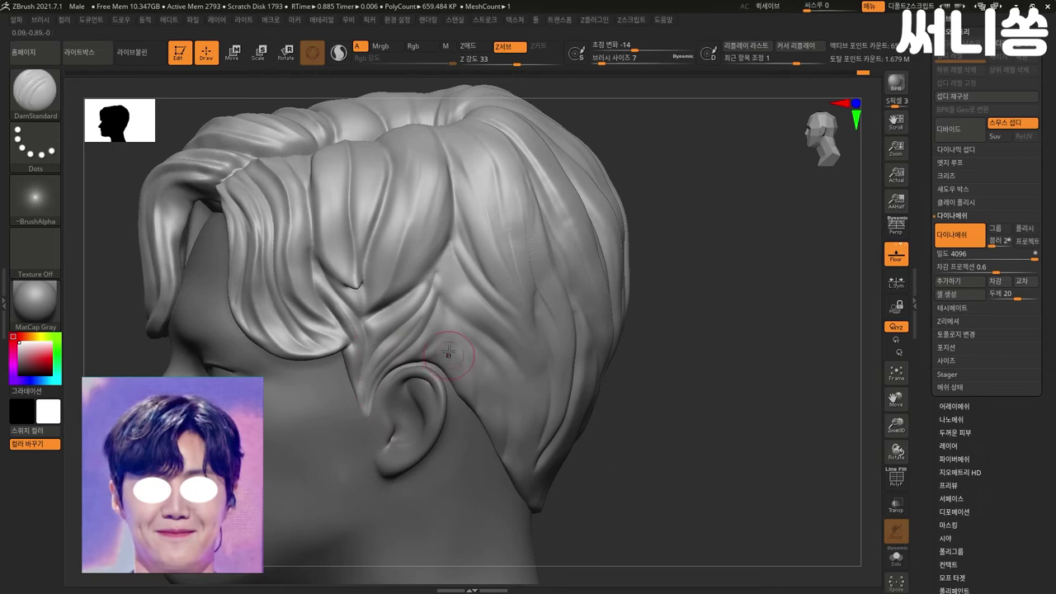
left_click_drag(437, 297, 445, 360)
left_click_drag(448, 306, 469, 377)
key("shift")
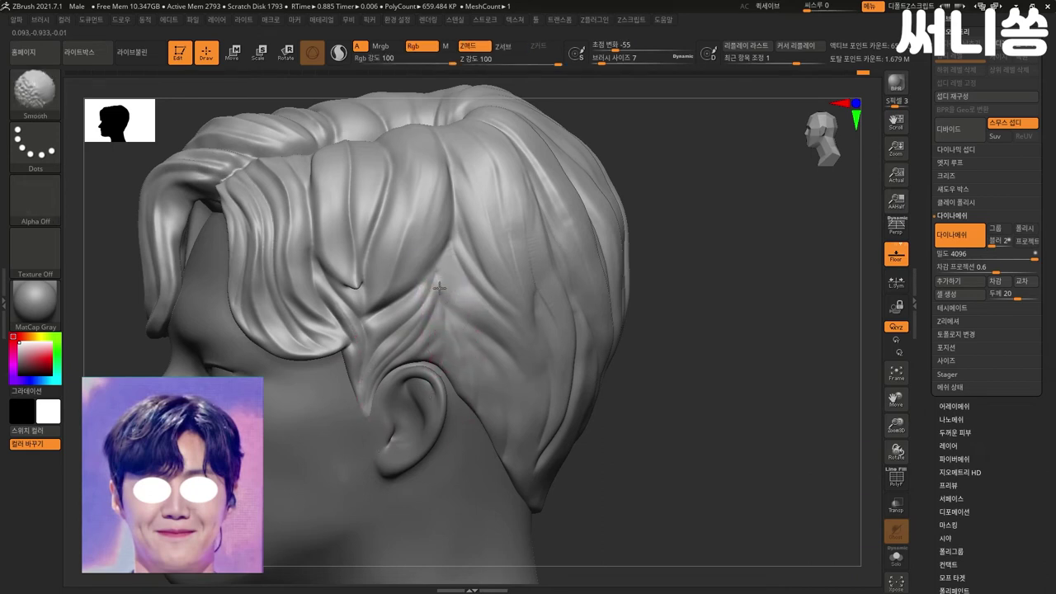
left_click_drag(438, 276, 436, 284)
left_click_drag(462, 320, 512, 356)
left_click_drag(679, 366, 429, 302)
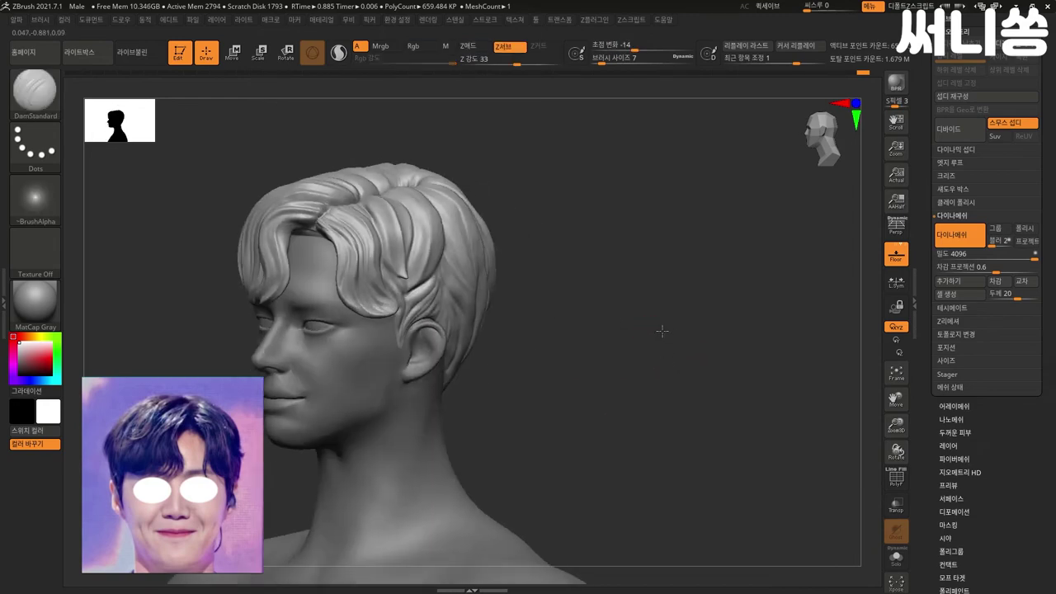
- From the back-left, carve diagonal grooves across the back strands and behind the ear, smoothing between strokes
key("shift")
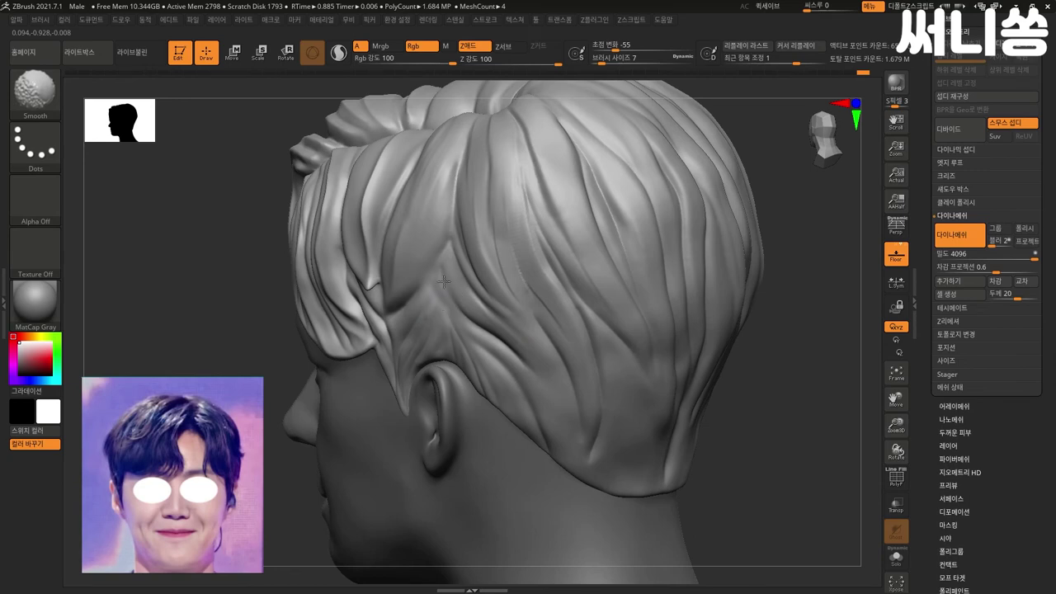
mouse_move(771, 305)
left_mouse_down()
mouse_move(816, 297)
mouse_move(818, 261)
left_mouse_up()
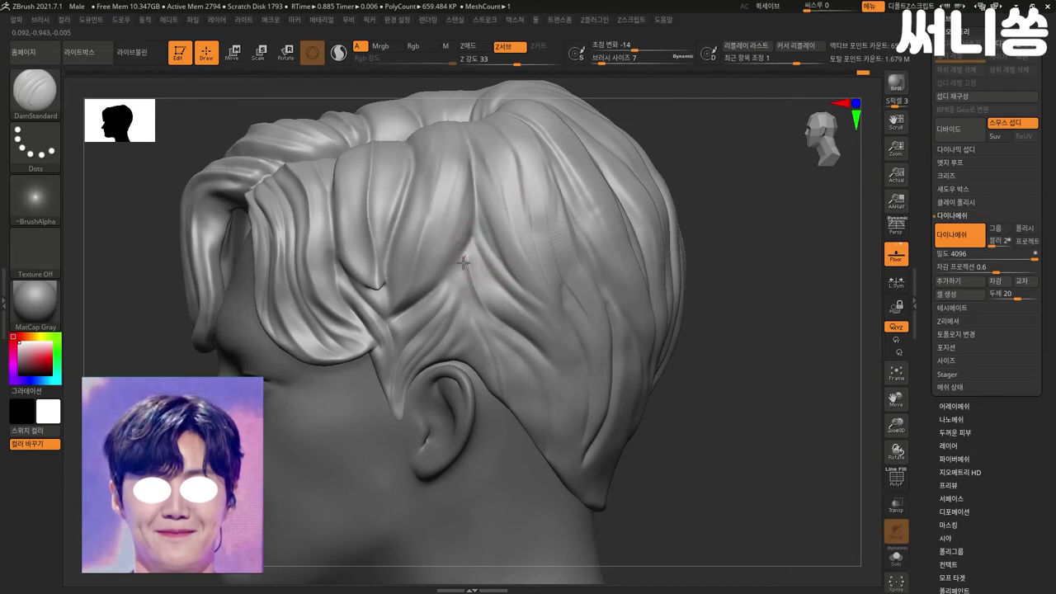
left_click_drag(472, 240, 567, 361)
key("shift")
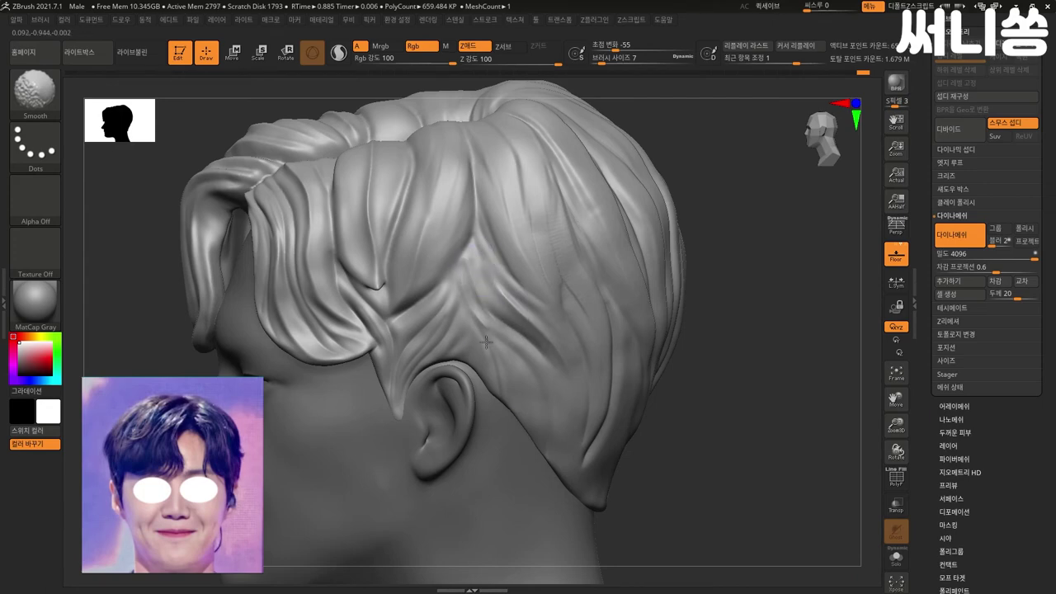
key("shift")
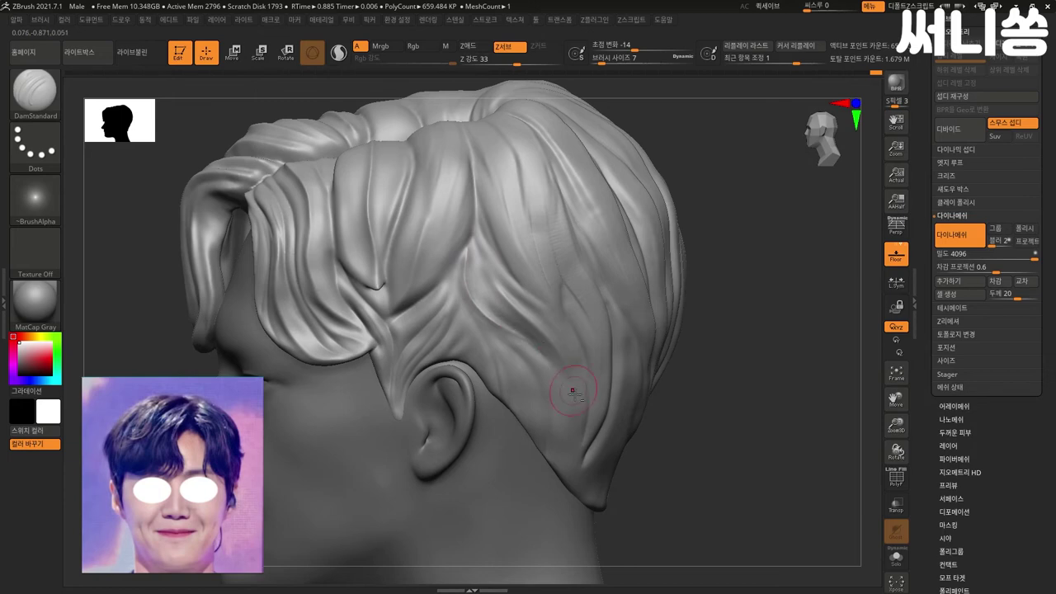
left_click_drag(460, 248, 547, 387)
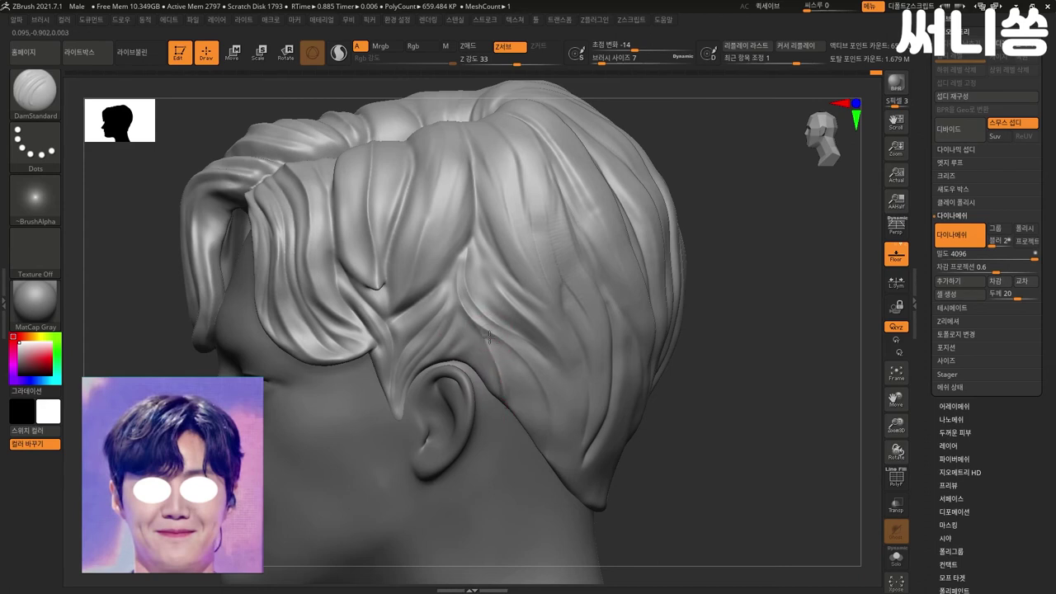
left_click_drag(520, 375, 553, 428)
key("shift")
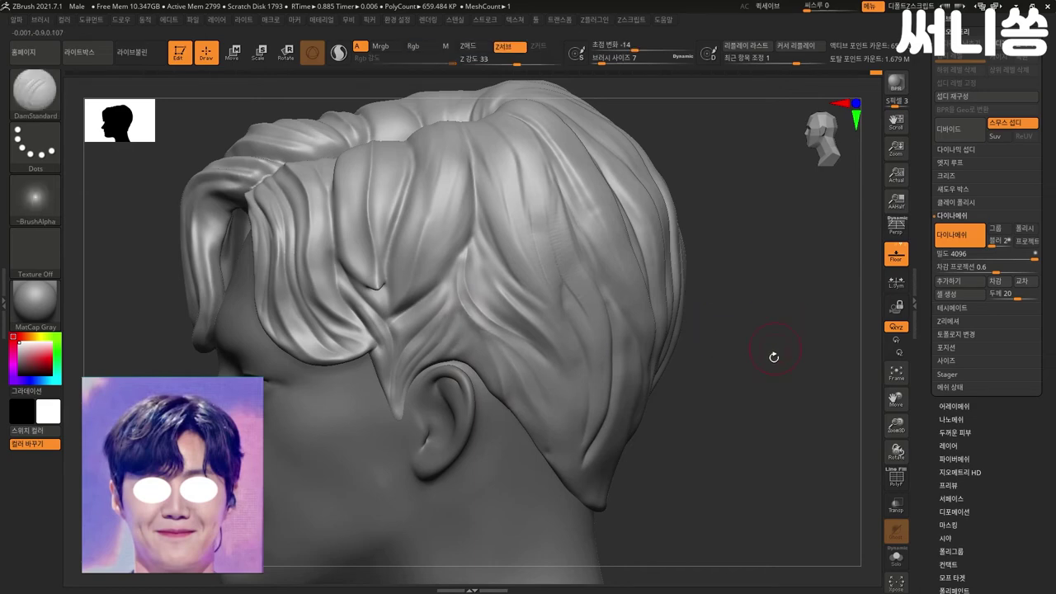
left_click_drag(773, 339, 771, 362)
left_click_drag(703, 371, 655, 372, "shift")
- Fit the head in view and orbit around its right side, back and ear to review the hair
key("f")
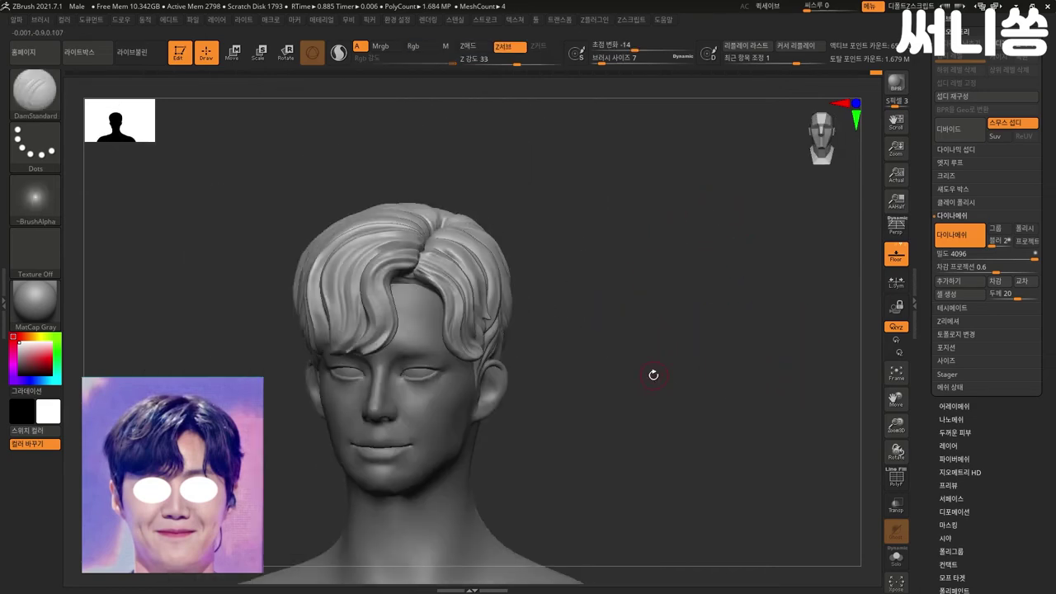
mouse_move(637, 414)
left_mouse_down()
mouse_move(821, 405)
mouse_move(685, 410)
mouse_move(676, 425)
mouse_move(719, 438)
mouse_move(699, 381)
left_mouse_up()
key("shift")
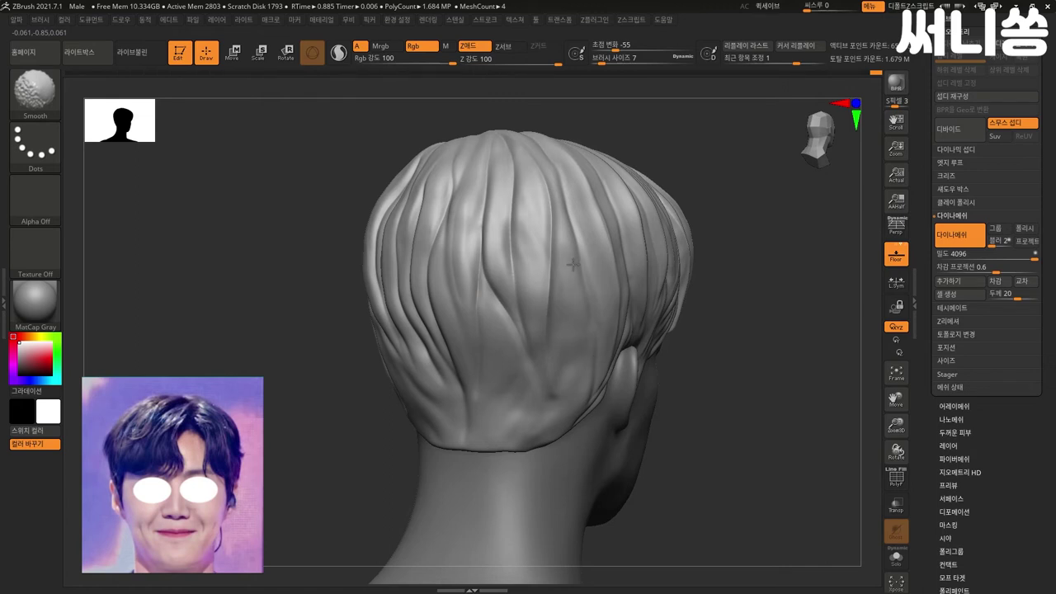
left_click_drag(750, 365, 468, 400)
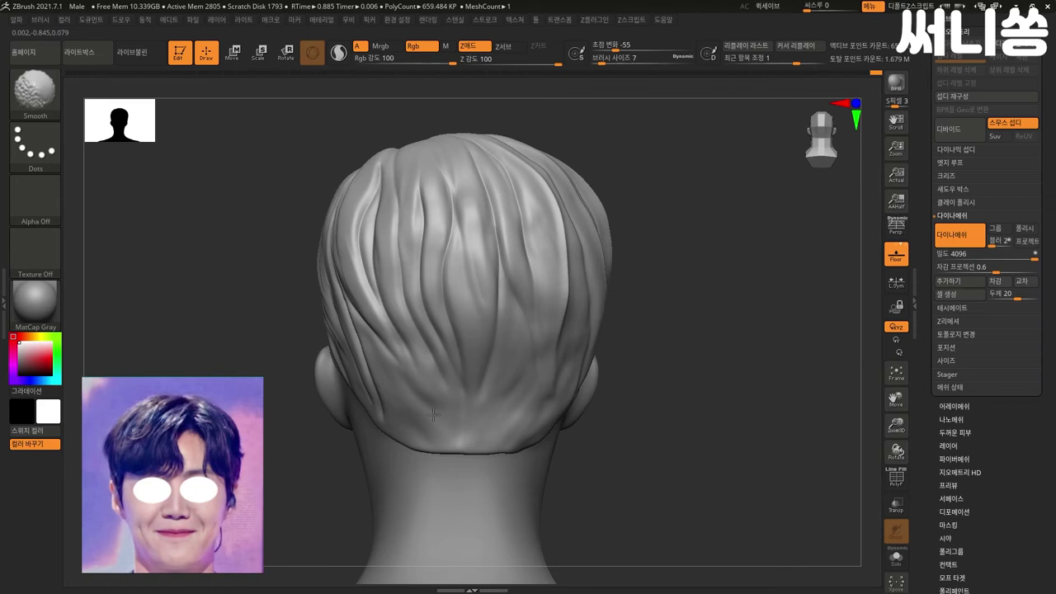
mouse_move(627, 417)
left_mouse_down()
mouse_move(728, 425)
mouse_move(613, 396)
mouse_move(665, 404)
left_mouse_up()
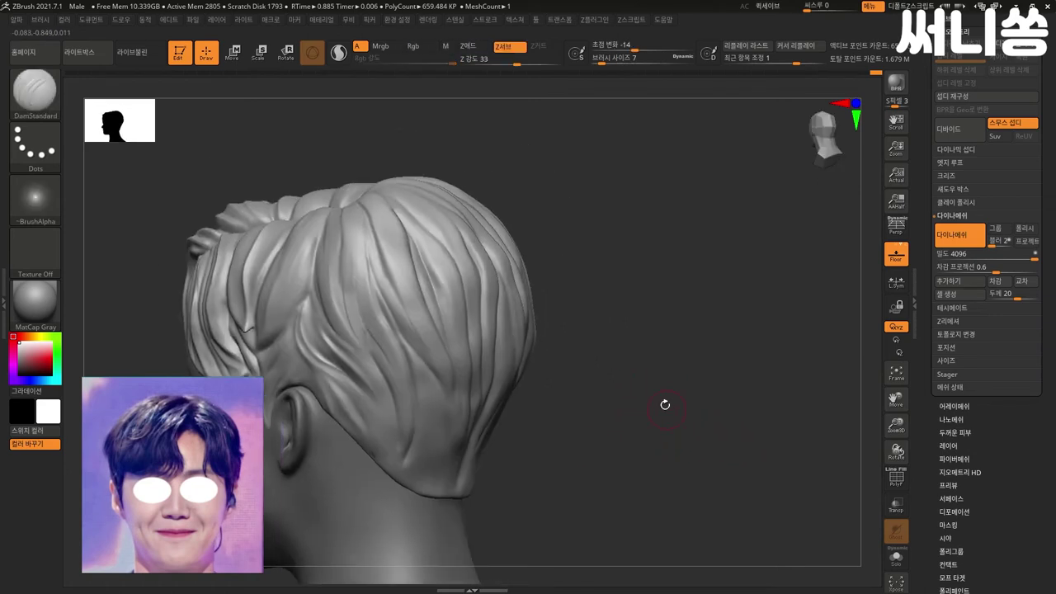
key("shift")
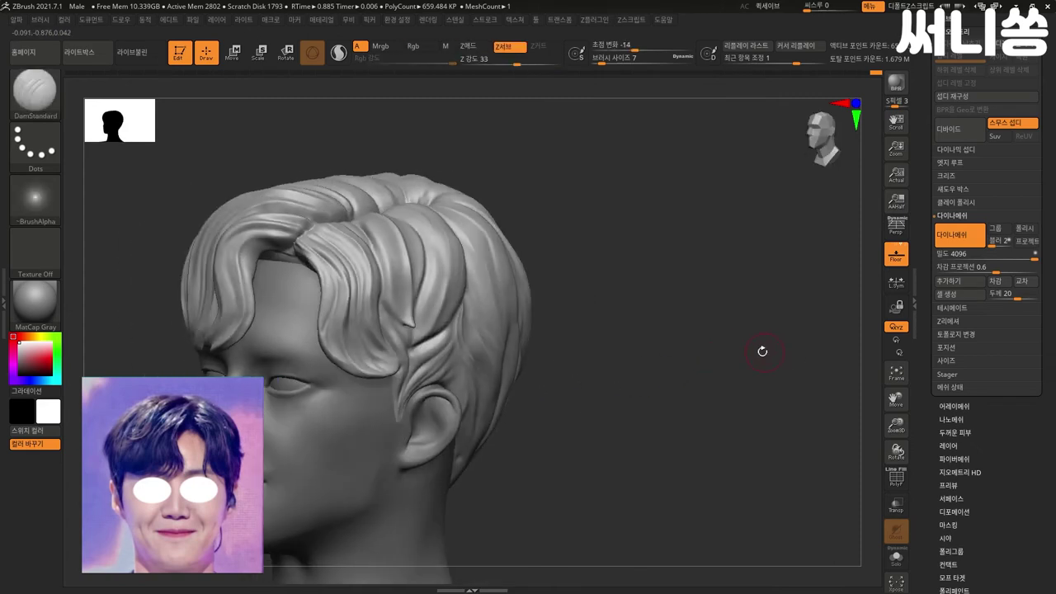
- Turn the head to face forward, zoom in, and switch to the Move brush
mouse_move(682, 360)
left_mouse_down()
mouse_move(718, 324)
mouse_move(710, 163)
left_mouse_up()
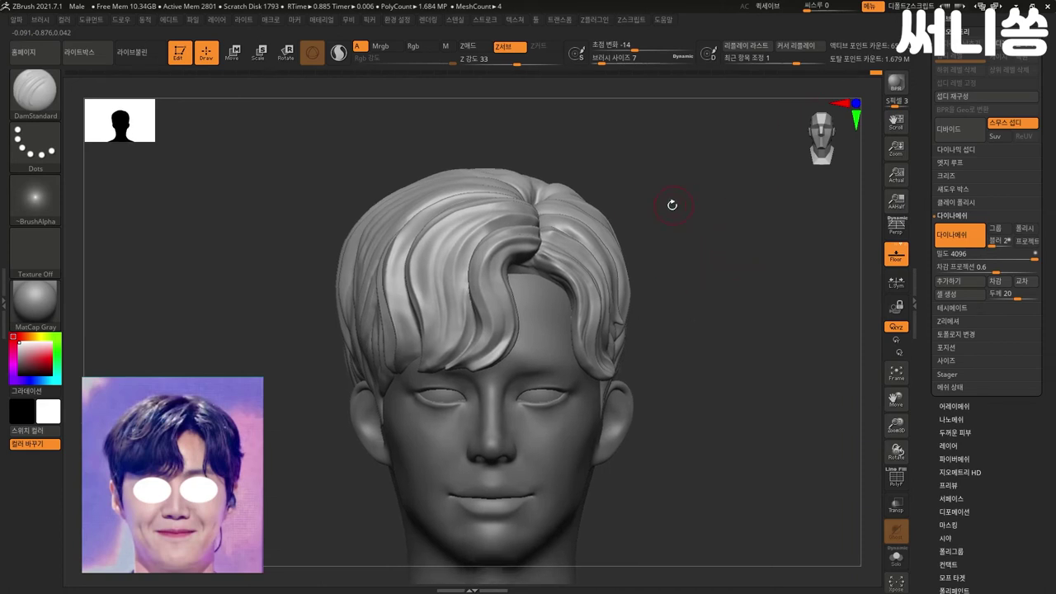
left_click_drag(672, 204, 739, 207)
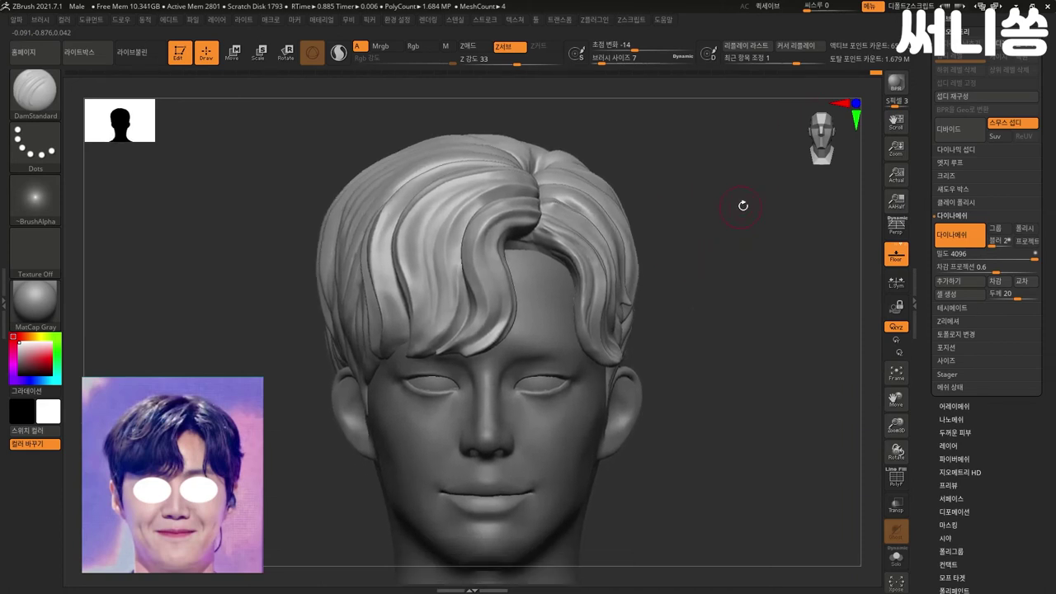
left_click_drag(748, 275, 750, 255)
key("b")
key("m")
key("v")
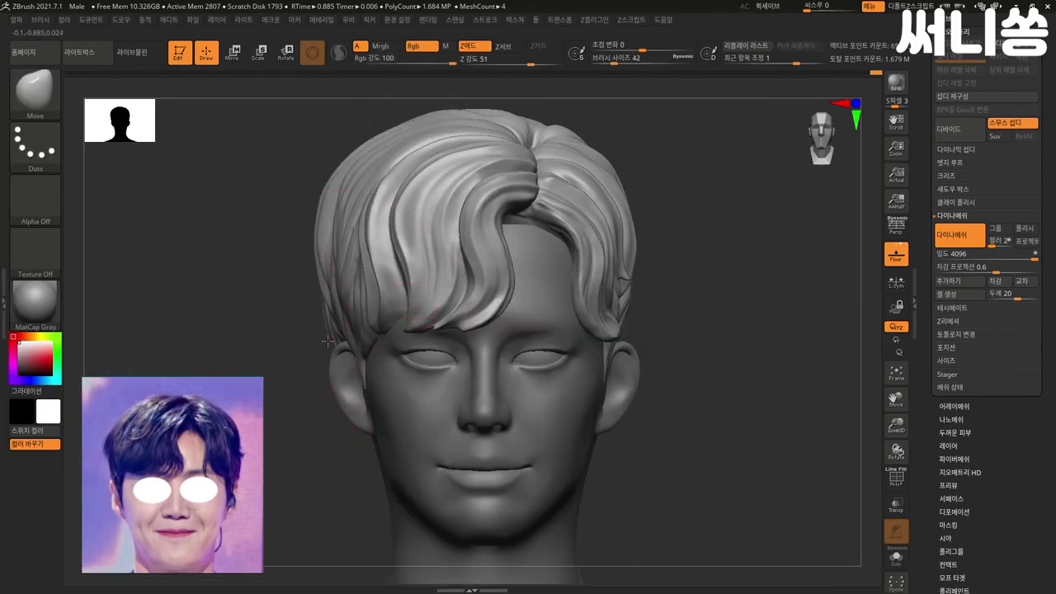
- Pull the left side hair outline into shape with Move, undoing one attempt
mouse_move(321, 344)
left_mouse_down()
mouse_move(321, 353)
mouse_move(339, 328)
left_mouse_up()
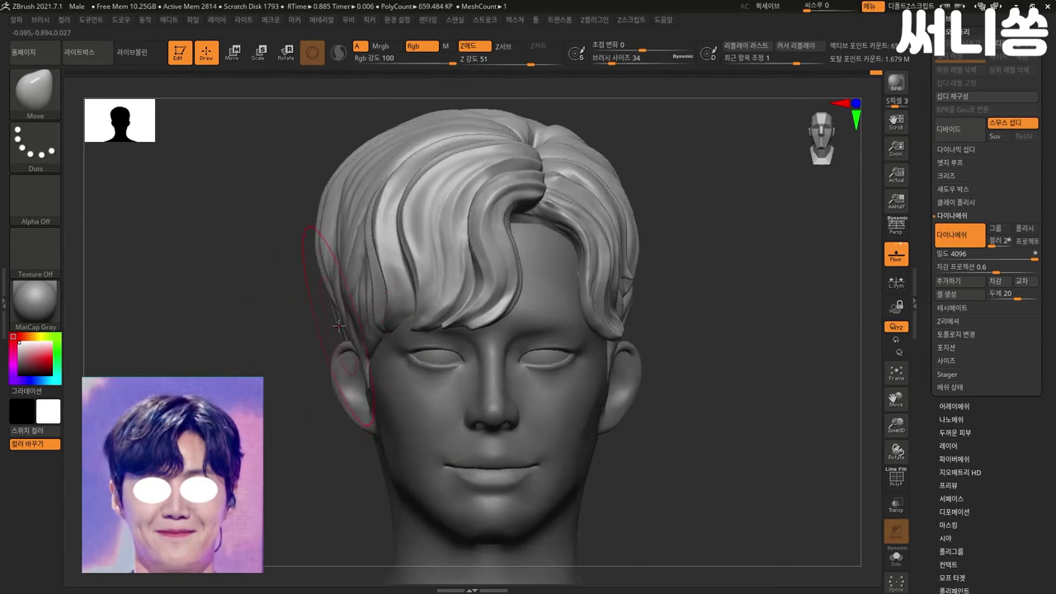
left_click_drag(343, 321, 340, 338)
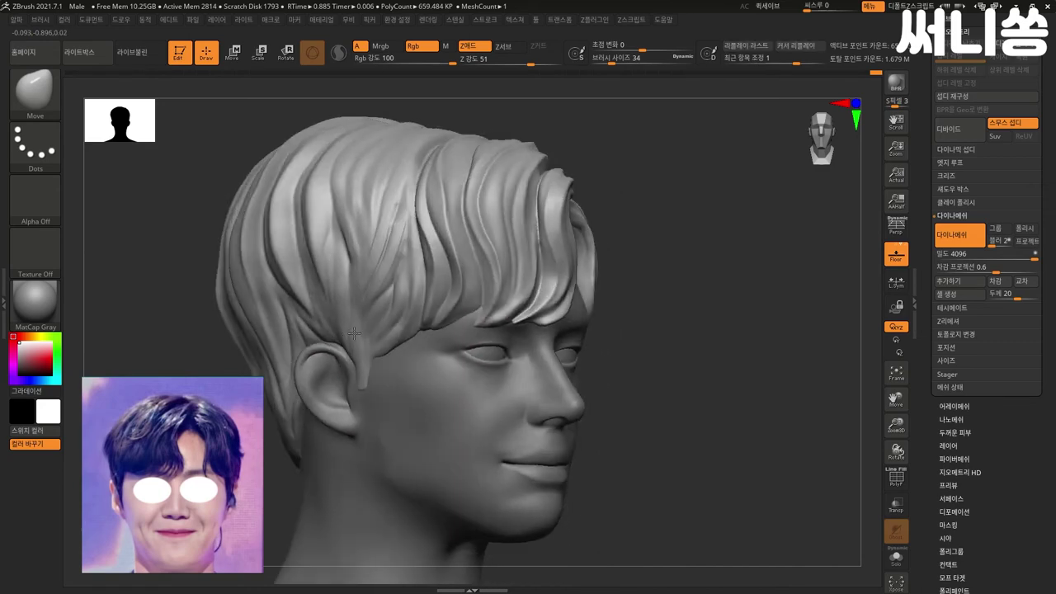
key("ctrl+z")
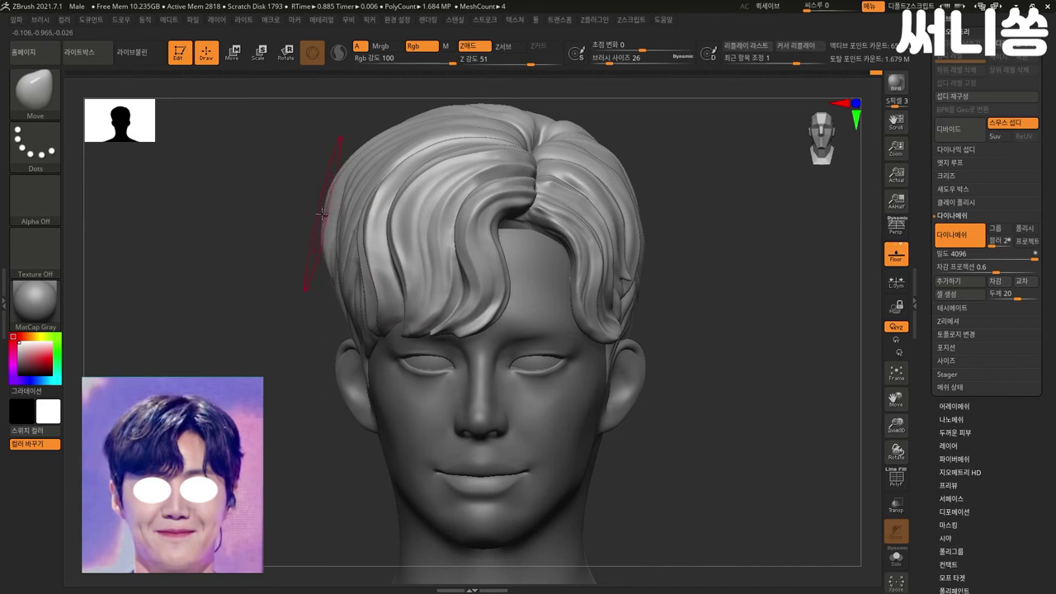
left_click_drag(327, 226, 320, 215, "ctrl")
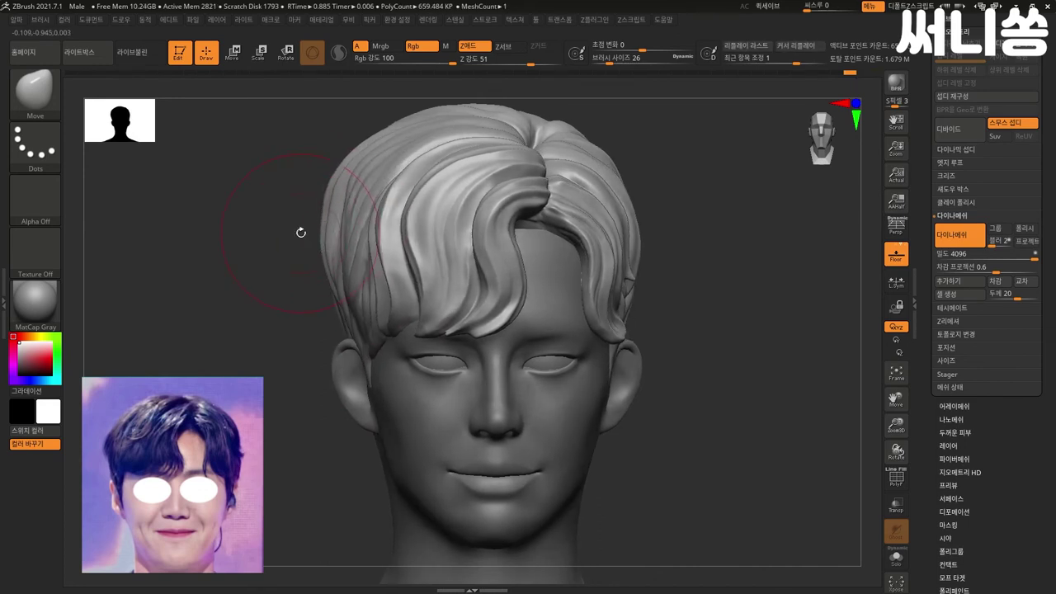
left_click_drag(462, 217, 449, 280, "alt")
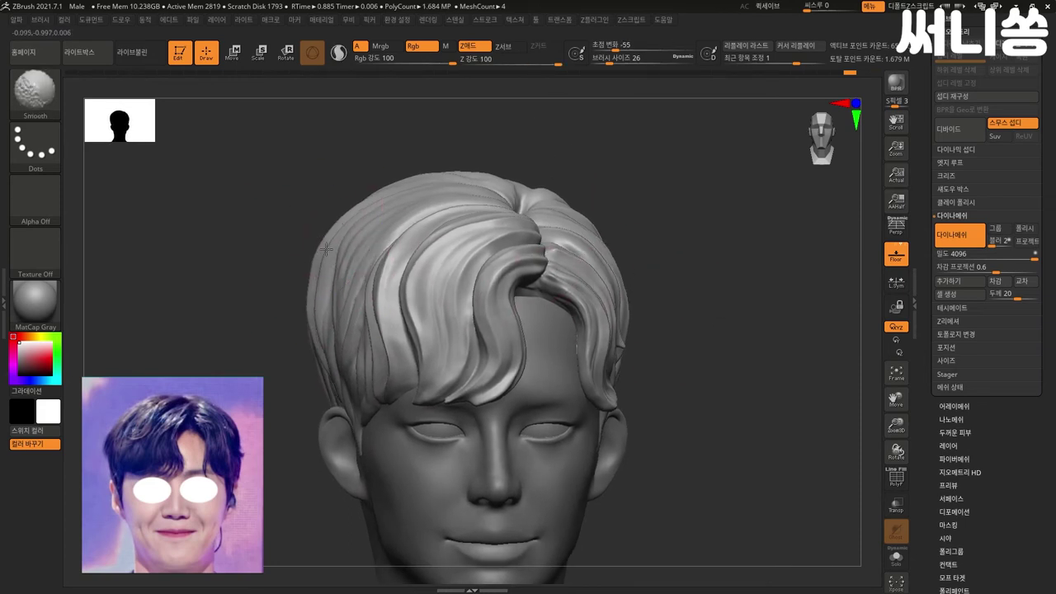
- Reselect Move, reshape the left hair outline, then smooth the lower back hair edge
key("b")
key("m")
key("v")
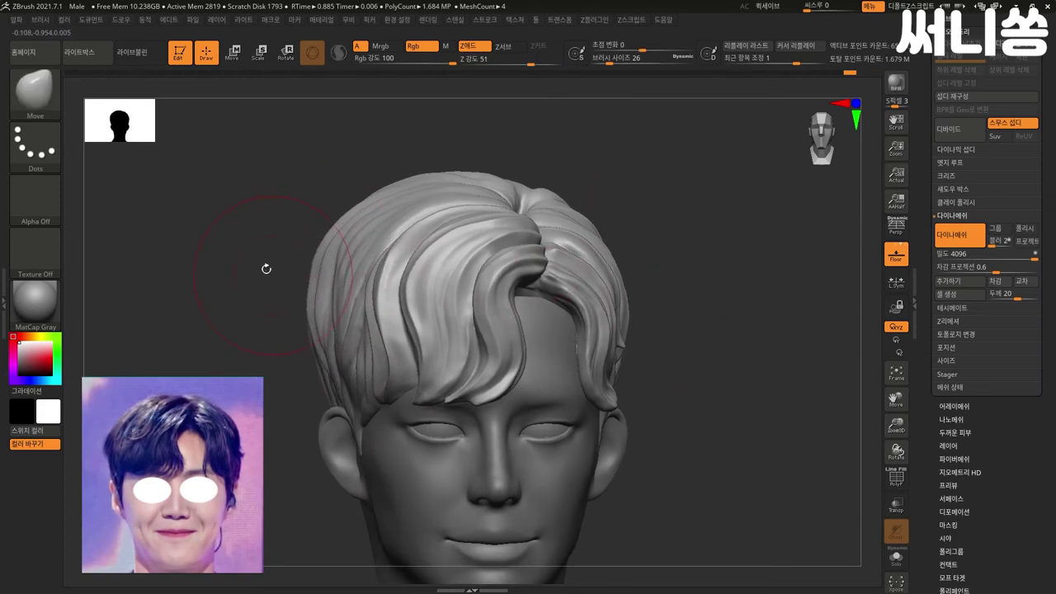
left_click_drag(266, 267, 330, 295, "alt")
mouse_move(602, 228)
left_mouse_down()
mouse_move(695, 238)
mouse_move(620, 371)
mouse_move(647, 332)
mouse_move(577, 264)
left_mouse_up()
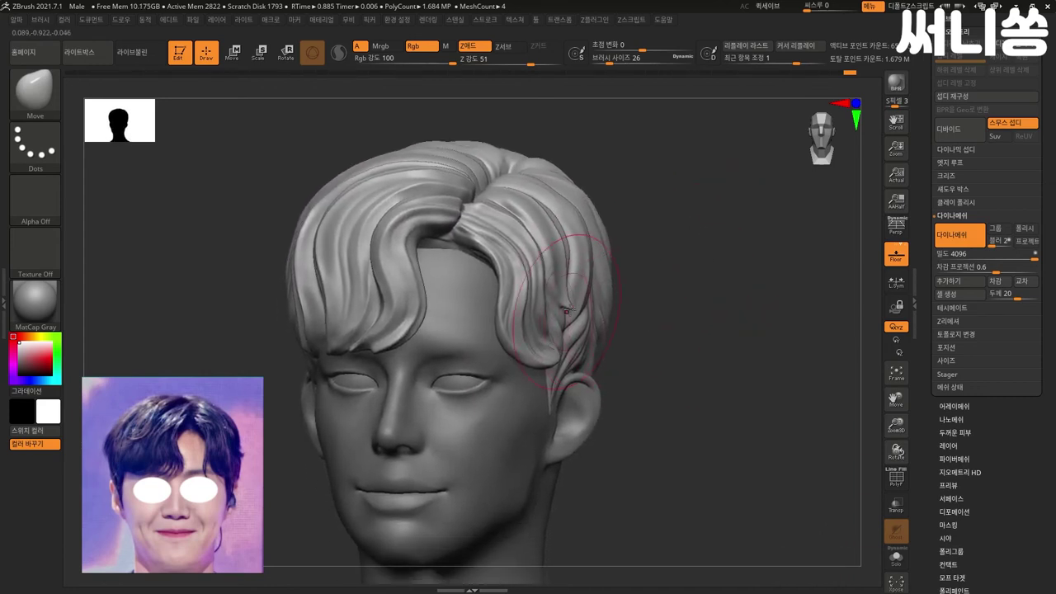
mouse_move(669, 311)
left_mouse_down()
mouse_move(435, 429)
mouse_move(499, 404)
mouse_move(512, 425)
mouse_move(560, 439)
left_mouse_up()
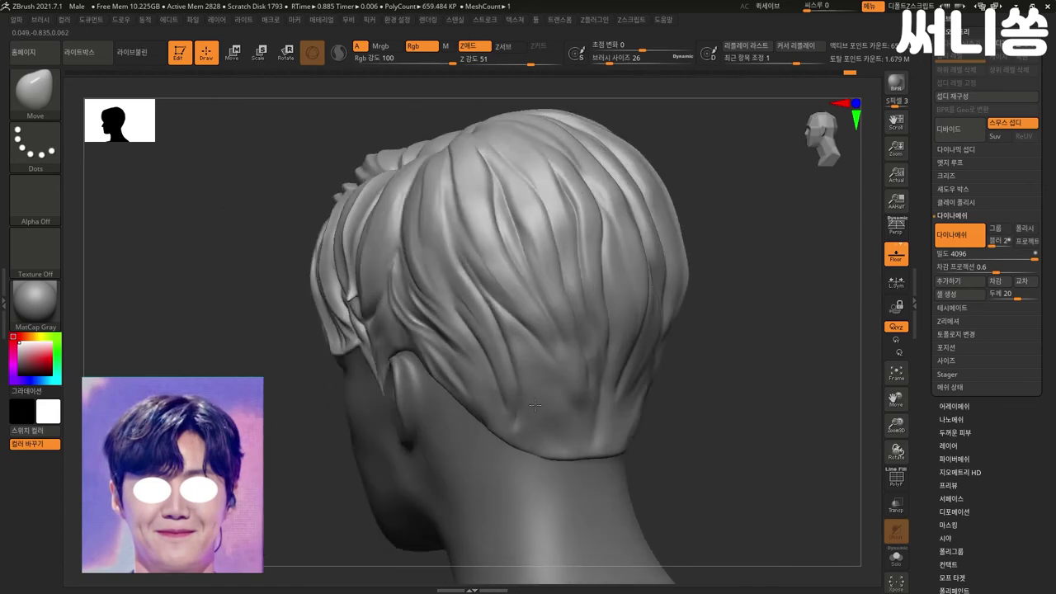
left_click_drag(800, 429, 785, 391, "shift")
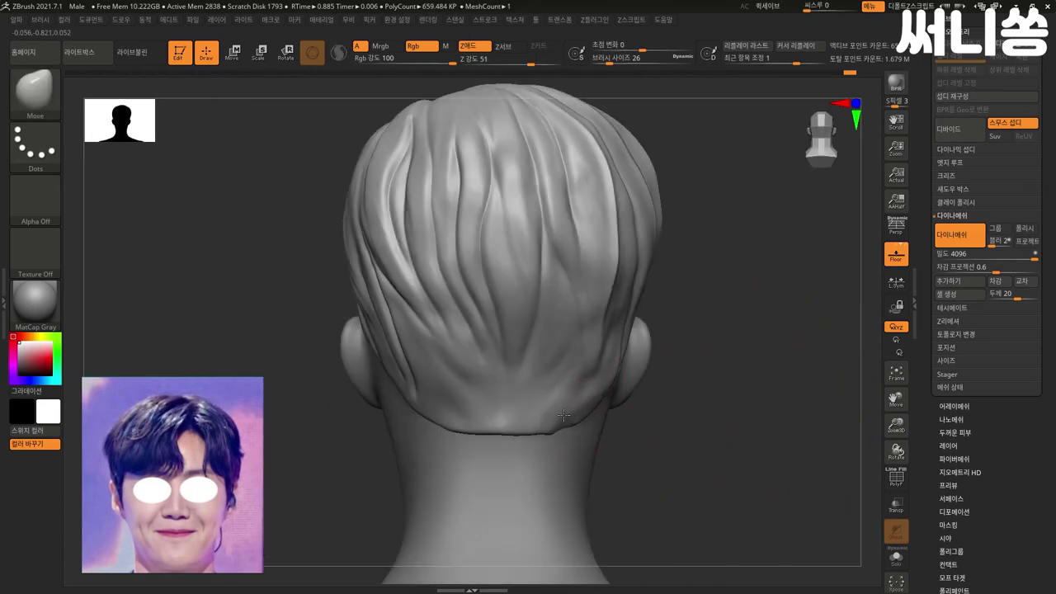
left_click_drag(580, 412, 577, 419, "shift")
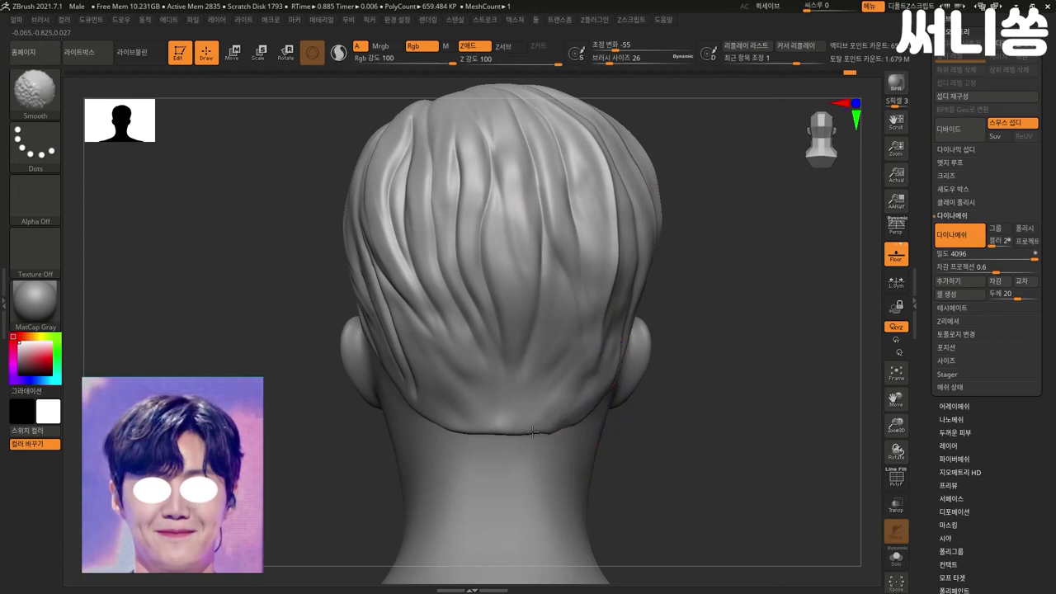
- Switch to DamStandard with the vertical-strand Alpha 60 and reduce the brush to size 18
mouse_move(762, 401)
left_mouse_down()
mouse_move(814, 405)
mouse_move(762, 449)
mouse_move(676, 461)
mouse_move(705, 453)
mouse_move(691, 403)
mouse_move(566, 416)
left_mouse_up()
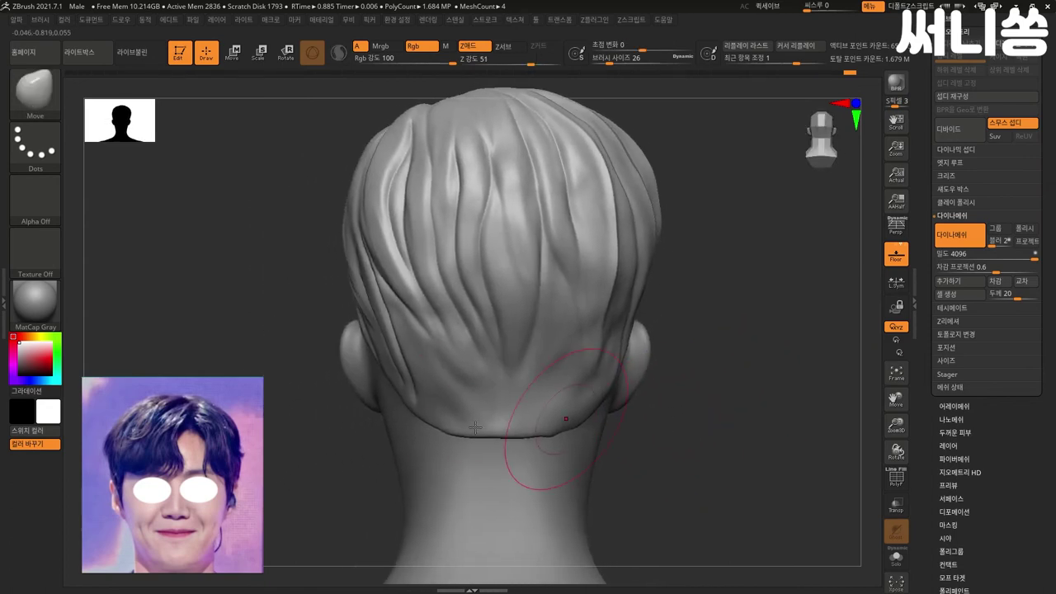
key("b")
key("c")
key("b")
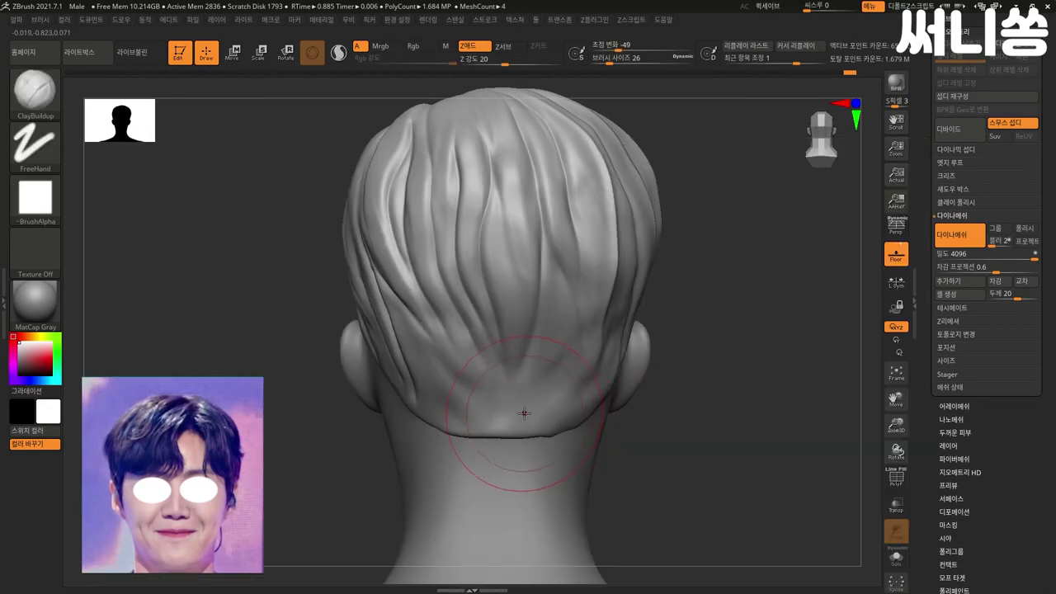
key("b")
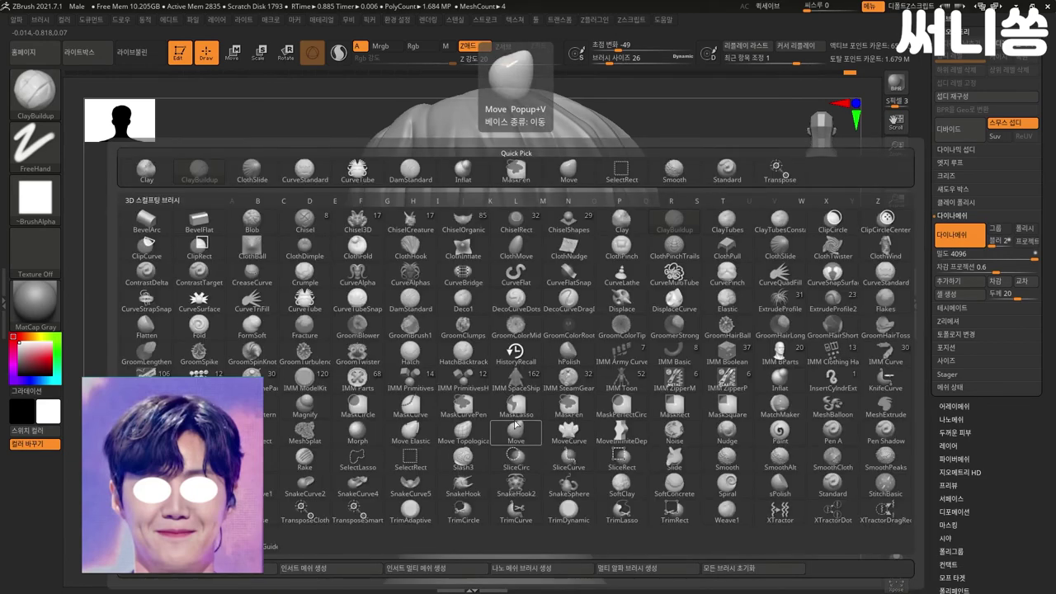
key("d")
key("s")
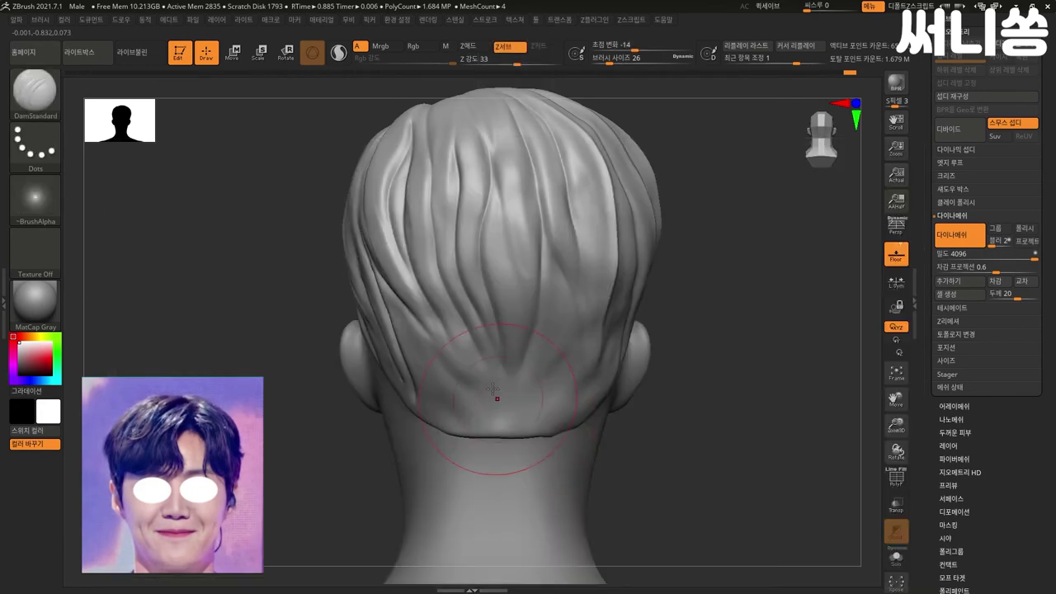
left_click(36, 201)
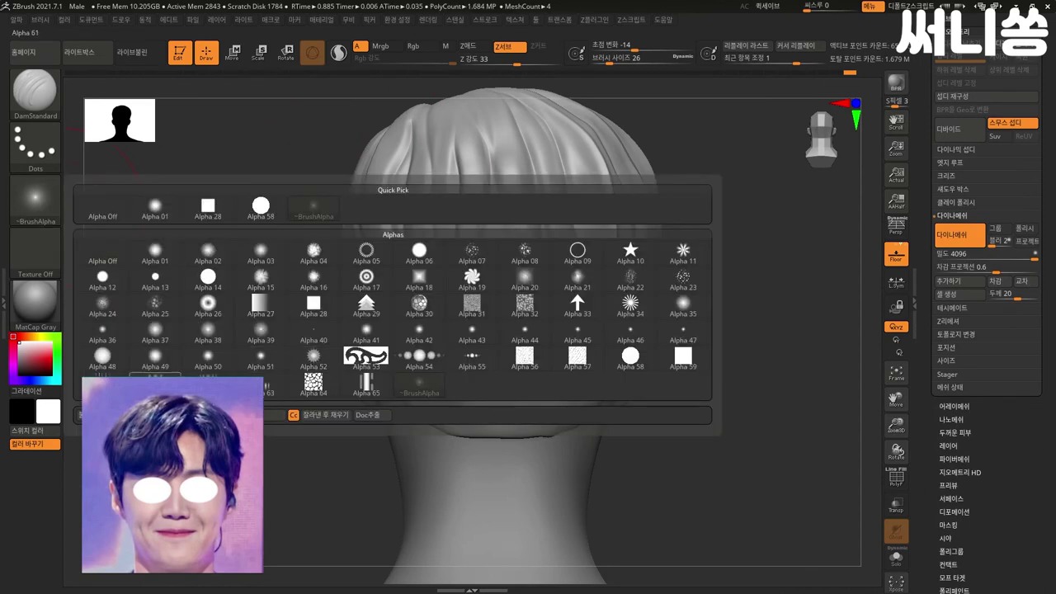
left_click(103, 381)
key("bracketleft")
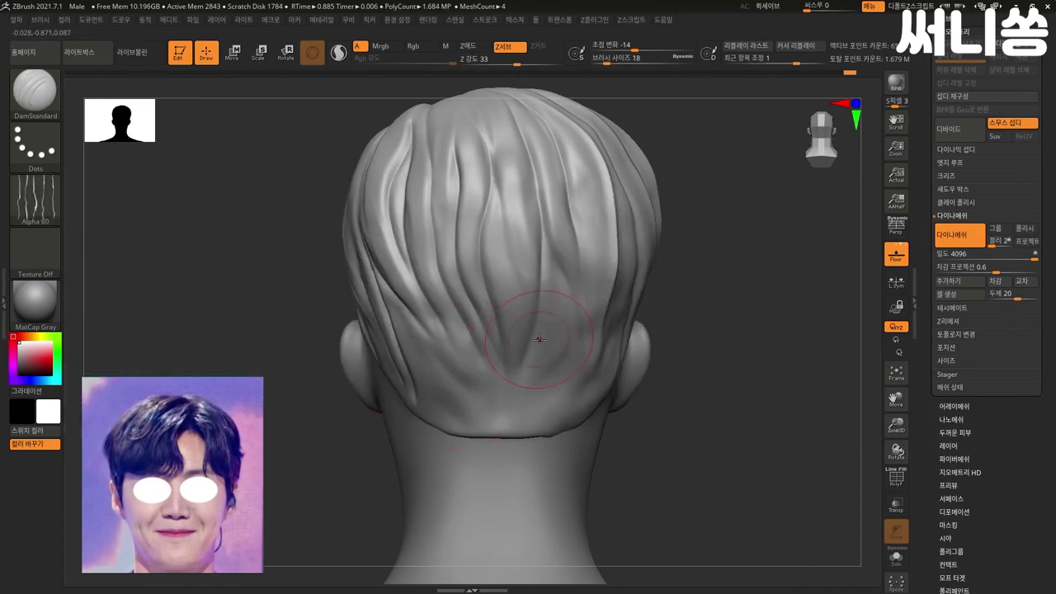
- Carve strand grooves into the lower back hair and left nape, smoothing those near the neck
left_click_drag(545, 348, 480, 439)
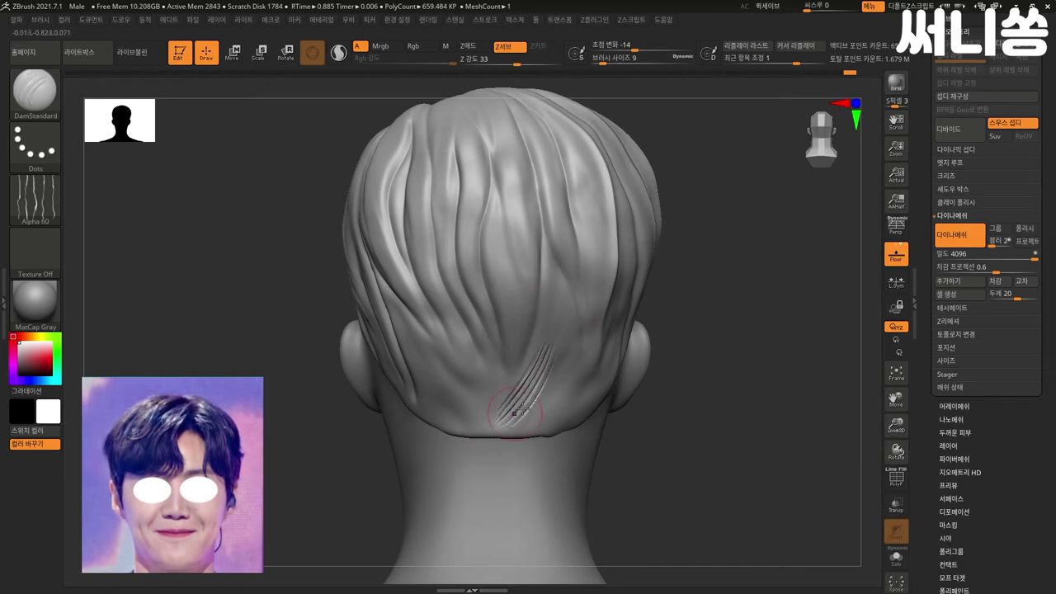
left_click_drag(552, 422, 535, 432)
key("shift")
mouse_move(579, 386)
left_mouse_down("shift")
mouse_move(541, 423)
mouse_move(556, 430)
left_mouse_up("shift")
left_click_drag(435, 377, 508, 433)
- Soften the groove marks across the left nape area
left_click_drag(682, 384, 392, 311)
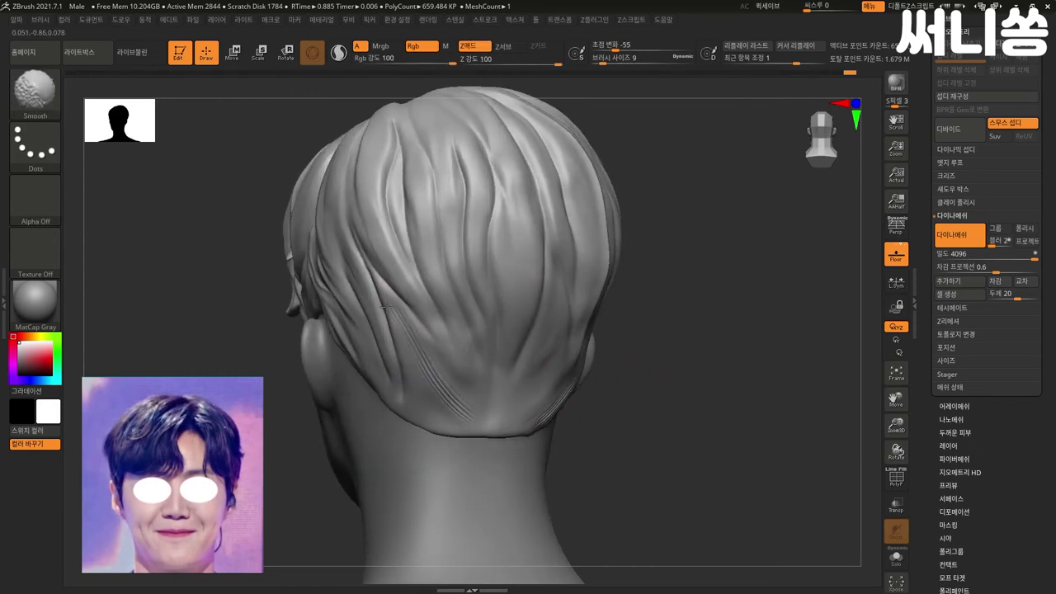
left_click_drag(460, 406, 505, 433, "shift")
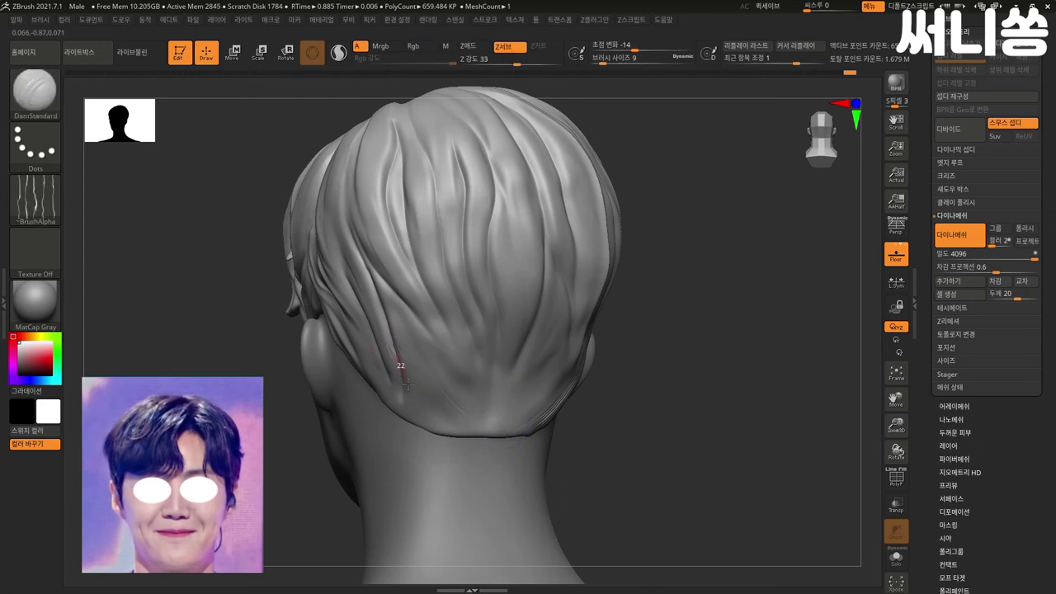
left_click_drag(440, 420, 396, 343, "shift")
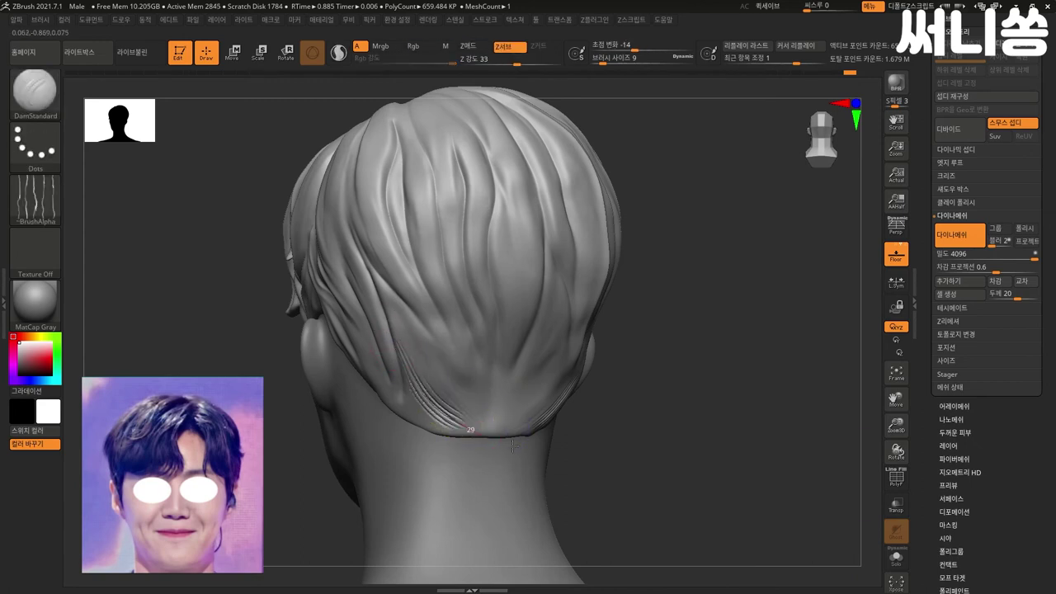
left_click_drag(458, 421, 417, 379, "shift")
- Smooth the nape behind the ear, then zoom in and carve a groove into the back hair
left_click_drag(611, 396, 672, 389)
key("shift")
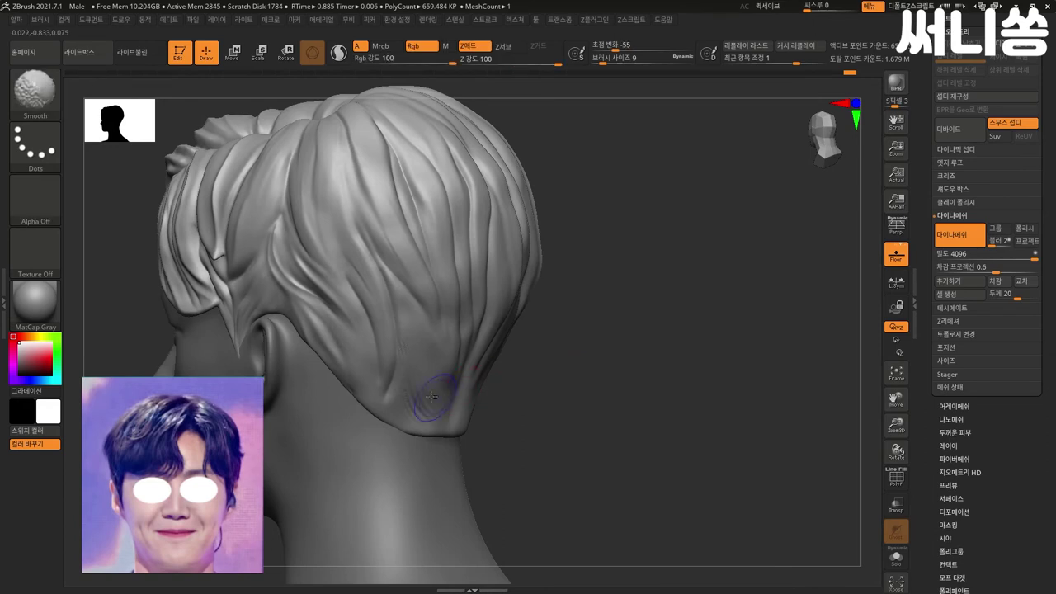
left_click_drag(418, 366, 401, 413, "shift")
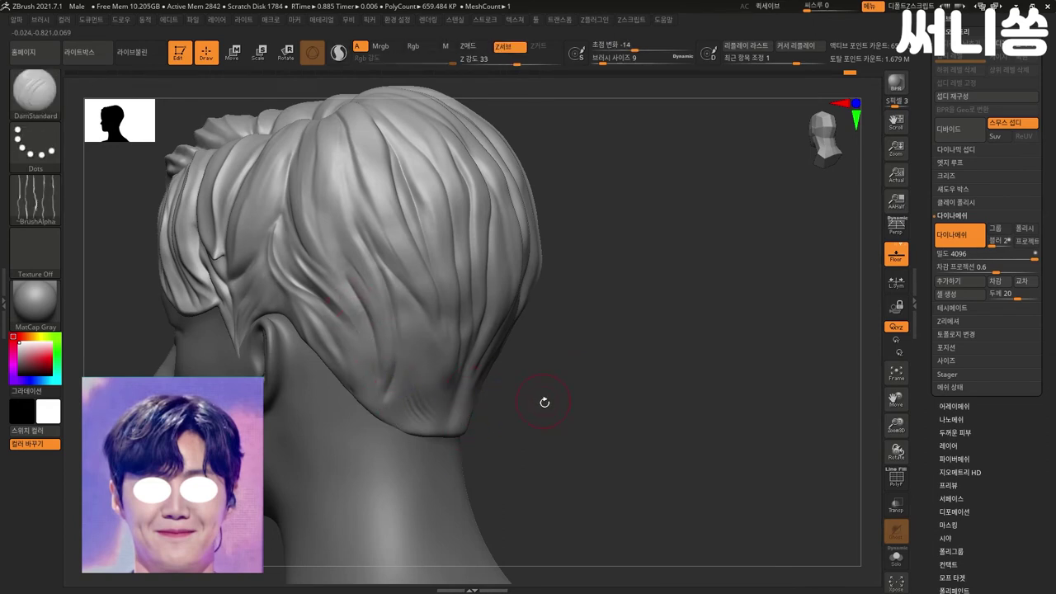
scroll(545, 401, "up", 3)
left_click_drag(322, 282, 385, 384)
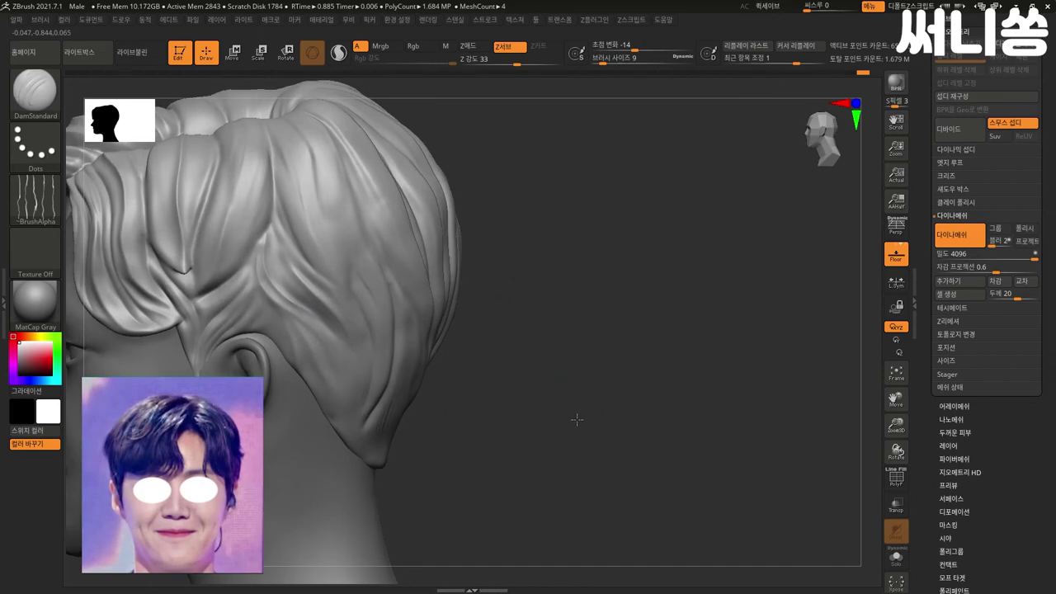
left_click_drag(577, 420, 564, 431)
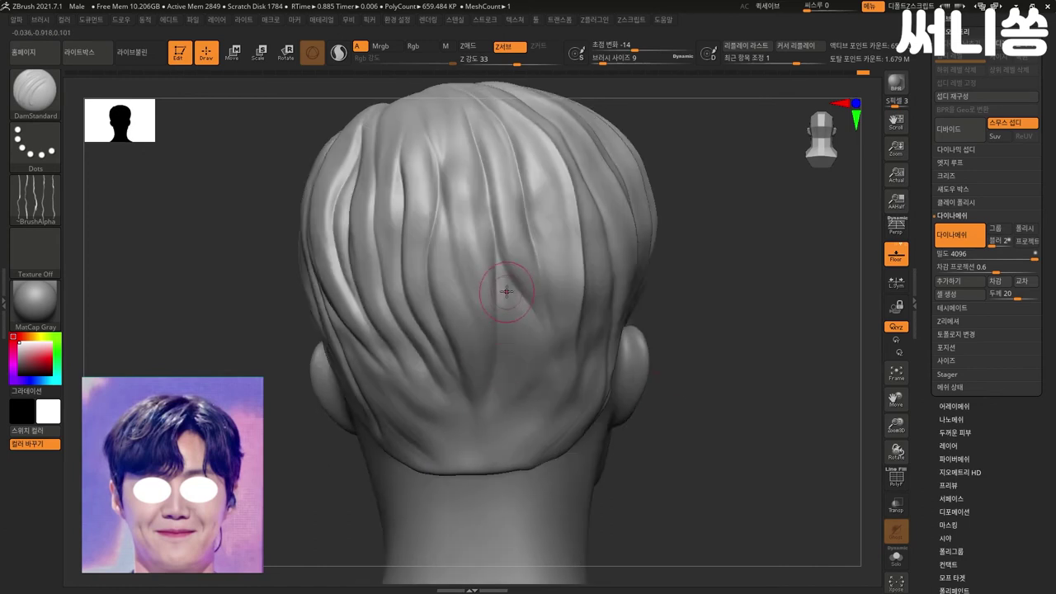
- Carve strand grooves into the lower right back hair and smooth the rough ones
left_click_drag(520, 307, 529, 338)
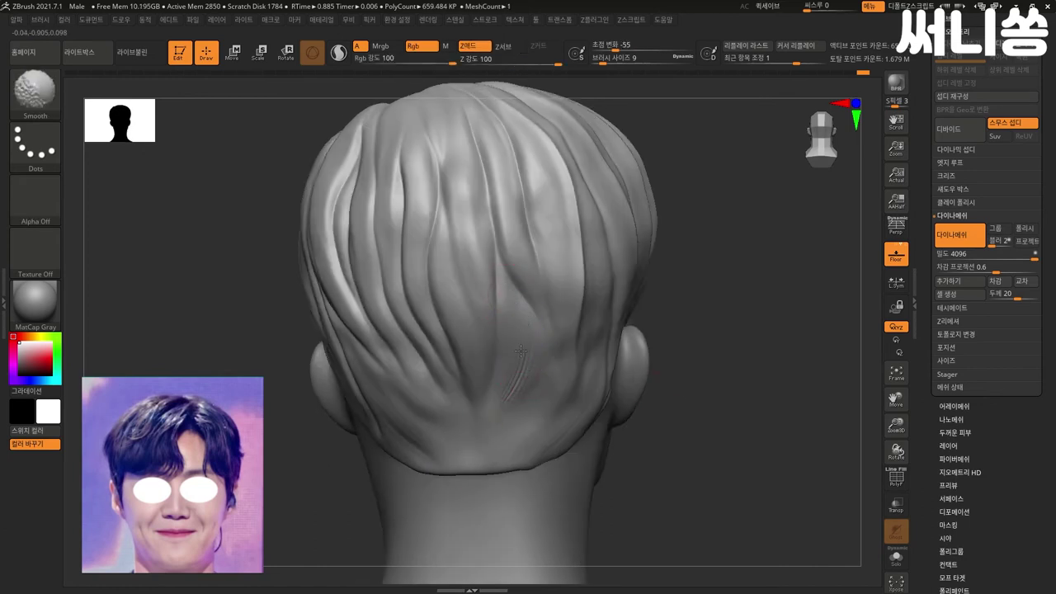
key("shift")
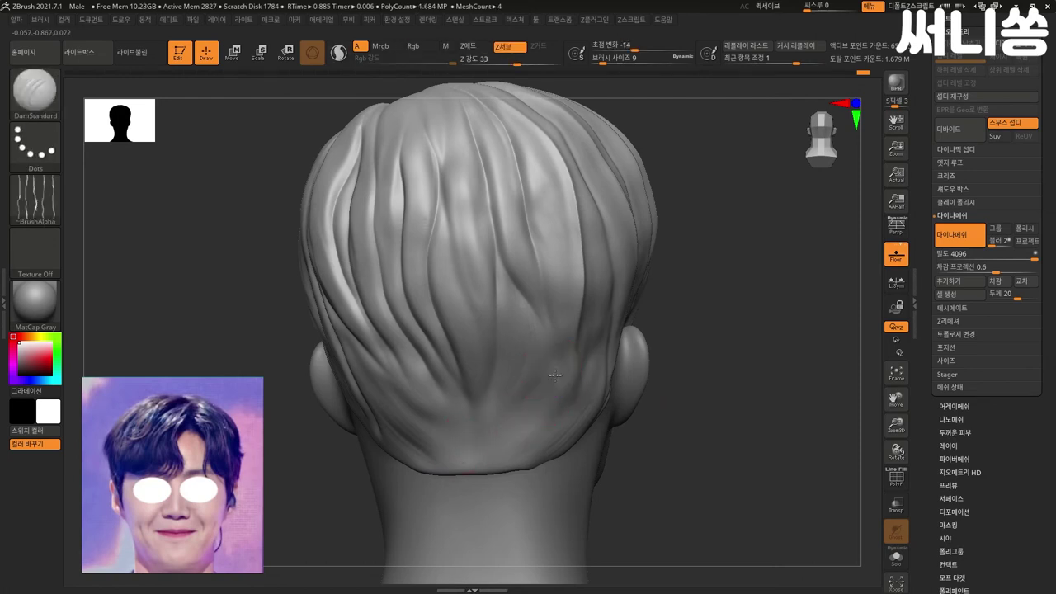
left_click_drag(522, 425, 499, 446)
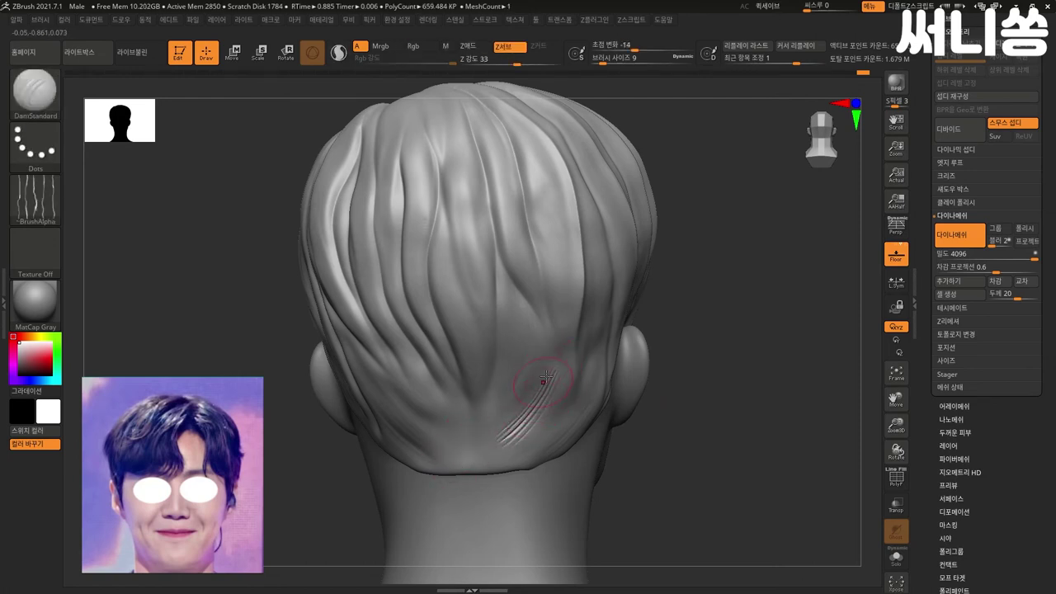
left_click_drag(552, 396, 548, 401)
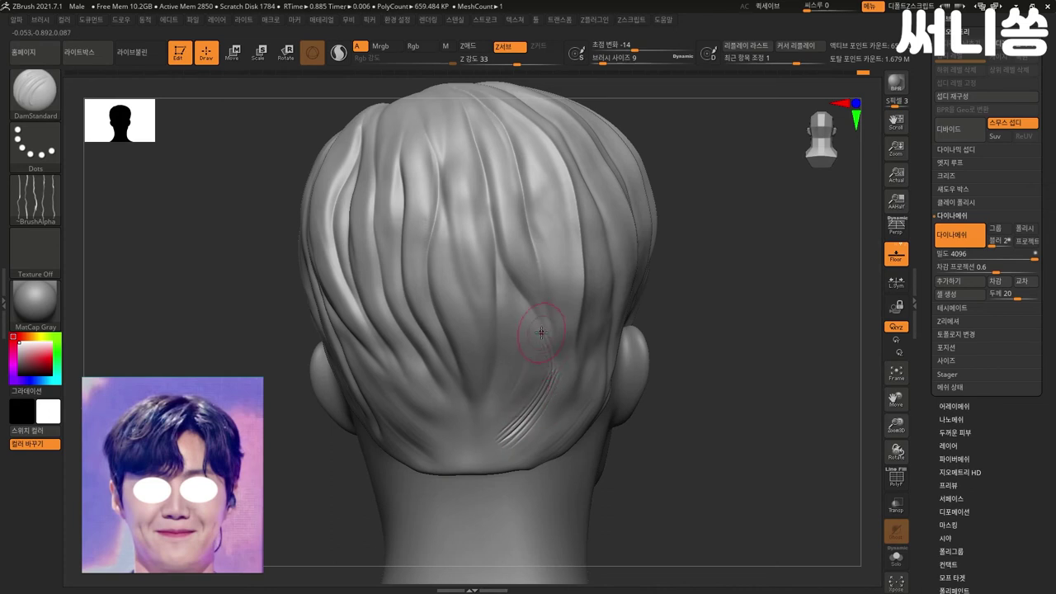
key("shift")
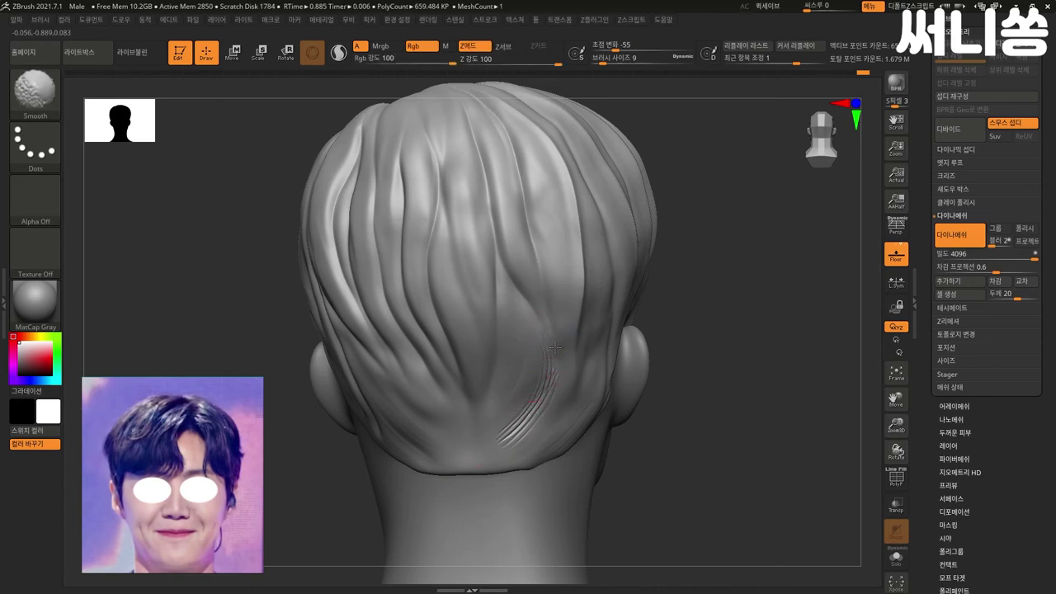
left_click_drag(535, 402, 465, 438, "shift")
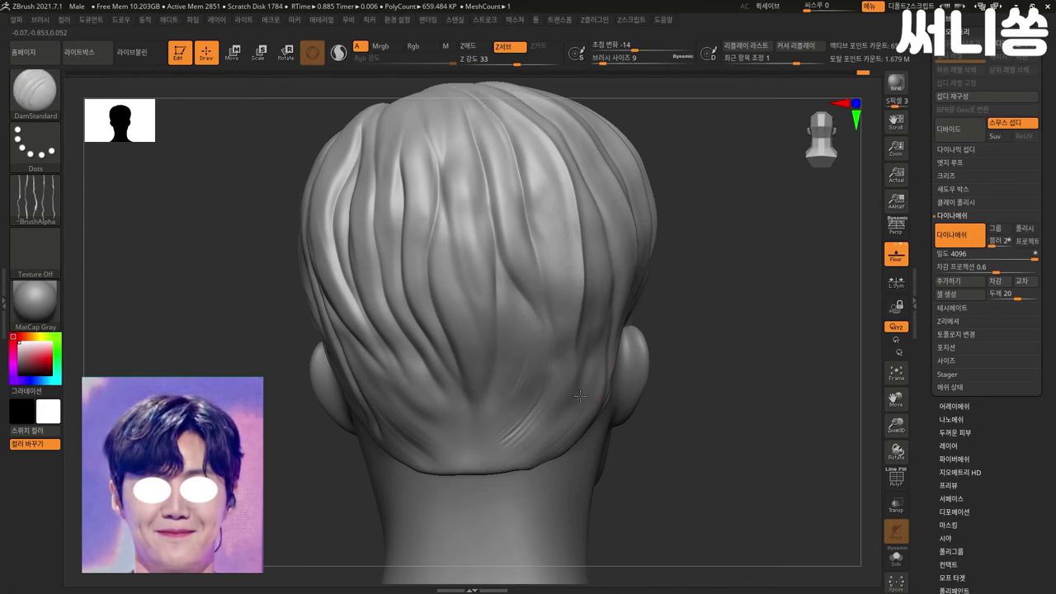
- Carve grooves down the centre back toward the nape hairline, smoothing them to blend
mouse_move(551, 441)
left_mouse_down()
mouse_move(585, 394)
mouse_move(507, 450)
left_mouse_up()
key("shift")
left_click_drag(443, 406, 503, 460)
left_click_drag(375, 330, 487, 448, "shift")
left_click_drag(535, 477, 495, 435)
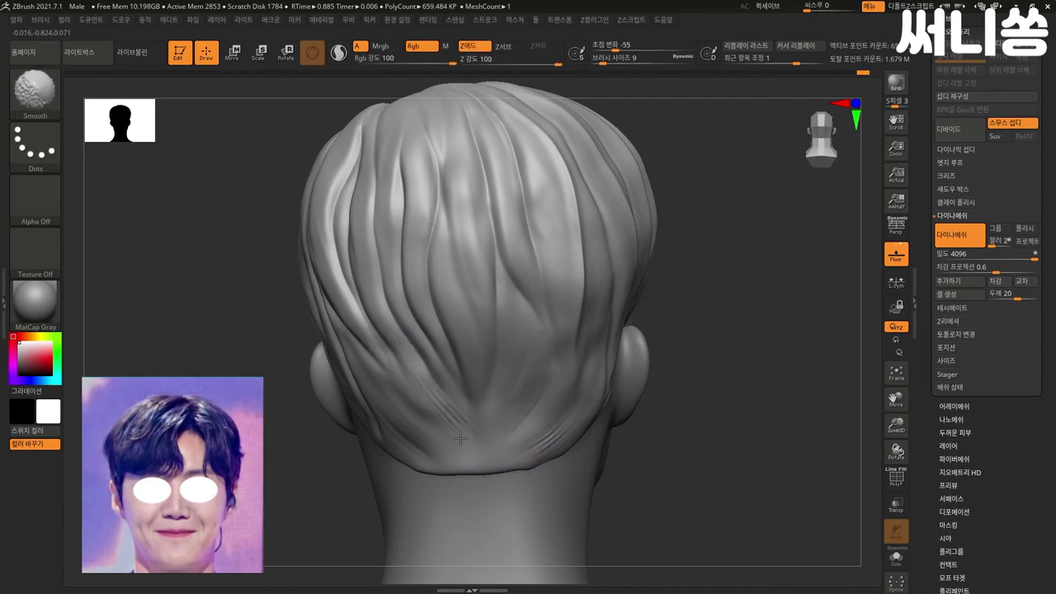
left_click_drag(443, 285, 448, 311)
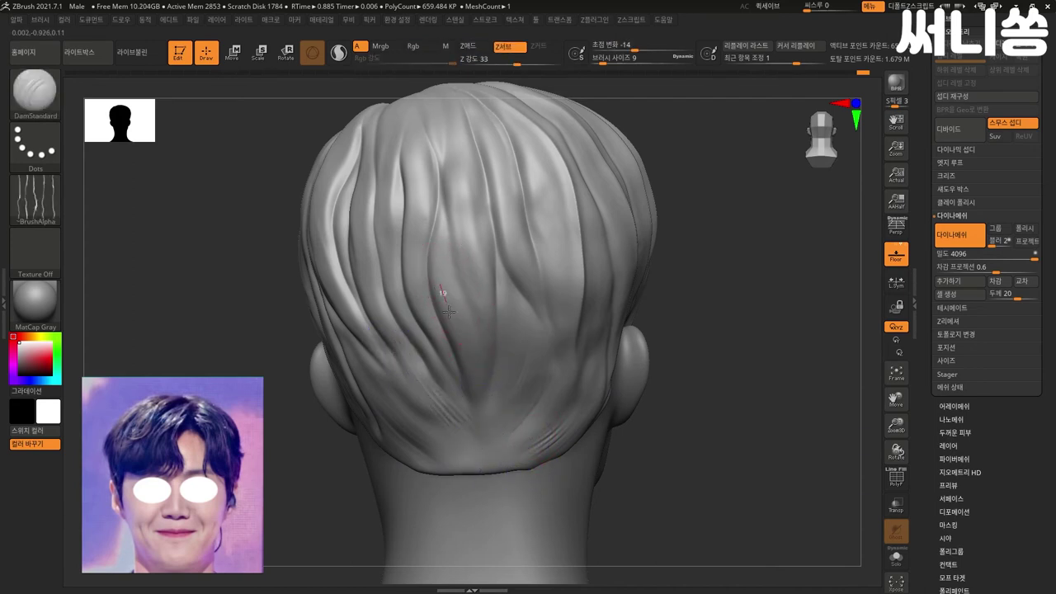
left_click_drag(481, 411, 484, 438)
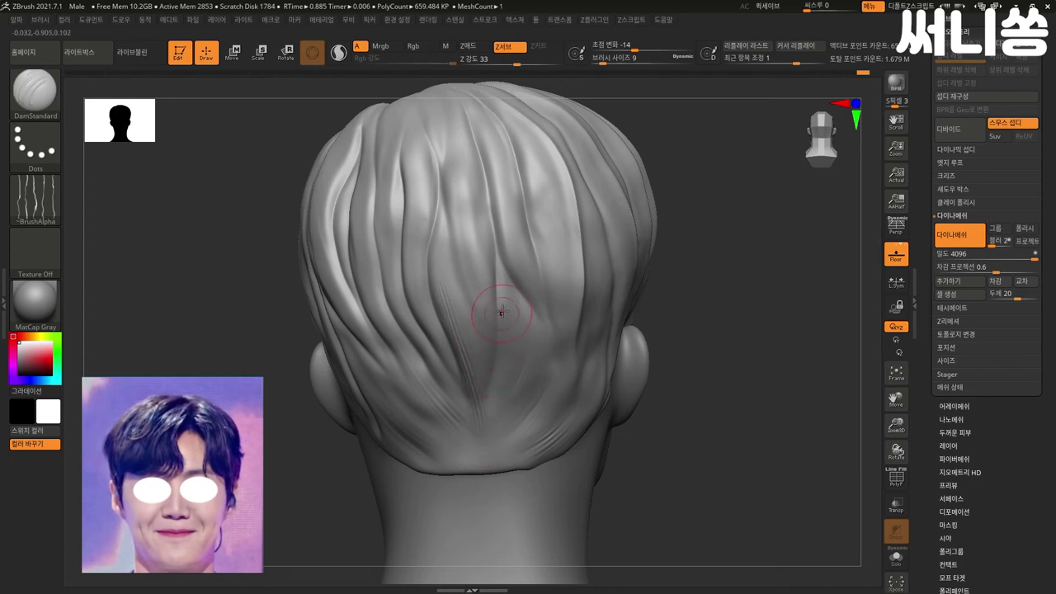
left_click_drag(495, 342, 449, 279, "shift")
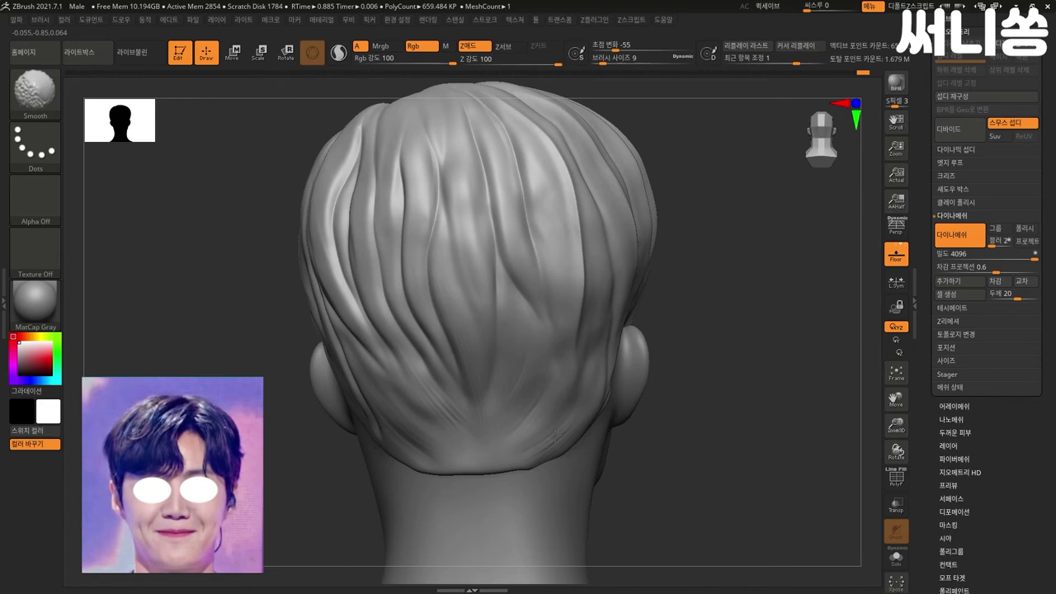
- Carve grooves on both sides of the nape, soften them, then rotate to the right side
left_click_drag(490, 395, 493, 419)
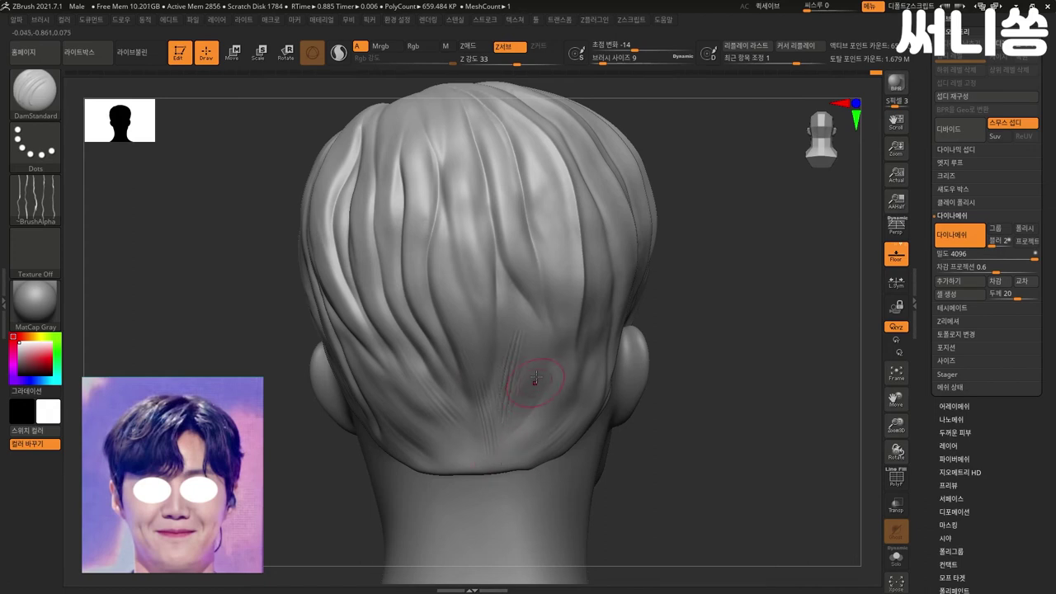
mouse_move(533, 430)
left_mouse_down()
mouse_move(539, 401)
mouse_move(518, 368)
left_mouse_up()
key("shift")
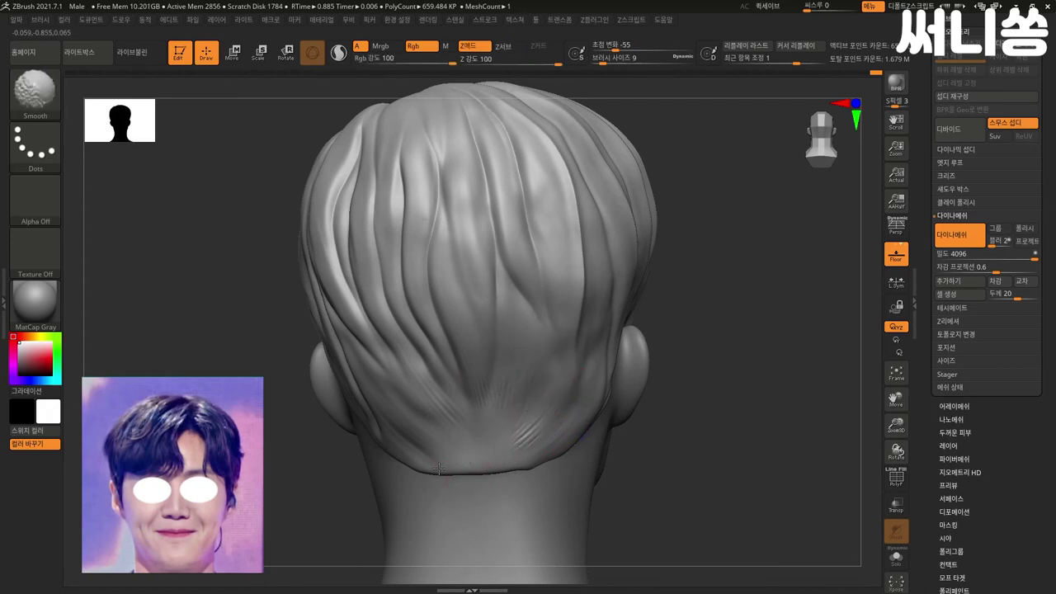
left_click_drag(434, 448, 402, 411)
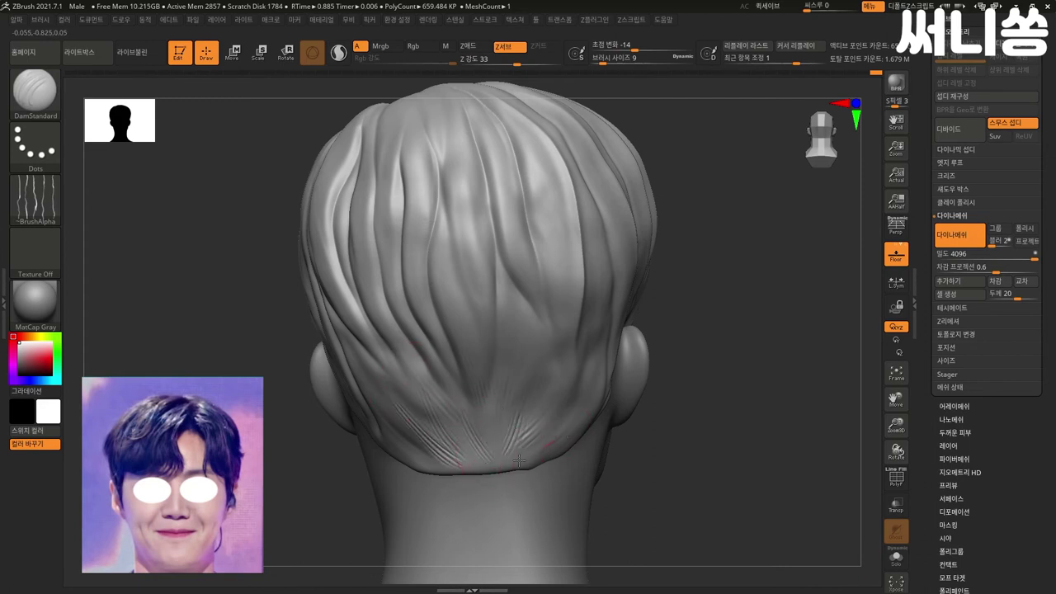
left_click_drag(545, 452, 507, 433, "shift")
left_click_drag(449, 458, 425, 412, "shift")
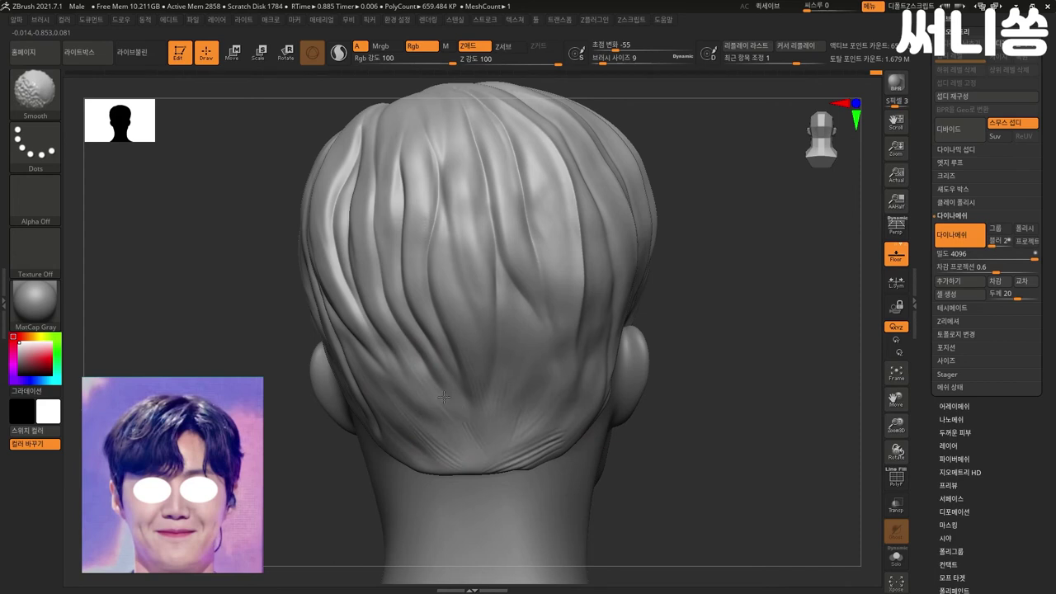
right_click_drag(413, 478, 643, 467)
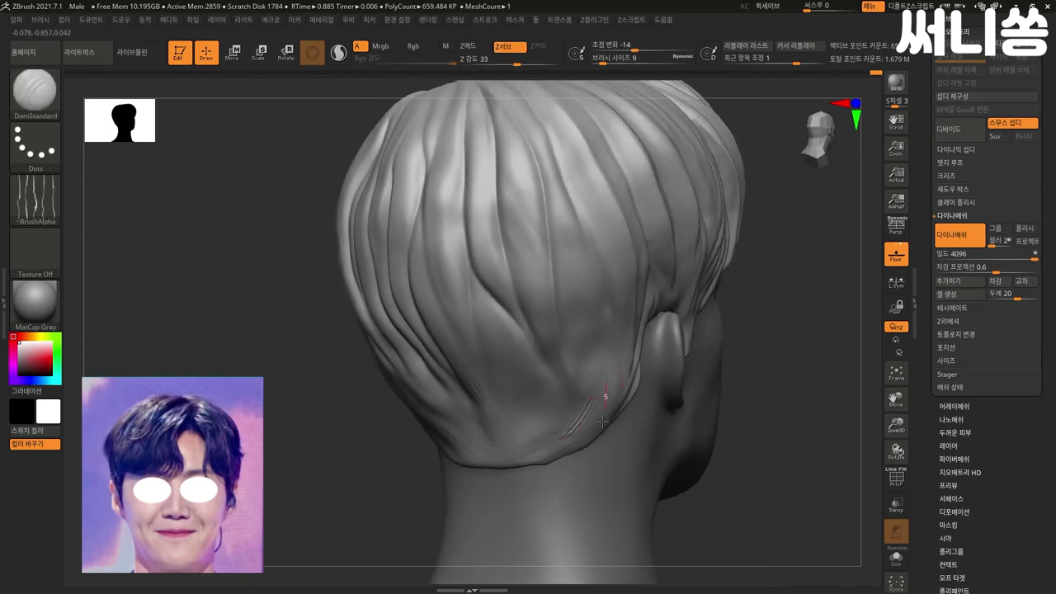
- Carve a short strand groove down the right nape hair, checking it from rear and three-quarter views
key("shift")
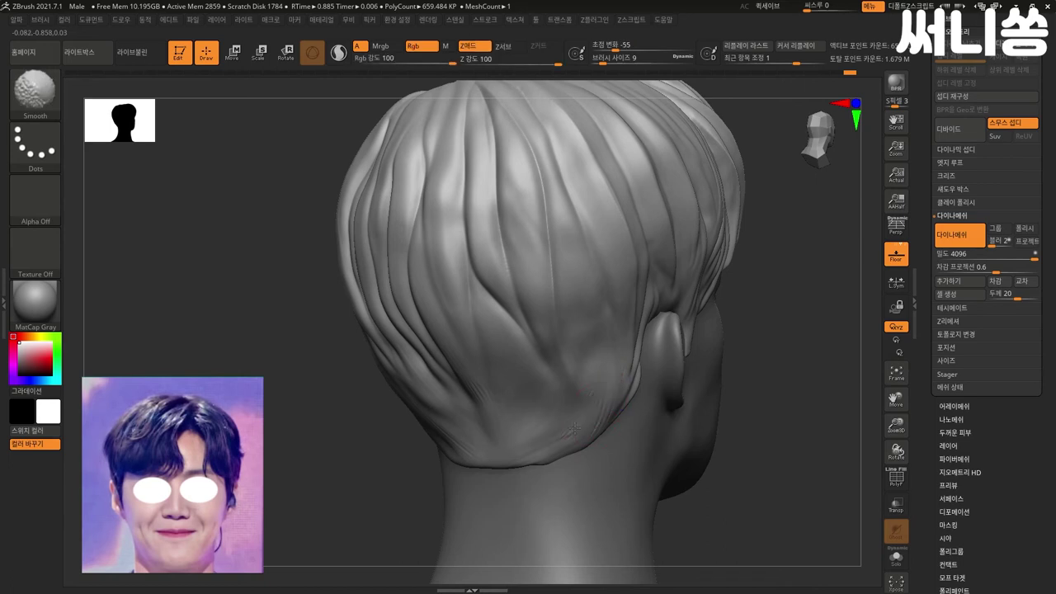
right_click_drag(804, 393, 526, 396, "shift")
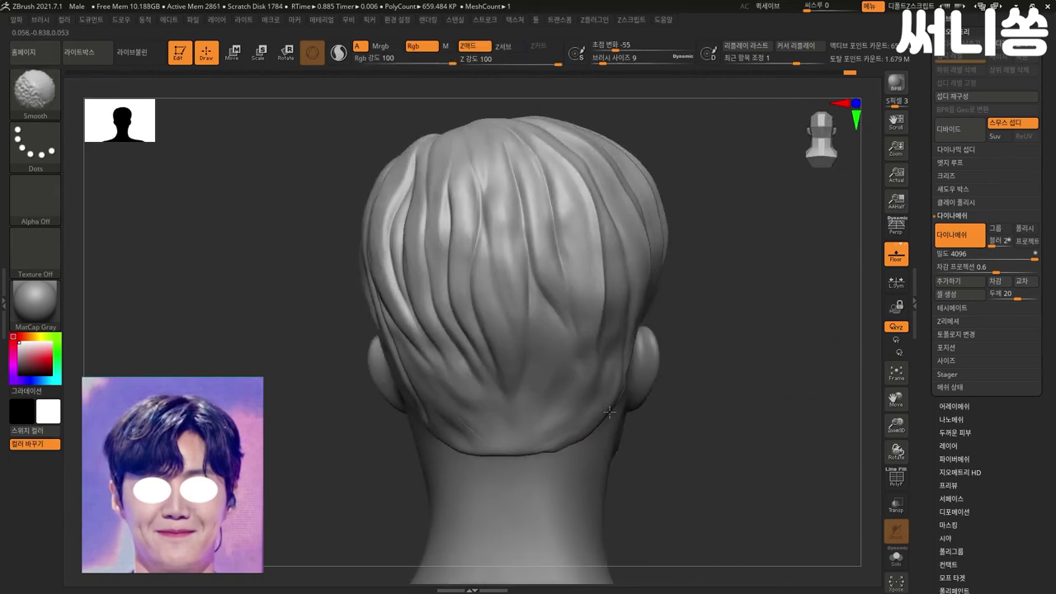
right_click_drag(652, 422, 742, 414)
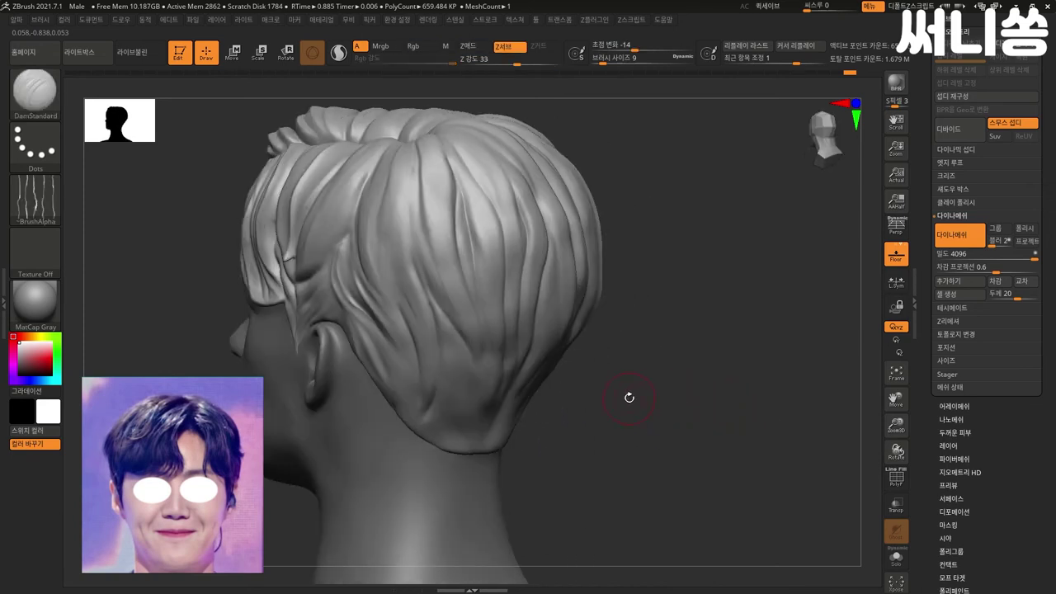
right_click_drag(629, 398, 452, 391)
left_click_drag(465, 345, 488, 404)
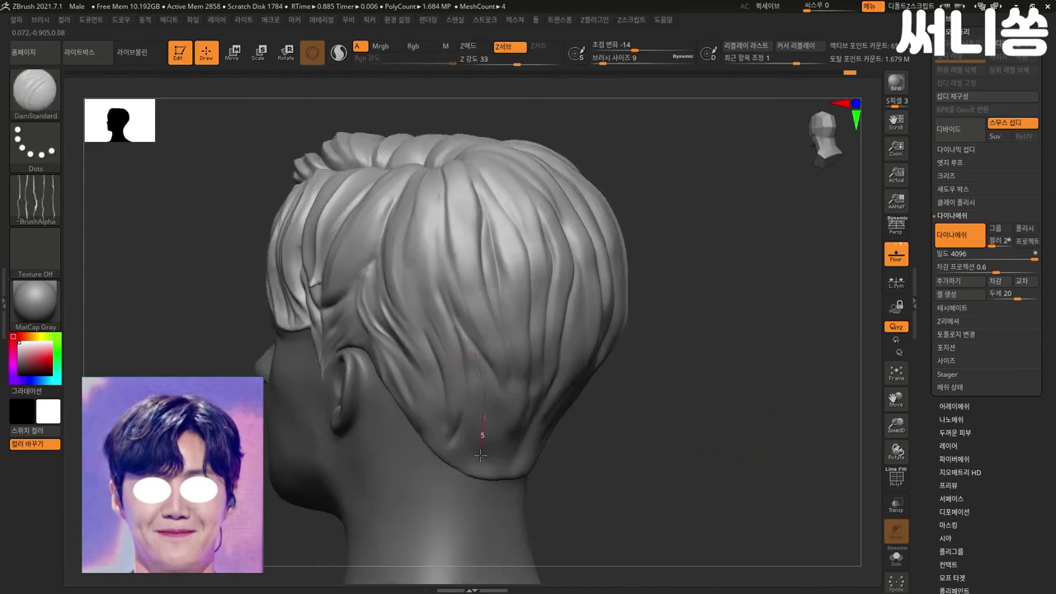
left_click_drag(483, 479, 487, 482)
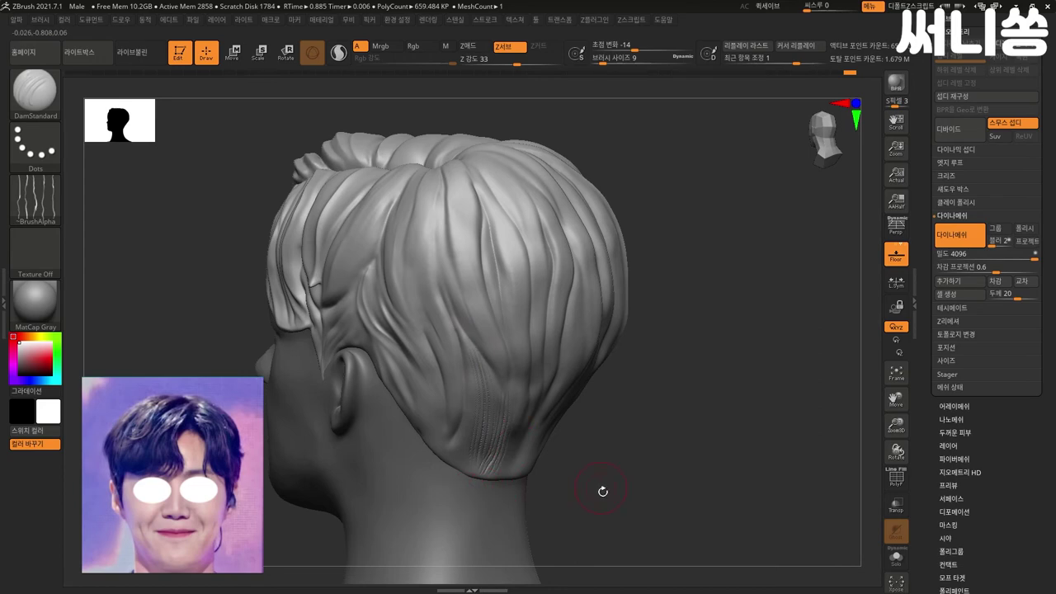
right_click_drag(602, 491, 497, 417)
key("shift")
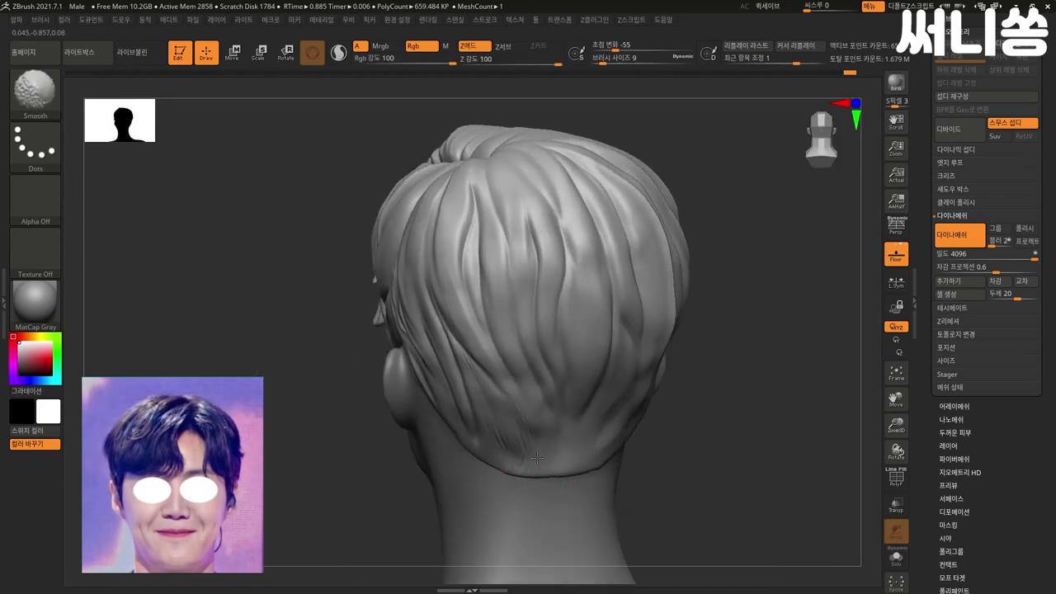
mouse_move(696, 481)
right_mouse_down()
mouse_move(807, 459)
mouse_move(696, 460)
mouse_move(506, 426)
right_mouse_up()
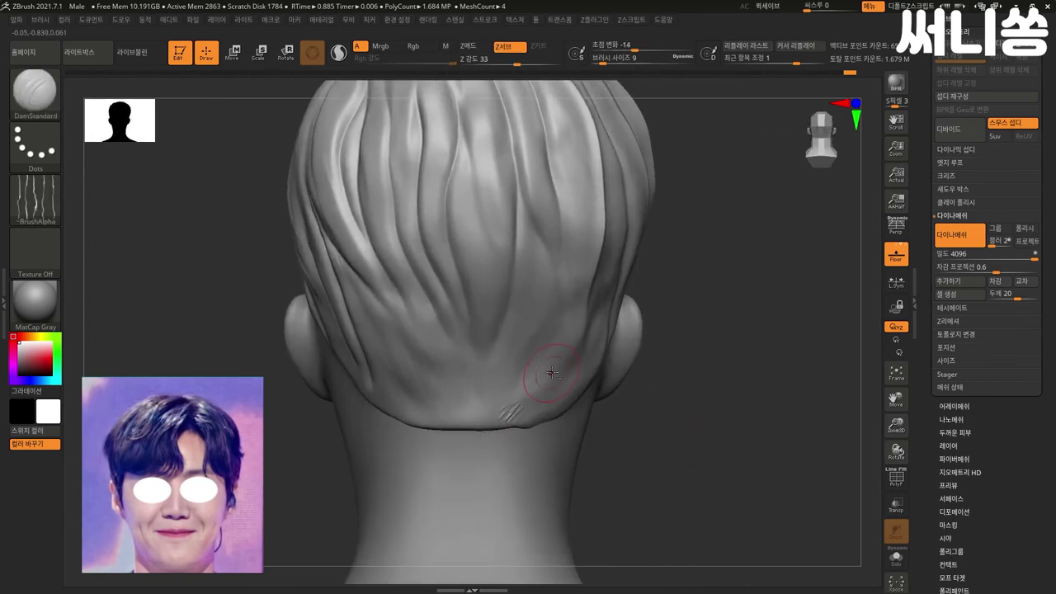
- Carve diagonal strand creases across the right and left nape hair, softening the left ones
left_click_drag(549, 367, 495, 425)
mouse_move(528, 384)
left_mouse_down()
mouse_move(477, 429)
mouse_move(495, 425)
mouse_move(477, 428)
left_mouse_up()
left_click_drag(544, 420, 571, 389)
left_click_drag(361, 374, 390, 404)
left_click_drag(370, 381, 399, 419)
left_click_drag(369, 356, 416, 424)
left_click_drag(400, 356, 450, 467)
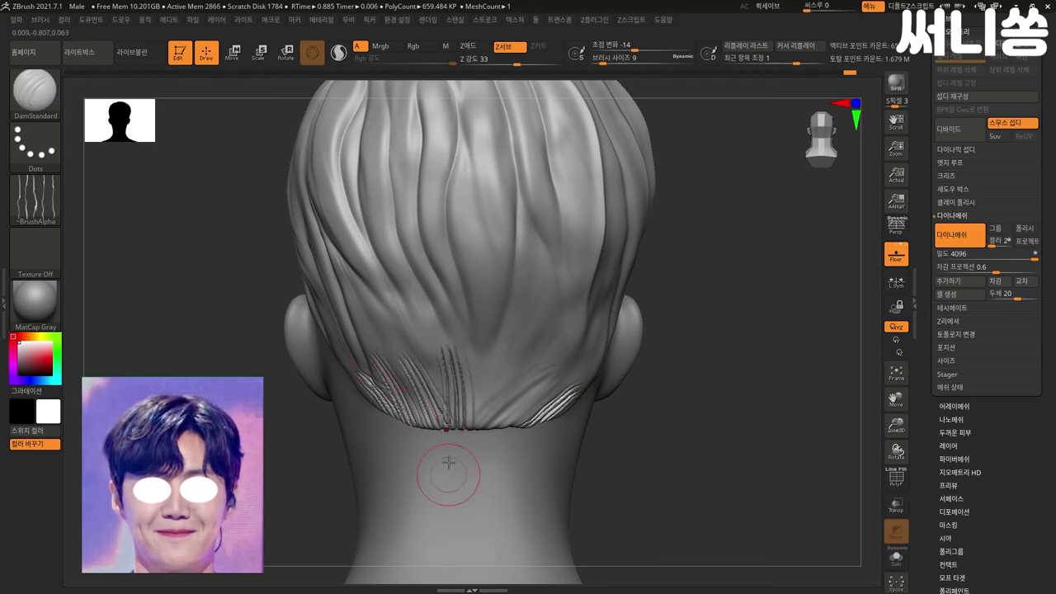
mouse_move(437, 388)
left_mouse_down("shift")
mouse_move(364, 375)
mouse_move(437, 425)
left_mouse_up("shift")
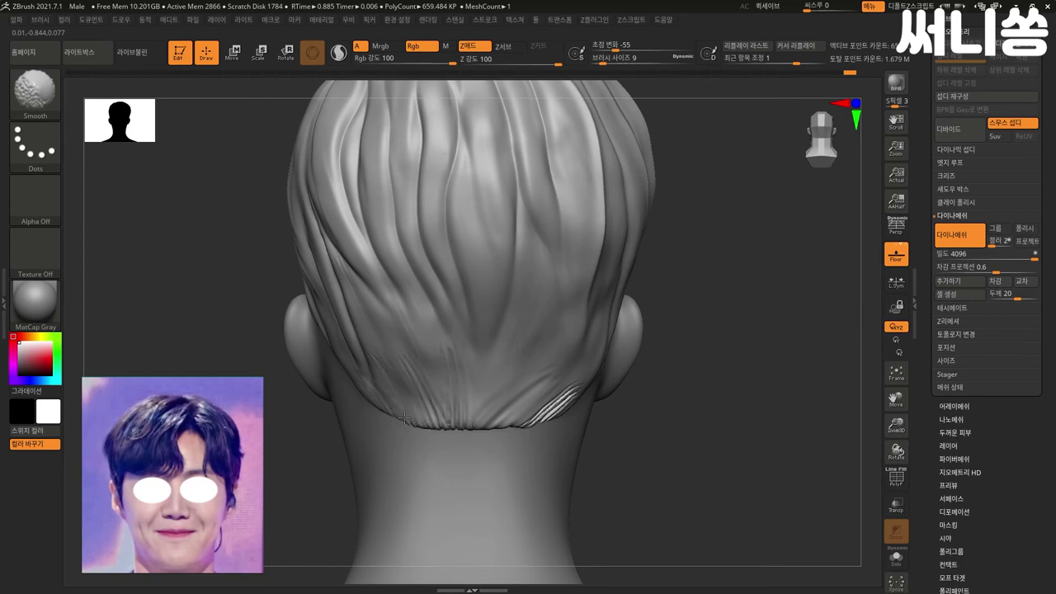
- Add creases at the centre and right-centre nape, then smooth the centre creases
left_click_drag(495, 378, 467, 473)
left_click_drag(505, 381, 495, 446)
left_click_drag(536, 378, 505, 453)
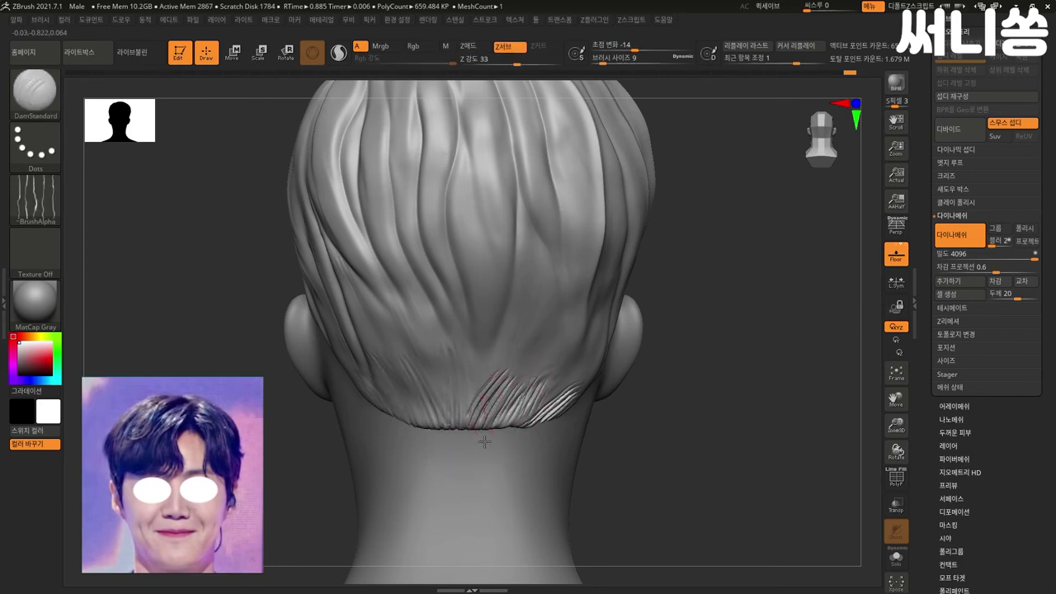
mouse_move(454, 385)
left_mouse_down()
mouse_move(444, 418)
mouse_move(418, 433)
left_mouse_up()
mouse_move(390, 389)
left_mouse_down()
mouse_move(436, 428)
mouse_move(487, 413)
mouse_move(388, 393)
mouse_move(489, 413)
left_mouse_up()
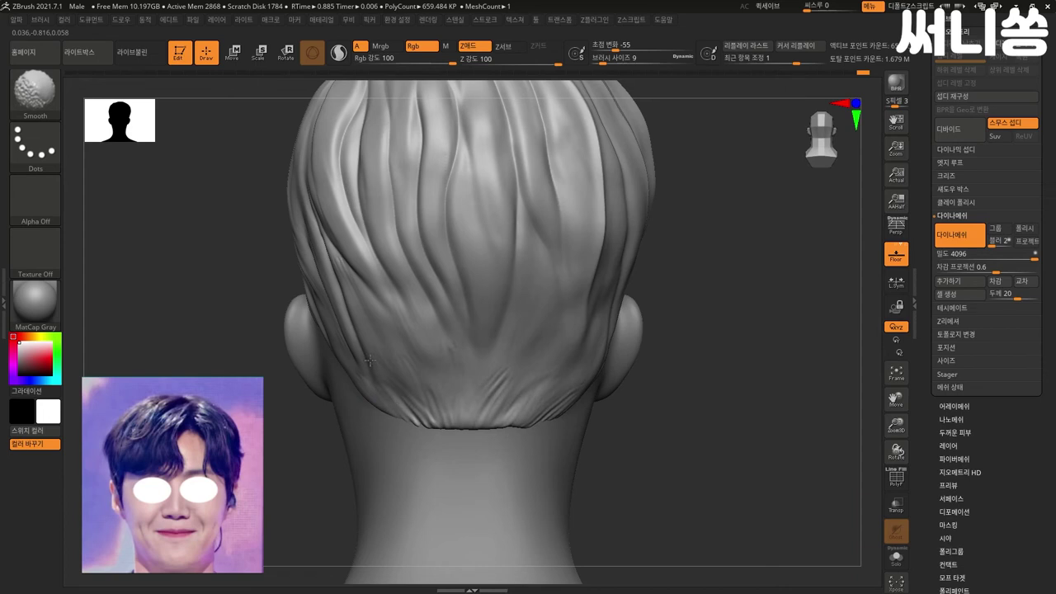
- Carve creases from the mid-back hair down to the nape and smooth the harsh ones
key("shift")
key("shift")
key("shift")
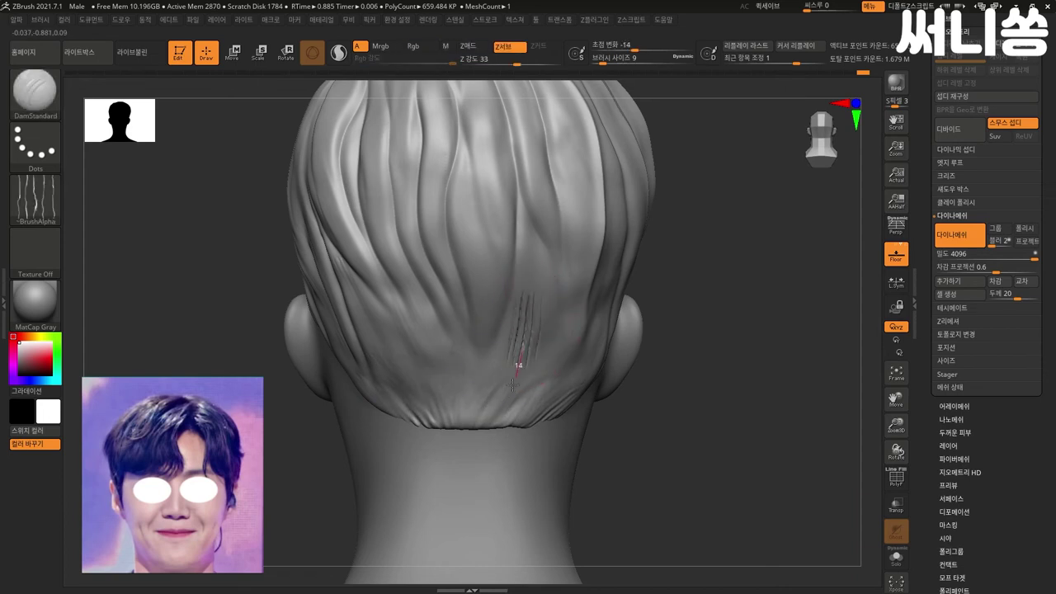
left_click_drag(514, 381, 449, 427)
key("shift")
left_click_drag(523, 339, 495, 382, "shift")
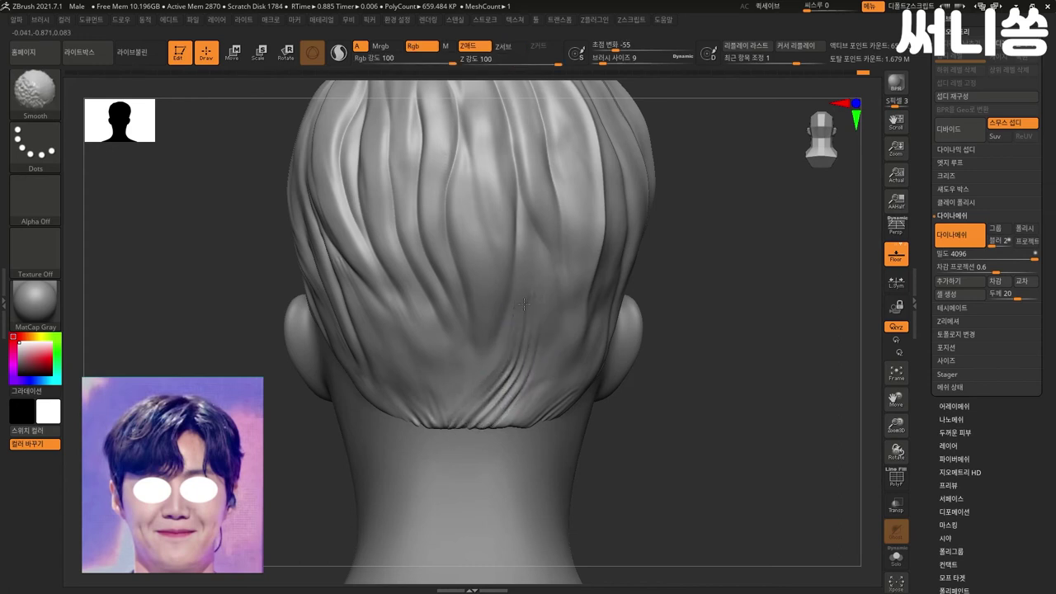
key("shift")
left_click_drag(553, 338, 487, 437)
key("shift")
mouse_move(552, 349)
left_mouse_down("shift")
mouse_move(491, 417)
mouse_move(540, 371)
left_mouse_up("shift")
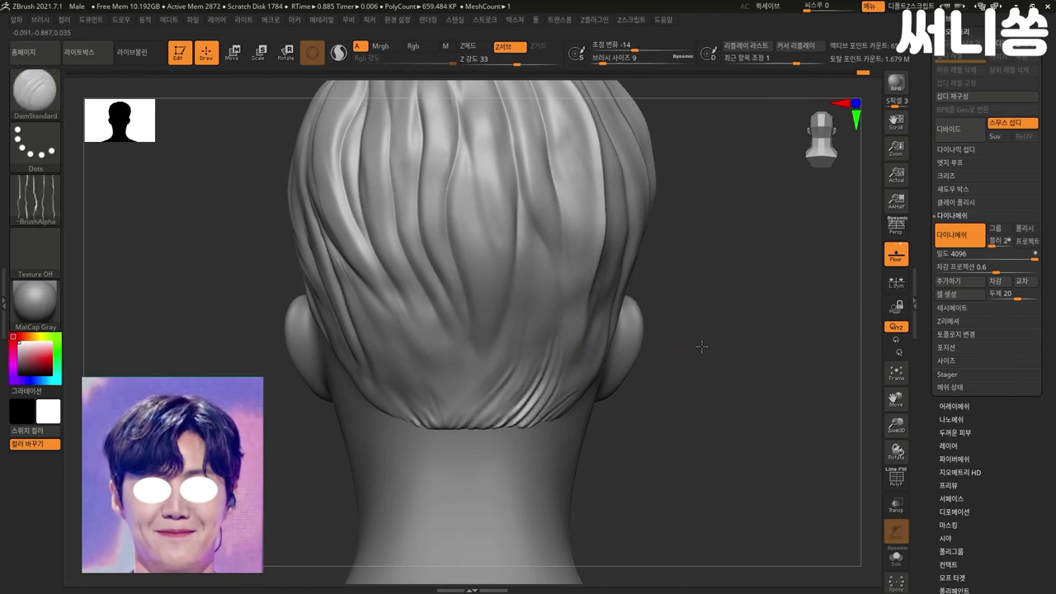
left_click_drag(696, 346, 568, 332)
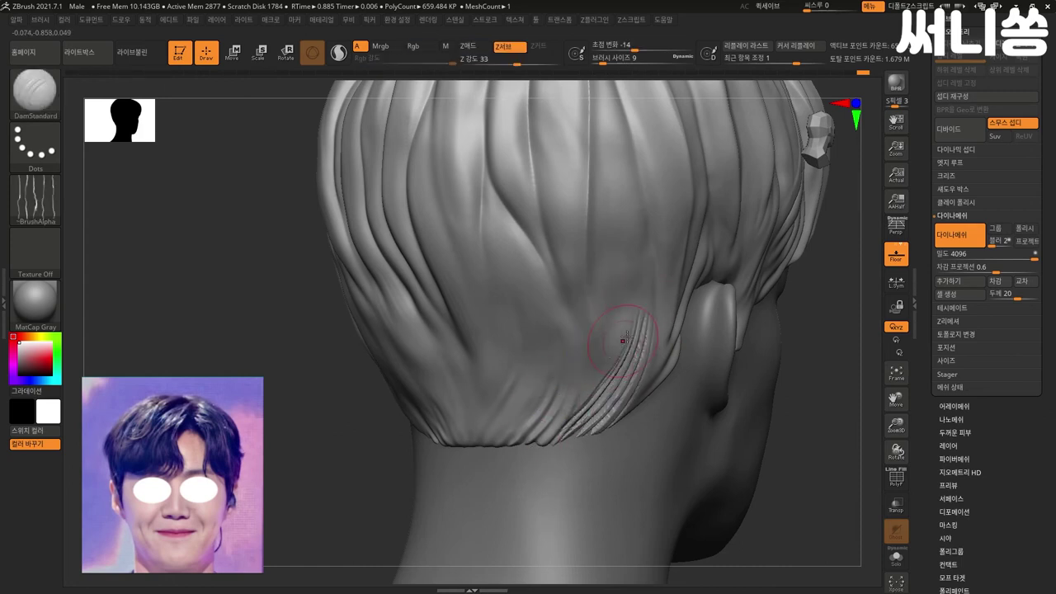
left_click_drag(652, 318, 533, 443, "shift")
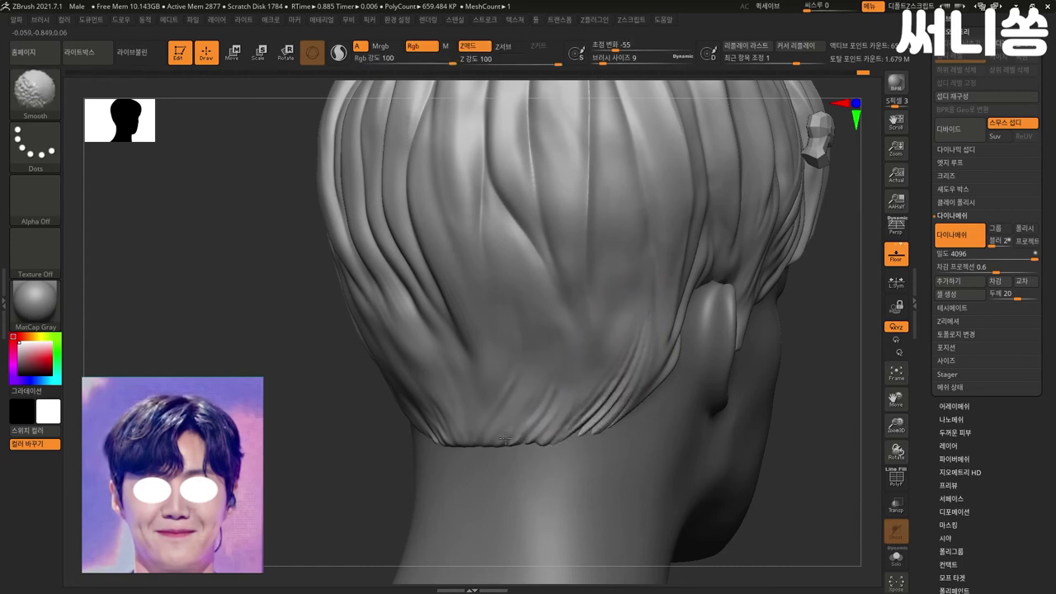
- Carve two strand grooves from behind the left ear down to the nape and soften them
mouse_move(333, 498)
left_mouse_down("shift")
mouse_move(309, 485)
mouse_move(686, 421)
mouse_move(715, 439)
left_mouse_up("shift")
left_click_drag(350, 374, 308, 410)
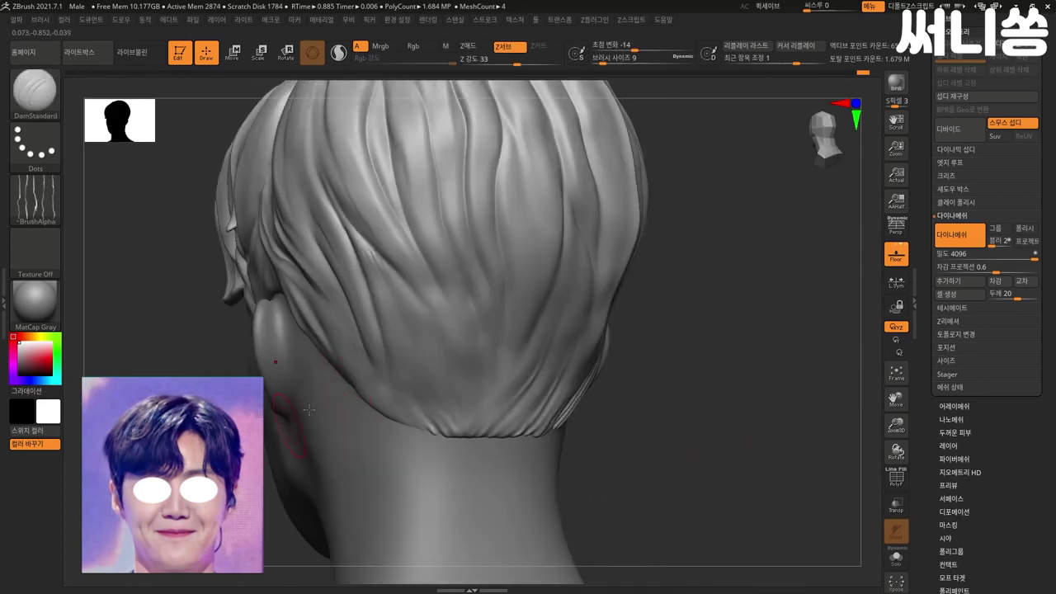
left_click_drag(330, 325, 444, 446)
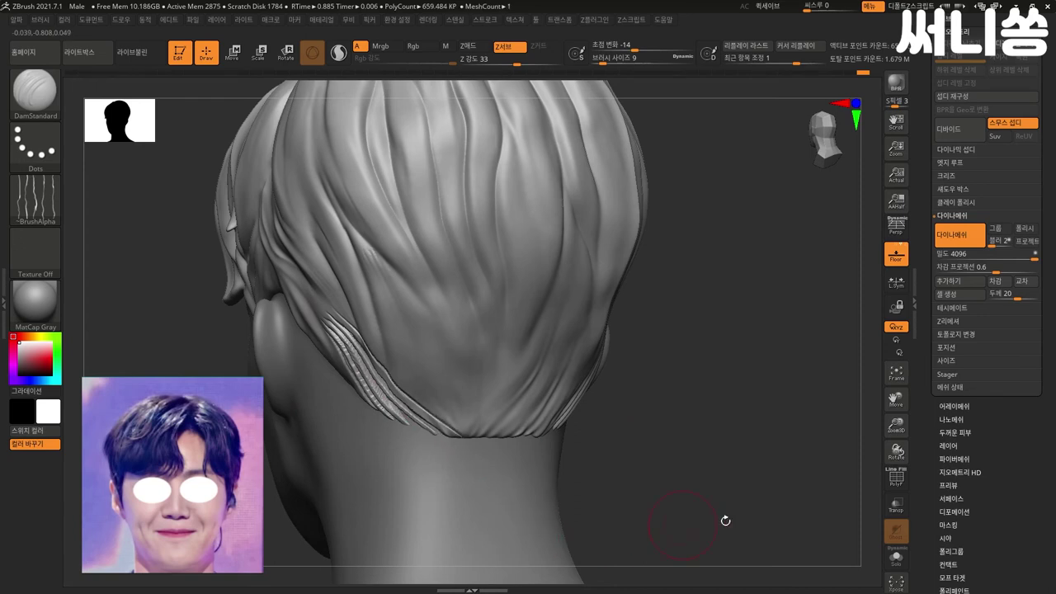
left_click_drag(724, 519, 733, 457)
mouse_move(397, 326)
left_mouse_down()
mouse_move(475, 406)
mouse_move(493, 448)
left_mouse_up()
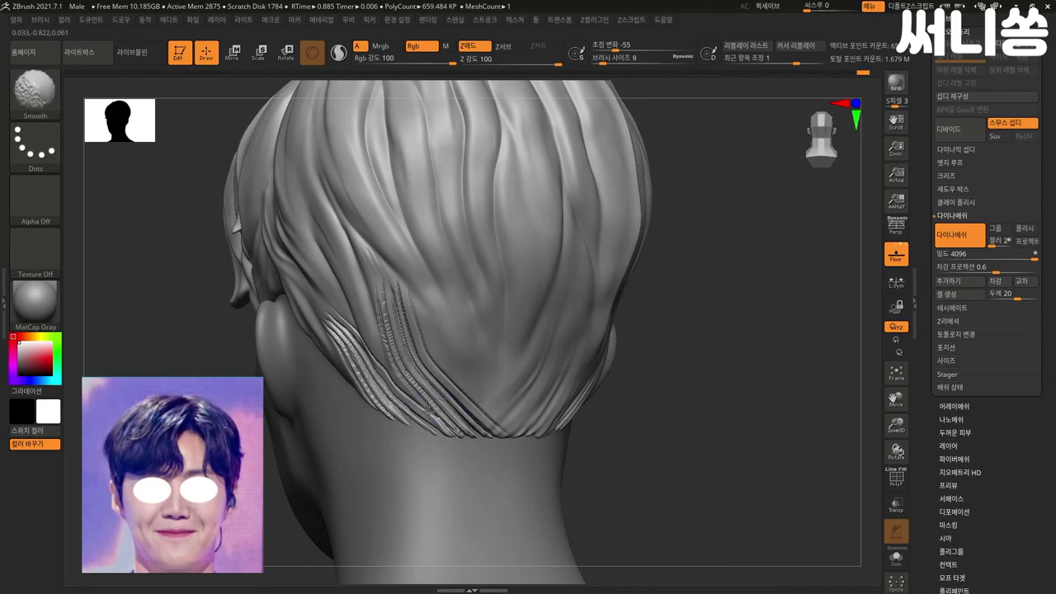
left_click_drag(658, 429, 676, 431, "shift")
left_click_drag(388, 338, 431, 406, "shift")
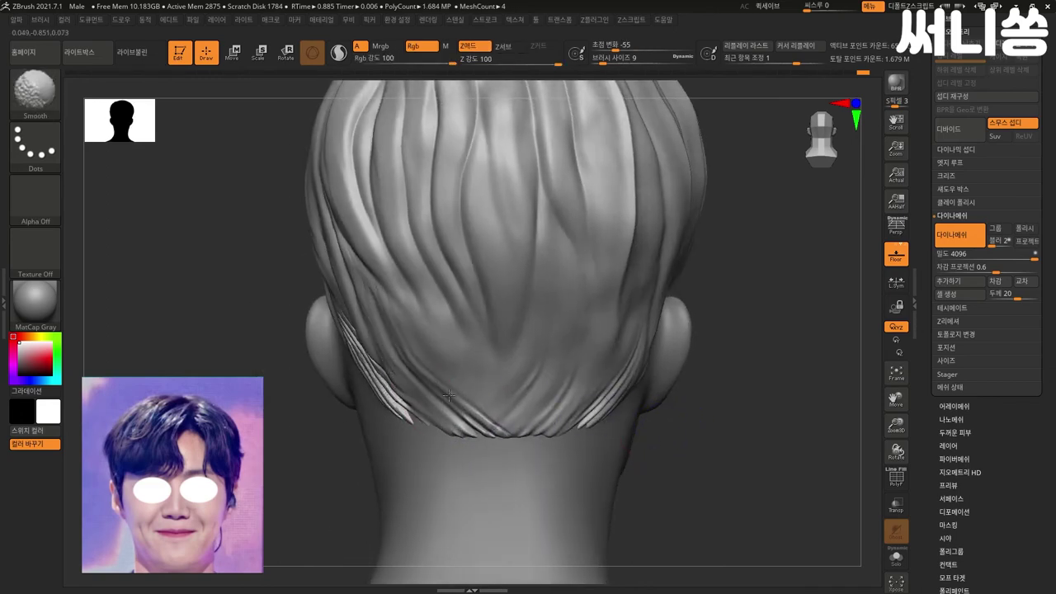
- From a left-rear view, smooth the lower-left crease strands and carve another groove across them
left_click_drag(306, 471, 325, 361)
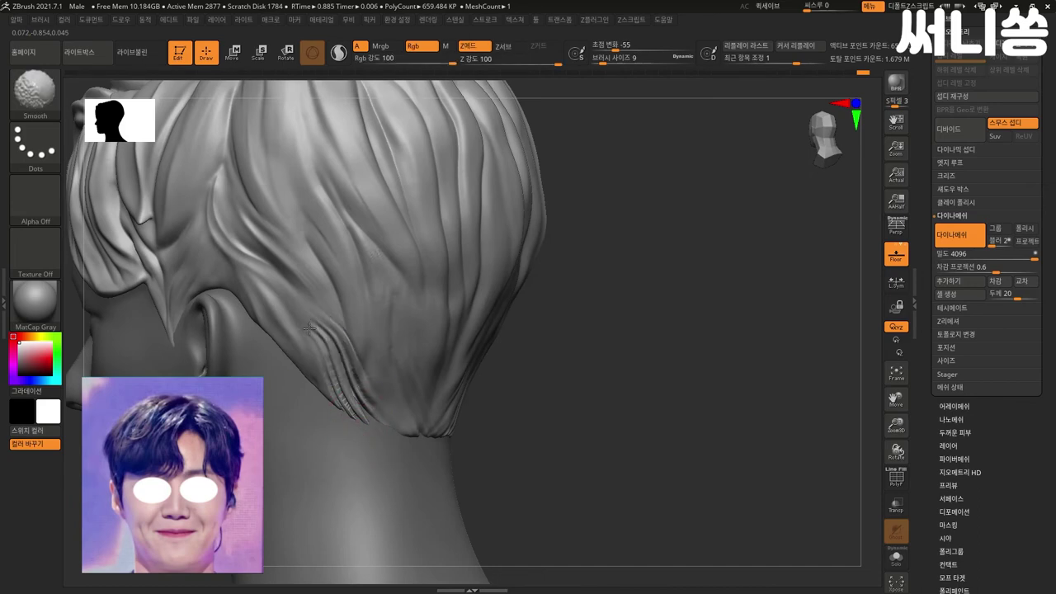
left_click_drag(573, 432, 520, 413, "shift")
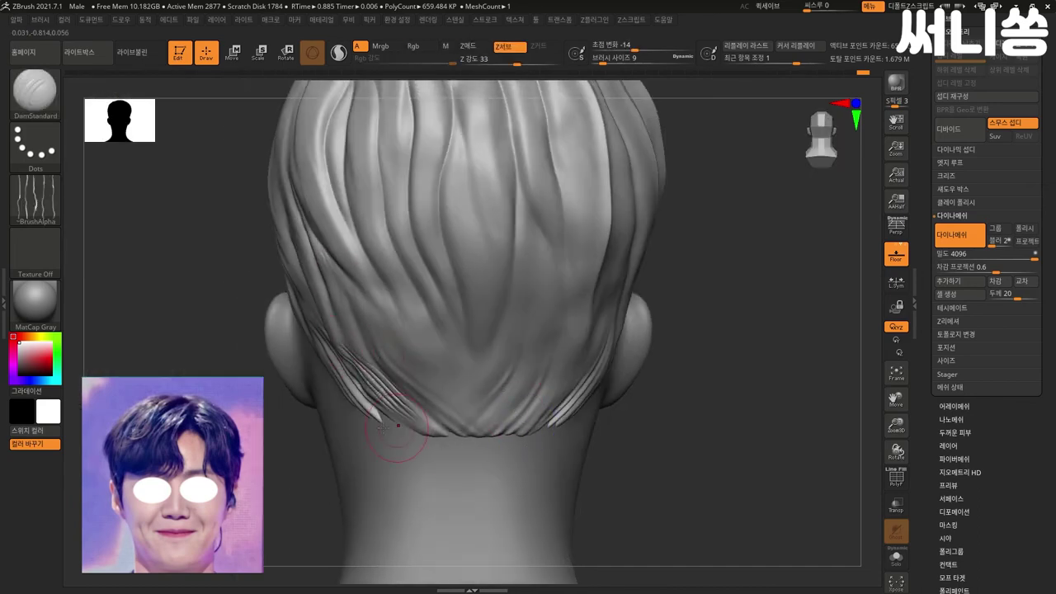
left_click_drag(423, 452, 284, 432)
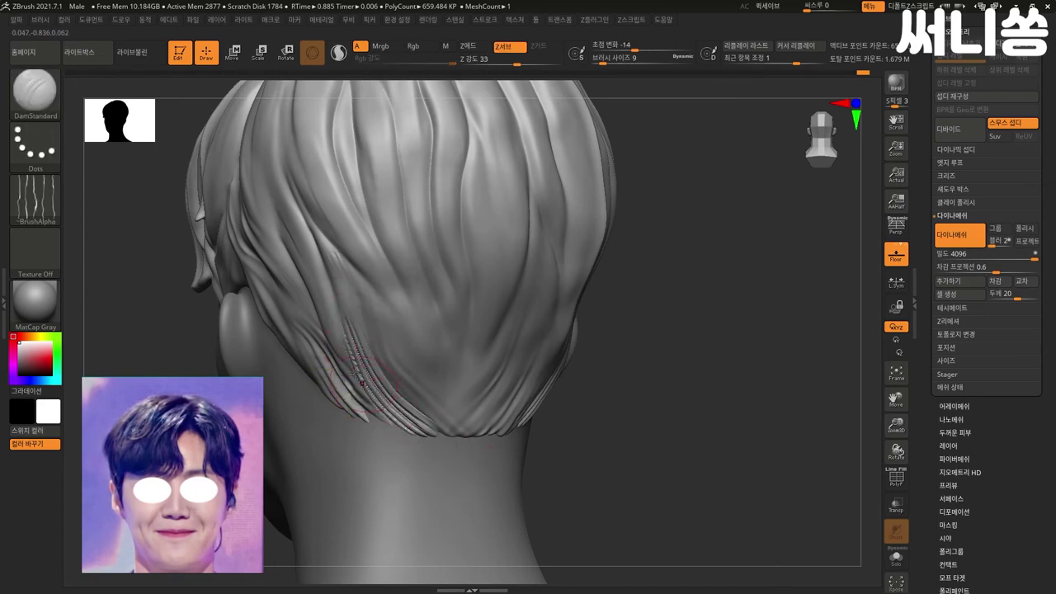
key("shift")
left_click_drag(345, 330, 425, 433, "shift")
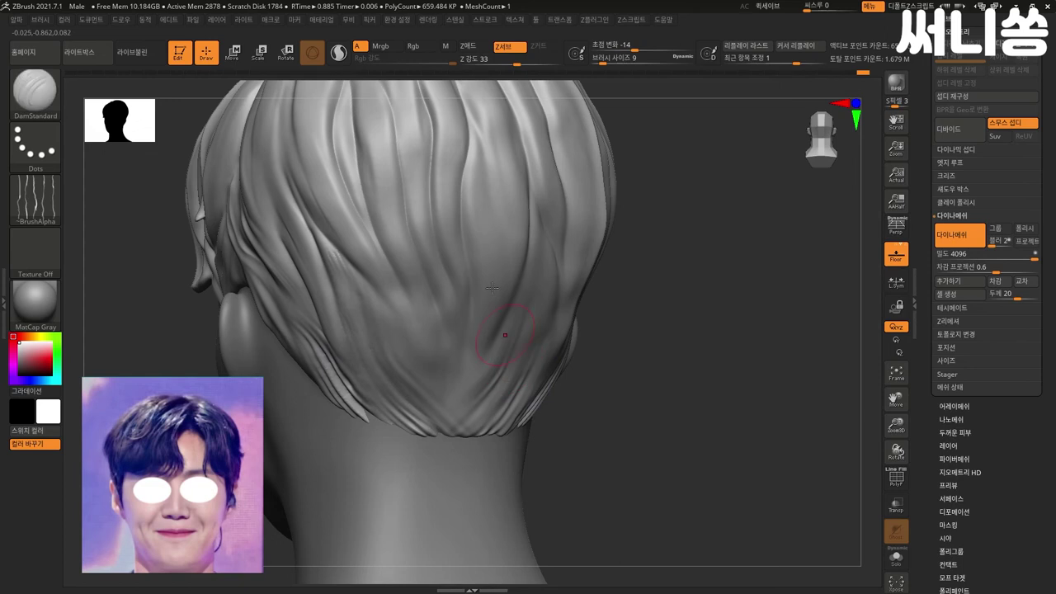
left_click_drag(627, 409, 673, 407)
left_click_drag(288, 386, 346, 309)
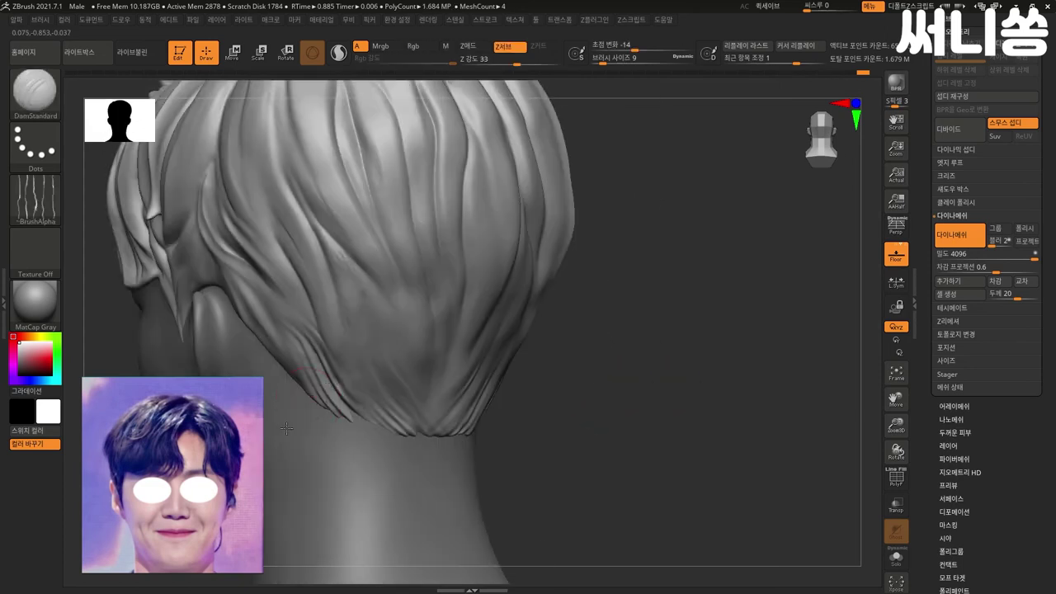
left_click_drag(289, 238, 312, 269)
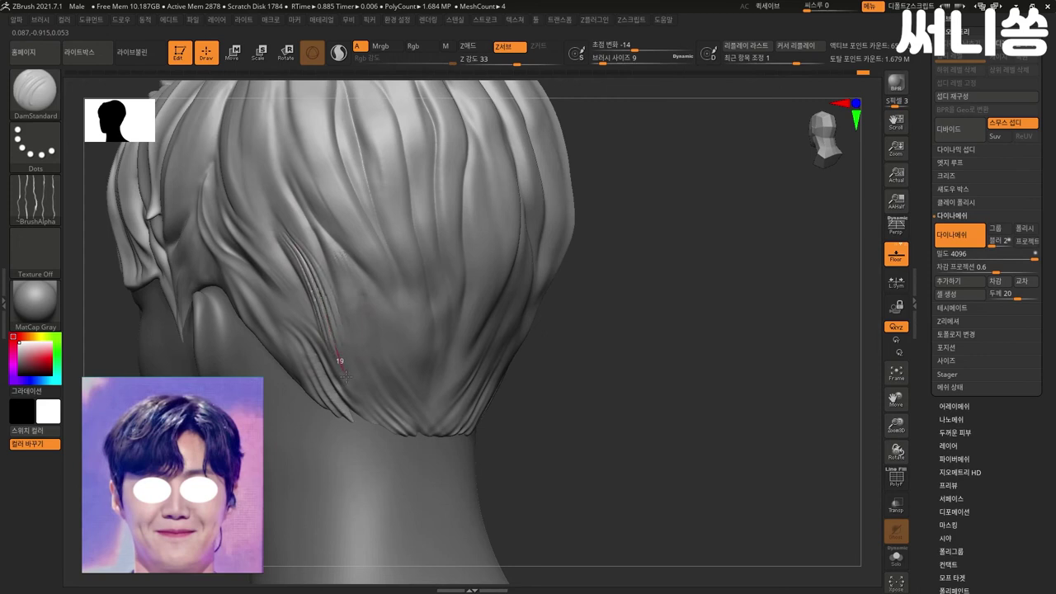
key("shift")
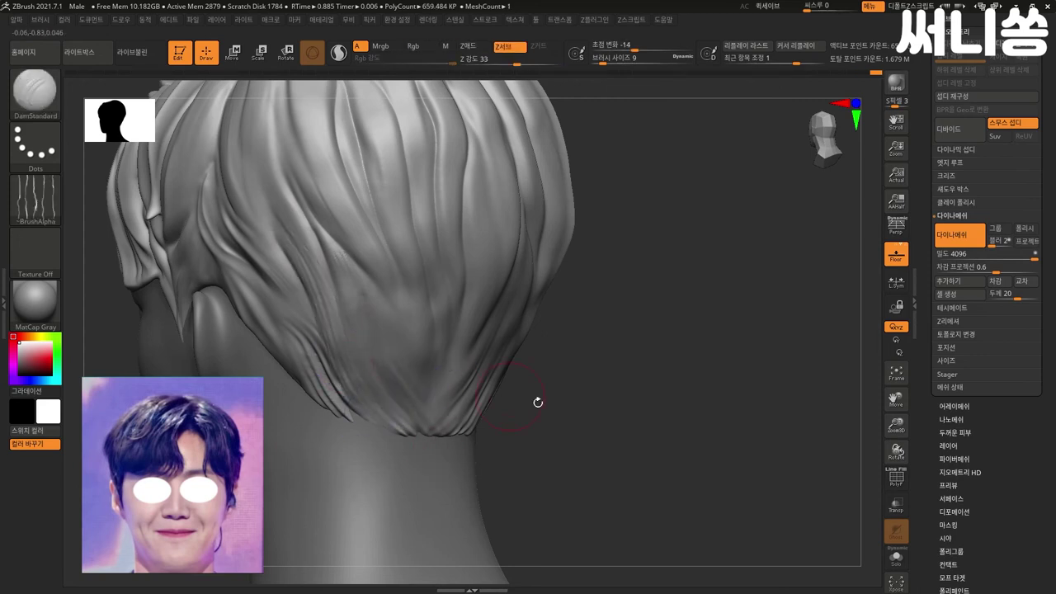
- Carve several strand creases running down-right near the left ear, then smooth them
left_click_drag(537, 401, 587, 415)
mouse_move(158, 279)
left_mouse_down()
mouse_move(219, 269)
mouse_move(266, 305)
left_mouse_up()
left_click_drag(287, 347, 291, 353)
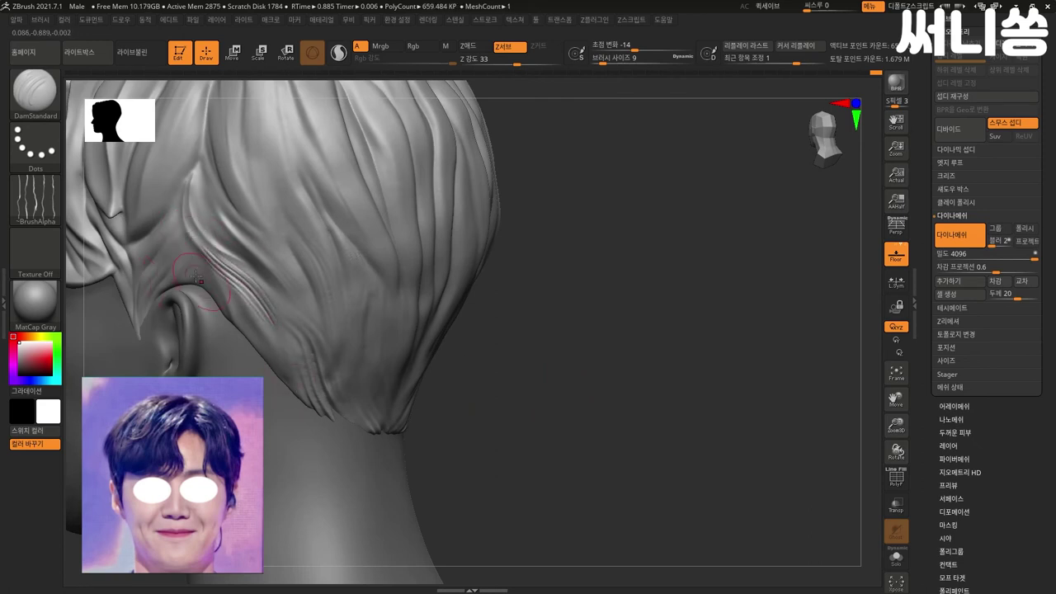
left_click_drag(219, 291, 284, 363)
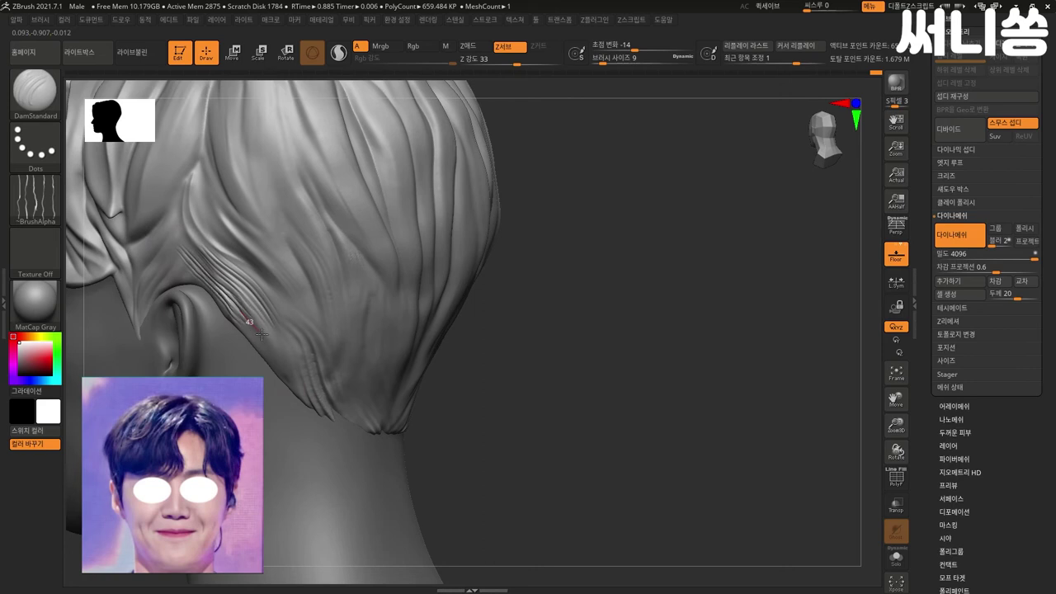
left_click_drag(189, 260, 256, 312, "shift")
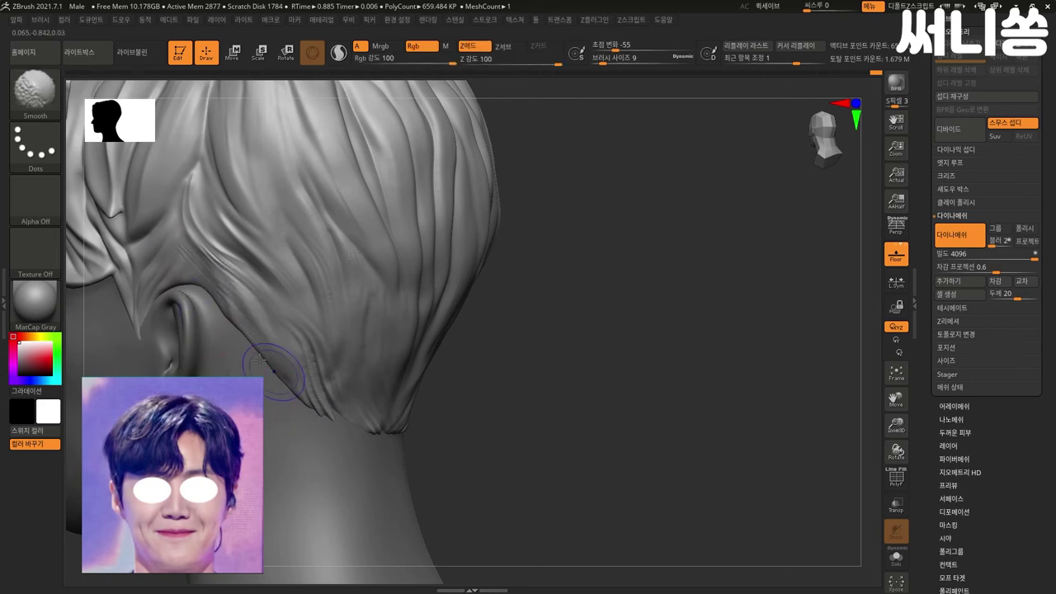
mouse_move(223, 304)
left_mouse_down()
mouse_move(272, 357)
mouse_move(293, 406)
left_mouse_up()
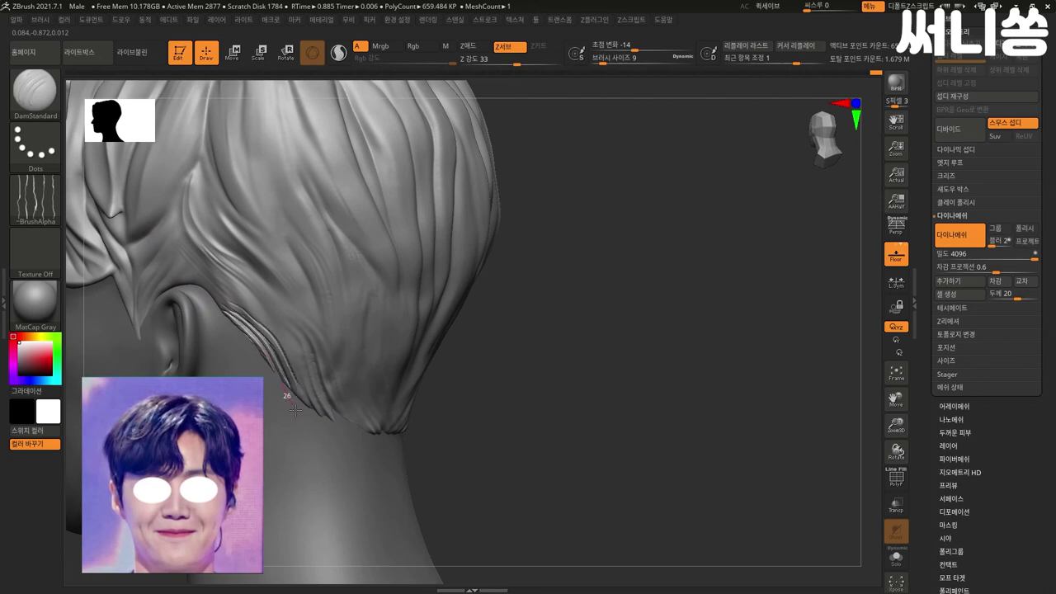
key("shift")
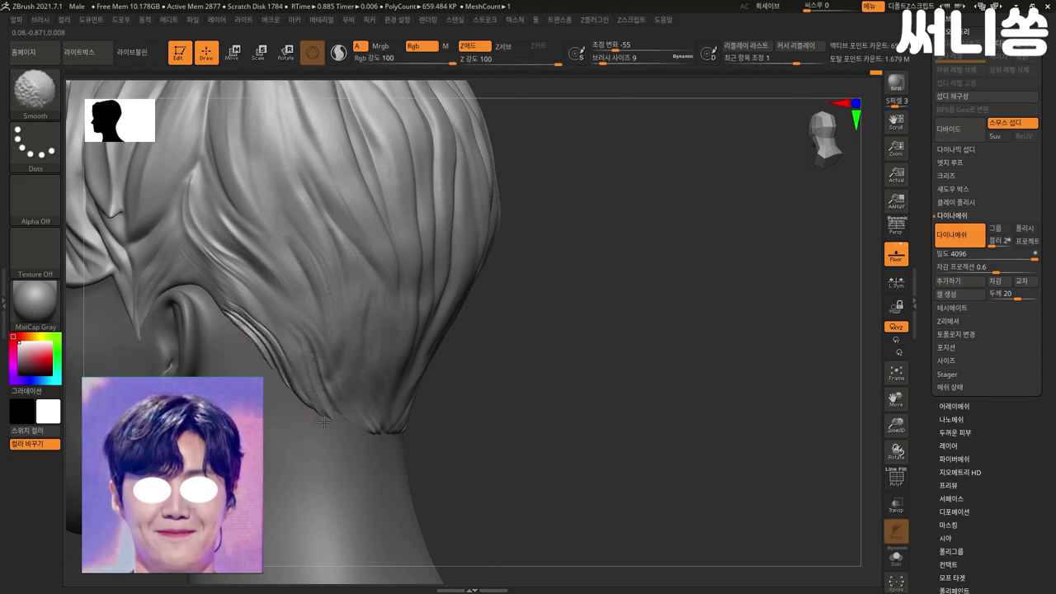
left_click_drag(221, 325, 297, 396, "shift")
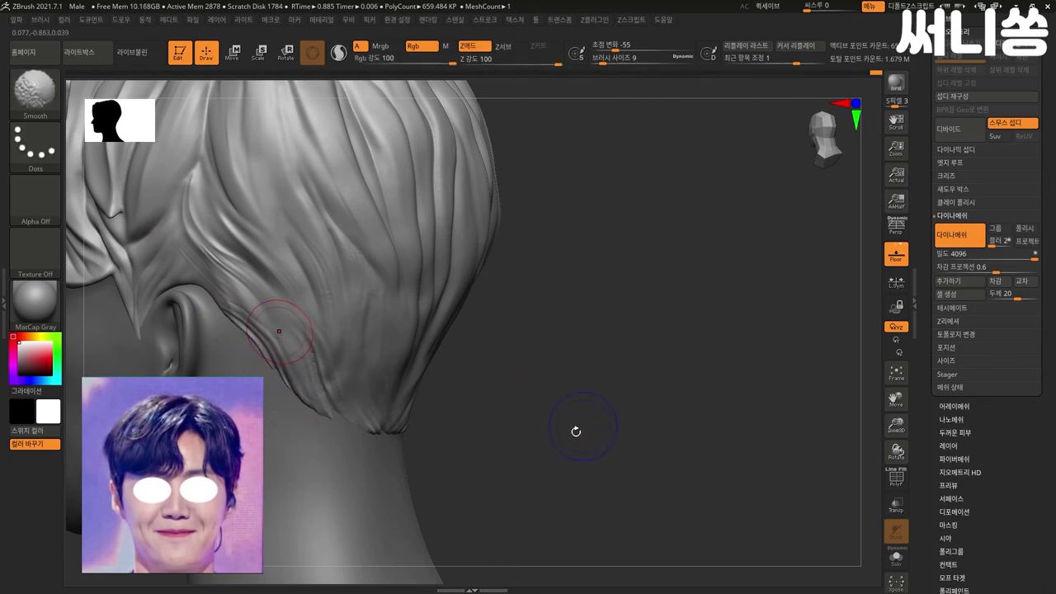
- Carve a faint groove, smooth the ear creases, and cut a groove through the strand beside the ear
left_click_drag(580, 427, 582, 412)
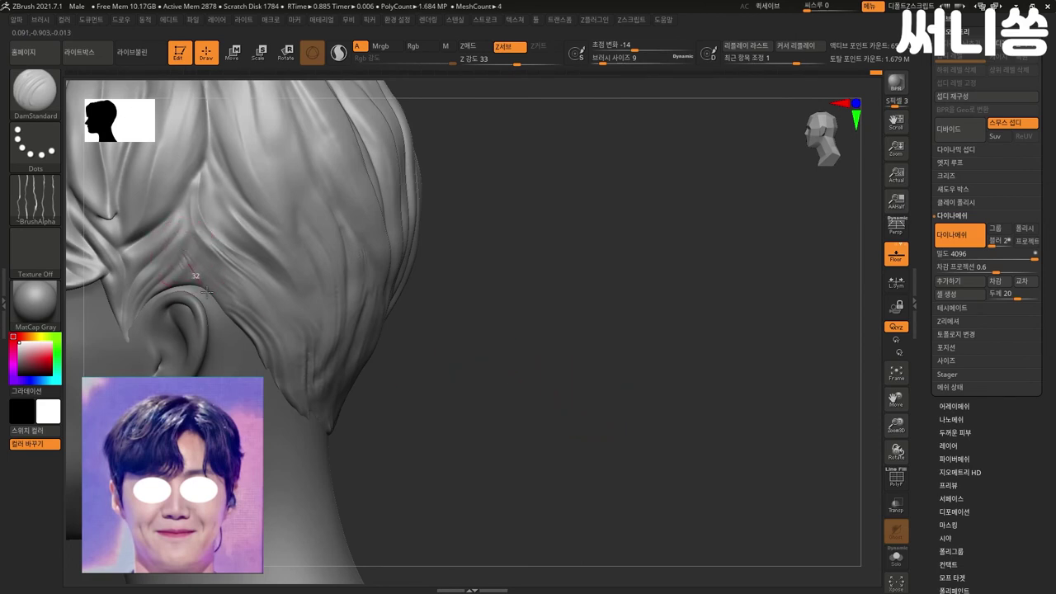
key("shift")
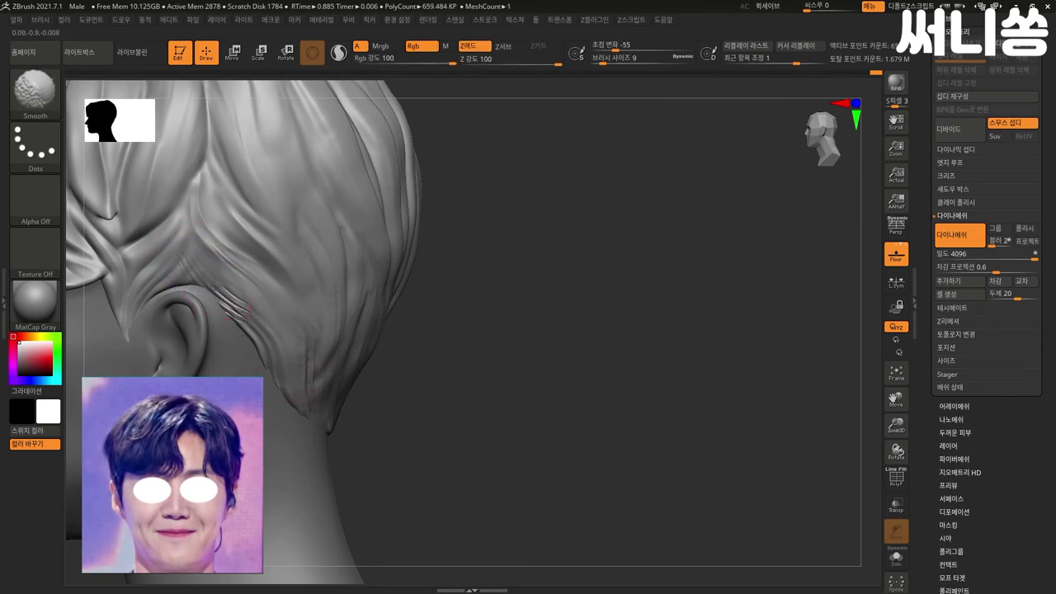
mouse_move(198, 276)
left_mouse_down("shift")
mouse_move(188, 261)
mouse_move(126, 359)
left_mouse_up("shift")
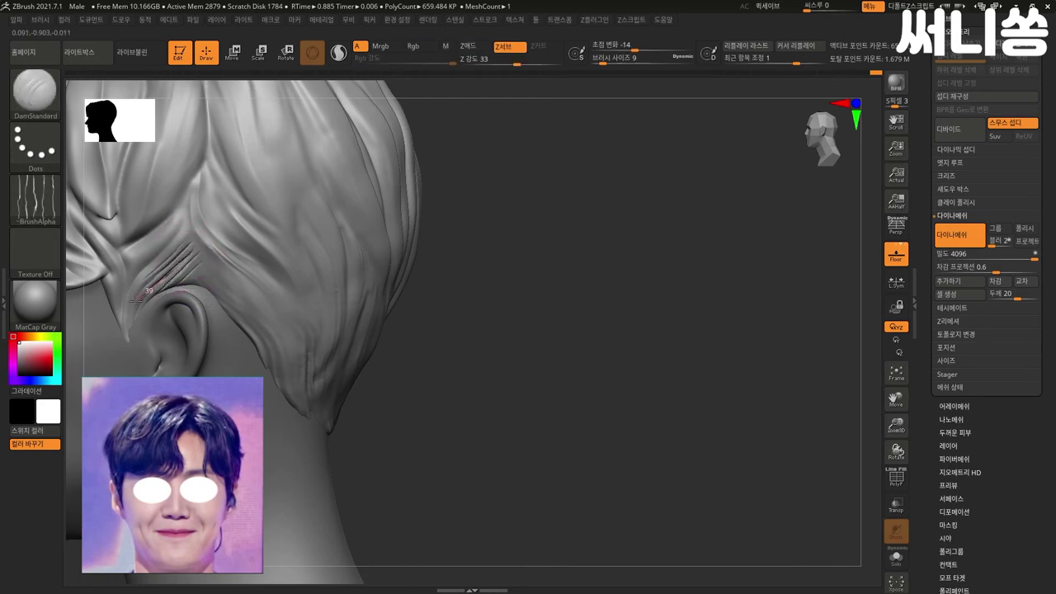
mouse_move(190, 264)
left_mouse_down("shift")
mouse_move(129, 310)
mouse_move(123, 354)
left_mouse_up("shift")
mouse_move(437, 371)
left_mouse_down()
mouse_move(467, 392)
mouse_move(460, 403)
mouse_move(537, 385)
mouse_move(510, 391)
mouse_move(495, 366)
mouse_move(606, 363)
mouse_move(262, 231)
left_mouse_up()
mouse_move(282, 285)
left_mouse_down()
mouse_move(313, 316)
mouse_move(325, 367)
left_mouse_up()
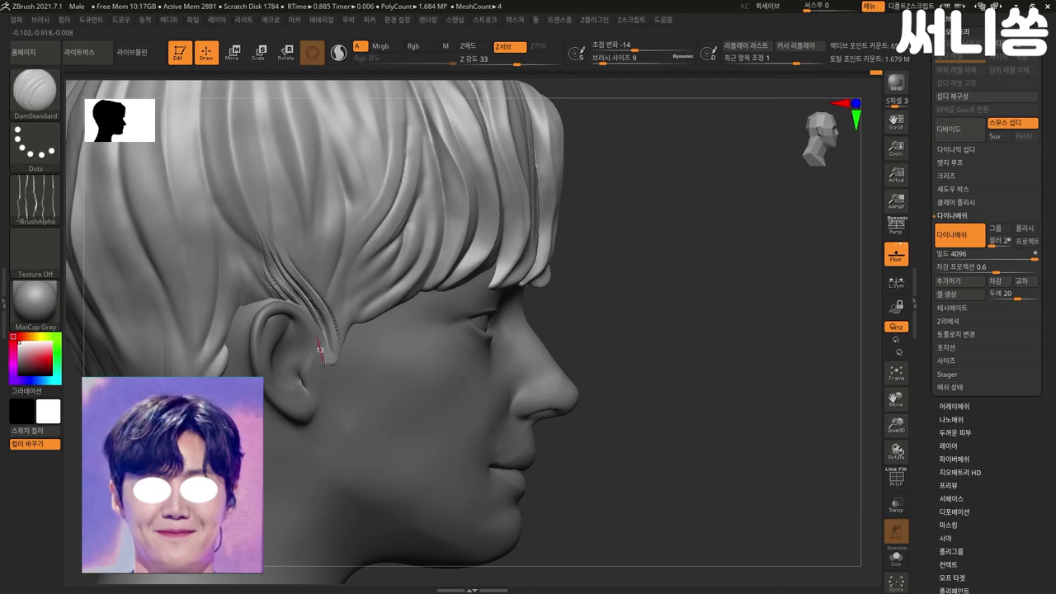
- Carve grooves down the strands beside and behind the ear, smoothing away the uneven ones
left_click_drag(253, 255, 300, 348, "shift")
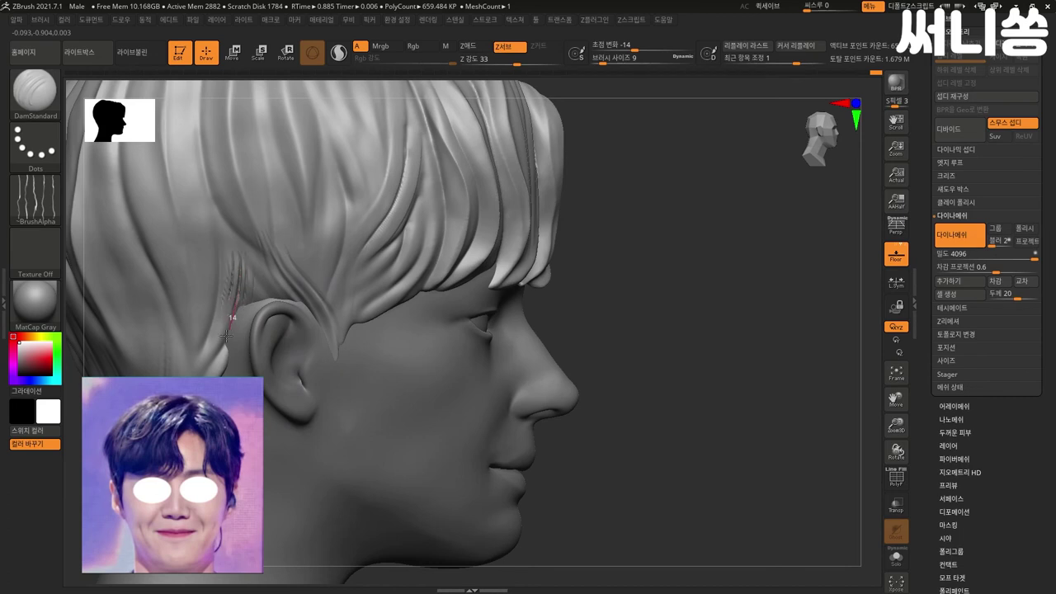
left_click_drag(225, 336, 194, 375)
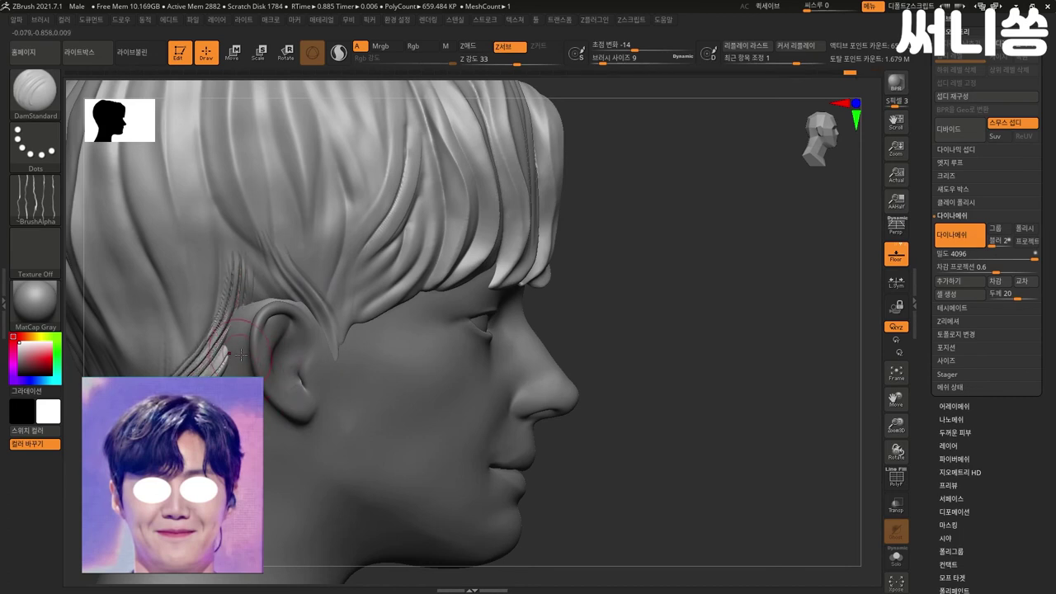
mouse_move(663, 430)
left_mouse_down("alt")
mouse_move(737, 406)
mouse_move(762, 413)
left_mouse_up("alt")
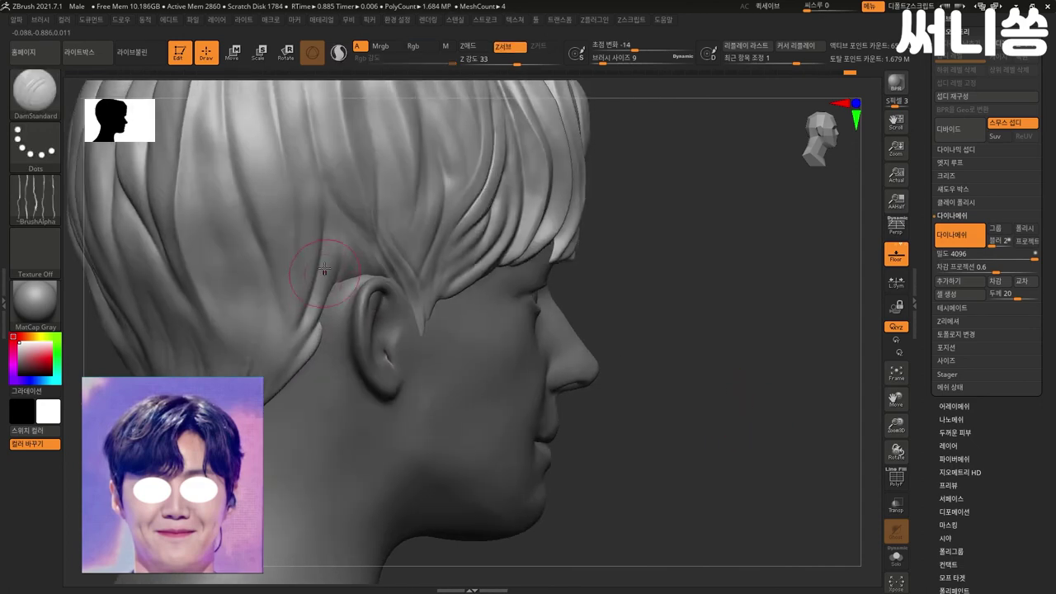
left_click_drag(351, 307, 350, 322)
left_click_drag(314, 228, 314, 254)
left_click_drag(313, 299, 265, 410)
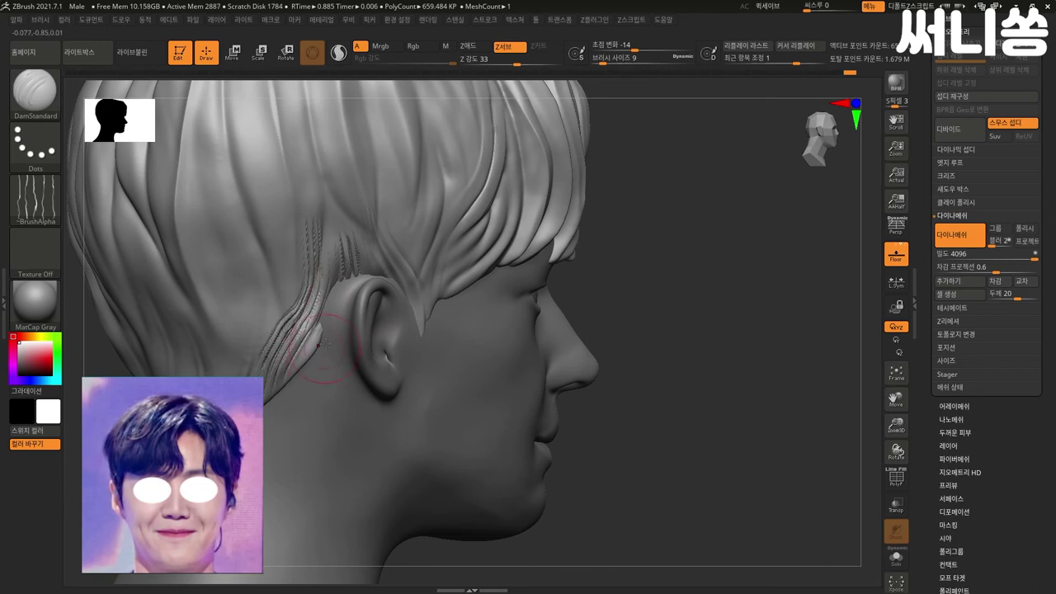
mouse_move(312, 372)
left_mouse_down("shift")
mouse_move(289, 346)
mouse_move(302, 227)
mouse_move(259, 375)
left_mouse_up("shift")
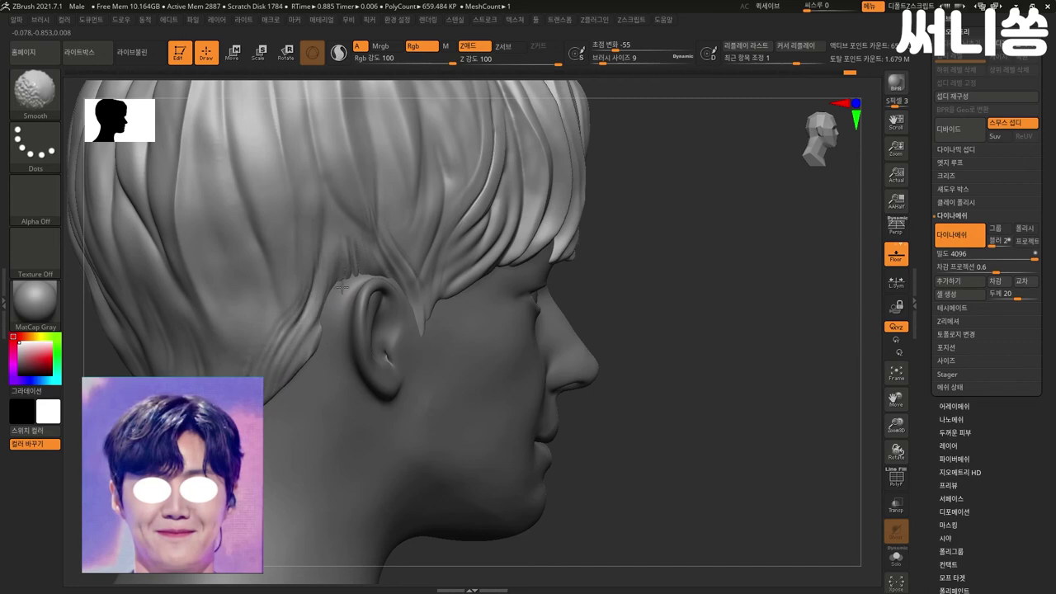
- From a three-quarter view, carve and deepen new grooves behind the ear, then smooth them
left_click_drag(652, 310, 715, 302)
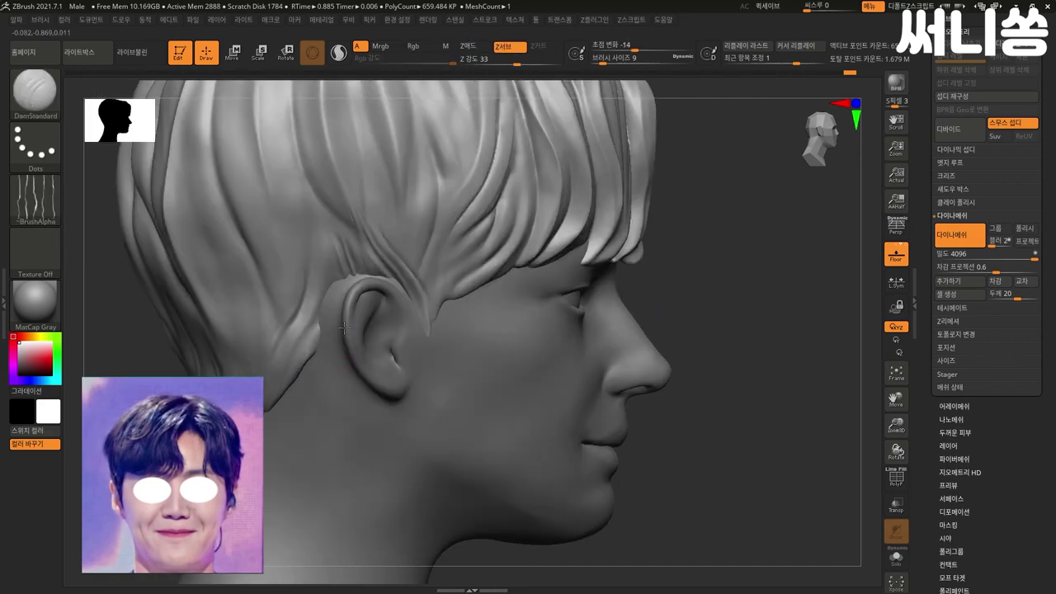
left_click_drag(321, 327, 310, 382)
left_click_drag(318, 328, 266, 415)
mouse_move(321, 356)
left_mouse_down()
mouse_move(336, 333)
mouse_move(281, 388)
left_mouse_up()
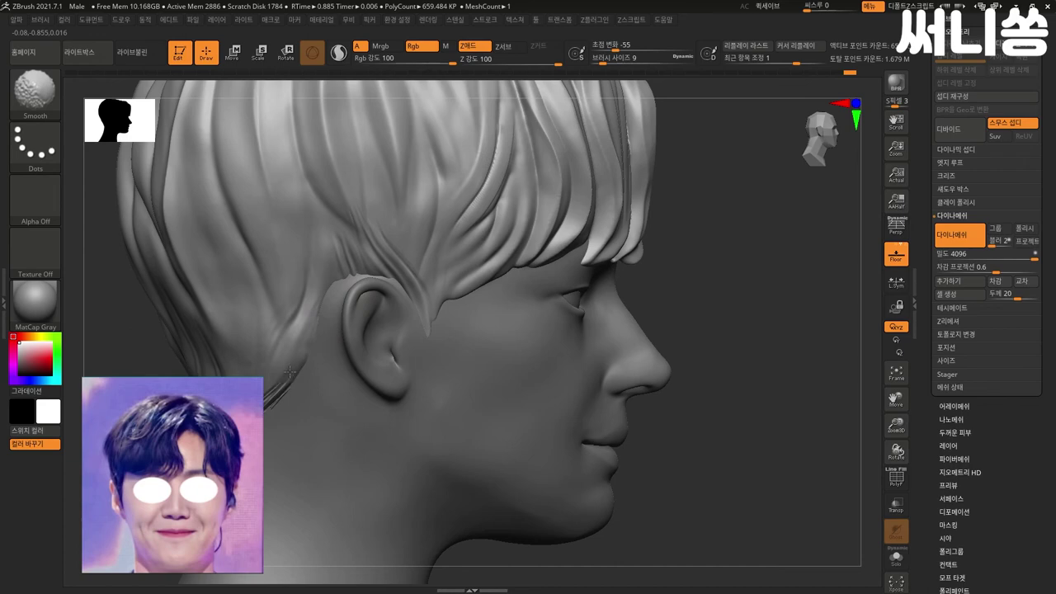
left_click_drag(743, 347, 809, 346)
key("shift")
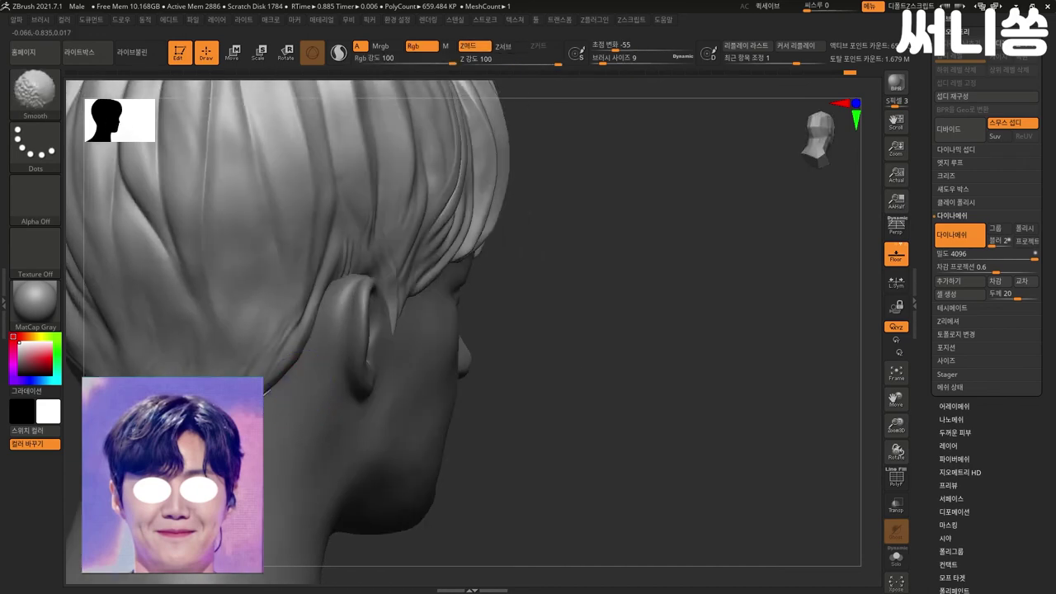
mouse_move(602, 377)
left_mouse_down()
mouse_move(580, 370)
mouse_move(645, 373)
mouse_move(533, 375)
mouse_move(542, 396)
mouse_move(599, 325)
mouse_move(528, 360)
left_mouse_up()
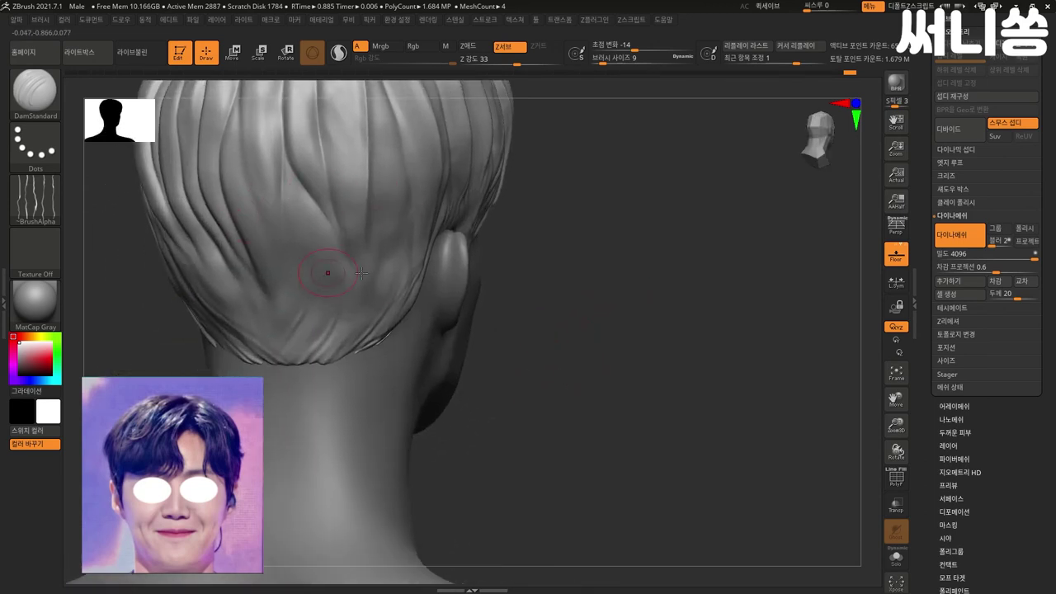
- Carve several strand grooves down the lower back hair and soften them near the hair tip
mouse_move(383, 265)
left_mouse_down()
mouse_move(364, 321)
mouse_move(334, 359)
left_mouse_up()
left_click_drag(355, 301, 305, 361, "shift")
mouse_move(543, 333)
left_mouse_down()
mouse_move(665, 339)
mouse_move(528, 313)
left_mouse_up()
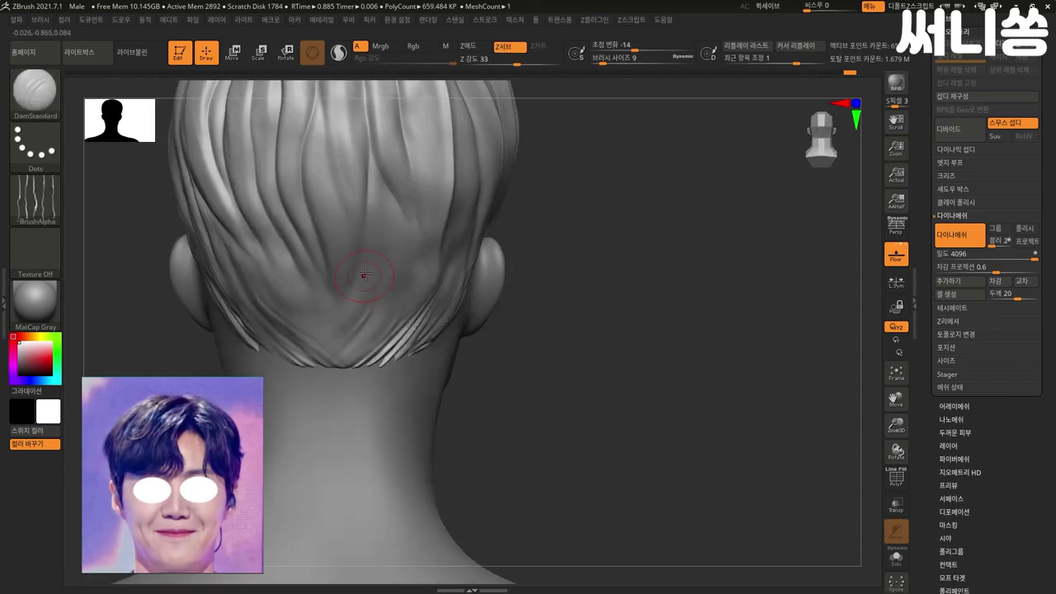
left_click_drag(380, 307, 339, 364)
left_click_drag(387, 273, 326, 361, "shift")
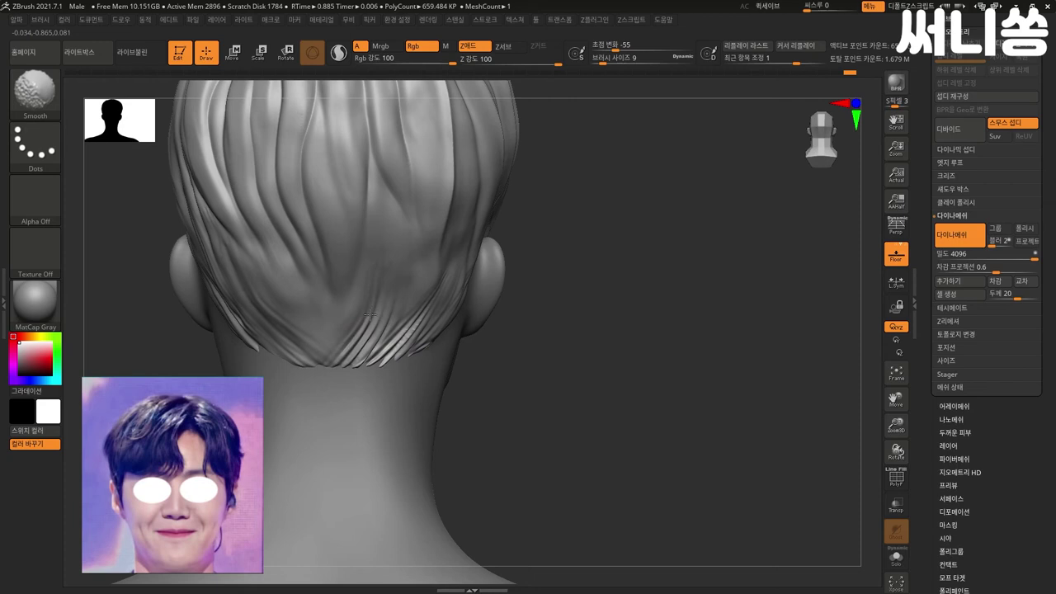
left_click_drag(414, 358, 376, 331, "shift")
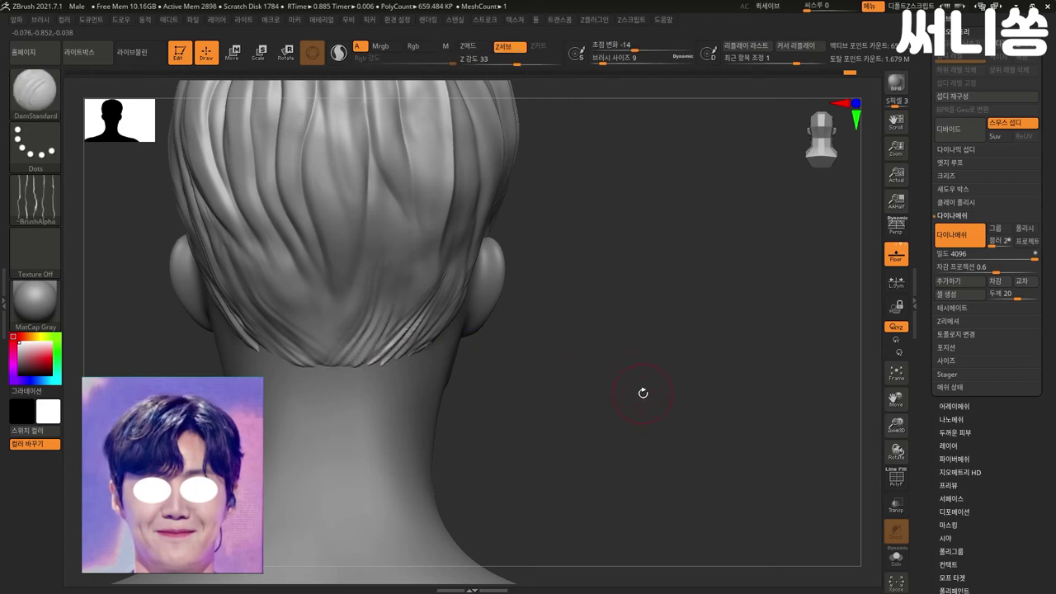
left_click_drag(641, 391, 611, 355)
- Carve more grooves near the nape and smooth the fresh creases so they blend in
left_click_drag(289, 267, 321, 320)
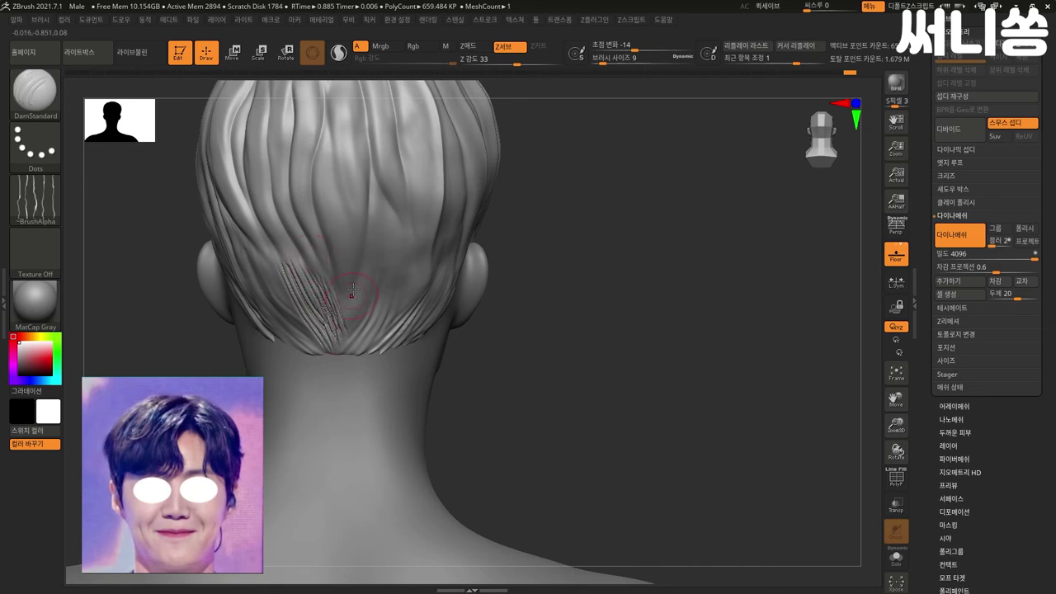
key("shift")
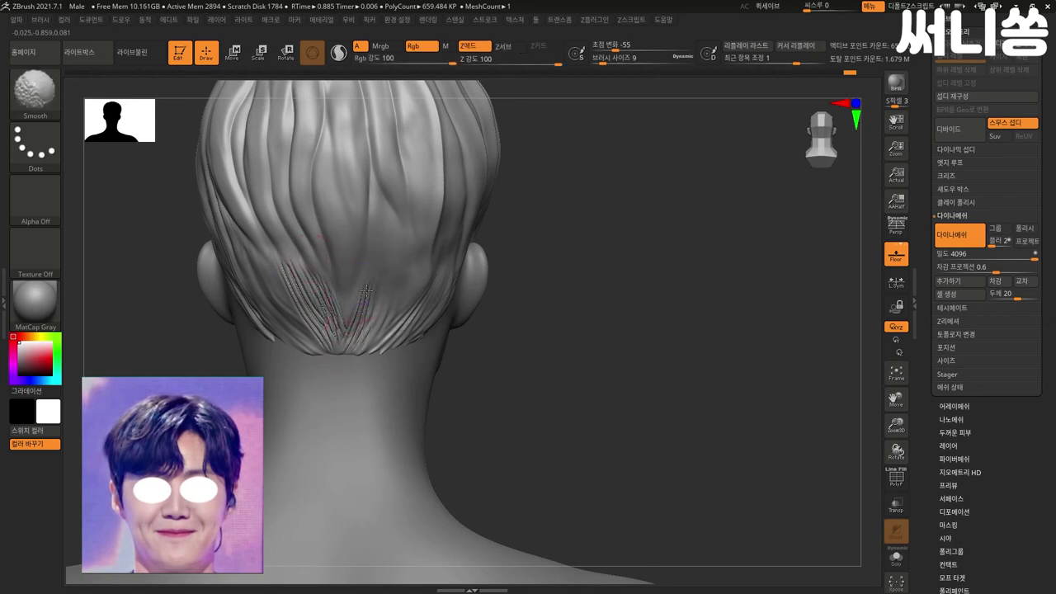
mouse_move(353, 333)
left_mouse_down("shift")
mouse_move(290, 274)
mouse_move(326, 321)
left_mouse_up("shift")
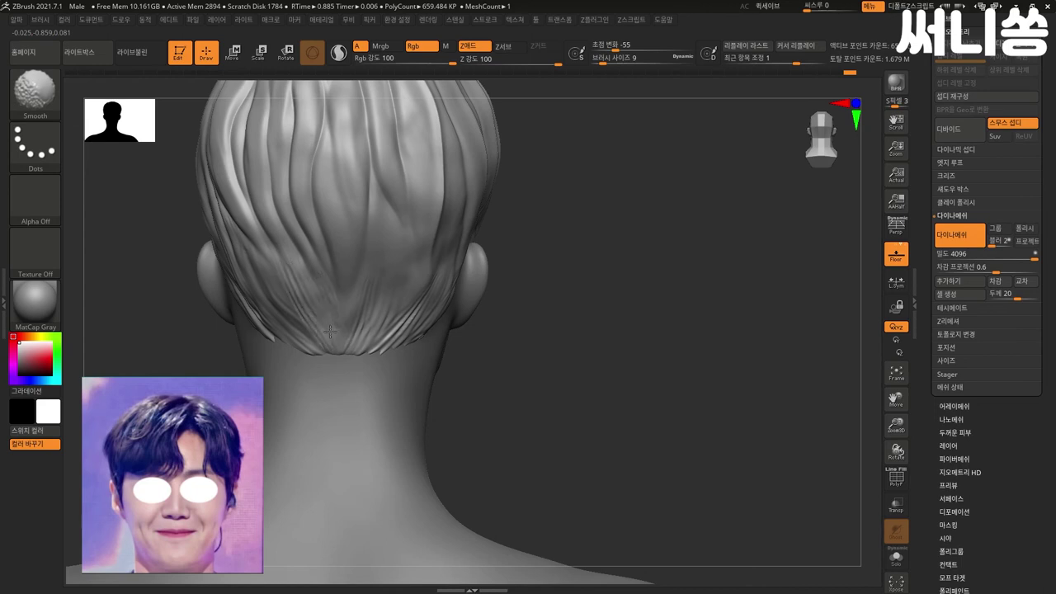
left_click_drag(289, 278, 348, 357)
mouse_move(288, 280)
left_mouse_down("shift")
mouse_move(328, 330)
mouse_move(315, 304)
mouse_move(389, 286)
left_mouse_up("shift")
mouse_move(553, 346)
left_mouse_down()
mouse_move(547, 354)
mouse_move(630, 389)
mouse_move(405, 232)
mouse_move(465, 261)
left_mouse_up()
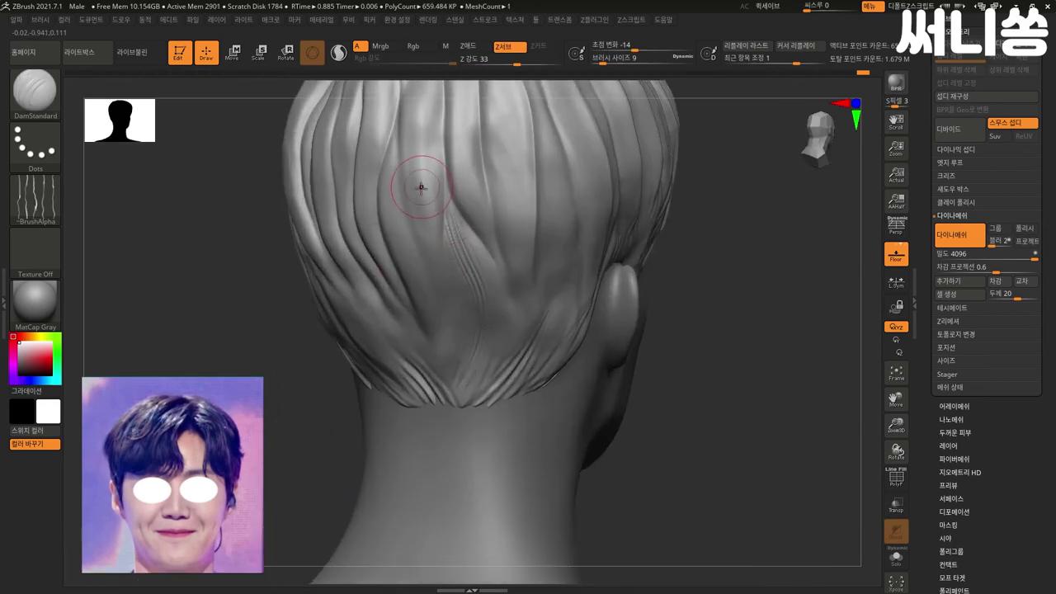
- Carve creases down the back and lower hair of the bun, softening the surface around them
left_click_drag(421, 193, 434, 247)
left_click_drag(388, 212, 403, 246)
left_click_drag(435, 319, 449, 388)
left_click_drag(464, 402, 467, 404)
mouse_move(483, 302)
left_mouse_down("shift")
mouse_move(500, 363)
mouse_move(449, 460)
left_mouse_up("shift")
left_click_drag(767, 388, 736, 388, "shift")
left_click_drag(496, 289, 472, 347, "shift")
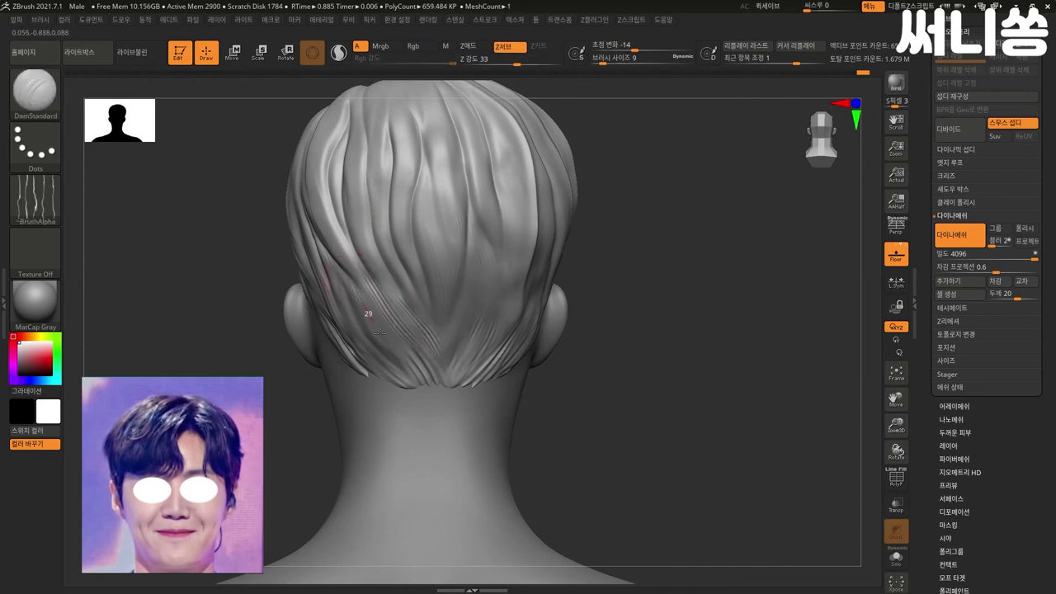
key("shift")
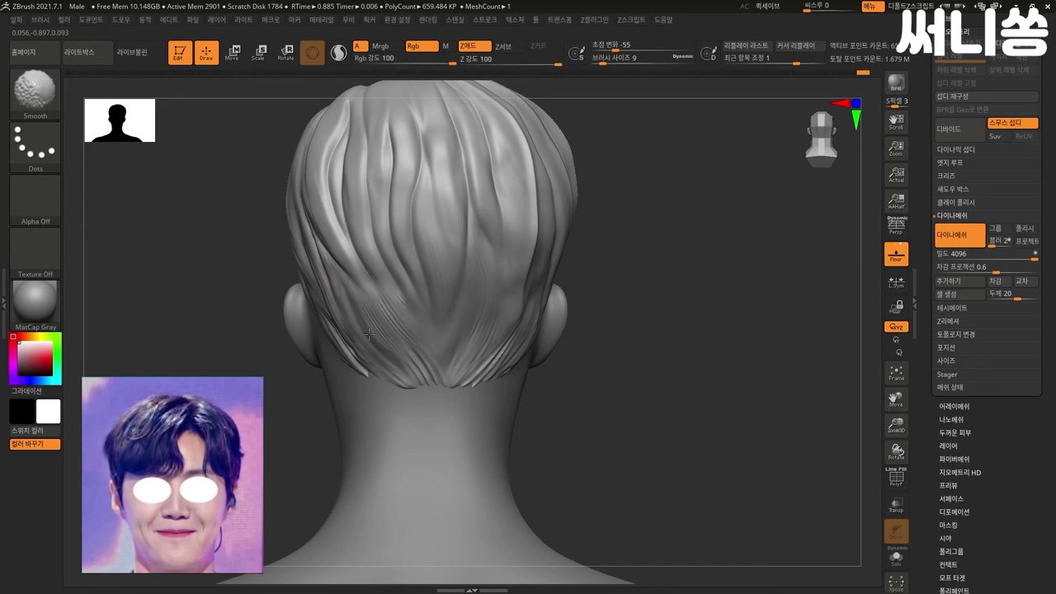
- Carve a strand line down the back hair, checking it from back and three-quarter views
left_click_drag(644, 328, 601, 403)
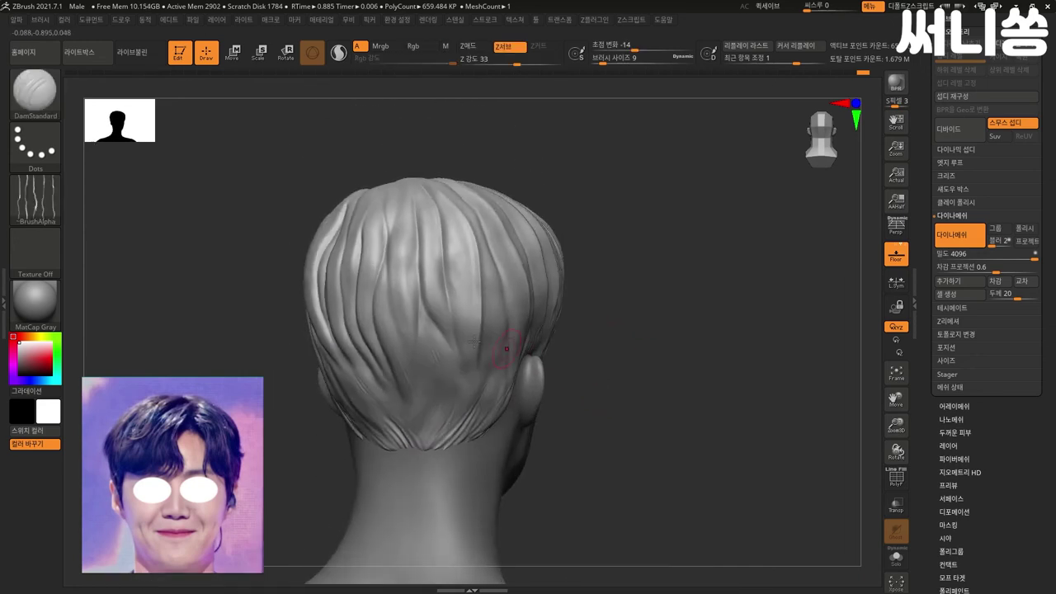
left_click_drag(455, 263, 463, 335)
left_click_drag(472, 431, 498, 344)
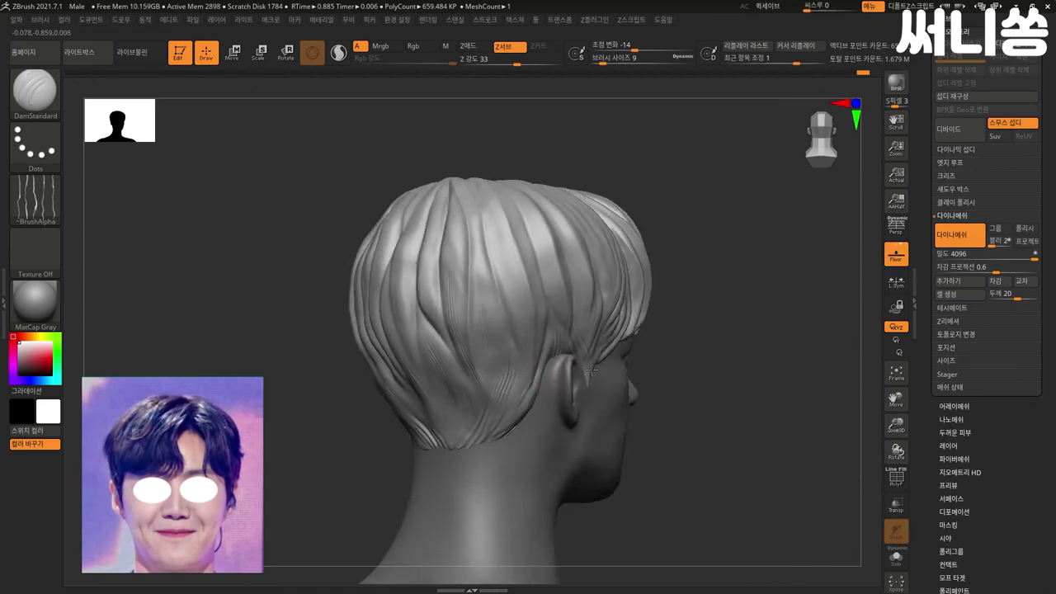
mouse_move(685, 416)
left_mouse_down()
mouse_move(575, 394)
mouse_move(437, 263)
left_mouse_up()
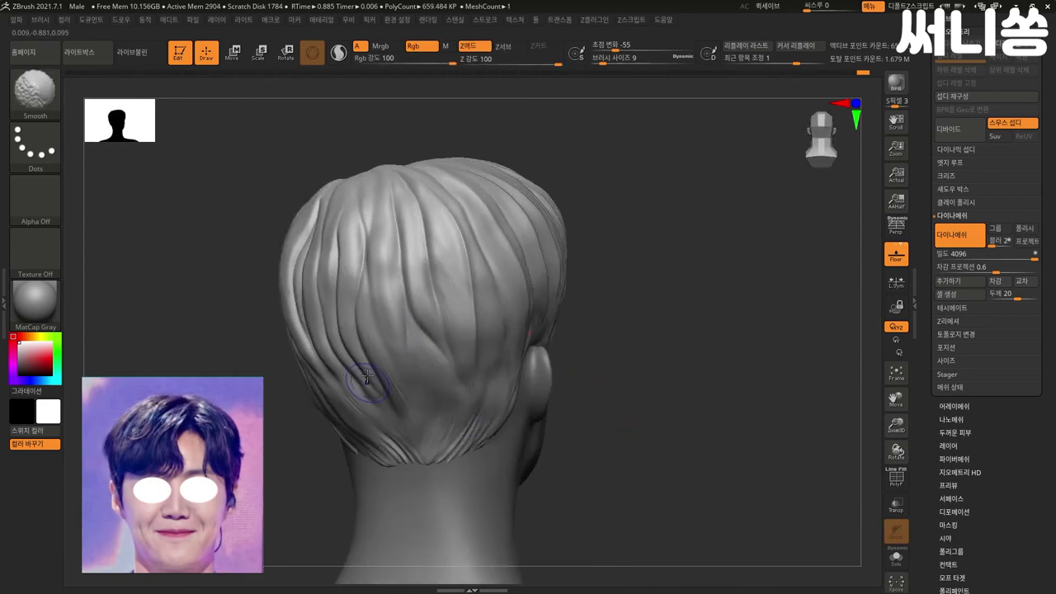
mouse_move(660, 349)
left_mouse_down()
mouse_move(537, 349)
mouse_move(576, 348)
mouse_move(537, 384)
mouse_move(554, 382)
mouse_move(542, 371)
mouse_move(636, 349)
mouse_move(641, 323)
mouse_move(636, 377)
left_mouse_up()
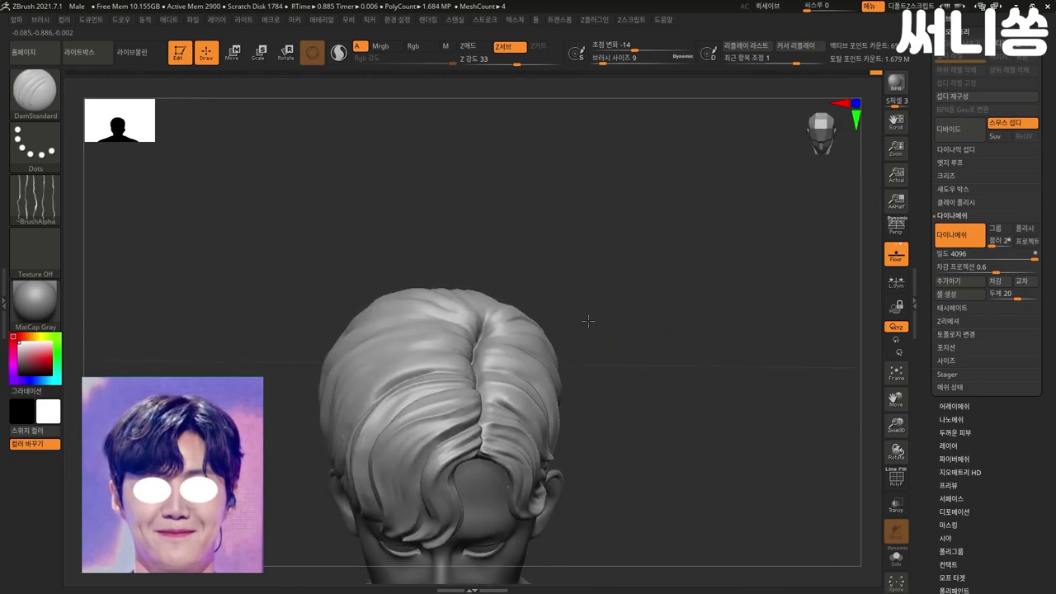
- Carve a crease beside the crown parting from a top-down view, undoing and redoing view changes
left_click_drag(651, 321, 144, 152)
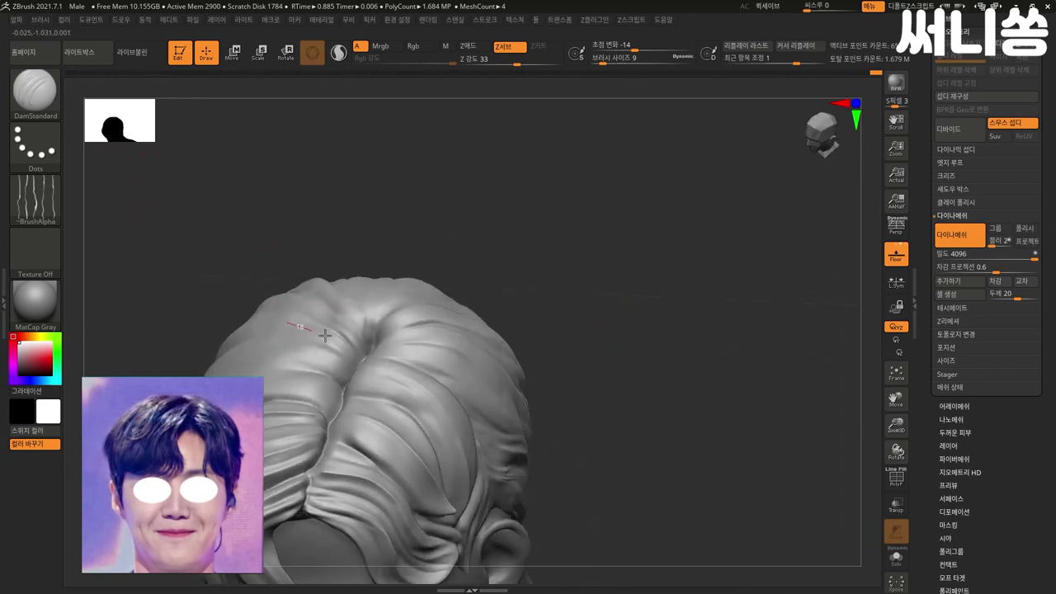
left_click_drag(358, 356, 358, 363)
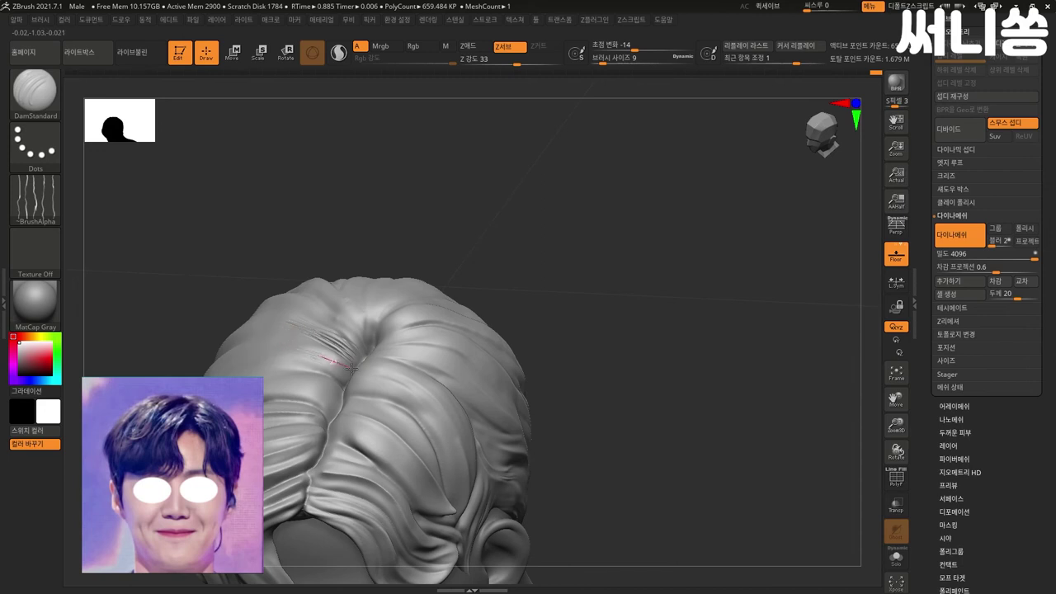
key("shift")
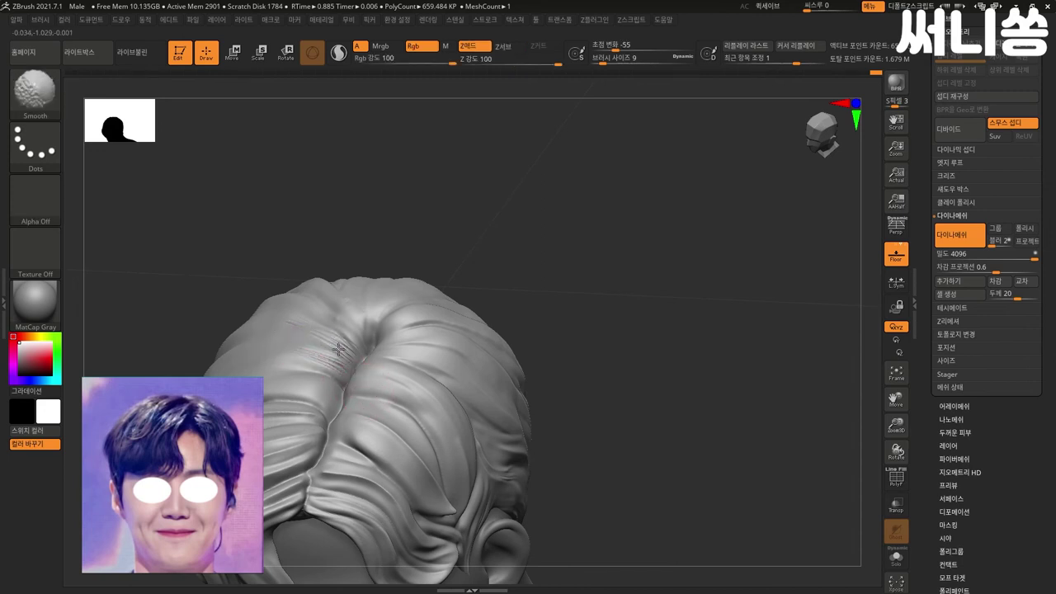
mouse_move(507, 292)
left_mouse_down()
mouse_move(608, 366)
mouse_move(659, 347)
left_mouse_up()
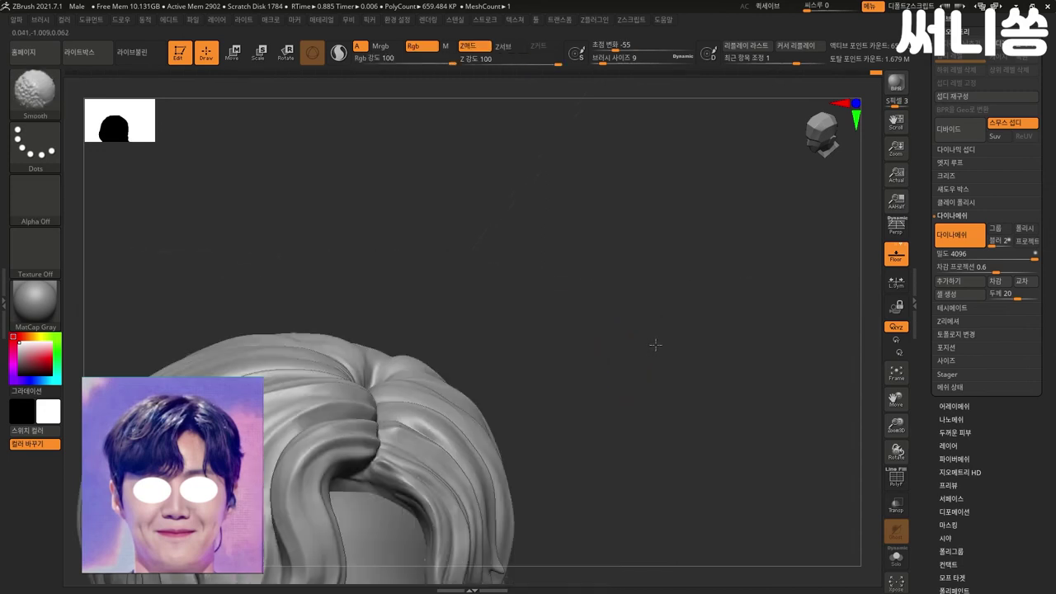
key("ctrl+z")
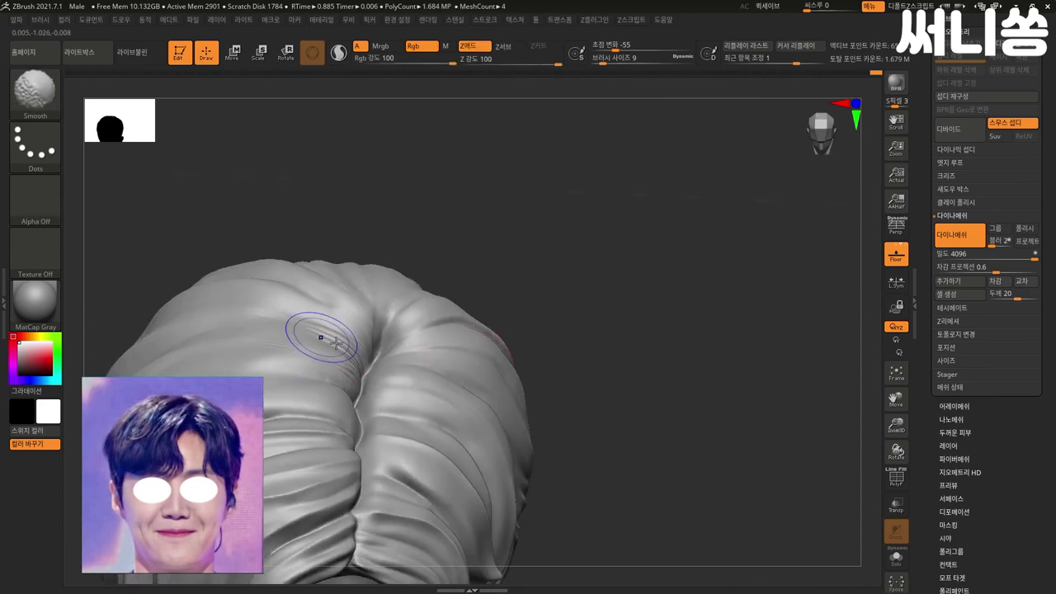
key("shift")
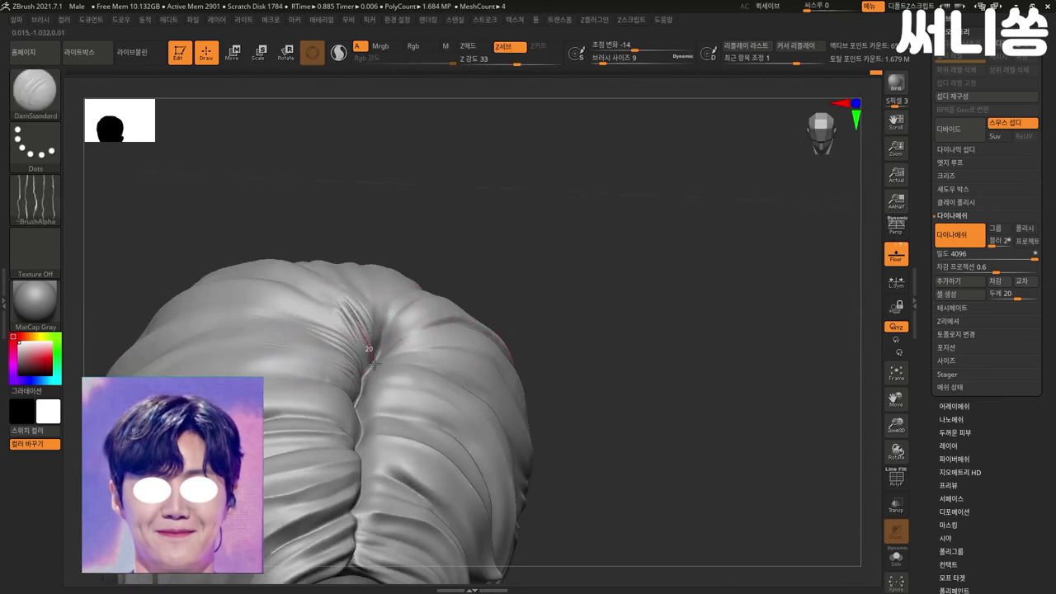
key("ctrl+shift+z")
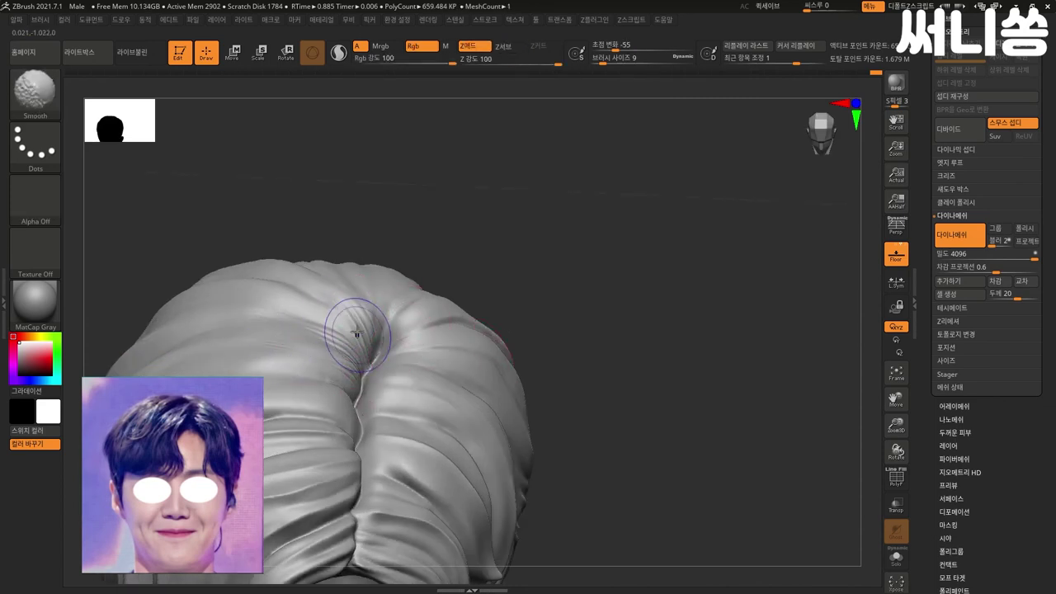
- Try several strokes along the parting crease, undoing each one
left_click_drag(545, 321, 477, 341)
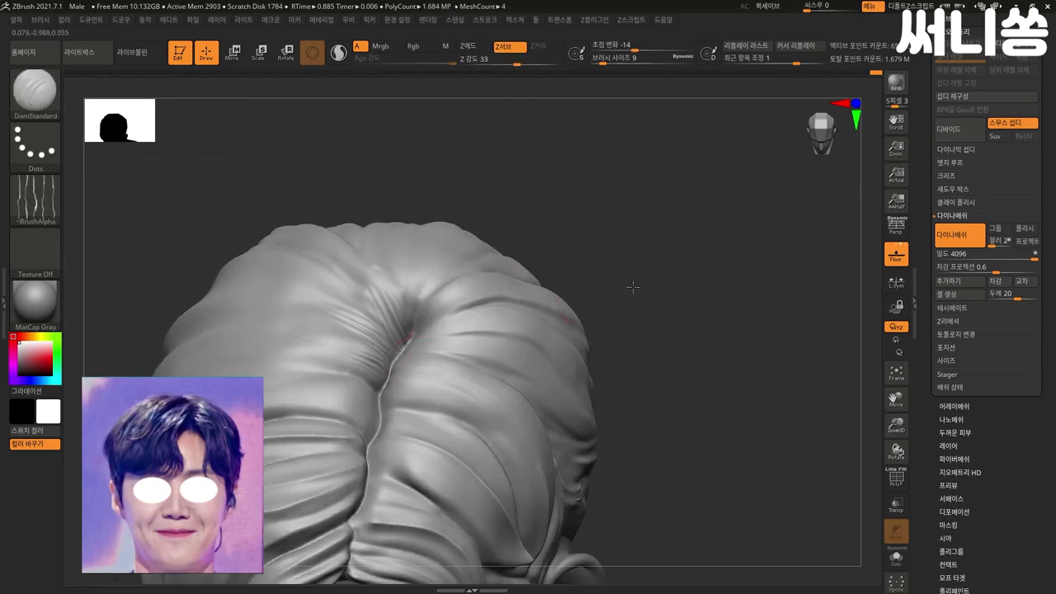
key("ctrl+z")
left_click_drag(376, 281, 403, 271)
key("ctrl+z")
left_click_drag(613, 283, 689, 270)
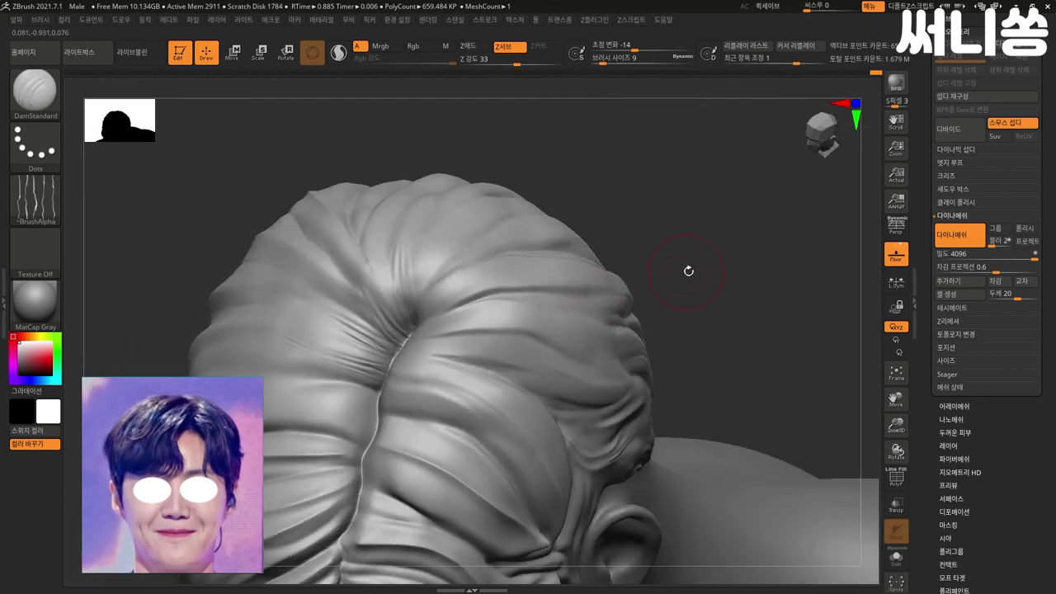
key("ctrl+z")
left_click_drag(433, 339, 408, 342)
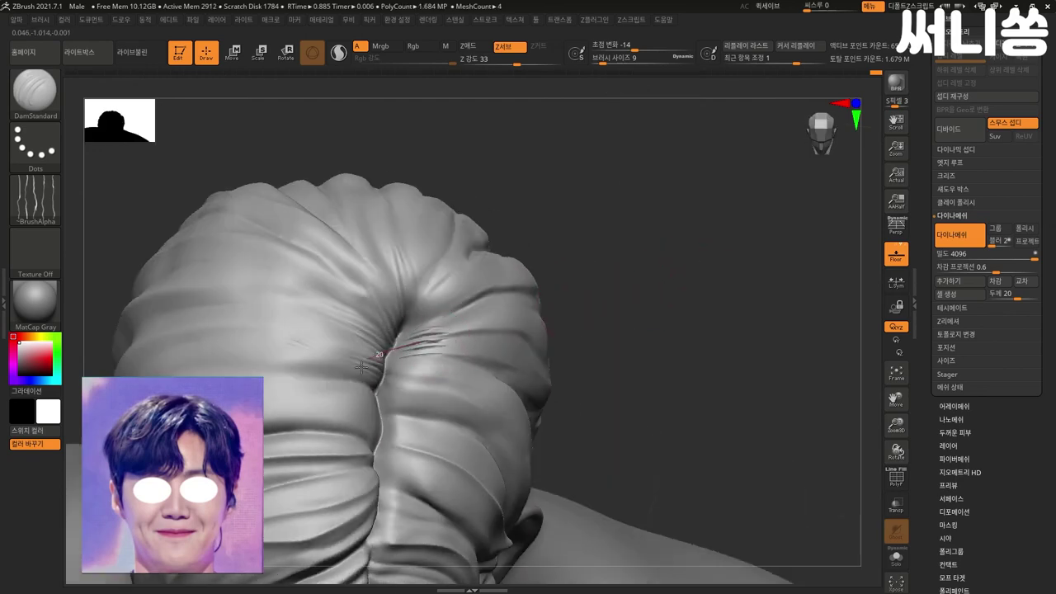
key("ctrl+z")
left_click_drag(618, 314, 661, 307)
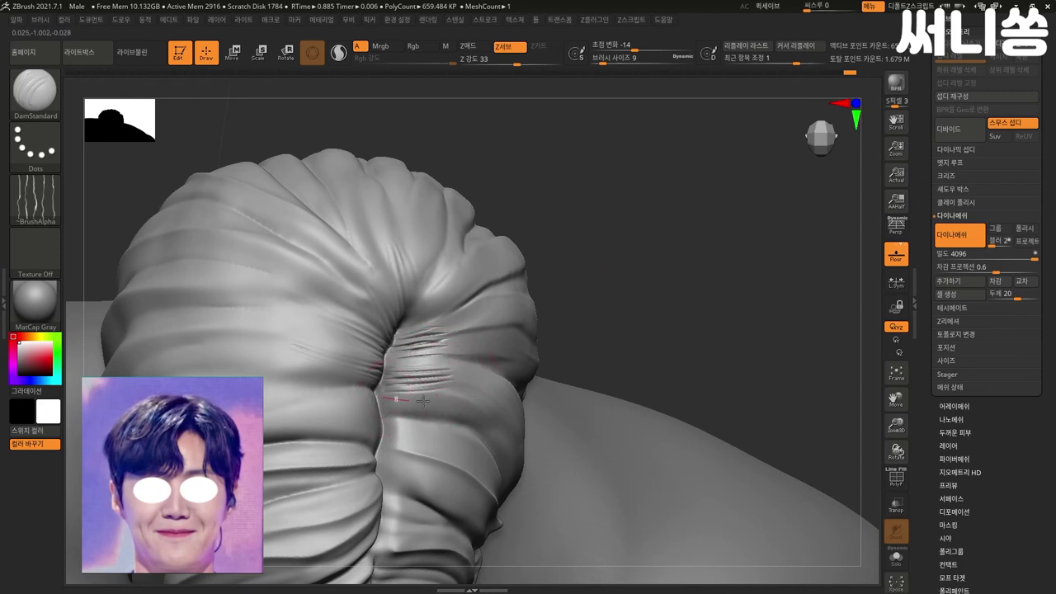
- Smooth the wrinkles on the fold below the parting crease at full strength, then review the head
key("shift")
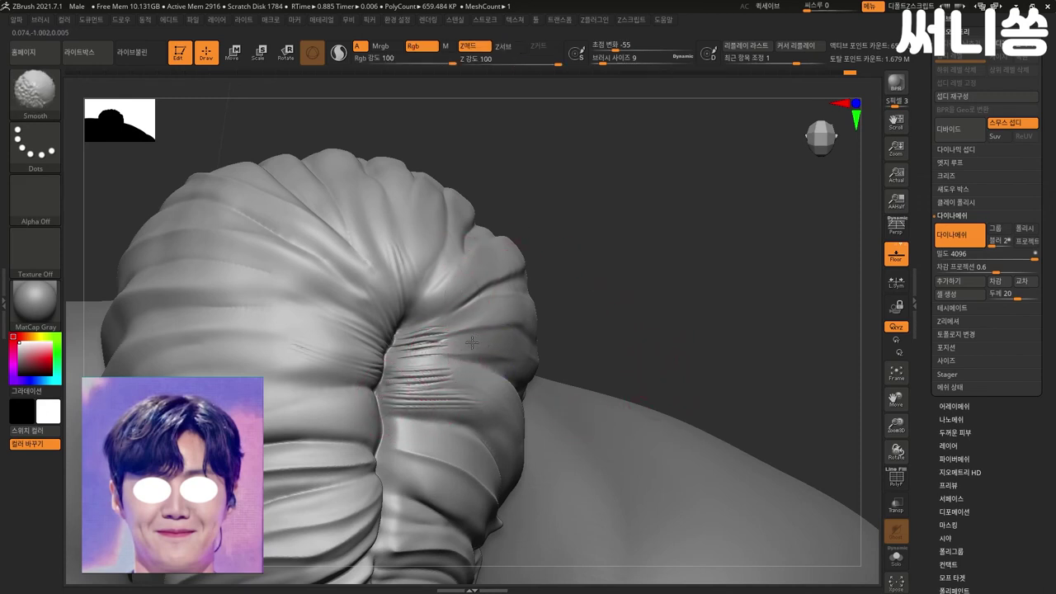
left_click_drag(423, 353, 452, 403, "shift")
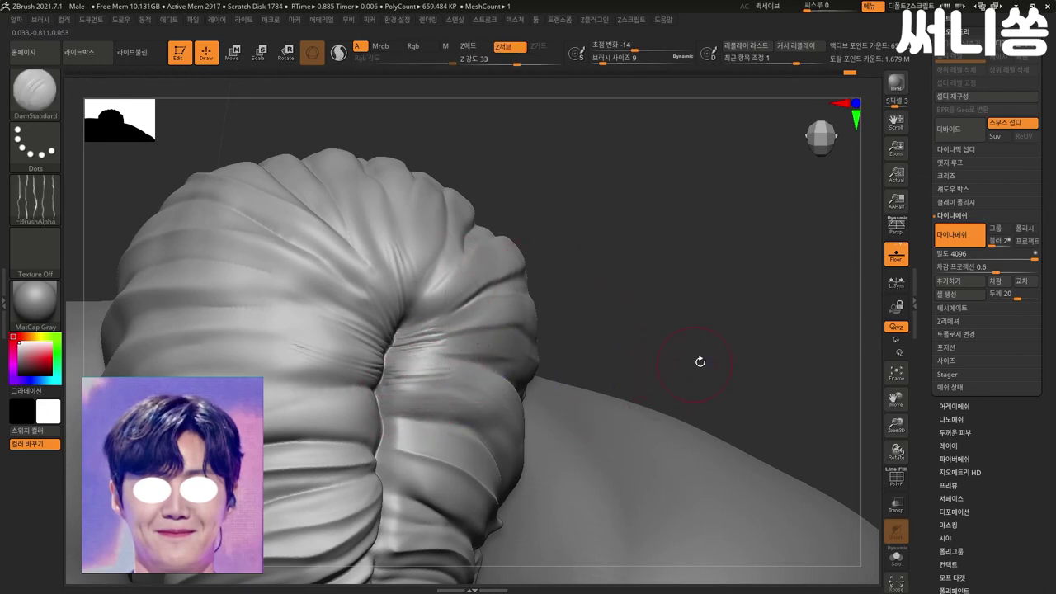
left_click_drag(696, 365, 677, 330)
mouse_move(799, 497)
left_mouse_down()
mouse_move(753, 391)
mouse_move(759, 370)
left_mouse_up()
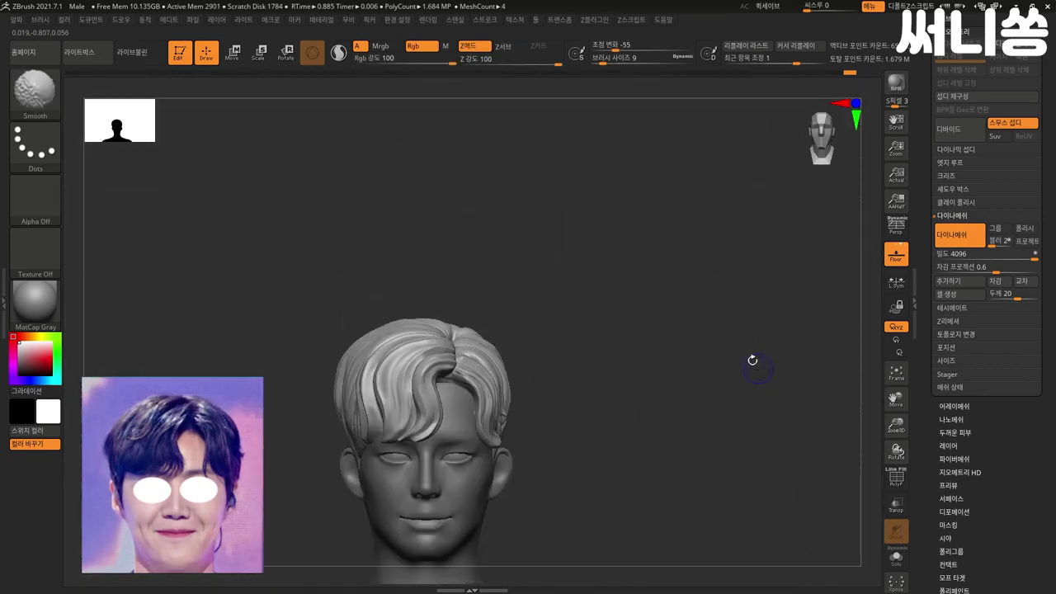
mouse_move(590, 316)
left_mouse_down("alt")
mouse_move(660, 338)
mouse_move(537, 356)
left_mouse_up("alt")
- Carve another crease beside the crown parting and smooth the crease at the back of the bun
left_click_drag(346, 353, 397, 364)
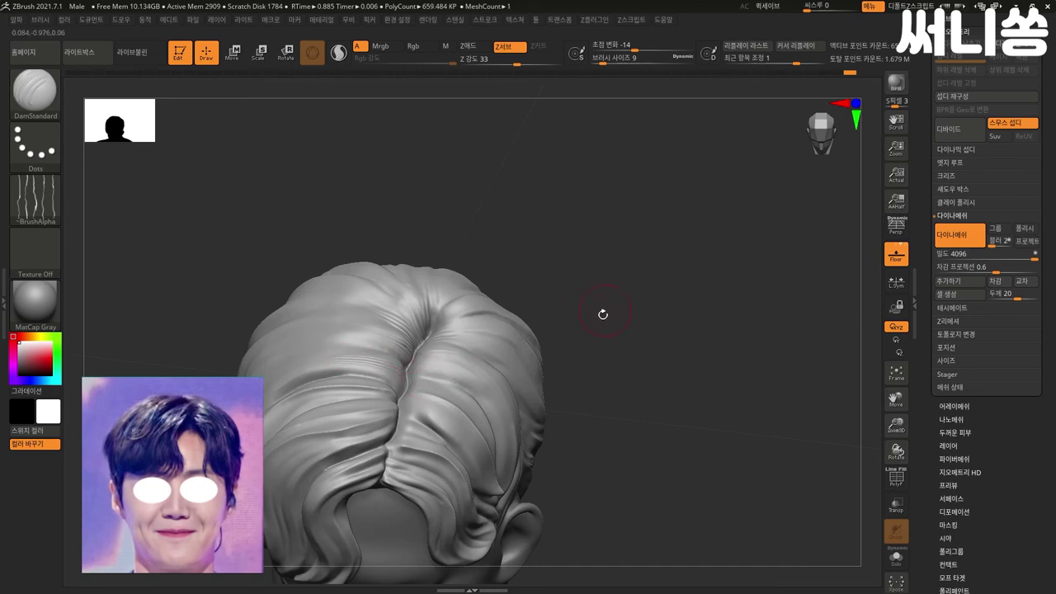
left_click_drag(606, 305, 366, 385)
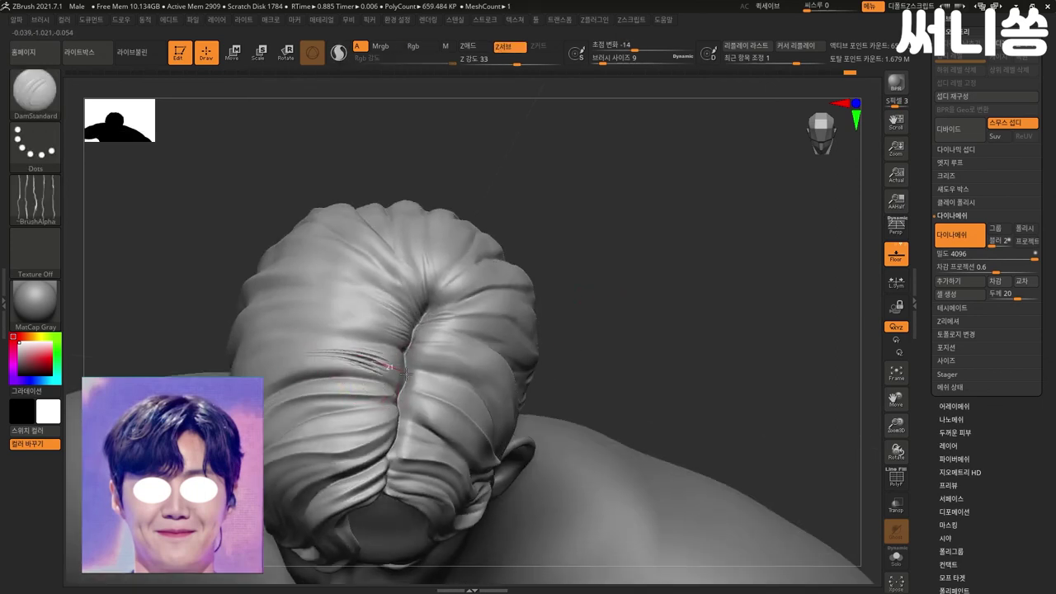
left_click_drag(420, 385, 430, 390)
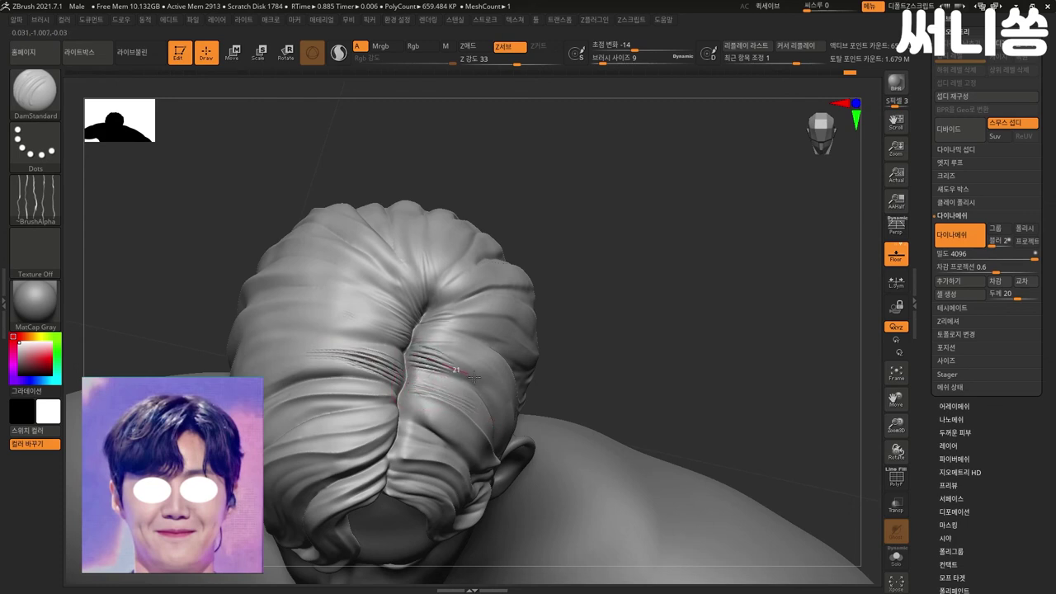
mouse_move(485, 393)
left_mouse_down("shift")
mouse_move(417, 356)
mouse_move(464, 401)
left_mouse_up("shift")
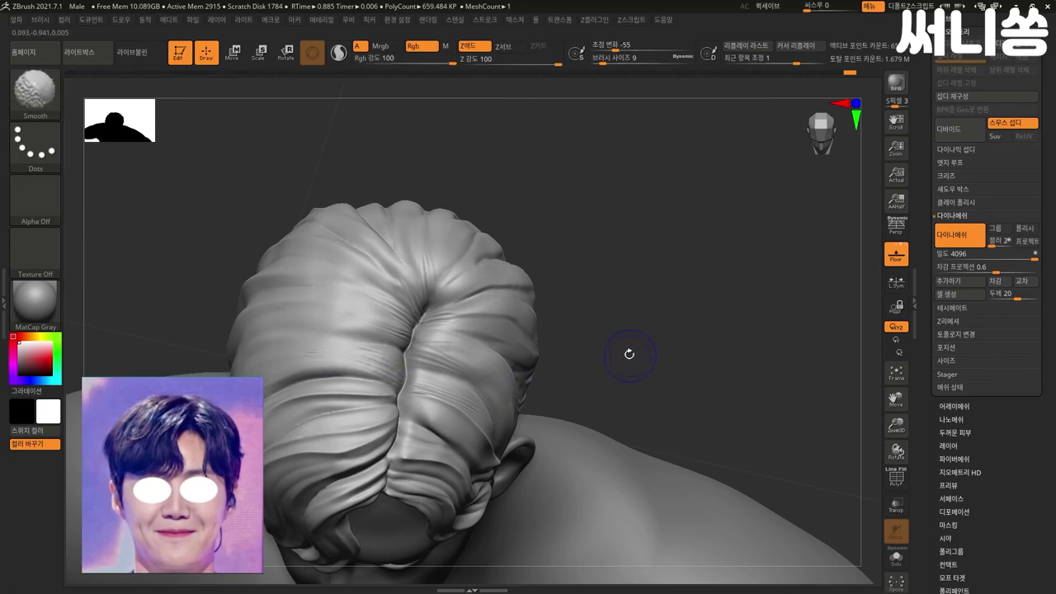
left_click_drag(628, 354, 460, 352)
mouse_move(482, 523)
left_mouse_down()
mouse_move(625, 364)
mouse_move(619, 342)
left_mouse_up()
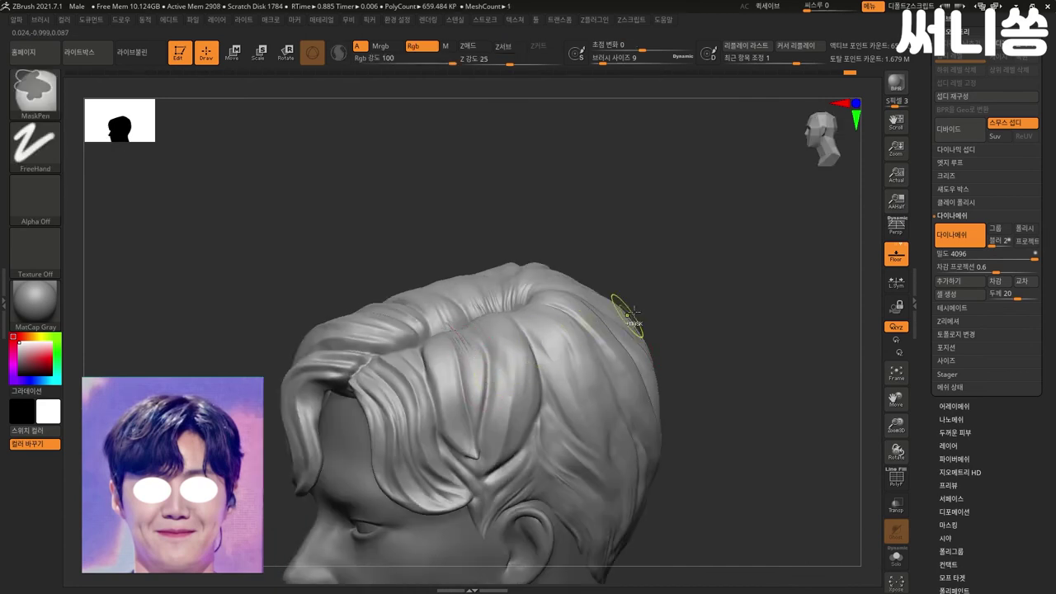
- Smooth the rough creases on the side hair and bun, rotating the head between strokes
left_click_drag(619, 283, 590, 352)
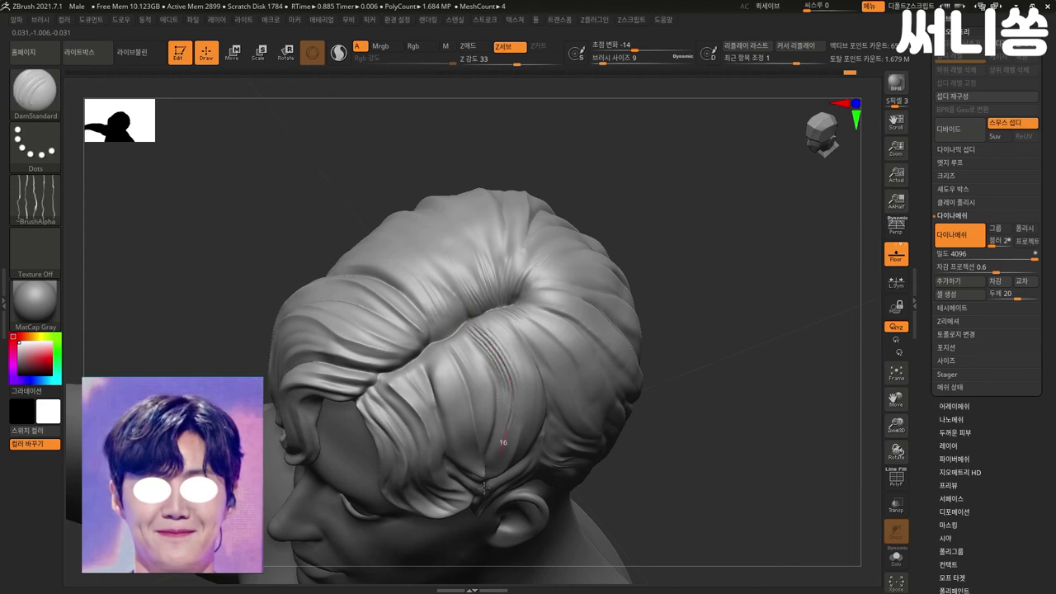
key("shift")
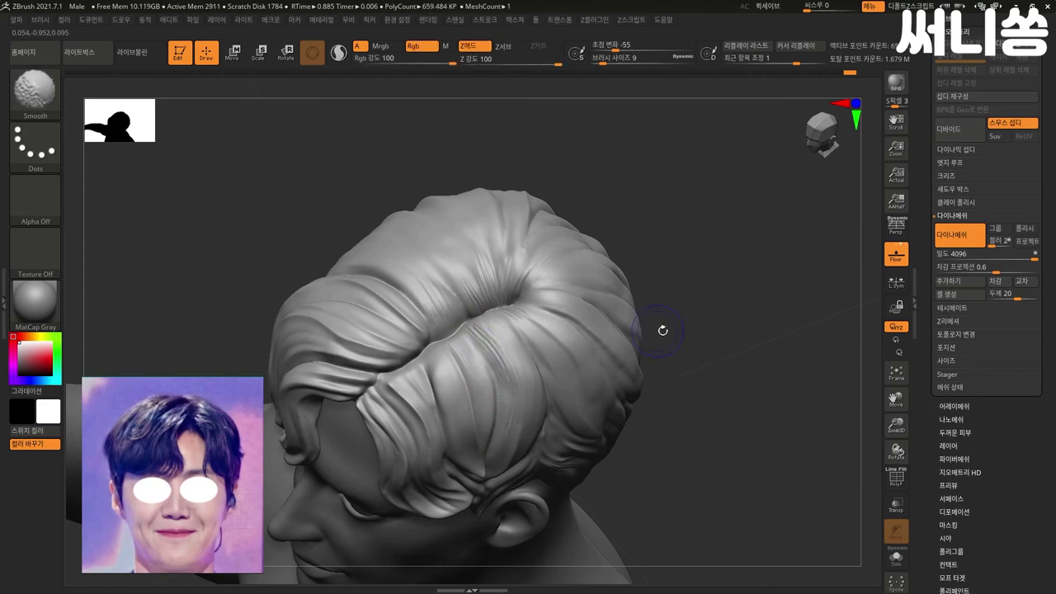
left_click_drag(650, 332, 691, 325)
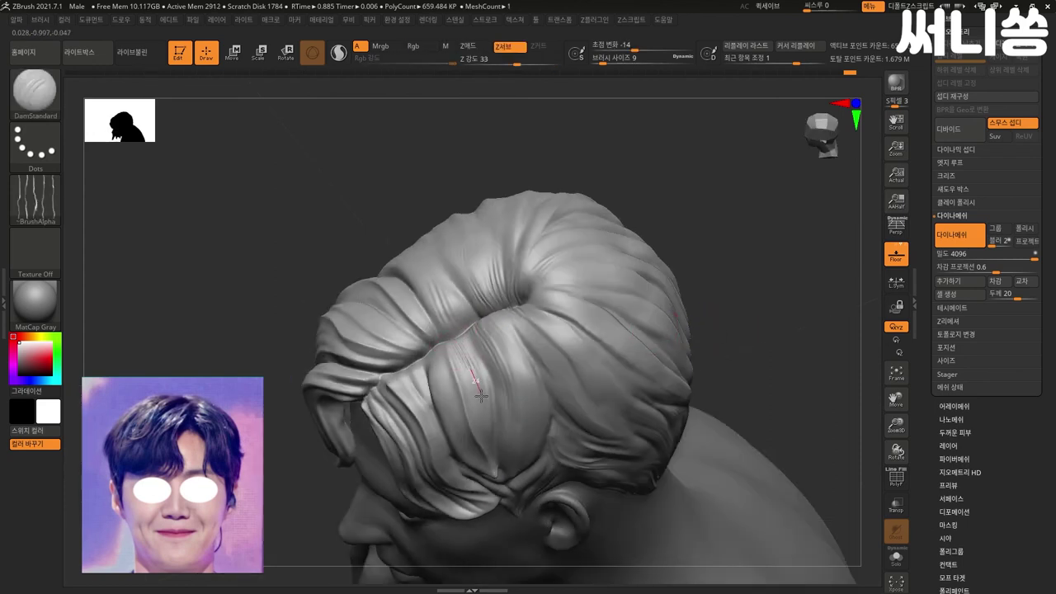
left_click_drag(742, 308, 446, 370)
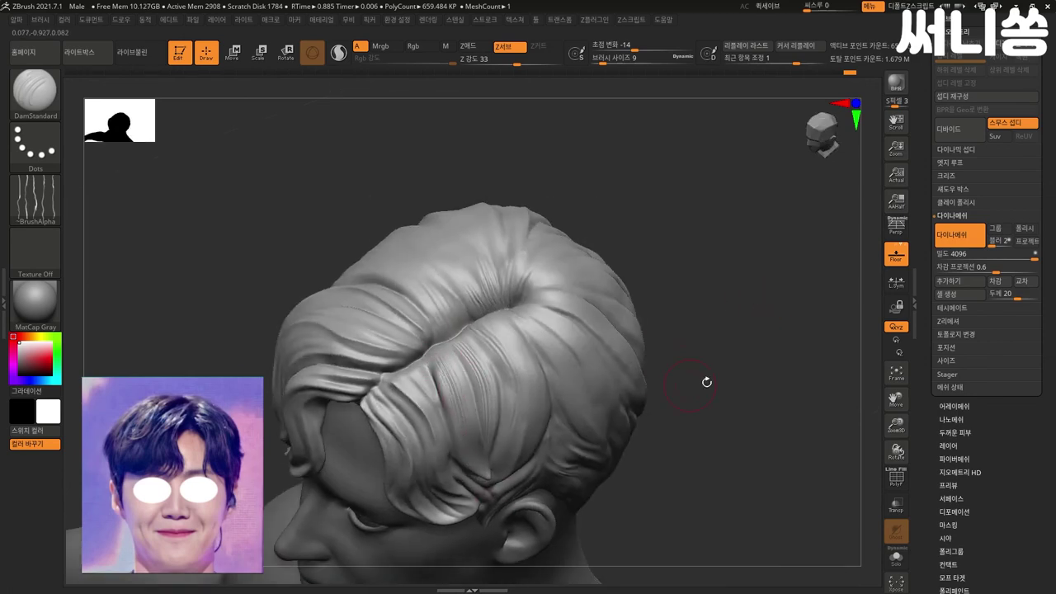
mouse_move(677, 388)
left_mouse_down()
mouse_move(660, 330)
mouse_move(482, 356)
left_mouse_up()
key("shift")
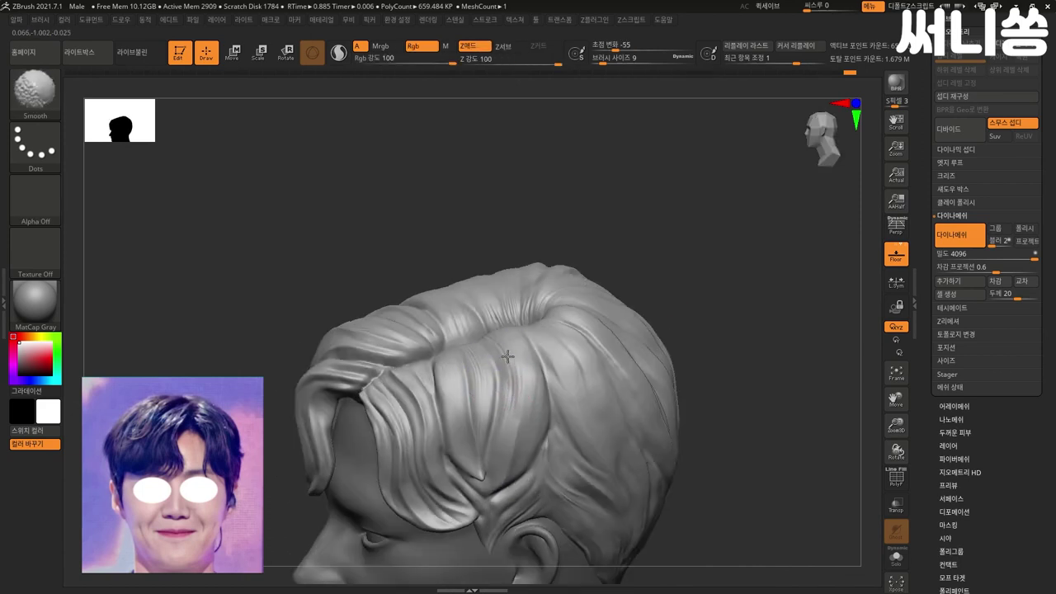
- Carve a DamStandard groove beside the hair parting, viewed from above, then return to front view
left_click_drag(721, 341, 704, 320, "shift")
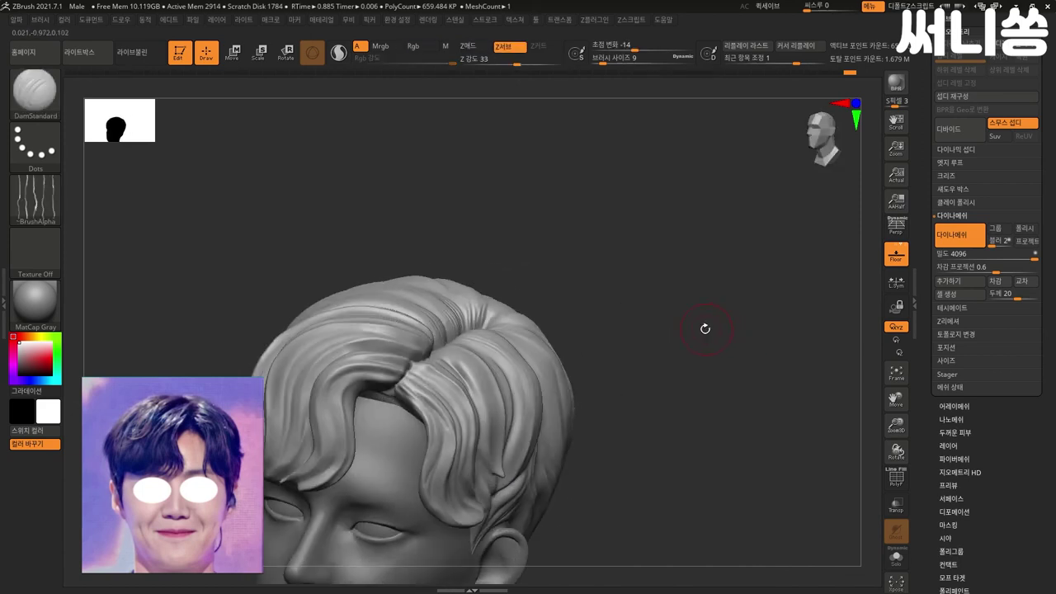
left_click_drag(686, 358, 644, 365)
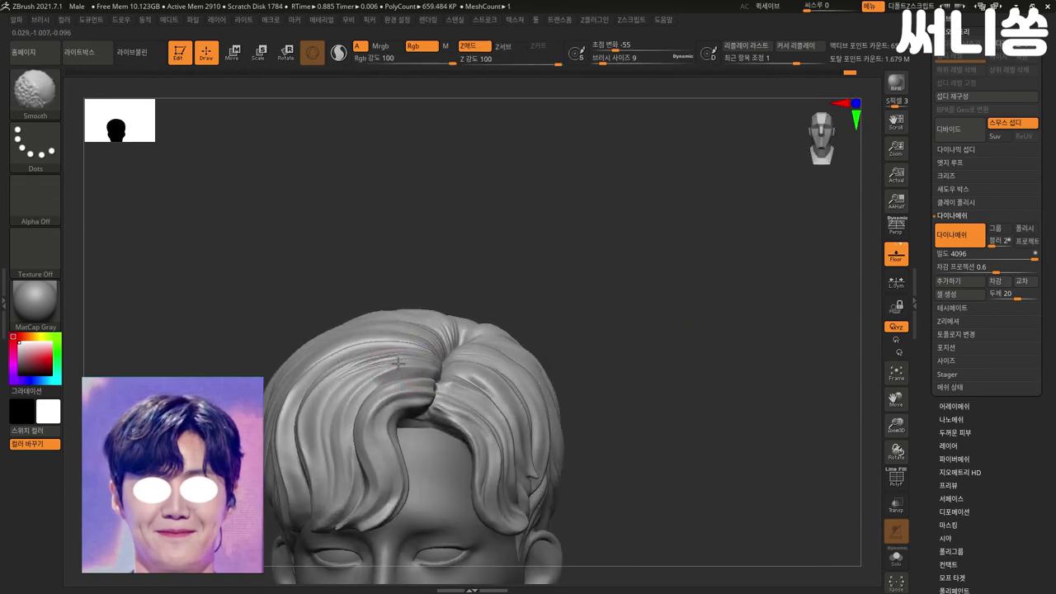
mouse_move(585, 330)
left_mouse_down()
mouse_move(597, 366)
mouse_move(622, 352)
left_mouse_up()
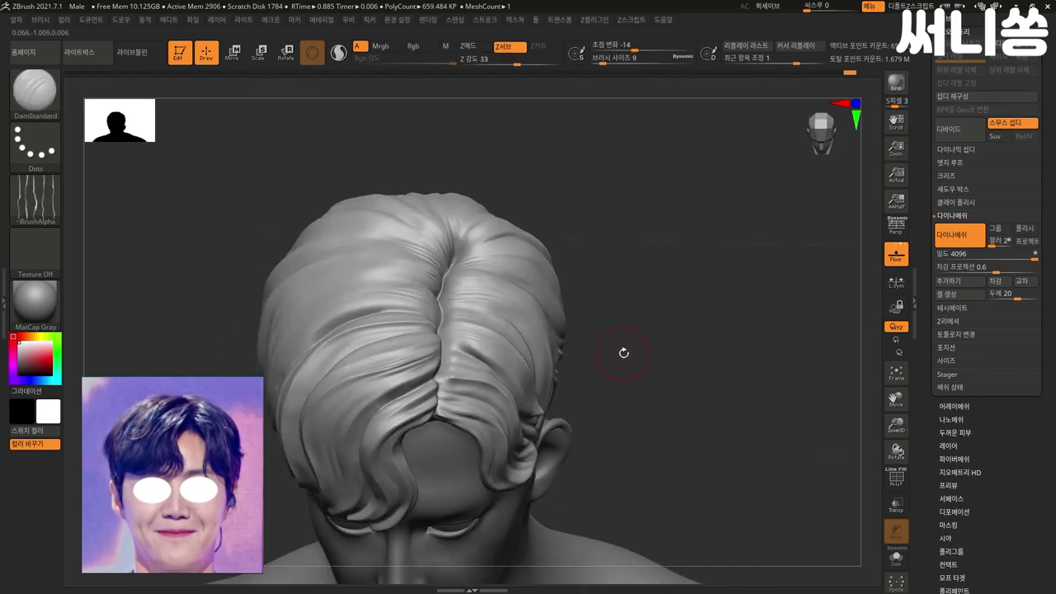
left_click_drag(423, 360, 439, 353)
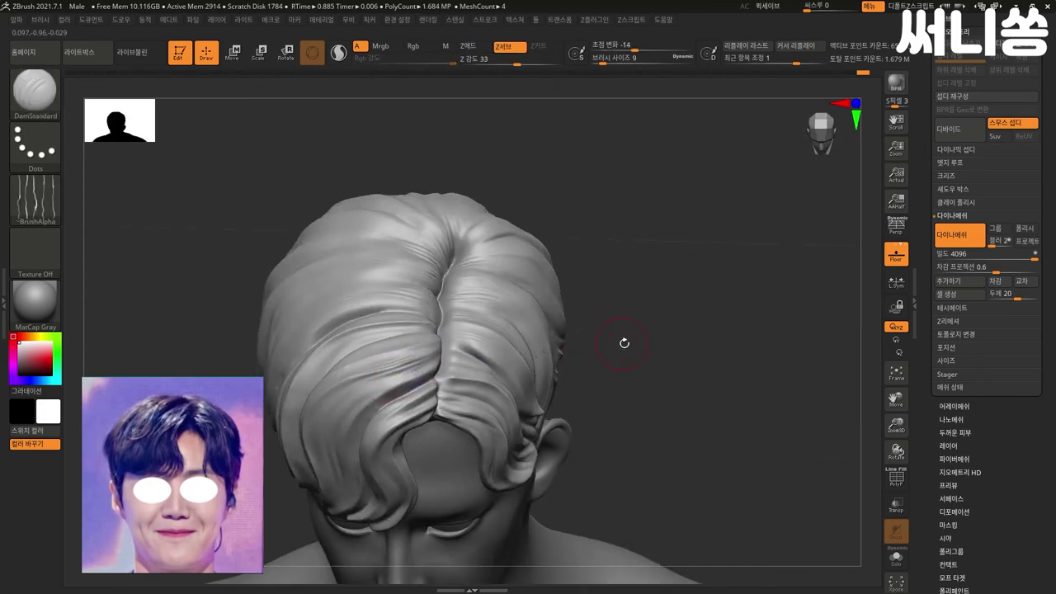
left_click_drag(622, 344, 627, 307)
mouse_move(606, 363)
left_mouse_down()
mouse_move(608, 328)
mouse_move(609, 347)
left_mouse_up()
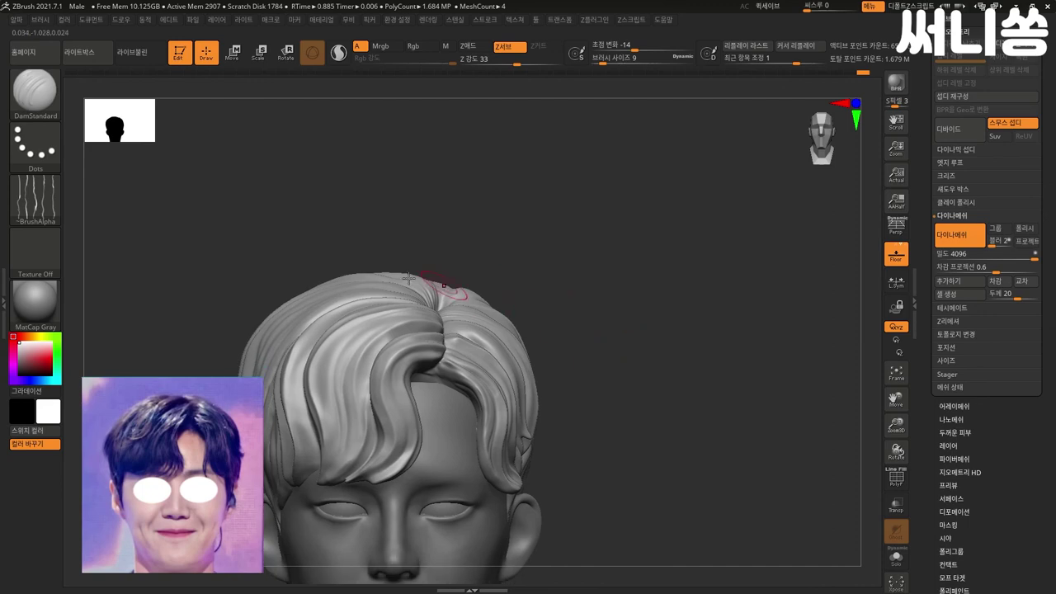
- Push the crown hair mass with the Move brush, then step back to an earlier hair shape
key("b")
key("m")
key("v")
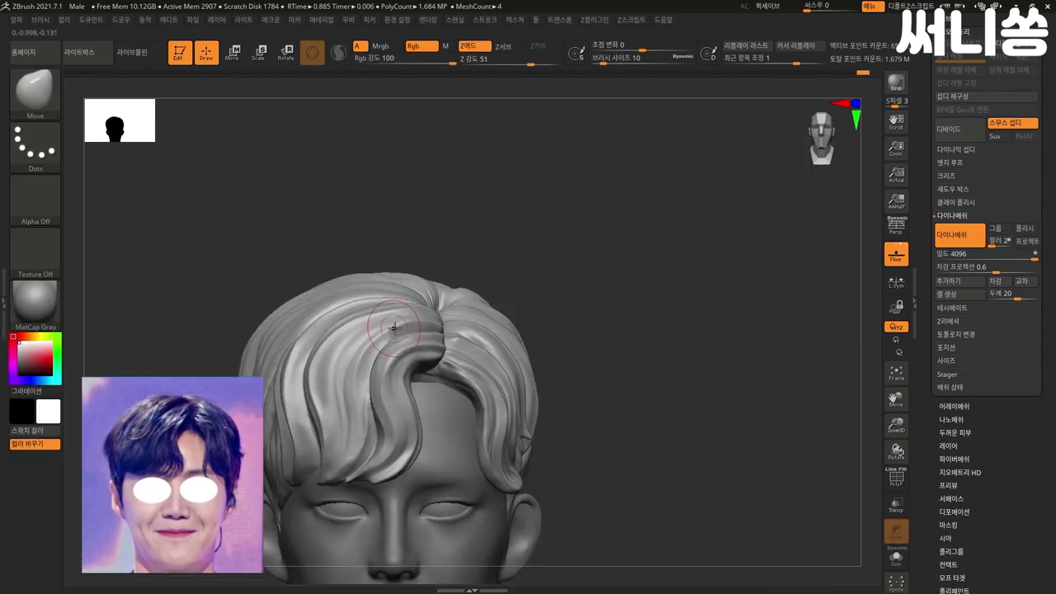
left_click_drag(392, 316, 389, 313)
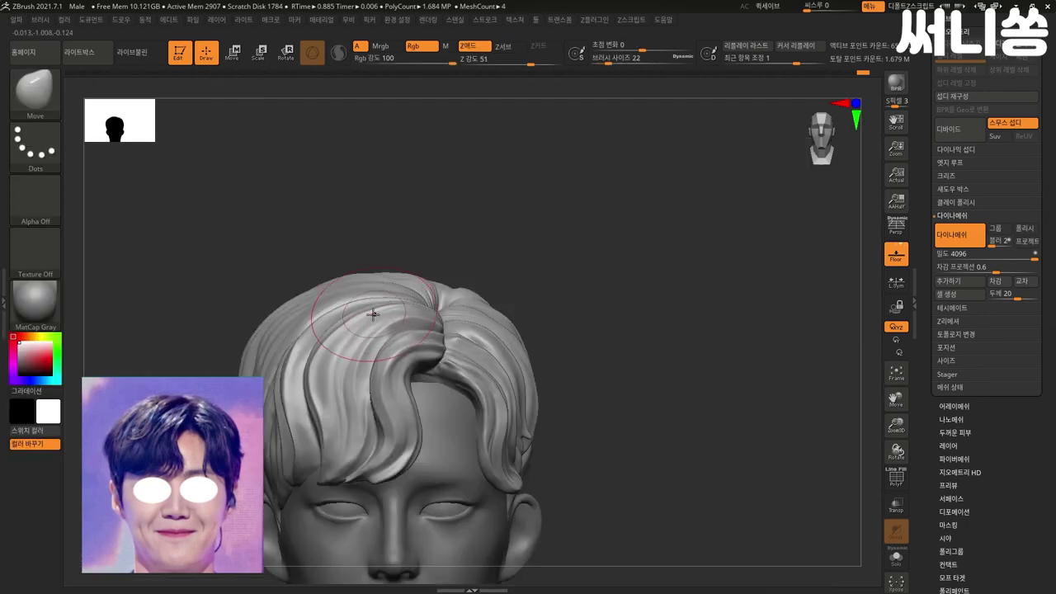
key("ctrl+z")
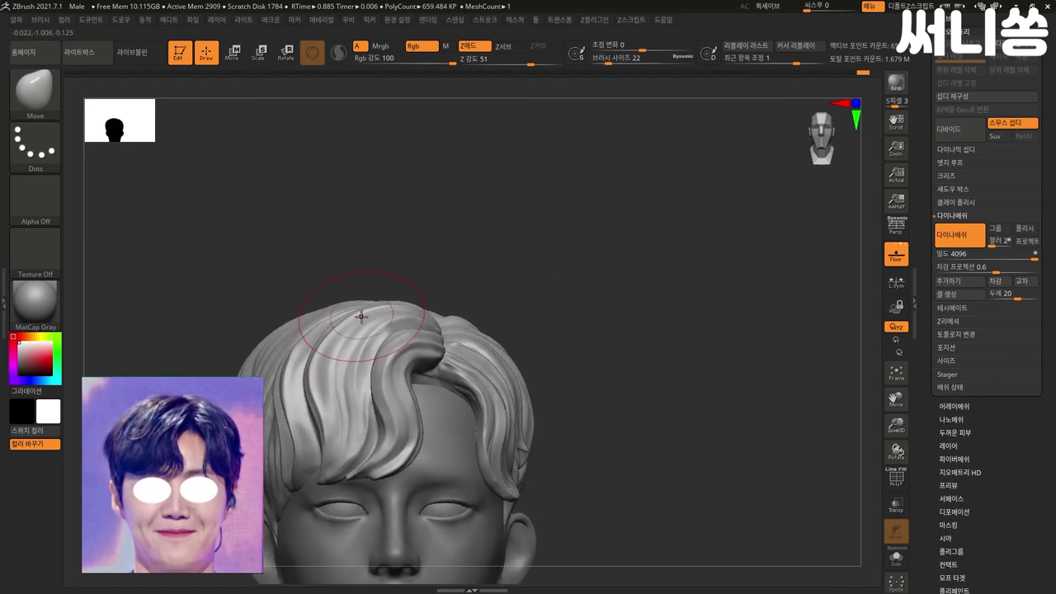
key("ctrl+z")
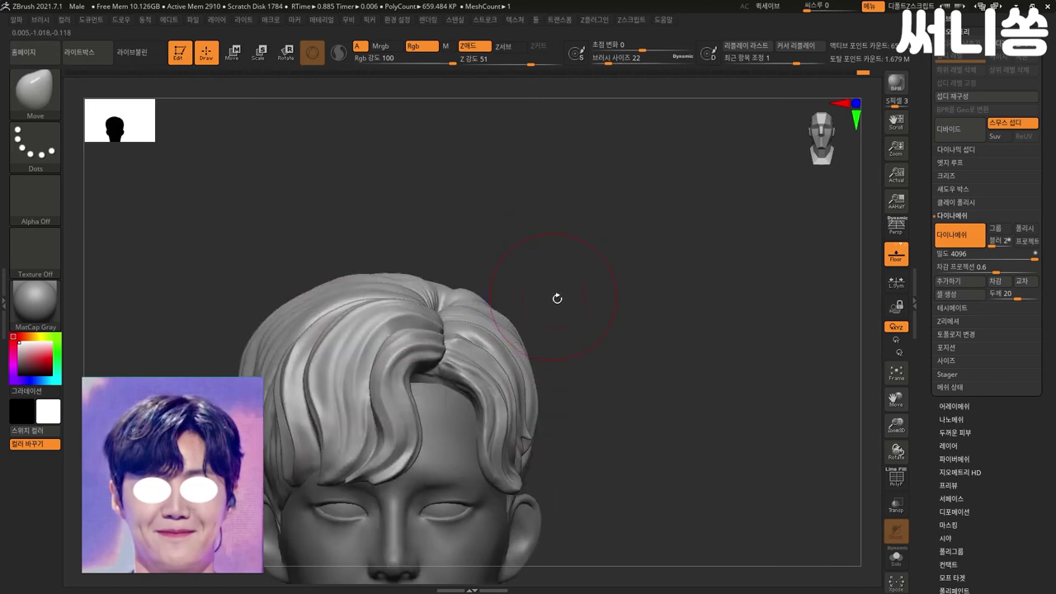
- Compare the crown hair versions with undo and redo, then shrink the brush to view the crown from above
key("ctrl+shift+z")
key("ctrl+shift+z")
key("ctrl+shift+z")
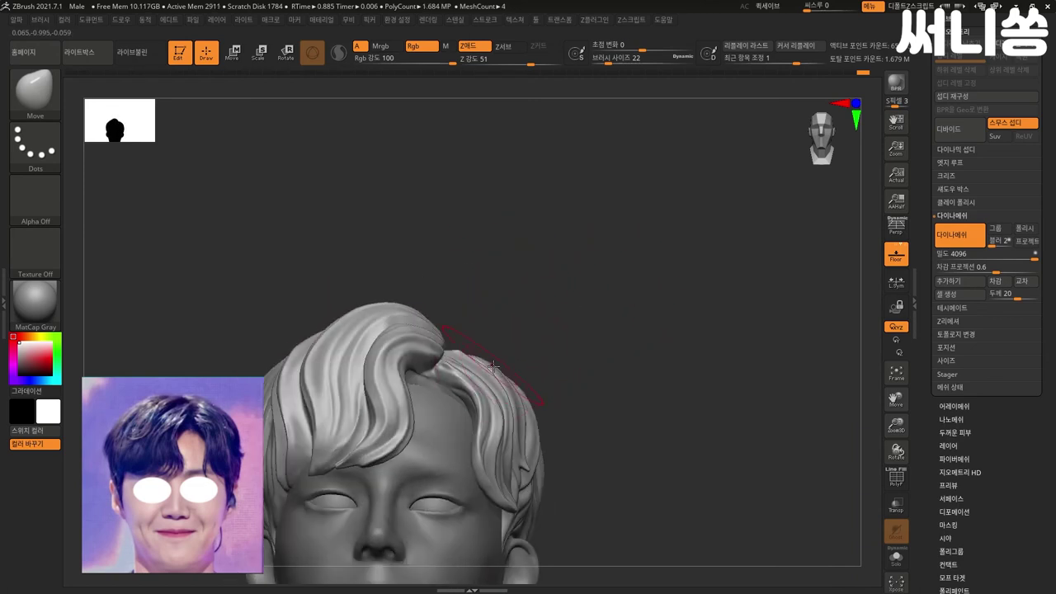
key("ctrl+z")
key("ctrl+z")
key("ctrl+shift+z")
key("ctrl+shift+z")
key("ctrl+shift+z")
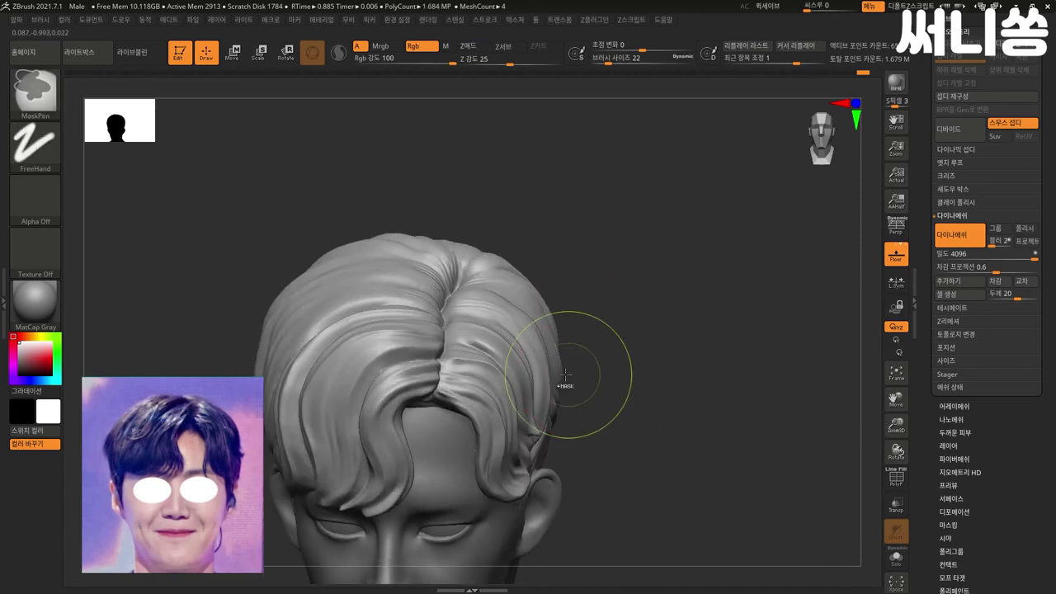
left_click_drag(633, 342, 495, 330)
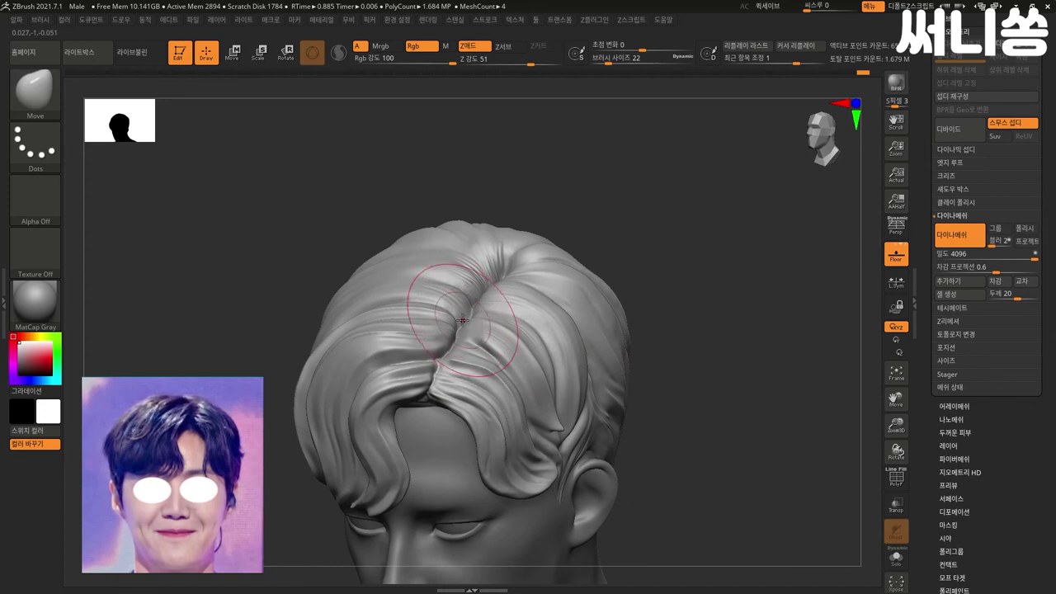
key("bracketleft")
left_click_drag(632, 245, 755, 272)
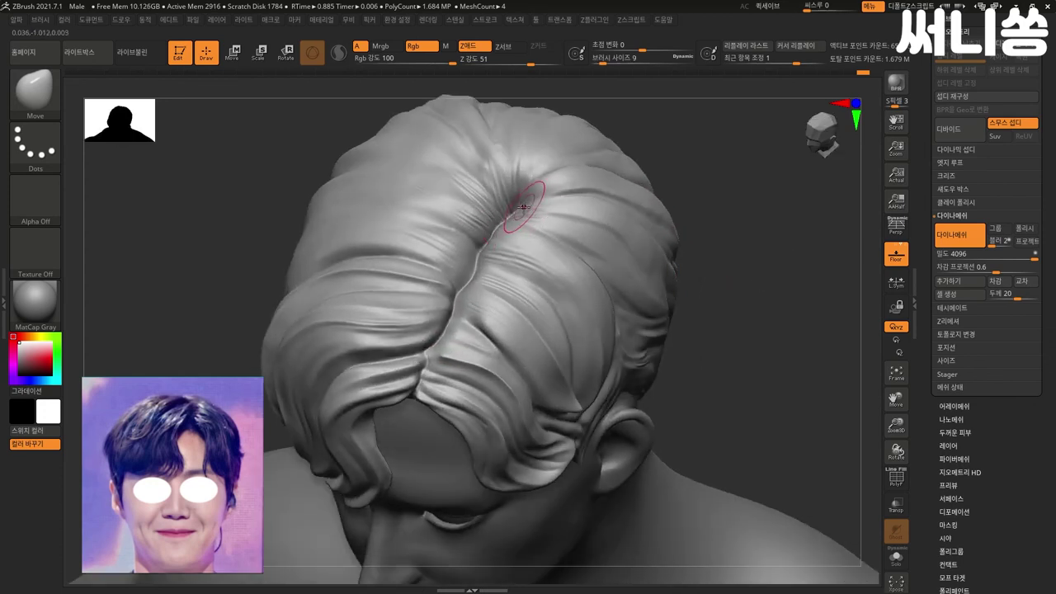
- Set the strand-groove brush to use the soft round Alpha 02
key("b")
key("d")
key("s")
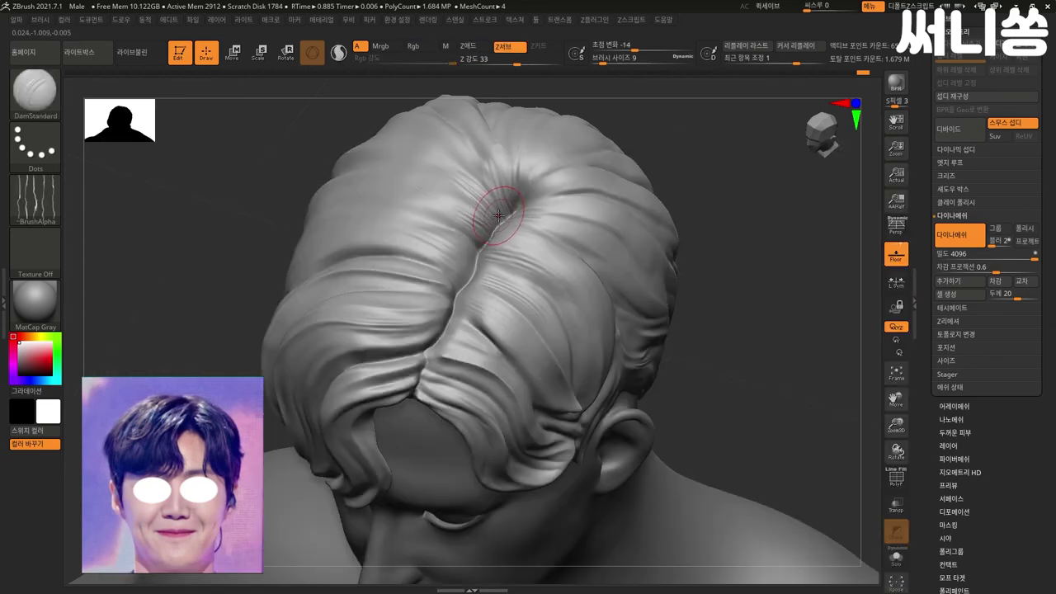
left_click(34, 200)
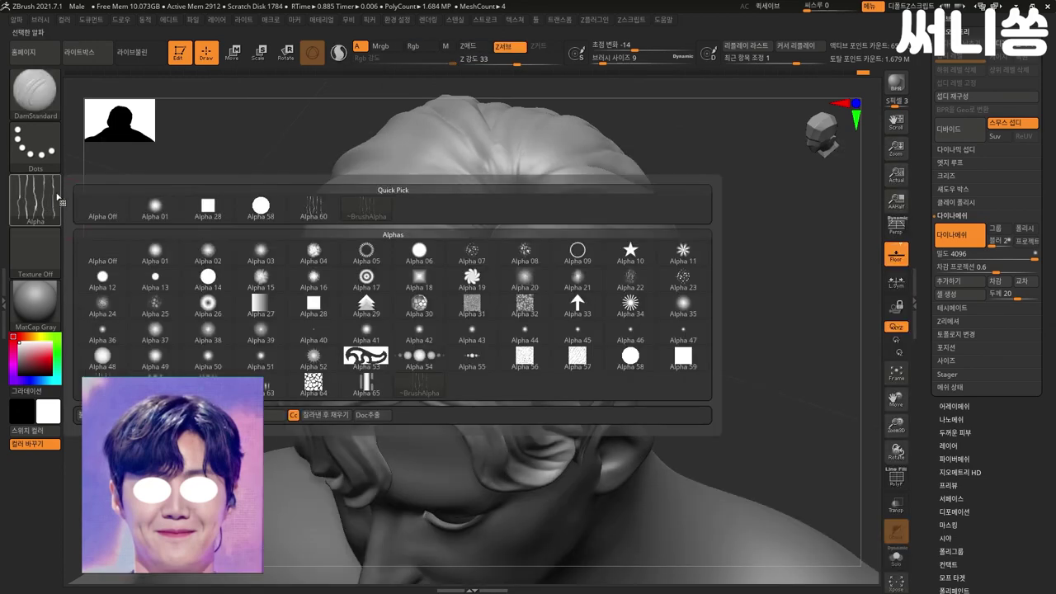
left_click(219, 268)
- Mask a thin line along the hair parting on the crown
key("b")
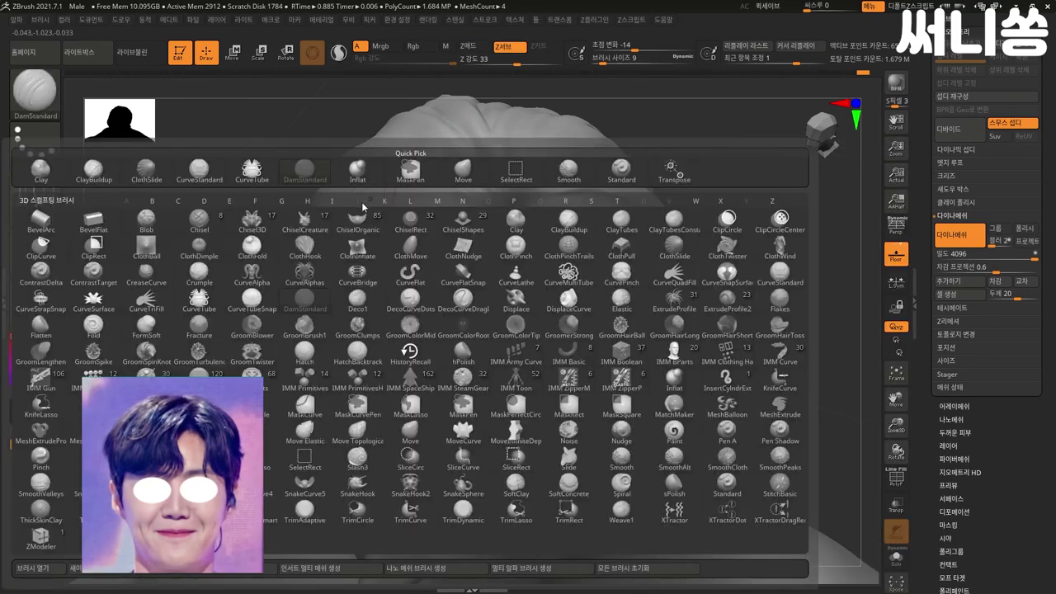
key("i")
key("n")
left_click_drag(483, 248, 522, 202, "ctrl")
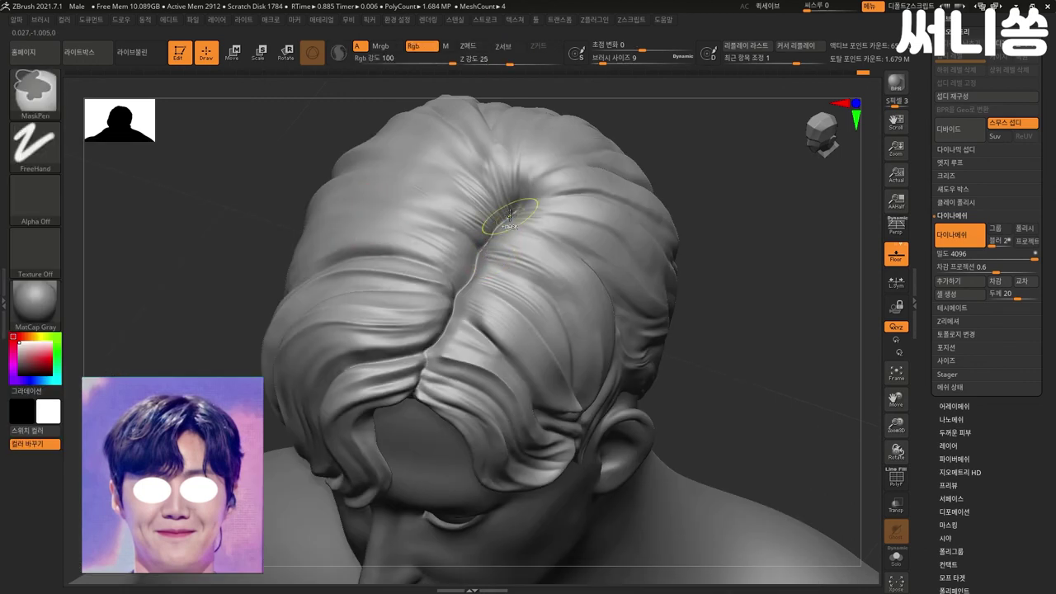
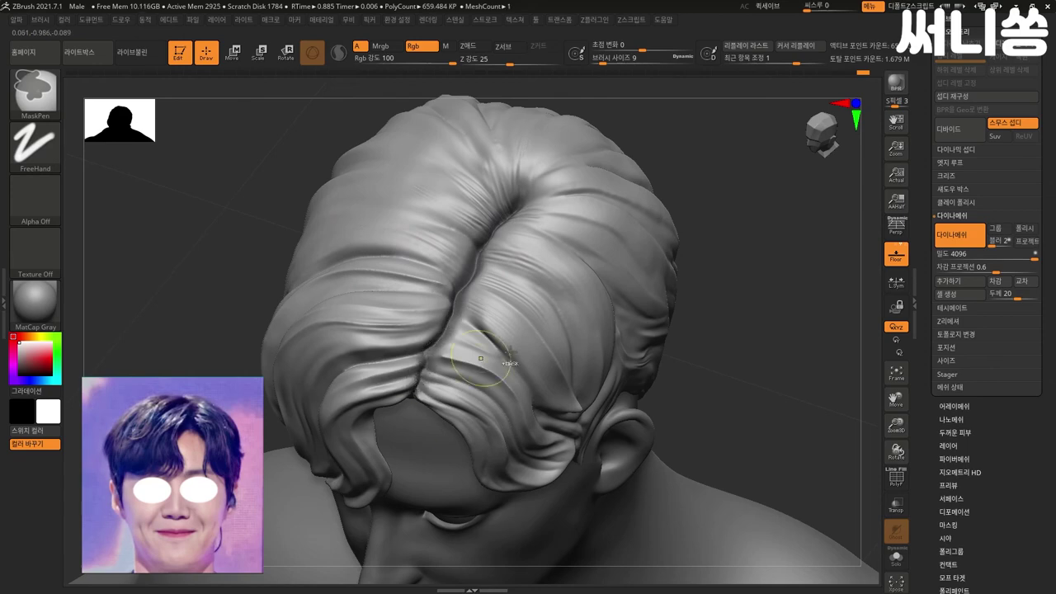
- Switch to the DamStandard brush and turn the head to a front view
key("b")
key("d")
left_click(746, 302)
mouse_move(811, 321)
left_mouse_down()
mouse_move(787, 269)
mouse_move(691, 241)
mouse_move(658, 213)
left_mouse_up()
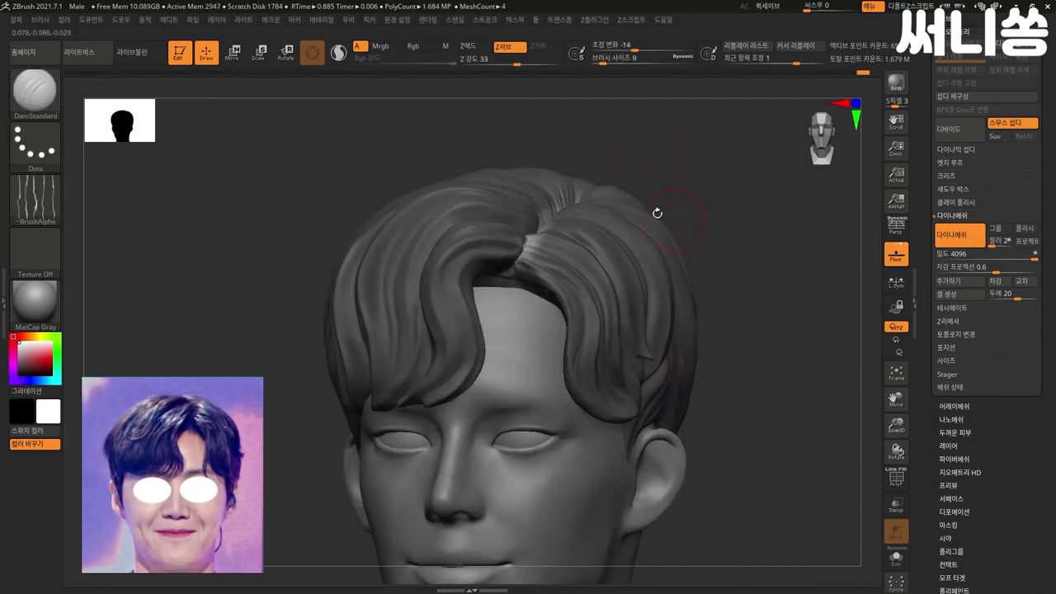
left_click(239, 53)
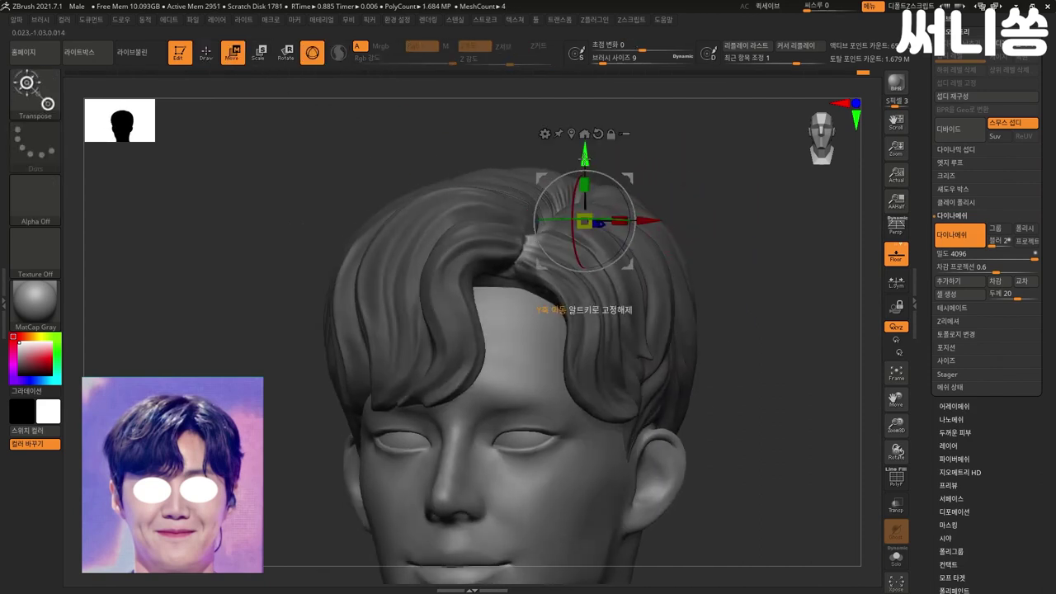
mouse_move(685, 210)
left_mouse_down()
mouse_move(698, 195)
mouse_move(834, 327)
mouse_move(809, 336)
mouse_move(812, 361)
mouse_move(808, 341)
mouse_move(738, 298)
mouse_move(759, 295)
mouse_move(748, 281)
left_mouse_up()
key("q")
- Smooth the rough creases at the hair parting, checking the crown from above and front
mouse_move(692, 250)
left_mouse_down()
mouse_move(693, 313)
mouse_move(533, 287)
left_mouse_up()
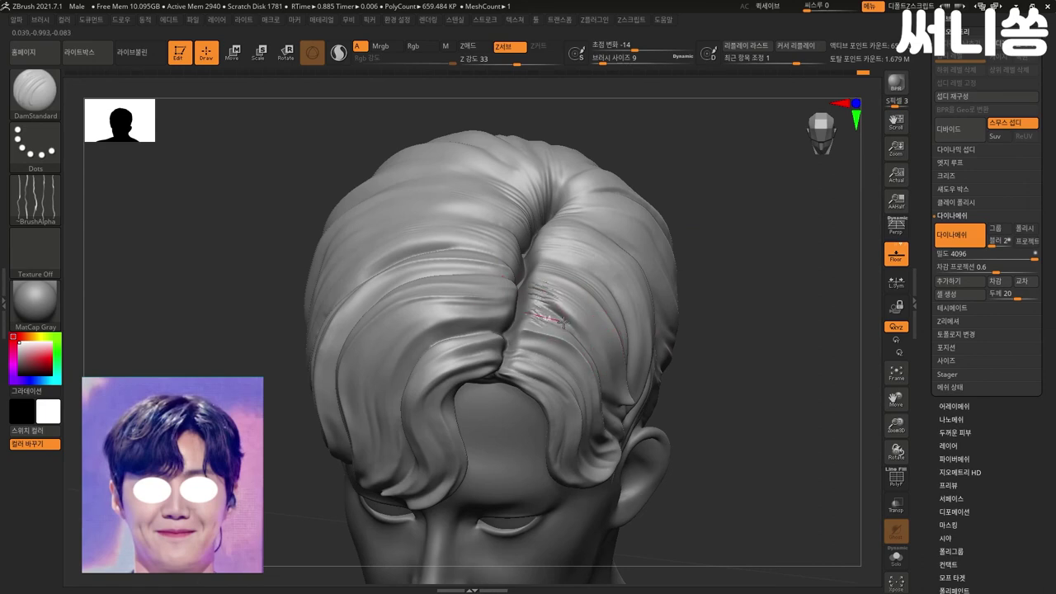
left_click_drag(766, 278, 553, 324)
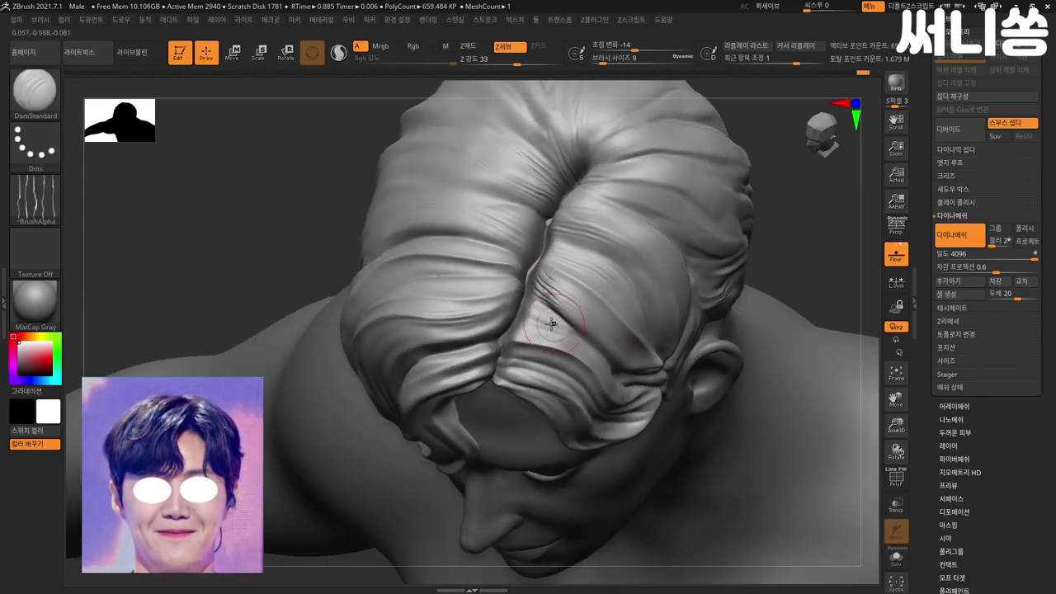
left_click_drag(580, 364, 525, 339, "shift")
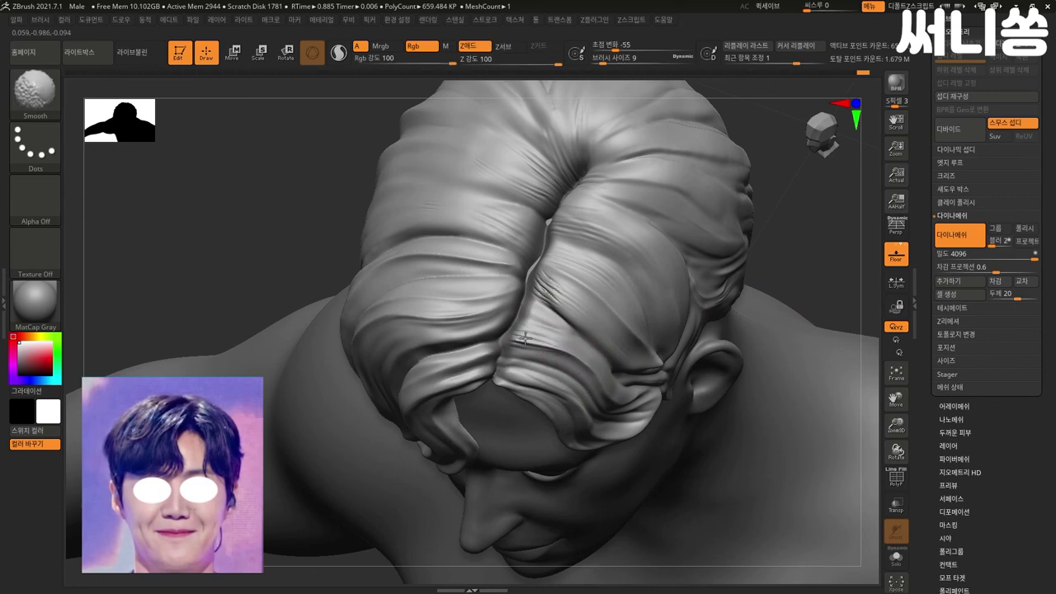
left_click_drag(842, 206, 731, 163)
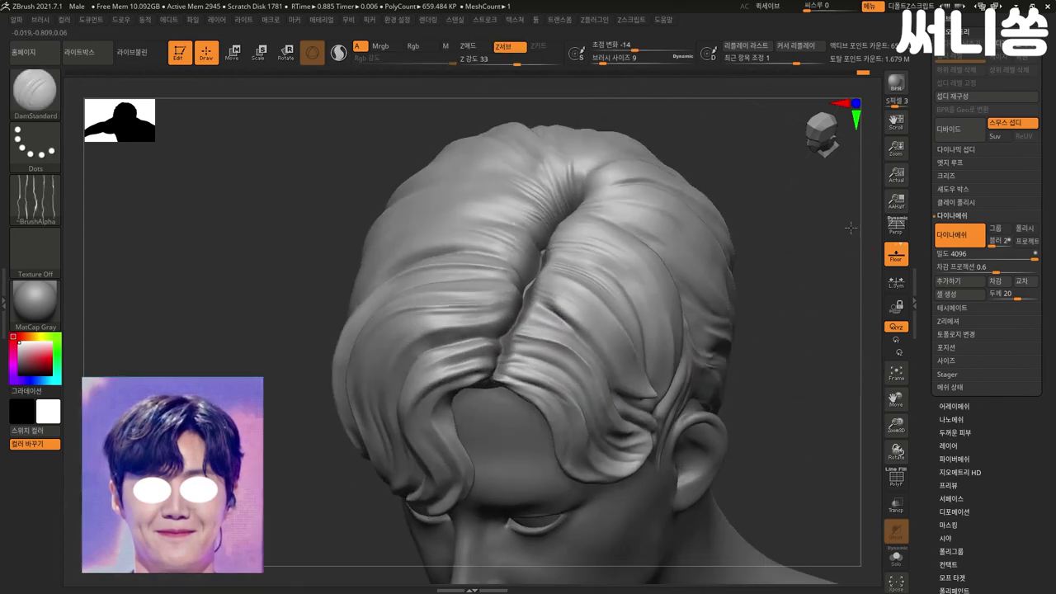
left_click_drag(698, 323, 691, 319)
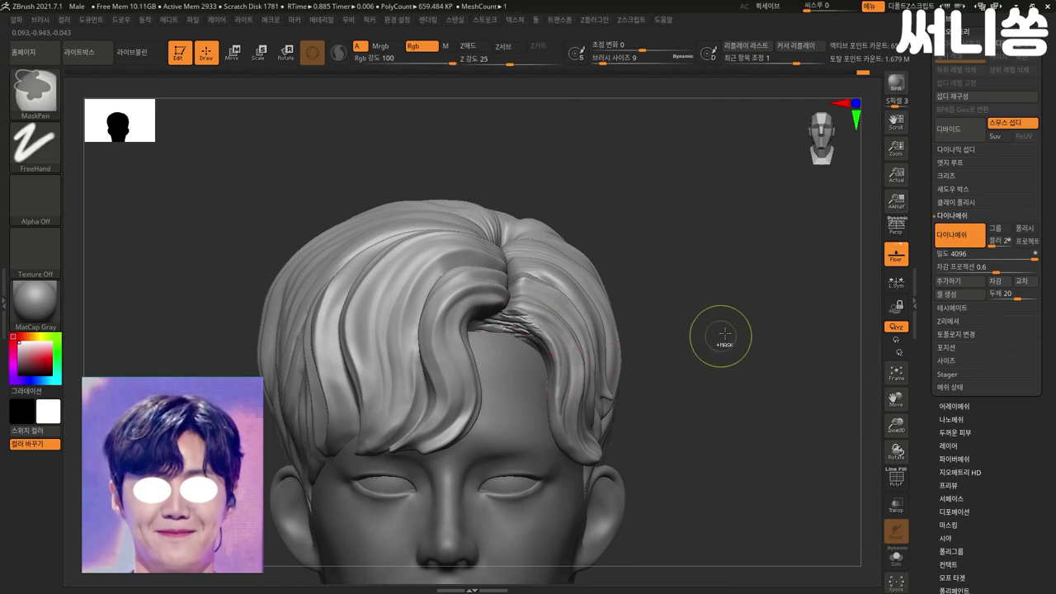
left_click_drag(718, 320, 551, 336)
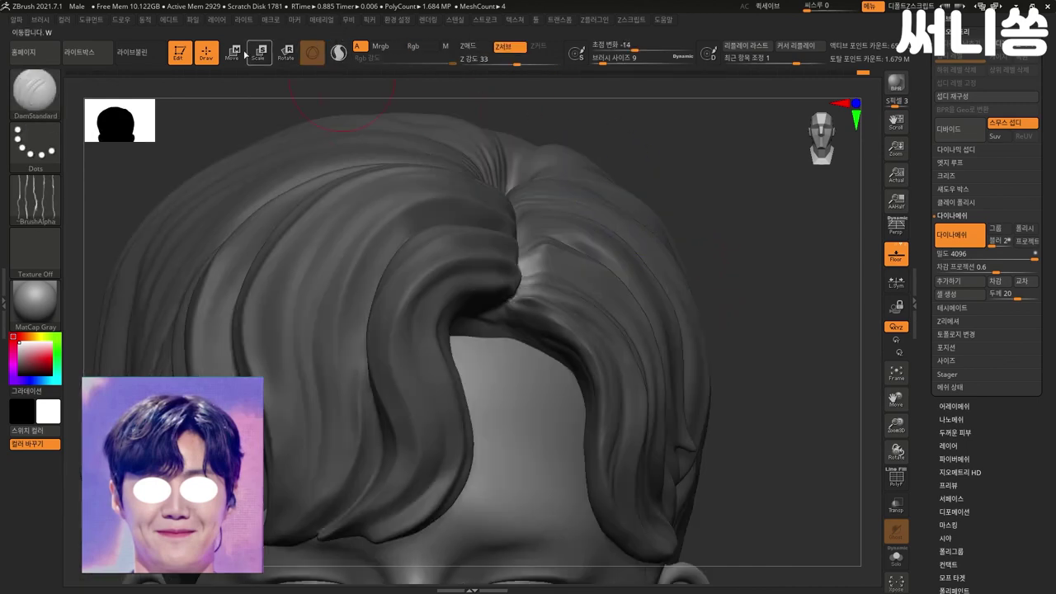
- Lower the hair lock beside the side part with Transpose Move along Y
key("w")
left_click_drag(786, 271, 714, 230)
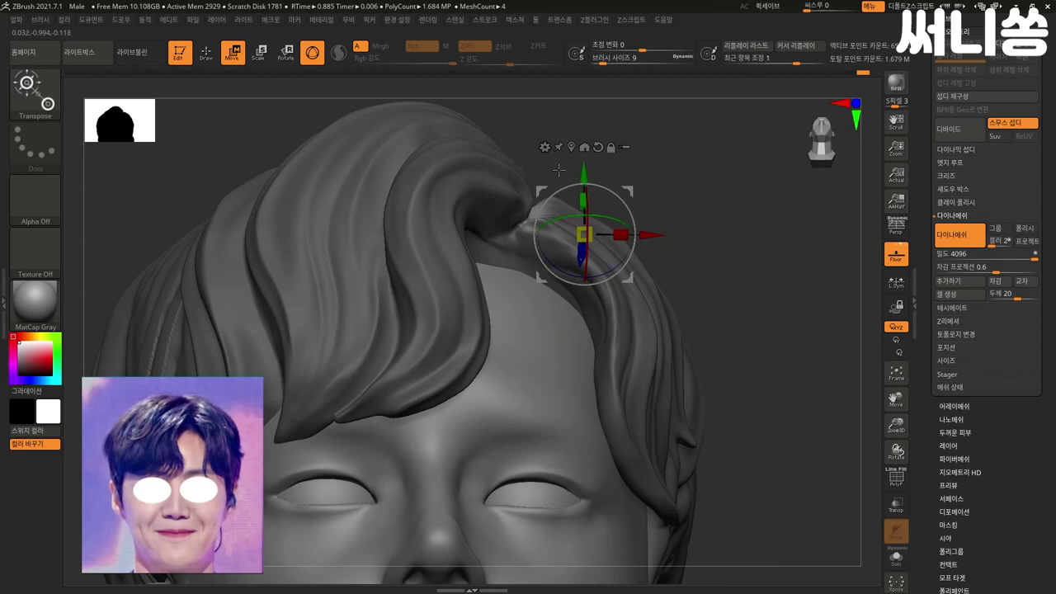
left_click_drag(584, 174, 629, 217, "alt")
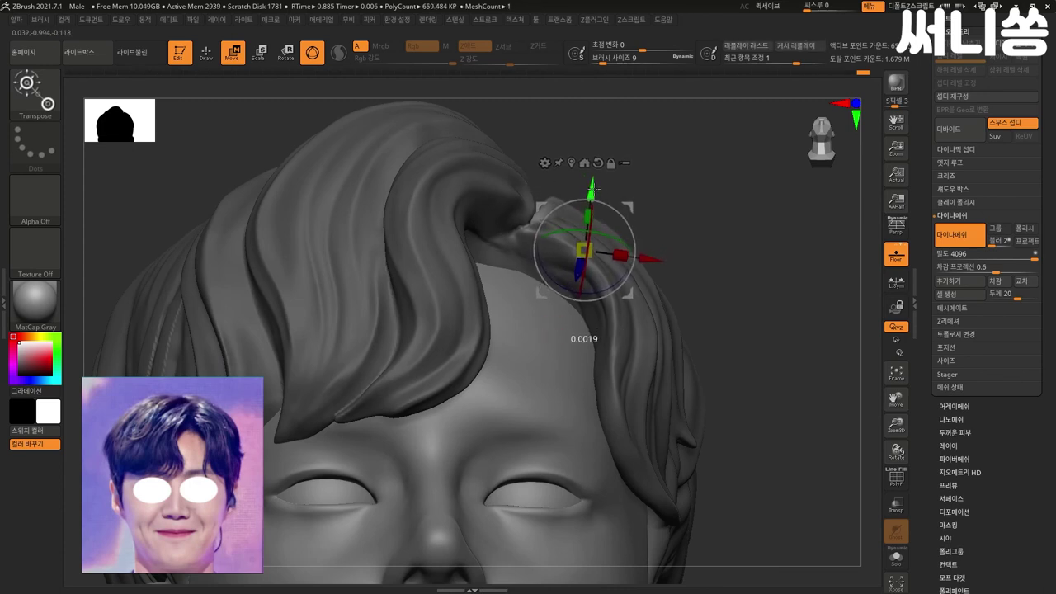
left_click_drag(701, 239, 685, 198)
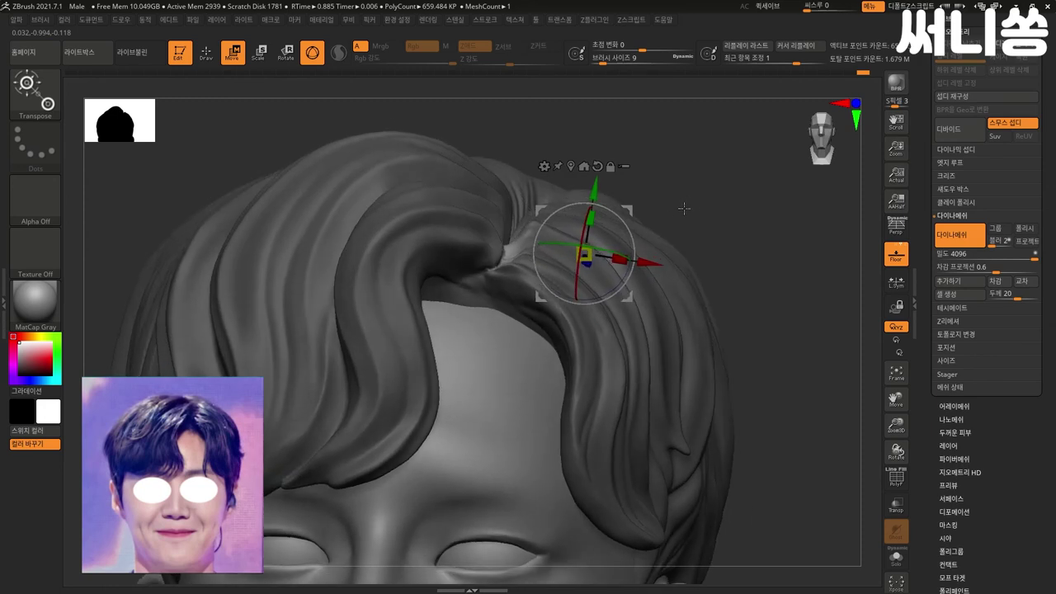
left_click_drag(607, 188, 606, 203)
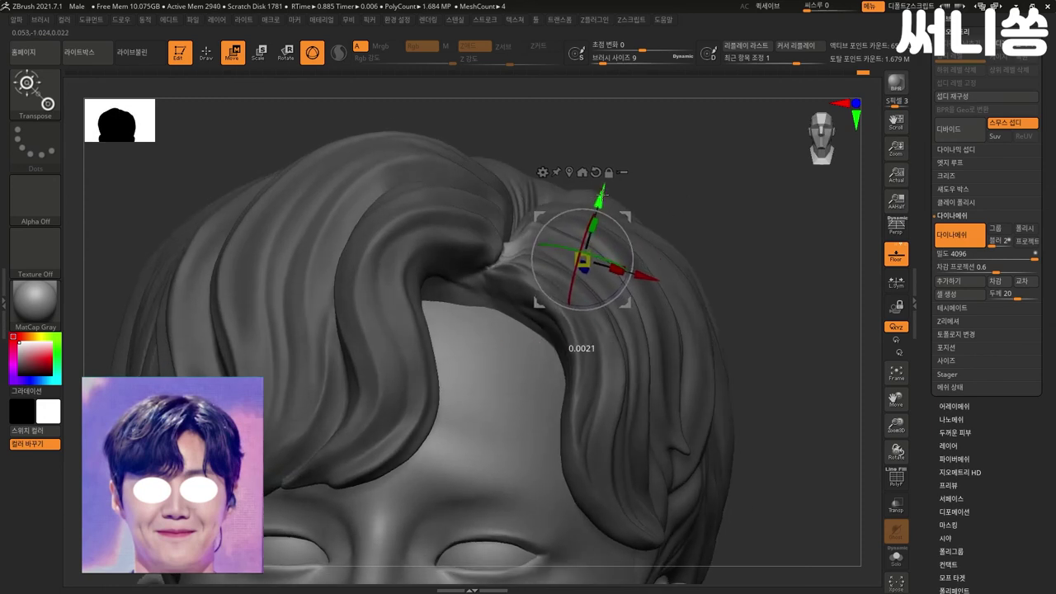
mouse_move(702, 239)
left_mouse_down()
mouse_move(700, 249)
mouse_move(318, 139)
left_mouse_up()
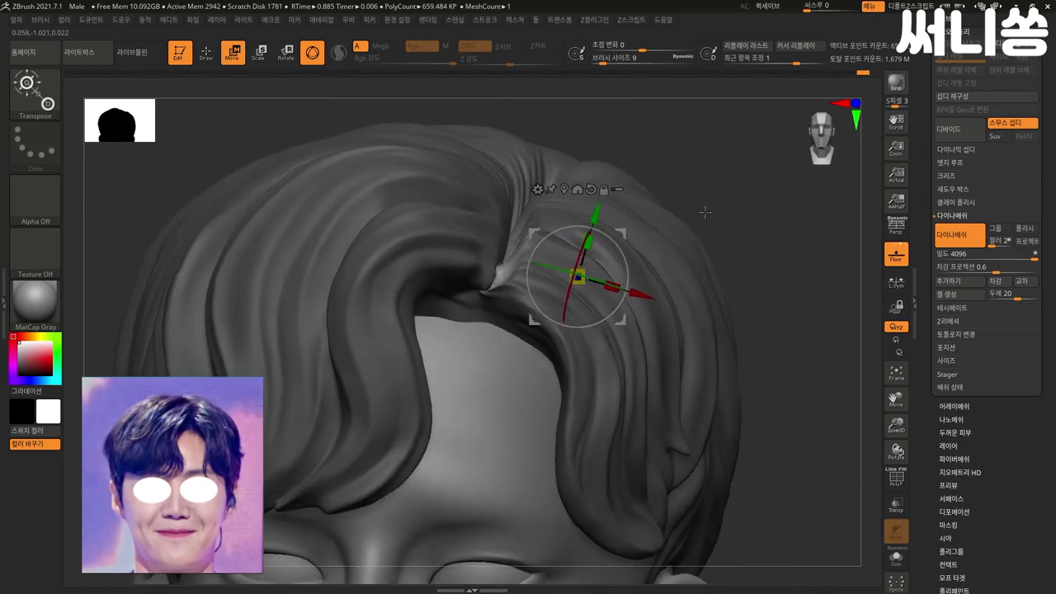
- Switch to the Move brush and check the hairline from the front and below
left_click(211, 56)
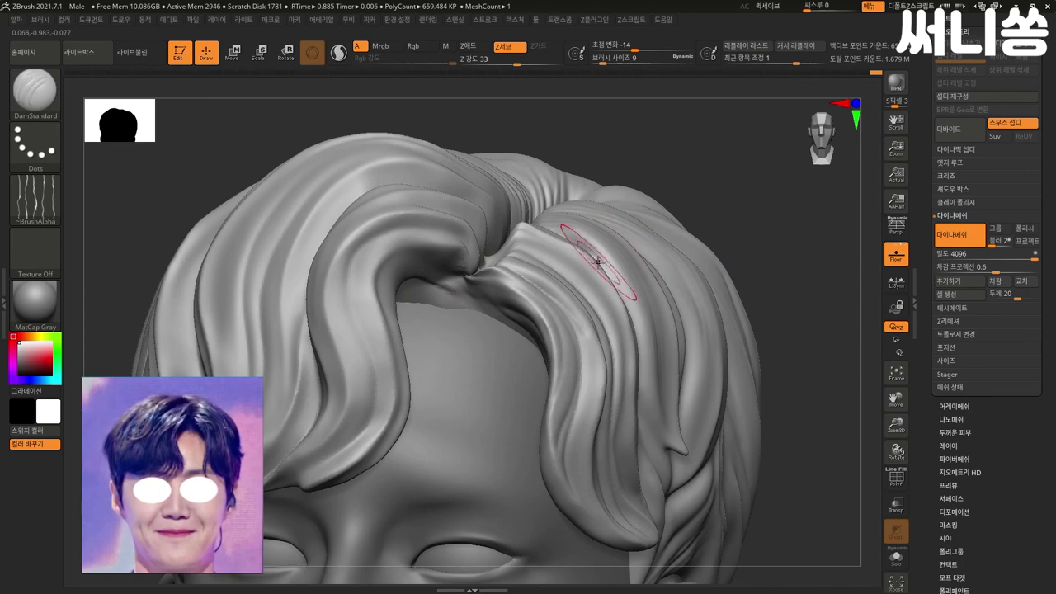
left_click_drag(726, 205, 501, 276)
key("b")
key("m")
key("v")
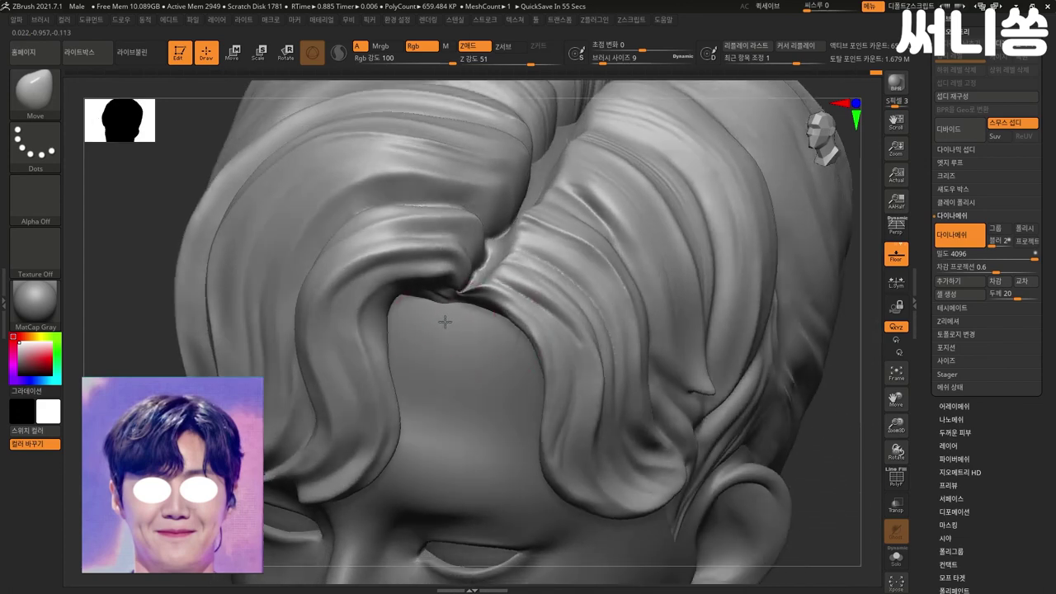
left_click_drag(741, 264, 796, 410)
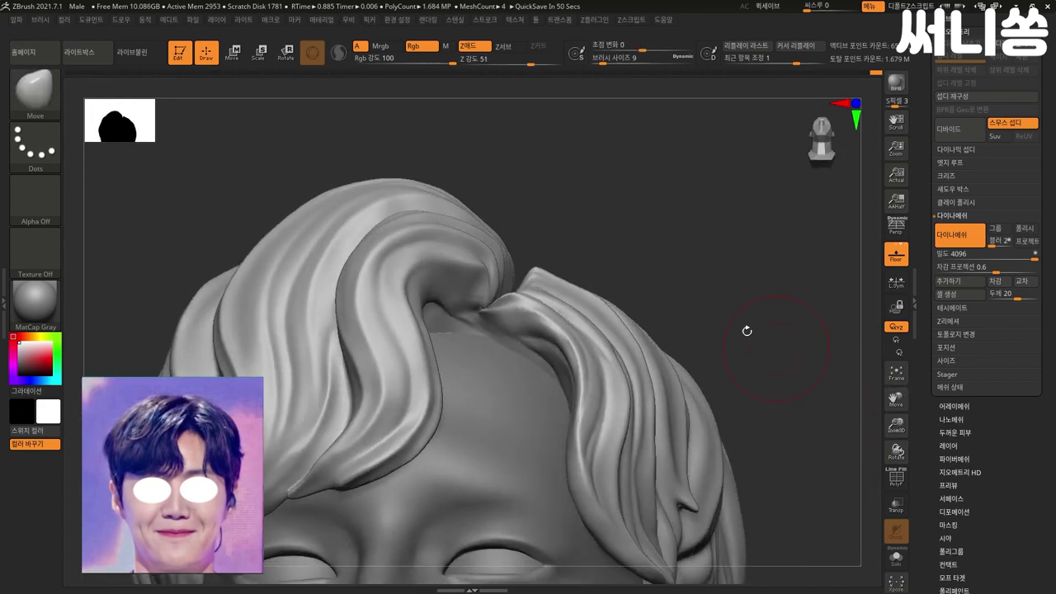
mouse_move(691, 275)
left_mouse_down()
mouse_move(547, 286)
mouse_move(627, 253)
mouse_move(470, 321)
left_mouse_up()
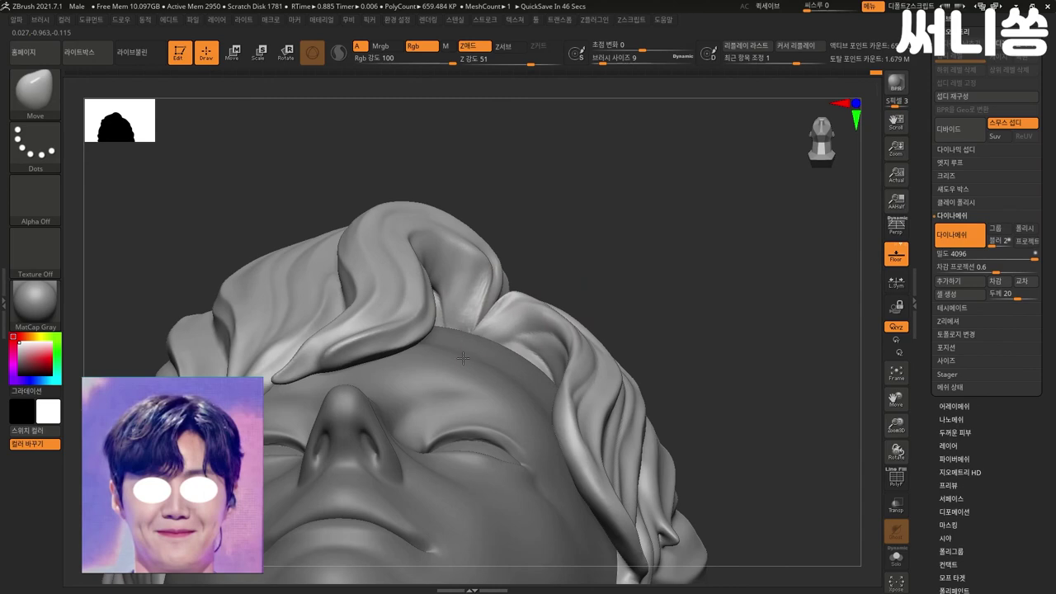
mouse_move(660, 265)
left_mouse_down()
mouse_move(712, 339)
mouse_move(707, 372)
mouse_move(661, 382)
mouse_move(677, 343)
mouse_move(745, 384)
mouse_move(745, 404)
mouse_move(740, 362)
mouse_move(755, 359)
mouse_move(743, 366)
mouse_move(632, 340)
left_mouse_up()
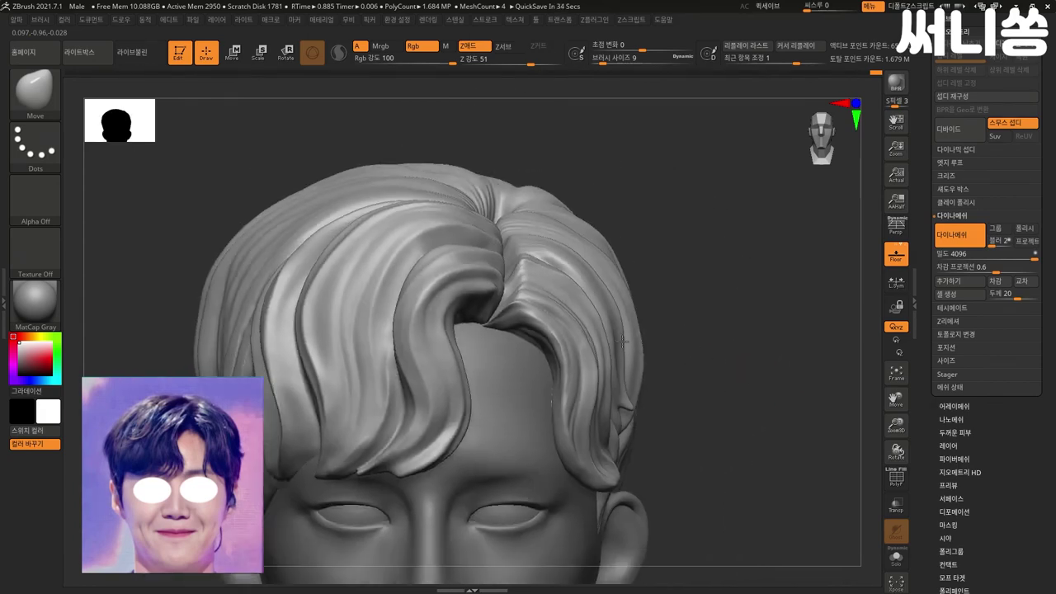
- Frame the head, zoom into the hair and shrink the brush size
key("f")
mouse_move(709, 389)
left_mouse_down()
mouse_move(698, 401)
mouse_move(702, 369)
left_mouse_up()
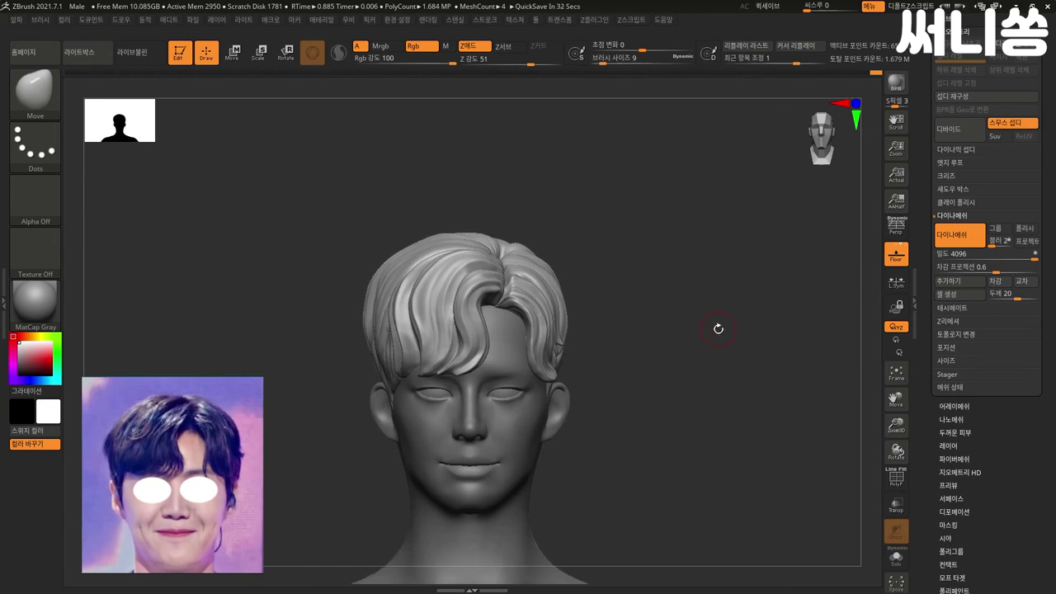
left_click_drag(644, 312, 640, 322)
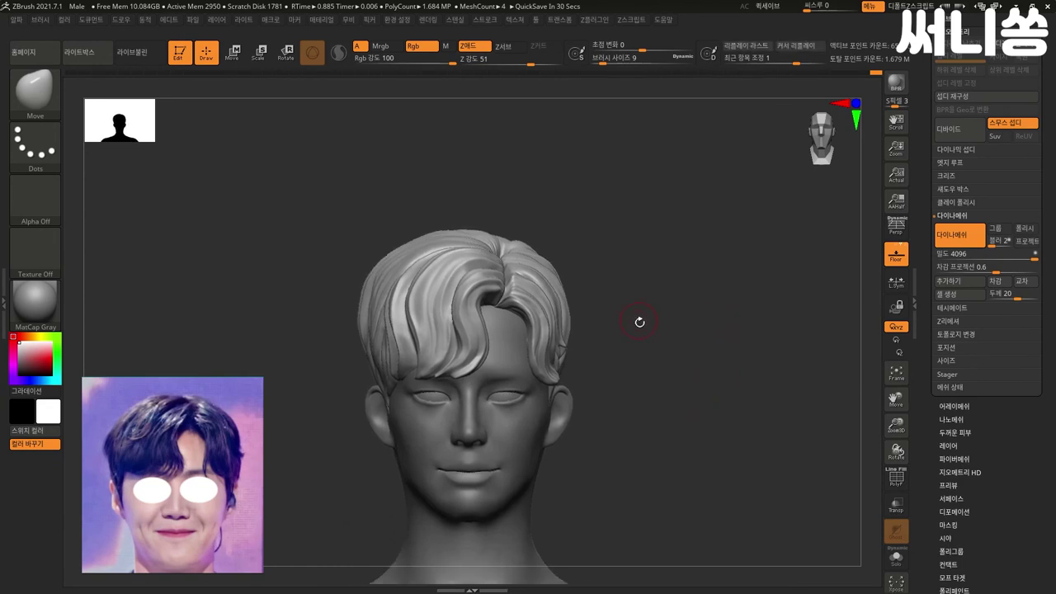
left_click_drag(626, 361, 583, 361)
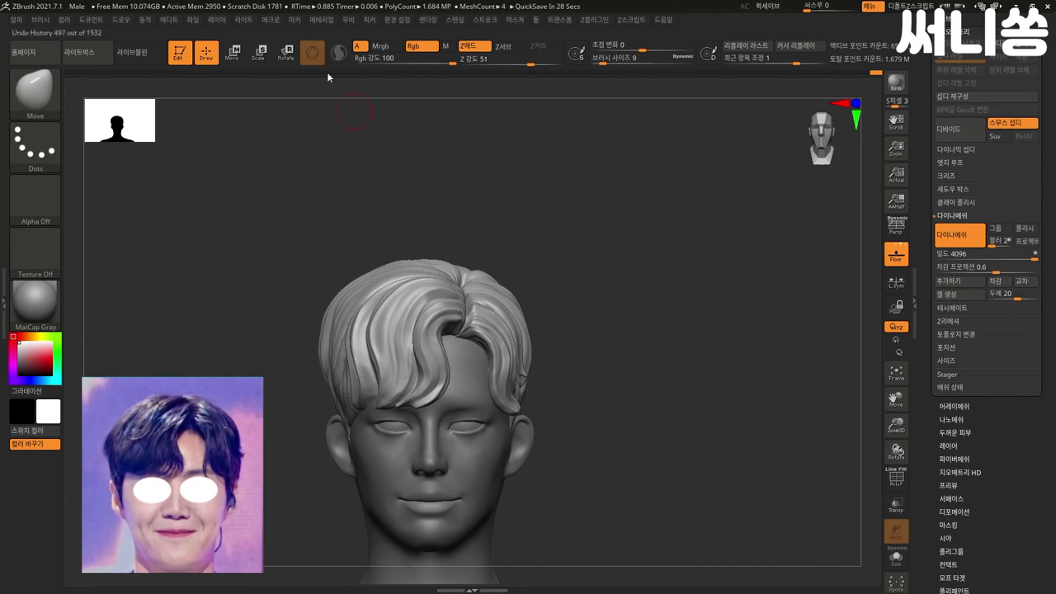
key("shift")
mouse_move(549, 318)
left_mouse_down("alt")
mouse_move(585, 393)
mouse_move(576, 405)
mouse_move(618, 436)
mouse_move(658, 401)
mouse_move(699, 390)
left_mouse_up("alt")
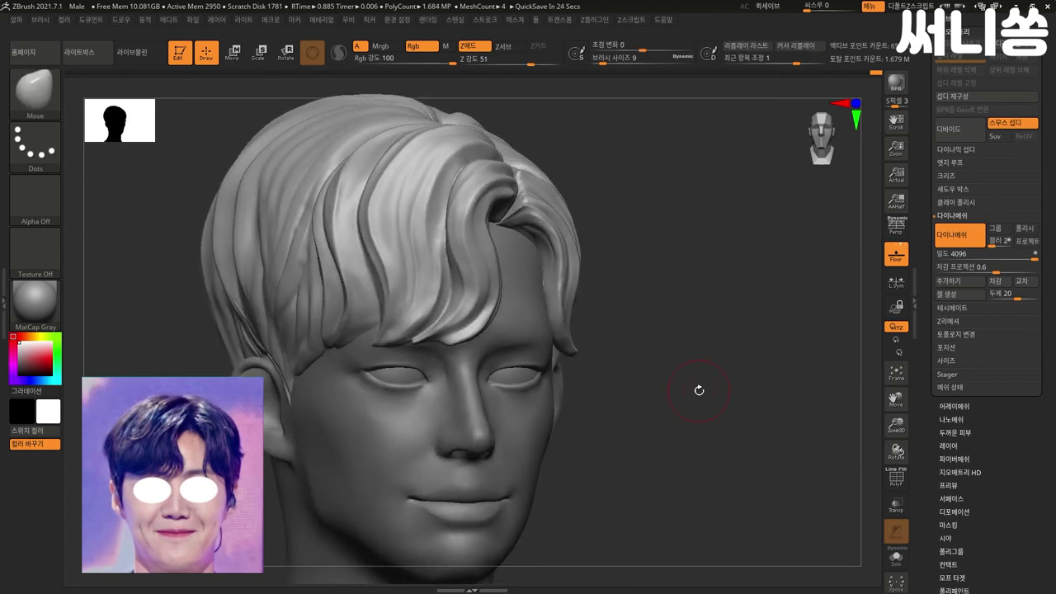
key("bracketleft")
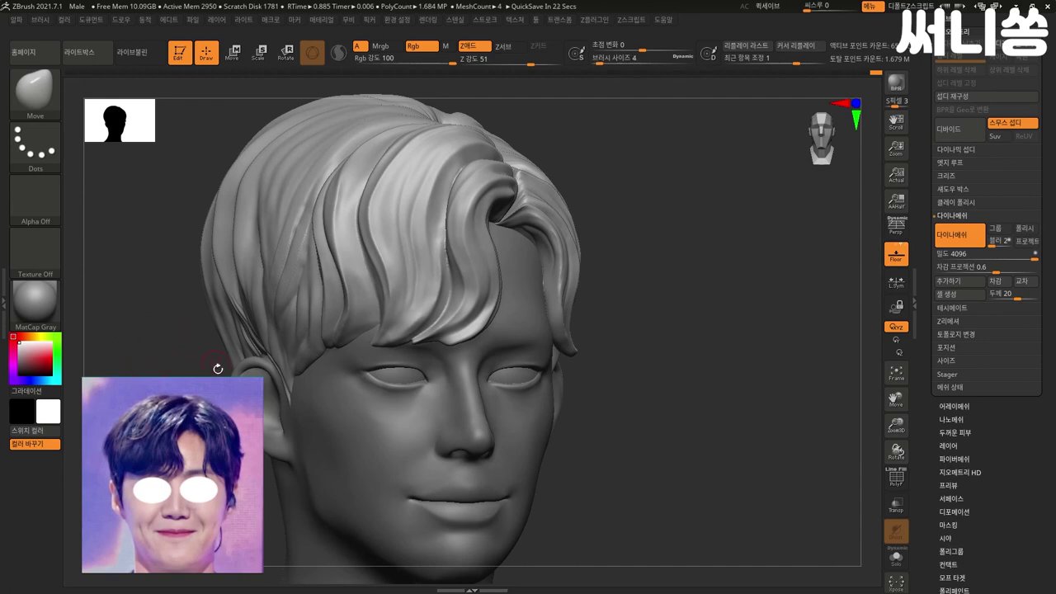
left_click_drag(699, 390, 628, 247, "alt")
- Pick the DamStandard brush for carving sharp hair grooves
key("b")
key("m")
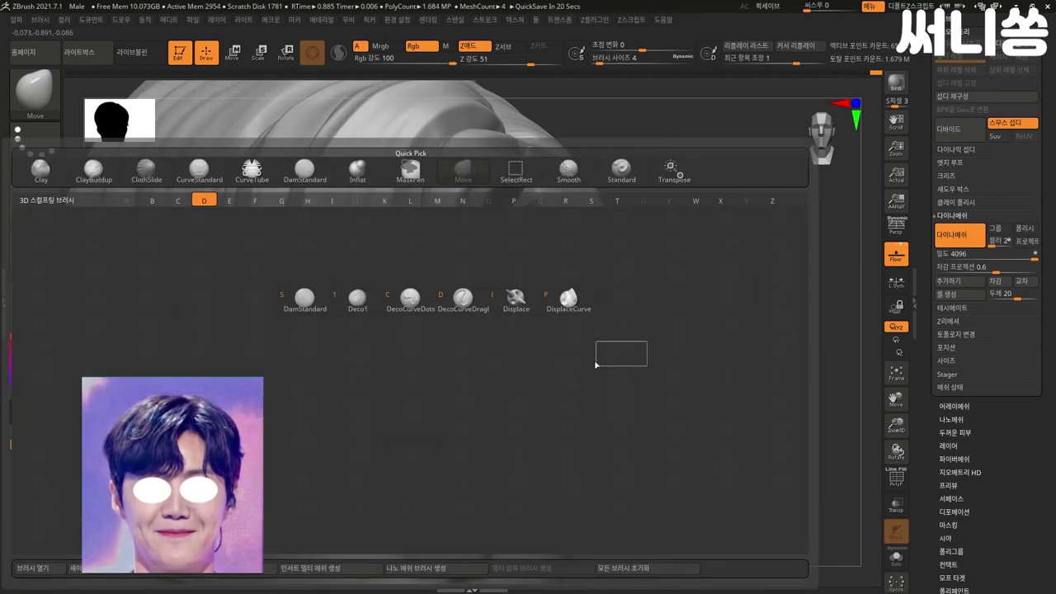
key("v")
key("b")
key("d")
key("s")
mouse_move(643, 415)
left_mouse_down()
mouse_move(713, 393)
mouse_move(339, 372)
left_mouse_up()
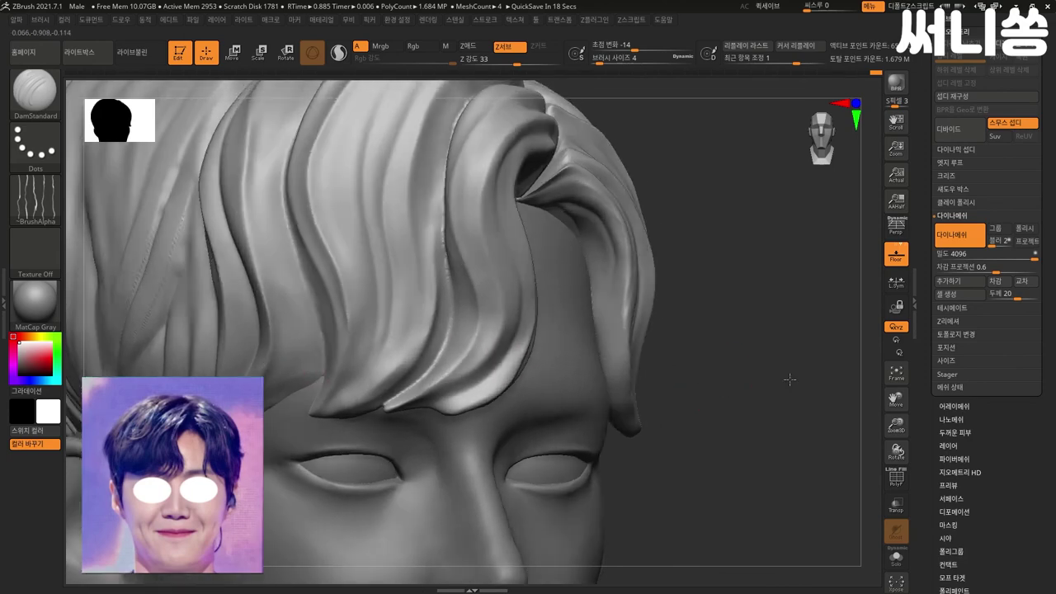
- Carve several grooves down the front hair lock and smooth its tip
right_click_drag(436, 365, 417, 365)
mouse_move(417, 366)
left_mouse_down()
mouse_move(387, 353)
mouse_move(350, 405)
left_mouse_up()
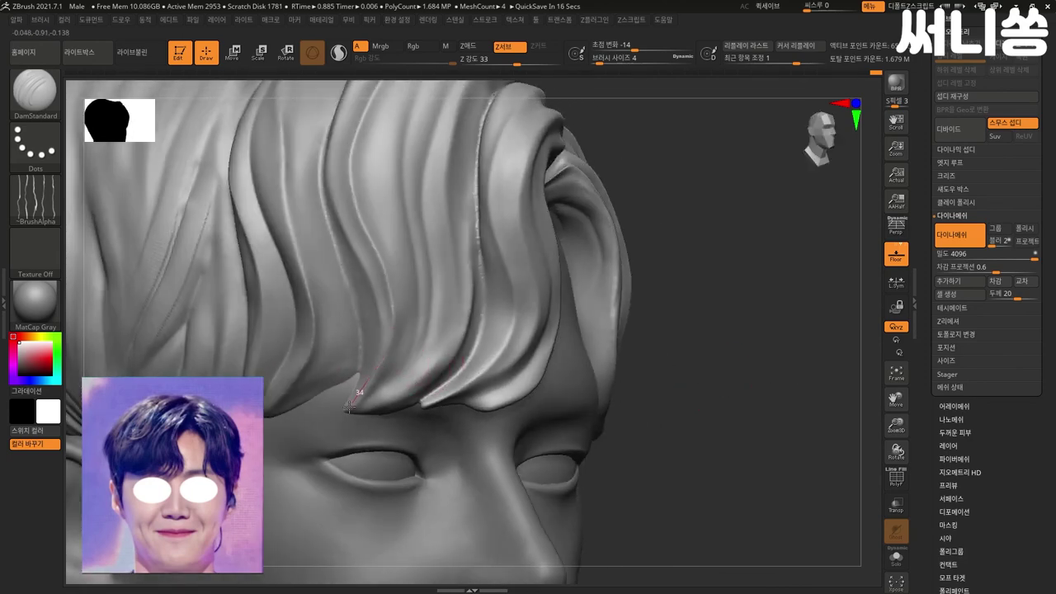
left_click_drag(413, 342, 381, 377, "shift")
mouse_move(460, 330)
left_mouse_down()
mouse_move(425, 382)
mouse_move(413, 366)
left_mouse_up()
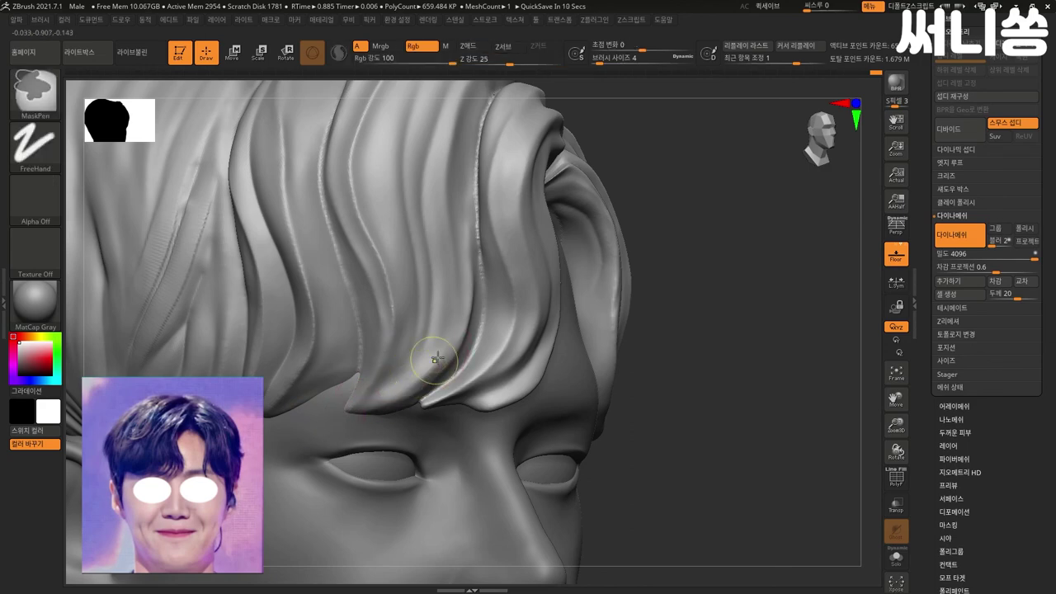
left_click_drag(463, 320, 430, 383)
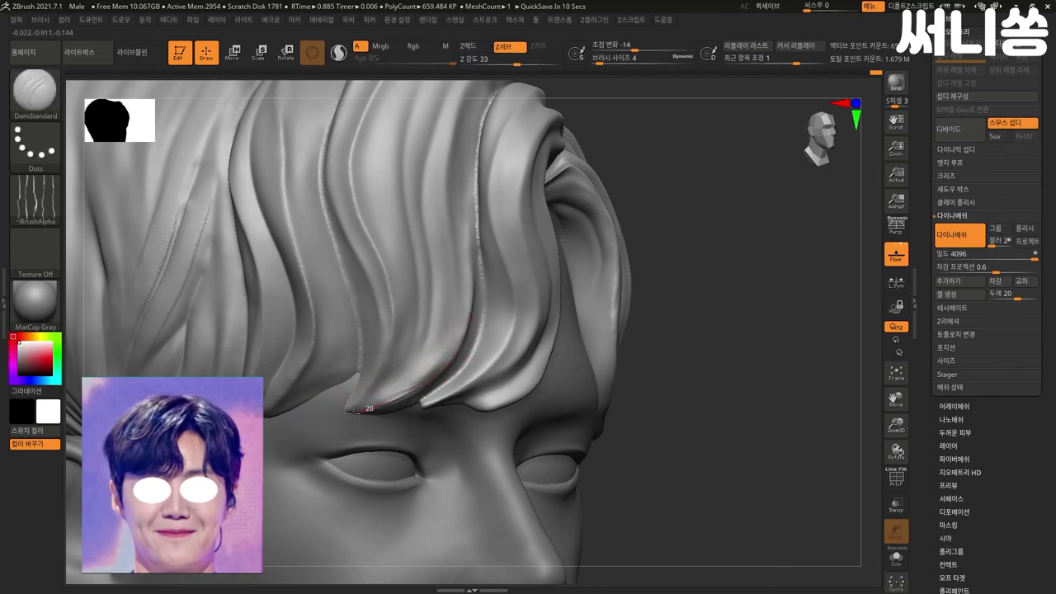
left_click_drag(446, 326, 363, 405, "shift")
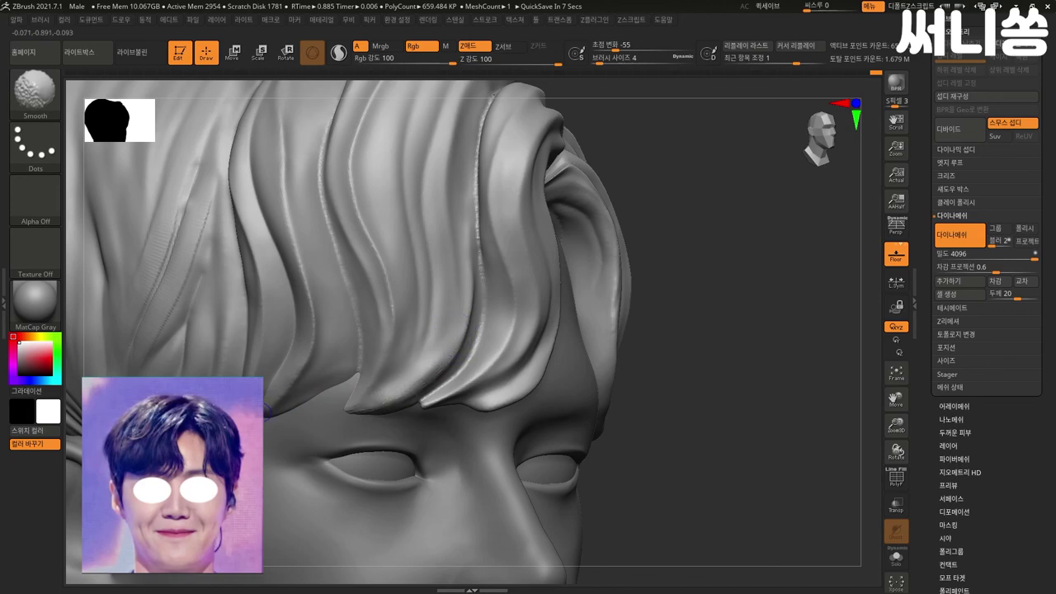
left_click_drag(518, 314, 448, 388)
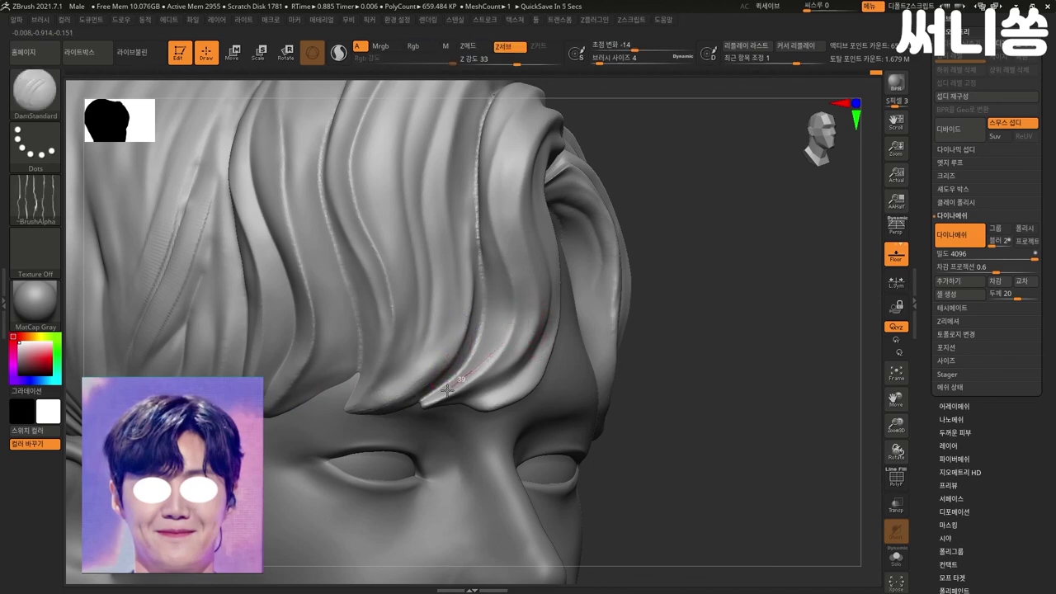
mouse_move(533, 299)
left_mouse_down()
mouse_move(484, 379)
mouse_move(400, 411)
left_mouse_up()
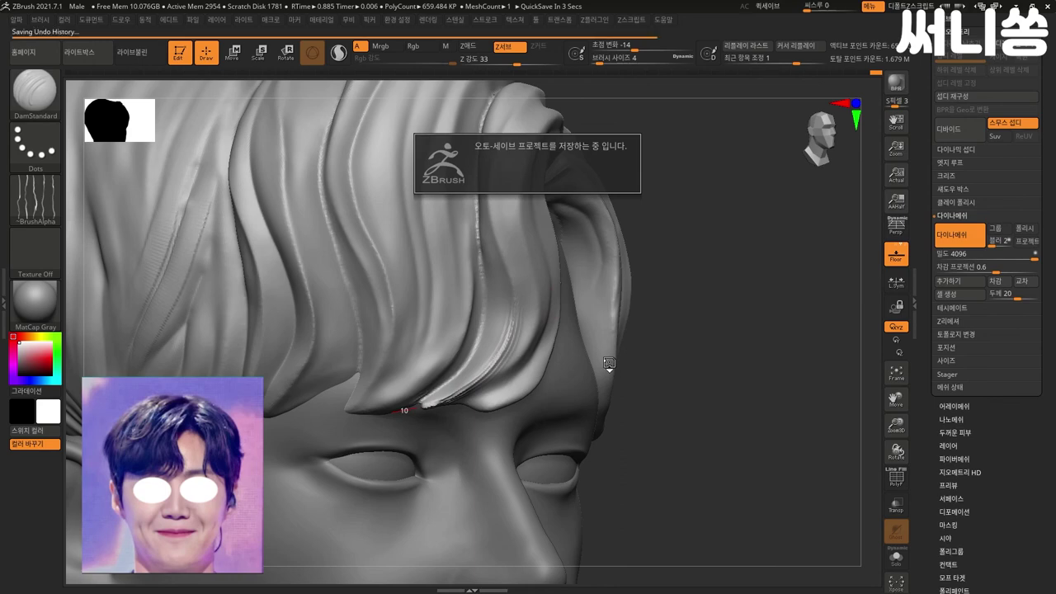
right_click_drag(607, 367, 424, 407, "shift")
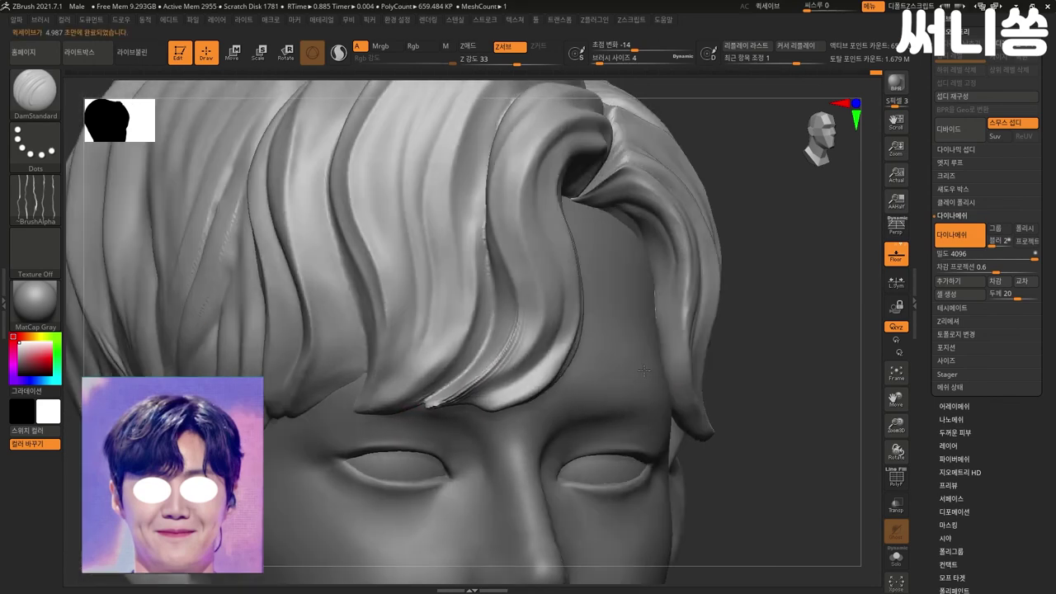
- Carve and soften grooves along the fringe strand above the eye
left_click_drag(528, 326, 530, 311, "shift")
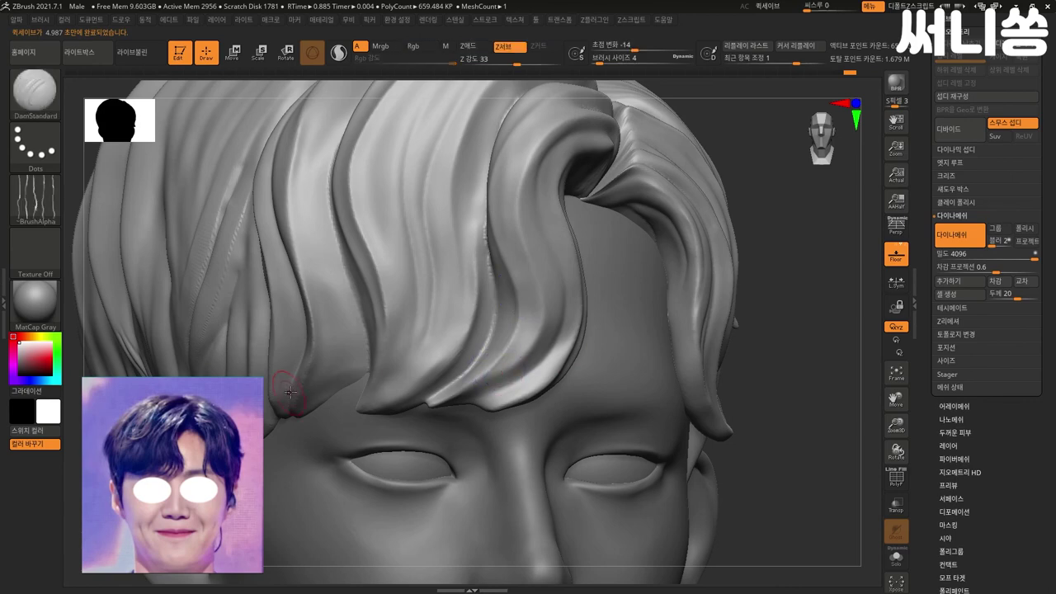
left_click_drag(321, 415, 355, 373)
mouse_move(314, 411)
left_mouse_down()
mouse_move(337, 302)
mouse_move(357, 354)
left_mouse_up()
key("shift")
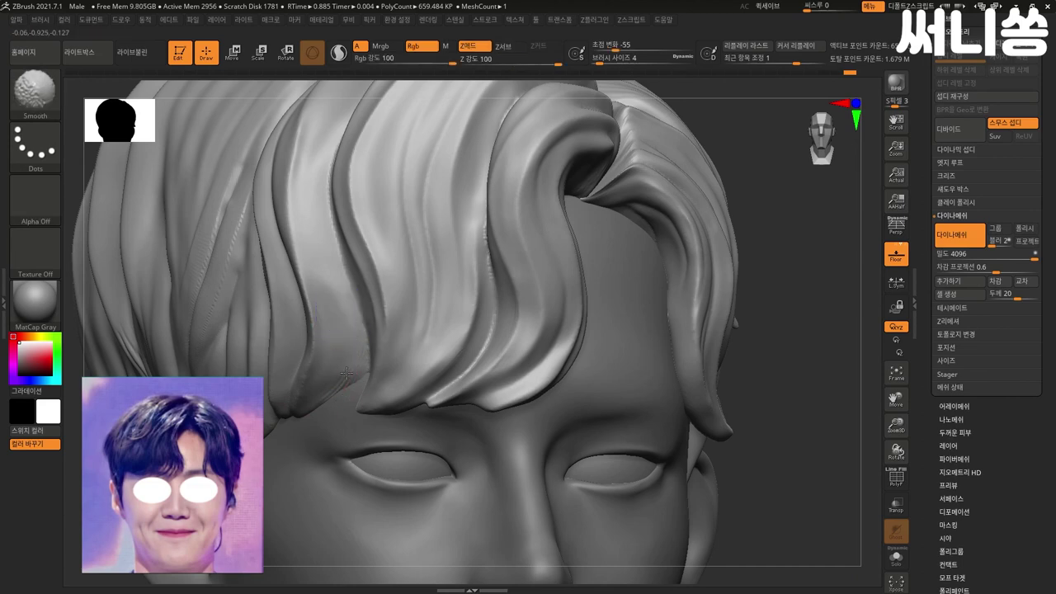
mouse_move(276, 312)
left_mouse_down()
mouse_move(345, 302)
mouse_move(347, 382)
left_mouse_up()
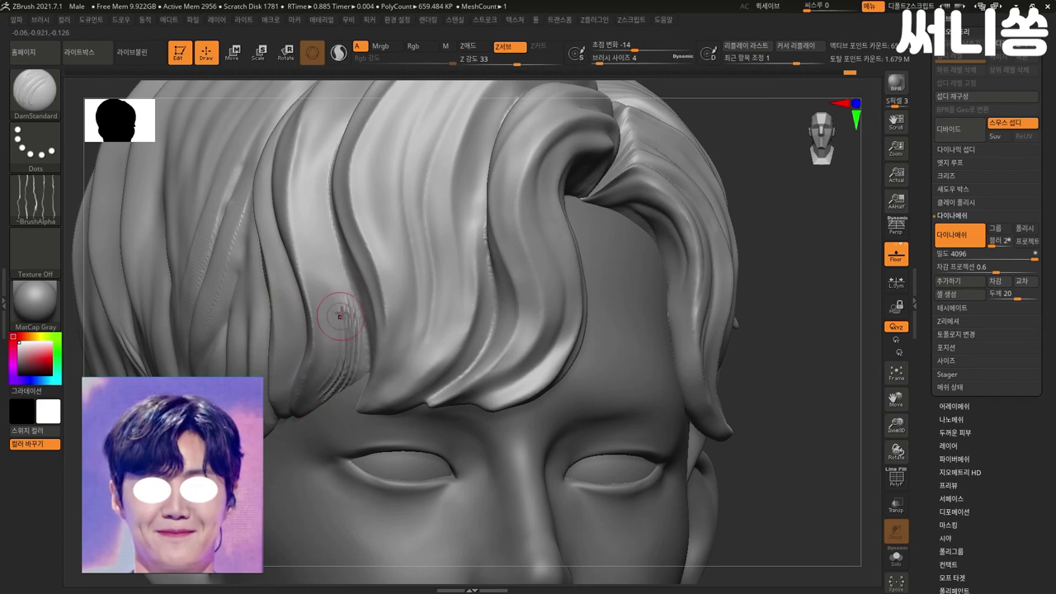
left_click_drag(345, 302, 335, 390, "shift")
right_click_drag(650, 355, 219, 384)
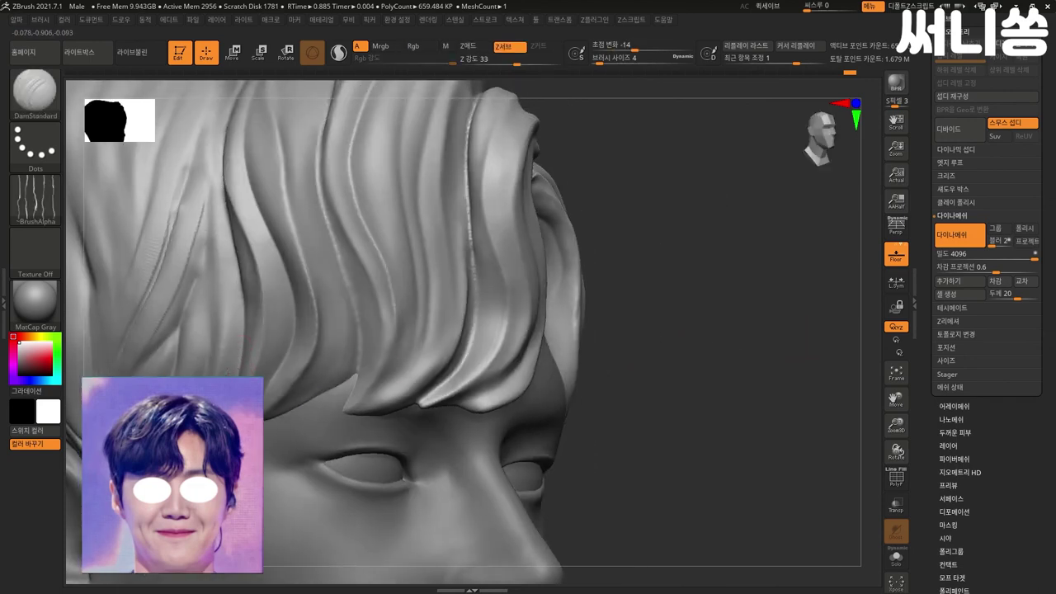
- Carve thin creases down the side hair, softening them with Smooth
key("shift")
left_click_drag(726, 408, 784, 376)
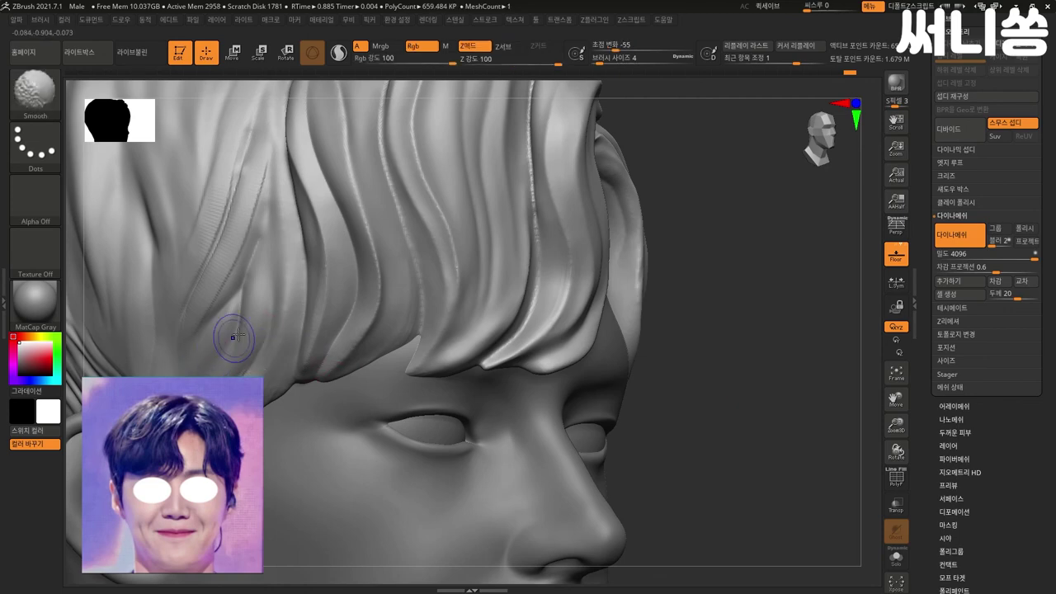
left_click_drag(253, 276, 241, 377)
key("shift")
left_click_drag(254, 302, 242, 283, "shift")
key("shift")
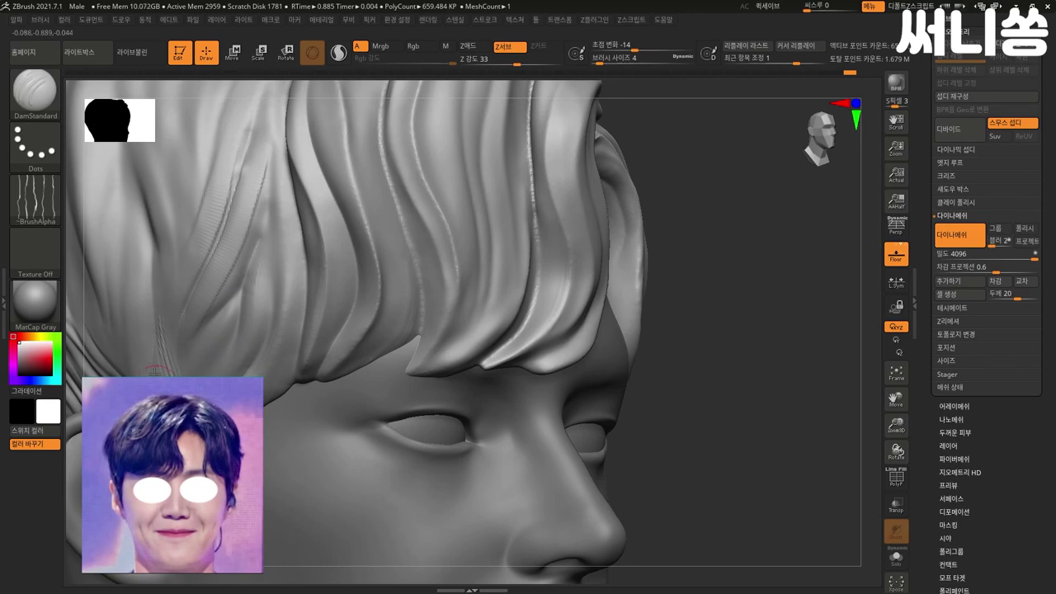
key("shift")
left_click_drag(150, 312, 167, 376)
key("shift")
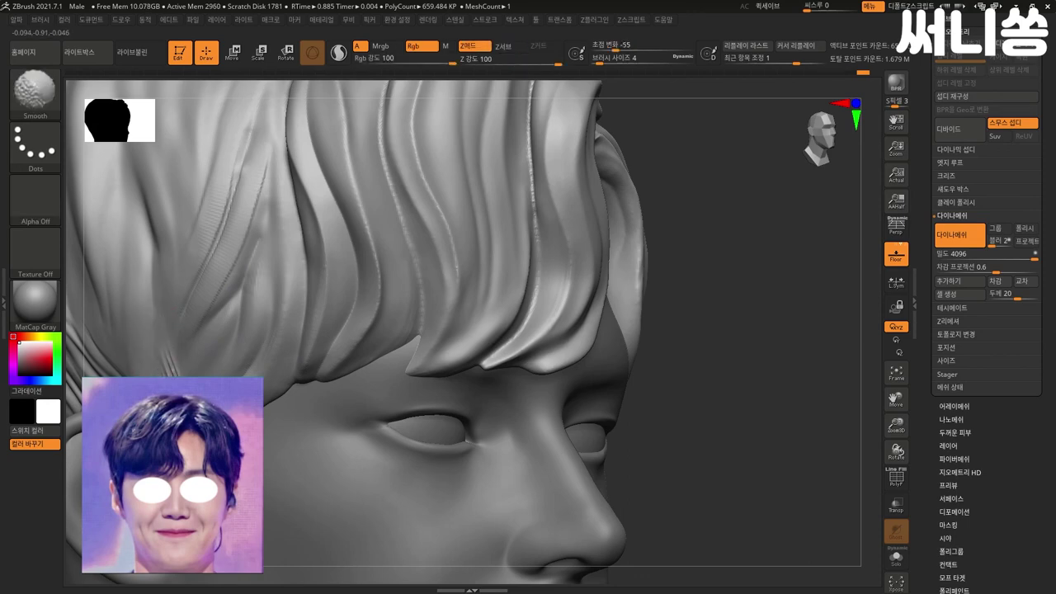
left_click_drag(740, 427, 691, 385, "shift")
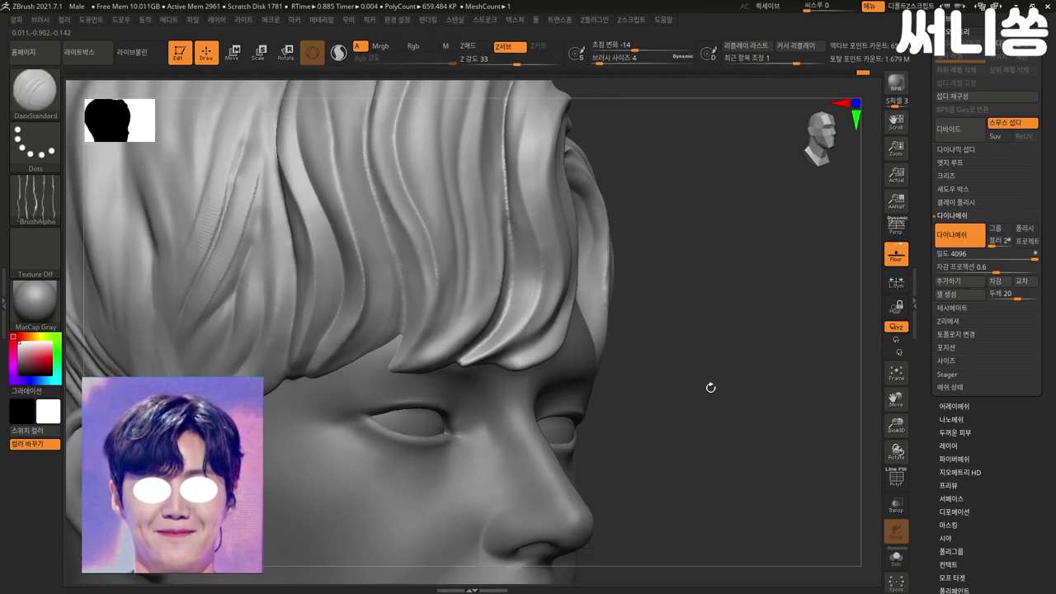
mouse_move(584, 409)
left_mouse_down("shift")
mouse_move(688, 405)
mouse_move(277, 320)
left_mouse_up("shift")
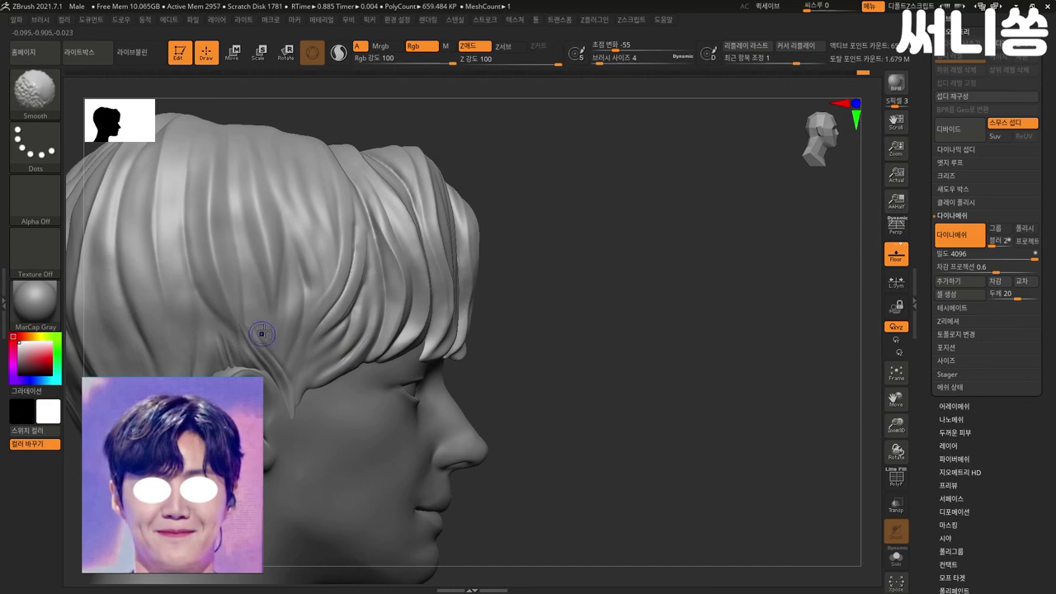
mouse_move(575, 368)
left_mouse_down("alt")
mouse_move(675, 361)
mouse_move(643, 359)
mouse_move(736, 377)
mouse_move(731, 401)
mouse_move(710, 389)
left_mouse_up("alt")
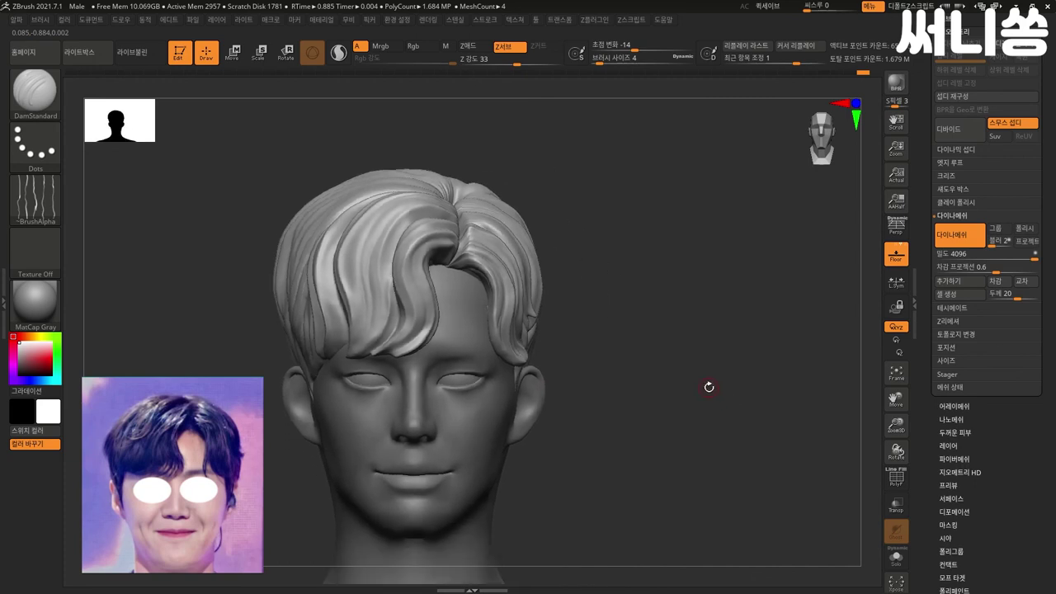
- Subdivide one level with Ctrl+D and smooth the side-lock strands above the temple
key("ctrl")
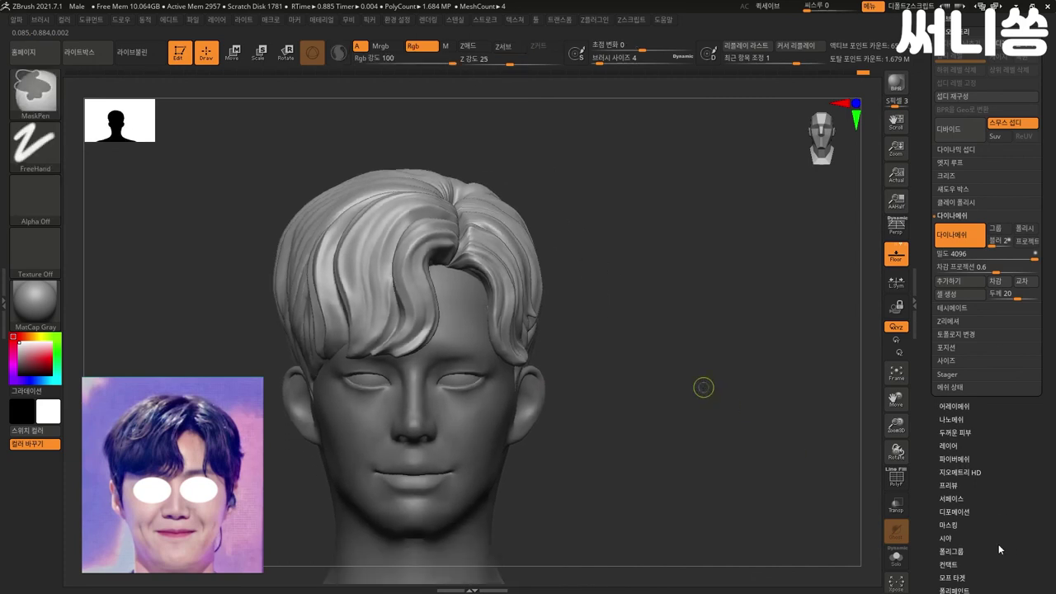
key("ctrl+d")
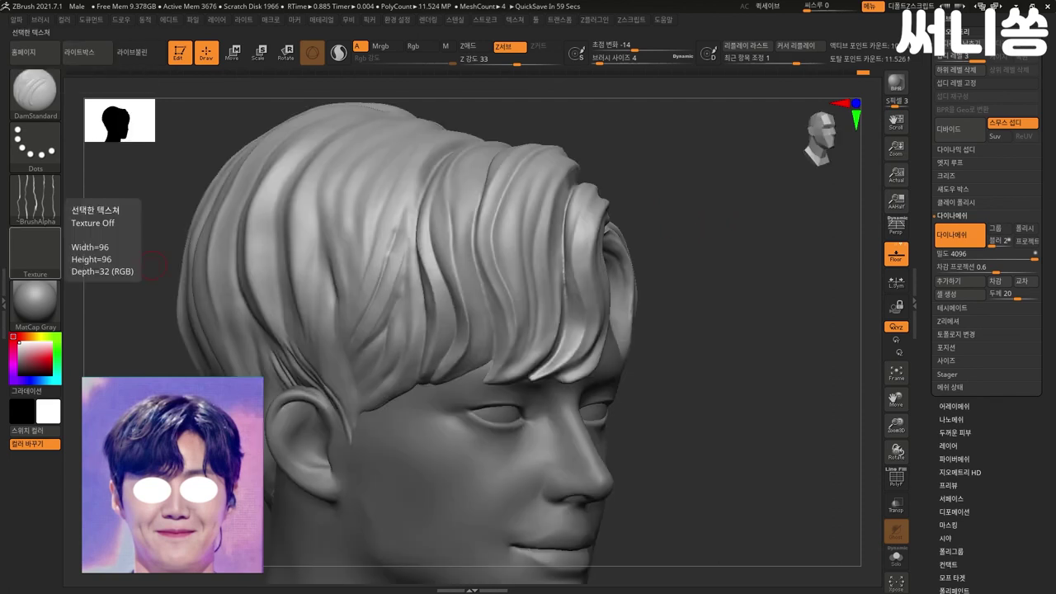
right_click_drag(695, 266, 729, 284, "ctrl")
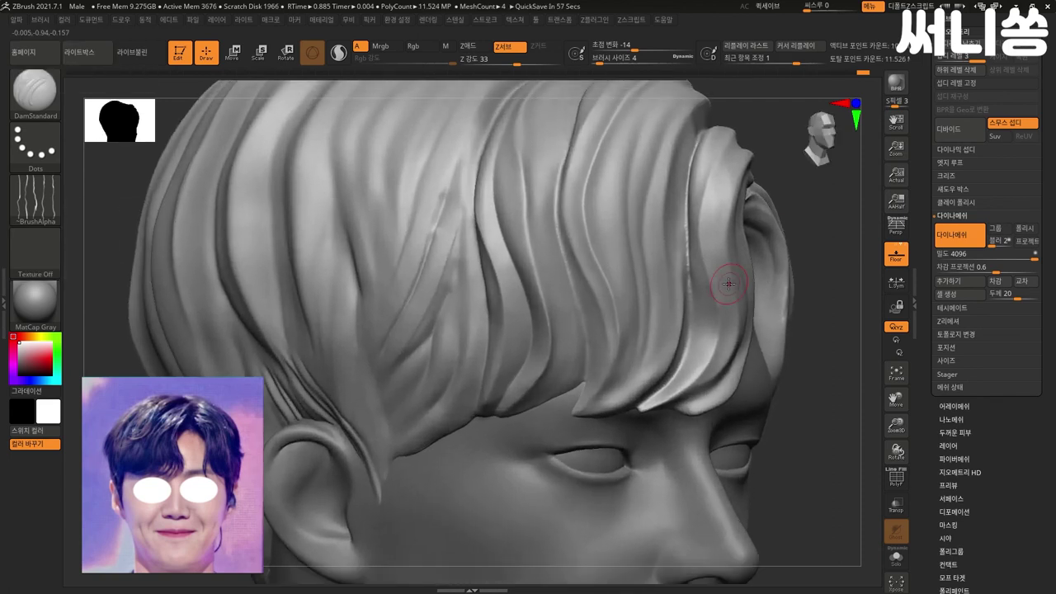
left_click_drag(701, 241, 684, 189, "shift")
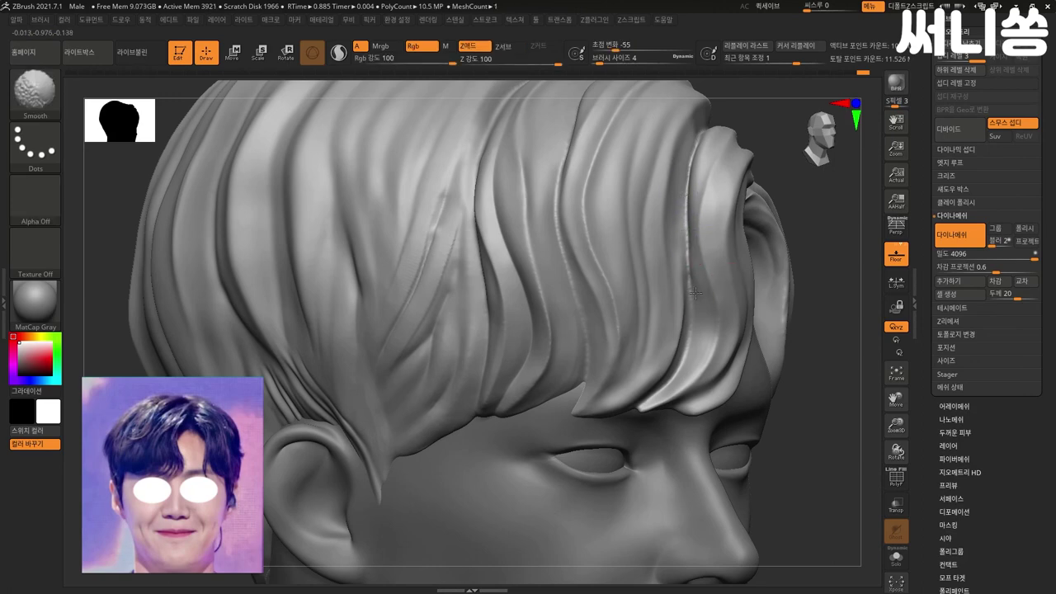
left_click_drag(561, 272, 589, 312, "shift")
mouse_move(856, 384)
left_mouse_down()
mouse_move(785, 351)
mouse_move(752, 366)
mouse_move(845, 308)
left_mouse_up()
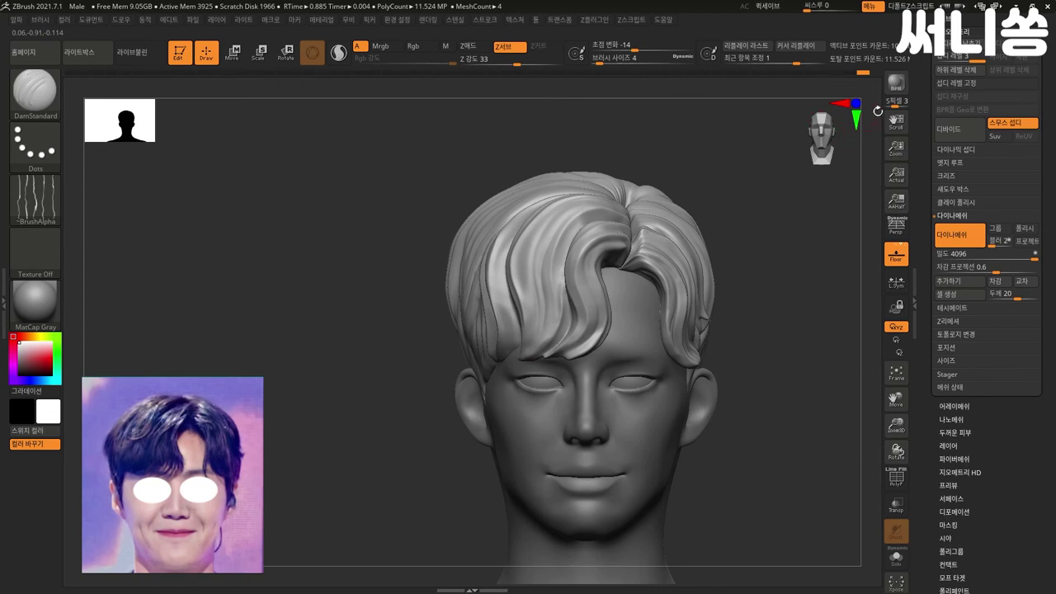
- Duplicate the hair subtool with Copy+Paste
scroll(1048, 314, "up", 5)
scroll(1055, 314, "up", 10)
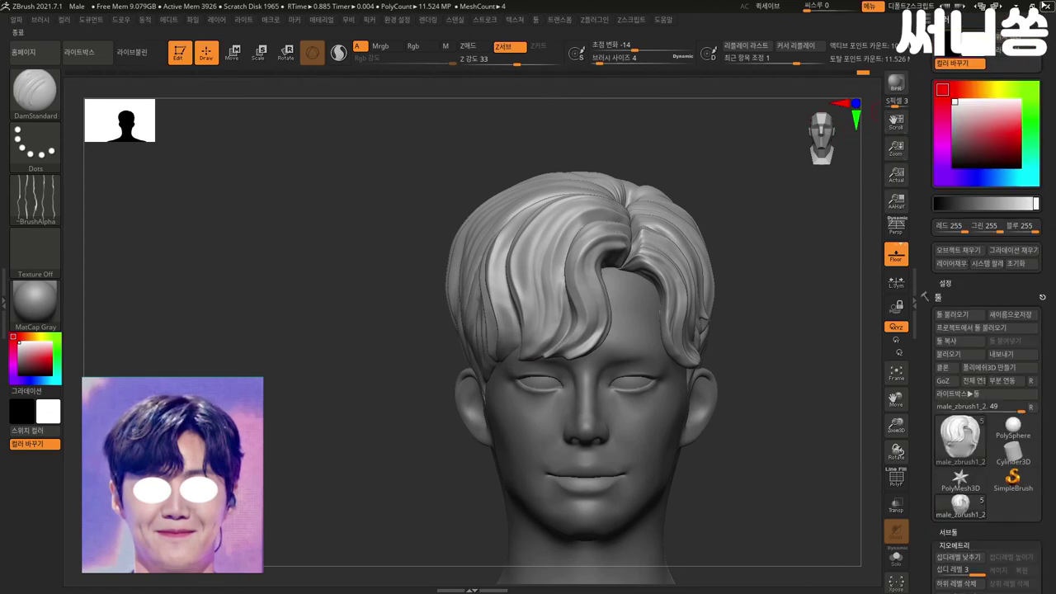
scroll(932, 248, "down", 5)
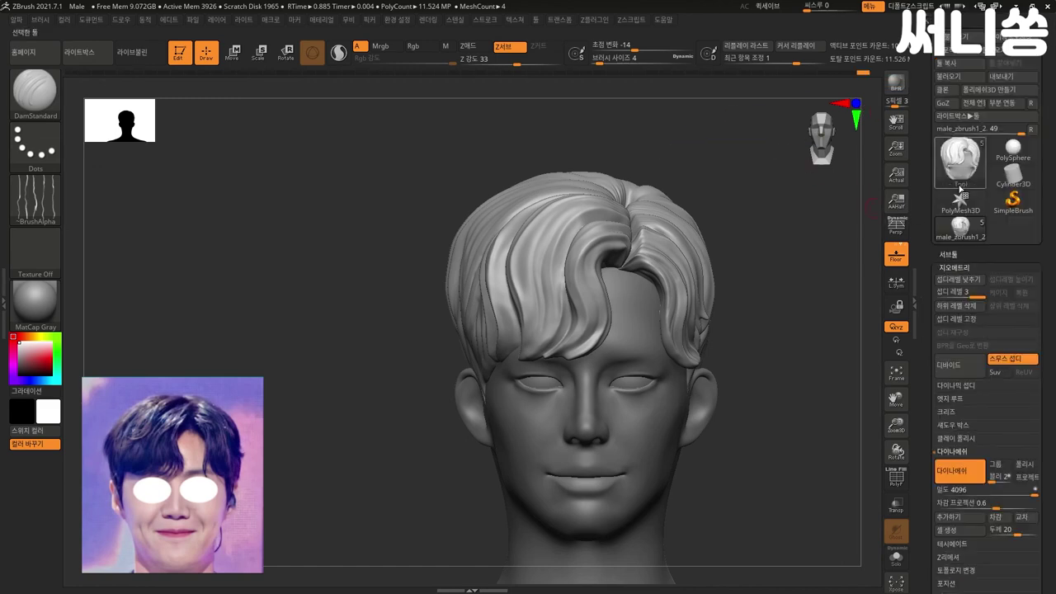
left_click(949, 255)
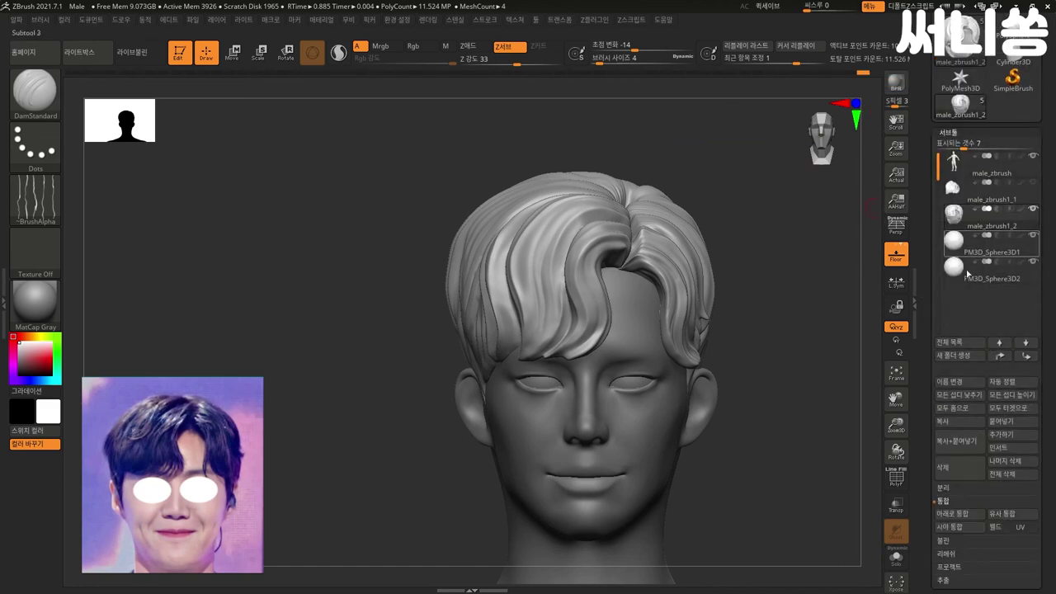
left_click(959, 443)
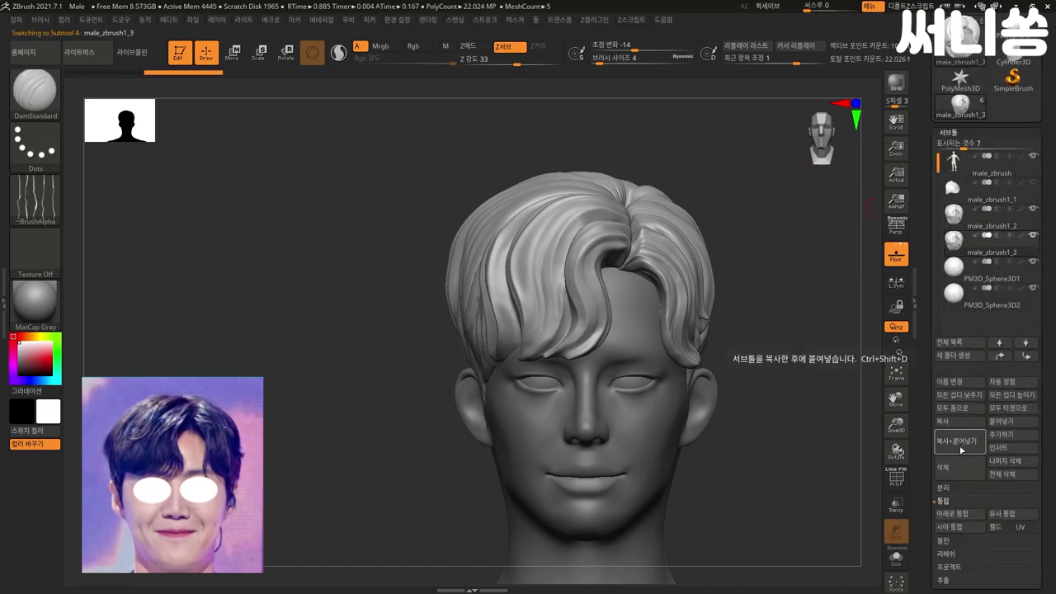
- ZRemesh the hair copy from Geometry > ZRemesher, giving about 9.7K polygons
left_click_drag(848, 401, 759, 433, "alt")
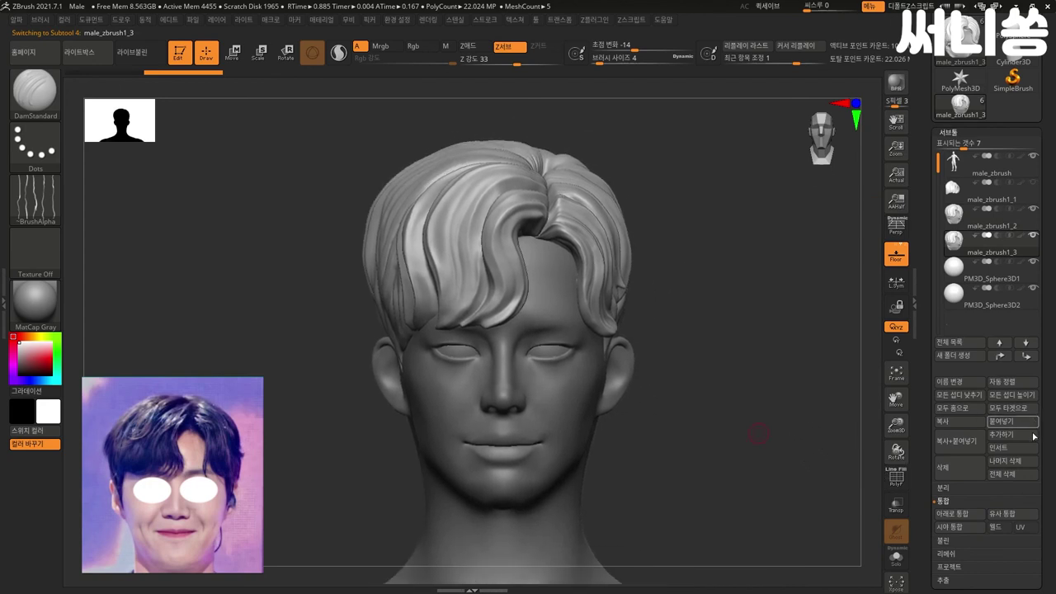
left_click(930, 522)
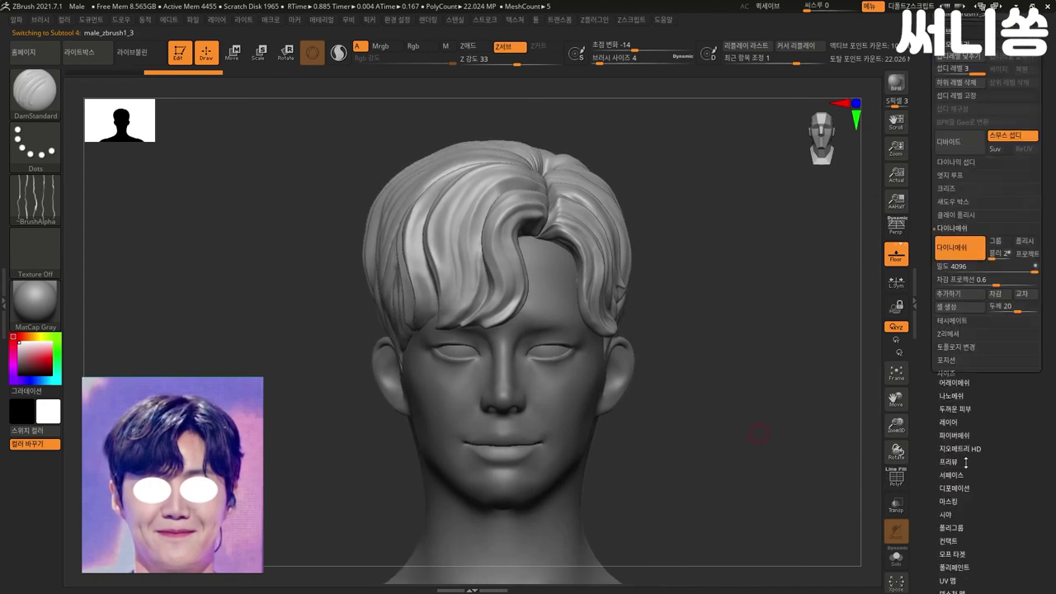
left_click(960, 246)
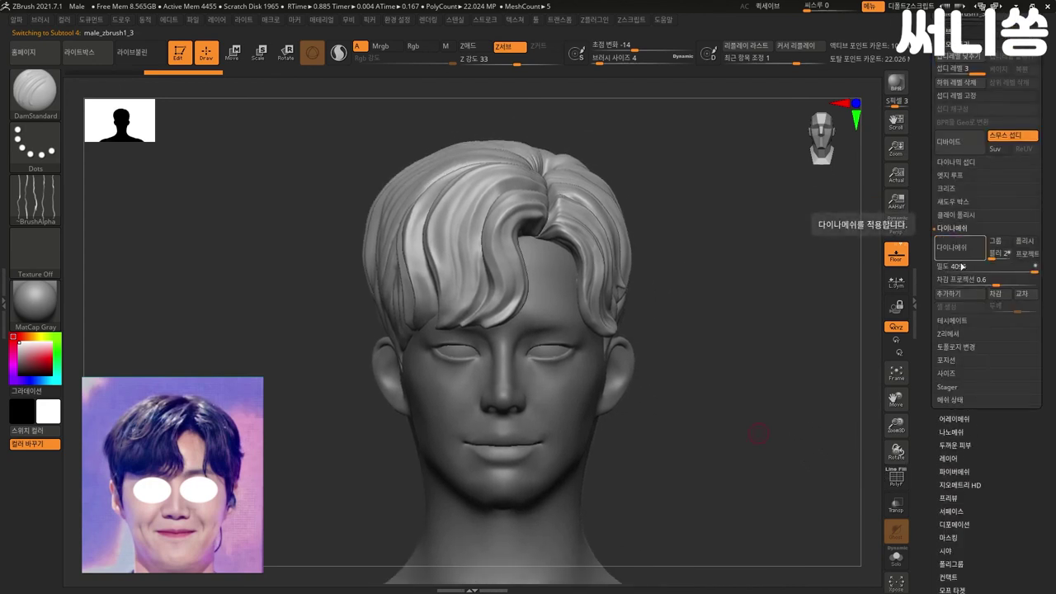
left_click(955, 349)
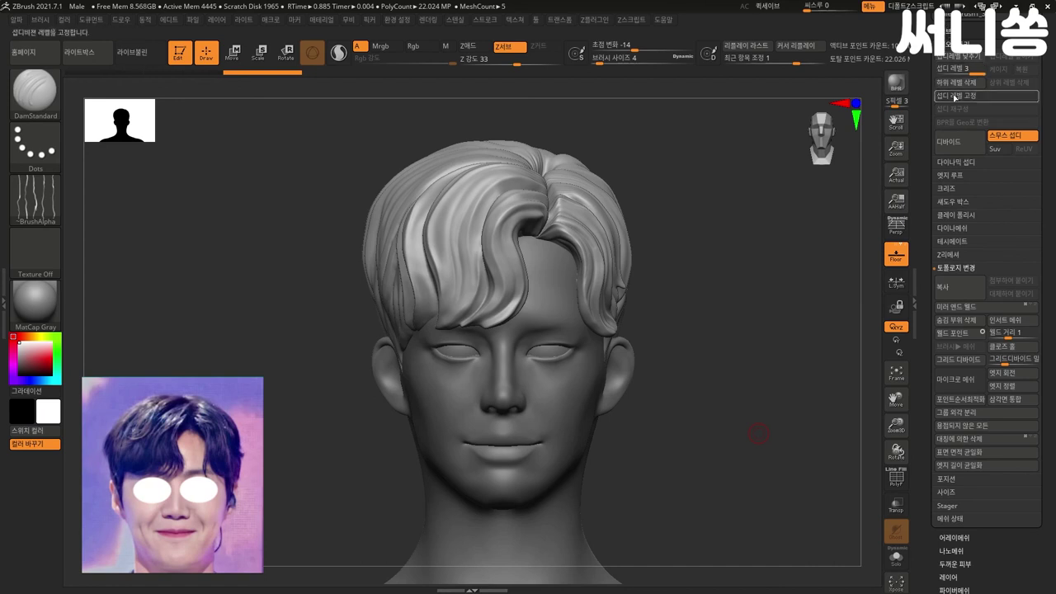
left_click(946, 256)
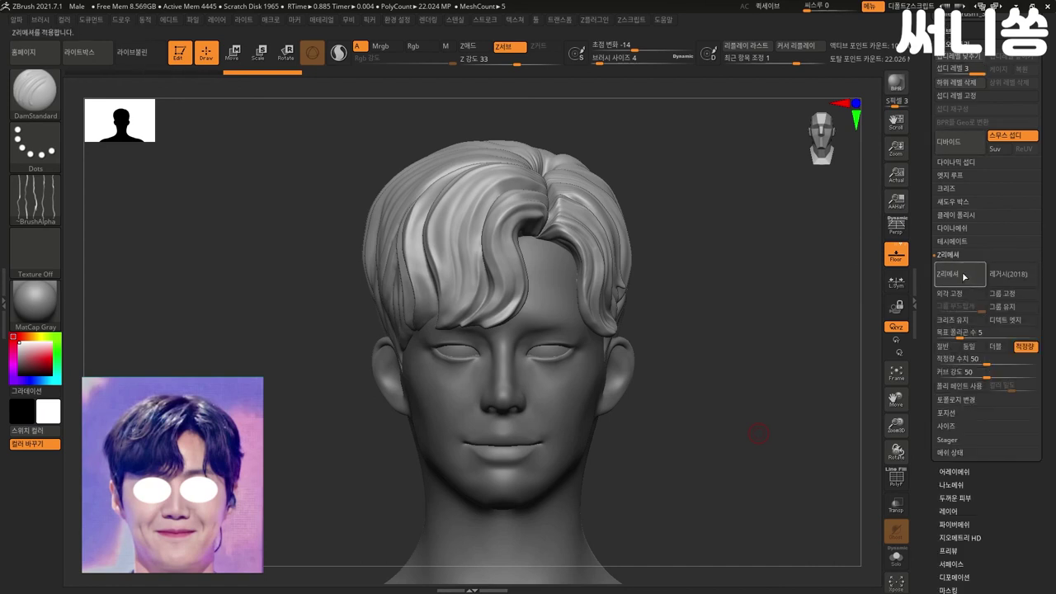
left_click(962, 275)
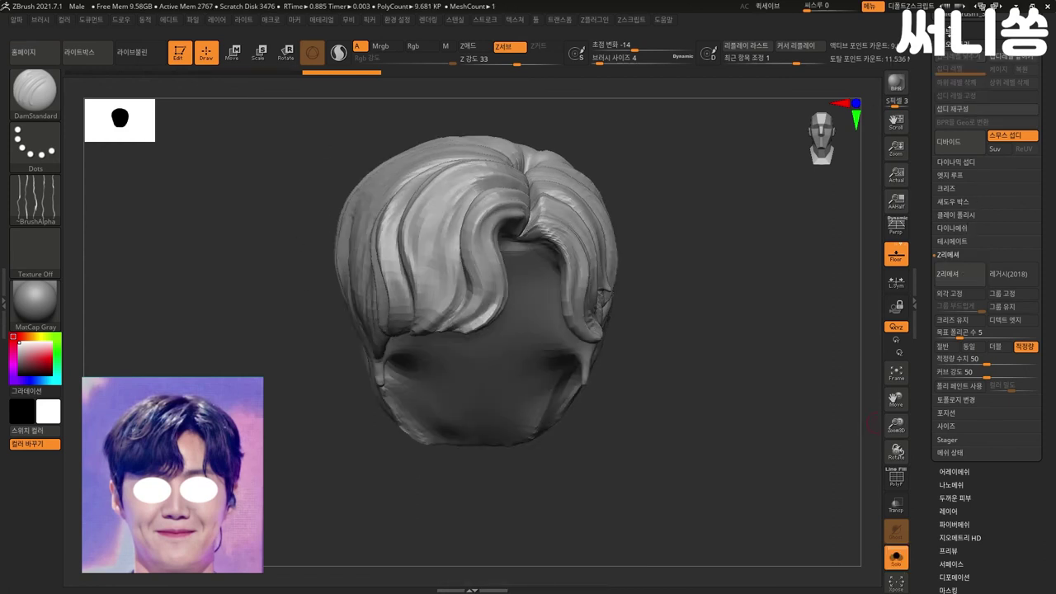
- Run Project All at Distance 0.02 three times to transfer the original hair detail
left_click(962, 494)
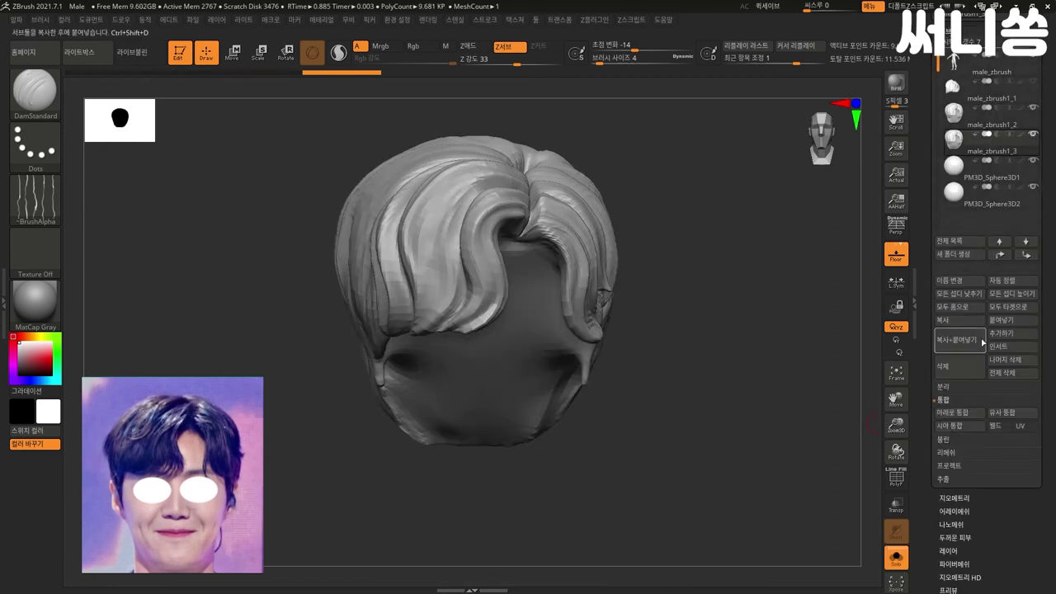
left_click(947, 467)
mouse_move(991, 140)
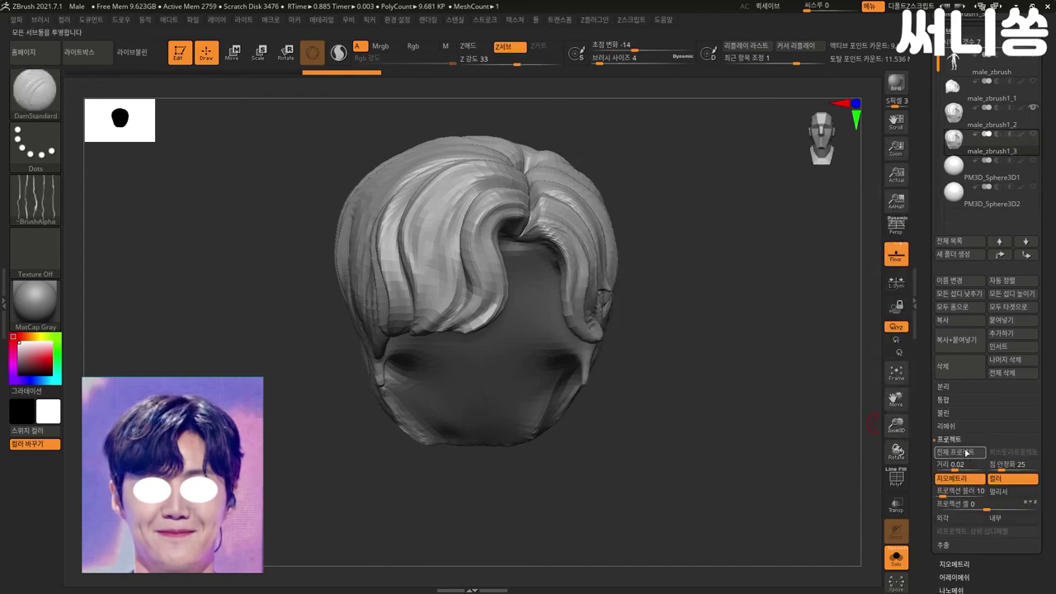
left_click(964, 452)
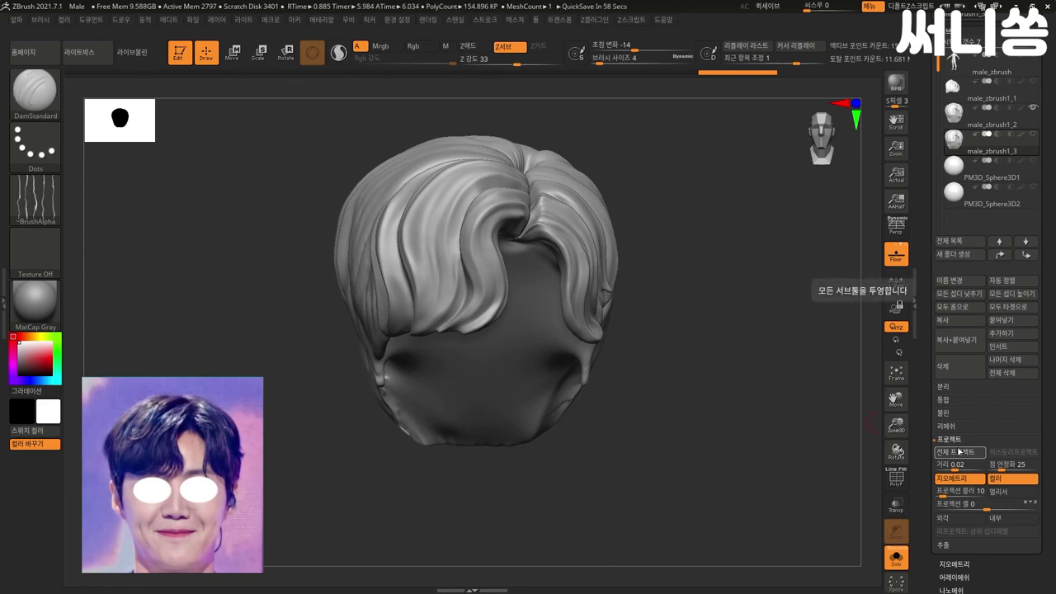
left_click(971, 452)
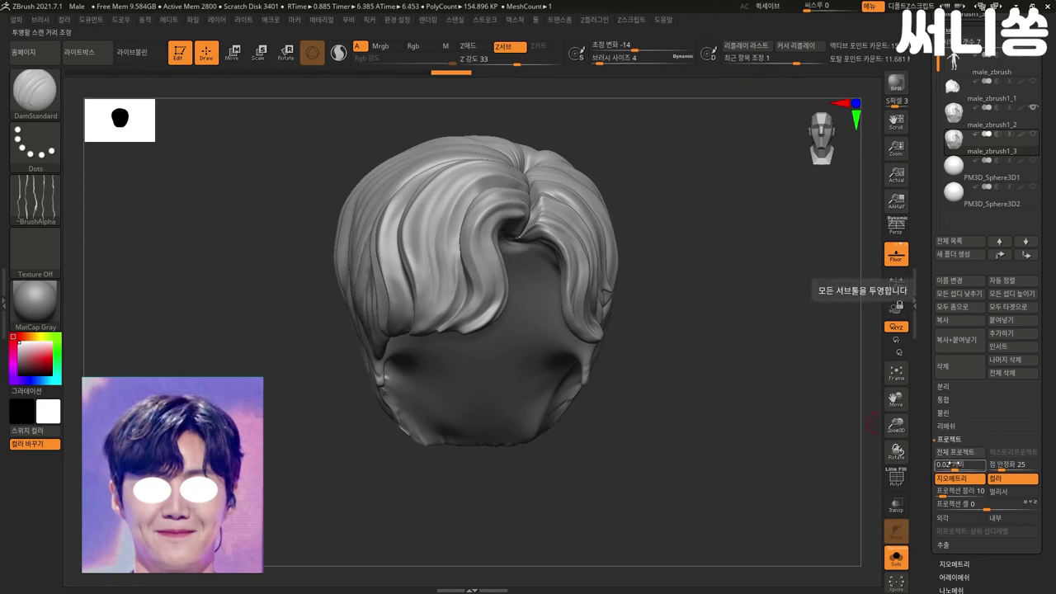
key("shift")
left_click(953, 450)
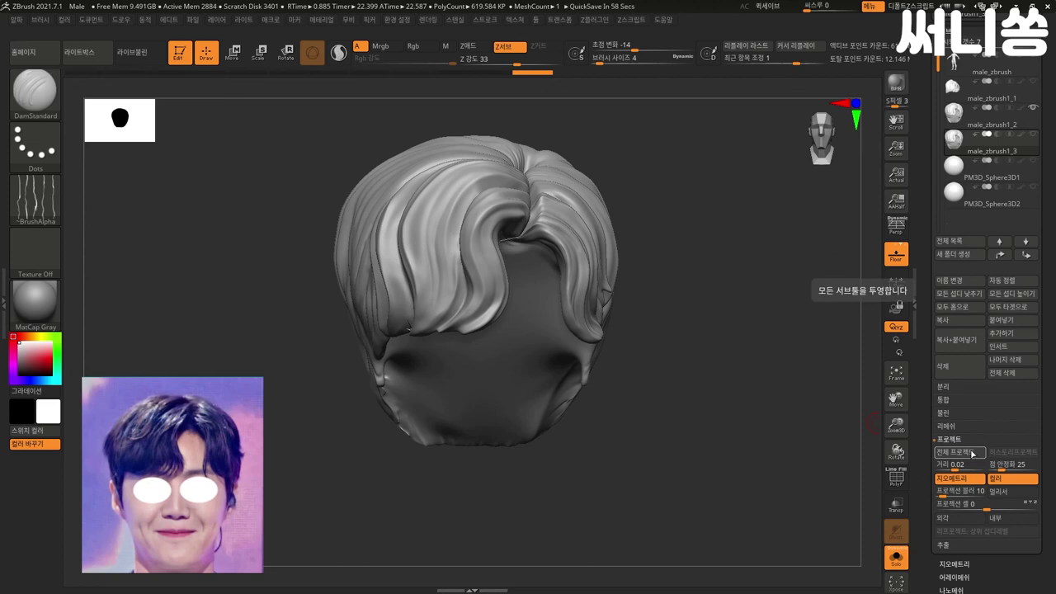
- Orbit the remeshed hair to inspect it from the side, front and below
mouse_move(679, 370)
left_mouse_down()
mouse_move(694, 369)
mouse_move(707, 405)
left_mouse_up()
key("shift")
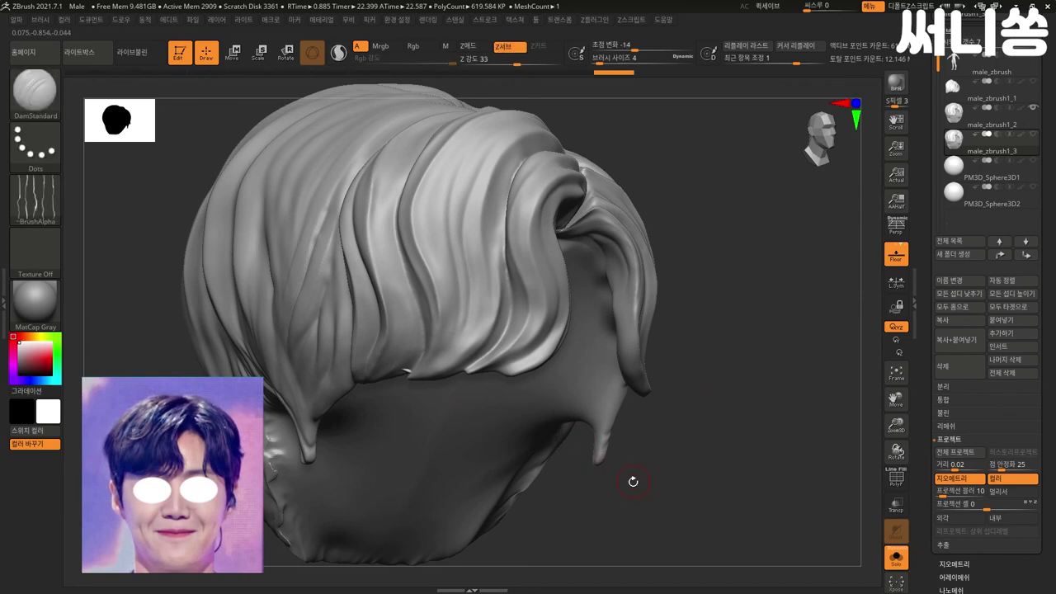
left_click_drag(632, 481, 627, 419, "shift")
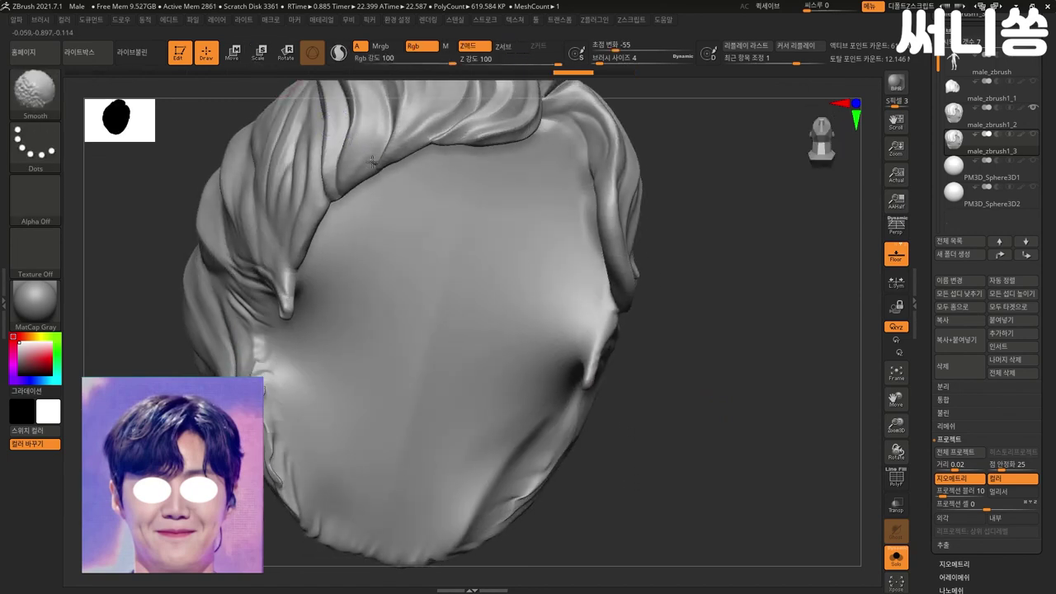
mouse_move(676, 383)
left_mouse_down()
mouse_move(701, 406)
mouse_move(654, 368)
left_mouse_up()
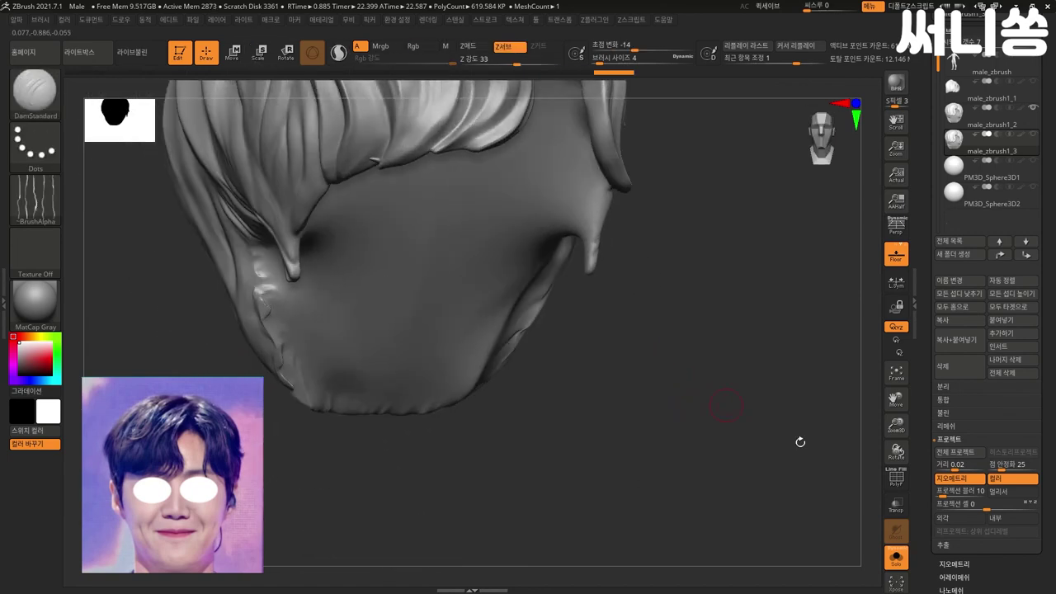
- Turn off Solo and hide the original hair subtools, viewing the head from the front
left_click(896, 559)
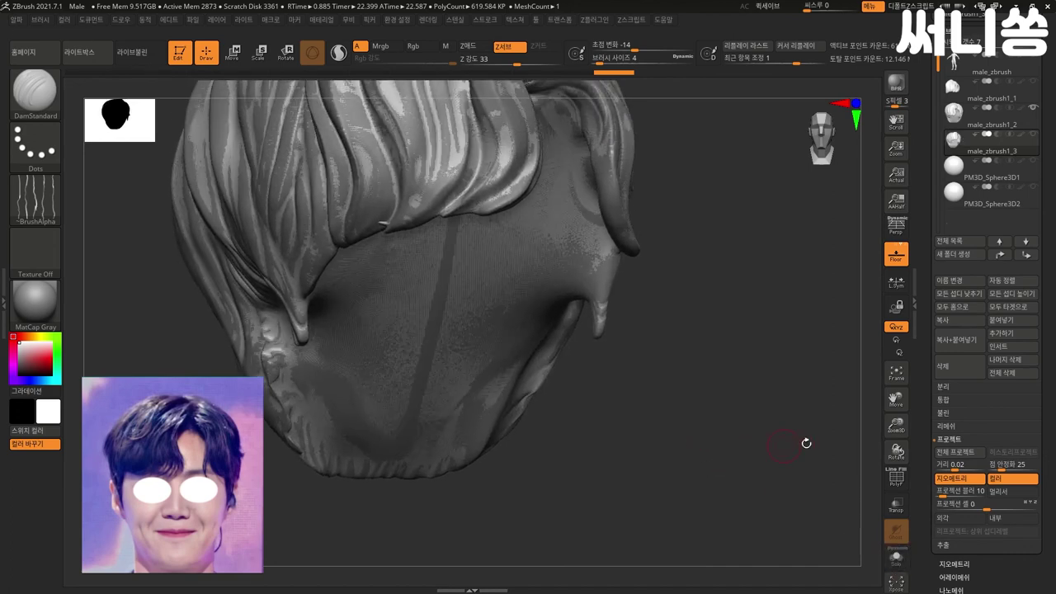
left_click(1035, 134, "shift")
left_click_drag(825, 397, 778, 394, "shift")
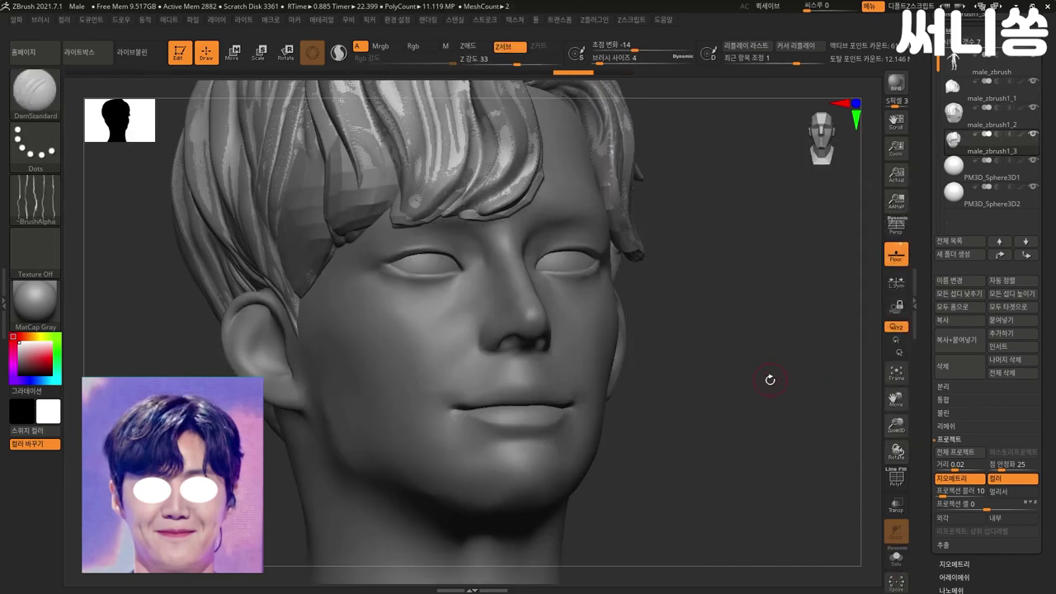
left_click(1037, 121)
left_click(1034, 108)
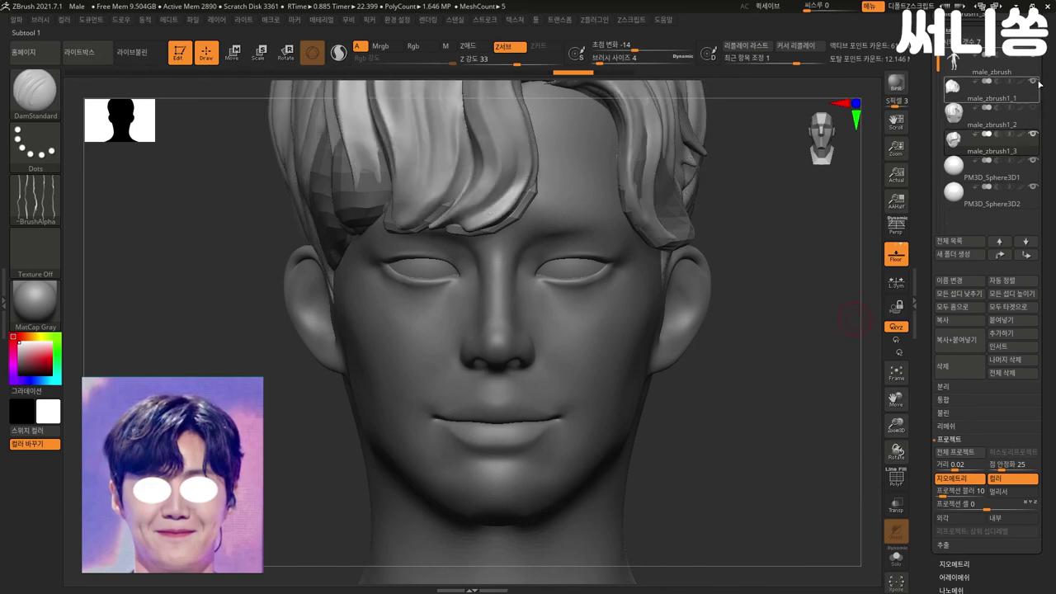
left_click(1034, 108)
mouse_move(788, 384)
left_mouse_down()
mouse_move(763, 363)
mouse_move(755, 401)
mouse_move(793, 415)
mouse_move(759, 426)
mouse_move(776, 408)
mouse_move(719, 391)
mouse_move(707, 408)
mouse_move(613, 439)
mouse_move(632, 384)
mouse_move(559, 409)
mouse_move(665, 372)
mouse_move(655, 380)
mouse_move(677, 405)
mouse_move(692, 397)
left_mouse_up()
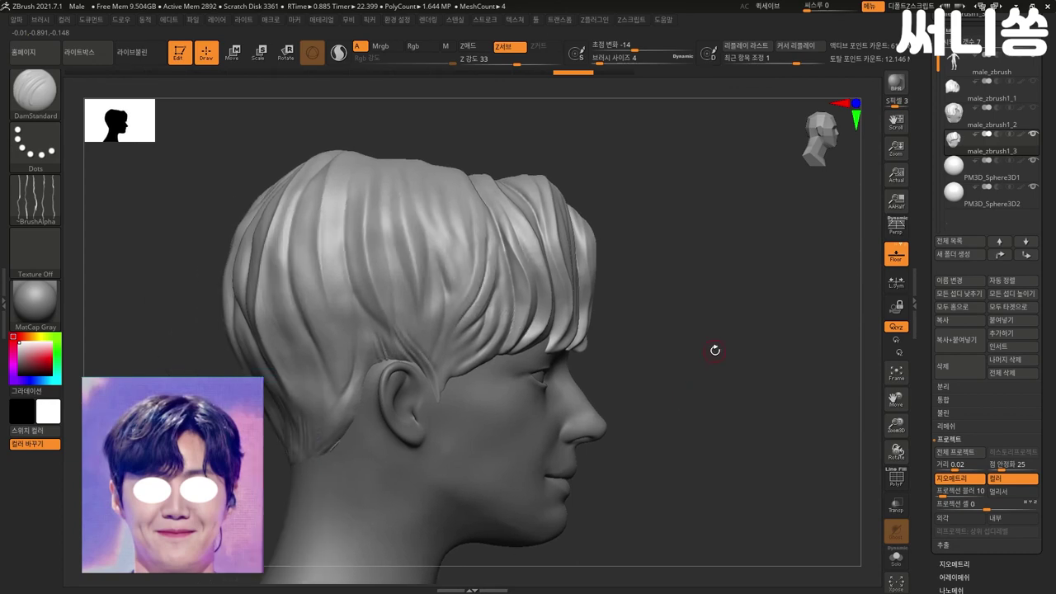